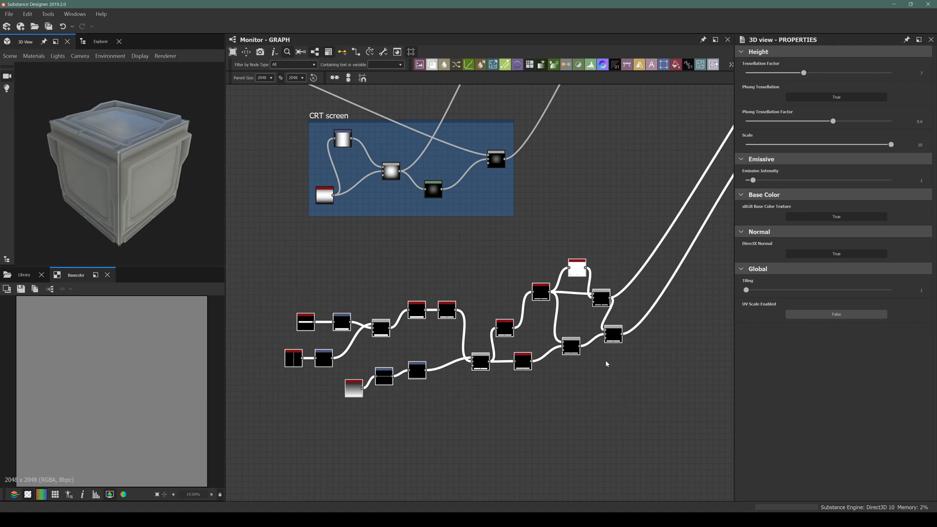
# Move the Gaussian, Histogram Select and Transformation 2D chain and the Blend node it feeds higher in the graph
pyautogui.scroll(4, 611, 313)
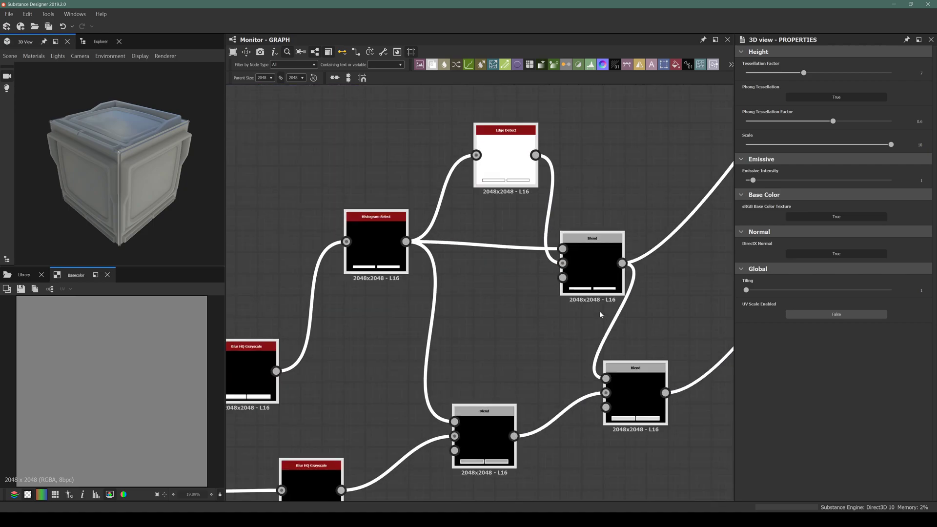
pyautogui.scroll(-3, 600, 314)
pyautogui.scroll(-4, 601, 317)
pyautogui.moveTo(607, 265); pyautogui.dragTo(485, 313, button='middle')
pyautogui.scroll(3, 602, 205)
pyautogui.scroll(-3, 554, 221)
pyautogui.scroll(8, 530, 151)
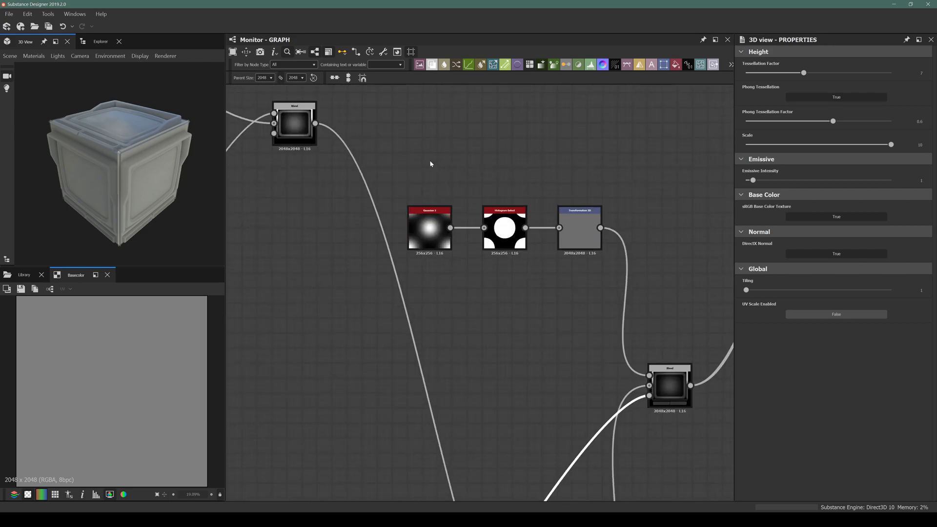
pyautogui.scroll(-4, 579, 243)
pyautogui.moveTo(578, 239); pyautogui.dragTo(550, 119)
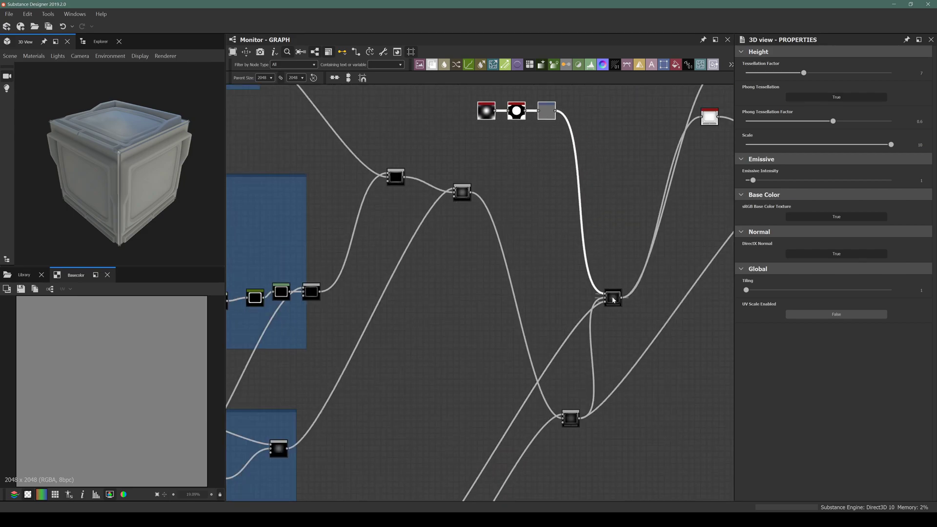
pyautogui.moveTo(594, 206); pyautogui.dragTo(593, 157)
pyautogui.scroll(-3, 587, 209)
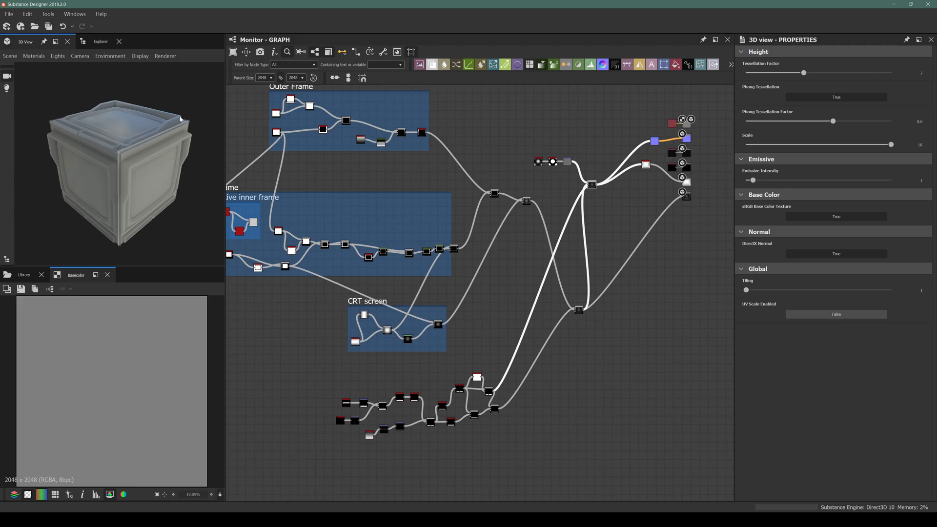
# Select all the speaker nodes below the CRT screen frame and move them slightly down and to the left
pyautogui.scroll(4, 155, 156)
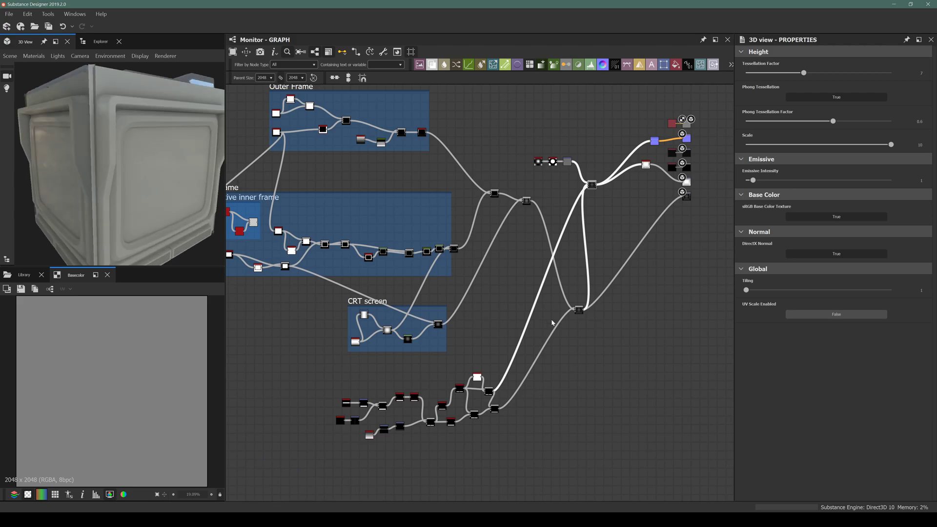
pyautogui.scroll(3, 551, 298)
pyautogui.scroll(-3, 551, 297)
pyautogui.moveTo(302, 347); pyautogui.dragTo(525, 461)
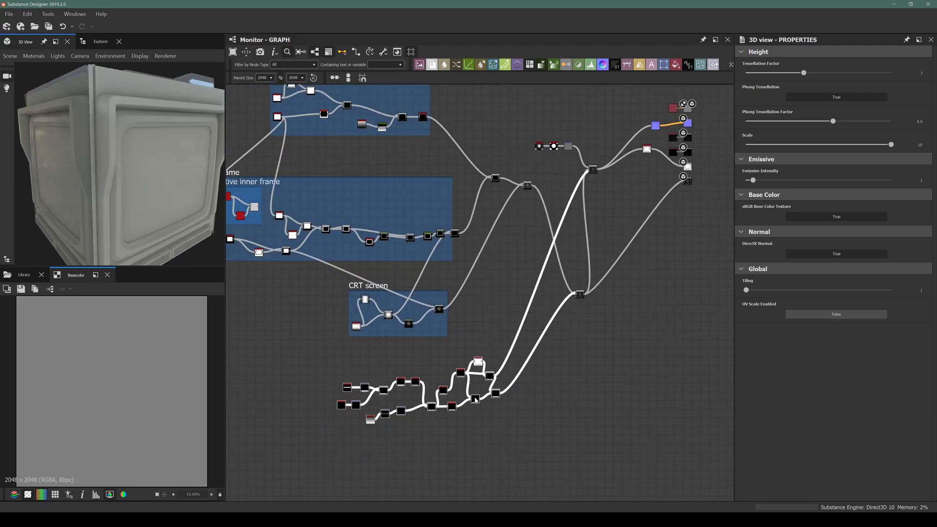
pyautogui.moveTo(493, 390); pyautogui.dragTo(476, 408)
# Enclose the selected speaker nodes in a frame and title it "Speakers"
pyautogui.press('space')
pyautogui.write('frame')
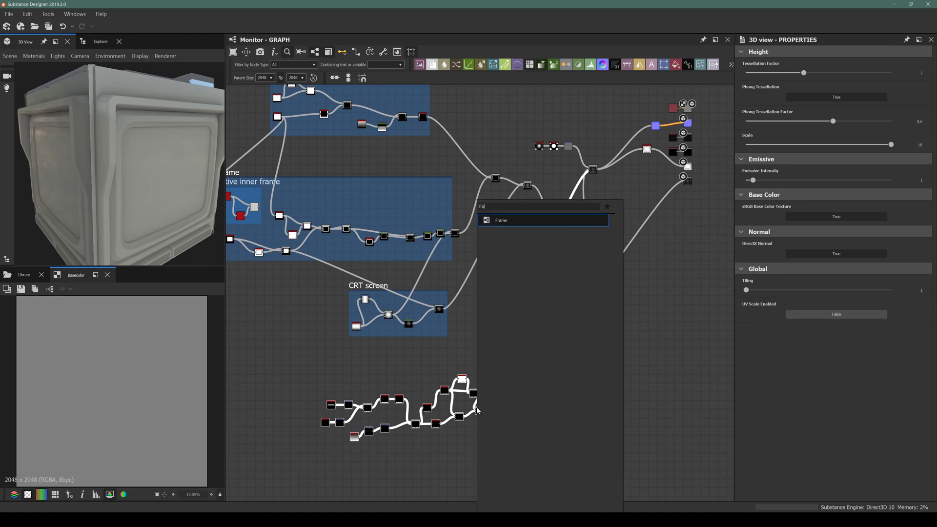
pyautogui.press('Return')
pyautogui.doubleClick(750, 98)
pyautogui.write('Speak')
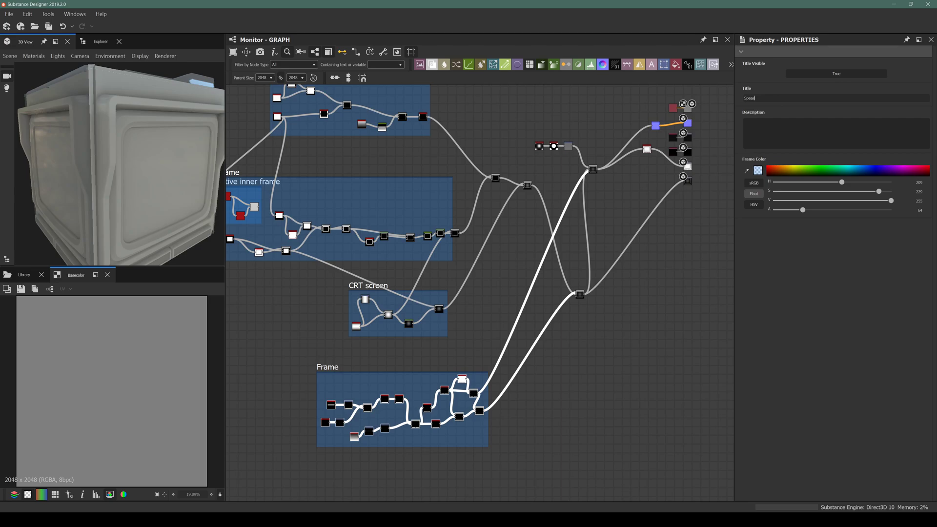
pyautogui.press('Return')
# Examine the speaker area of the 3D model and display the Transformation 2D node's dot pattern in the 2D view
pyautogui.scroll(4, 546, 126)
pyautogui.moveTo(510, 139); pyautogui.dragTo(639, 209)
pyautogui.scroll(-5, 436, 174)
pyautogui.scroll(4, 501, 180)
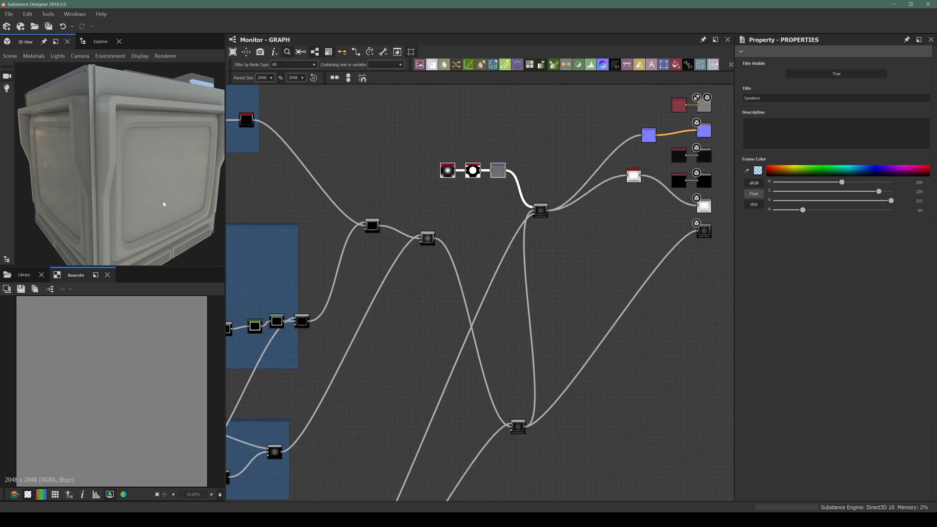
pyautogui.scroll(5, 167, 203)
pyautogui.moveTo(168, 242); pyautogui.dragTo(118, 180, button='middle')
pyautogui.moveTo(118, 180); pyautogui.dragTo(19, 189)
pyautogui.scroll(-4, 133, 196)
pyautogui.moveTo(109, 188); pyautogui.dragTo(142, 226)
pyautogui.scroll(3, 502, 182)
pyautogui.scroll(5, 508, 163)
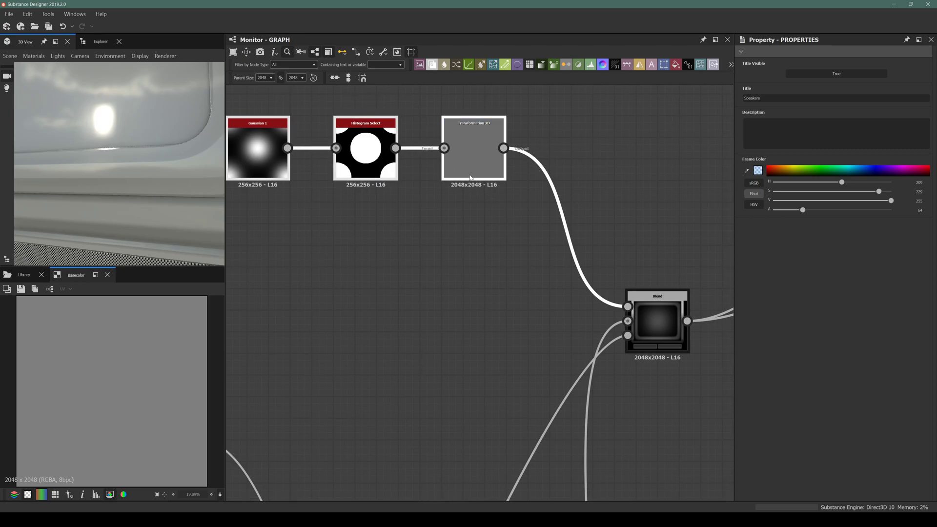
pyautogui.doubleClick(470, 178)
# Examine how the Blend nodes feed the Normal, Ambient Occlusion and Height outputs in the graph
pyautogui.moveTo(604, 354); pyautogui.dragTo(430, 364, button='middle')
pyautogui.scroll(-4, 430, 364)
pyautogui.moveTo(602, 283); pyautogui.dragTo(514, 293, button='middle')
pyautogui.scroll(2, 516, 293)
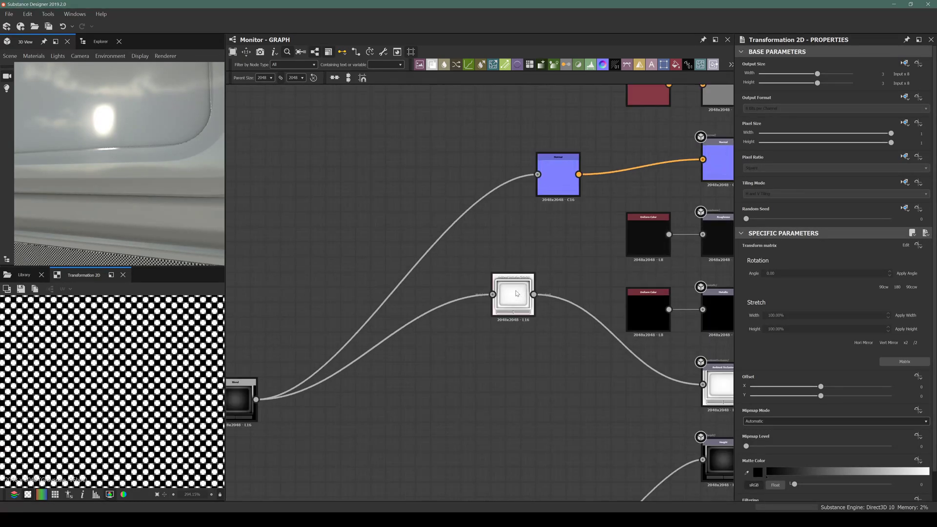
pyautogui.scroll(1, 516, 293)
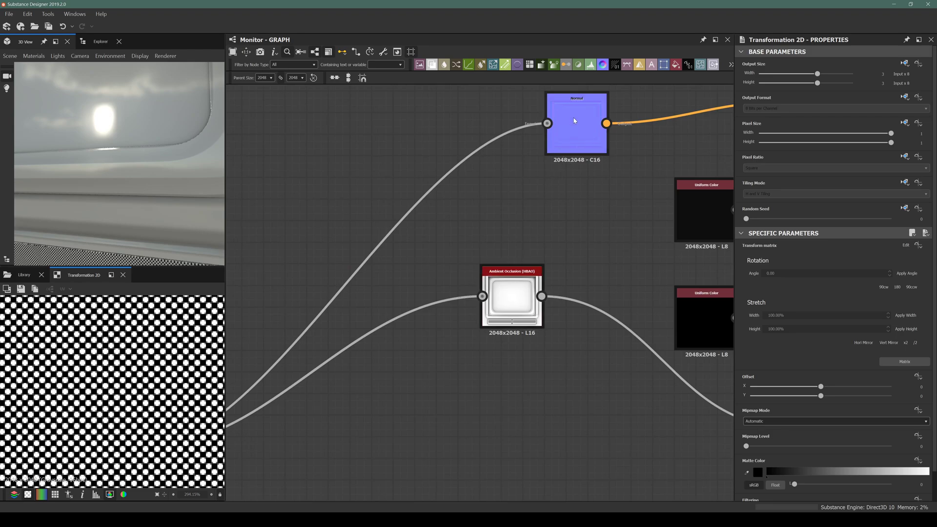
pyautogui.scroll(-3, 574, 122)
pyautogui.moveTo(561, 226); pyautogui.dragTo(561, 143, button='middle')
pyautogui.moveTo(376, 380); pyautogui.dragTo(397, 406, button='middle')
pyautogui.scroll(-2, 418, 366)
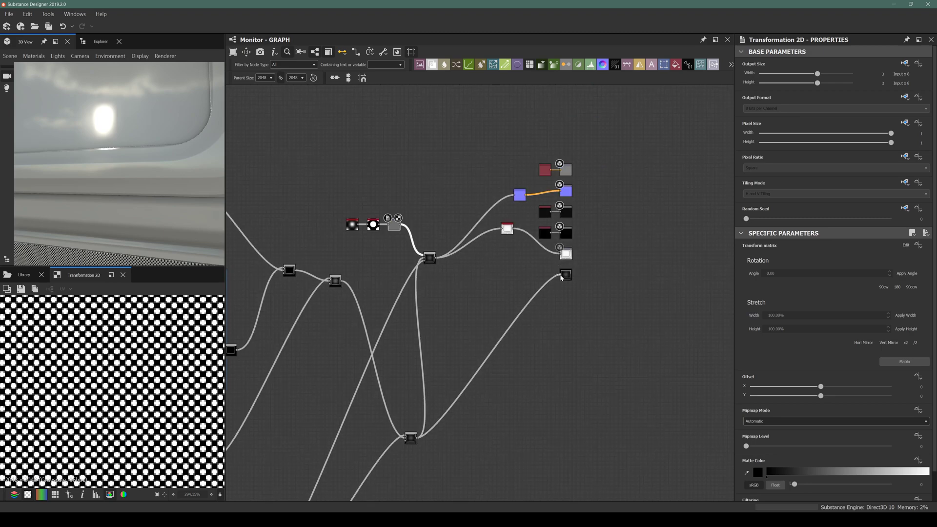
pyautogui.scroll(4, 401, 435)
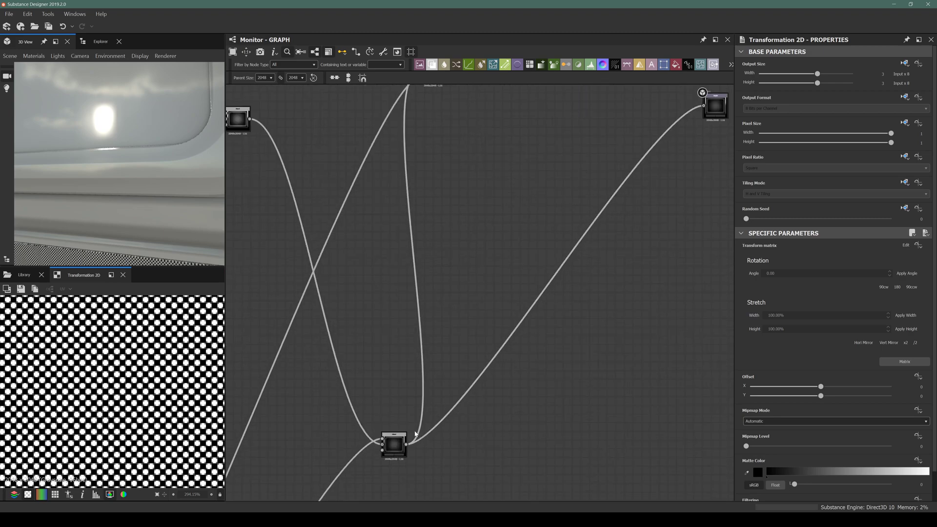
pyautogui.scroll(2, 175, 213)
pyautogui.scroll(-2, 175, 213)
# Inspect the perforated speaker grille and its borders up close on the 3D model
pyautogui.moveTo(145, 253); pyautogui.dragTo(134, 215, button='middle')
pyautogui.scroll(3, 139, 217)
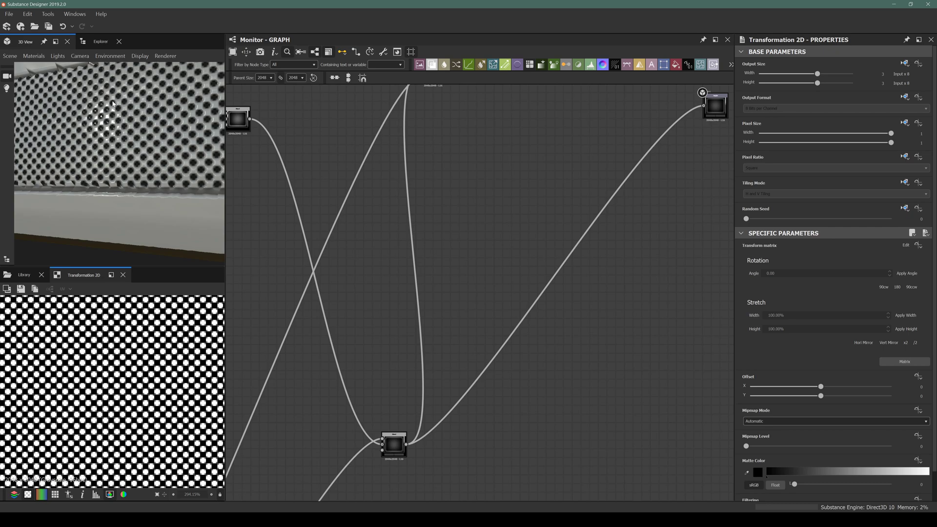
pyautogui.moveTo(114, 104); pyautogui.dragTo(108, 117)
pyautogui.moveTo(119, 211)
pyautogui.mouseDown()
pyautogui.moveTo(115, 203)
pyautogui.moveTo(134, 205)
pyautogui.moveTo(117, 200)
pyautogui.mouseUp()
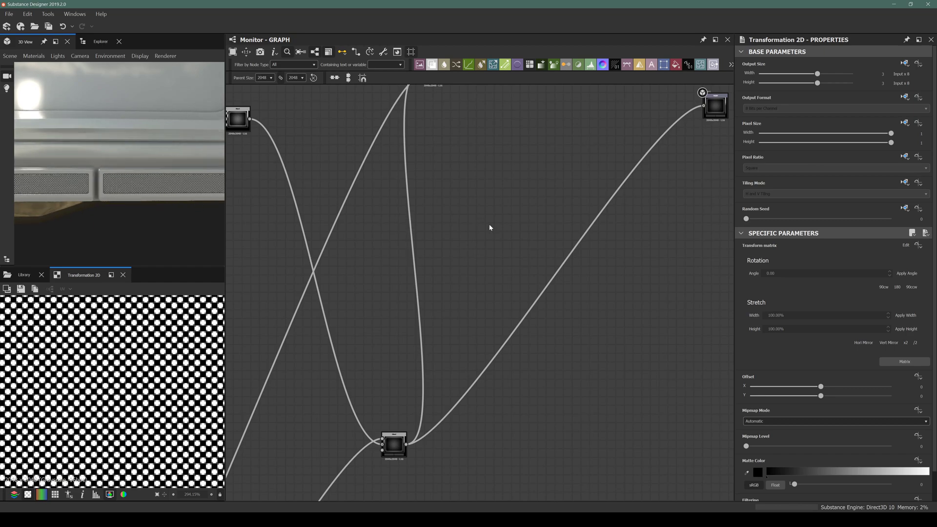
# Show the properties of the Normal node ahead of the outputs
pyautogui.scroll(-5, 489, 226)
pyautogui.scroll(3, 391, 168)
pyautogui.scroll(2, 391, 167)
pyautogui.moveTo(715, 172); pyautogui.dragTo(496, 218, button='middle')
pyautogui.click(523, 138)
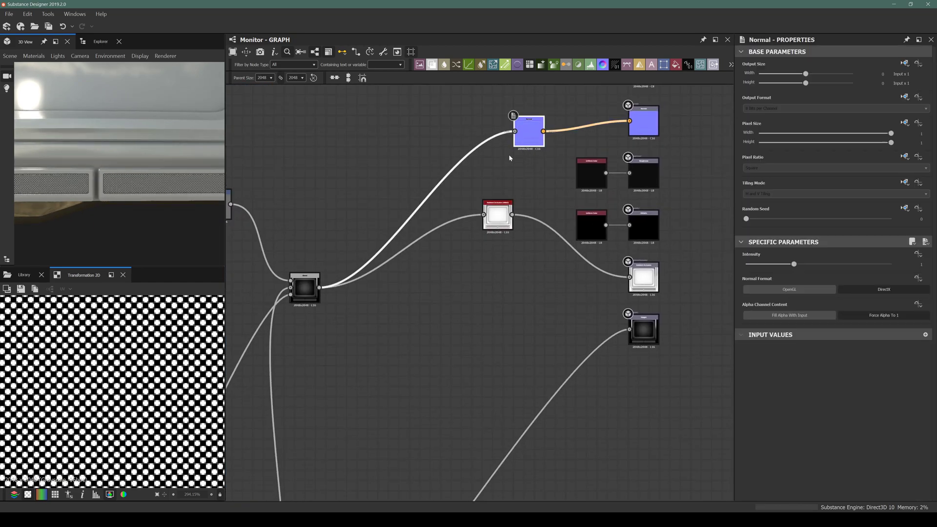
# Display the Edge Detect node from the Speakers frame in the 2D view and compare its outline with the 3D grille
pyautogui.scroll(-5, 492, 219)
pyautogui.scroll(-2, 356, 312)
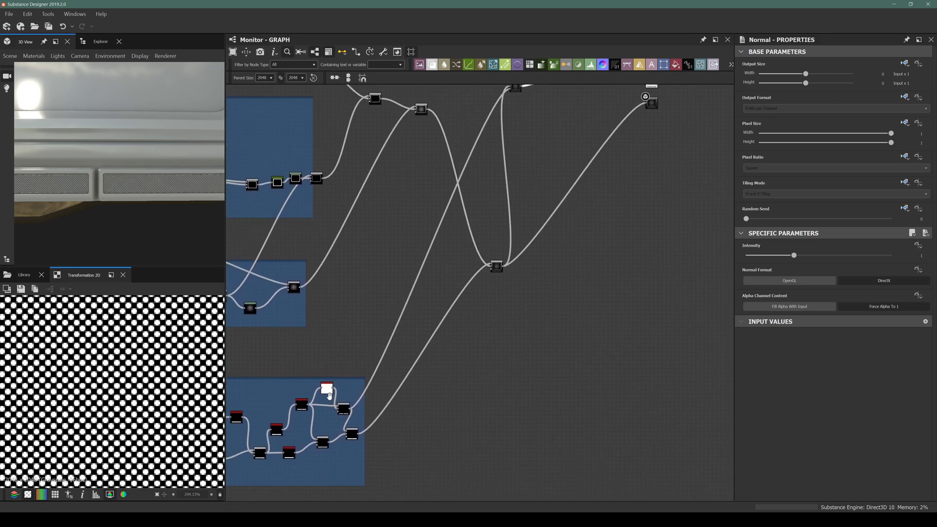
pyautogui.scroll(5, 371, 322)
pyautogui.doubleClick(371, 323)
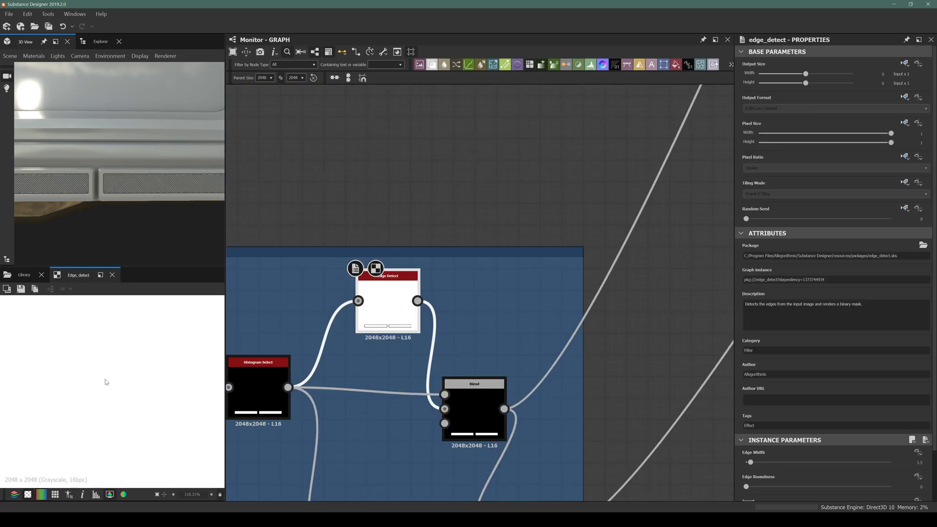
pyautogui.scroll(3, 117, 378)
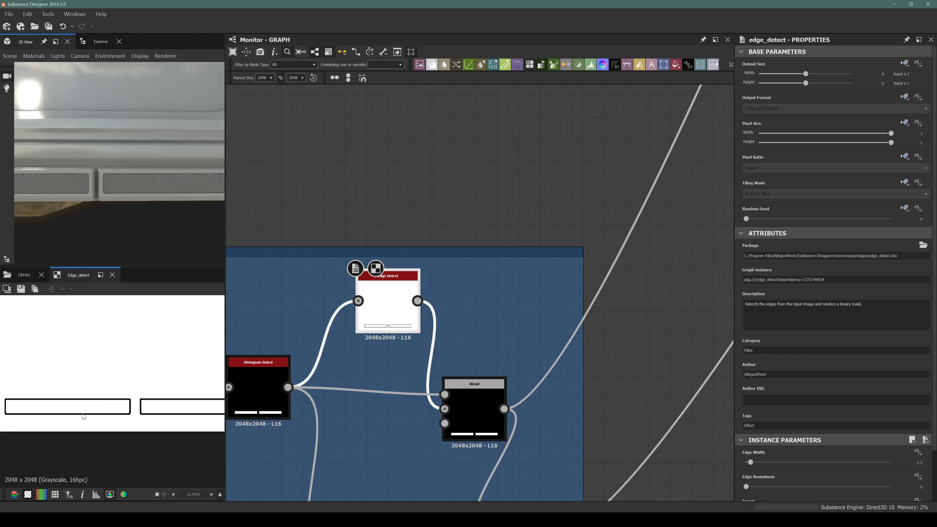
pyautogui.scroll(5, 73, 193)
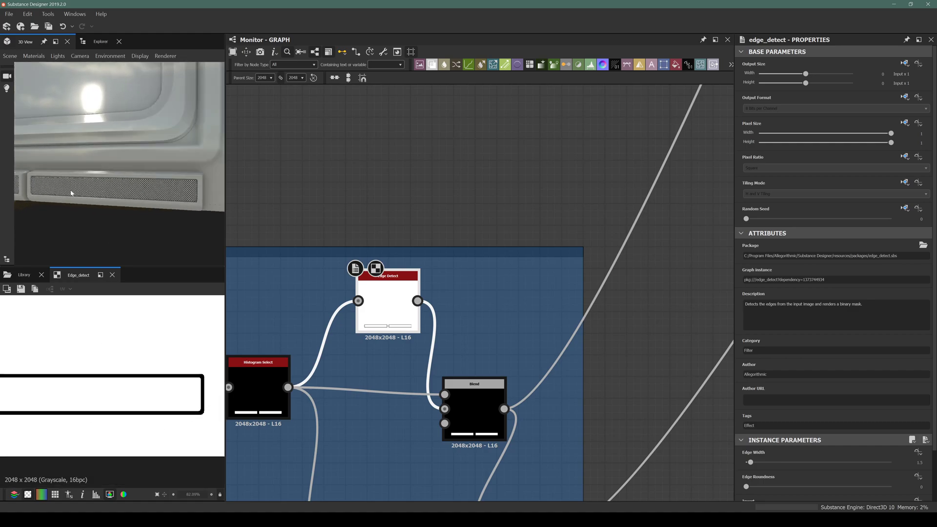
pyautogui.scroll(-3, 85, 195)
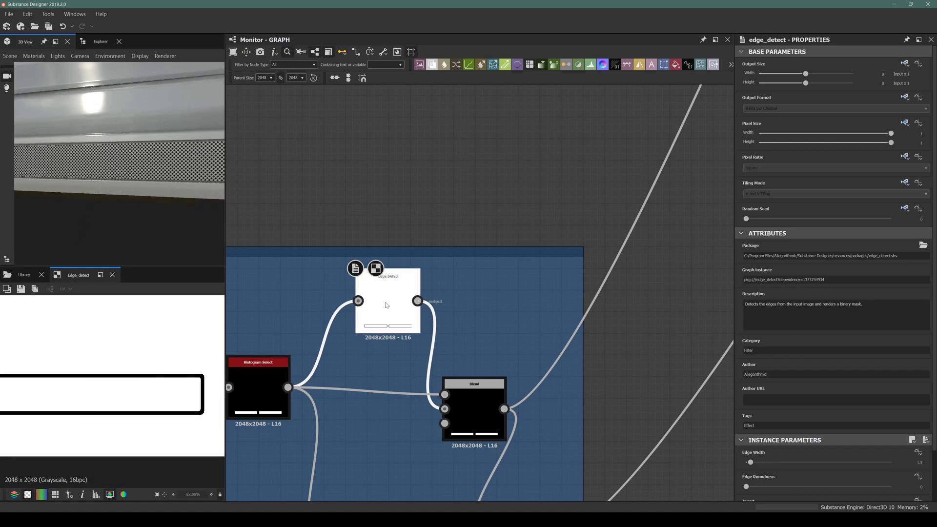
pyautogui.scroll(5, 117, 158)
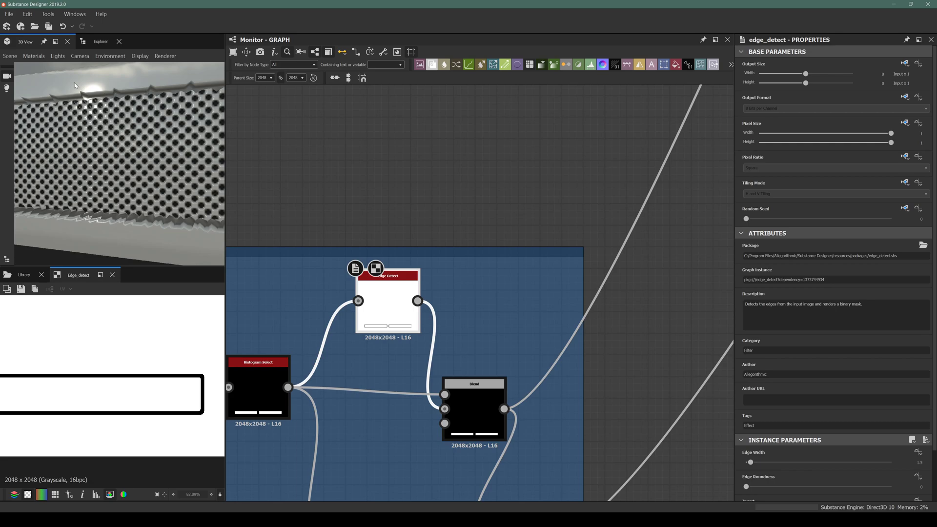
# Open the default material's settings for editing and raise the Tessellation Factor to 16
pyautogui.click(33, 56)
pyautogui.moveTo(83, 69)
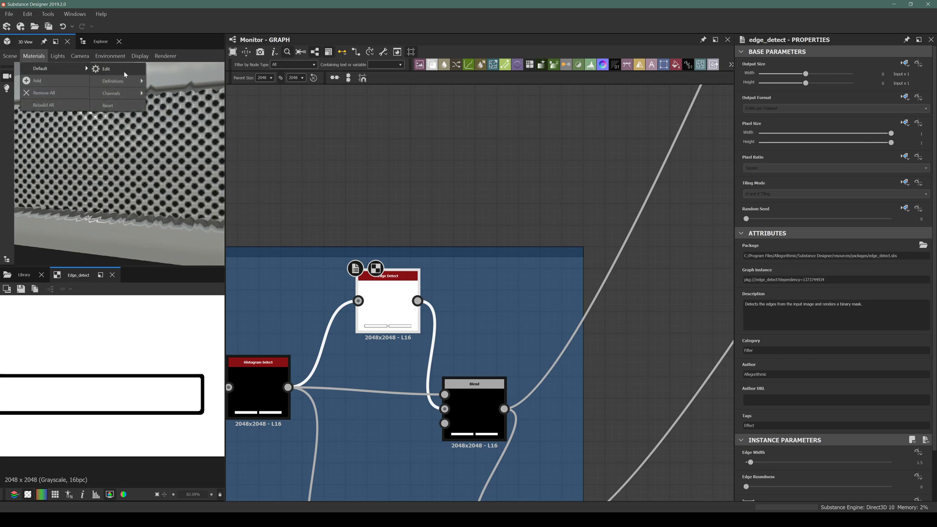
pyautogui.click(122, 70)
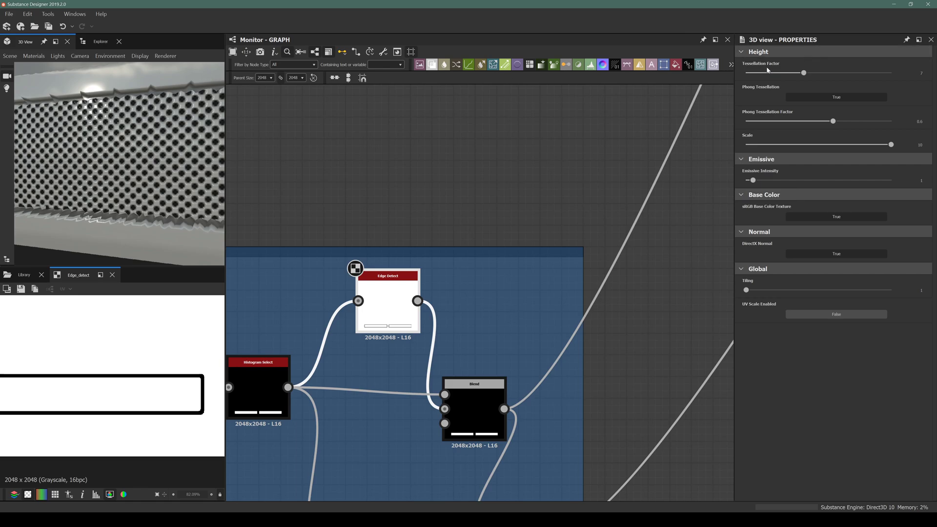
pyautogui.moveTo(805, 77); pyautogui.dragTo(900, 77)
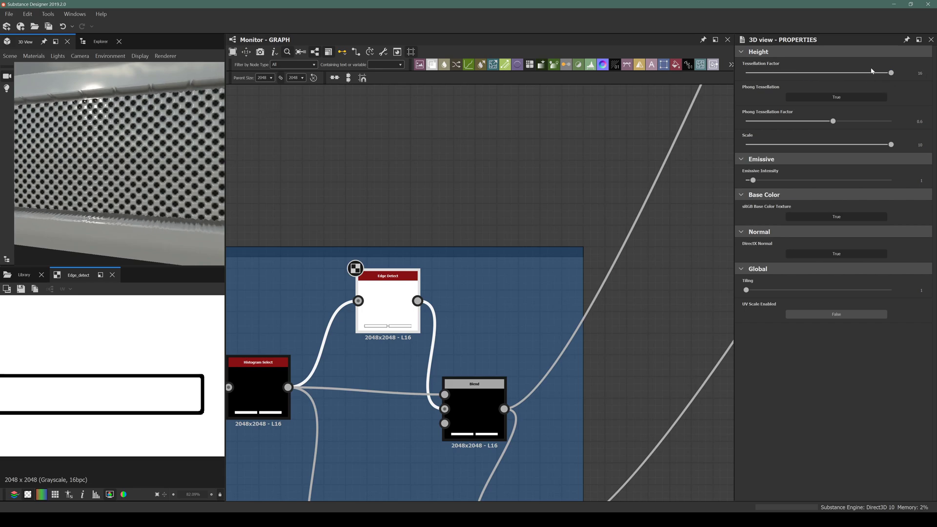
# Set the Tessellation Factor to 64 and inspect the speaker grille's edges on the 3D model
pyautogui.doubleClick(919, 73)
pyautogui.write('64')
pyautogui.press('Return')
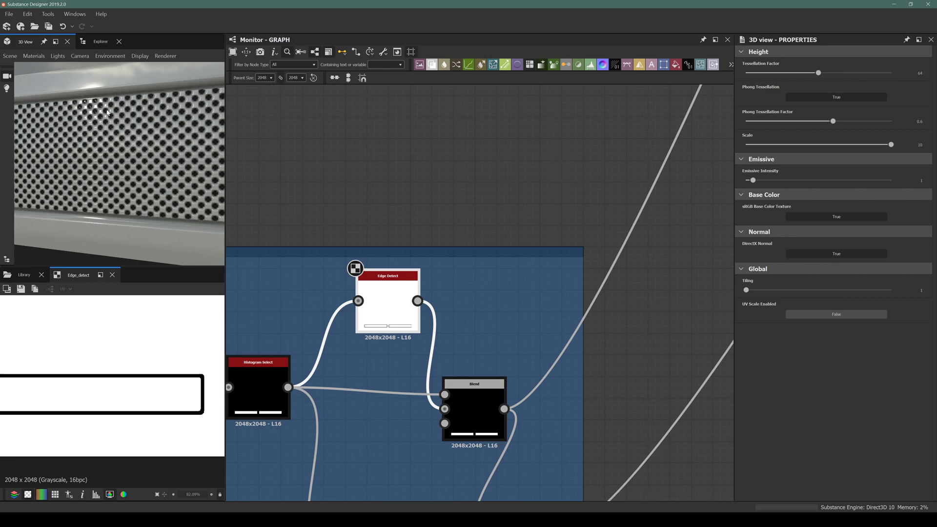
pyautogui.moveTo(129, 120); pyautogui.dragTo(69, 167)
pyautogui.scroll(-6, 110, 147)
pyautogui.moveTo(69, 167); pyautogui.dragTo(86, 165, button='middle')
pyautogui.moveTo(86, 166); pyautogui.dragTo(113, 41, button='right')
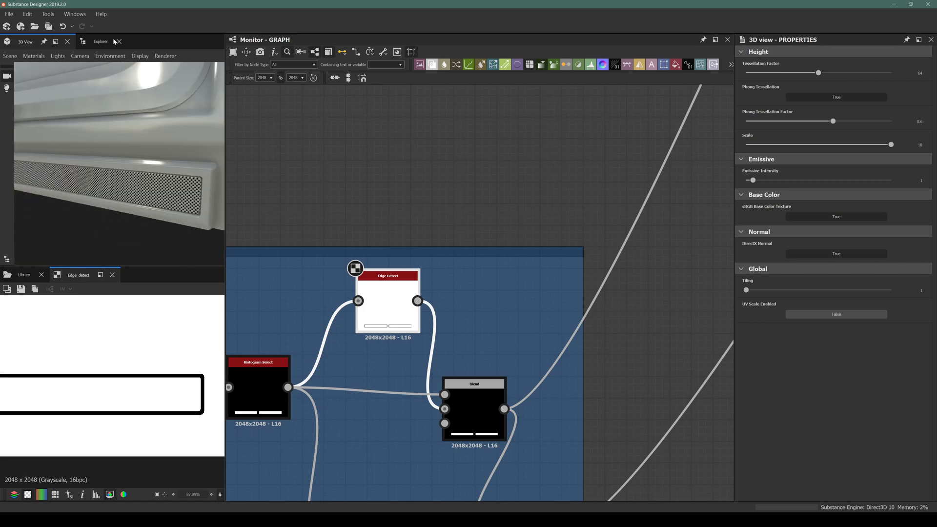
pyautogui.scroll(4, 108, 183)
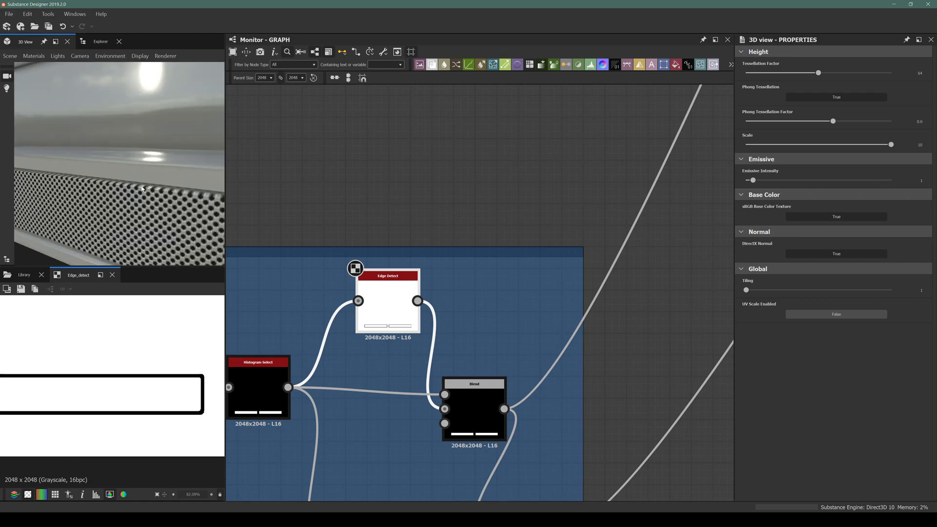
# Set the Tessellation Factor to 16 and check the grille's upper edge in the 3D view
pyautogui.doubleClick(919, 73)
pyautogui.write('16')
pyautogui.press('Return')
pyautogui.scroll(-3, 127, 183)
pyautogui.moveTo(126, 184); pyautogui.dragTo(123, 163, button='middle')
pyautogui.moveTo(123, 163); pyautogui.dragTo(194, 211)
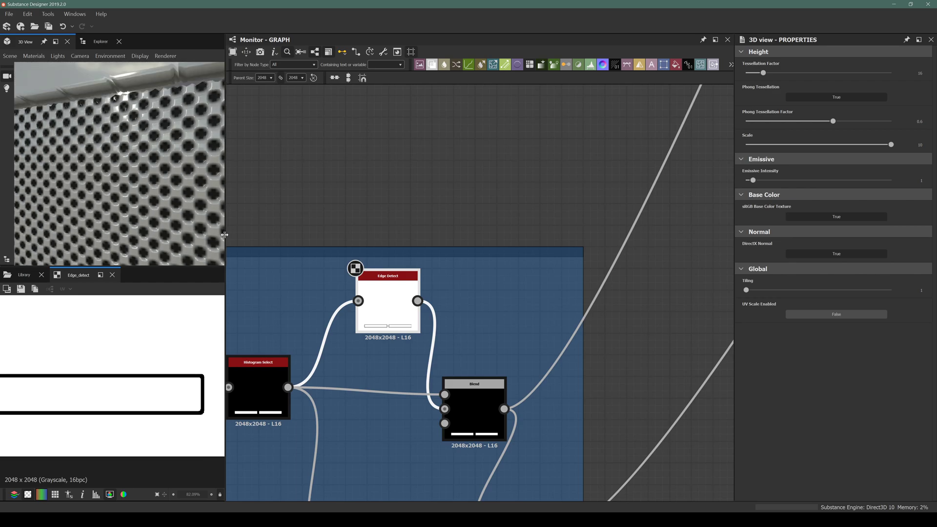
# Insert a Blur HQ Grayscale node between the Edge Detect and Blend nodes and rearrange the two filter nodes
pyautogui.click(389, 312)
pyautogui.press('space')
pyautogui.write('blur')
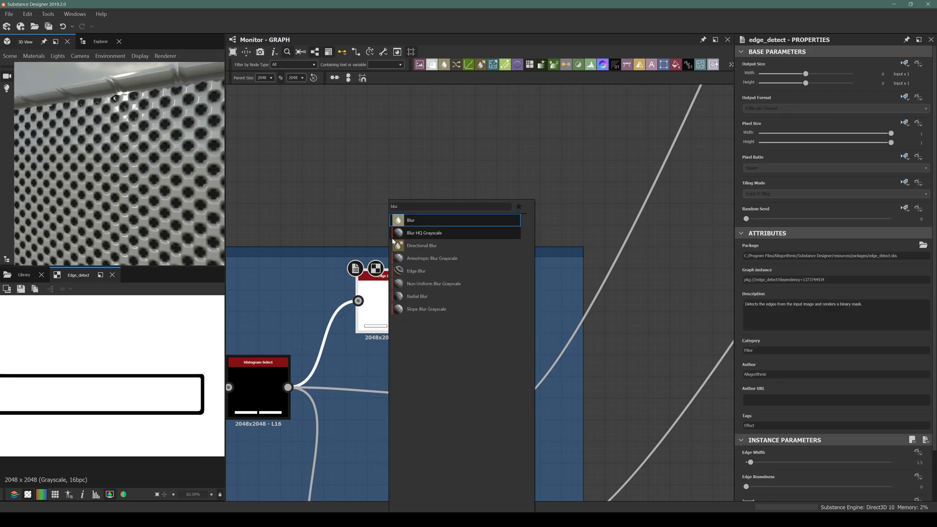
pyautogui.click(424, 232)
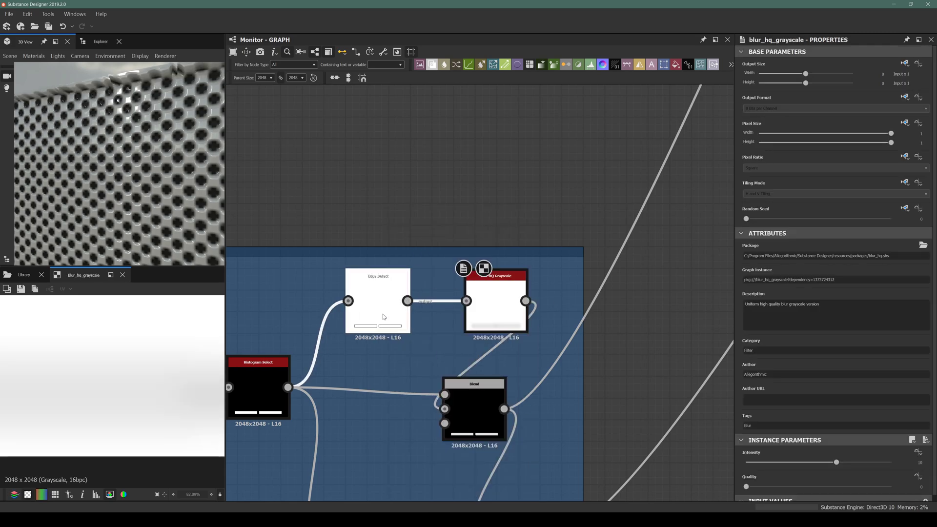
pyautogui.moveTo(476, 292); pyautogui.dragTo(432, 293)
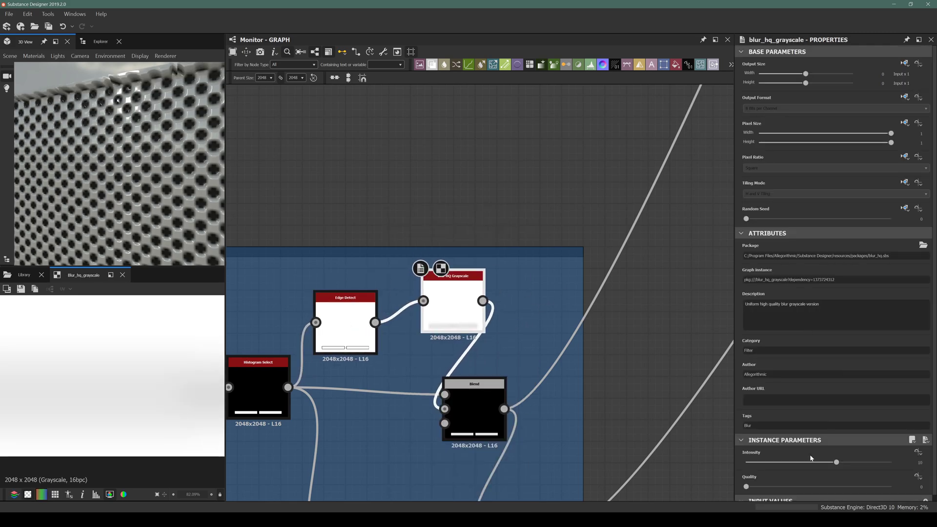
# Set the Blur HQ Grayscale node's Quality to 1 and Intensity to 0.01
pyautogui.click(768, 486)
pyautogui.click(752, 463)
pyautogui.moveTo(750, 467)
pyautogui.mouseDown()
pyautogui.moveTo(733, 470)
pyautogui.moveTo(745, 465)
pyautogui.mouseUp()
pyautogui.click(920, 462)
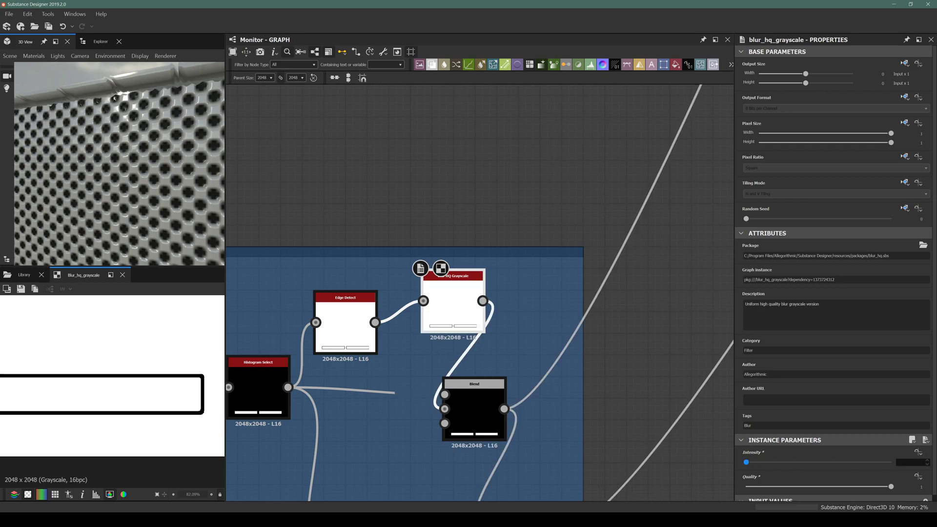
pyautogui.write('.01')
pyautogui.press('Return')
pyautogui.scroll(10, 87, 407)
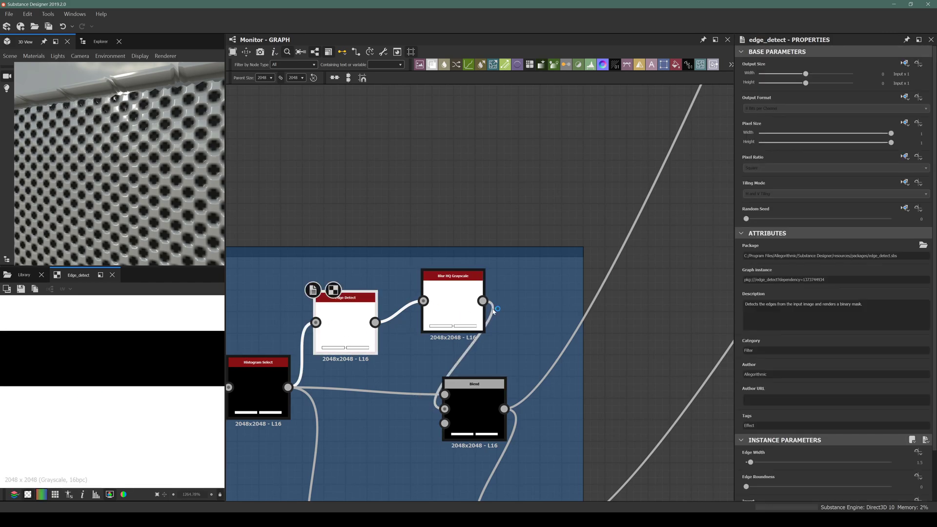
# Try Intensity 0.5 and then 0.2 on the Blur HQ Grayscale node after Edge Detect, and check the grille's edge in the 3D view
pyautogui.click(917, 461)
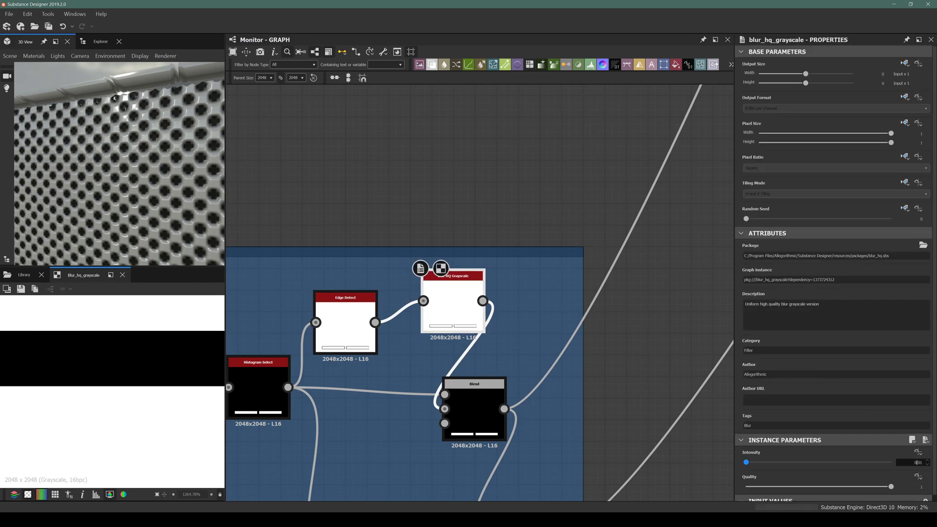
pyautogui.write('0.5')
pyautogui.press('Return')
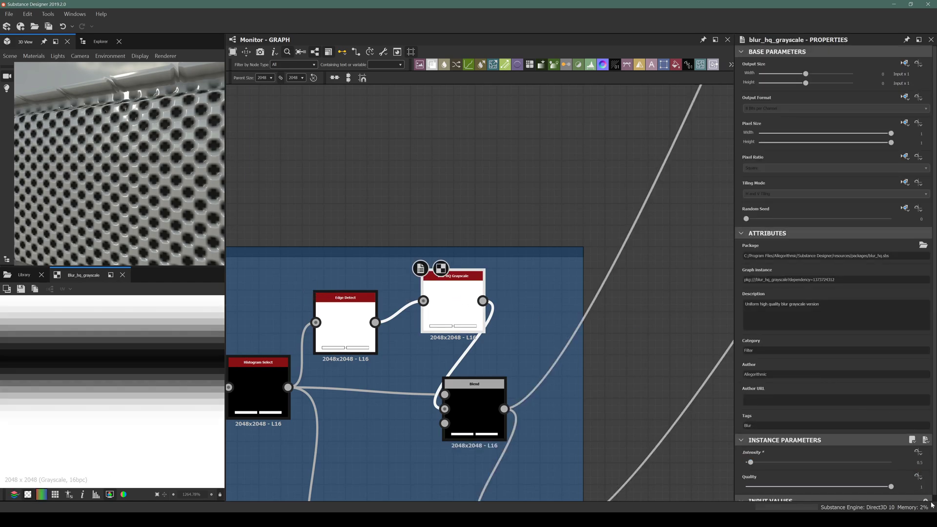
pyautogui.click(918, 462)
pyautogui.write('0.2')
pyautogui.press('Return')
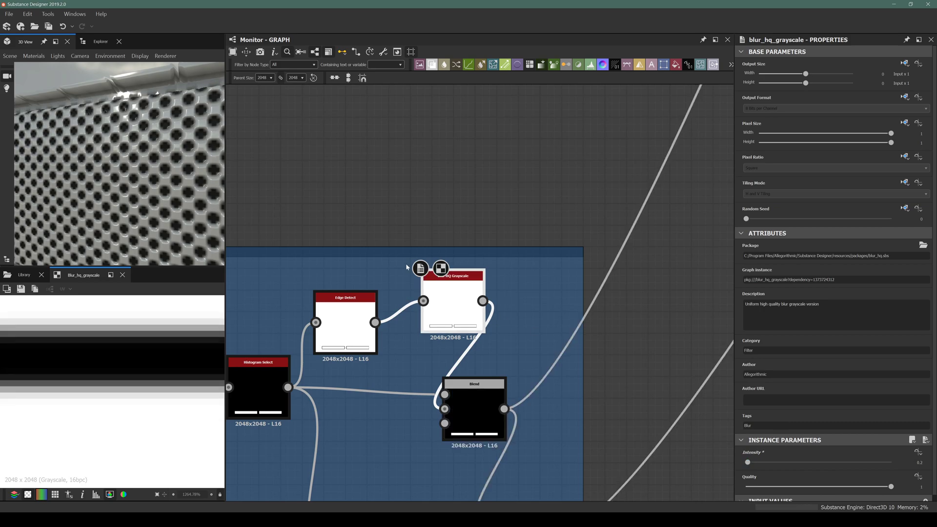
pyautogui.moveTo(177, 159); pyautogui.dragTo(139, 150)
pyautogui.scroll(5, 140, 151)
pyautogui.moveTo(128, 181); pyautogui.dragTo(136, 133)
pyautogui.scroll(-3, 468, 251)
# Preview the Histogram Select node that feeds Edge Detect and examine the edges of its mask
pyautogui.moveTo(399, 306); pyautogui.dragTo(433, 172, button='middle')
pyautogui.moveTo(301, 342)
pyautogui.mouseDown(button='middle')
pyautogui.moveTo(393, 322)
pyautogui.moveTo(293, 341)
pyautogui.mouseUp(button='middle')
pyautogui.moveTo(475, 274); pyautogui.dragTo(424, 291, button='middle')
pyautogui.scroll(4, 424, 292)
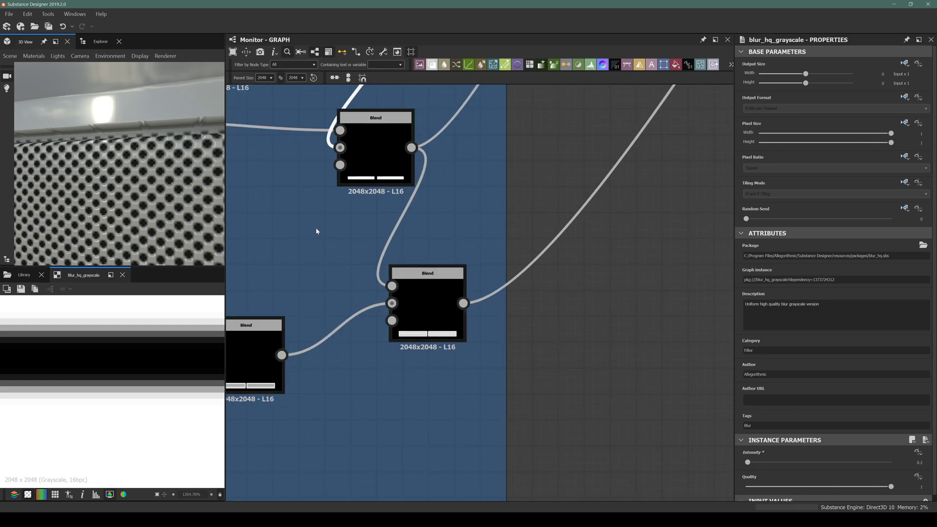
pyautogui.moveTo(317, 234); pyautogui.dragTo(459, 280, button='middle')
pyautogui.moveTo(271, 209); pyautogui.dragTo(333, 232, button='middle')
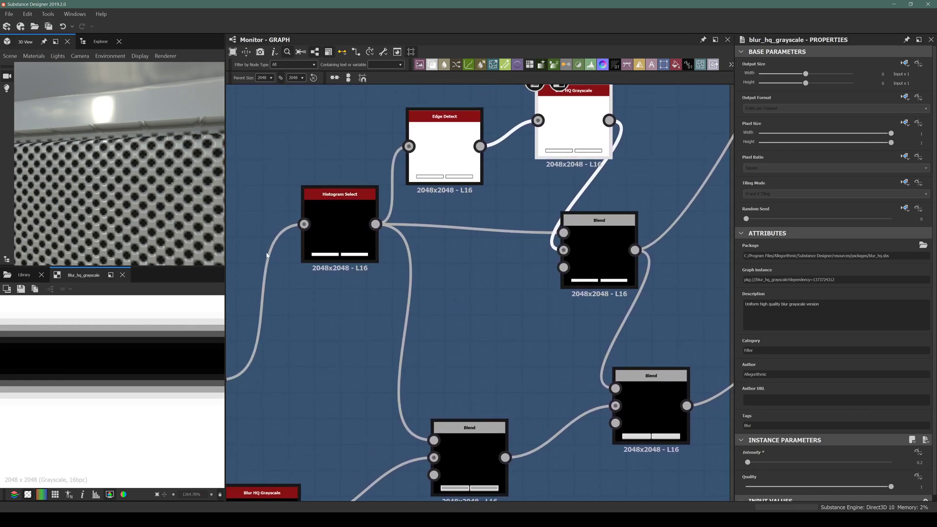
pyautogui.click(331, 212)
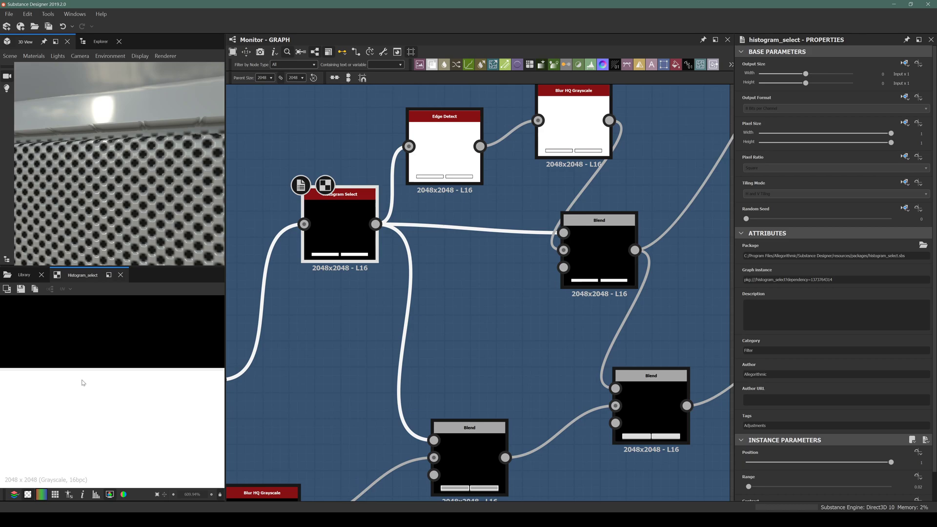
pyautogui.scroll(-5, 83, 382)
pyautogui.moveTo(318, 347); pyautogui.dragTo(541, 263, button='middle')
pyautogui.scroll(-3, 541, 262)
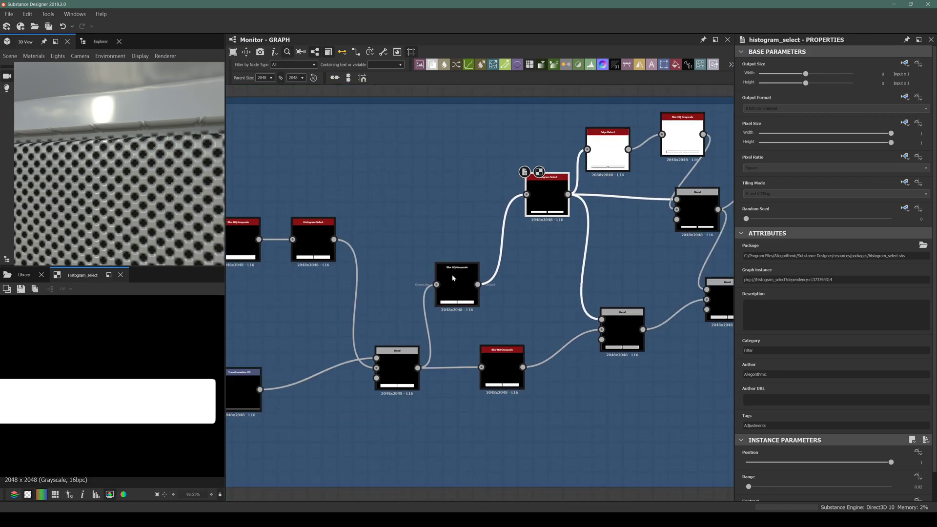
# Move the Histogram Select node closer to its Blur HQ Grayscale input and inspect the mask's rounded corner in the 2D view
pyautogui.scroll(2, 452, 278)
pyautogui.moveTo(573, 185); pyautogui.dragTo(520, 209)
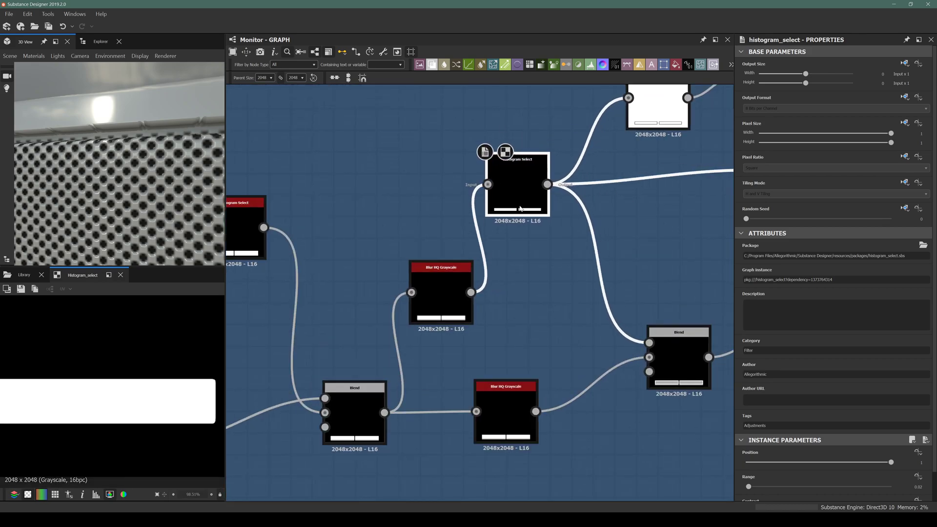
pyautogui.scroll(4, 148, 411)
pyautogui.moveTo(100, 347); pyautogui.dragTo(79, 359, button='middle')
pyautogui.scroll(3, 209, 344)
pyautogui.moveTo(505, 203); pyautogui.dragTo(444, 237, button='middle')
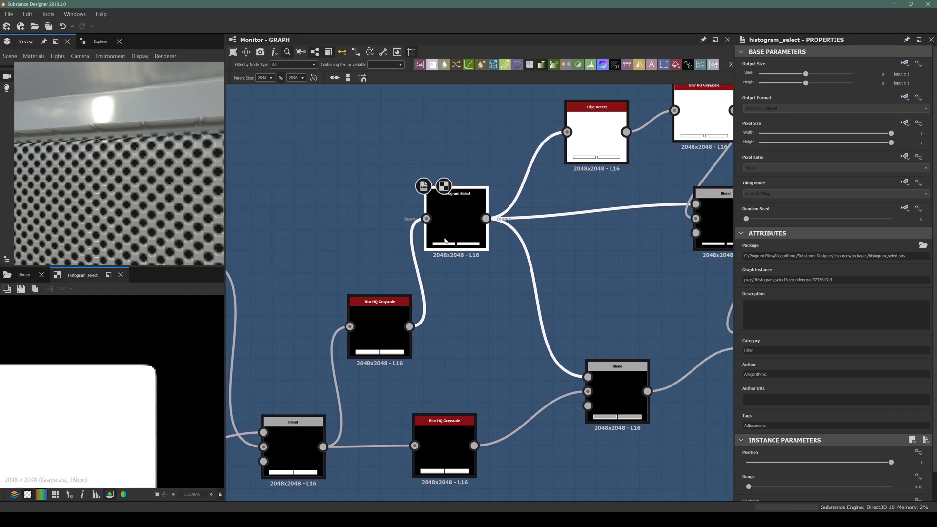
# Shift the Speakers nodes downstream of the first Blend away from it to make room, and widen the Speakers frame around them
pyautogui.scroll(-6, 444, 240)
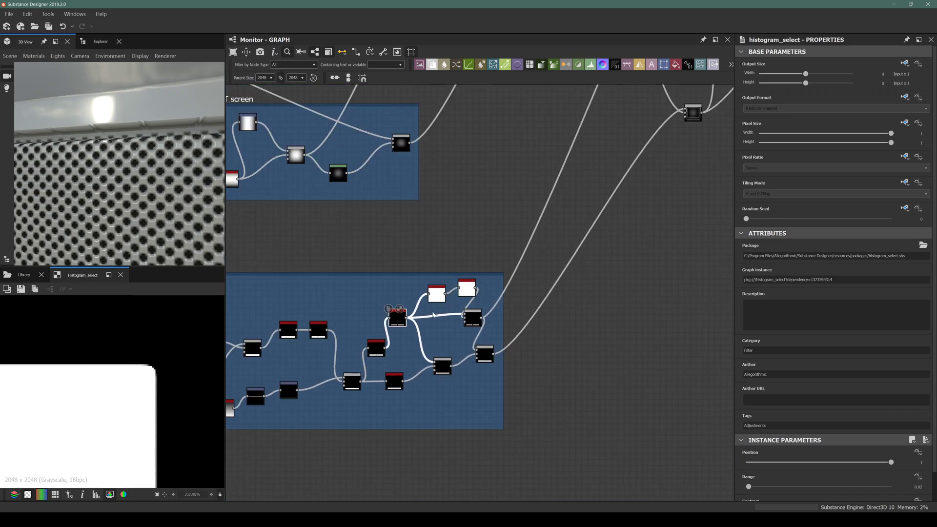
pyautogui.moveTo(393, 256); pyautogui.dragTo(548, 372)
pyautogui.click(404, 284)
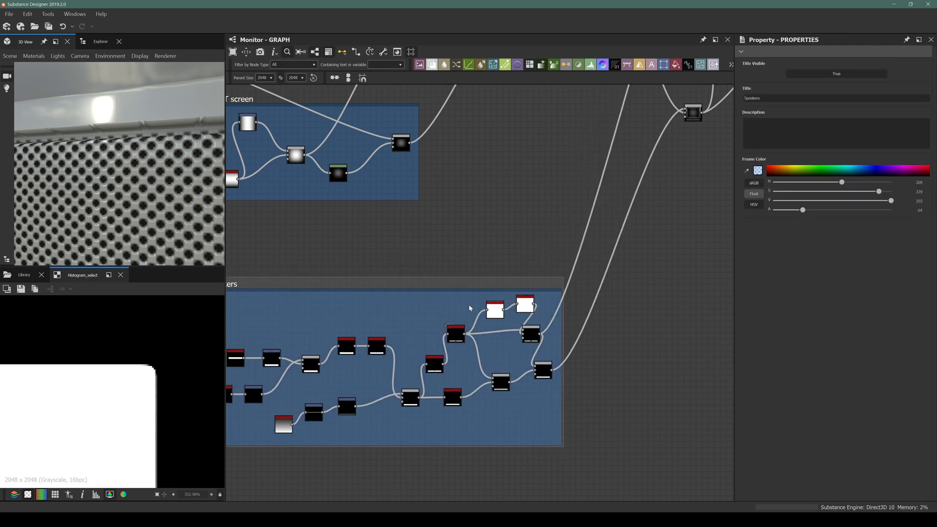
pyautogui.moveTo(446, 252); pyautogui.dragTo(572, 418)
pyautogui.click(433, 287)
pyautogui.moveTo(435, 244); pyautogui.dragTo(547, 422)
pyautogui.moveTo(454, 336); pyautogui.dragTo(505, 343)
pyautogui.click(573, 298)
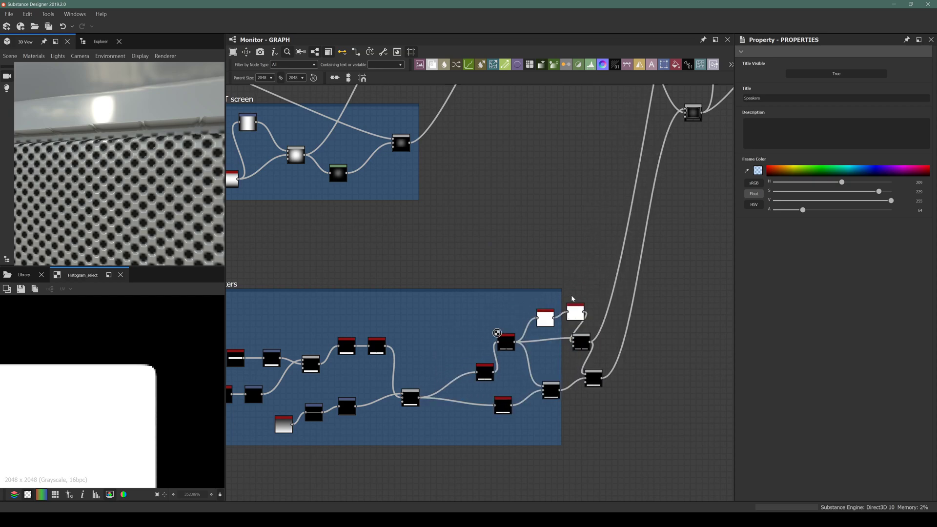
pyautogui.moveTo(560, 296); pyautogui.dragTo(624, 296)
# Move the blur and Histogram Select pair back from Edge Detect and insert a Blur HQ Grayscale node after Histogram Select
pyautogui.scroll(4, 482, 387)
pyautogui.moveTo(481, 354); pyautogui.dragTo(394, 359)
pyautogui.moveTo(530, 292); pyautogui.dragTo(467, 324)
pyautogui.press('space')
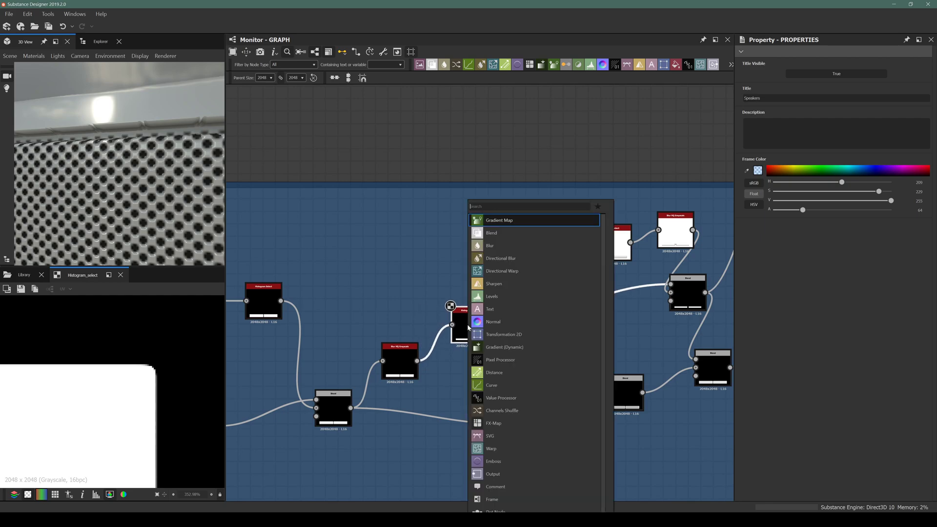
pyautogui.write('blu')
pyautogui.press('Down')
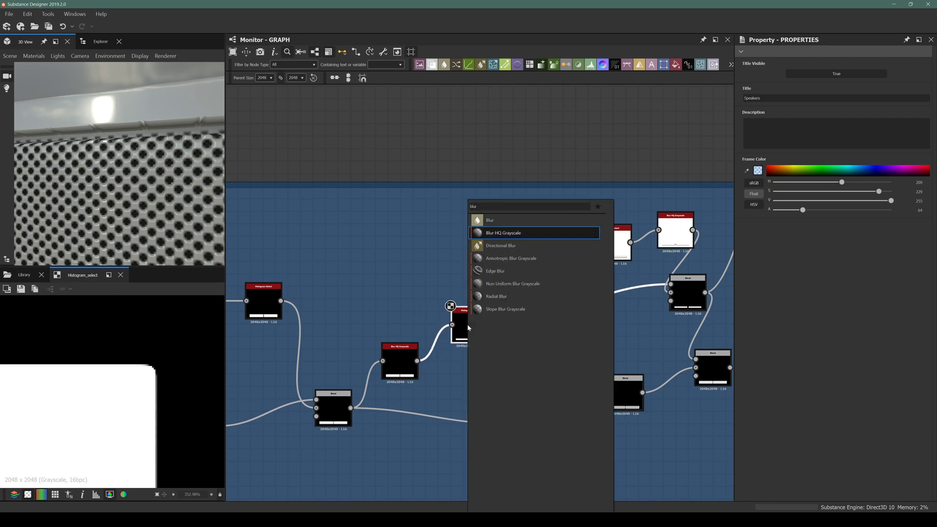
pyautogui.press('Return')
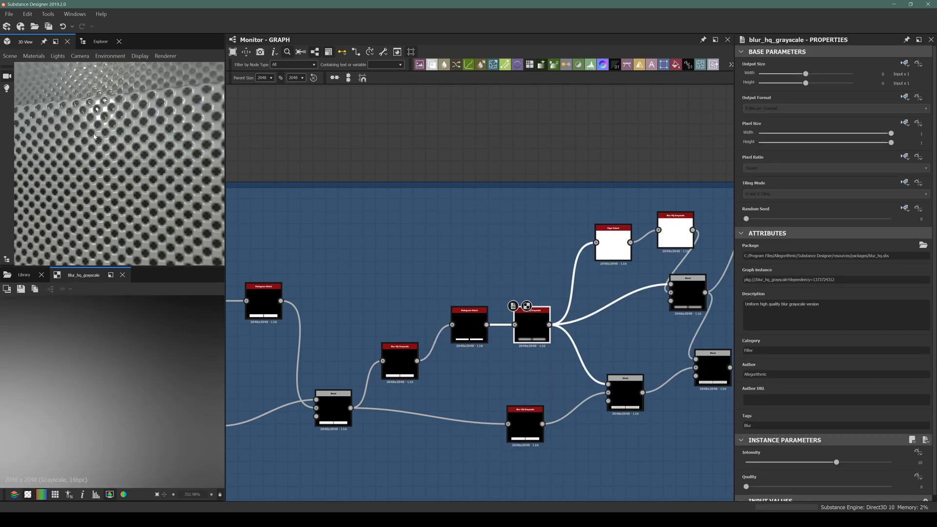
# Set the new Blur HQ Grayscale node's Quality to 1 and its Intensity to 0.1
pyautogui.scroll(-5, 98, 137)
pyautogui.moveTo(836, 462); pyautogui.dragTo(925, 466)
pyautogui.click(915, 462)
pyautogui.write('0.1')
pyautogui.press('Return')
pyautogui.scroll(10, 80, 178)
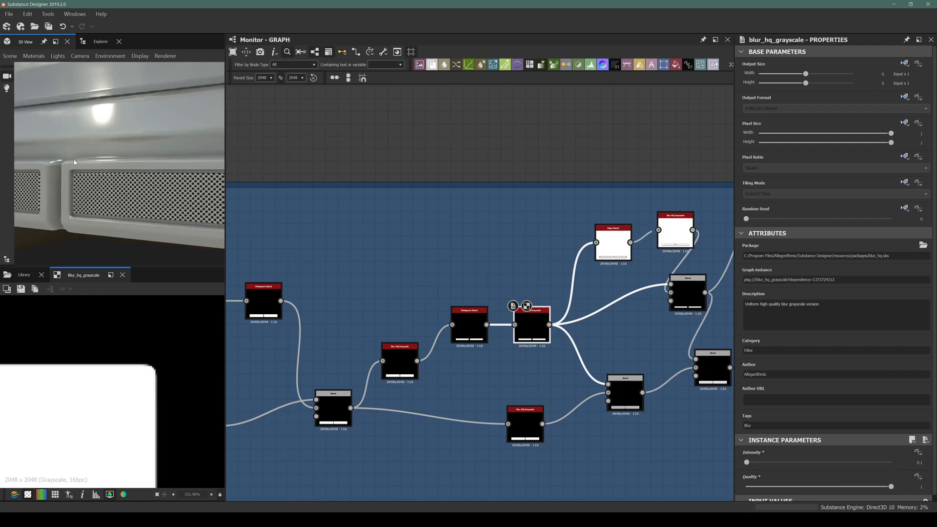
# Set the Intensity of the blur after Histogram Select to 0.2 and inspect the grille's recess in the 3D view
pyautogui.moveTo(80, 178); pyautogui.dragTo(90, 181, button='middle')
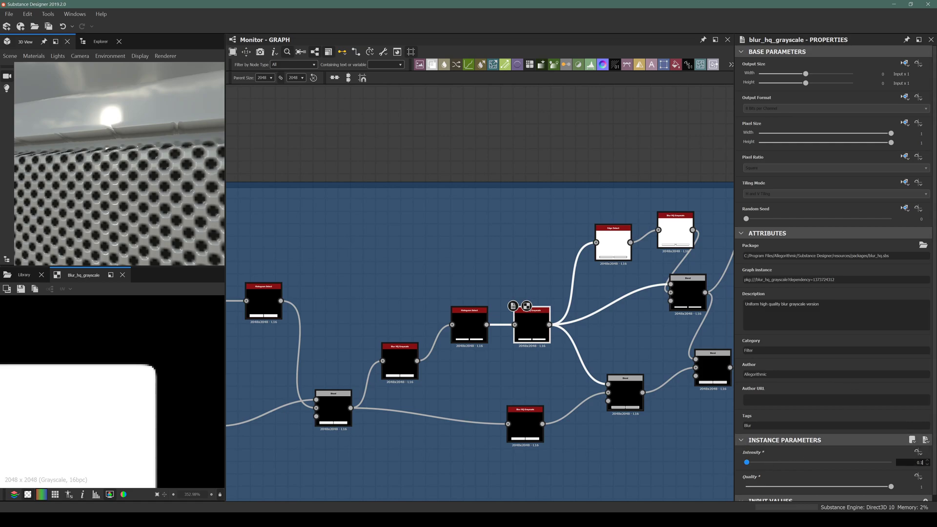
pyautogui.write('.2')
pyautogui.press('Return')
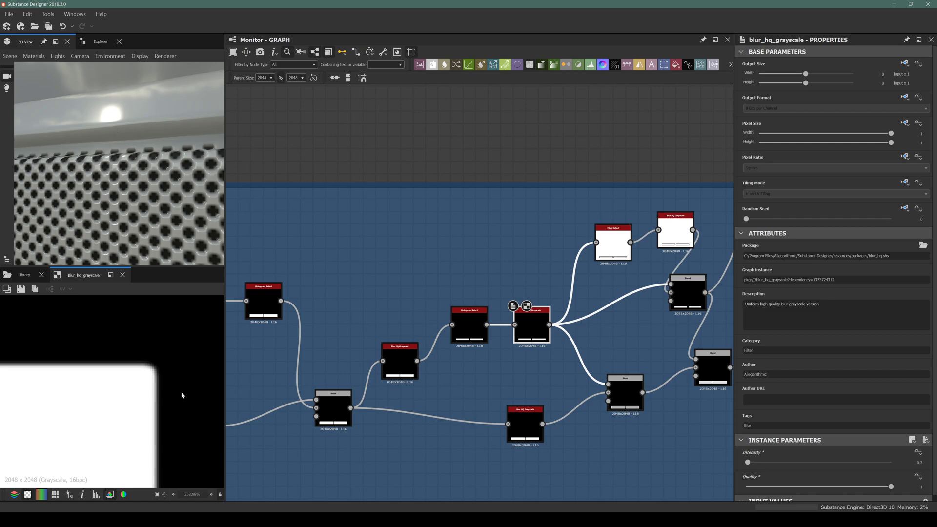
pyautogui.moveTo(128, 140); pyautogui.dragTo(69, 159)
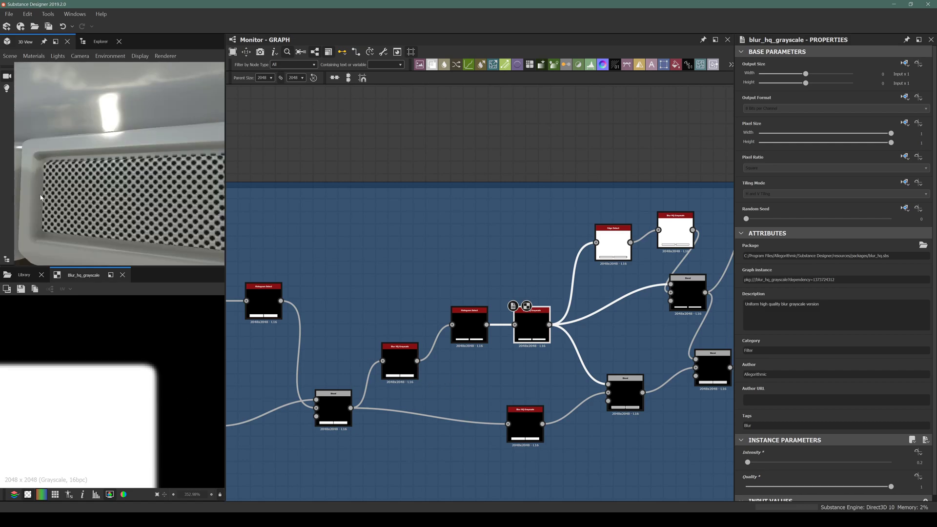
# Preview the Edge Detect node's output and set its Edge Width to 0.5
pyautogui.moveTo(562, 283); pyautogui.dragTo(513, 274, button='middle')
pyautogui.scroll(2, 475, 310)
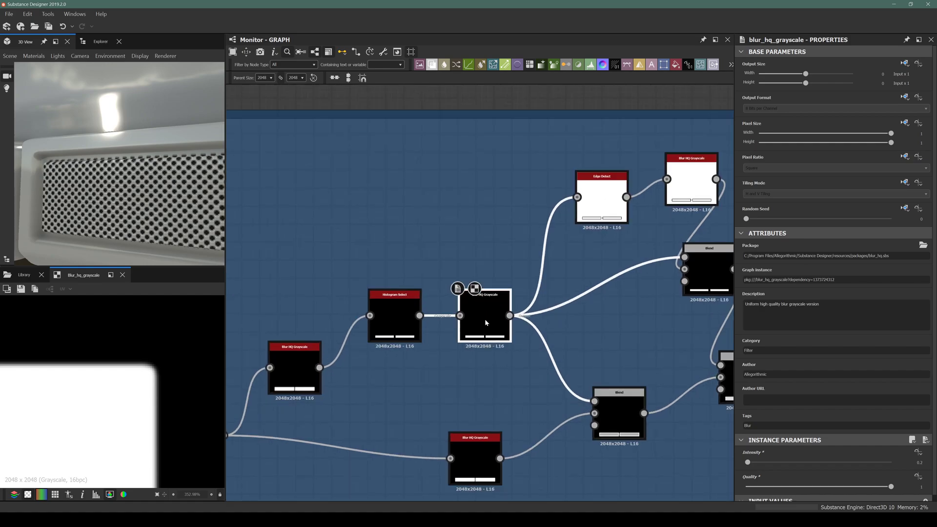
pyautogui.doubleClick(600, 211)
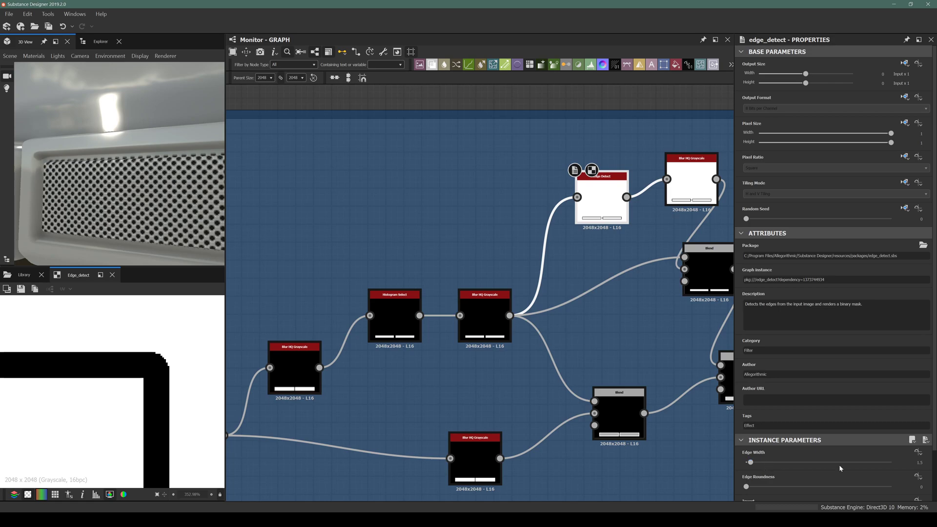
pyautogui.click(919, 462)
pyautogui.write('1')
pyautogui.write('5')
pyautogui.press('Return')
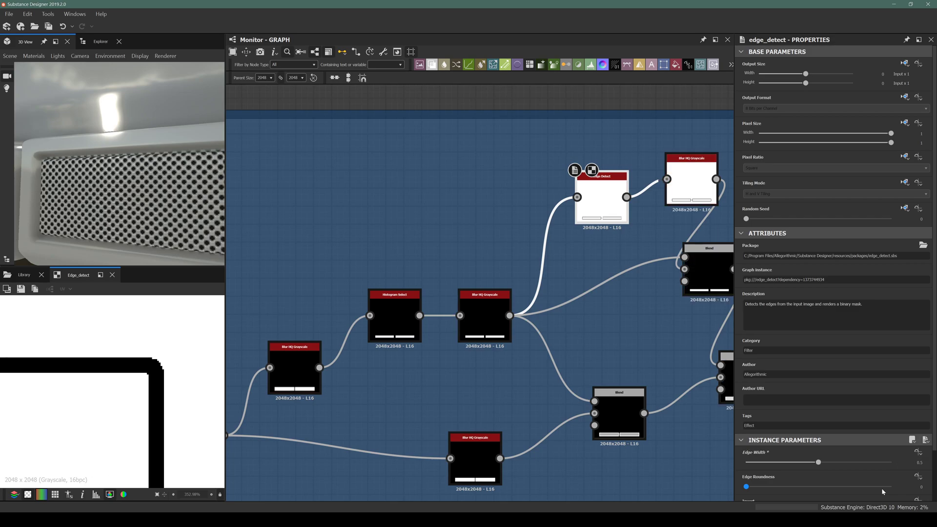
# Lower the Edge Detect node's Edge Width to 0.2 and then 0.1, checking the grille's edge on the 3D model
pyautogui.moveTo(114, 167)
pyautogui.mouseDown()
pyautogui.moveTo(134, 183)
pyautogui.moveTo(123, 184)
pyautogui.moveTo(114, 150)
pyautogui.mouseUp()
pyautogui.scroll(3, 123, 185)
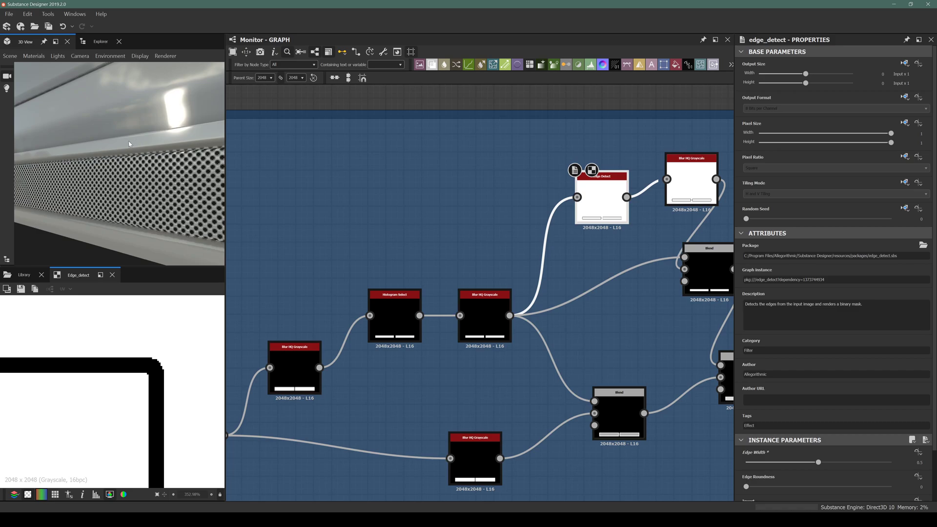
pyautogui.moveTo(193, 203); pyautogui.dragTo(143, 166)
pyautogui.scroll(3, 141, 164)
pyautogui.scroll(-1, 140, 164)
pyautogui.doubleClick(919, 462)
pyautogui.write('0.2')
pyautogui.press('Return')
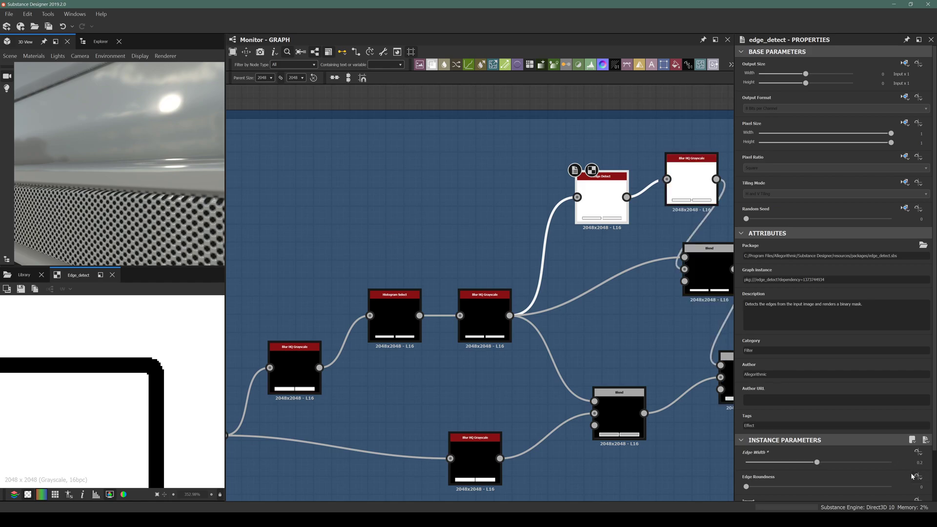
pyautogui.click(923, 462)
pyautogui.press('BackSpace')
pyautogui.press('Return')
pyautogui.keyDown('alt'); pyautogui.moveTo(101, 189); pyautogui.dragTo(128, 196); pyautogui.keyUp('alt')
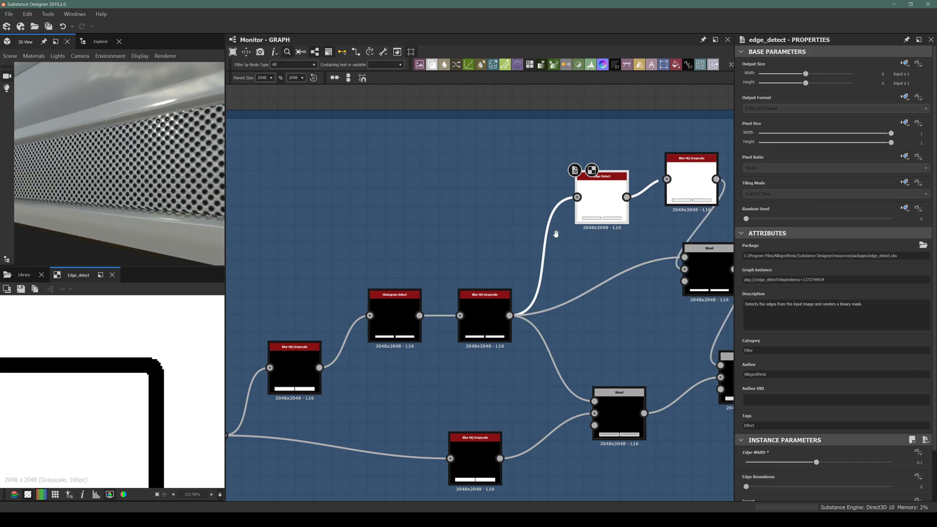
# Set the Intensity of the Blur HQ Grayscale node between Edge Detect and Blend to 0.1
pyautogui.moveTo(565, 239); pyautogui.dragTo(426, 222, button='middle')
pyautogui.click(551, 166)
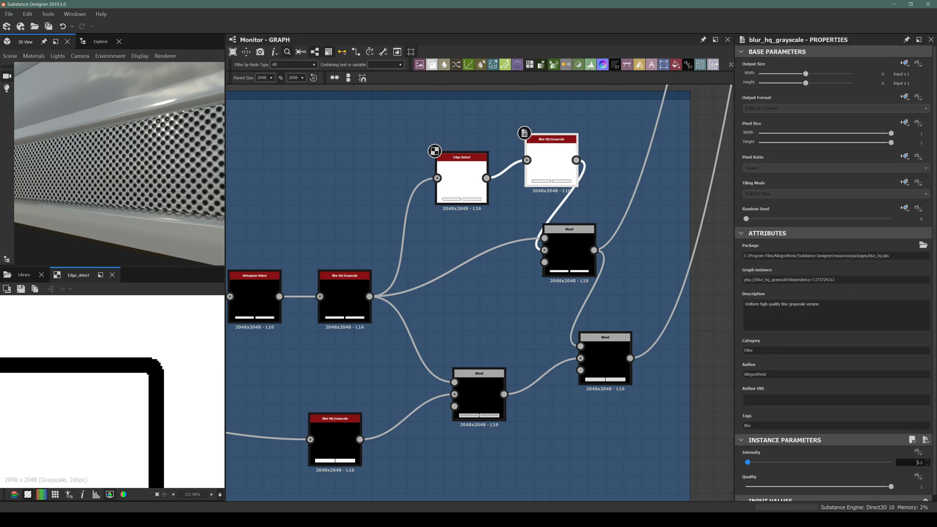
pyautogui.write('0.1')
pyautogui.press('Return')
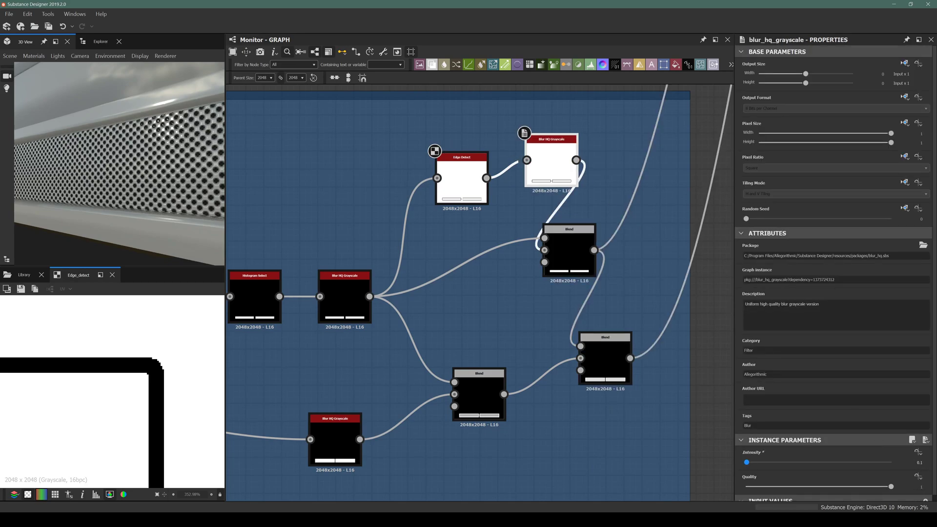
# Examine the speaker grilles and the whole monitor from several angles and distances in the 3D view
pyautogui.keyDown('alt'); pyautogui.moveTo(186, 218); pyautogui.dragTo(31, 190); pyautogui.keyUp('alt')
pyautogui.keyDown('alt'); pyautogui.moveTo(95, 191); pyautogui.dragTo(117, 205); pyautogui.keyUp('alt')
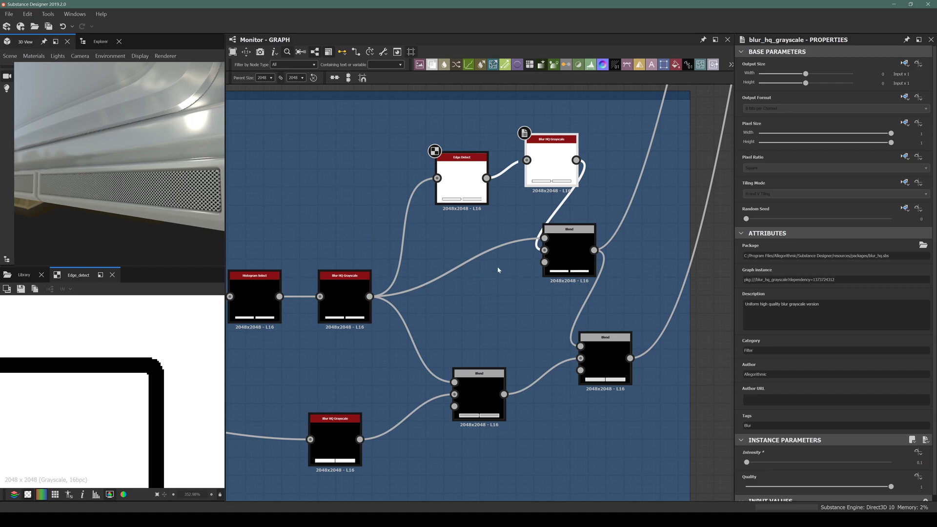
pyautogui.keyDown('alt'); pyautogui.moveTo(95, 222); pyautogui.dragTo(71, 162); pyautogui.keyUp('alt')
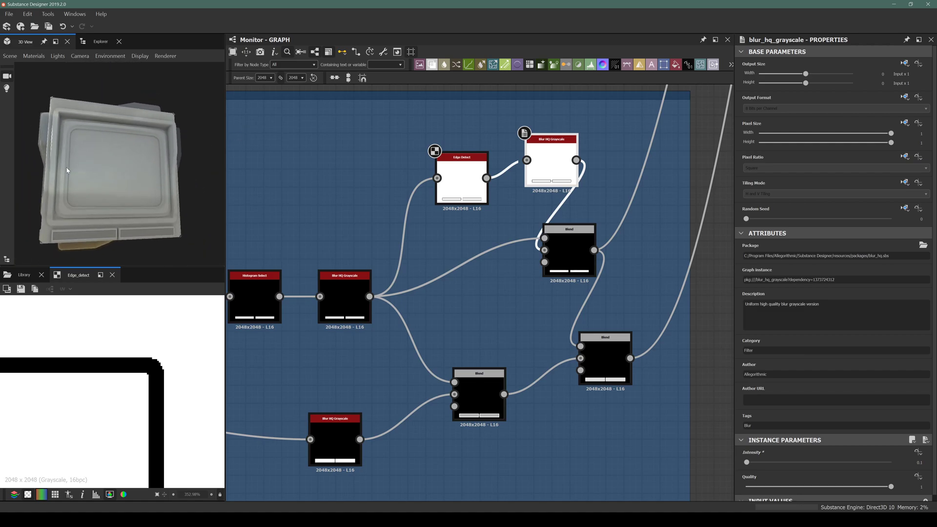
pyautogui.keyDown('alt'); pyautogui.moveTo(71, 162); pyautogui.dragTo(53, 219, button='right'); pyautogui.keyUp('alt')
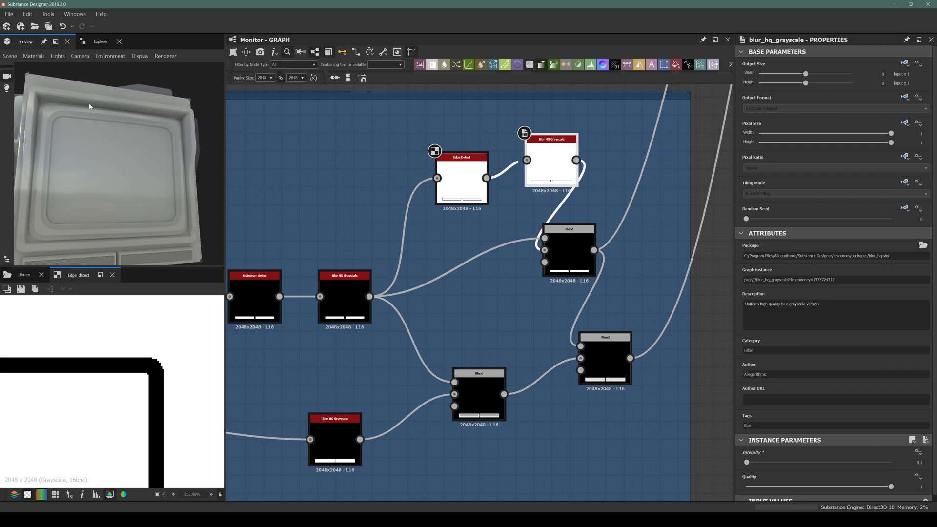
pyautogui.keyDown('alt'); pyautogui.moveTo(95, 130); pyautogui.dragTo(134, 135, button='right'); pyautogui.keyUp('alt')
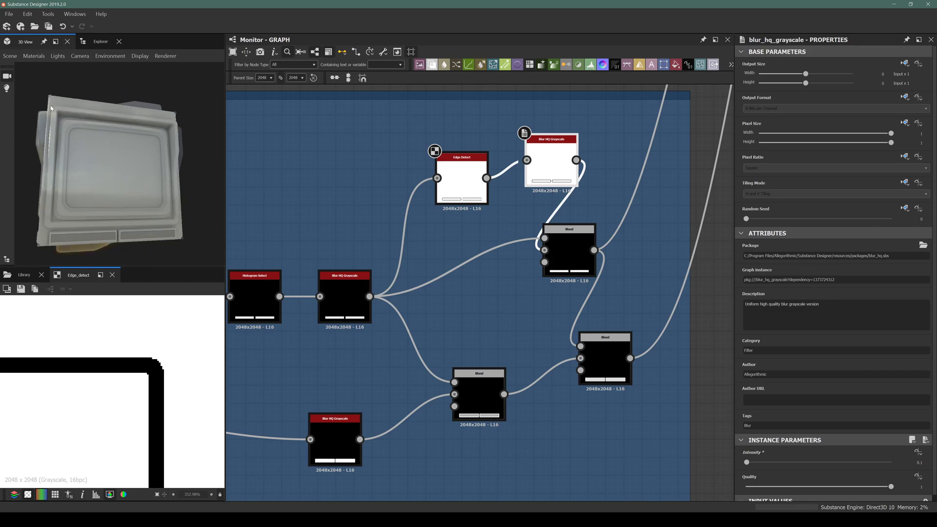
pyautogui.scroll(-8, 436, 200)
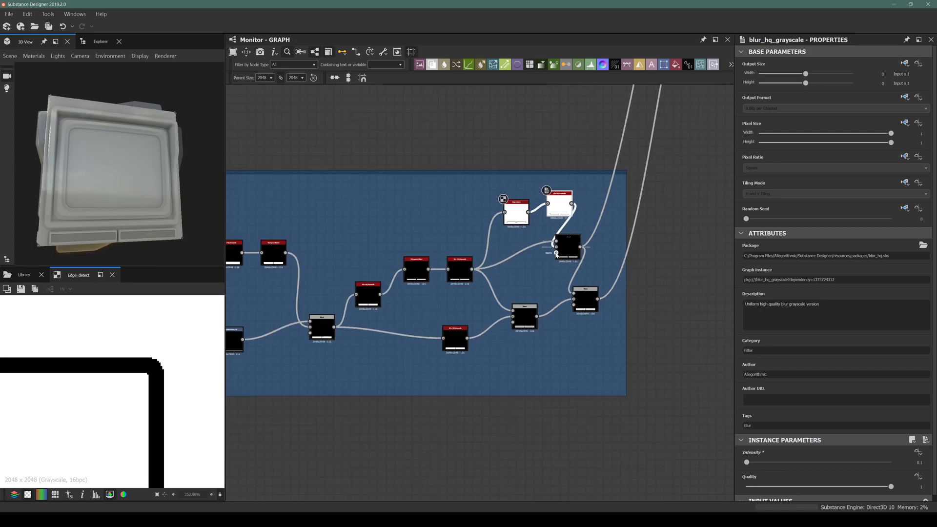
pyautogui.scroll(2, 88, 176)
pyautogui.keyDown('alt'); pyautogui.moveTo(88, 175); pyautogui.dragTo(112, 143); pyautogui.keyUp('alt')
pyautogui.keyDown('alt'); pyautogui.moveTo(86, 112); pyautogui.dragTo(162, 126); pyautogui.keyUp('alt')
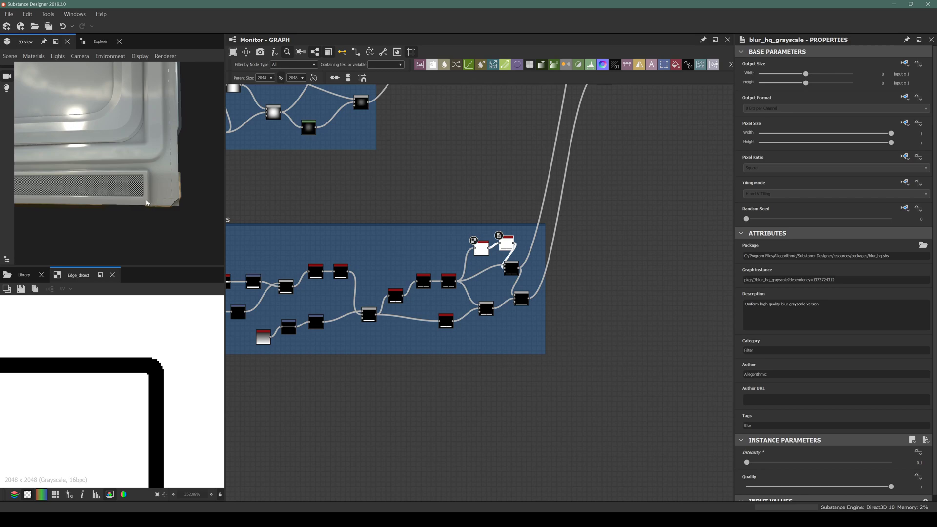
pyautogui.keyDown('alt'); pyautogui.moveTo(164, 155); pyautogui.dragTo(138, 188); pyautogui.keyUp('alt')
pyautogui.scroll(5, 157, 173)
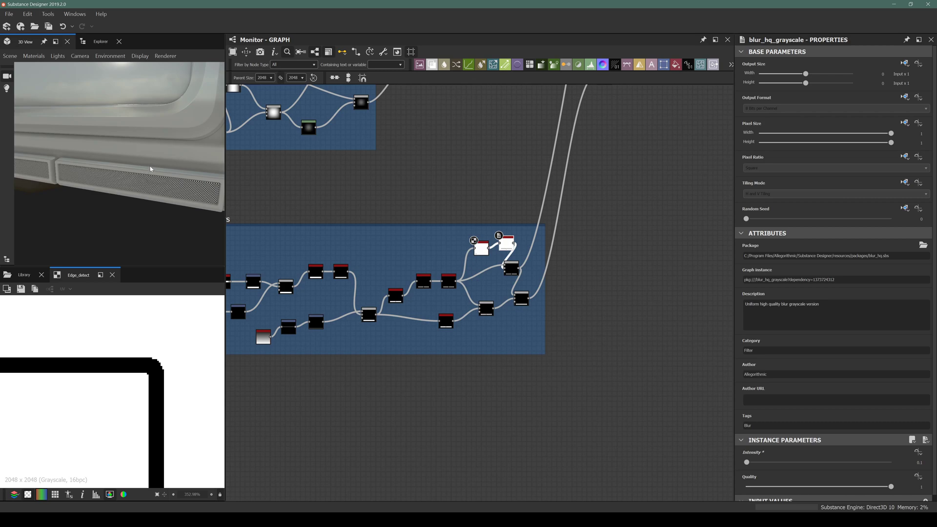
pyautogui.moveTo(141, 165); pyautogui.dragTo(127, 160)
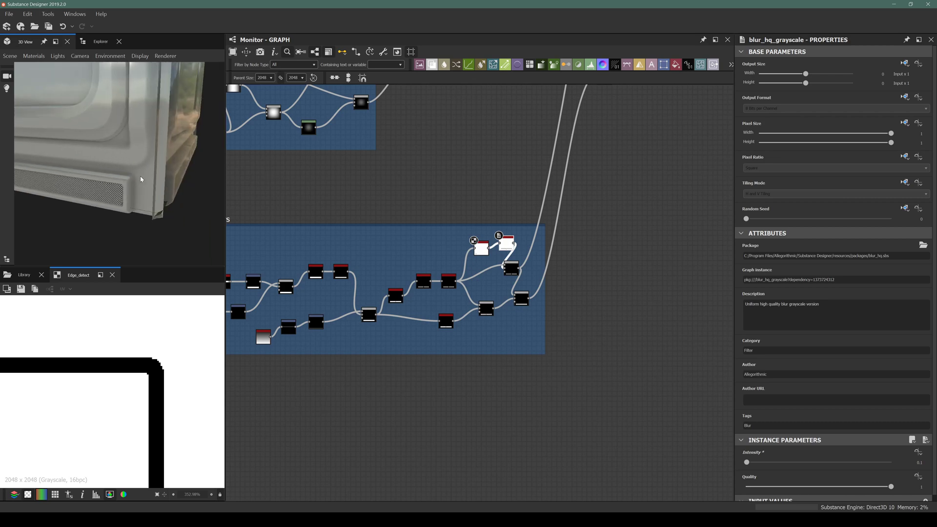
# Shift the Speakers frame's Subtract Blend node back to leave room after it, and preview its output
pyautogui.moveTo(72, 185)
pyautogui.mouseDown()
pyautogui.moveTo(142, 190)
pyautogui.moveTo(109, 199)
pyautogui.moveTo(76, 174)
pyautogui.mouseUp()
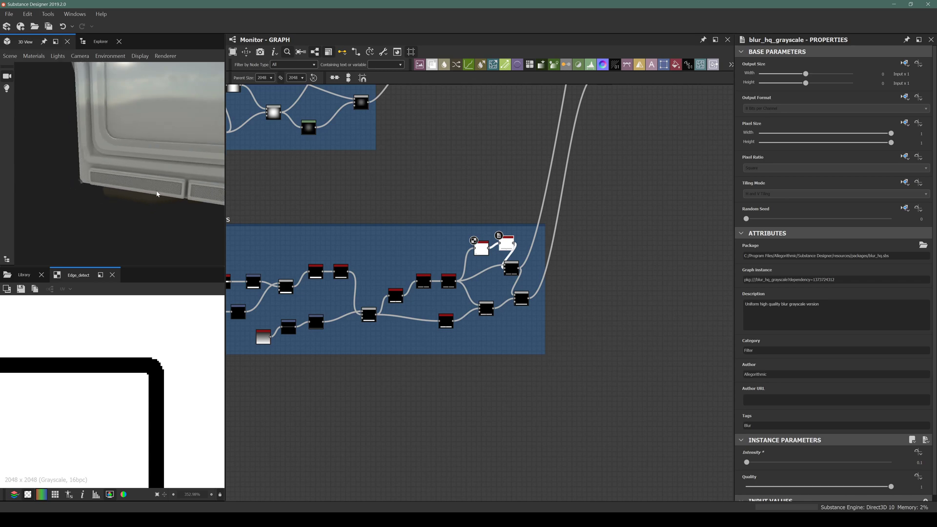
pyautogui.moveTo(159, 194); pyautogui.dragTo(113, 194)
pyautogui.moveTo(73, 160); pyautogui.dragTo(163, 168)
pyautogui.scroll(-4, 518, 297)
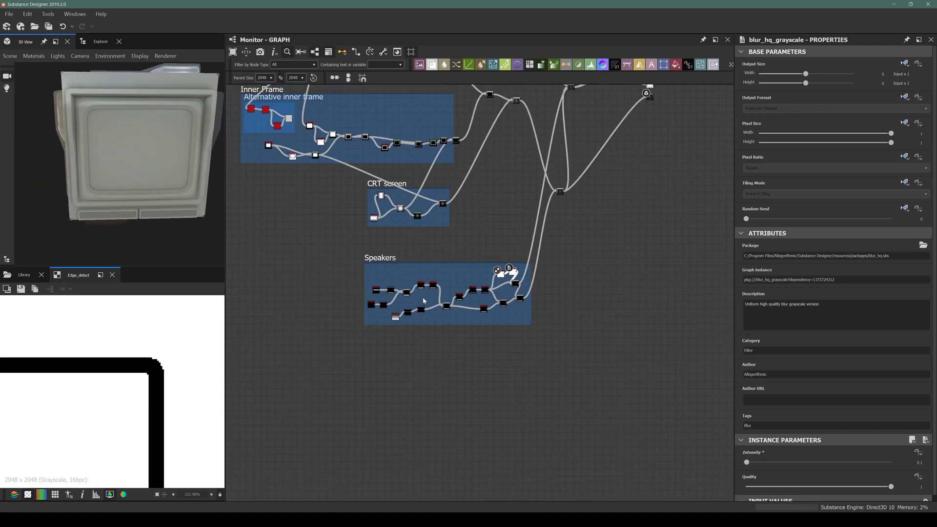
pyautogui.scroll(8, 426, 298)
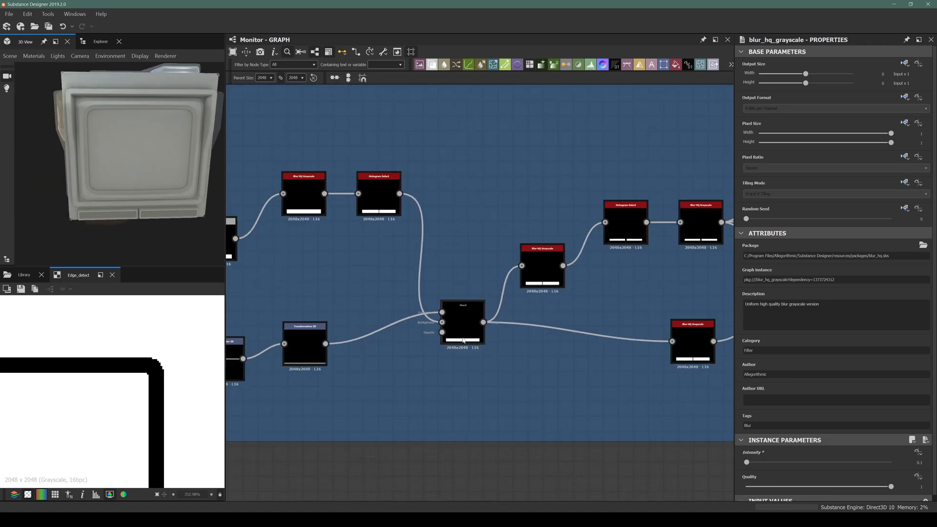
pyautogui.click(461, 337)
pyautogui.moveTo(461, 341); pyautogui.dragTo(525, 326, button='middle')
pyautogui.moveTo(382, 264); pyautogui.dragTo(458, 246, button='middle')
pyautogui.moveTo(594, 287); pyautogui.dragTo(533, 278, button='middle')
pyautogui.moveTo(550, 266); pyautogui.dragTo(494, 267)
pyautogui.doubleClick(472, 267)
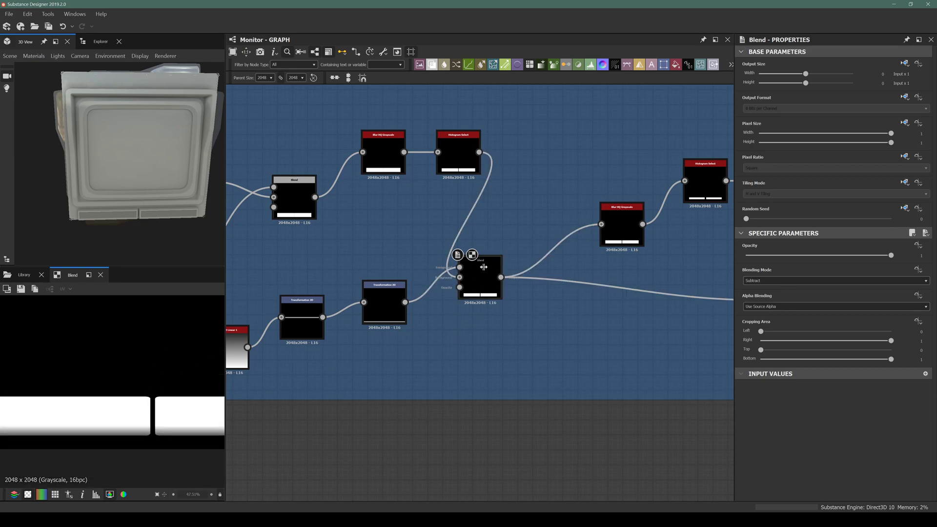
# Insert a Transformation 2D node directly after the Subtract Blend node in the Speakers frame
pyautogui.press('space')
pyautogui.write('tran')
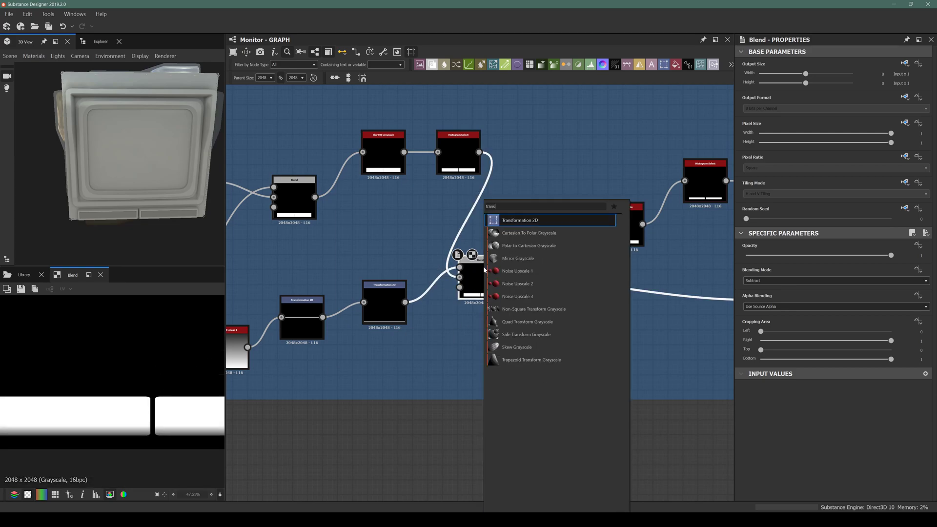
pyautogui.write('s')
pyautogui.press('Return')
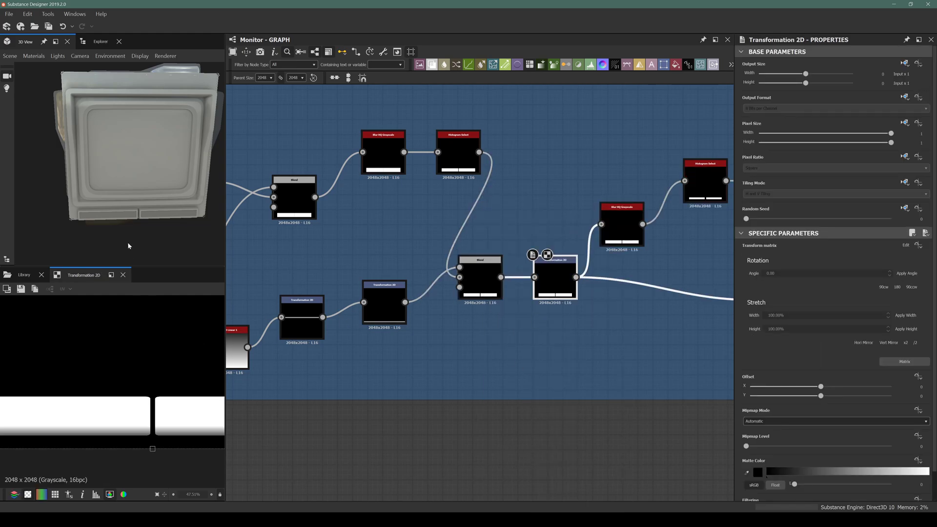
# Nudge the speaker shapes upward with the new Transformation 2D node to a Y Offset of 0.0156, checking the 3D model
pyautogui.scroll(5, 100, 192)
pyautogui.moveTo(101, 193)
pyautogui.mouseDown()
pyautogui.moveTo(79, 183)
pyautogui.moveTo(159, 212)
pyautogui.moveTo(114, 191)
pyautogui.mouseUp()
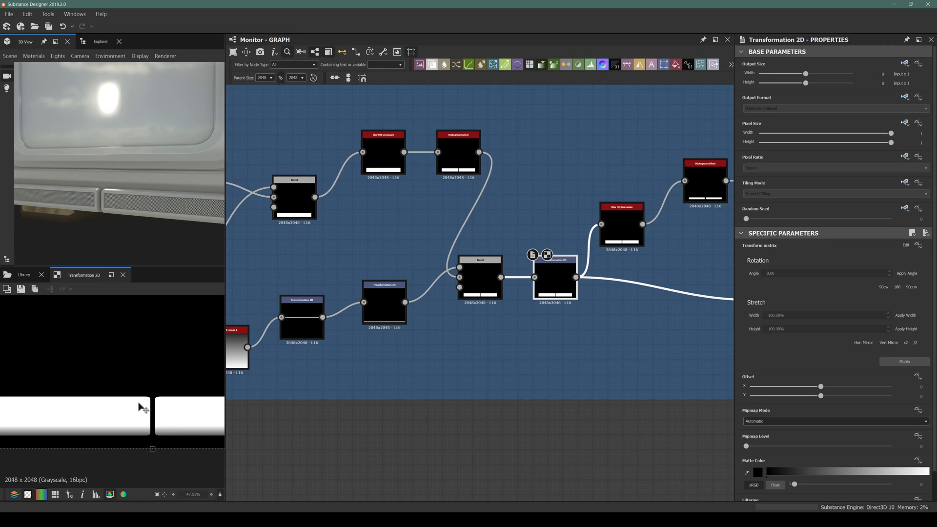
pyautogui.press('Up')
pyautogui.press('Up')
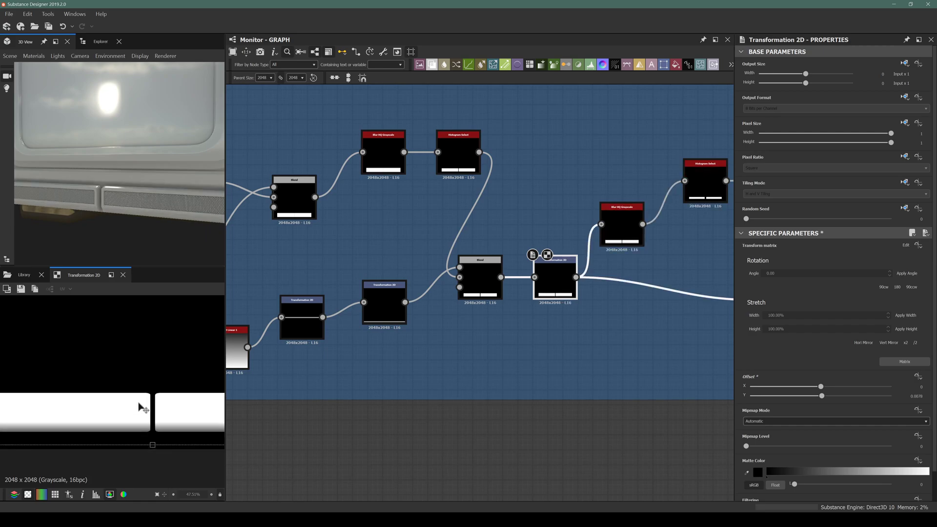
pyautogui.press('Up')
pyautogui.moveTo(136, 236); pyautogui.dragTo(103, 198)
pyautogui.press('Up')
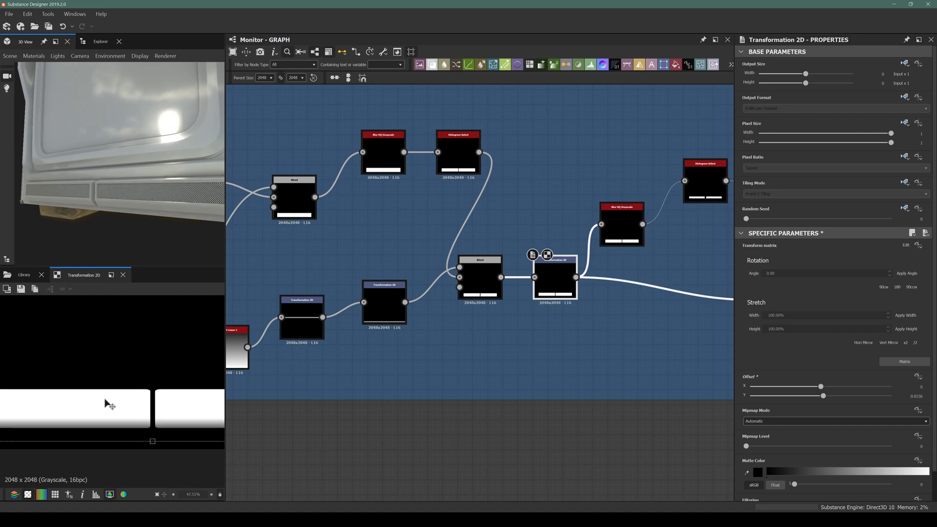
# Preview the 0.37-opacity Blend node feeding the height output and examine how the speaker panels sit within the monitor's height map
pyautogui.moveTo(136, 205); pyautogui.dragTo(236, 221)
pyautogui.moveTo(472, 266); pyautogui.dragTo(320, 274, button='middle')
pyautogui.scroll(-9, 390, 288)
pyautogui.moveTo(498, 243); pyautogui.dragTo(419, 326, button='middle')
pyautogui.scroll(3, 435, 137)
pyautogui.moveTo(434, 138); pyautogui.dragTo(377, 254, button='middle')
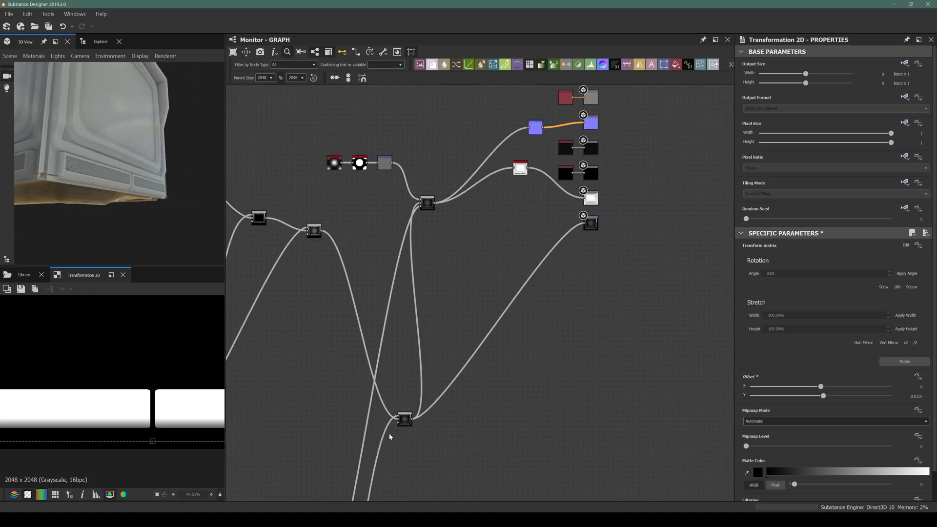
pyautogui.doubleClick(404, 418)
pyautogui.press('f')
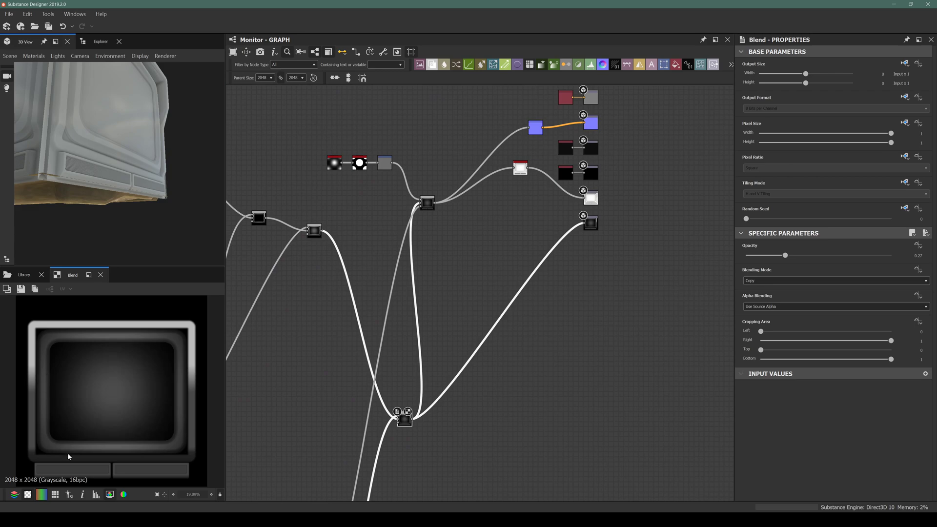
pyautogui.scroll(2, 65, 437)
pyautogui.scroll(3, 81, 311)
pyautogui.scroll(2, 32, 364)
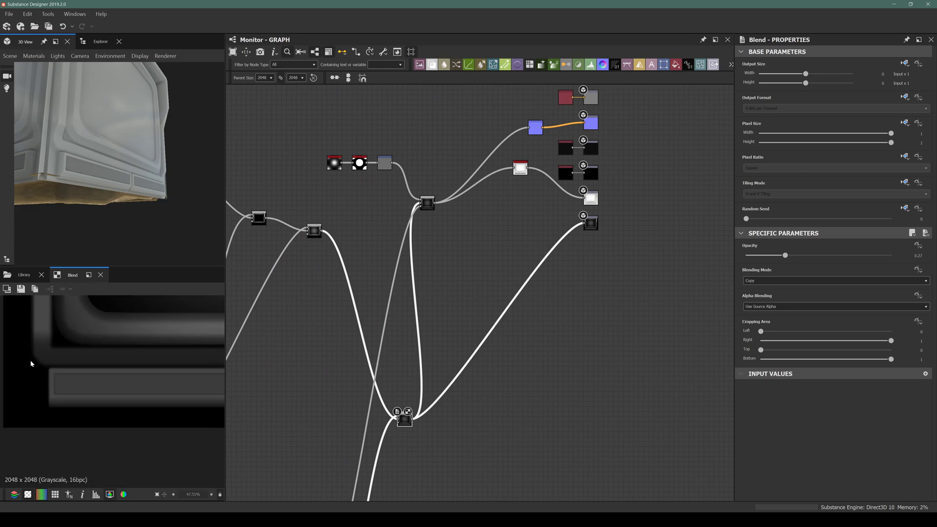
pyautogui.scroll(1, 50, 361)
pyautogui.scroll(-2, 44, 364)
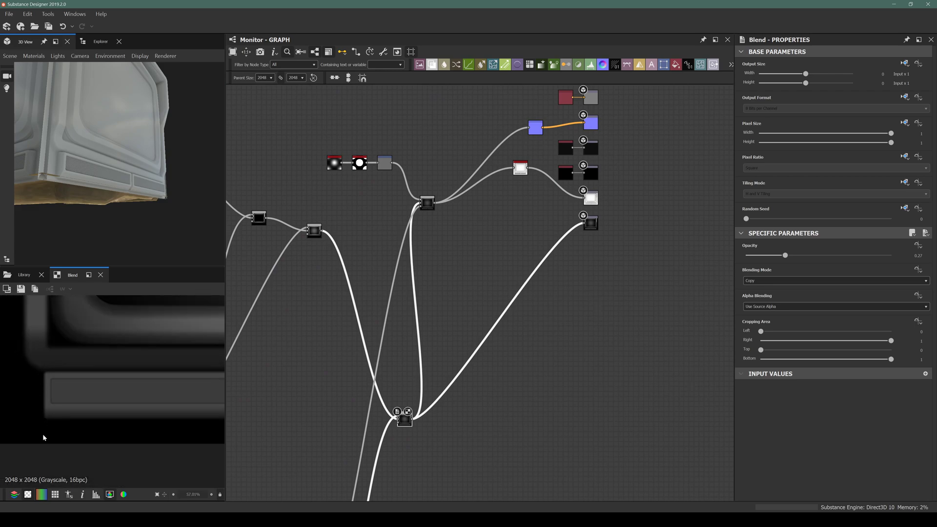
pyautogui.scroll(-3, 179, 427)
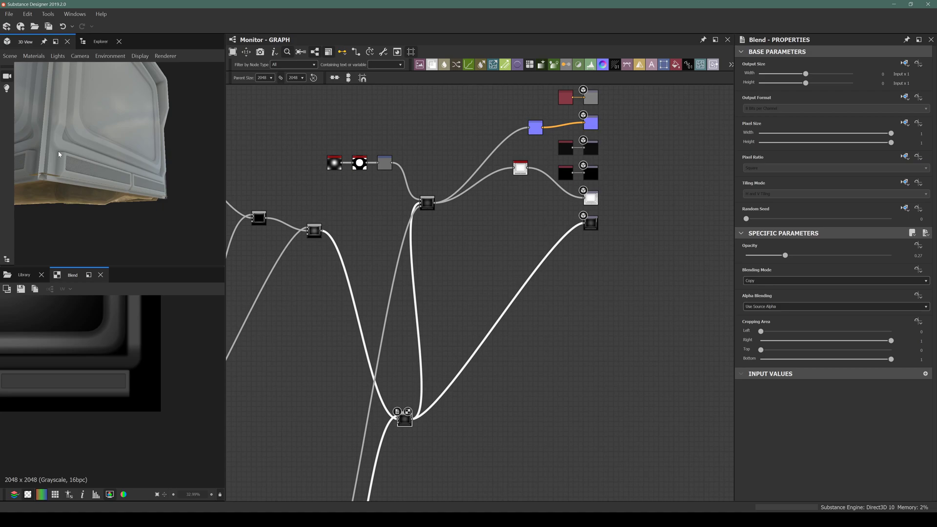
pyautogui.scroll(-2, 546, 283)
# Add a square Shape node in the empty area below the Speakers frame and set its Scale to 0.96
pyautogui.moveTo(418, 298); pyautogui.dragTo(562, 217, button='middle')
pyautogui.moveTo(511, 360); pyautogui.dragTo(487, 280, button='middle')
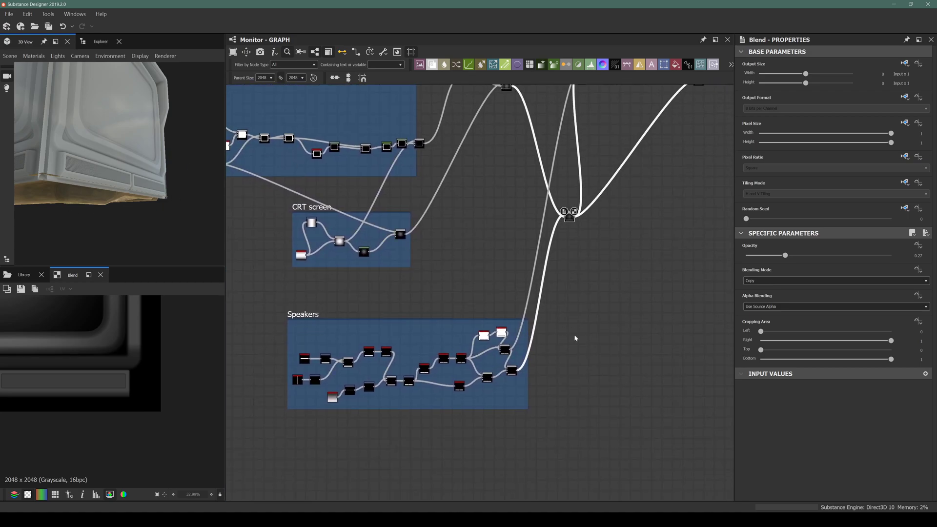
pyautogui.moveTo(527, 372); pyautogui.dragTo(486, 304, button='middle')
pyautogui.click(393, 367)
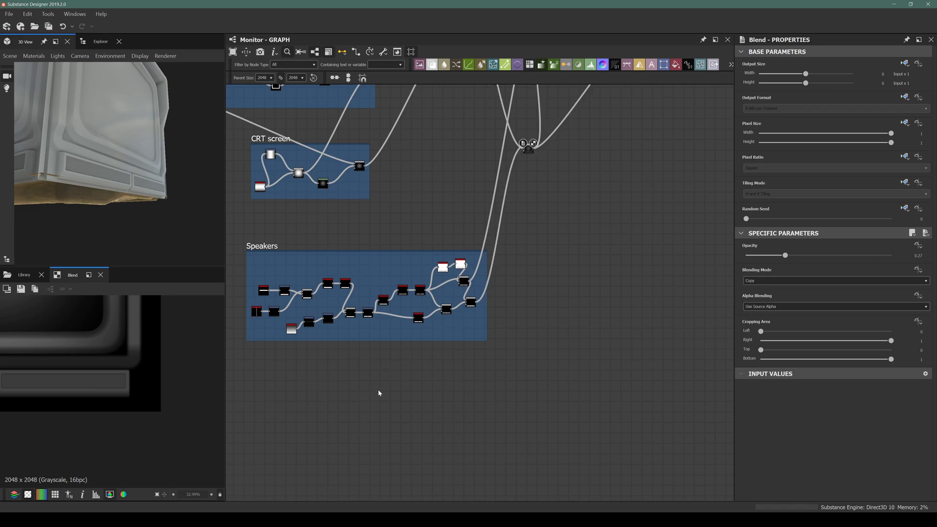
pyautogui.press('space')
pyautogui.write('shape')
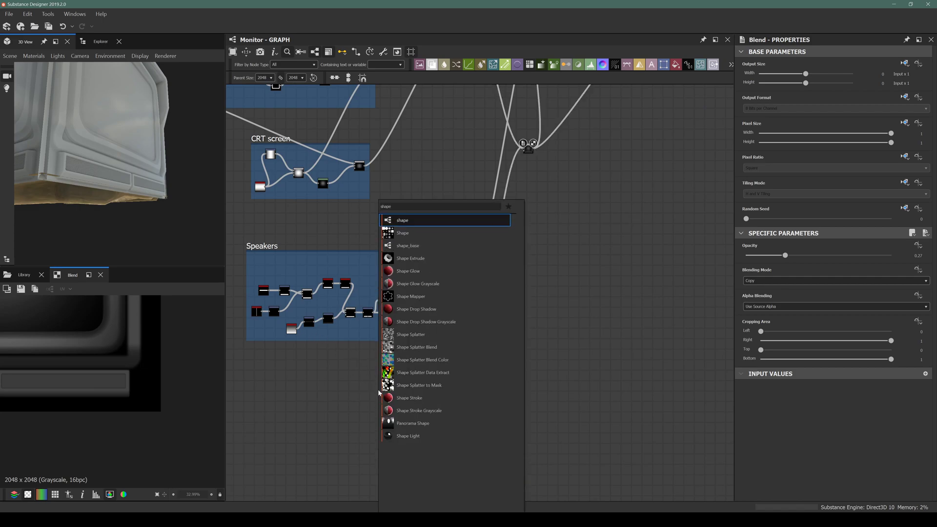
pyautogui.press('Return')
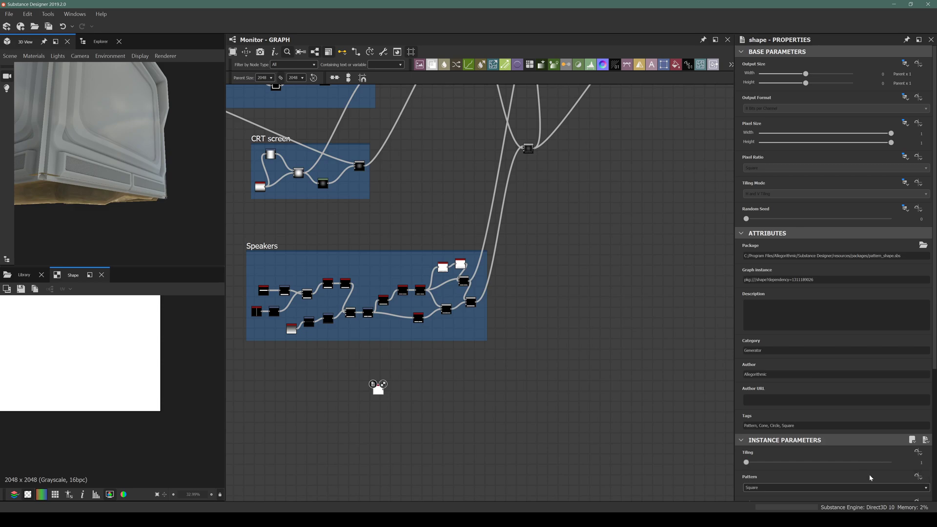
pyautogui.scroll(-4, 887, 478)
pyautogui.click(886, 329)
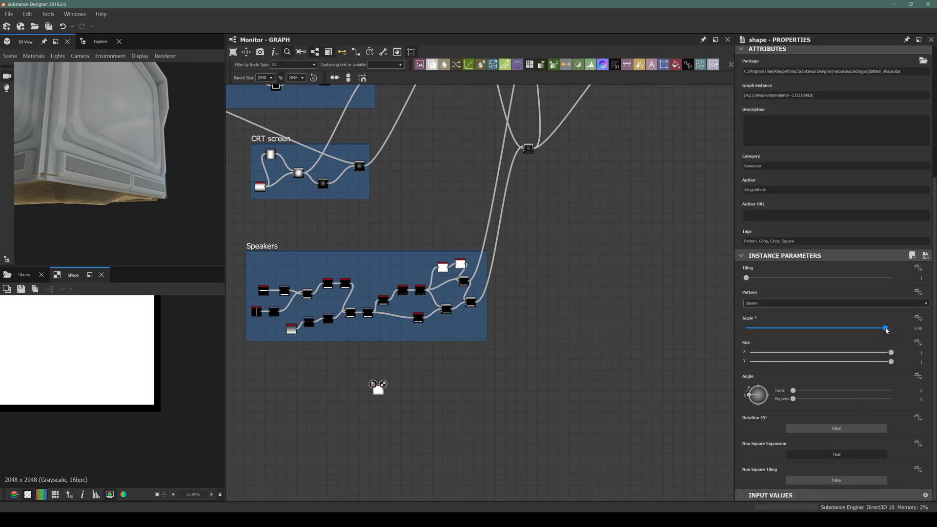
# Move the new Shape node farther out below the Speakers frame and attach a Blend node to its output
pyautogui.moveTo(414, 372); pyautogui.dragTo(490, 380, button='middle')
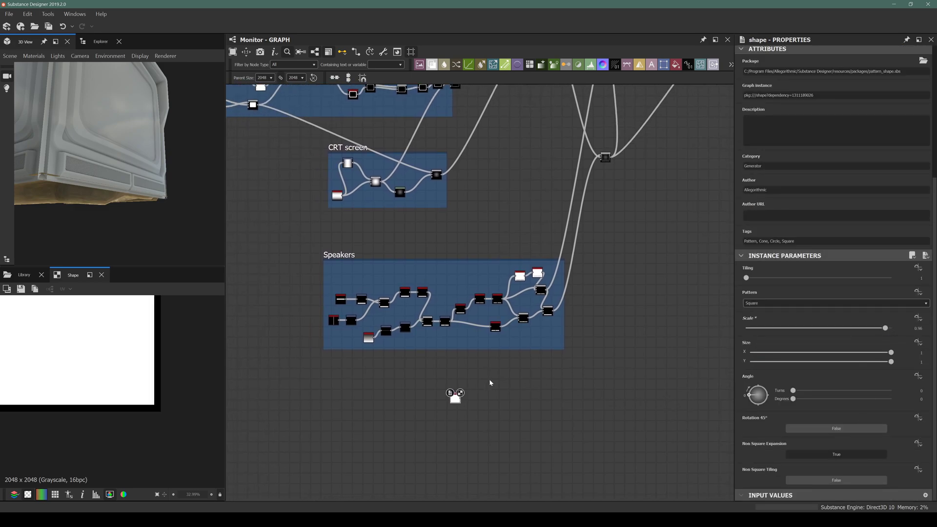
pyautogui.moveTo(453, 401); pyautogui.dragTo(316, 422)
pyautogui.press('space')
pyautogui.write('blend')
pyautogui.press('Return')
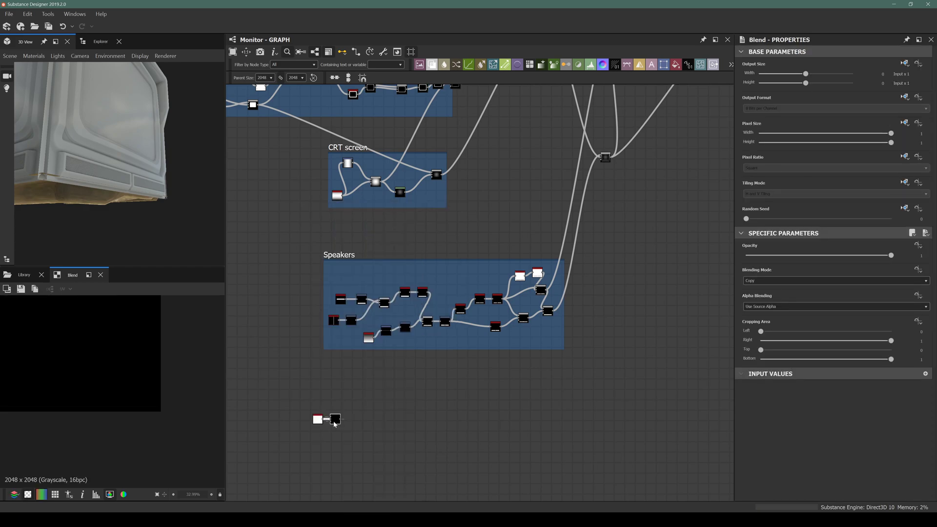
# Add a Transformation 2D node after the Shape, feeding the Blend's Foreground, and connect the Shape directly to the Blend's Background
pyautogui.scroll(5, 312, 415)
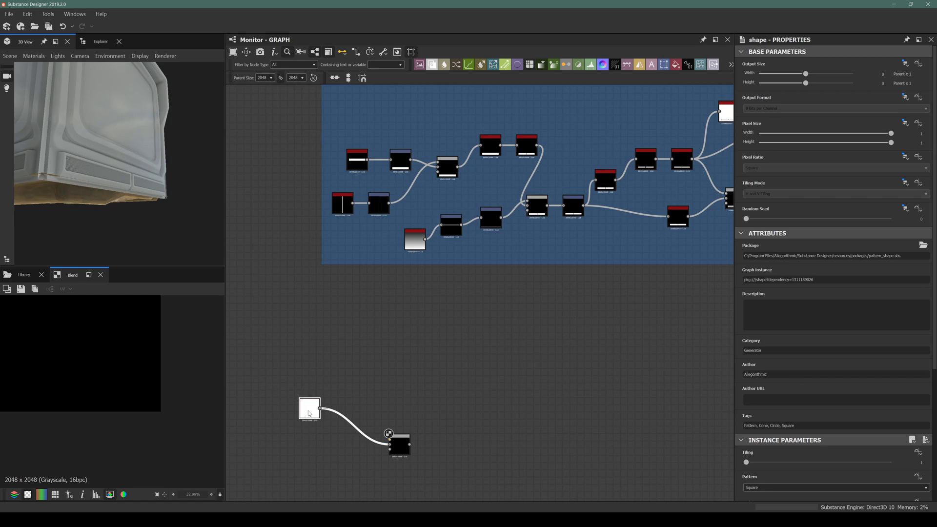
pyautogui.press('space')
pyautogui.write('trans')
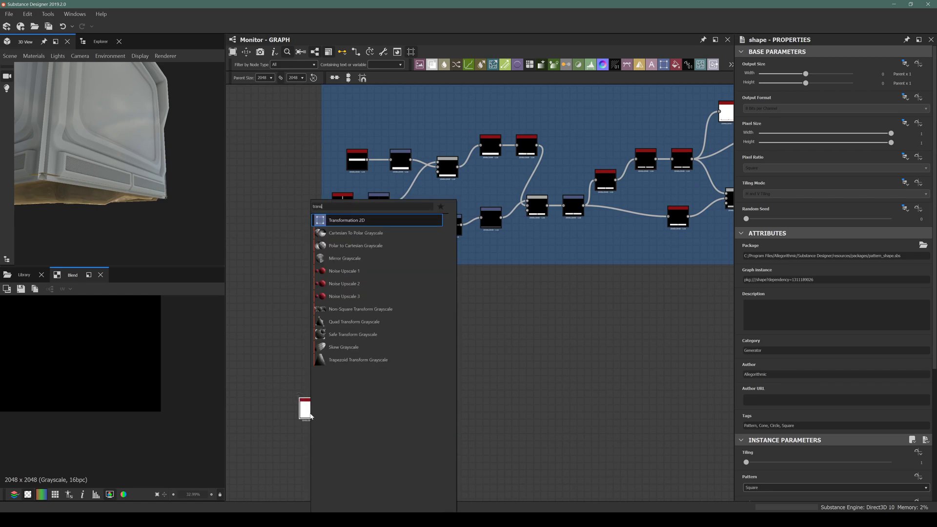
pyautogui.press('Return')
pyautogui.scroll(2, 341, 420)
pyautogui.moveTo(304, 398); pyautogui.dragTo(425, 461)
pyautogui.moveTo(354, 398); pyautogui.dragTo(385, 361)
pyautogui.moveTo(454, 445); pyautogui.dragTo(445, 456)
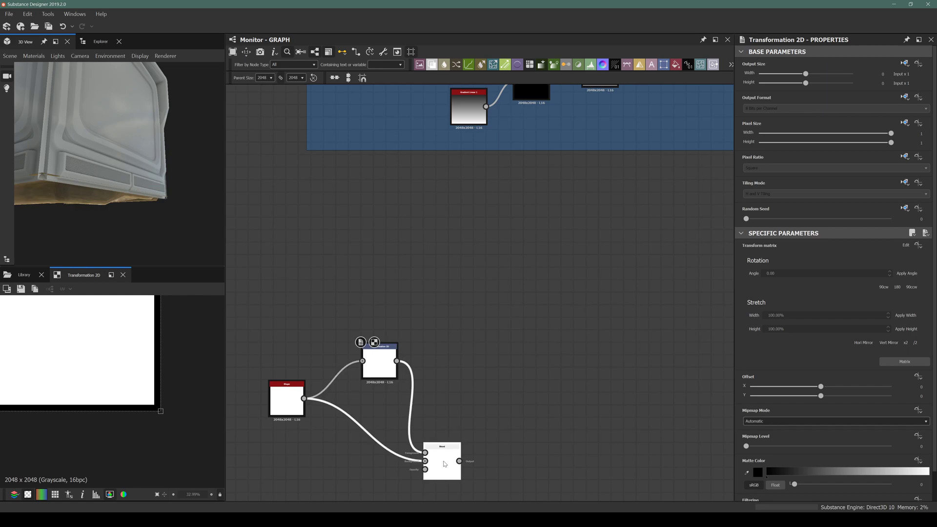
# Set the new Transformation 2D node's Stretch Width and Height to 90%
pyautogui.click(445, 463)
pyautogui.keyDown('shift'); pyautogui.click(380, 363); pyautogui.keyUp('shift')
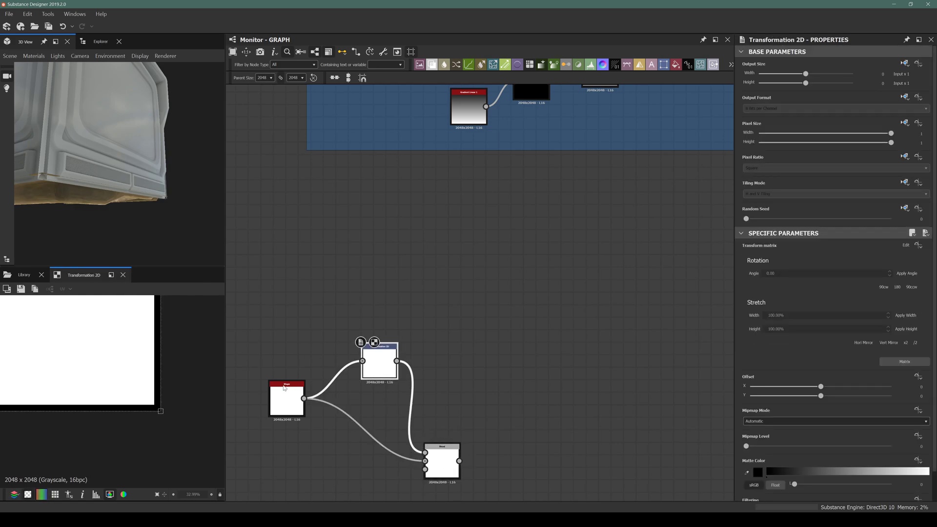
pyautogui.click(820, 315)
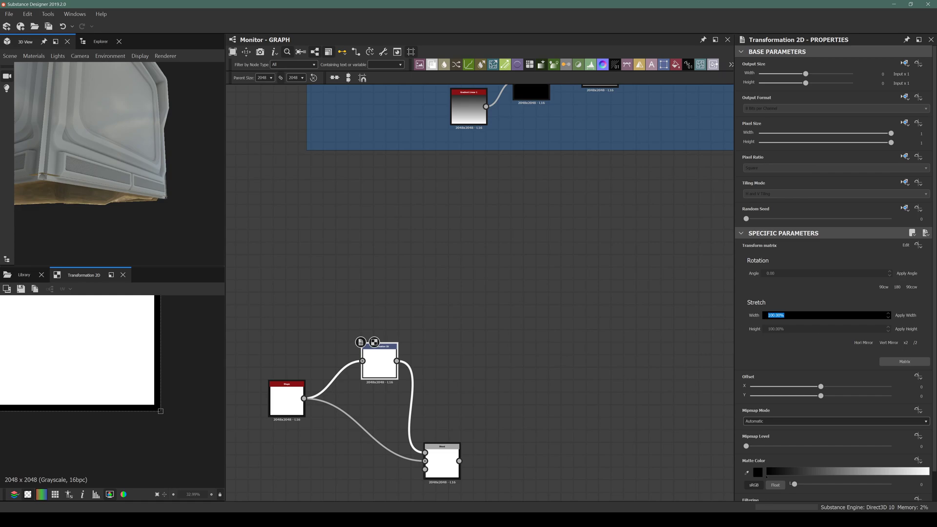
pyautogui.write('90')
pyautogui.press('Tab')
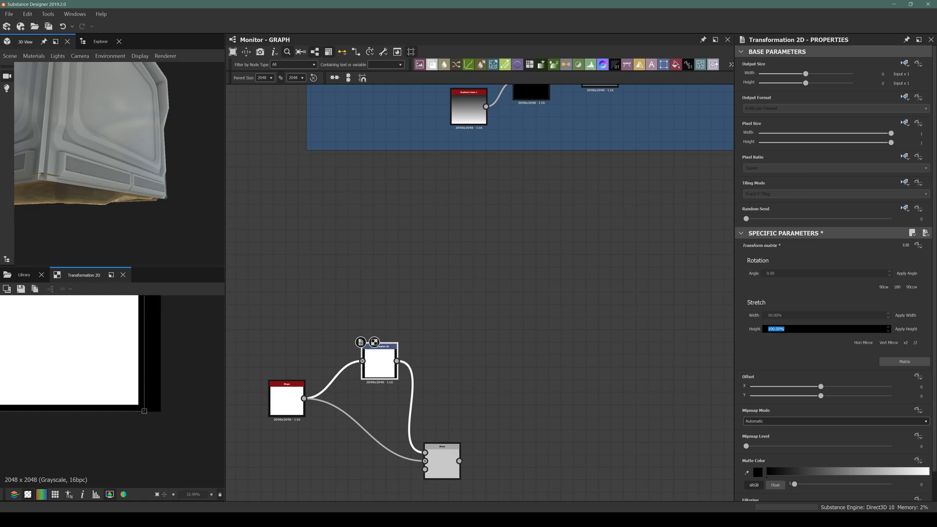
pyautogui.press('Return')
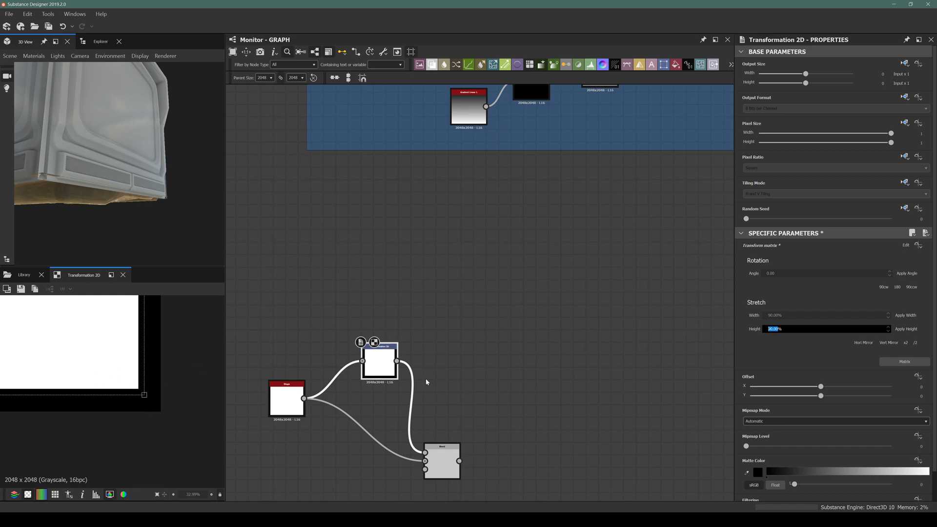
# Set the new Blend node's Blending Mode to Subtract to cut the smaller square out of the Shape
pyautogui.moveTo(501, 418); pyautogui.dragTo(513, 322, button='middle')
pyautogui.scroll(3, 461, 371)
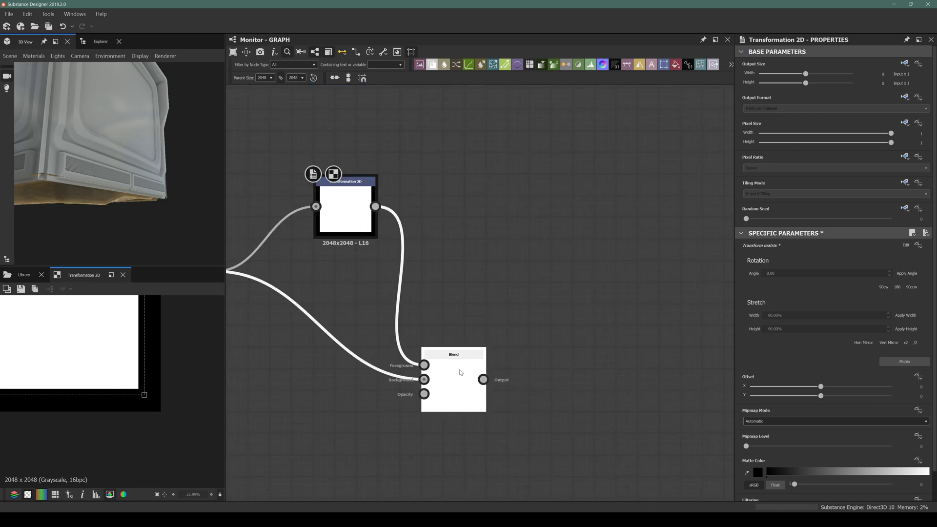
pyautogui.click(442, 367)
pyautogui.click(758, 281)
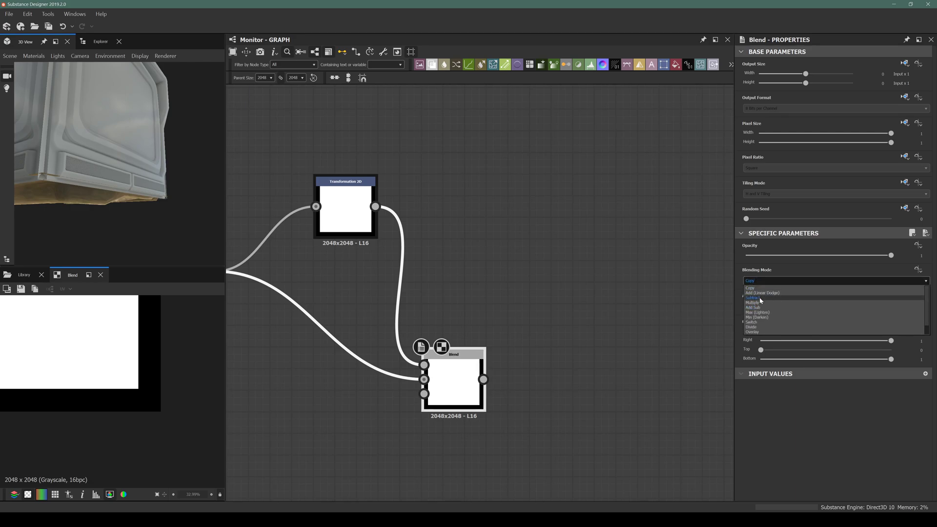
pyautogui.click(759, 297)
# Tidy the positions of the new Shape and Blend nodes and preview the Transformation 2D and Blend outputs
pyautogui.moveTo(302, 384); pyautogui.dragTo(443, 371, button='middle')
pyautogui.scroll(-3, 427, 367)
pyautogui.scroll(2, 385, 316)
pyautogui.moveTo(354, 310); pyautogui.dragTo(326, 345)
pyautogui.scroll(3, 333, 360)
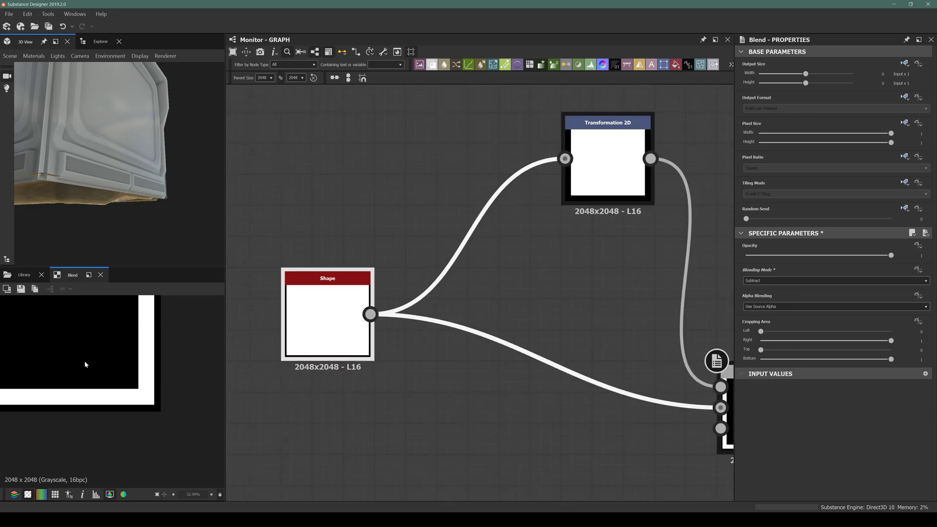
pyautogui.scroll(-5, 95, 358)
pyautogui.moveTo(399, 392); pyautogui.dragTo(352, 357, button='middle')
pyautogui.click(307, 297)
pyautogui.click(566, 147)
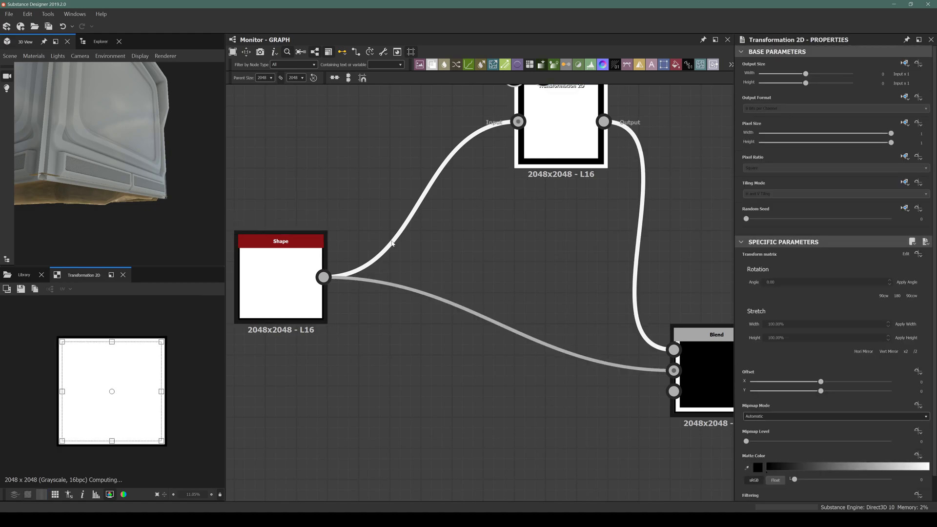
pyautogui.click(706, 383)
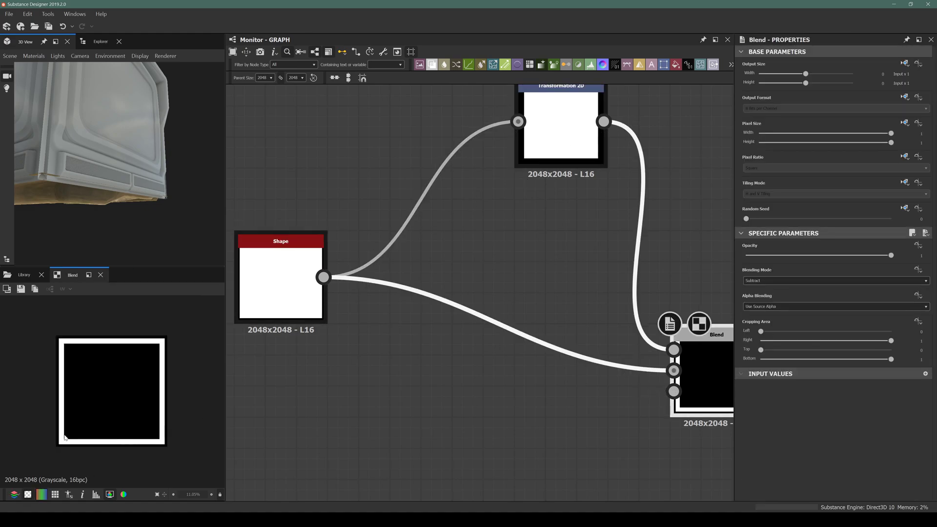
pyautogui.scroll(-8, 546, 293)
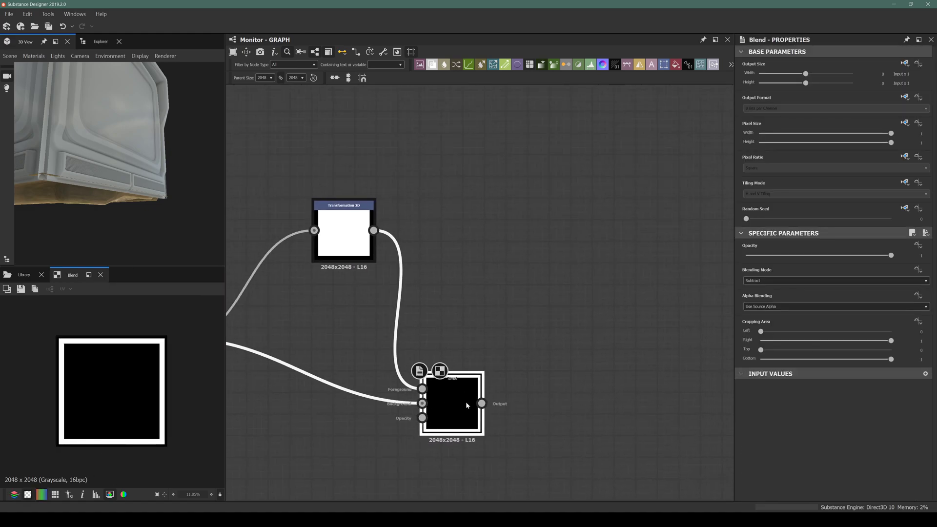
pyautogui.moveTo(467, 405); pyautogui.dragTo(481, 377)
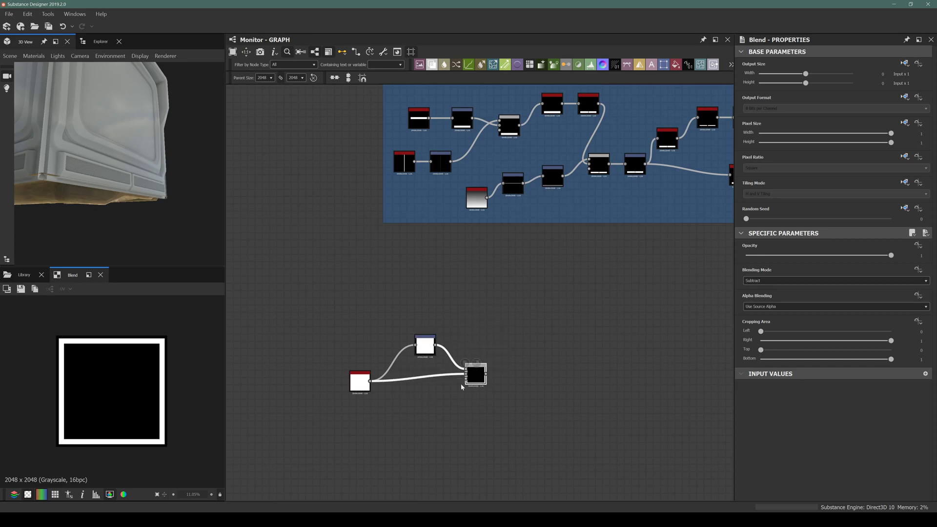
# Add a second Blend node after the Subtract Blend, and place a new square Shape node above the existing Transformation 2D
pyautogui.scroll(3, 462, 387)
pyautogui.press('space')
pyautogui.write('blend')
pyautogui.press('Return')
pyautogui.click(412, 237)
pyautogui.press('space')
pyautogui.write('shape')
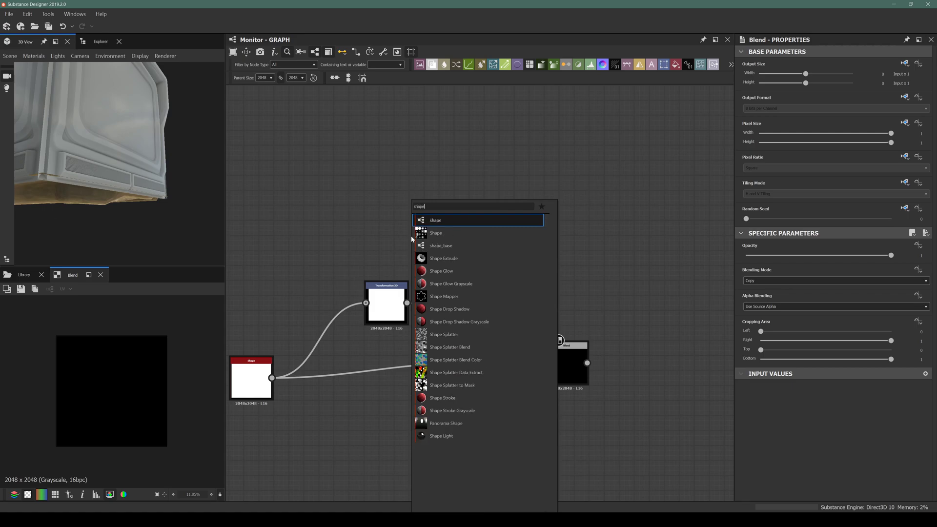
pyautogui.press('Return')
pyautogui.scroll(-5, 824, 398)
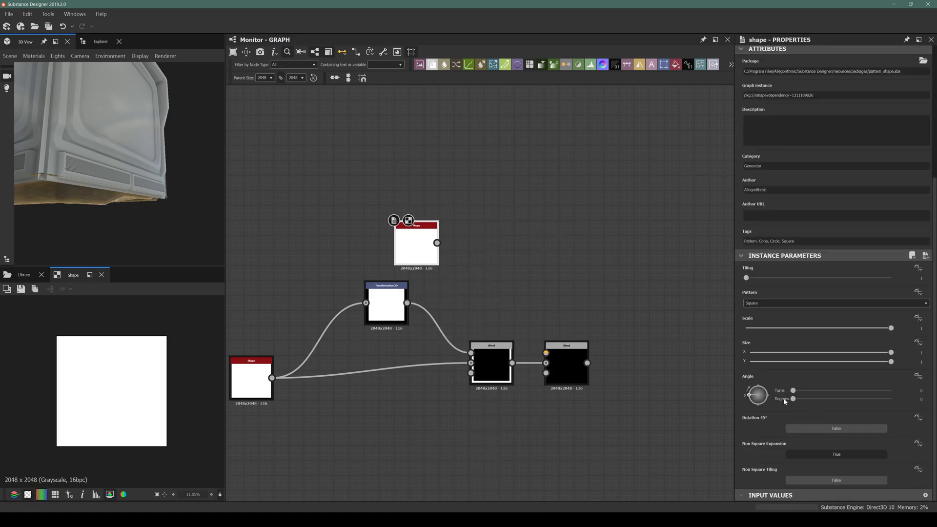
pyautogui.moveTo(891, 327)
pyautogui.mouseDown()
pyautogui.moveTo(880, 330)
pyautogui.moveTo(893, 328)
pyautogui.mouseUp()
pyautogui.moveTo(429, 247); pyautogui.dragTo(429, 234)
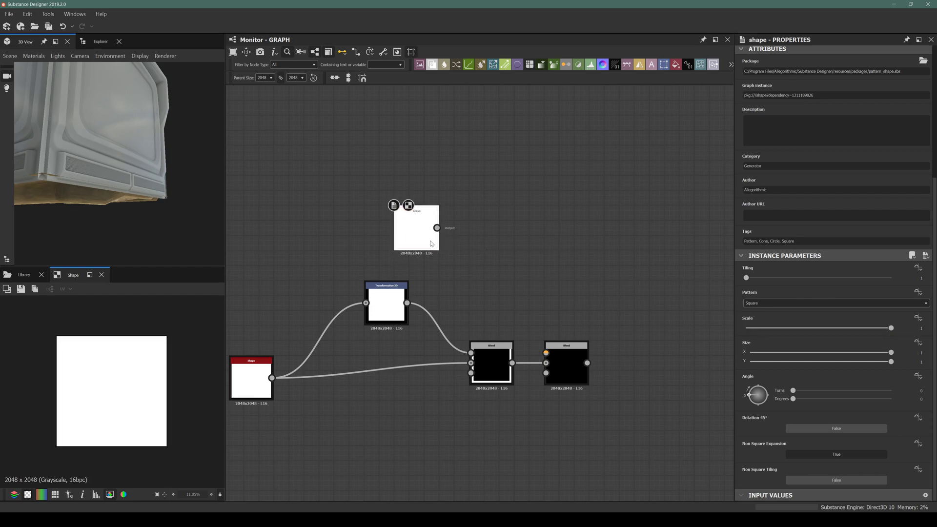
# Add a Transformation 2D node after the new Shape and connect its output to the second Blend's Foreground
pyautogui.press('space')
pyautogui.write('tran')
pyautogui.press('Return')
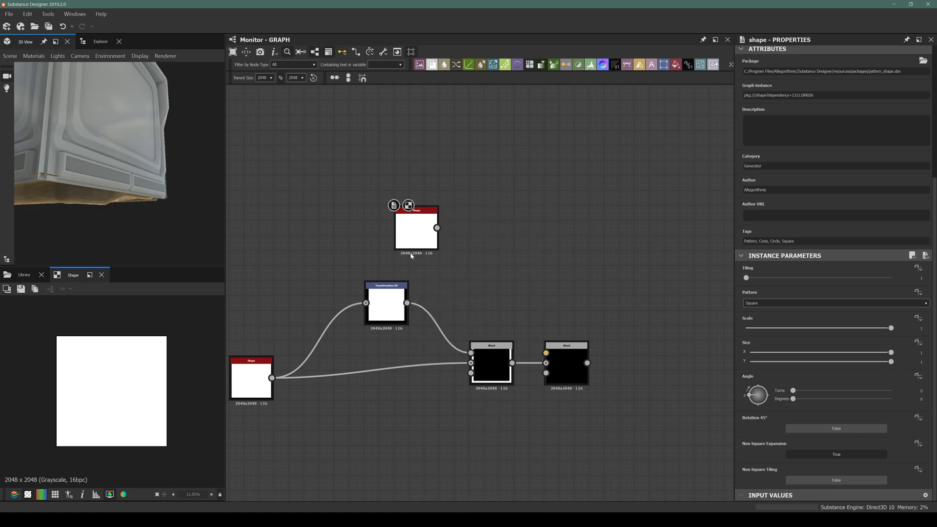
pyautogui.moveTo(430, 253); pyautogui.dragTo(546, 352)
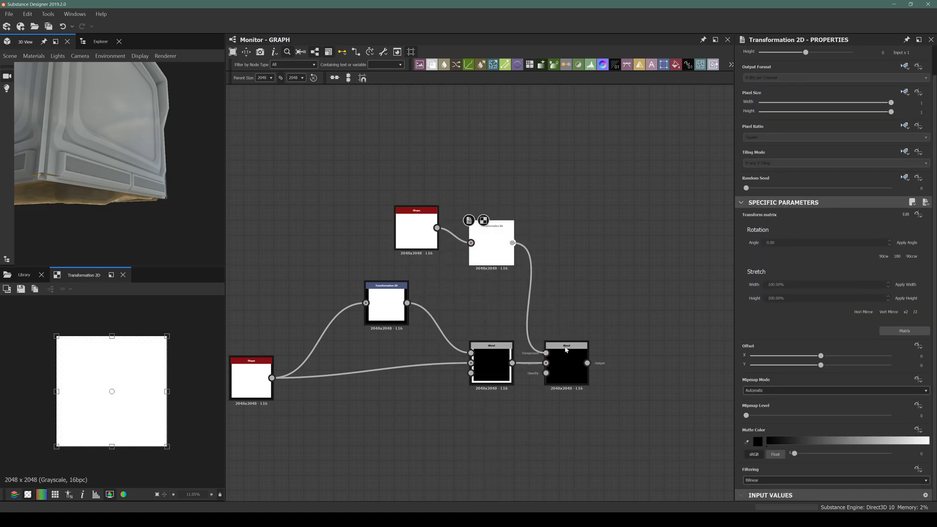
# Set the second Blend node's Blending Mode to Subtract
pyautogui.click(560, 371)
pyautogui.click(770, 280)
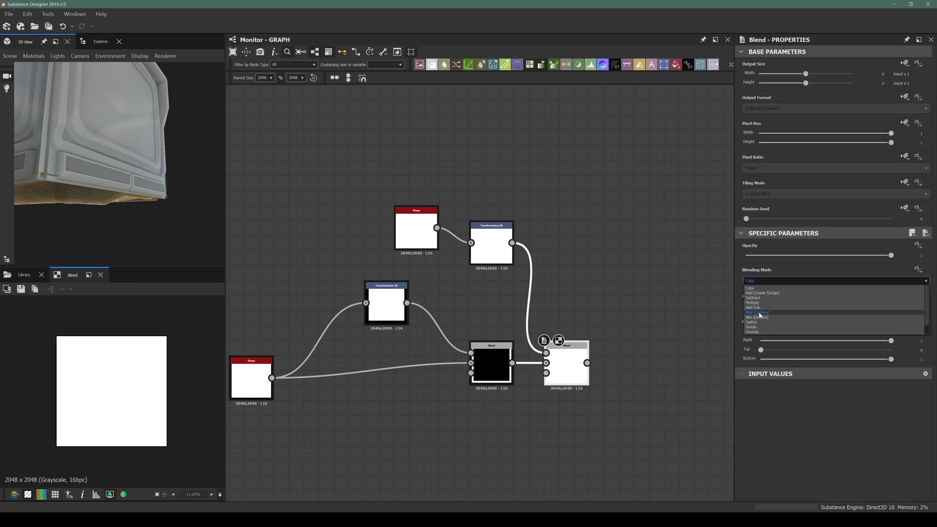
pyautogui.click(752, 298)
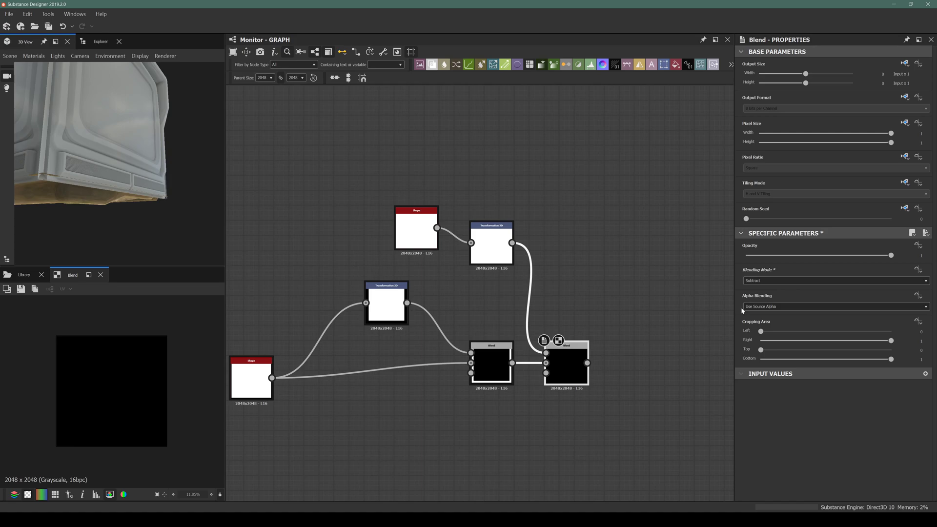
# Shift the second Shape's Transformation 2D by a Y offset of about 0.15 and preview the resulting Blend mask
pyautogui.click(491, 244)
pyautogui.moveTo(91, 385); pyautogui.dragTo(91, 368)
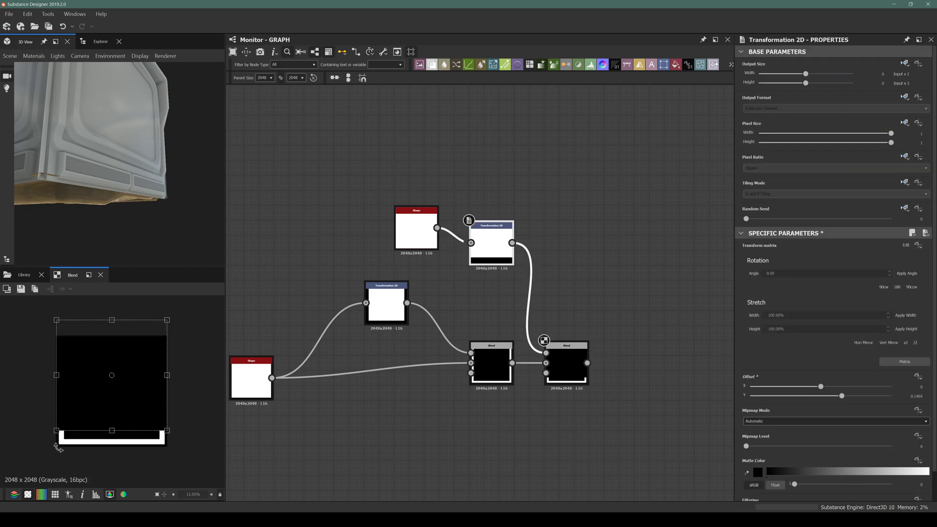
pyautogui.press('f')
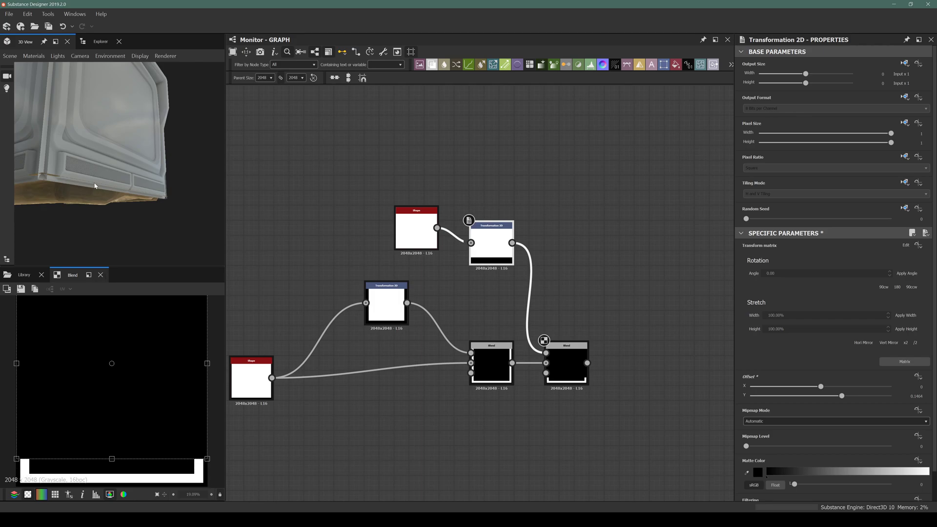
pyautogui.scroll(-6, 536, 336)
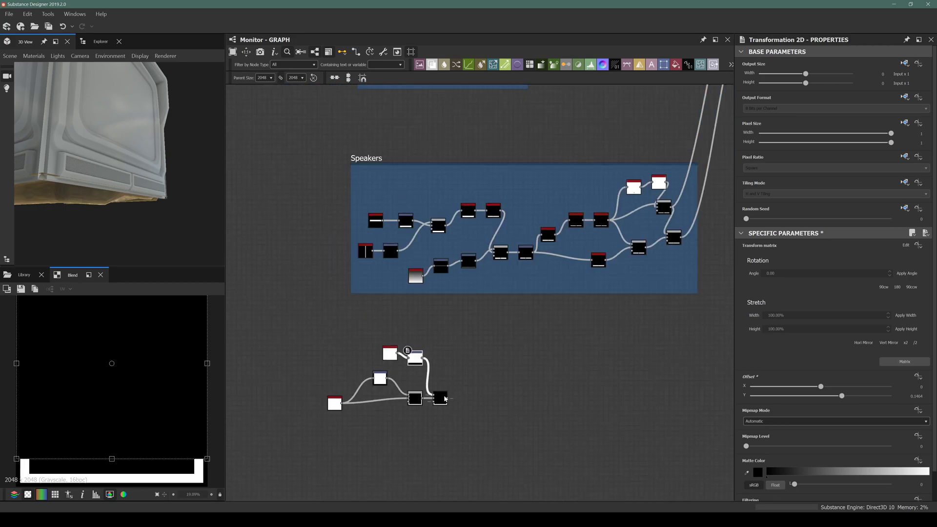
pyautogui.doubleClick(441, 398)
pyautogui.moveTo(88, 161); pyautogui.dragTo(62, 207)
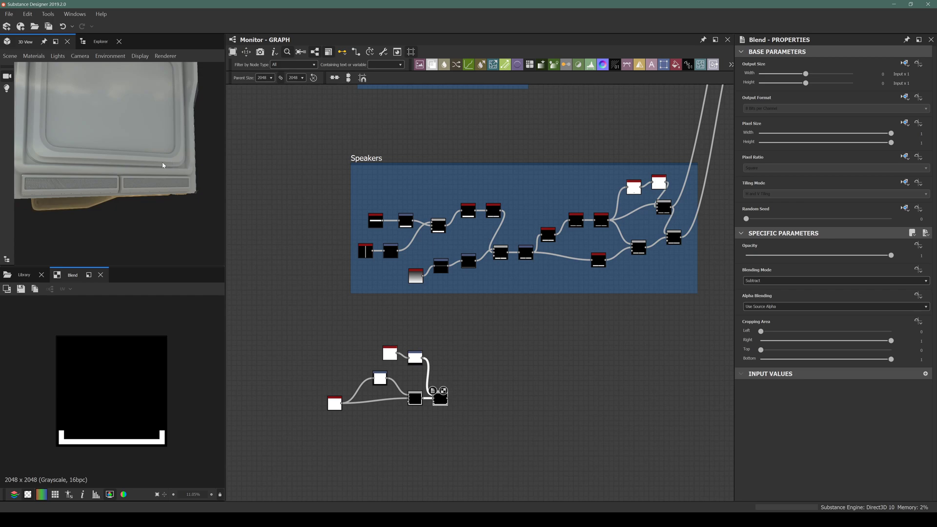
pyautogui.moveTo(166, 165); pyautogui.dragTo(198, 129)
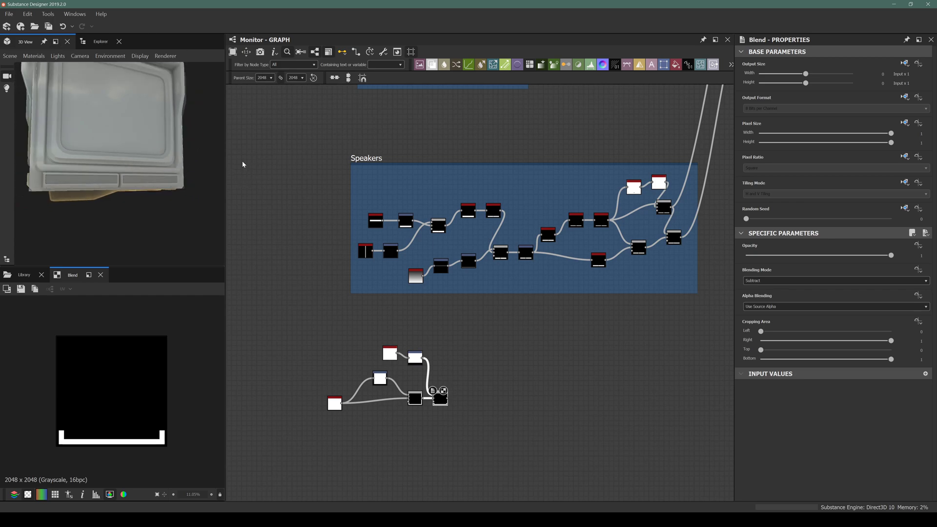
pyautogui.moveTo(144, 158); pyautogui.dragTo(119, 229)
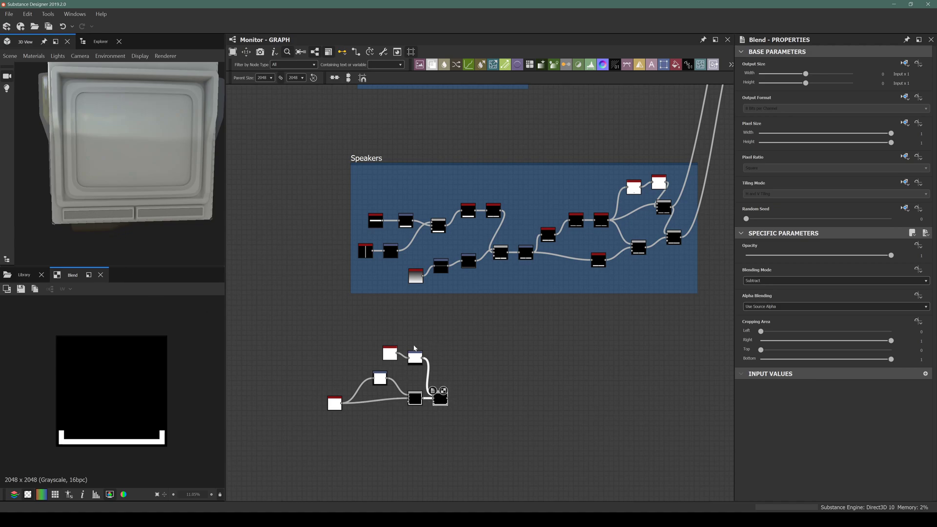
# Insert a Blend node at the end of the main height chain, after the Blend that receives the Speakers group
pyautogui.moveTo(312, 404); pyautogui.dragTo(206, 400, button='middle')
pyautogui.moveTo(484, 299); pyautogui.dragTo(357, 334, button='middle')
pyautogui.scroll(-5, 452, 320)
pyautogui.scroll(3, 483, 197)
pyautogui.moveTo(483, 197); pyautogui.dragTo(410, 264, button='middle')
pyautogui.scroll(3, 410, 264)
pyautogui.moveTo(395, 250); pyautogui.dragTo(462, 370)
pyautogui.scroll(-3, 391, 321)
pyautogui.scroll(3, 391, 320)
pyautogui.press('space')
pyautogui.write('blend')
pyautogui.press('Return')
# Connect the bottom border mask to the inserted Blend's Foreground and set its Blending Mode to Max (Lighten)
pyautogui.scroll(-4, 462, 372)
pyautogui.moveTo(308, 488); pyautogui.dragTo(309, 388, button='middle')
pyautogui.scroll(4, 310, 387)
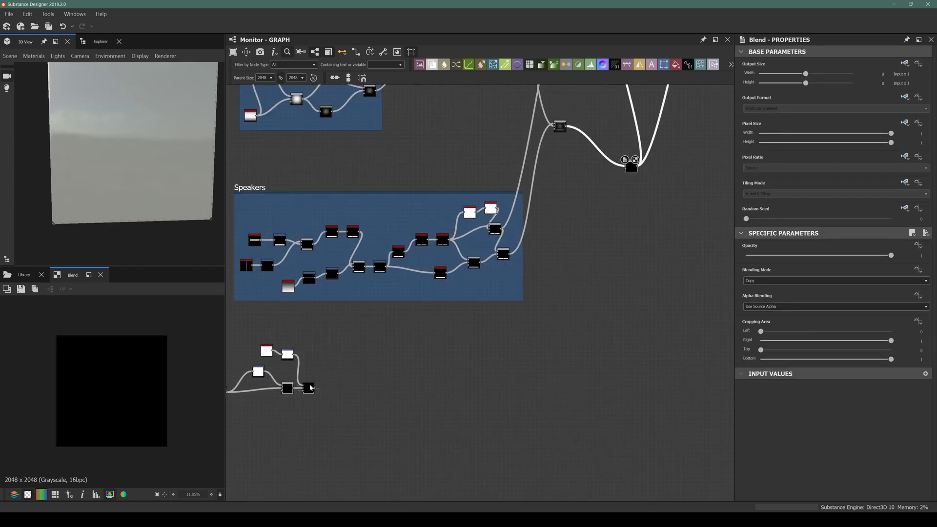
pyautogui.moveTo(315, 390); pyautogui.dragTo(625, 165)
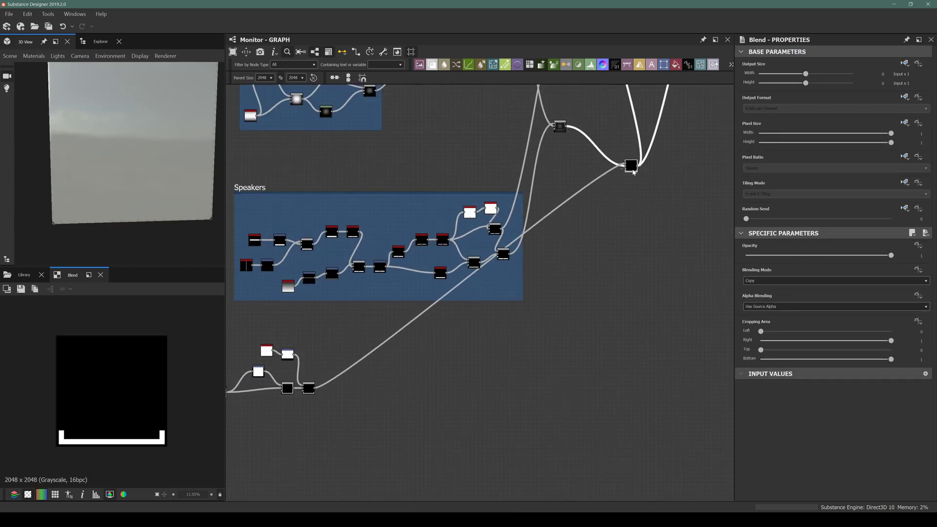
pyautogui.click(809, 281)
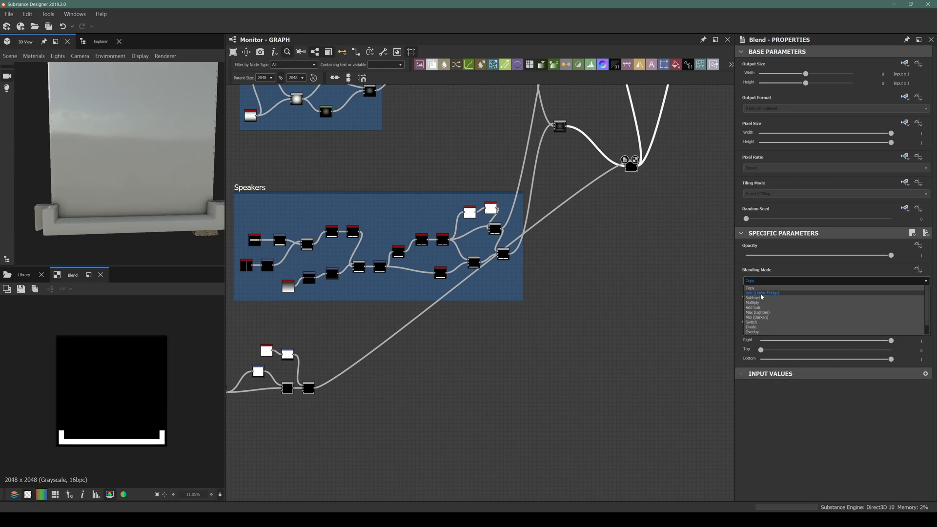
pyautogui.click(756, 313)
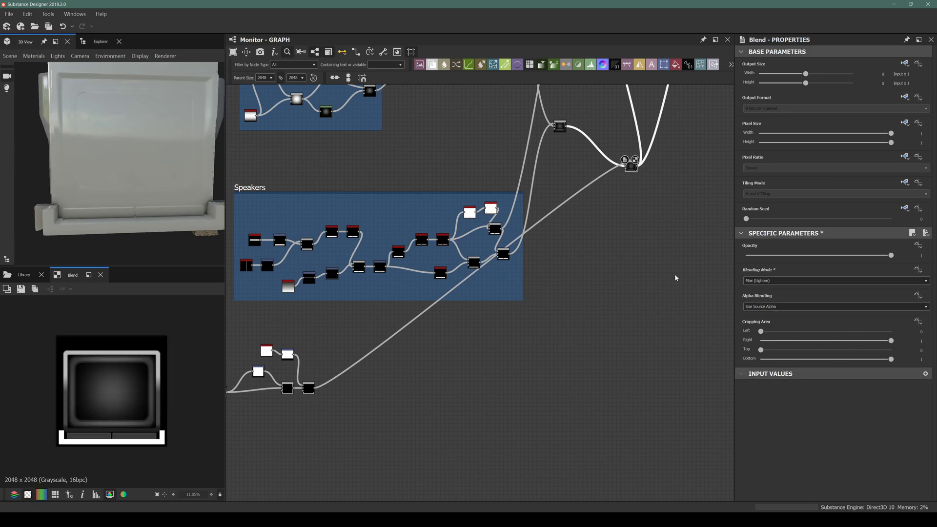
# Set the Scale of the Shape that starts the border mask to 0.86
pyautogui.scroll(2, 83, 216)
pyautogui.moveTo(83, 215); pyautogui.dragTo(58, 205)
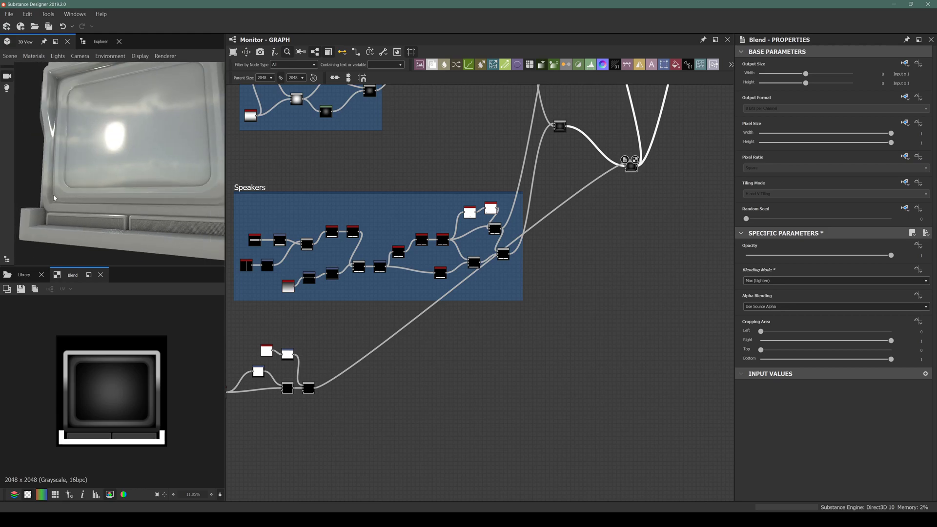
pyautogui.moveTo(351, 381); pyautogui.dragTo(476, 357, button='middle')
pyautogui.moveTo(76, 227); pyautogui.dragTo(40, 197)
pyautogui.scroll(2, 147, 190)
pyautogui.moveTo(328, 337); pyautogui.dragTo(357, 335, button='middle')
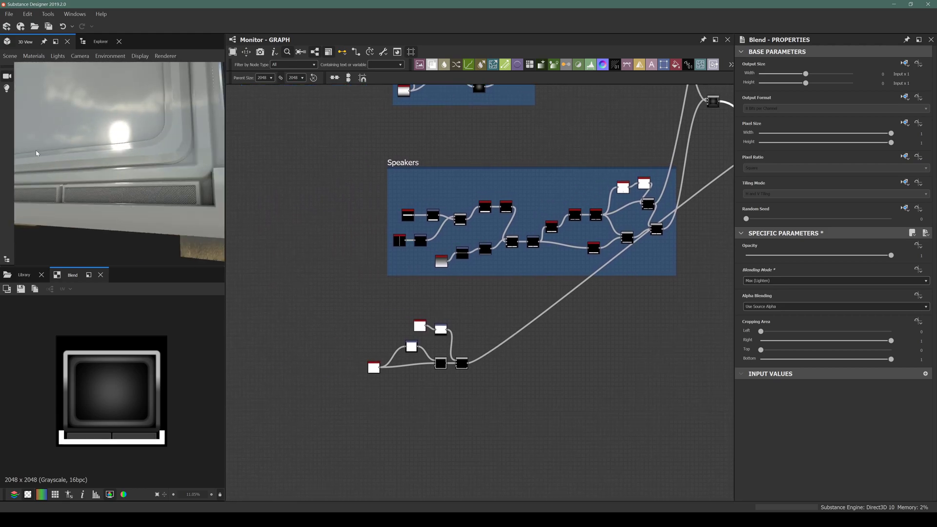
pyautogui.scroll(5, 390, 369)
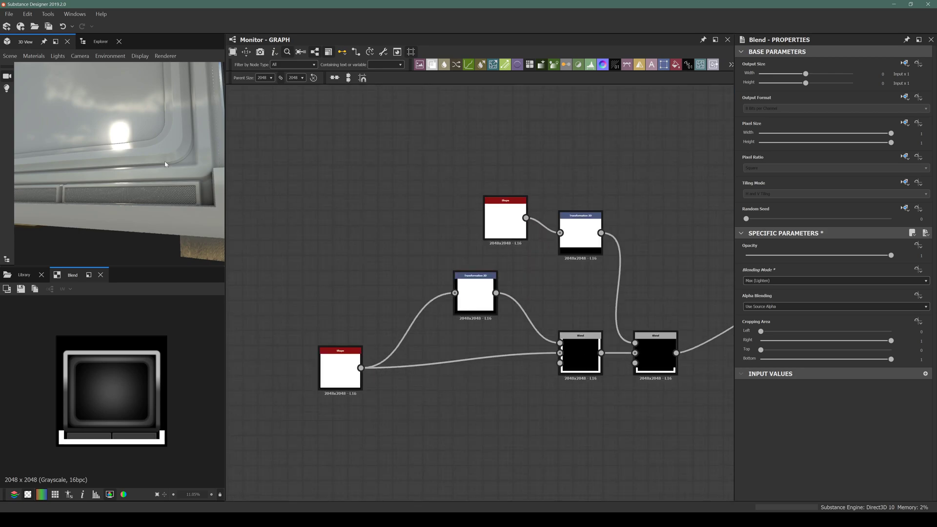
pyautogui.moveTo(632, 357); pyautogui.dragTo(546, 364, button='middle')
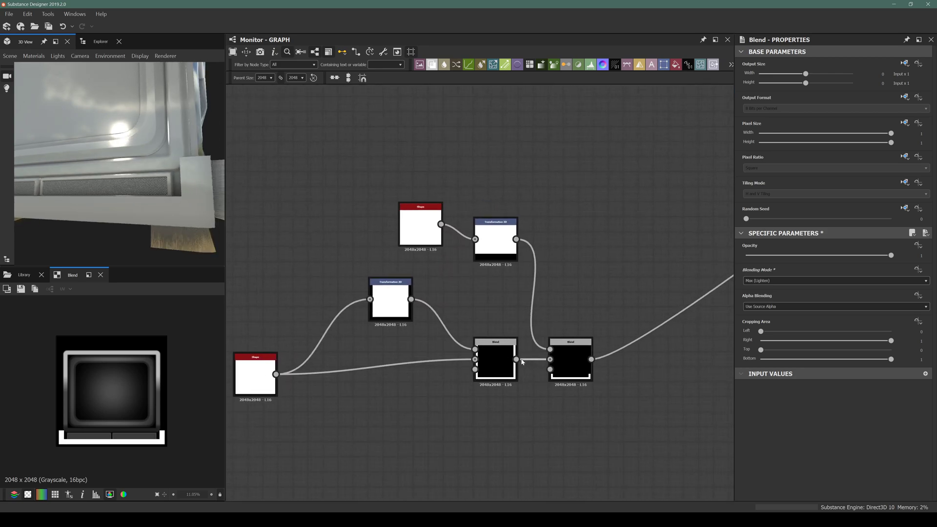
pyautogui.click(240, 376)
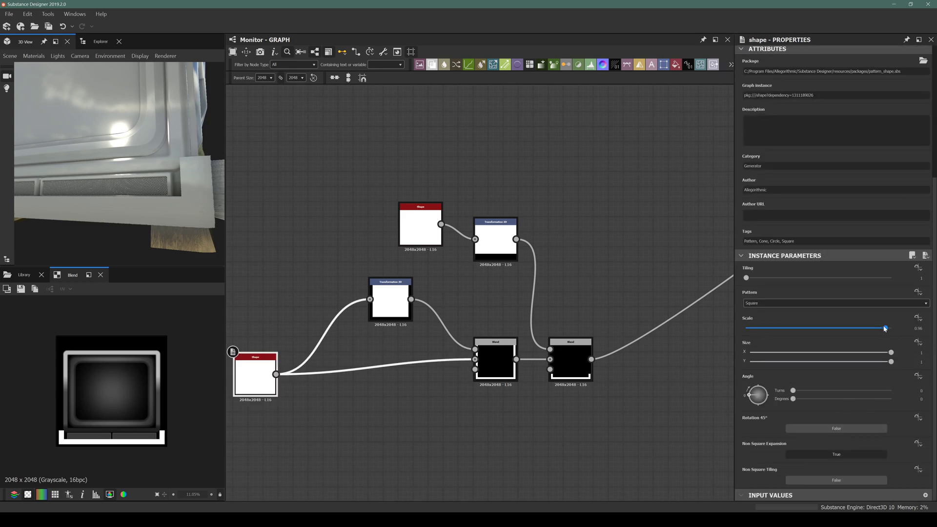
pyautogui.moveTo(887, 332); pyautogui.dragTo(871, 334)
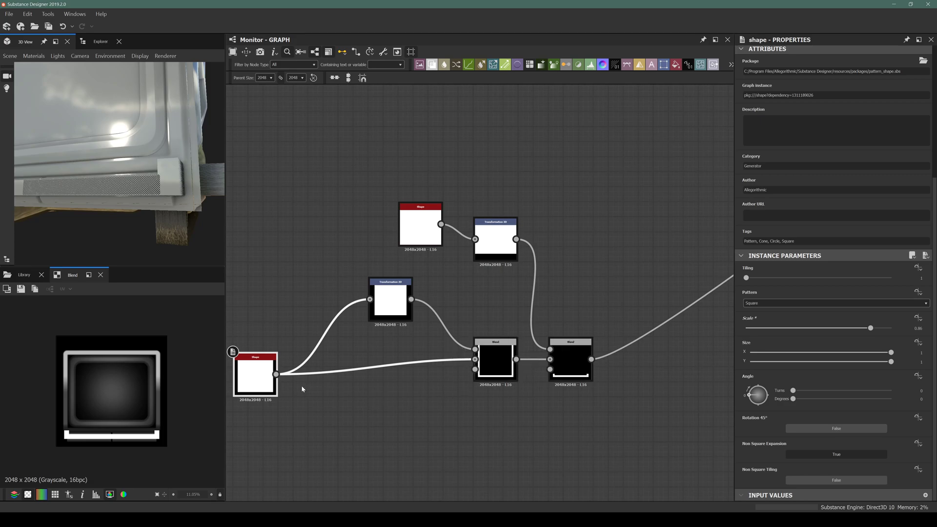
# Insert a Transformation 2D node directly after the border's Shape and shift it down to a Y offset of about -0.027
pyautogui.moveTo(337, 386); pyautogui.dragTo(463, 364, button='middle')
pyautogui.moveTo(375, 359); pyautogui.dragTo(328, 361)
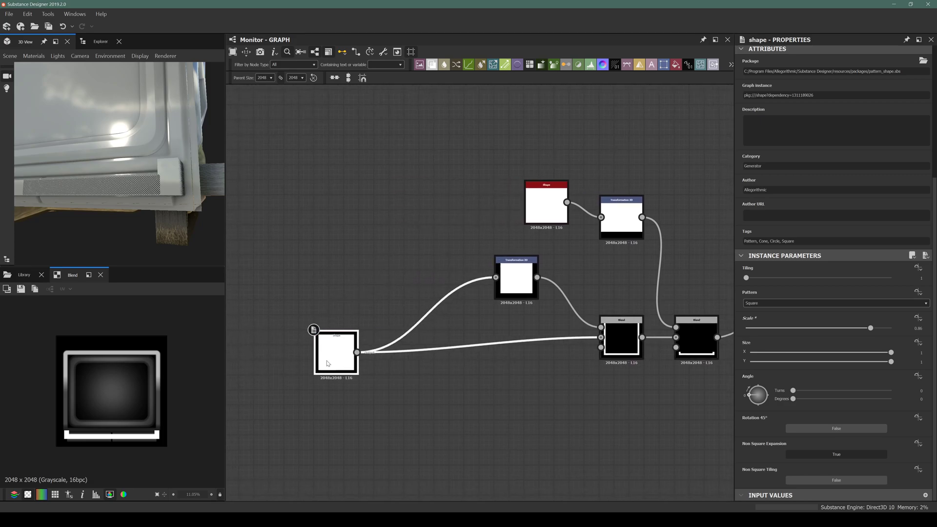
pyautogui.press('space')
pyautogui.write('tran')
pyautogui.press('Return')
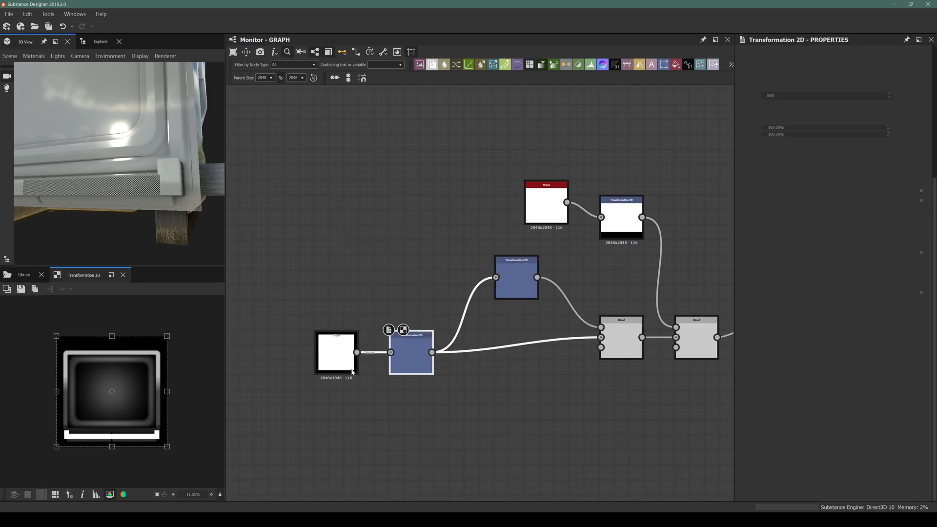
pyautogui.moveTo(102, 397); pyautogui.dragTo(99, 400)
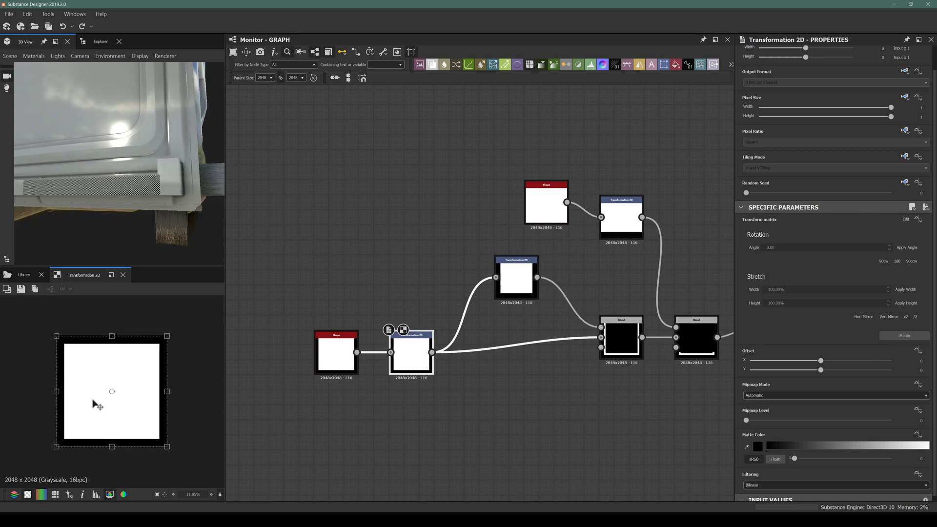
pyautogui.press('Down')
pyautogui.press('Down')
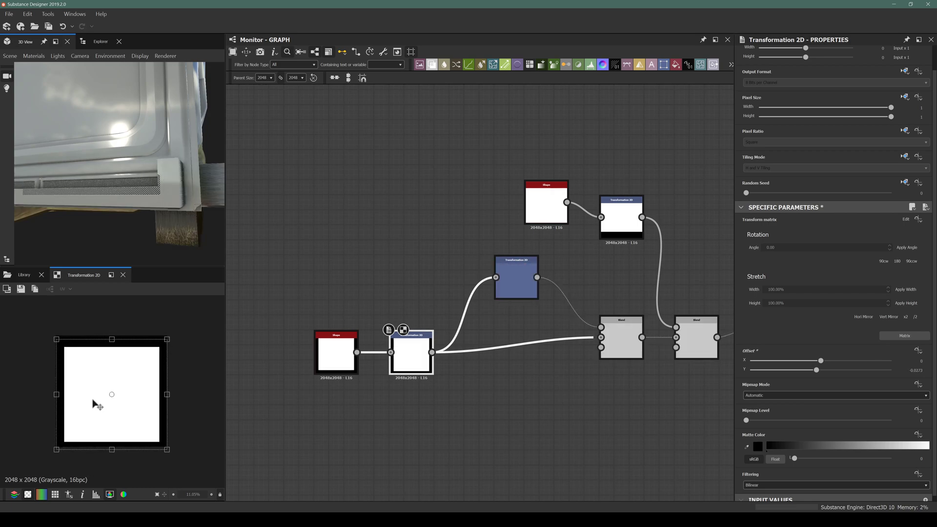
pyautogui.moveTo(54, 182)
pyautogui.mouseDown()
pyautogui.moveTo(103, 161)
pyautogui.moveTo(142, 168)
pyautogui.moveTo(149, 184)
pyautogui.moveTo(61, 181)
pyautogui.mouseUp()
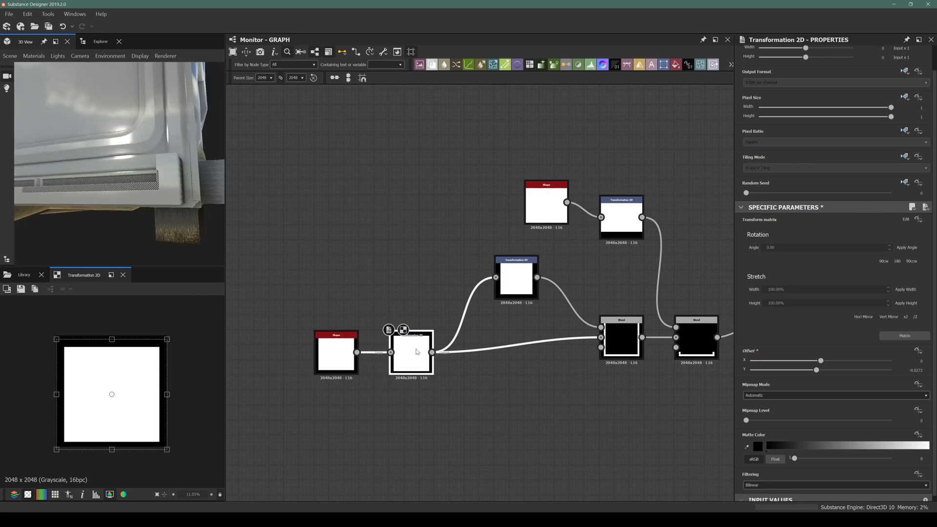
# Feed the 90% Transformation 2D directly from the Shape, leaving the shifted Transformation 2D only on the Blend's Background path
pyautogui.moveTo(483, 322); pyautogui.dragTo(395, 312, button='middle')
pyautogui.click(428, 270)
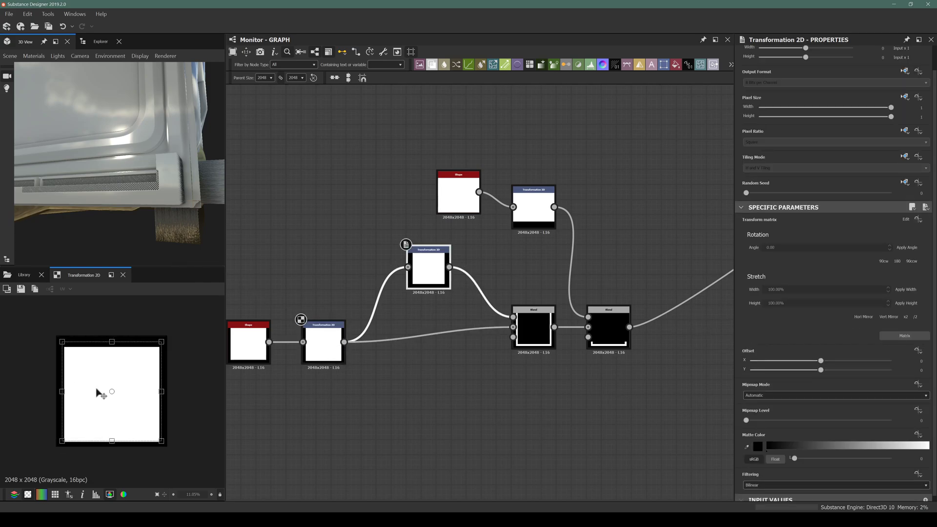
pyautogui.moveTo(299, 319); pyautogui.dragTo(341, 328, button='middle')
pyautogui.moveTo(343, 331); pyautogui.dragTo(379, 383)
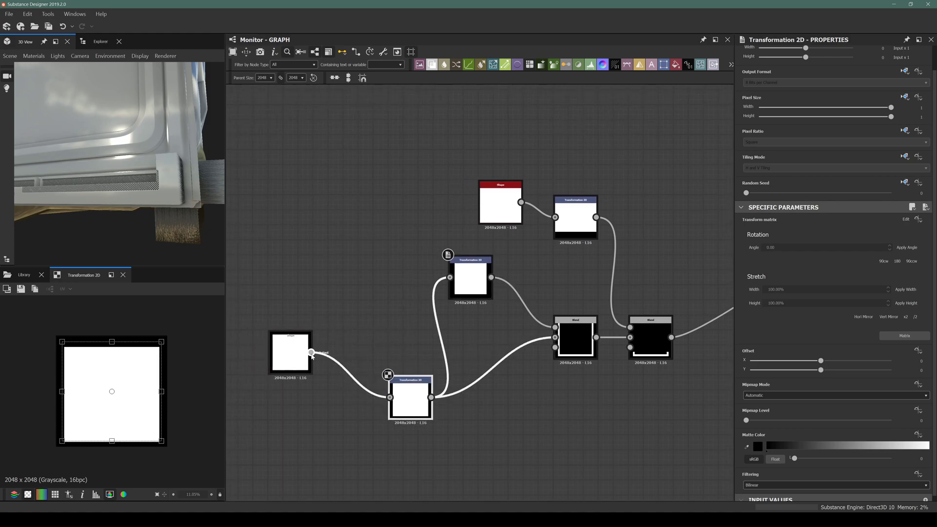
pyautogui.moveTo(311, 355); pyautogui.dragTo(371, 295)
pyautogui.moveTo(410, 398); pyautogui.dragTo(447, 383)
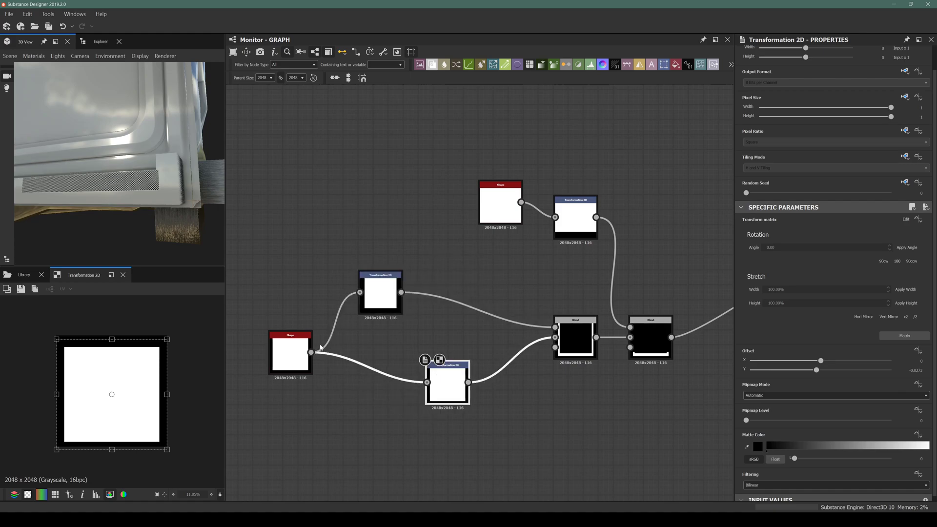
pyautogui.moveTo(401, 295); pyautogui.dragTo(430, 379)
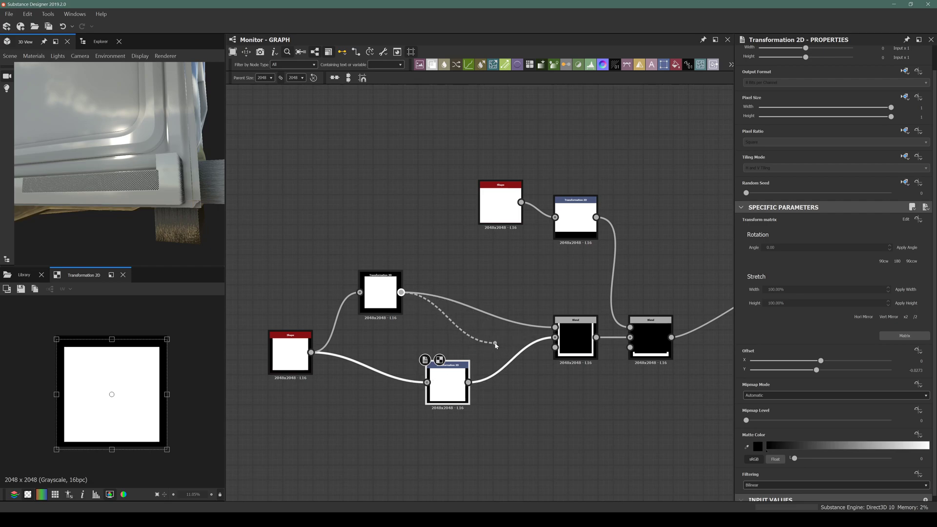
# Delete the shifted Transformation 2D from the Blend's Background path and move the border Blend closer to the Shape
pyautogui.moveTo(576, 336); pyautogui.dragTo(461, 334)
pyautogui.click(442, 389)
pyautogui.press('Delete')
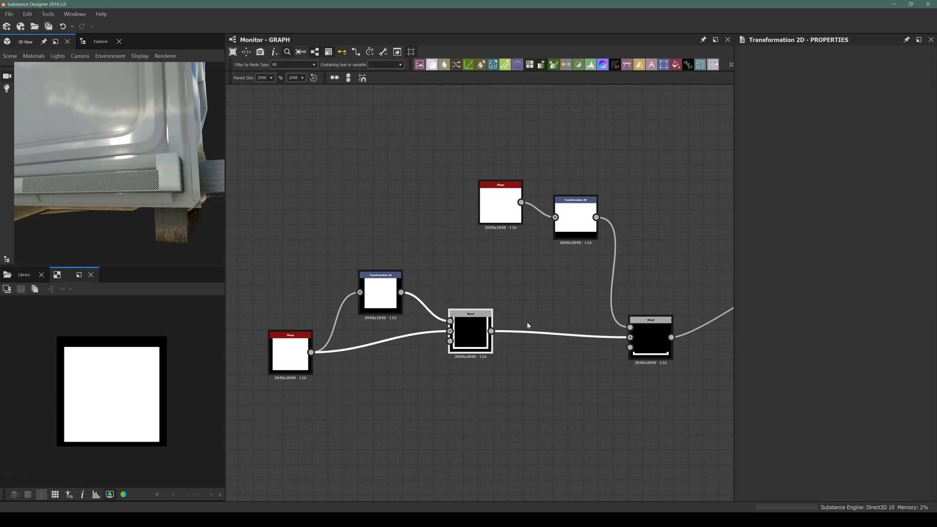
# Move the second Subtract Blend closer to its inputs and insert a Transformation 2D node after it
pyautogui.moveTo(502, 360); pyautogui.dragTo(406, 345, button='middle')
pyautogui.moveTo(545, 330); pyautogui.dragTo(509, 339)
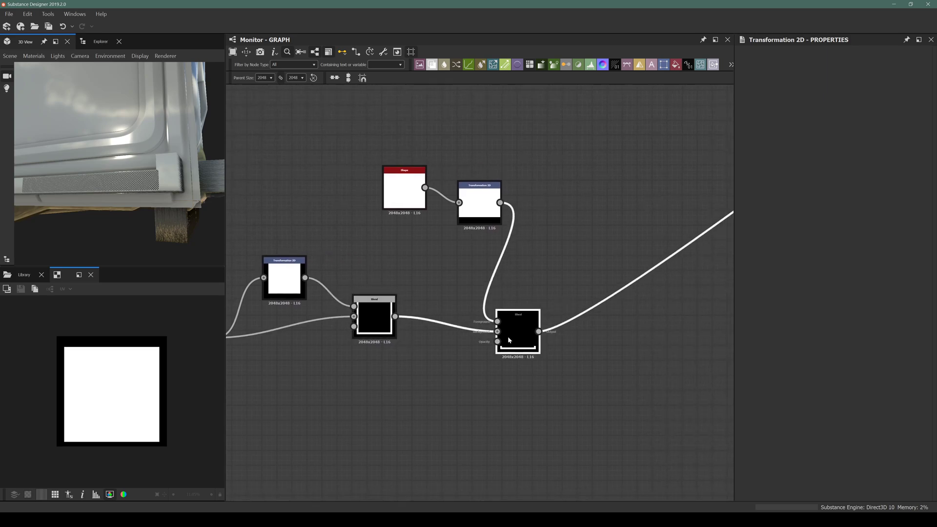
pyautogui.press('space')
pyautogui.write('transf')
pyautogui.press('Return')
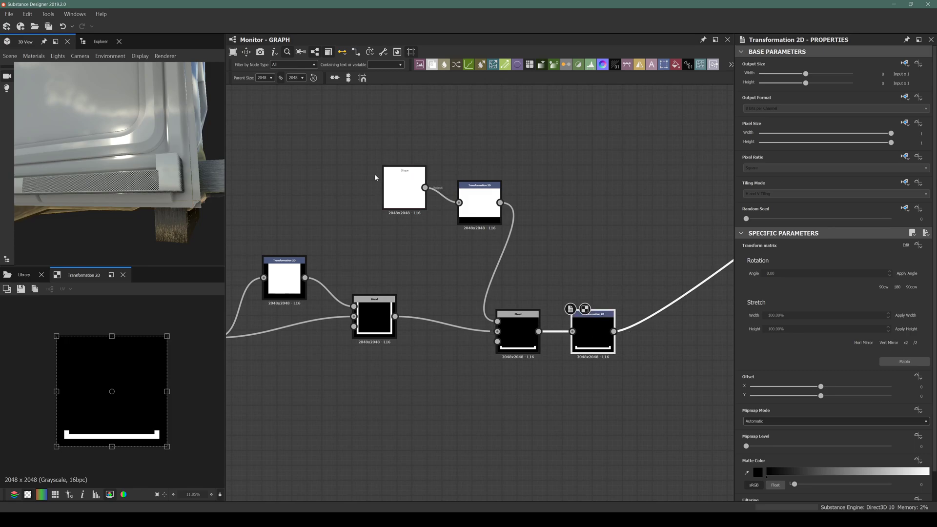
# Shift the Transformation 2D after the second Subtract Blend down to a Y offset of about -0.028
pyautogui.moveTo(96, 372); pyautogui.dragTo(104, 385)
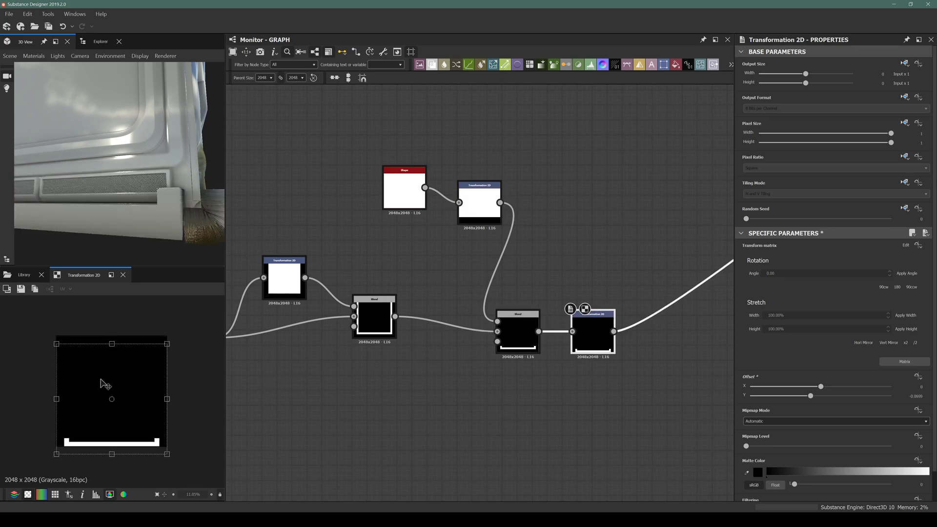
pyautogui.press('Up')
pyautogui.press('Up')
pyautogui.press('Up')
pyautogui.press('Up')
pyautogui.press('Up')
pyautogui.press('Up')
pyautogui.press('Up')
pyautogui.press('Up')
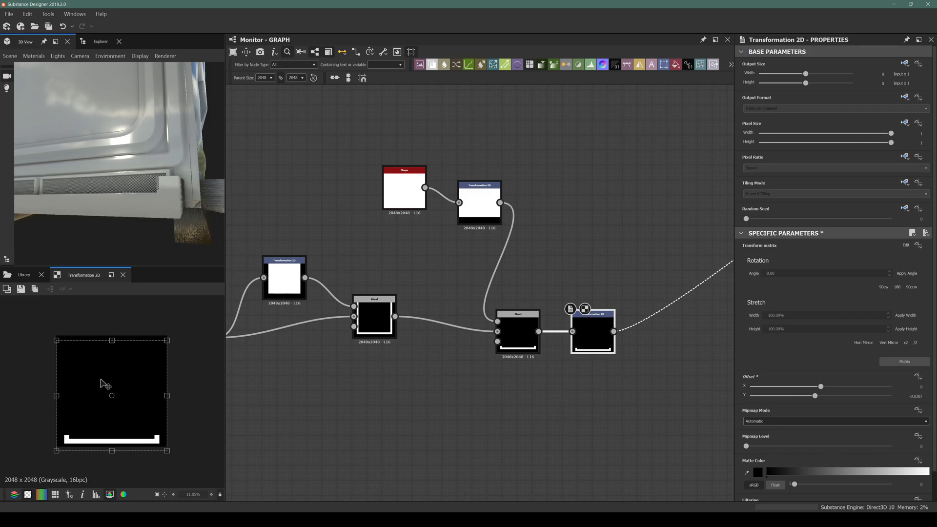
pyautogui.press('Up')
pyautogui.press('Up')
pyautogui.moveTo(130, 248); pyautogui.dragTo(98, 196)
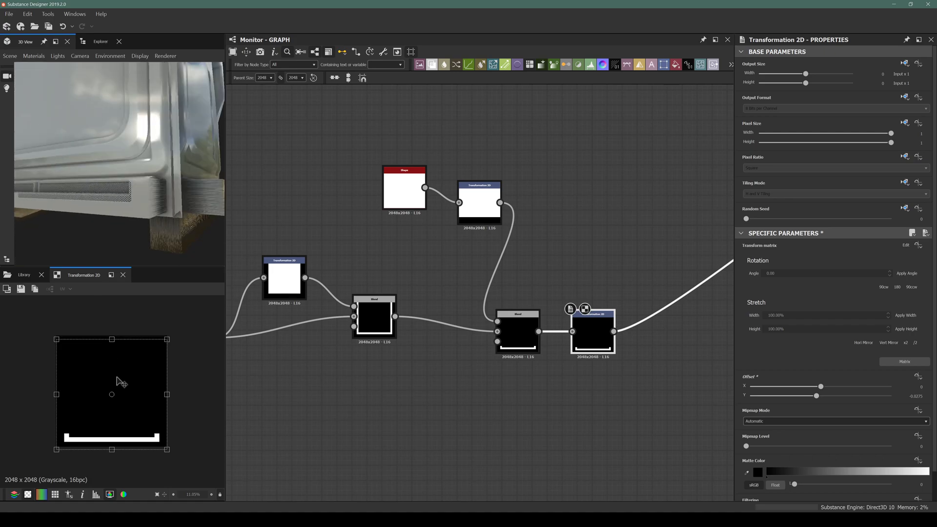
pyautogui.press('Down')
pyautogui.moveTo(140, 224); pyautogui.dragTo(88, 218)
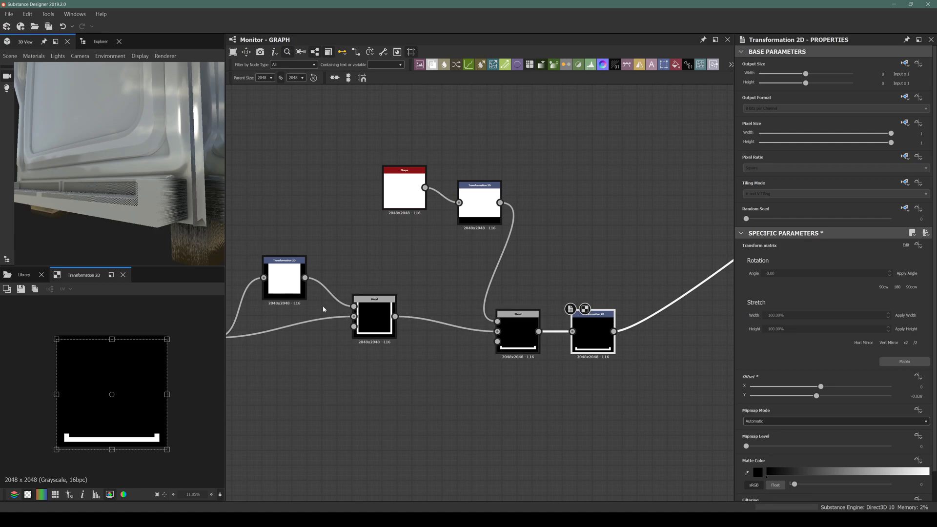
# Stretch the Transformation 2D feeding the first Subtract Blend by 110% in width and height to thin the border
pyautogui.click(373, 315)
pyautogui.moveTo(442, 266); pyautogui.dragTo(506, 251, button='middle')
pyautogui.moveTo(146, 210)
pyautogui.mouseDown()
pyautogui.moveTo(154, 210)
pyautogui.moveTo(129, 212)
pyautogui.mouseUp()
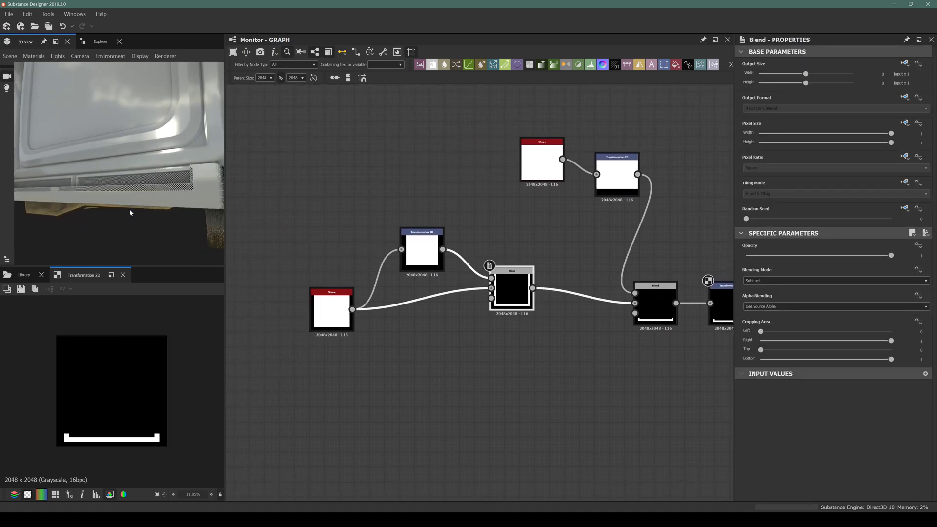
pyautogui.click(422, 246)
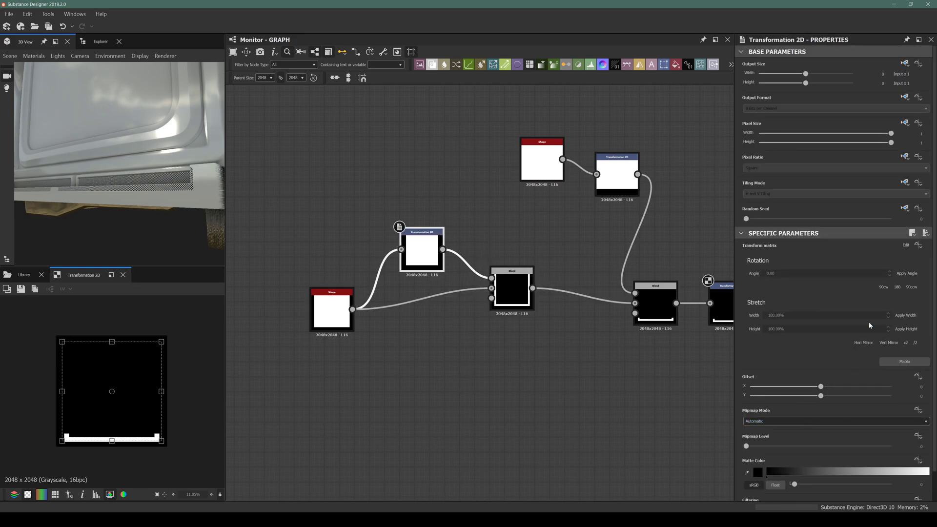
pyautogui.doubleClick(776, 316)
pyautogui.write('110')
pyautogui.press('Tab')
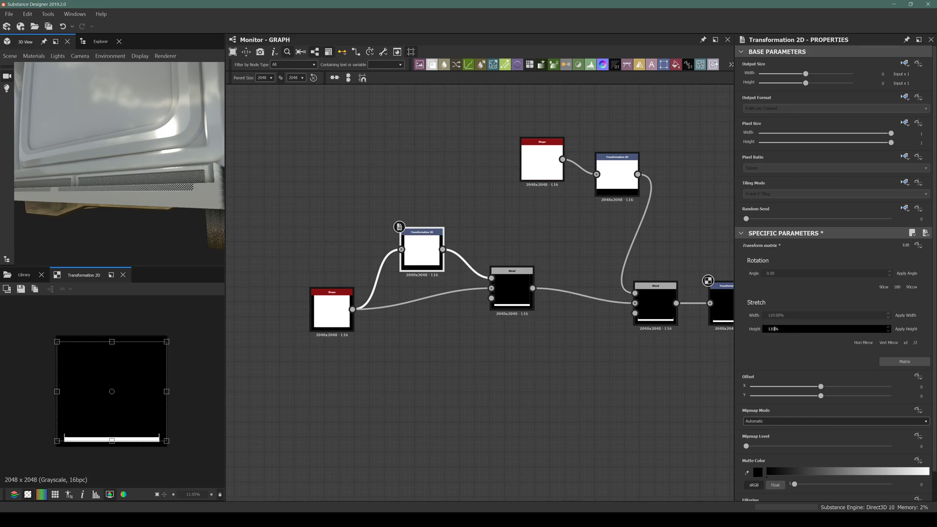
pyautogui.write('110')
pyautogui.press('Return')
pyautogui.moveTo(171, 166); pyautogui.dragTo(129, 187)
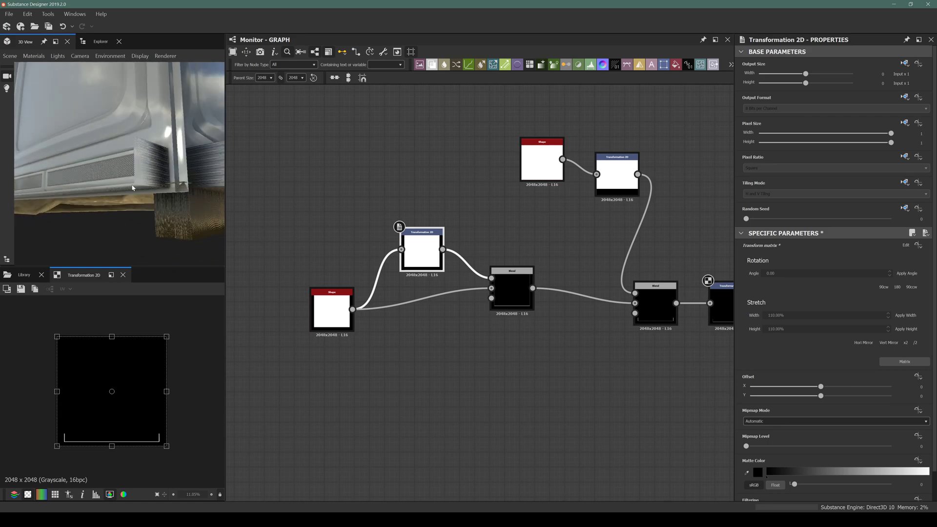
# Preview the first Subtract Blend and stretch its Transformation 2D by 95% in width and height
pyautogui.click(511, 293)
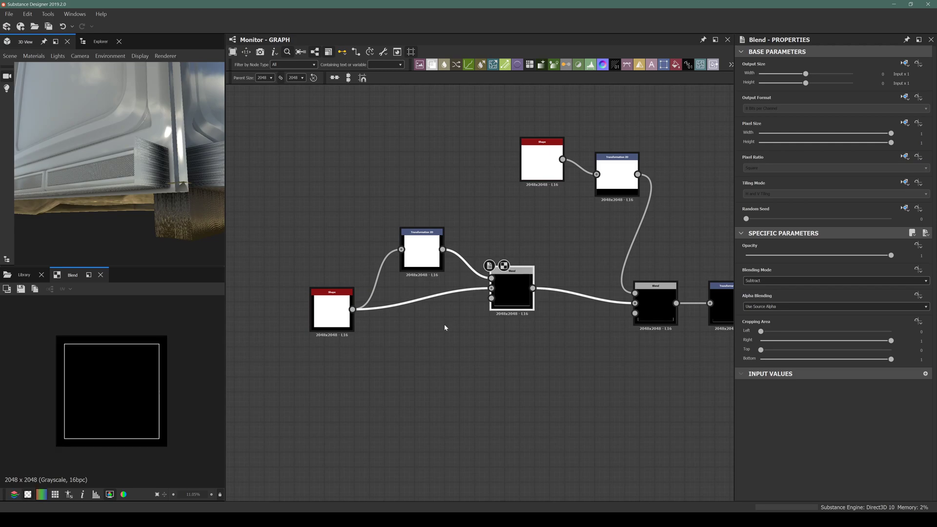
pyautogui.scroll(3, 137, 440)
pyautogui.moveTo(119, 173); pyautogui.dragTo(145, 180)
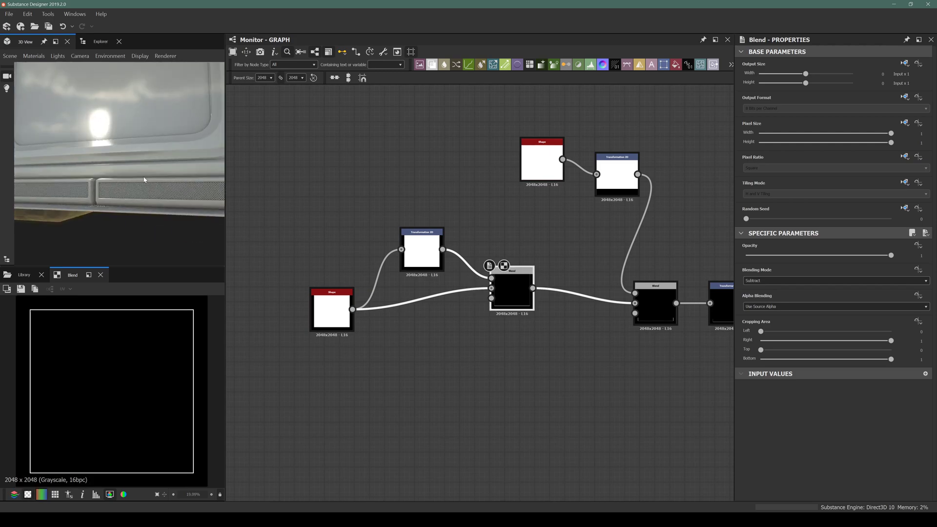
pyautogui.click(421, 249)
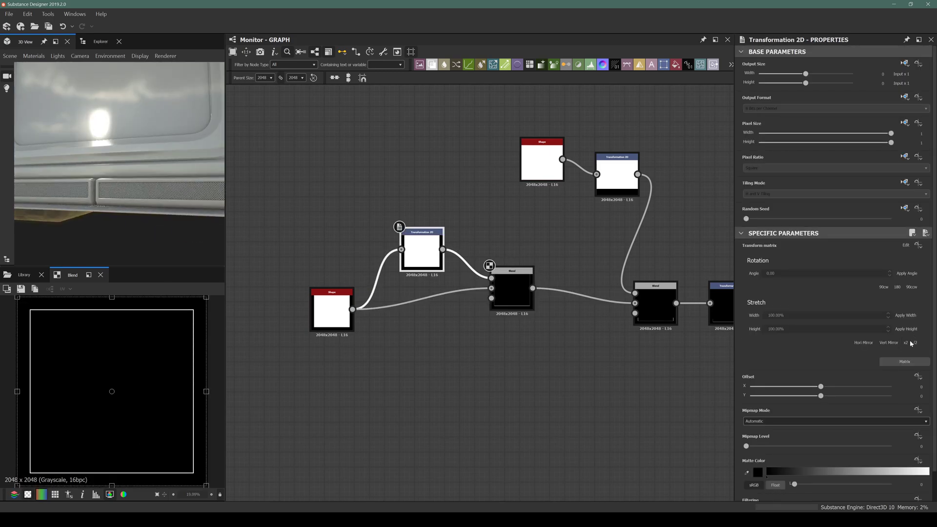
pyautogui.click(784, 315)
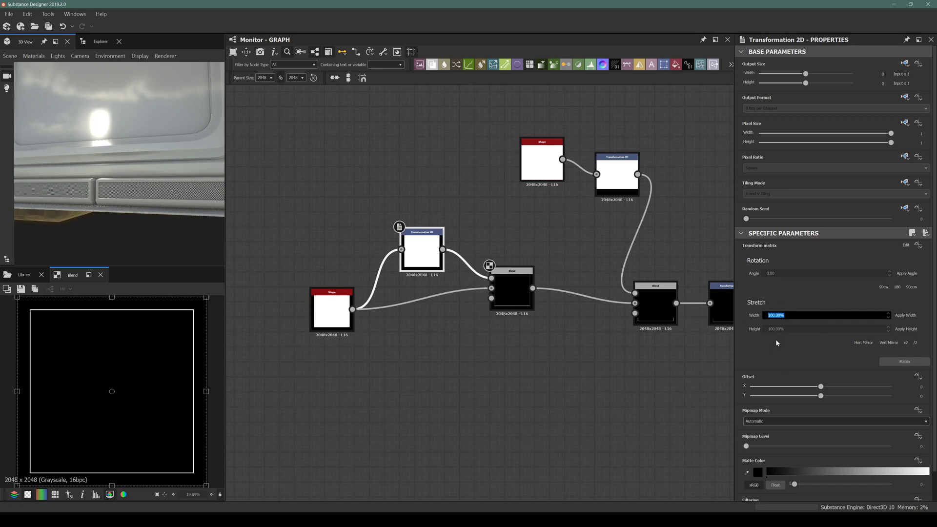
pyautogui.write('95')
pyautogui.press('Return')
pyautogui.click(779, 329)
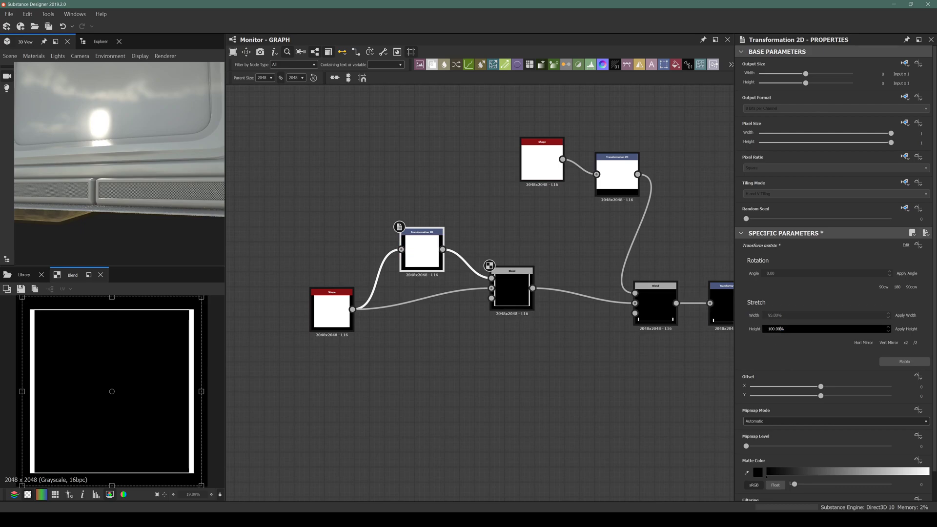
pyautogui.write('95')
pyautogui.press('Return')
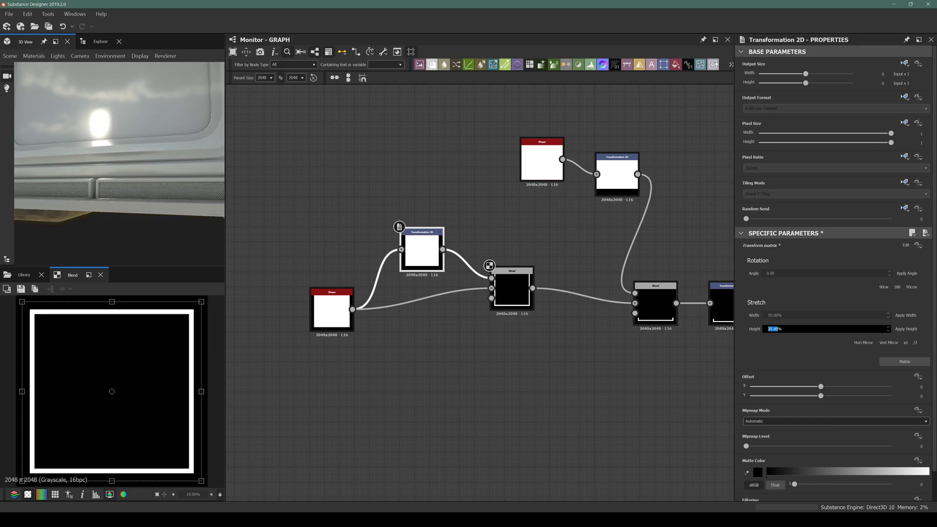
pyautogui.click(773, 315)
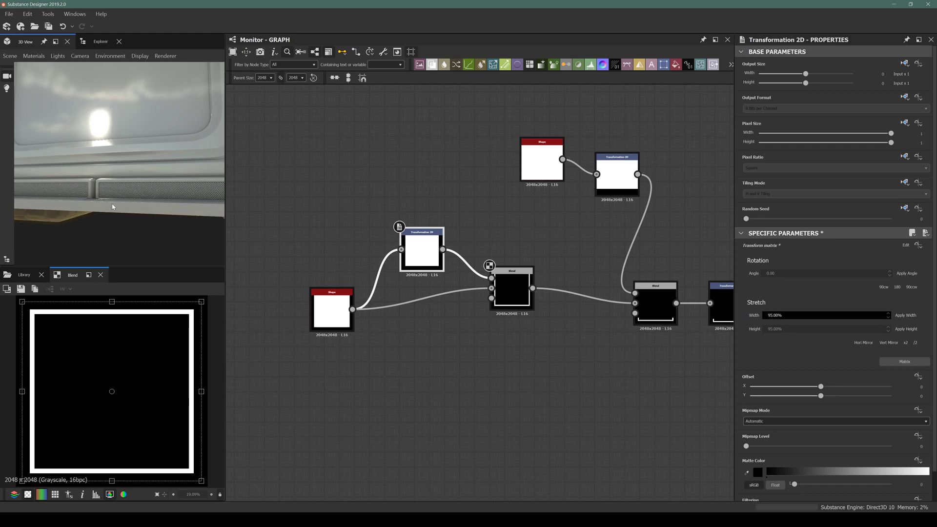
pyautogui.moveTo(115, 207); pyautogui.dragTo(90, 203)
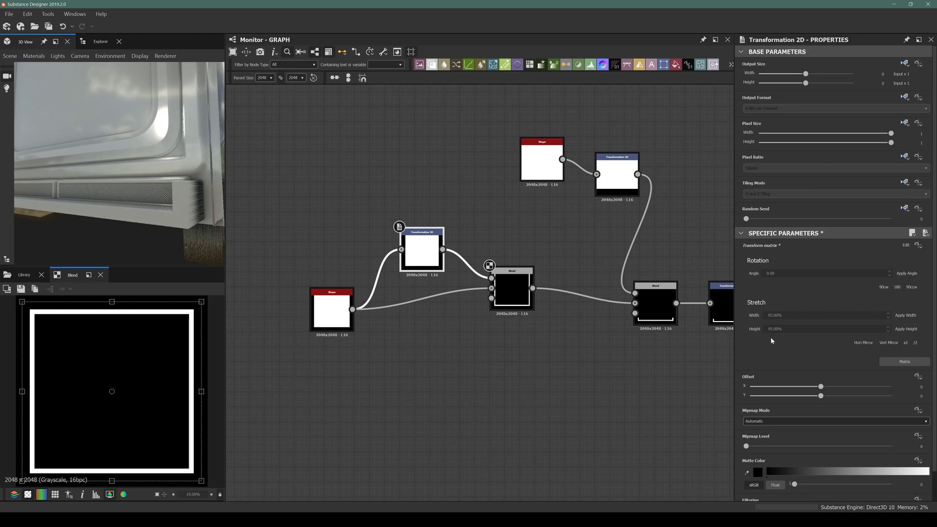
# Stretch the first Subtract Blend's Transformation 2D by a further 102% in width and height
pyautogui.moveTo(120, 183); pyautogui.dragTo(154, 182)
pyautogui.doubleClick(770, 315)
pyautogui.write('102')
pyautogui.click(781, 328)
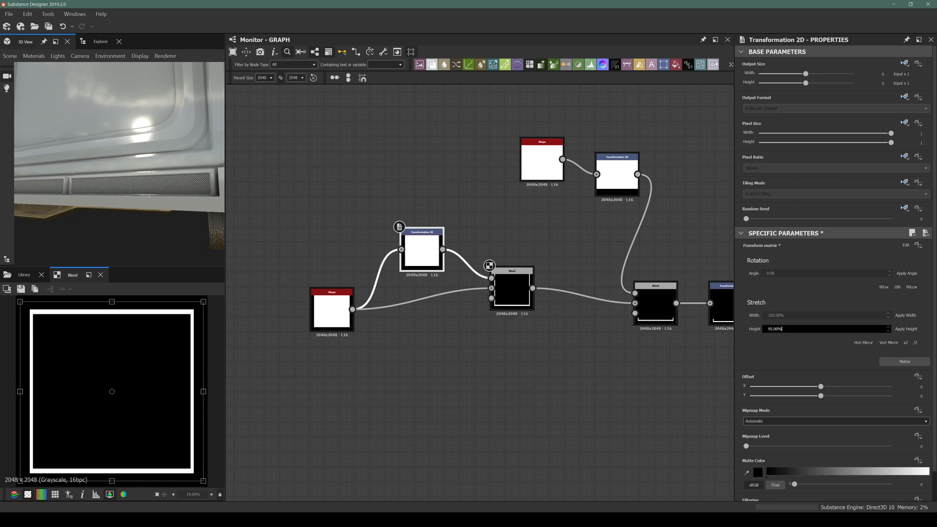
pyautogui.write('102')
pyautogui.moveTo(151, 219); pyautogui.dragTo(205, 222)
# Shift the second Subtract Blend's mask Transformation 2D up to a Y offset of about 0.18 to lengthen the border's side arms
pyautogui.moveTo(582, 301); pyautogui.dragTo(459, 312, button='middle')
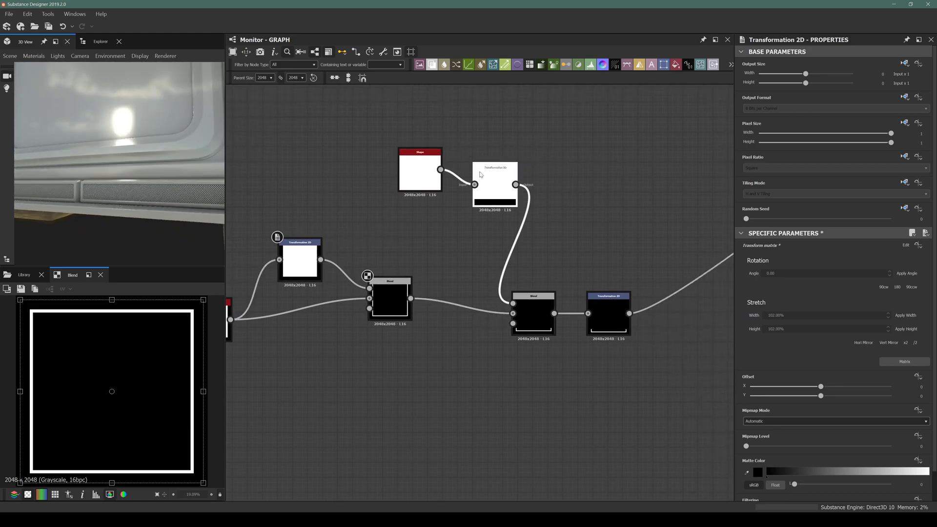
pyautogui.click(493, 183)
pyautogui.scroll(-2, 113, 386)
pyautogui.moveTo(113, 386); pyautogui.dragTo(113, 386)
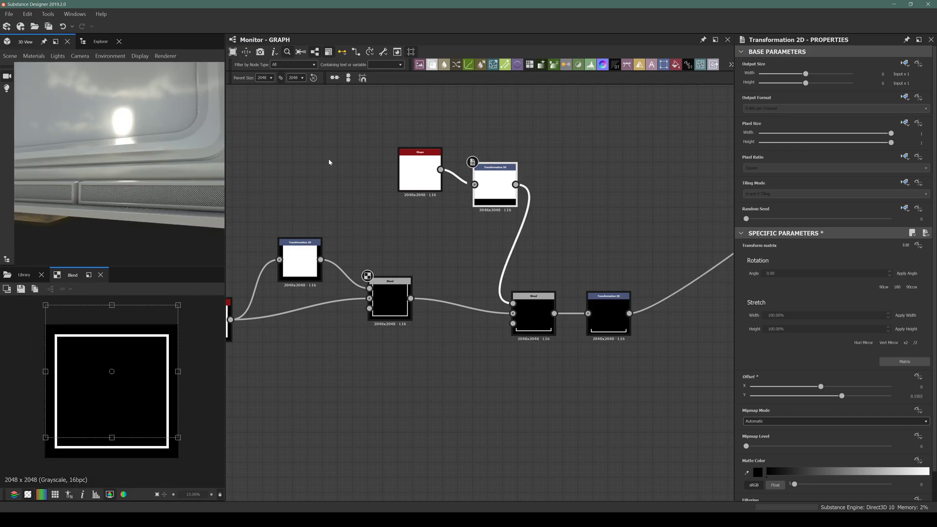
pyautogui.moveTo(147, 210); pyautogui.dragTo(48, 206, button='middle')
pyautogui.moveTo(49, 206); pyautogui.dragTo(137, 160)
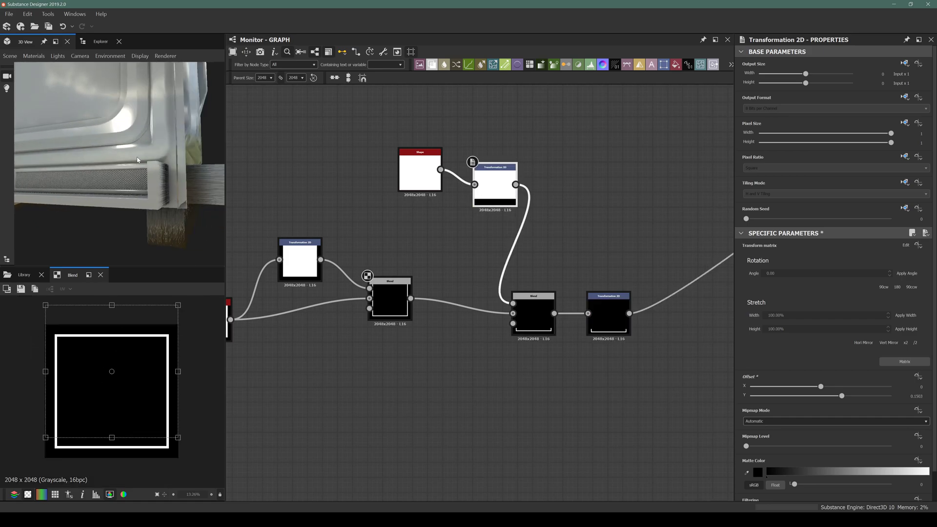
pyautogui.press('Up')
pyautogui.press('Up')
pyautogui.press('Up')
pyautogui.press('Up')
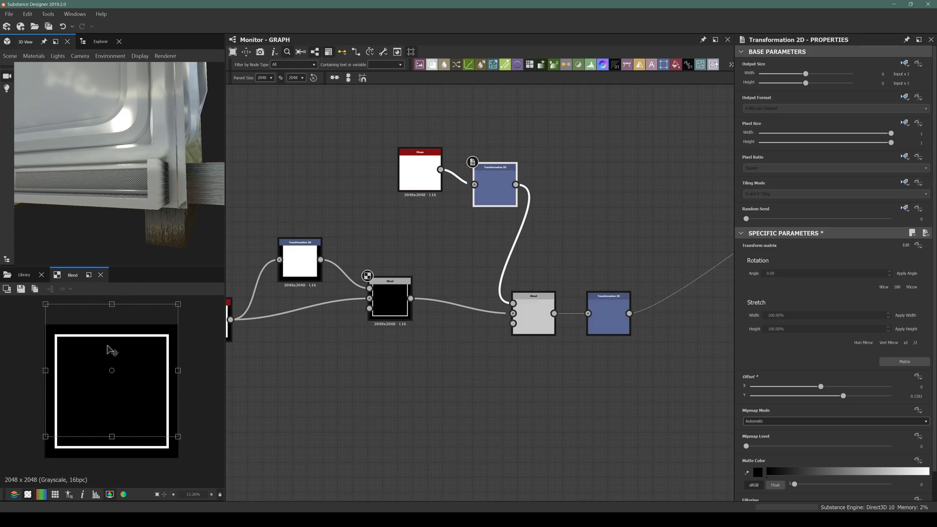
pyautogui.press('Up')
pyautogui.press('Up')
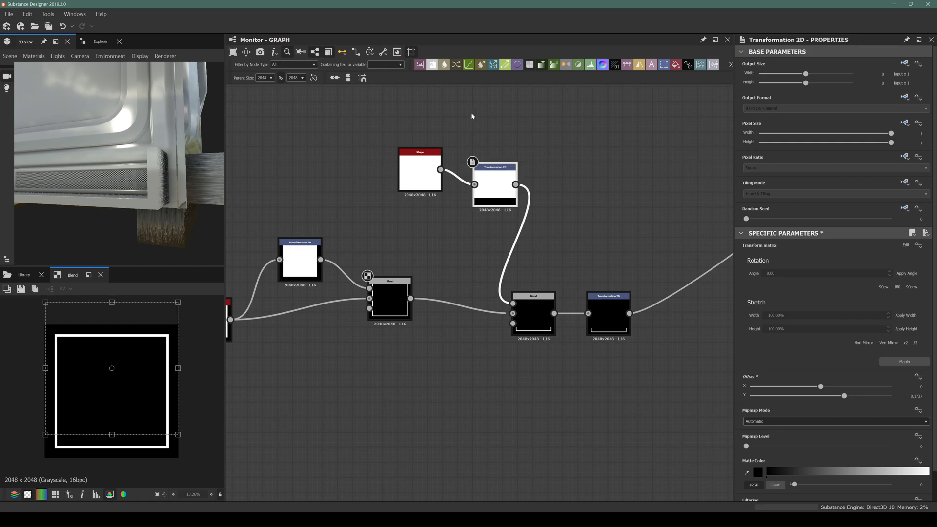
pyautogui.press('Up')
pyautogui.press('Up')
pyautogui.moveTo(128, 161); pyautogui.dragTo(171, 162)
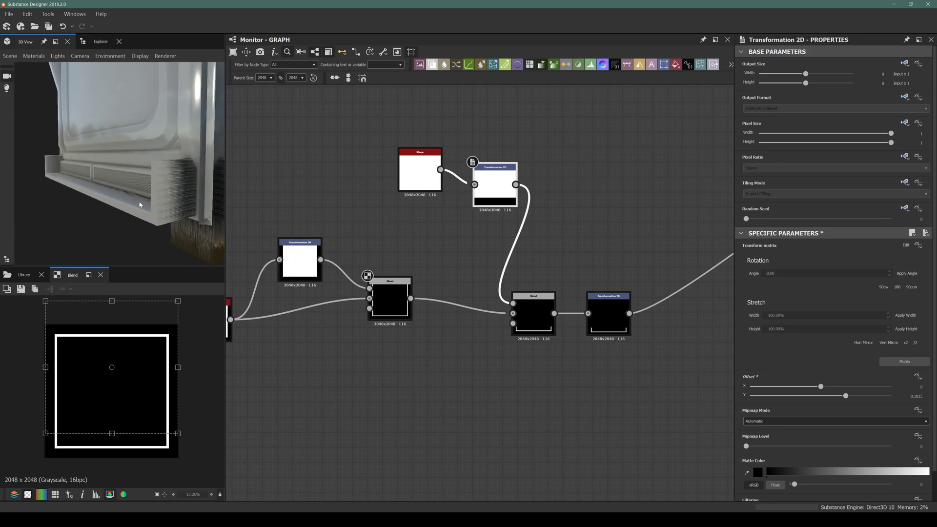
# Insert a Blur HQ Grayscale node after the Transformation 2D that outputs the U-shaped border
pyautogui.scroll(-3, 633, 262)
pyautogui.moveTo(634, 262); pyautogui.dragTo(337, 307, button='middle')
pyautogui.scroll(3, 335, 311)
pyautogui.scroll(5, 340, 320)
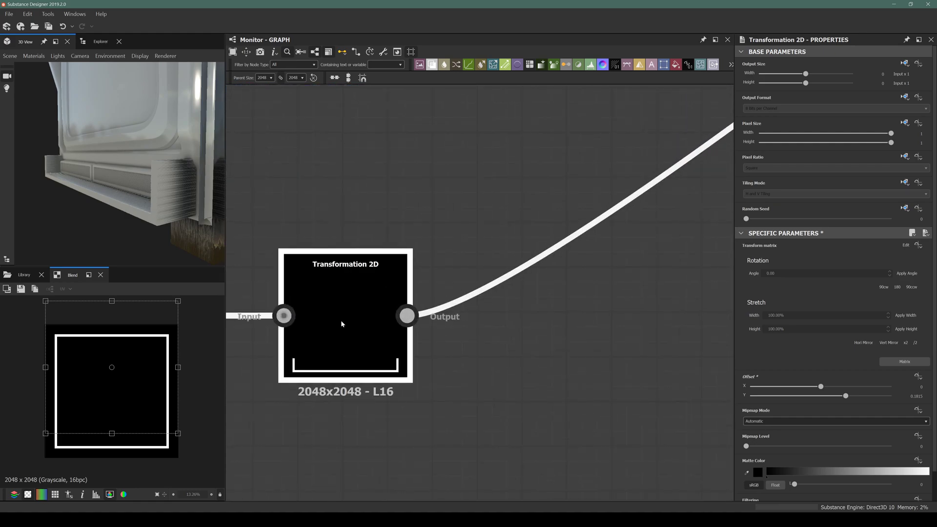
pyautogui.press('space')
pyautogui.write('blur')
pyautogui.press('Down')
pyautogui.press('Return')
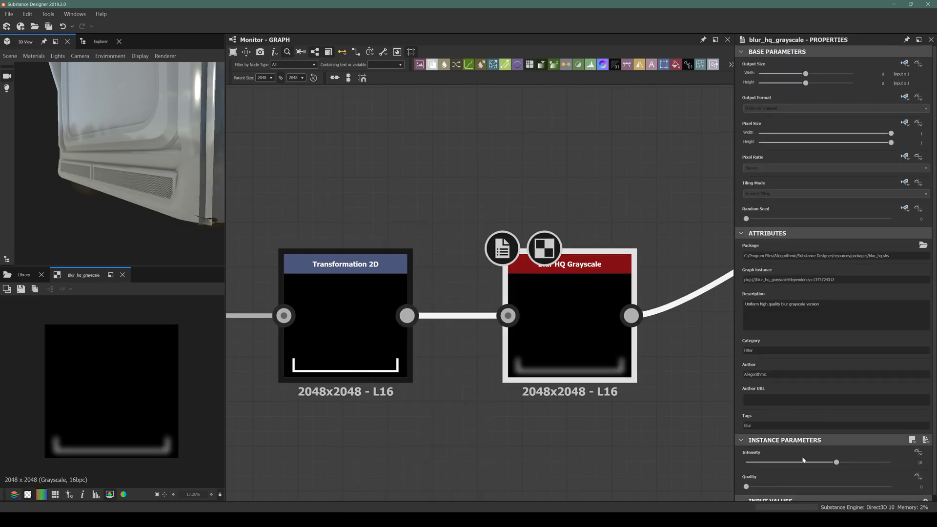
# Set the blur's Quality to 1 and its Intensity to about 0.7, and inspect the softened border on the model
pyautogui.click(829, 486)
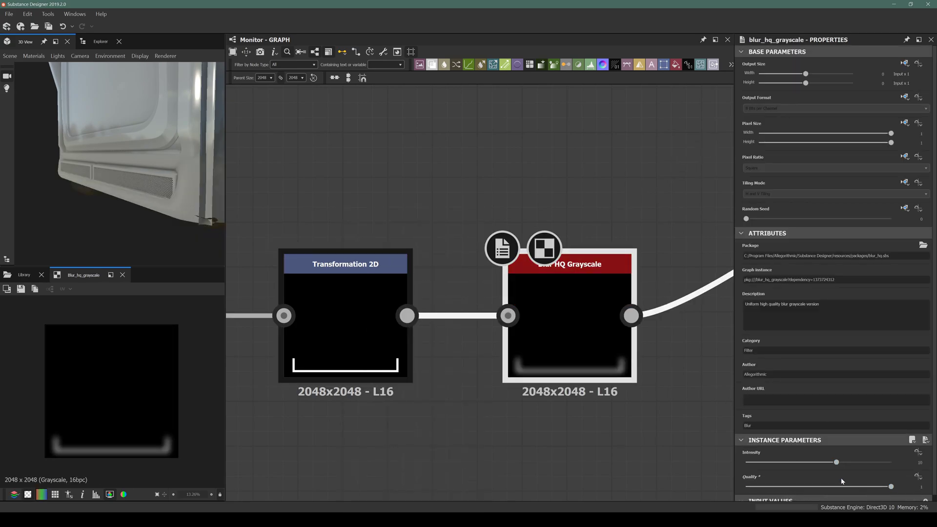
pyautogui.click(754, 462)
pyautogui.moveTo(108, 215); pyautogui.dragTo(175, 222)
pyautogui.moveTo(175, 222); pyautogui.dragTo(107, 208, button='middle')
pyautogui.scroll(3, 162, 171)
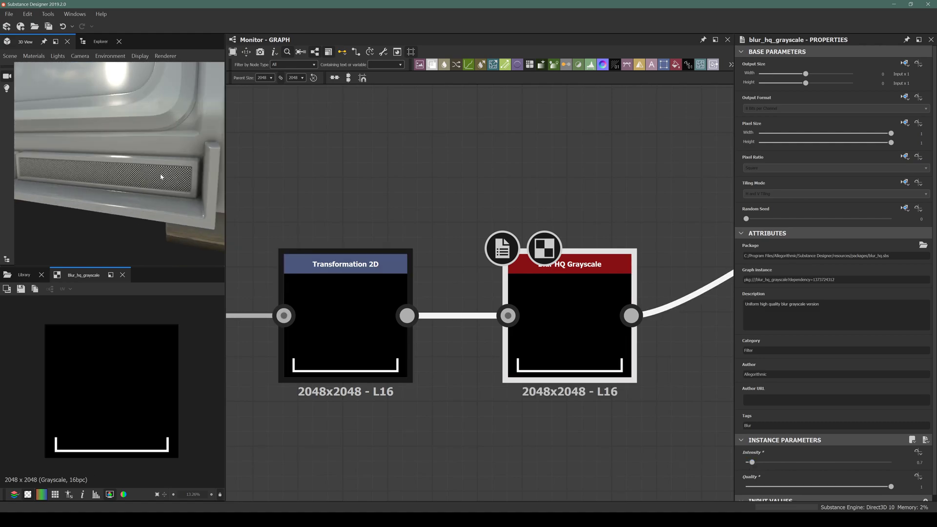
pyautogui.moveTo(188, 177); pyautogui.dragTo(170, 178)
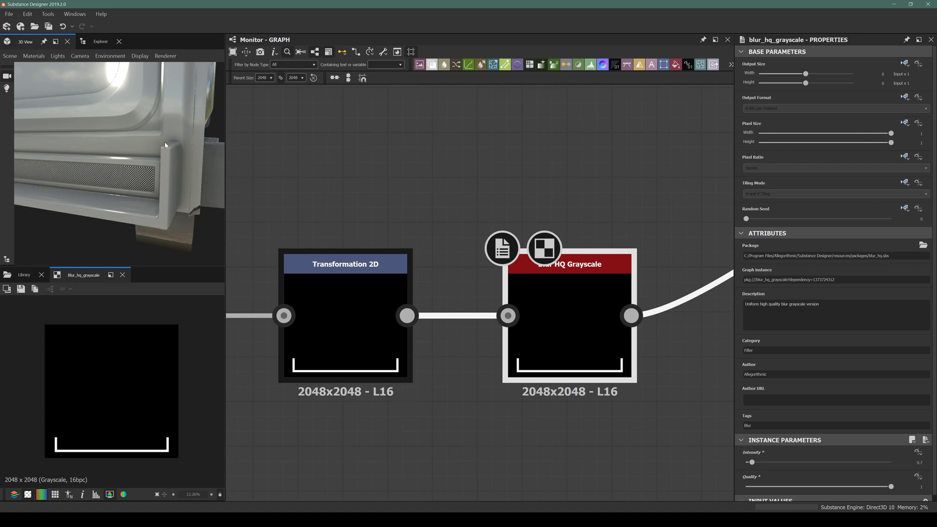
pyautogui.scroll(-5, 406, 263)
pyautogui.moveTo(156, 146); pyautogui.dragTo(76, 208)
# Insert a Blend node after the Blur HQ Grayscale, with the blur feeding its Background input
pyautogui.moveTo(473, 305); pyautogui.dragTo(410, 314, button='middle')
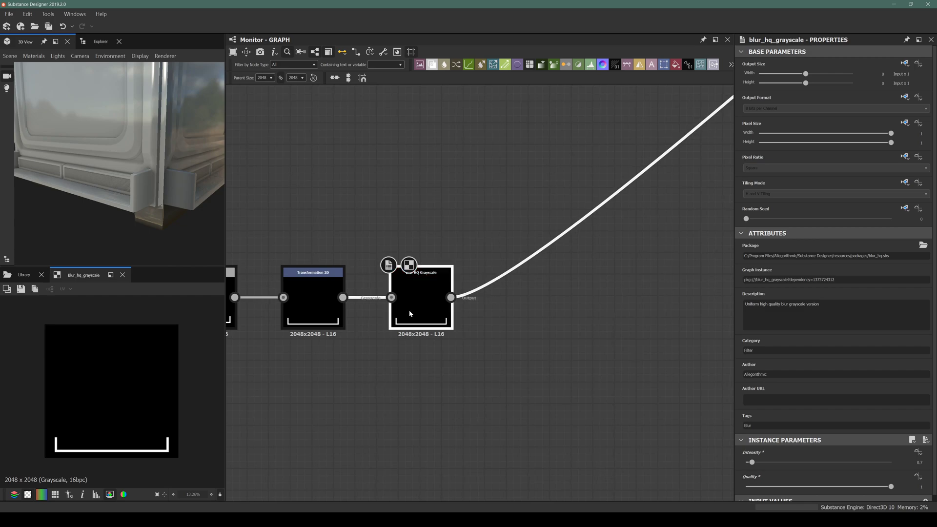
pyautogui.click(417, 323)
pyautogui.rightClick(440, 358)
pyautogui.press('Escape')
pyautogui.hotkey('ctrl', 'b')
# Add a Gradient Linear 1 node above the blurred border chain
pyautogui.press('space')
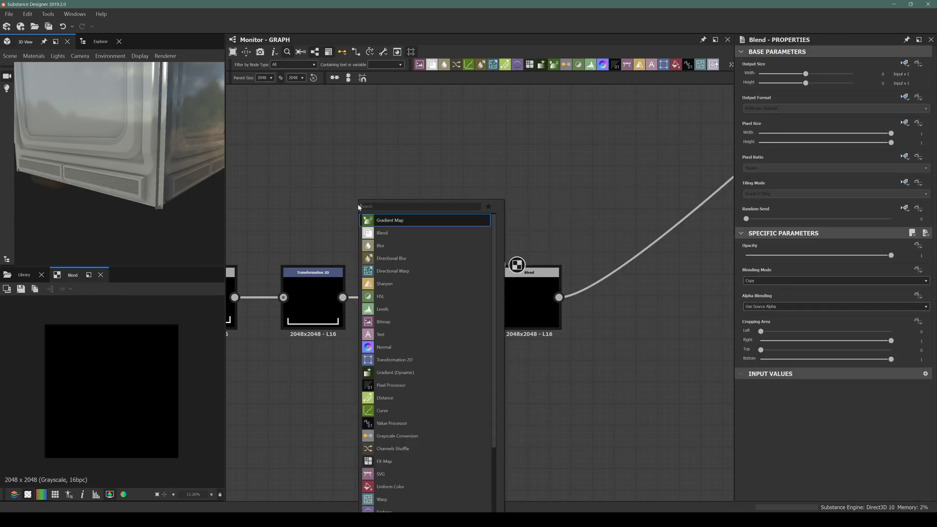
pyautogui.write('gran')
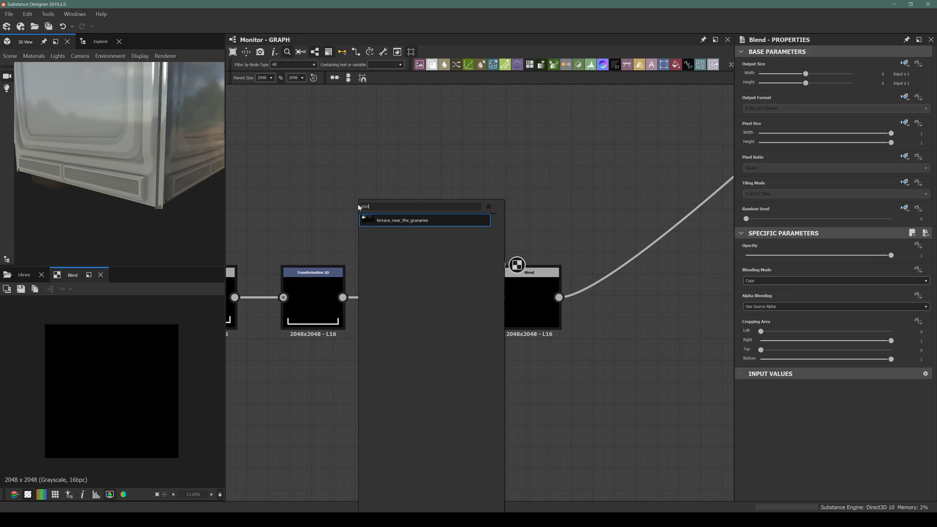
pyautogui.press('BackSpace')
pyautogui.press('BackSpace')
pyautogui.write('d')
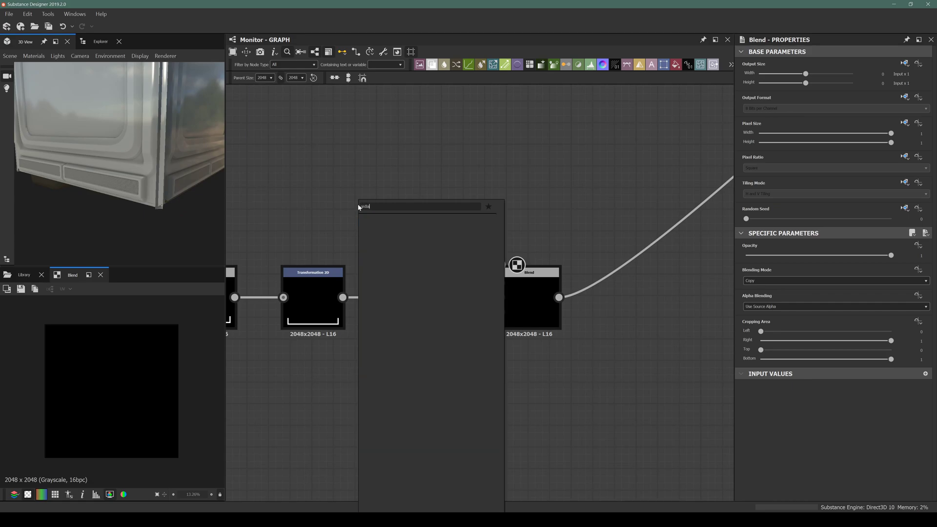
pyautogui.press('BackSpace')
pyautogui.write('a')
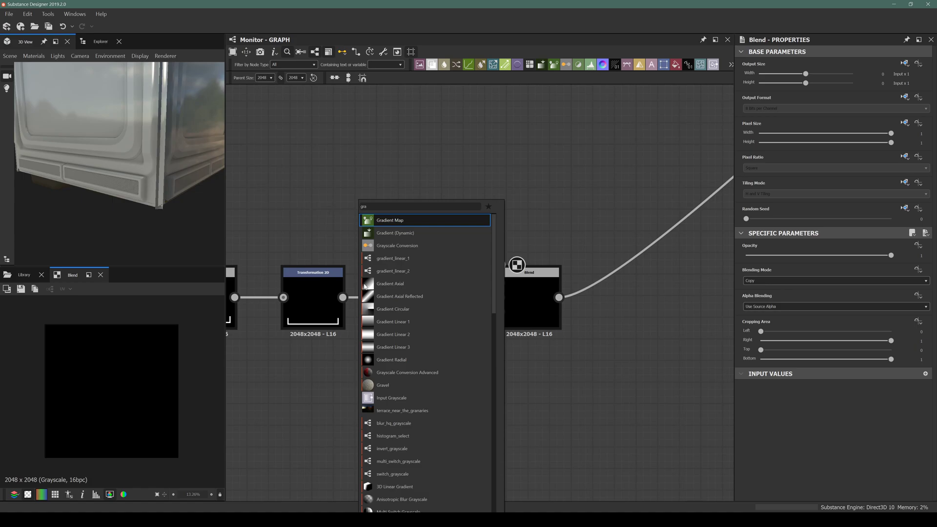
pyautogui.click(393, 326)
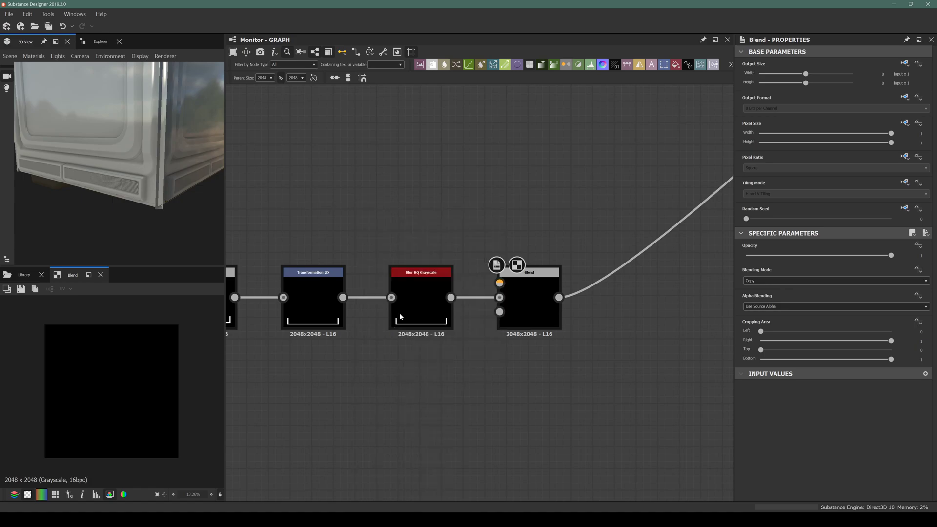
# Add a Curve node after Gradient Linear 1 and spread the two nodes apart to leave room between them
pyautogui.press('space')
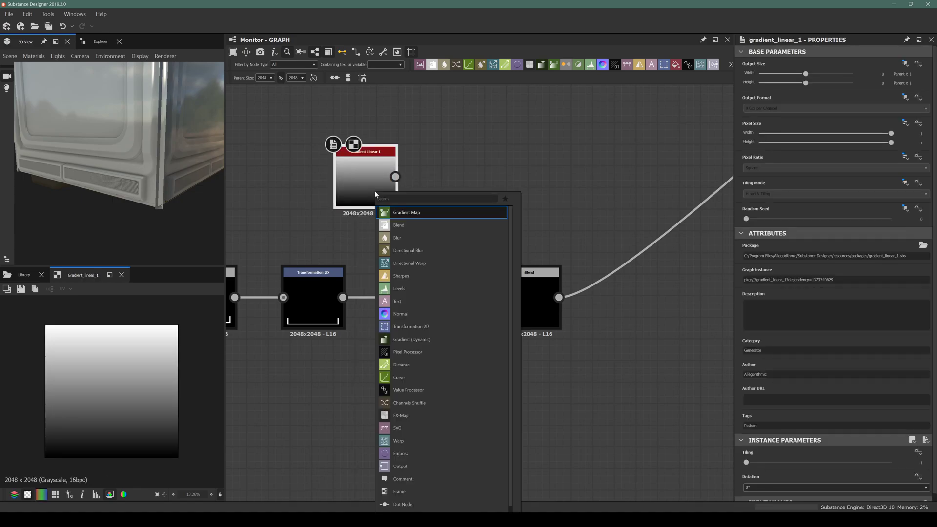
pyautogui.write('curve')
pyautogui.press('Return')
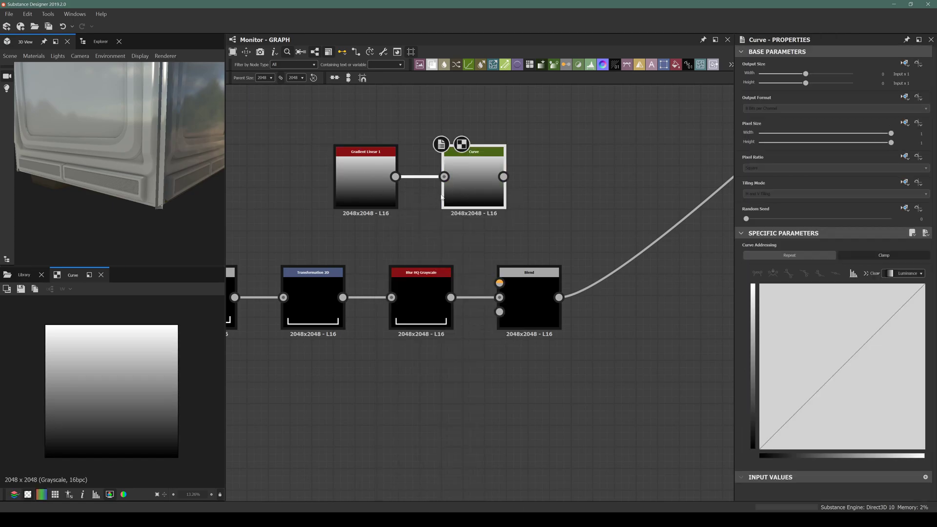
pyautogui.moveTo(471, 179); pyautogui.dragTo(534, 178)
pyautogui.moveTo(361, 169); pyautogui.dragTo(303, 184)
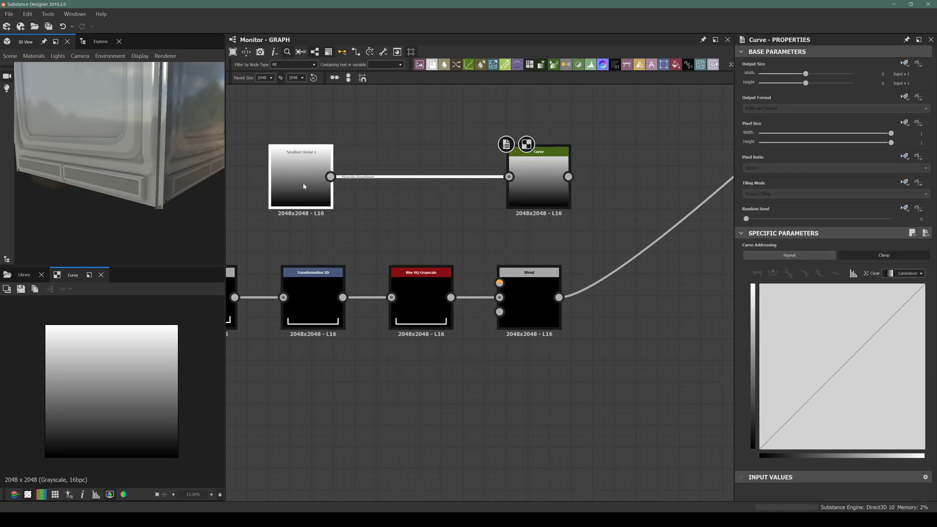
# Insert a Transformation 2D node between the gradient and the Curve, and squash the gradient vertically into a thin strip at the image's bottom edge
pyautogui.press('space')
pyautogui.write('trans')
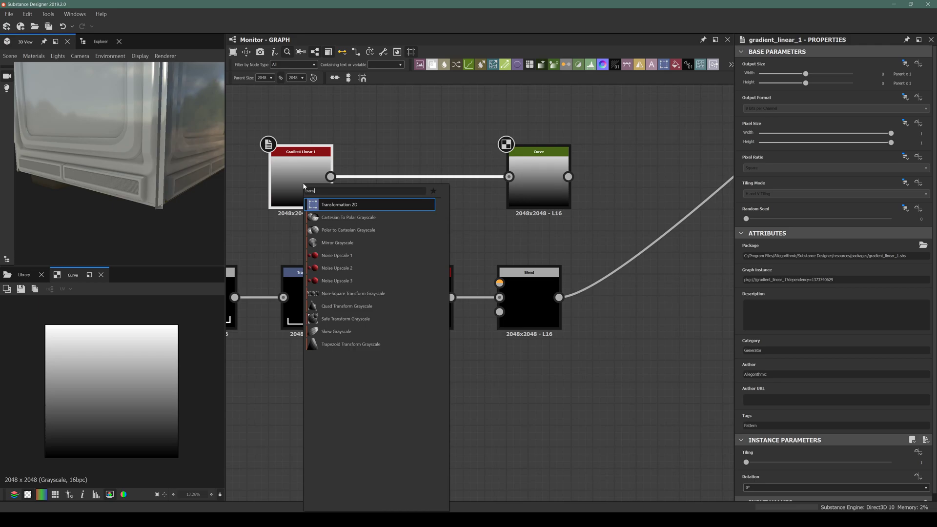
pyautogui.press('Escape')
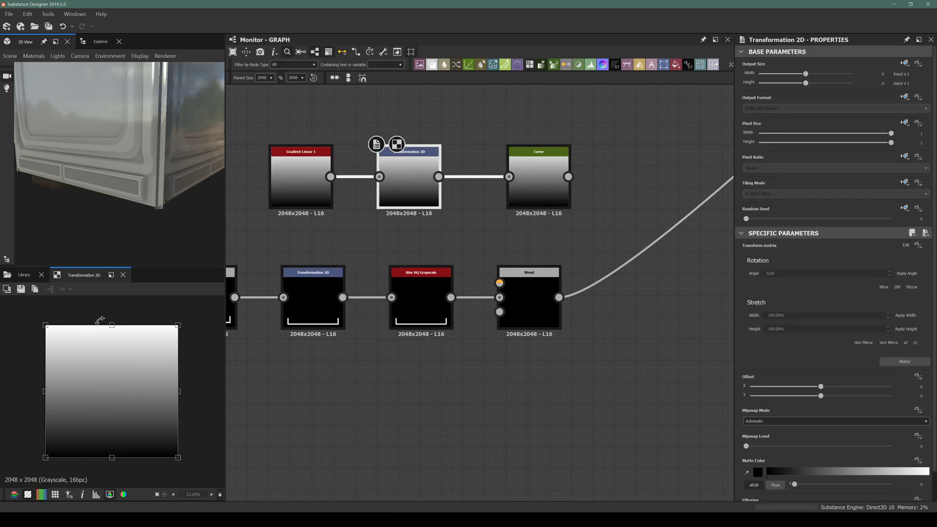
pyautogui.moveTo(111, 323); pyautogui.dragTo(124, 433)
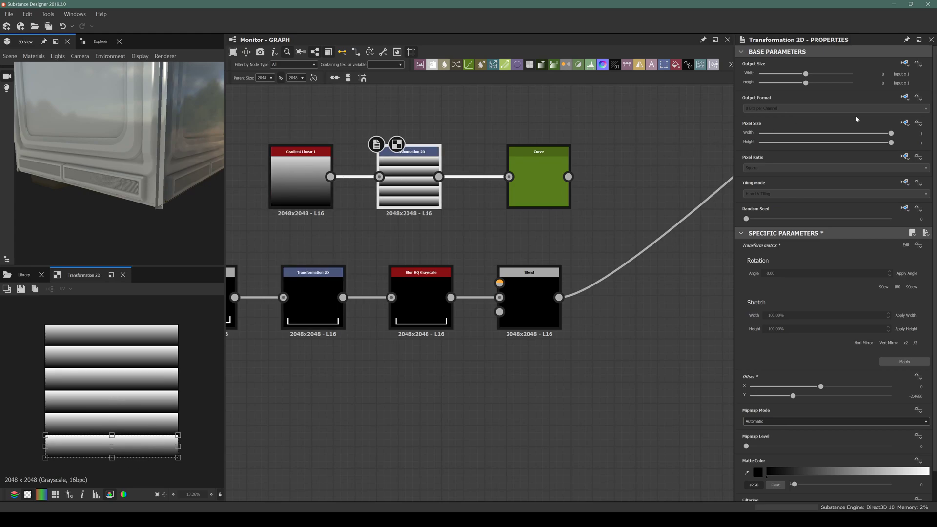
# Make the gradient's Transformation 2D Tiling Mode Absolute and set it to No Tiling
pyautogui.click(909, 67)
pyautogui.click(848, 51)
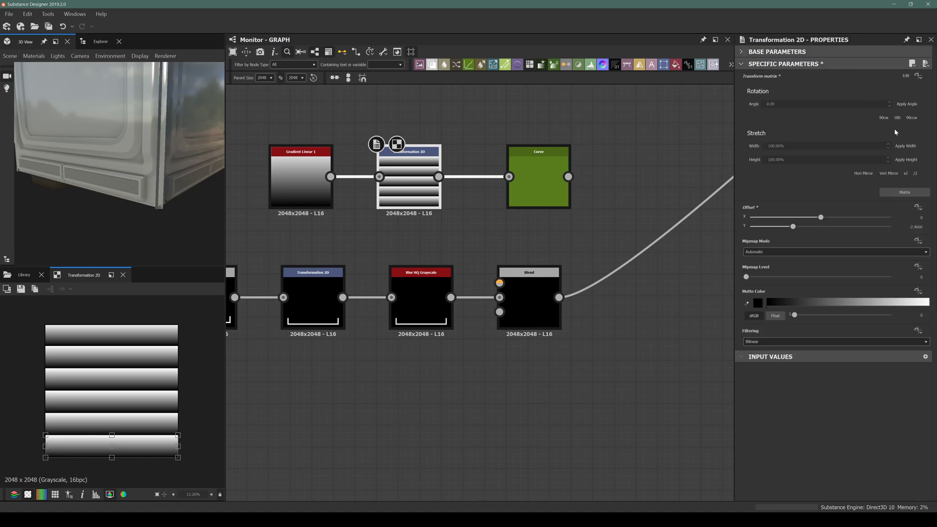
pyautogui.doubleClick(299, 170)
pyautogui.click(298, 169)
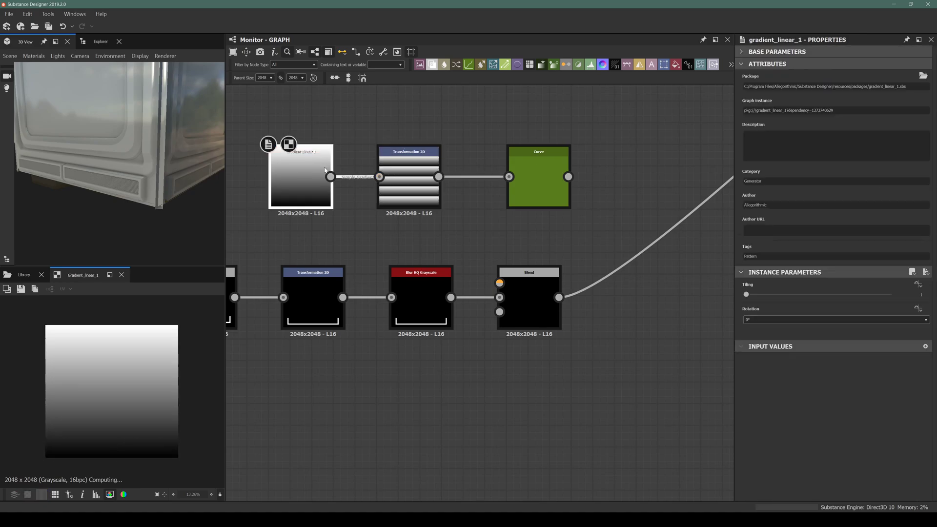
pyautogui.doubleClick(409, 178)
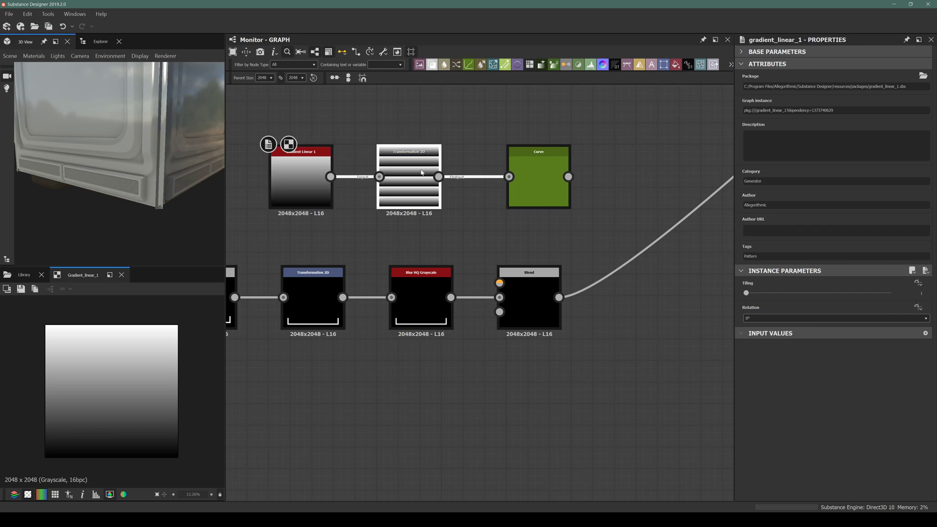
pyautogui.click(870, 51)
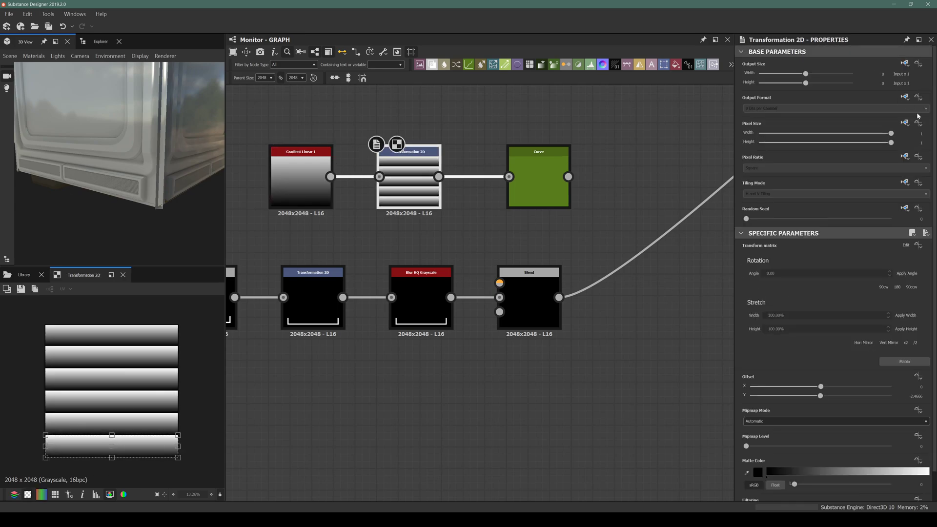
pyautogui.click(903, 182)
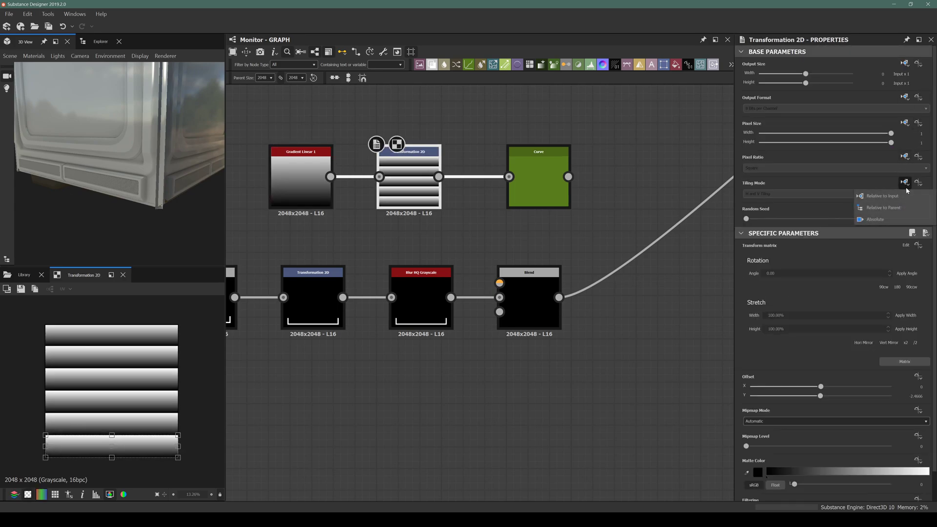
pyautogui.click(873, 220)
pyautogui.click(912, 193)
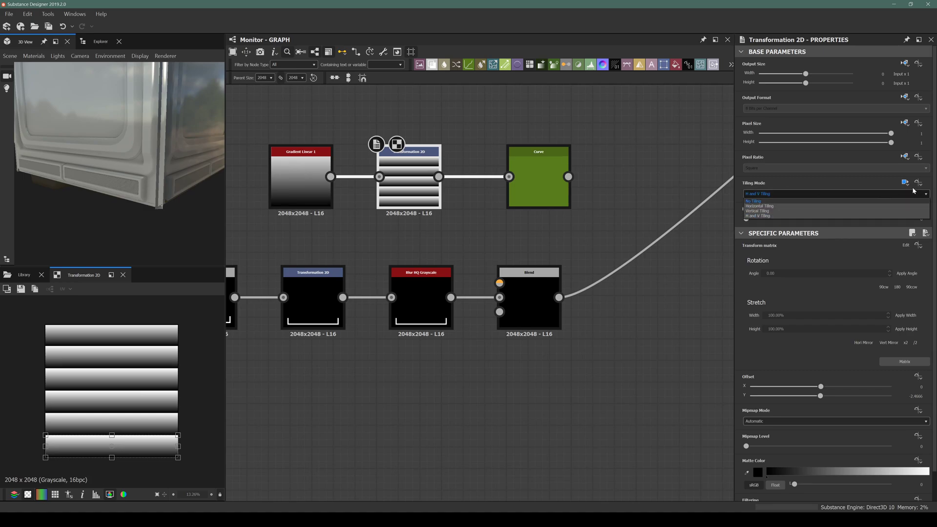
pyautogui.click(753, 200)
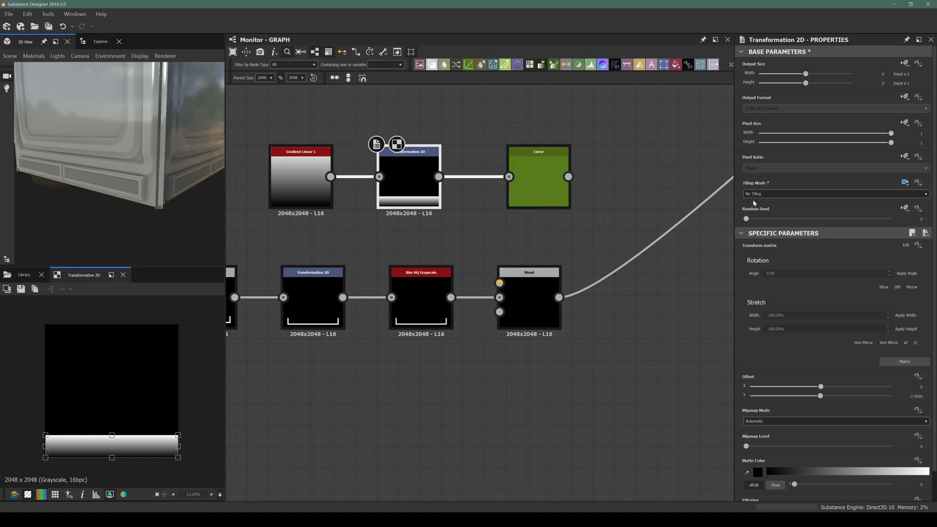
# Connect the Curve output to the Blend node's Foreground input and set the Blending Mode to Multiply
pyautogui.click(525, 185)
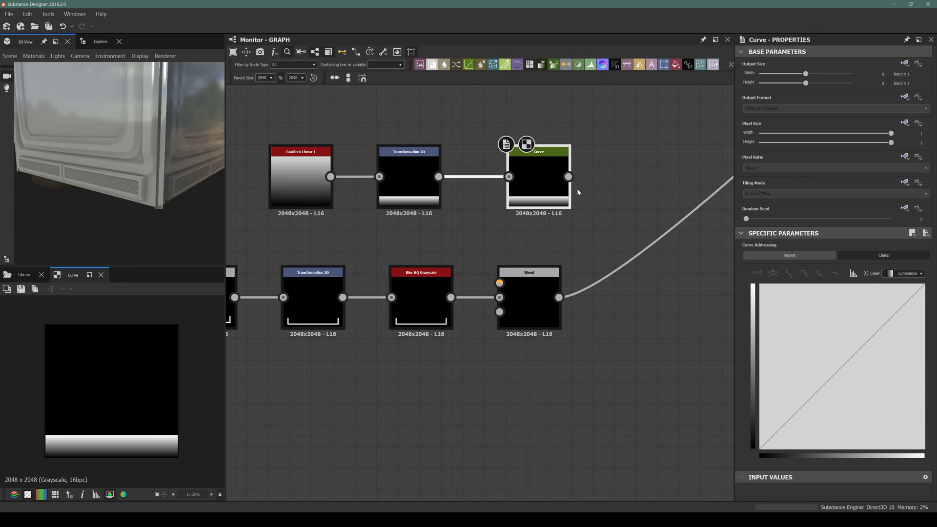
pyautogui.moveTo(568, 177); pyautogui.dragTo(499, 283)
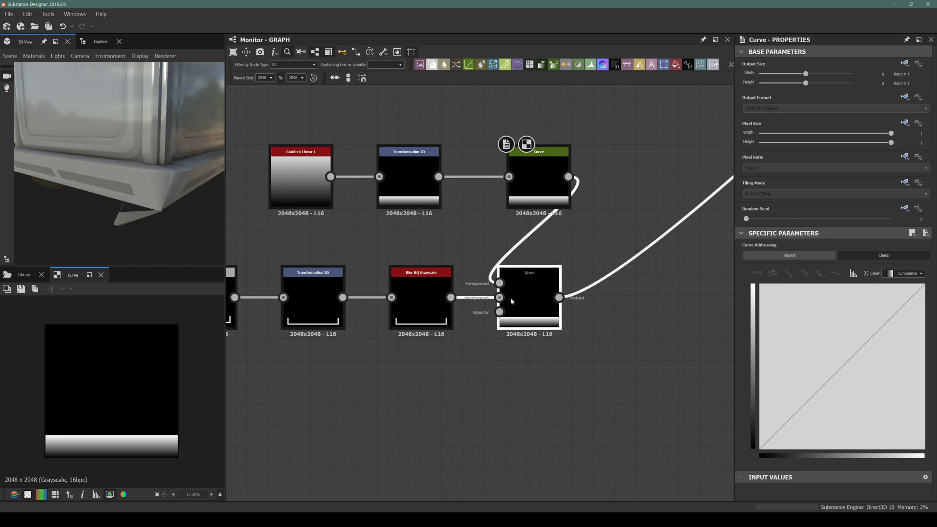
pyautogui.click(511, 301)
pyautogui.click(804, 281)
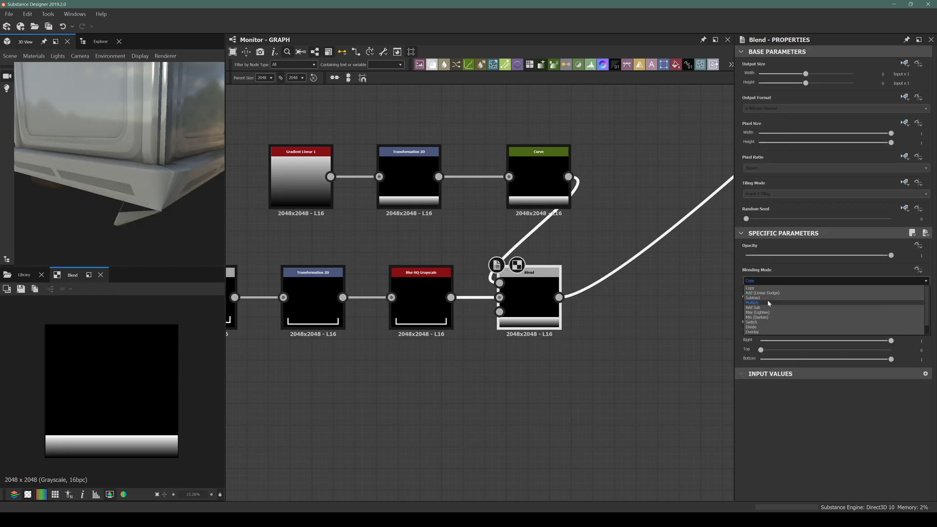
pyautogui.click(769, 303)
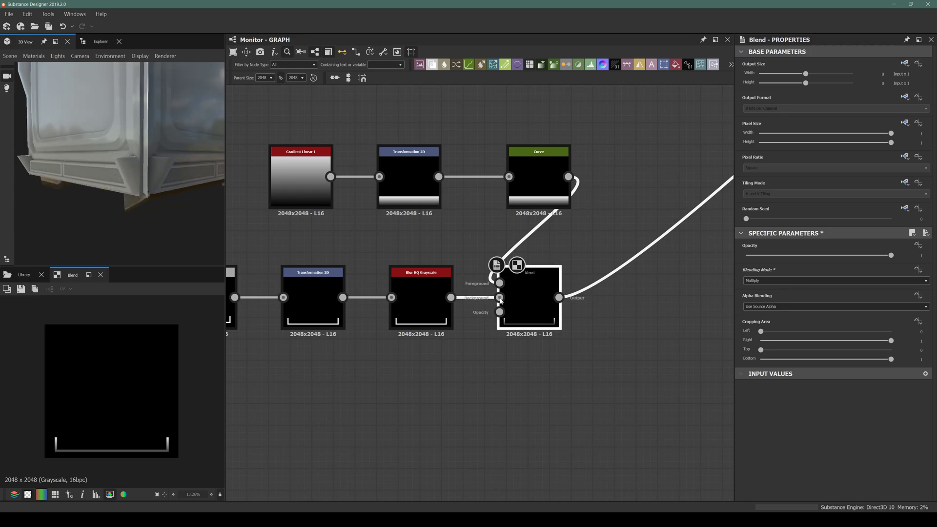
# Set the Gradient Linear 1 node's Rotation to 180° and check the tapered border on the model
pyautogui.click(301, 178)
pyautogui.scroll(-1, 821, 428)
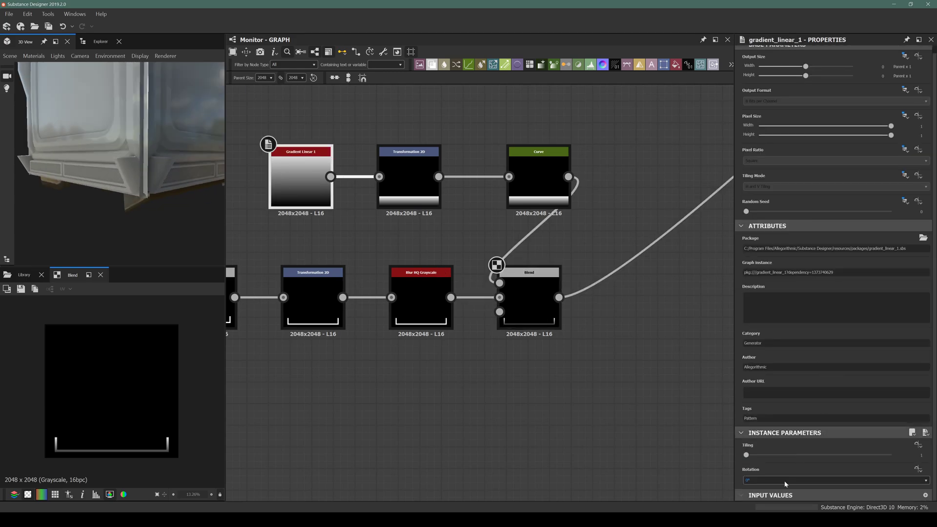
pyautogui.click(768, 479)
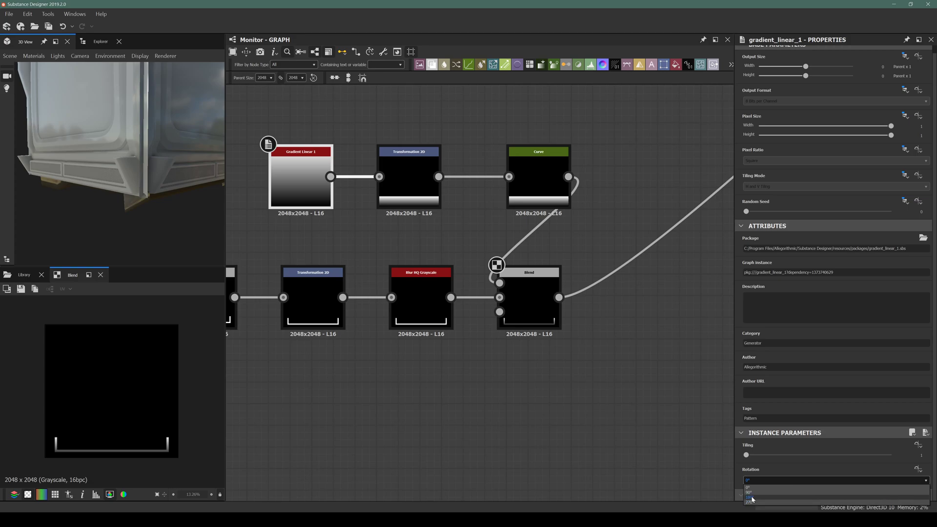
pyautogui.click(756, 499)
pyautogui.moveTo(102, 191); pyautogui.dragTo(75, 195)
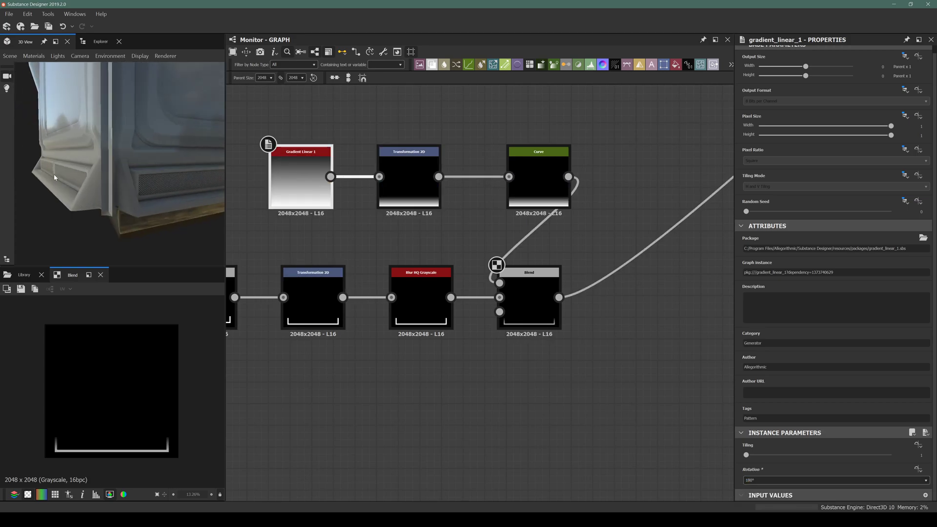
# Add two points to the Curve node's luminance curve and give its segments straight, linear transitions
pyautogui.click(543, 175)
pyautogui.click(807, 367)
pyautogui.click(885, 337)
pyautogui.moveTo(803, 326); pyautogui.dragTo(907, 383)
pyautogui.click(836, 273)
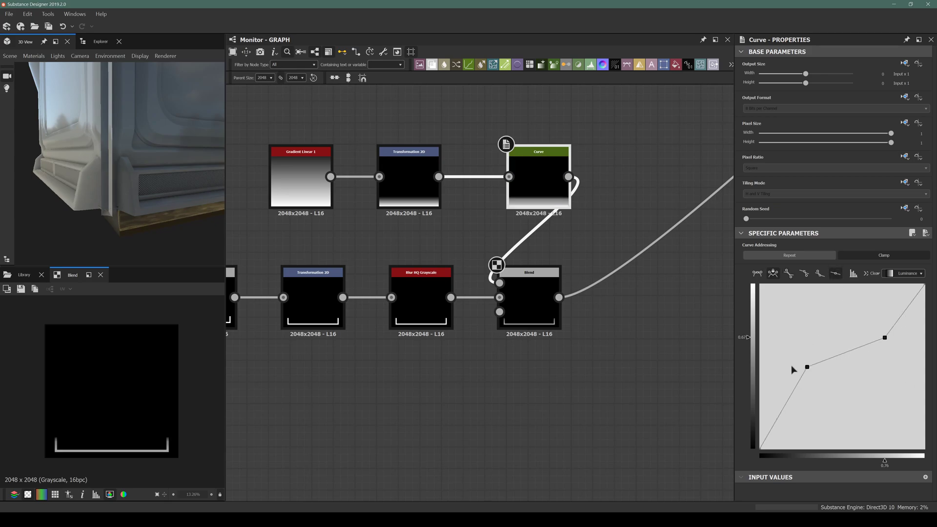
# Lower the two middle curve points to form a flat low plateau, with the second point at about 0.77 on the input axis
pyautogui.moveTo(92, 199)
pyautogui.mouseDown()
pyautogui.moveTo(83, 203)
pyautogui.moveTo(109, 203)
pyautogui.mouseUp()
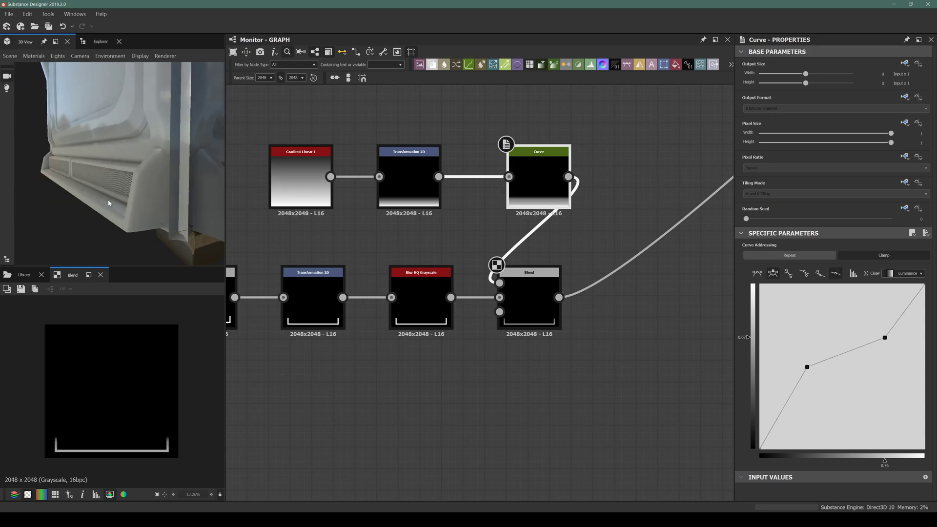
pyautogui.moveTo(888, 336); pyautogui.dragTo(908, 375)
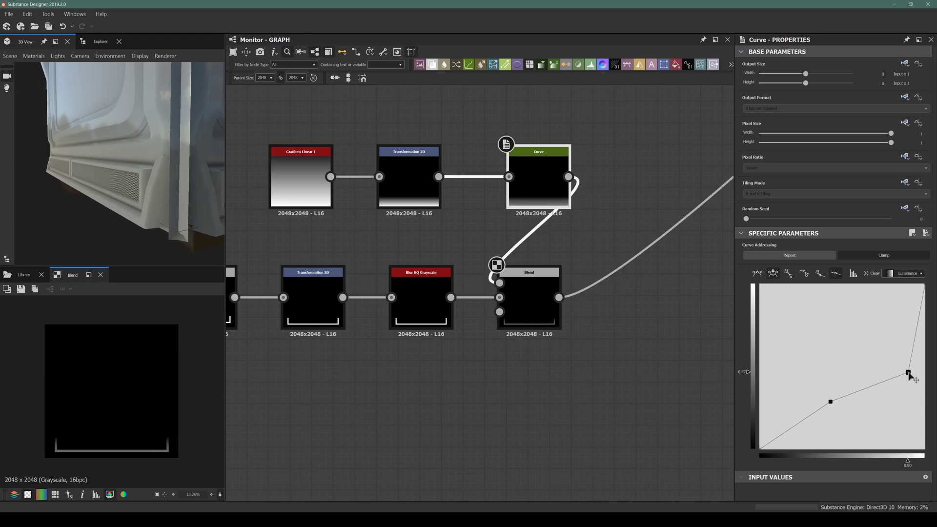
pyautogui.moveTo(909, 372); pyautogui.dragTo(843, 354)
pyautogui.moveTo(838, 356); pyautogui.dragTo(887, 402)
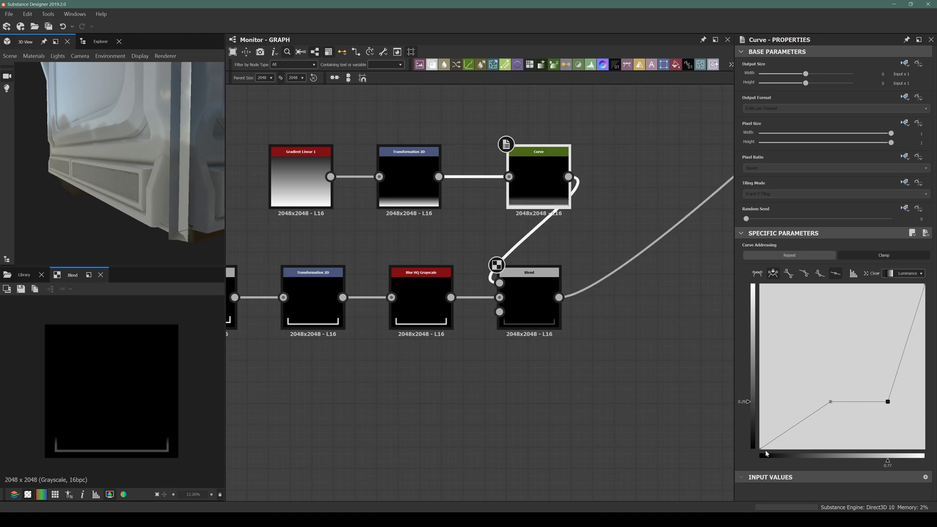
# Try different positions for the curve's black start point against the model, and leave it at about 0.09 input and 0.00 output
pyautogui.moveTo(762, 452)
pyautogui.mouseDown()
pyautogui.moveTo(794, 458)
pyautogui.moveTo(779, 458)
pyautogui.mouseUp()
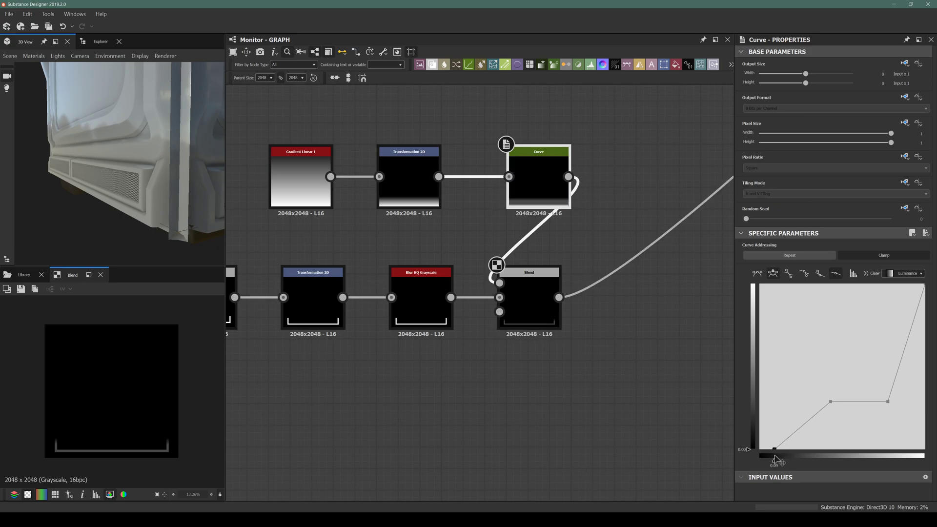
pyautogui.moveTo(72, 170); pyautogui.dragTo(107, 183)
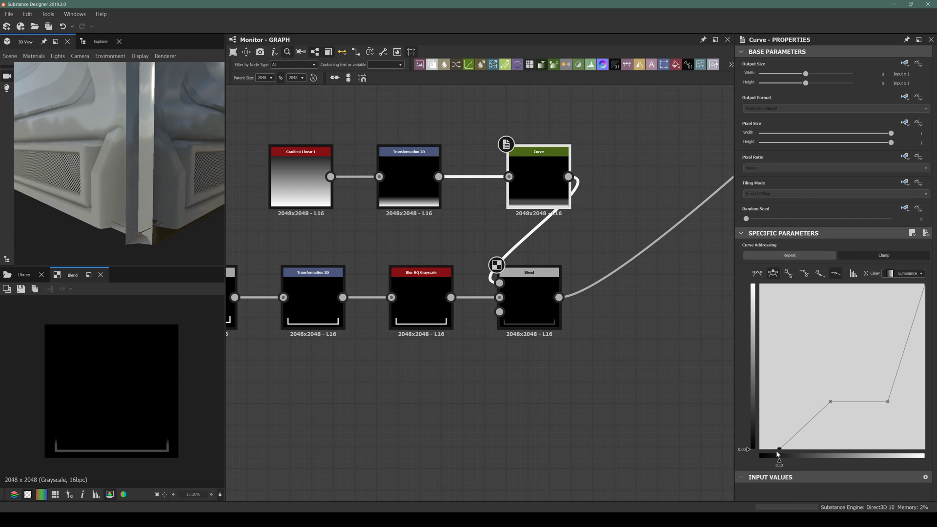
pyautogui.moveTo(780, 451); pyautogui.dragTo(722, 449)
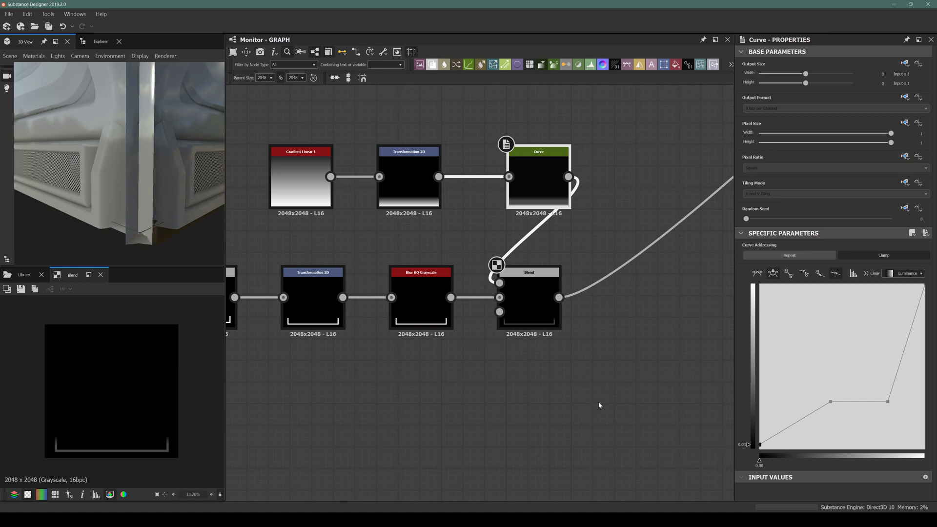
pyautogui.moveTo(92, 173); pyautogui.dragTo(94, 147)
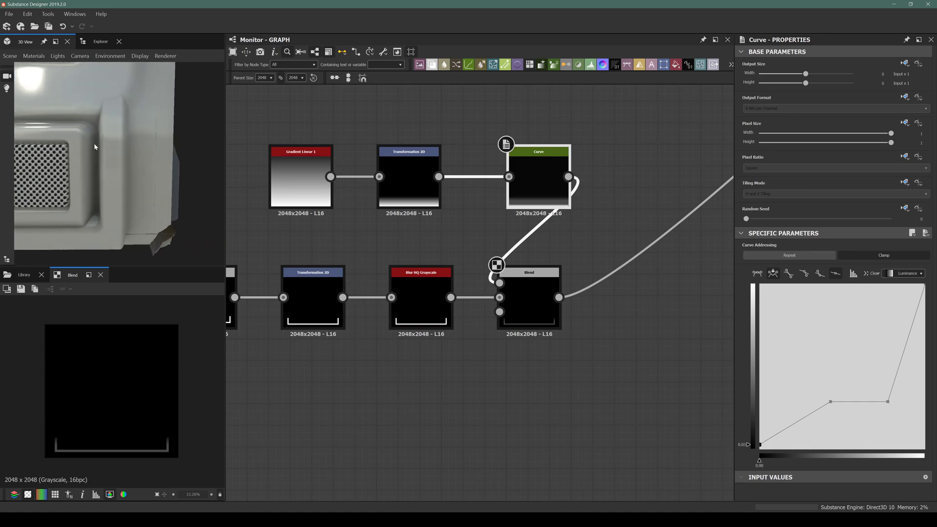
pyautogui.moveTo(761, 447); pyautogui.dragTo(776, 461)
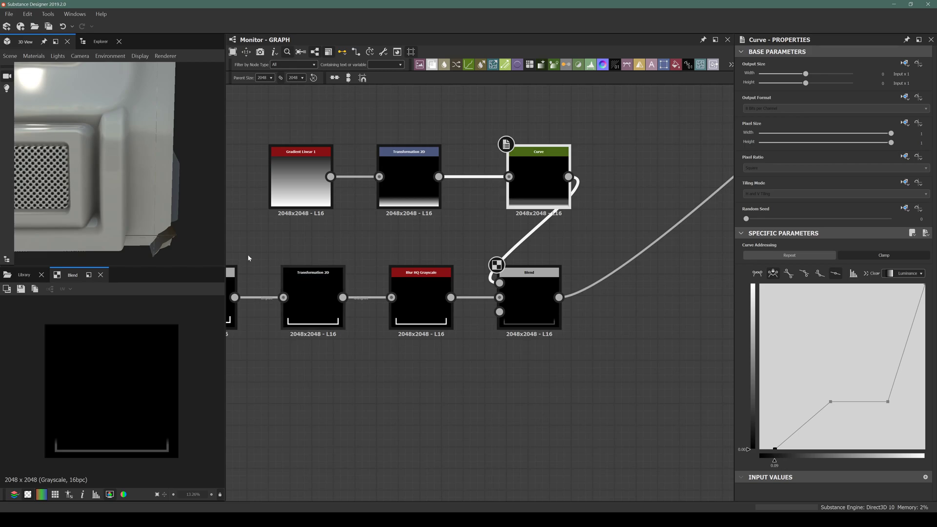
# Examine the bottom border, speaker grilles and corners on the 3D model from several angles and distances
pyautogui.moveTo(118, 102); pyautogui.dragTo(137, 141)
pyautogui.moveTo(188, 88); pyautogui.dragTo(24, 164)
pyautogui.scroll(-2, 401, 190)
pyautogui.scroll(-3, 406, 195)
pyautogui.moveTo(342, 184); pyautogui.dragTo(424, 217, button='middle')
pyautogui.moveTo(131, 172); pyautogui.dragTo(31, 169)
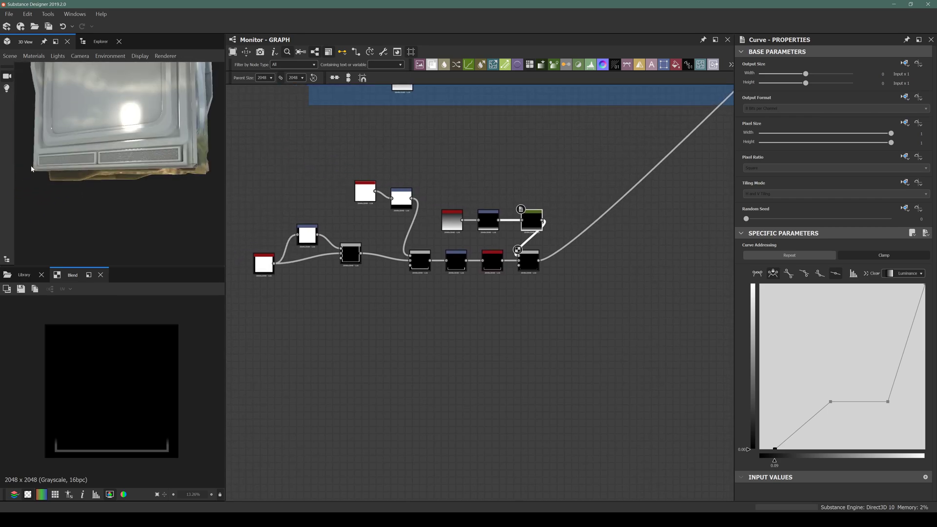
pyautogui.moveTo(139, 191); pyautogui.dragTo(155, 213)
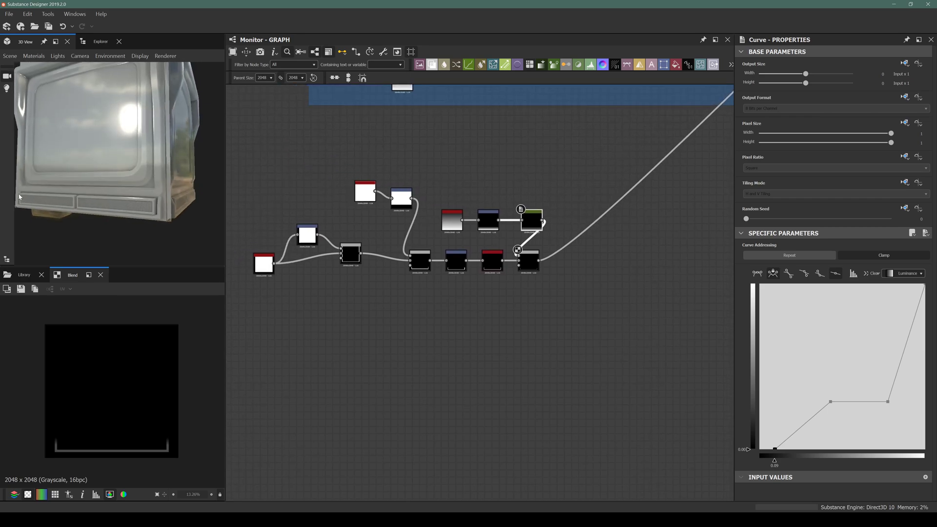
pyautogui.scroll(5, 139, 209)
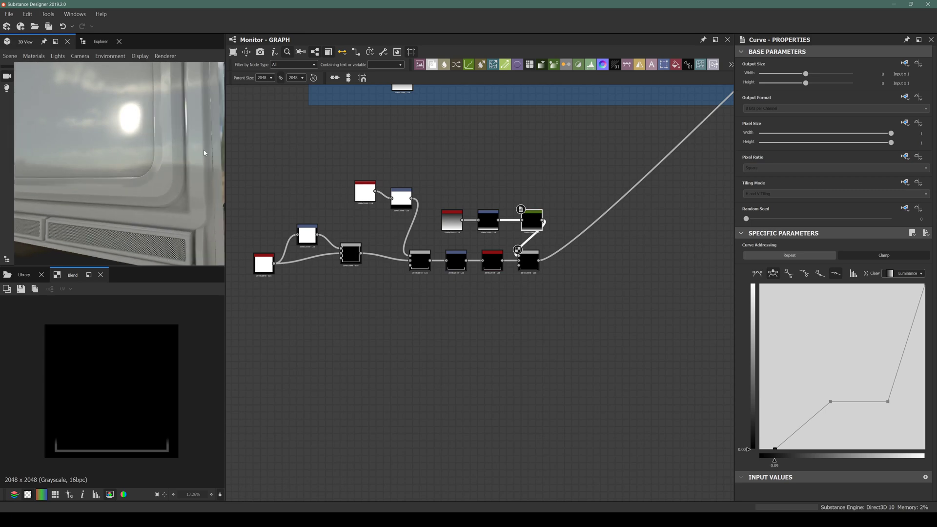
pyautogui.moveTo(137, 181); pyautogui.dragTo(98, 182)
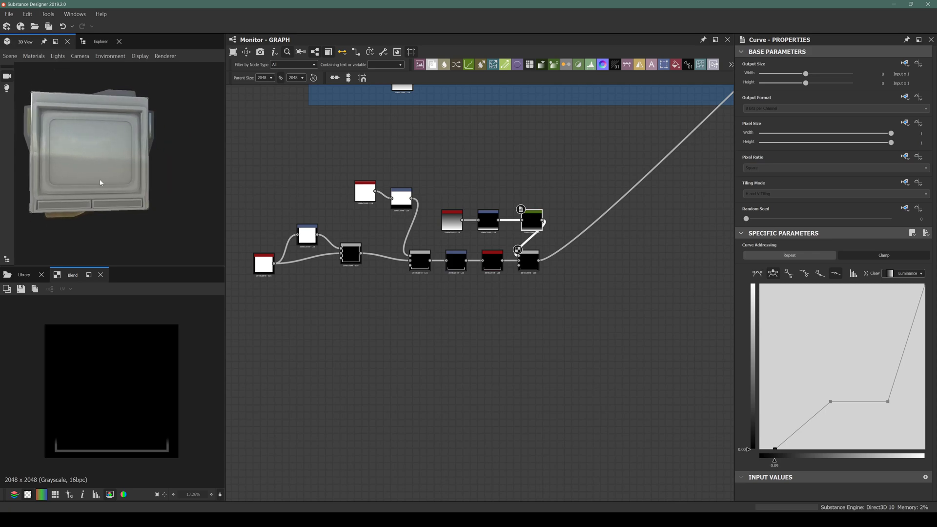
# Enclose the bottom border's node chain, from its first shape to its final blend, in a frame titled "Speaker frame"
pyautogui.moveTo(244, 167); pyautogui.dragTo(602, 328)
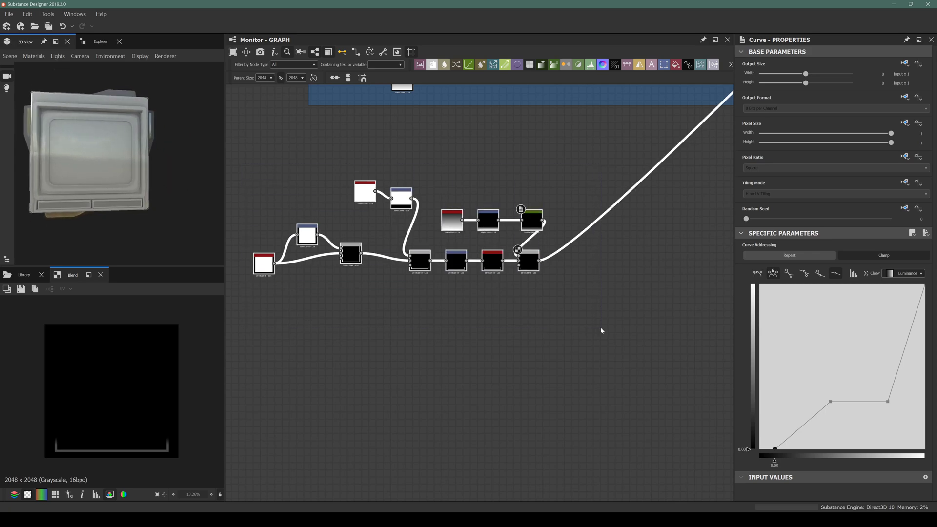
pyautogui.press('space')
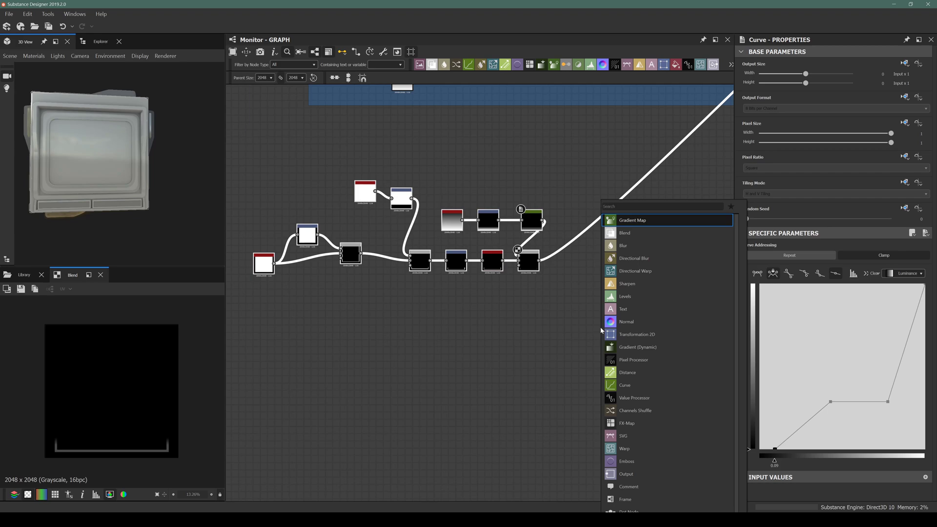
pyautogui.write('frame')
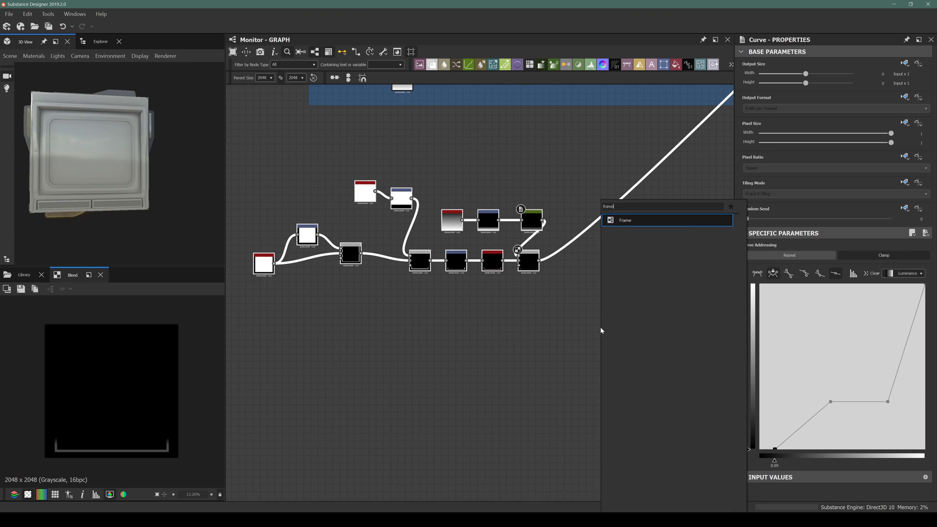
pyautogui.press('Return')
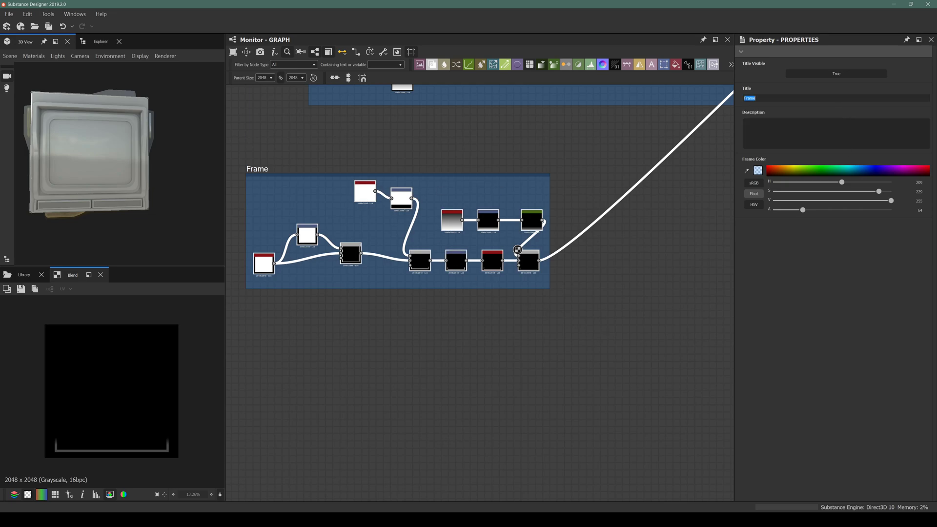
pyautogui.press('Return')
# Shift the Speaker frame group sideways and move the output nodes, with their normal, occlusion and grille detail nodes, further down the graph
pyautogui.scroll(-6, 427, 259)
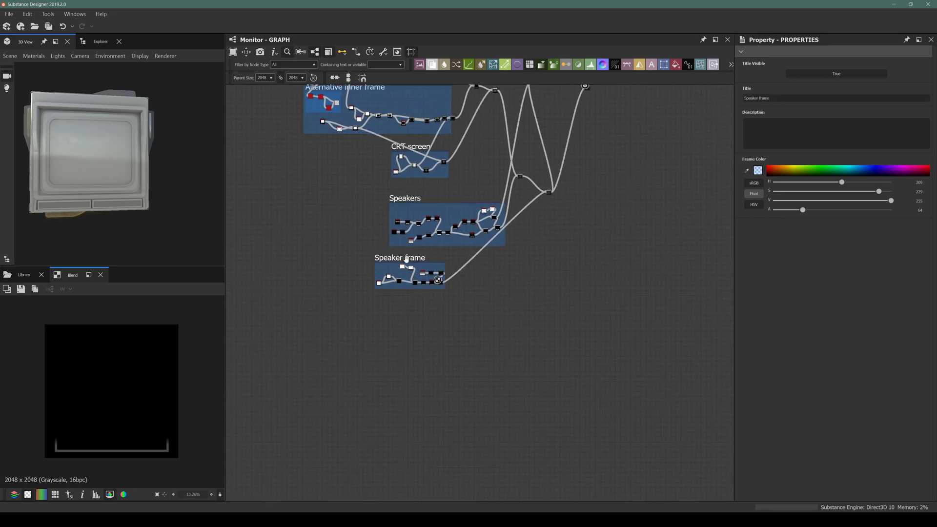
pyautogui.moveTo(407, 259); pyautogui.dragTo(442, 255)
pyautogui.scroll(3, 573, 224)
pyautogui.moveTo(573, 224); pyautogui.dragTo(448, 289, button='middle')
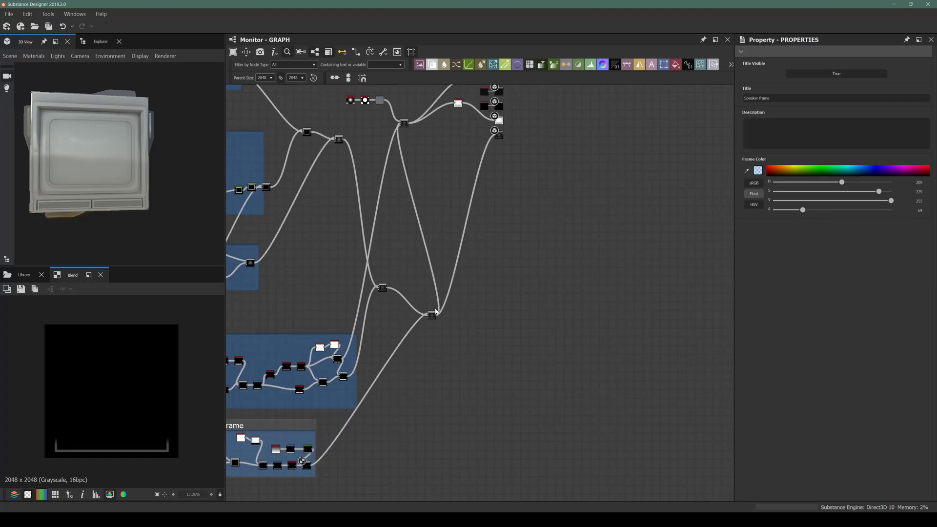
pyautogui.moveTo(431, 316); pyautogui.dragTo(382, 158)
pyautogui.moveTo(405, 123); pyautogui.dragTo(413, 106)
pyautogui.moveTo(426, 122); pyautogui.dragTo(463, 267, button='middle')
pyautogui.moveTo(368, 163); pyautogui.dragTo(596, 280)
pyautogui.moveTo(537, 284); pyautogui.dragTo(606, 465)
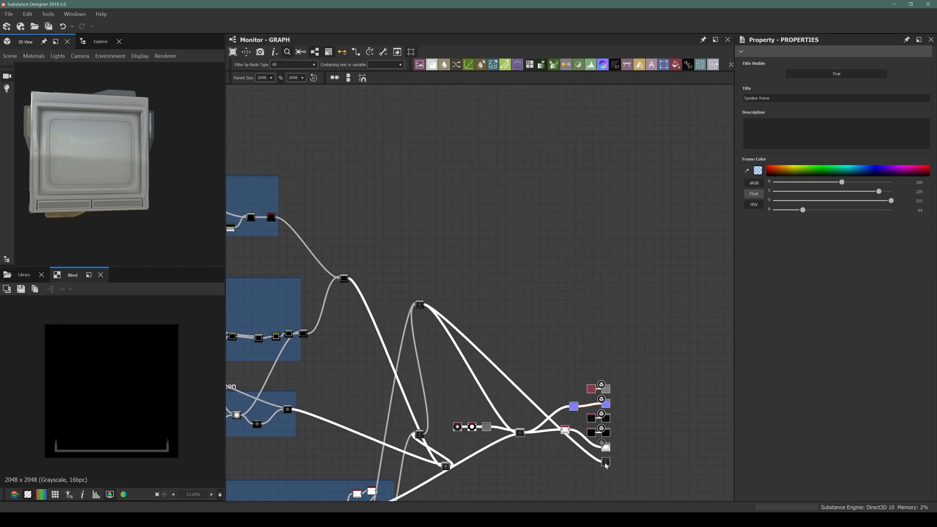
# Arrange the blend nodes that merge the height parts in a descending diagonal leading to the output nodes
pyautogui.click(448, 450)
pyautogui.moveTo(446, 467); pyautogui.dragTo(368, 316)
pyautogui.moveTo(419, 439); pyautogui.dragTo(347, 343, button='middle')
pyautogui.scroll(3, 347, 343)
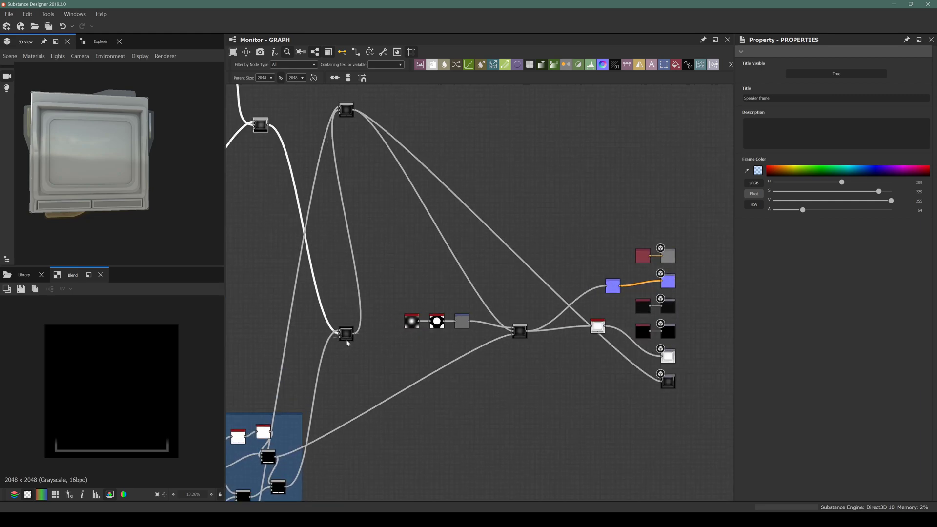
pyautogui.moveTo(349, 337); pyautogui.dragTo(314, 295)
pyautogui.click(337, 107)
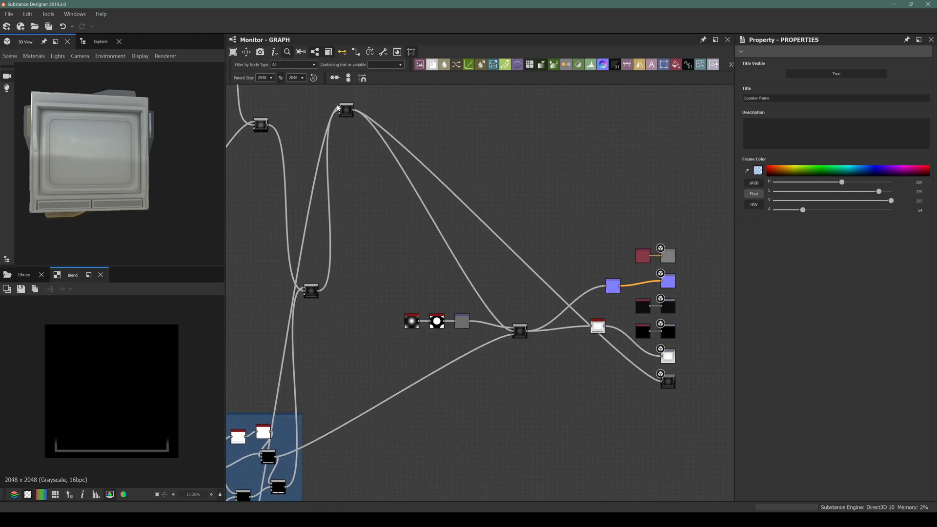
pyautogui.moveTo(351, 114); pyautogui.dragTo(385, 379)
pyautogui.moveTo(296, 326); pyautogui.dragTo(340, 171, button='middle')
pyautogui.scroll(-4, 340, 186)
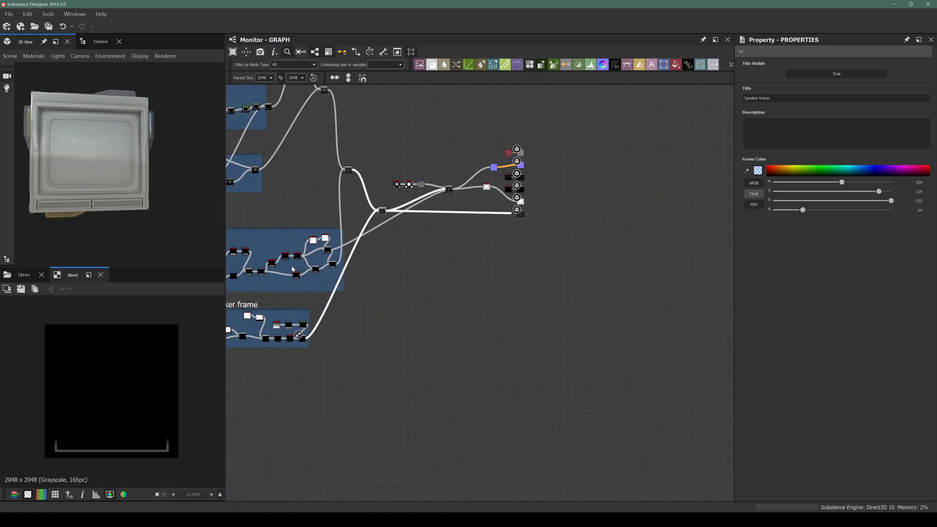
# Line up the Speakers, CRT screen and Speaker frame groups in a compact column beneath the Inner Frame group
pyautogui.moveTo(234, 227); pyautogui.dragTo(413, 283, button='middle')
pyautogui.moveTo(404, 282); pyautogui.dragTo(324, 270)
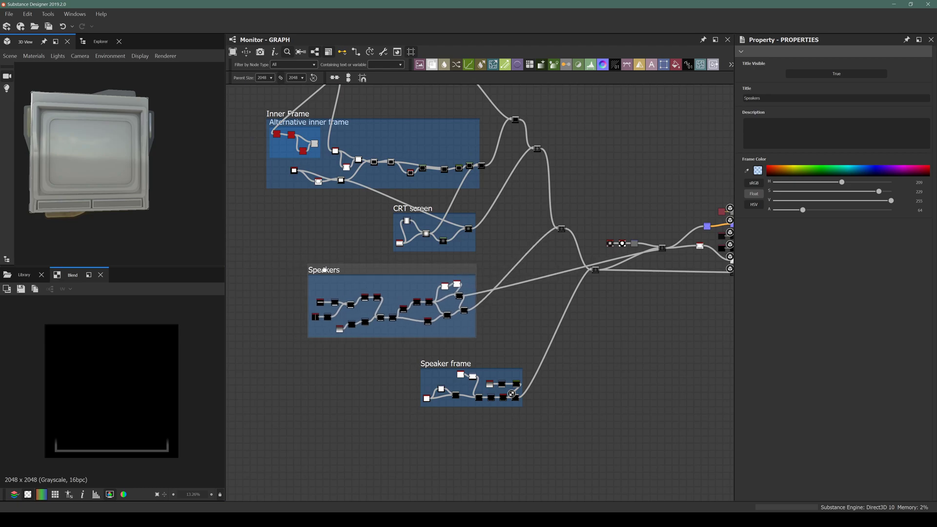
pyautogui.moveTo(407, 211); pyautogui.dragTo(413, 217)
pyautogui.moveTo(525, 386); pyautogui.dragTo(395, 374, button='middle')
pyautogui.moveTo(332, 353); pyautogui.dragTo(272, 338)
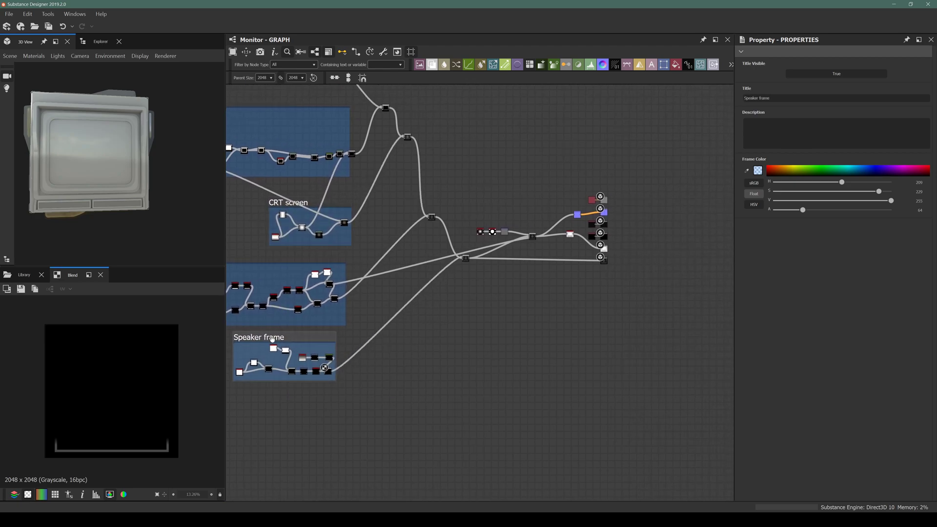
# Move the blend node that adds the speaker grille detail below the direct connection to the height output
pyautogui.moveTo(449, 267); pyautogui.dragTo(387, 286, button='middle')
pyautogui.scroll(5, 460, 263)
pyautogui.moveTo(311, 202); pyautogui.dragTo(465, 207)
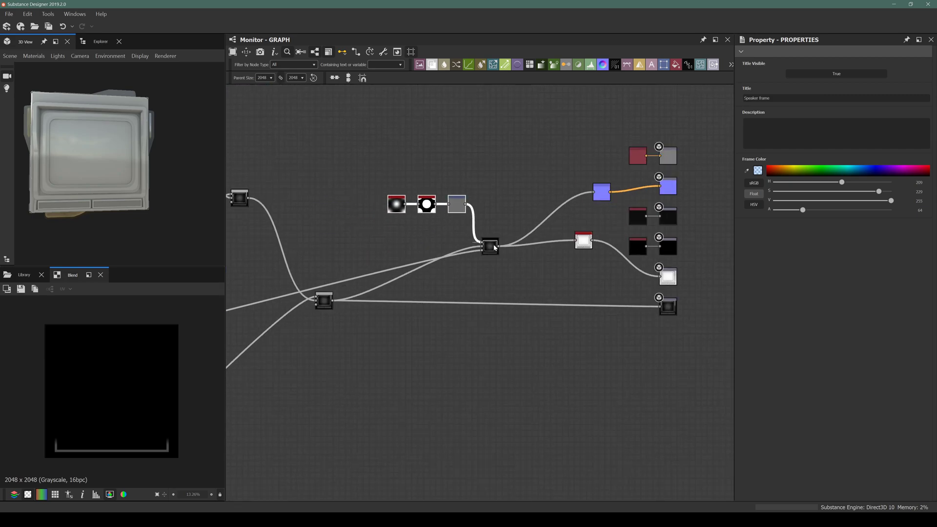
pyautogui.moveTo(484, 240); pyautogui.dragTo(439, 344)
# Frame the three speaker grille pattern nodes, title the frame "Speaker Grills (normal detail)", and place it above their blend node
pyautogui.moveTo(336, 164); pyautogui.dragTo(501, 239)
pyautogui.moveTo(432, 236); pyautogui.dragTo(446, 265, button='middle')
pyautogui.press('space')
pyautogui.write('frame')
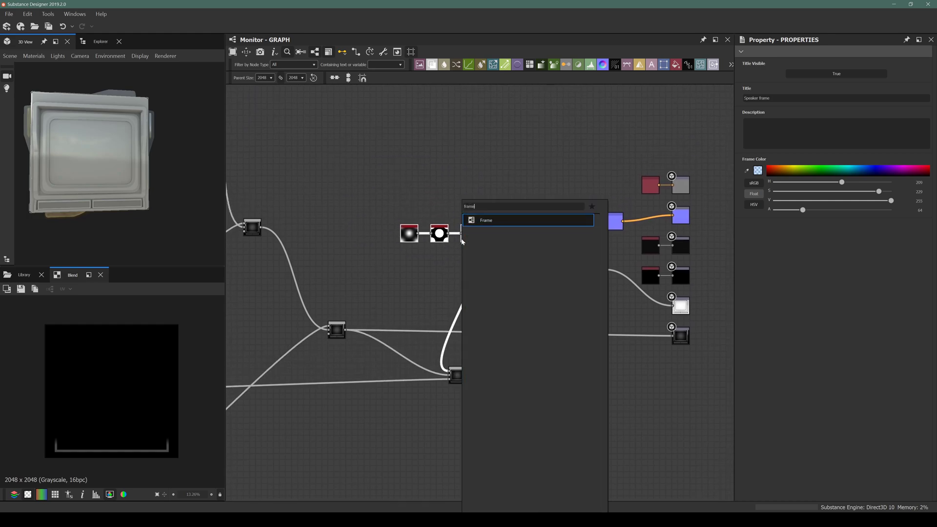
pyautogui.press('Return')
pyautogui.moveTo(396, 218); pyautogui.dragTo(362, 250)
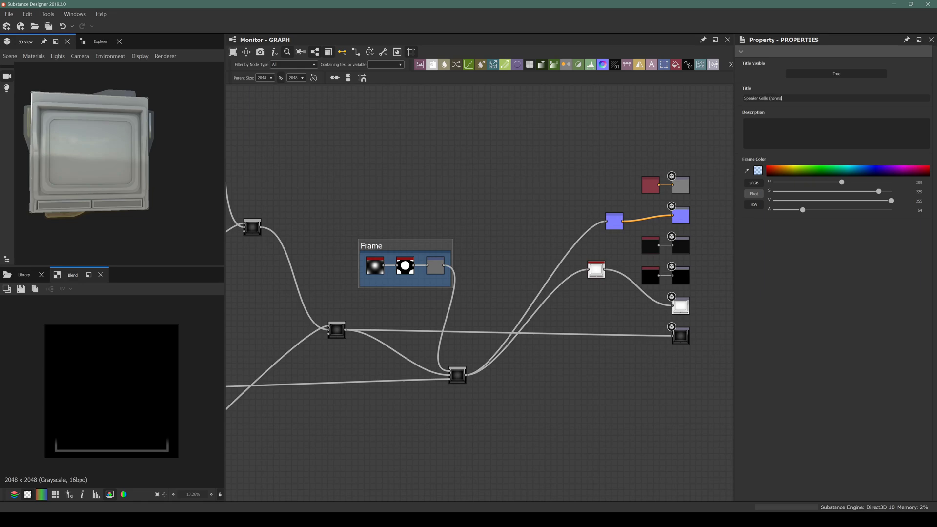
pyautogui.press('Return')
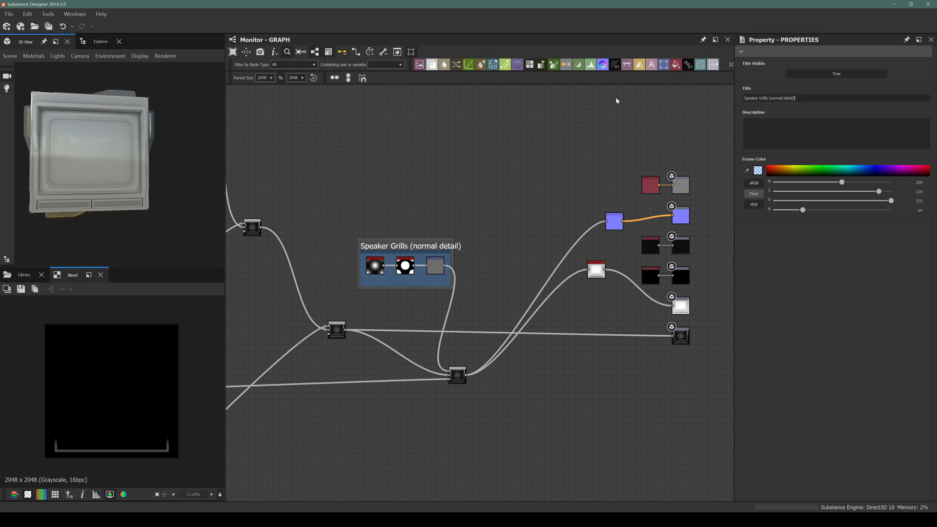
pyautogui.moveTo(393, 252); pyautogui.dragTo(353, 242)
# Examine the monitor model and the overall layout of the framed node groups
pyautogui.scroll(-4, 444, 219)
pyautogui.moveTo(304, 274); pyautogui.dragTo(427, 245, button='middle')
pyautogui.scroll(-4, 427, 246)
pyautogui.moveTo(345, 280); pyautogui.dragTo(365, 332, button='middle')
pyautogui.moveTo(88, 181); pyautogui.dragTo(139, 171)
pyautogui.moveTo(15, 179); pyautogui.dragTo(134, 201)
pyautogui.scroll(6, 167, 209)
pyautogui.scroll(-5, 110, 206)
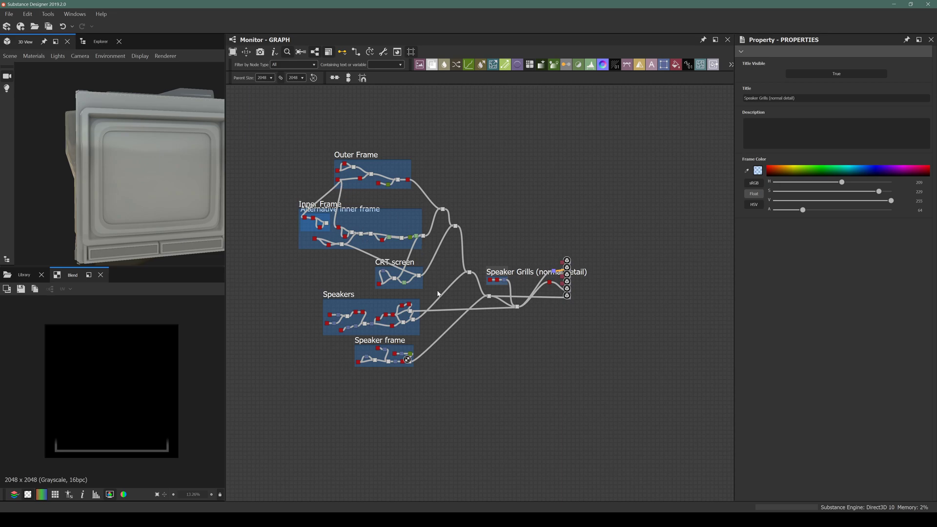
pyautogui.scroll(9, 385, 309)
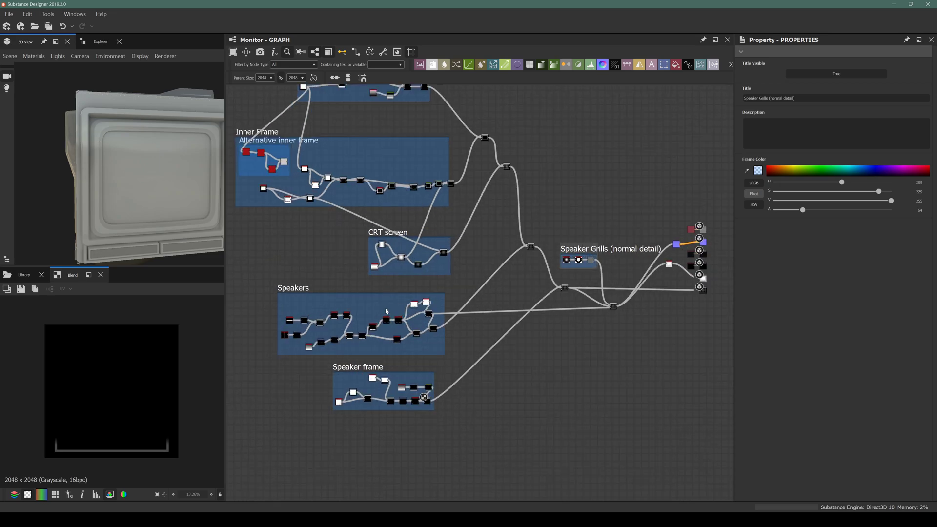
pyautogui.scroll(-1, 424, 345)
pyautogui.moveTo(464, 340); pyautogui.dragTo(522, 330, button='middle')
pyautogui.moveTo(424, 309); pyautogui.dragTo(406, 321, button='middle')
pyautogui.scroll(-5, 405, 321)
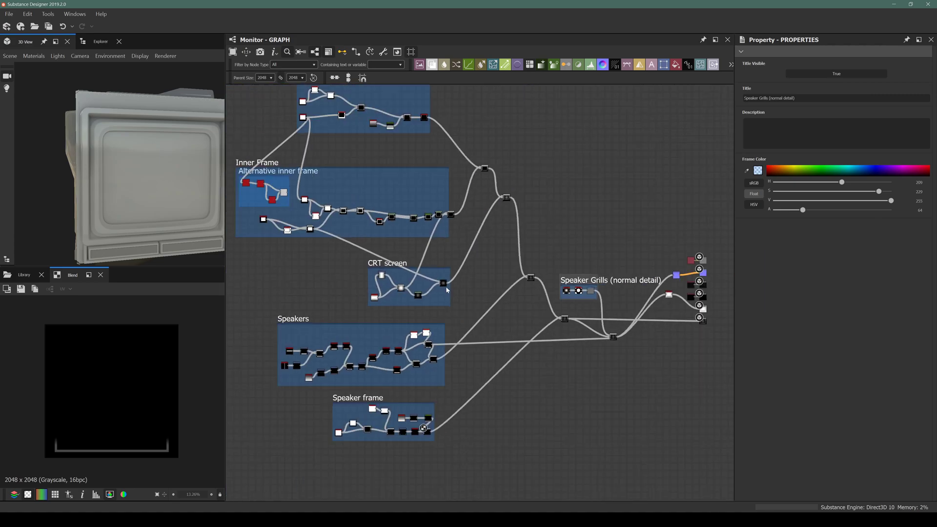
# Widen the Inner Frame group's frame so that it fully encloses the last Blend node of its chain
pyautogui.scroll(5, 388, 191)
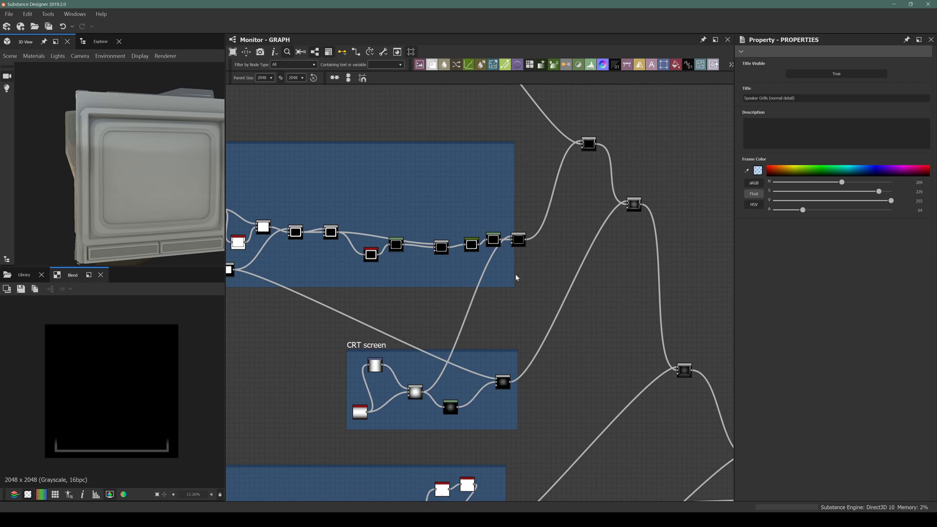
pyautogui.scroll(6, 517, 271)
pyautogui.click(507, 250)
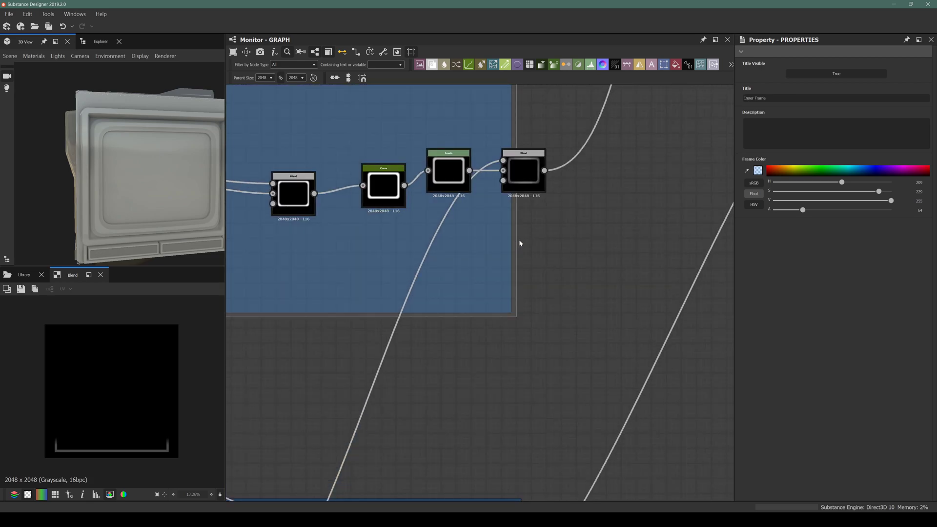
pyautogui.moveTo(509, 242); pyautogui.dragTo(588, 241)
pyautogui.scroll(-6, 525, 318)
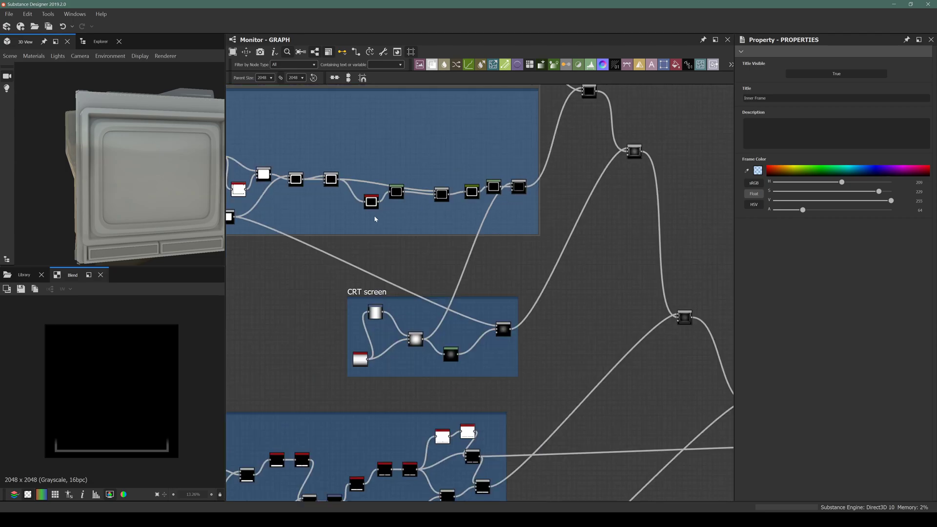
# Examine the monitor model's screen, frame and speaker details from several angles, and check the graph from its part groups to the output nodes
pyautogui.moveTo(167, 160); pyautogui.dragTo(113, 159)
pyautogui.moveTo(176, 219); pyautogui.dragTo(148, 134)
pyautogui.moveTo(101, 203)
pyautogui.mouseDown()
pyautogui.moveTo(73, 227)
pyautogui.moveTo(62, 194)
pyautogui.moveTo(84, 197)
pyautogui.mouseUp()
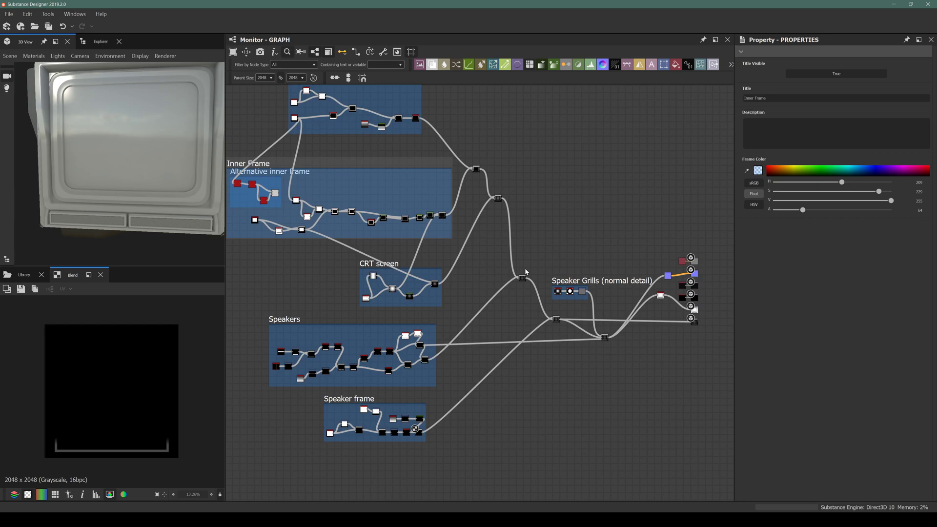
pyautogui.scroll(-2, 525, 269)
pyautogui.moveTo(438, 281); pyautogui.dragTo(388, 314, button='middle')
pyautogui.scroll(5, 490, 291)
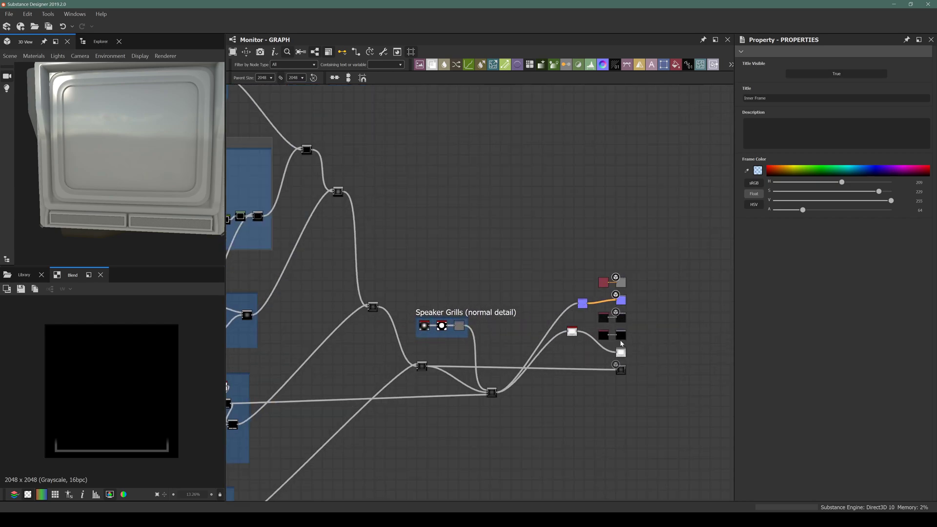
pyautogui.moveTo(84, 162); pyautogui.dragTo(146, 163)
pyautogui.moveTo(511, 239); pyautogui.dragTo(439, 228, button='middle')
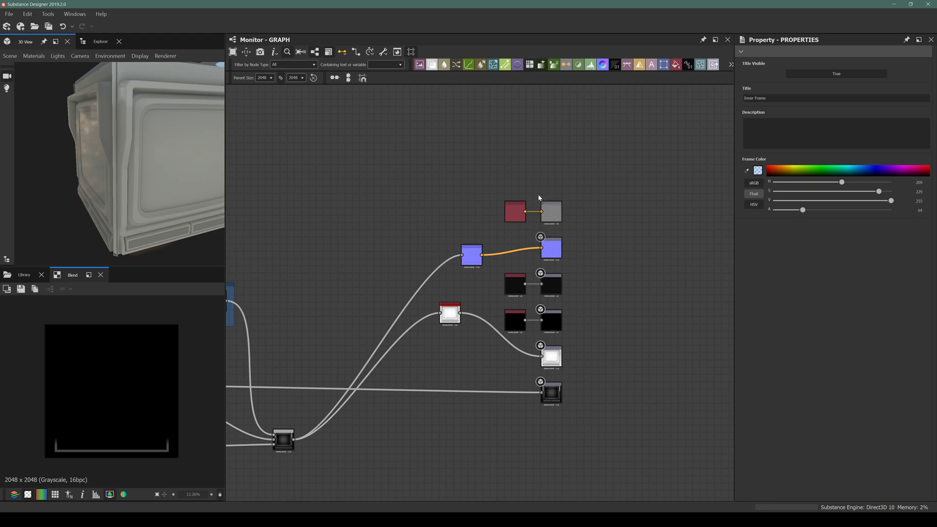
pyautogui.moveTo(535, 184); pyautogui.dragTo(582, 212, button='middle')
pyautogui.moveTo(127, 142); pyautogui.dragTo(125, 96)
pyautogui.moveTo(405, 158); pyautogui.dragTo(504, 195, button='middle')
pyautogui.scroll(-3, 420, 227)
pyautogui.moveTo(420, 226); pyautogui.dragTo(499, 274, button='middle')
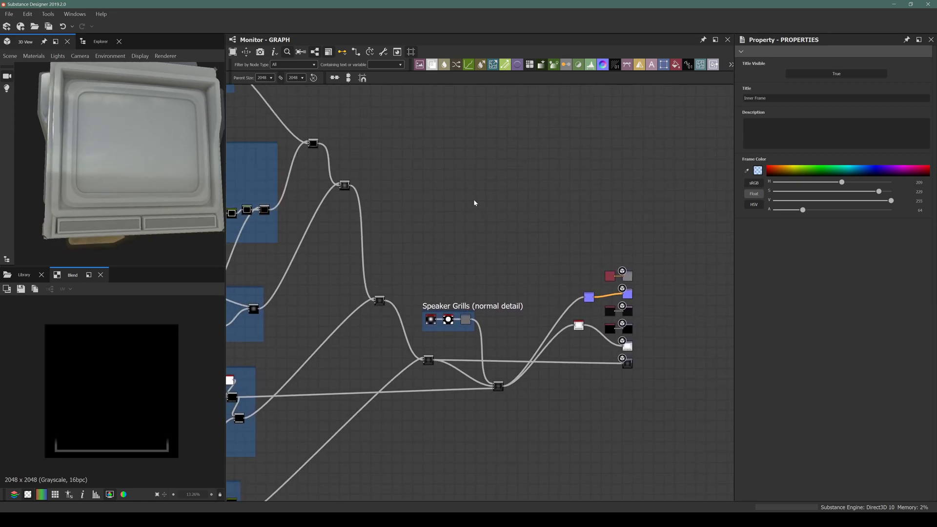
pyautogui.moveTo(195, 156); pyautogui.dragTo(218, 165)
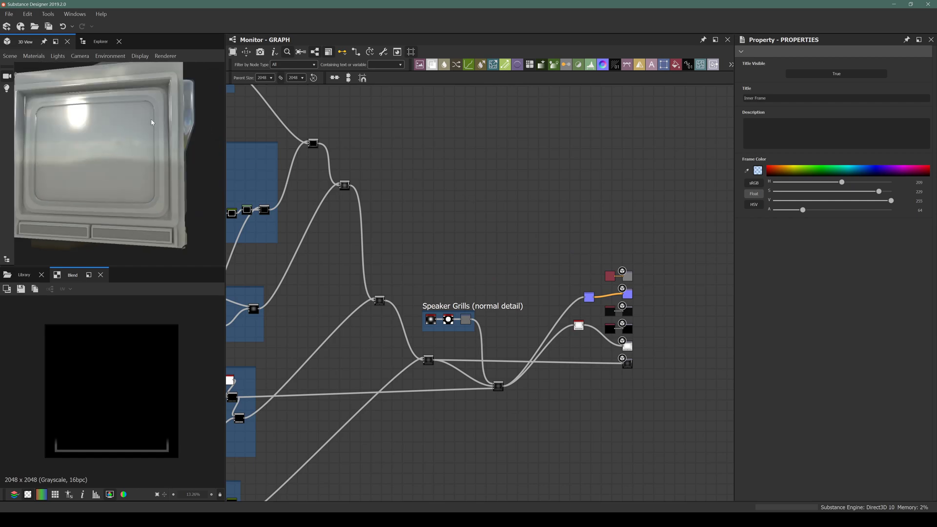
pyautogui.moveTo(435, 258); pyautogui.dragTo(628, 228, button='middle')
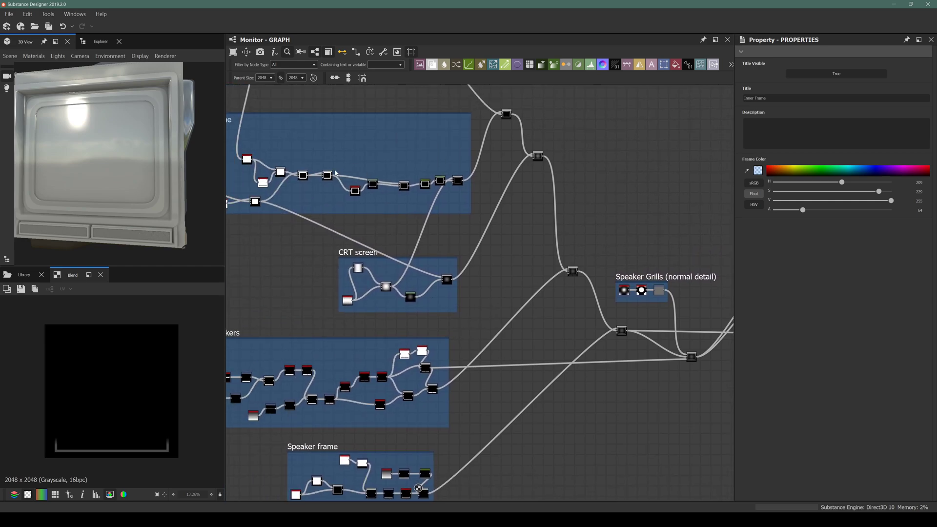
pyautogui.scroll(-3, 340, 342)
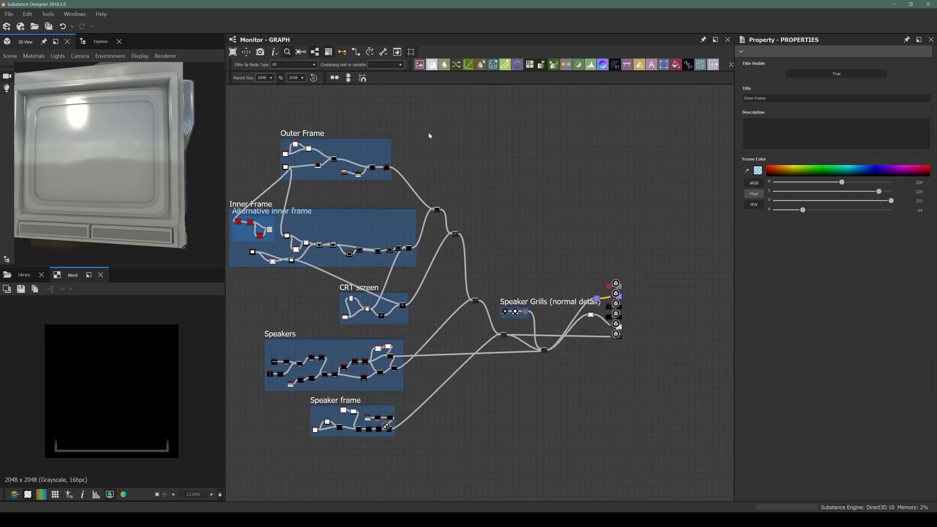
pyautogui.scroll(3, 529, 232)
pyautogui.moveTo(448, 211); pyautogui.dragTo(464, 253, button='middle')
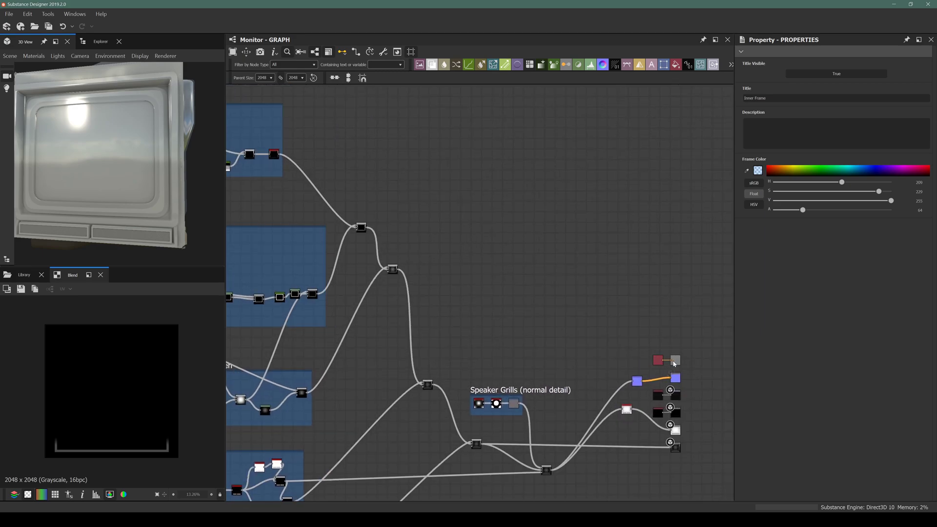
pyautogui.scroll(5, 673, 362)
pyautogui.scroll(-8, 688, 349)
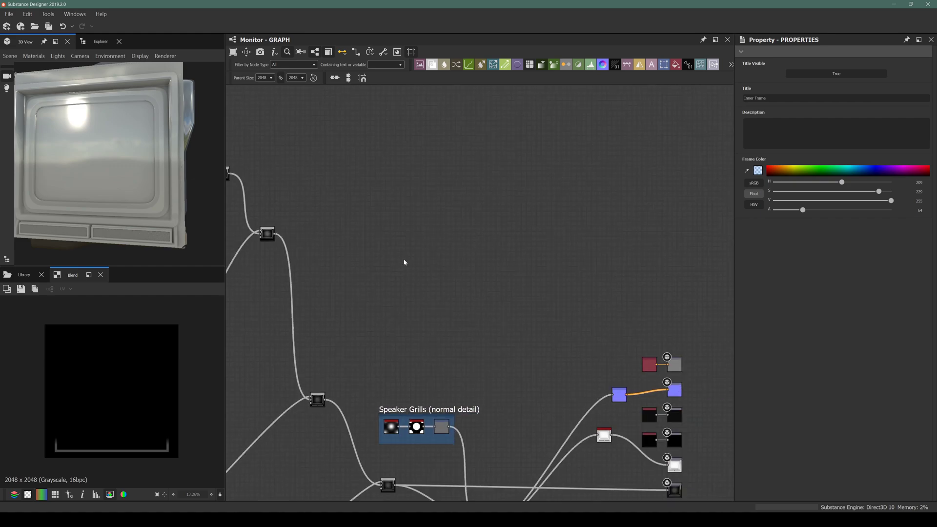
pyautogui.scroll(2, 77, 130)
pyautogui.moveTo(100, 128); pyautogui.dragTo(82, 137)
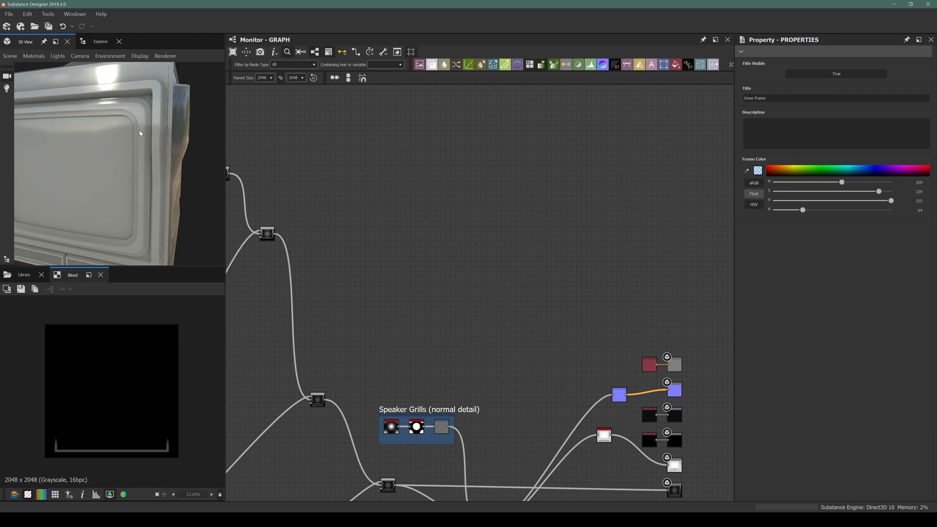
# Add a Uniform Color node in the empty graph area above the output nodes
pyautogui.press('space')
pyautogui.write('un')
pyautogui.press('BackSpace')
pyautogui.write('ni')
pyautogui.press('Return')
pyautogui.scroll(5, 369, 195)
pyautogui.moveTo(369, 195); pyautogui.dragTo(397, 240, button='middle')
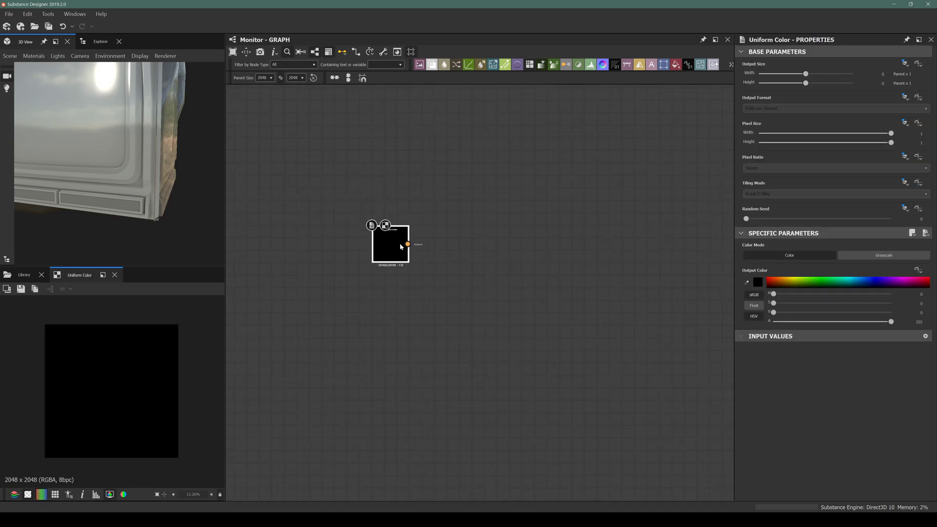
# Set the Uniform Color node's output color to a dark muted yellow, #504c3c
pyautogui.click(758, 282)
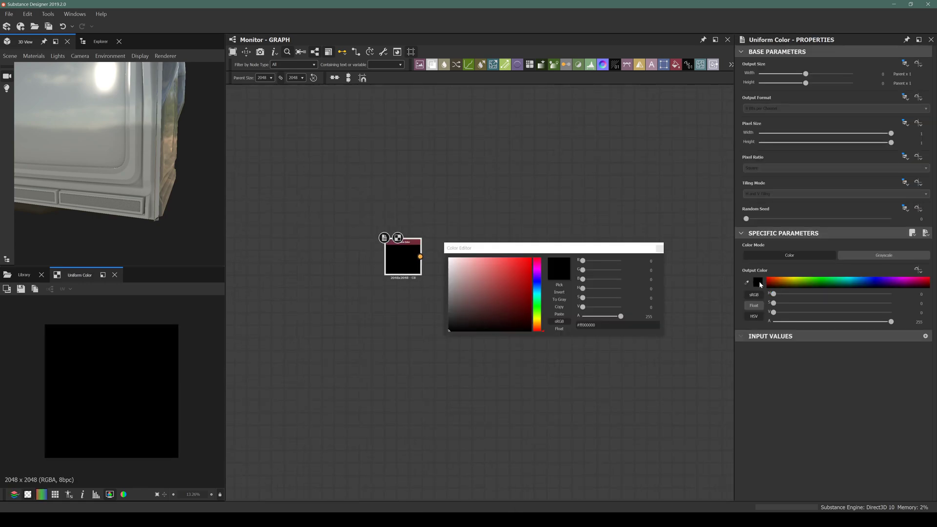
pyautogui.click(490, 275)
pyautogui.moveTo(539, 320); pyautogui.dragTo(536, 322)
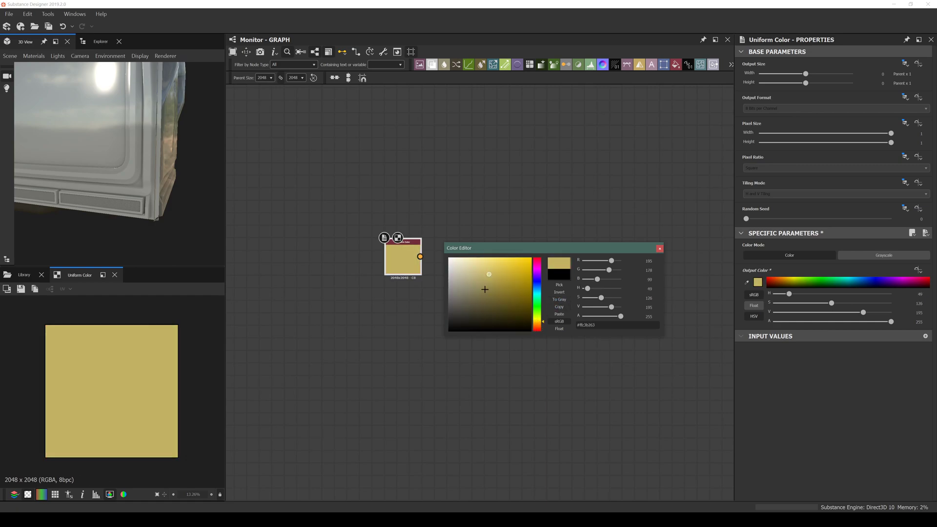
pyautogui.click(469, 309)
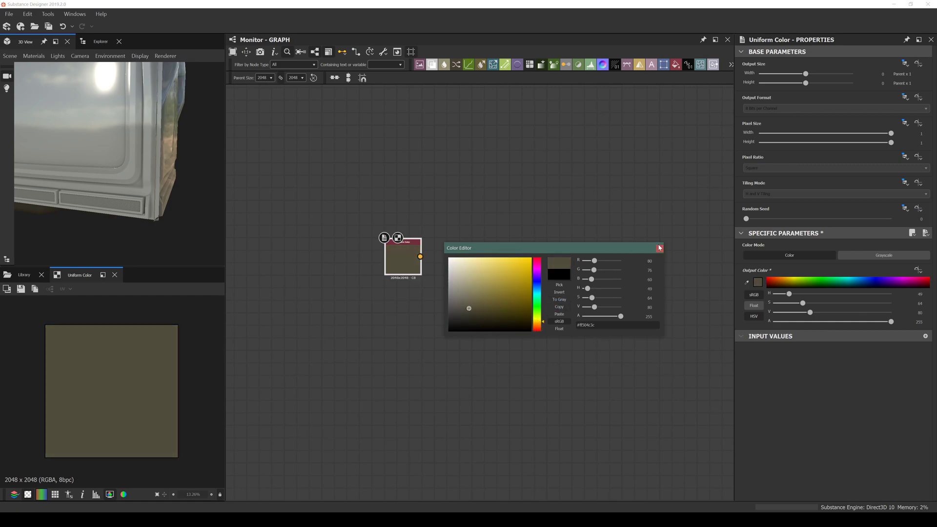
pyautogui.click(659, 248)
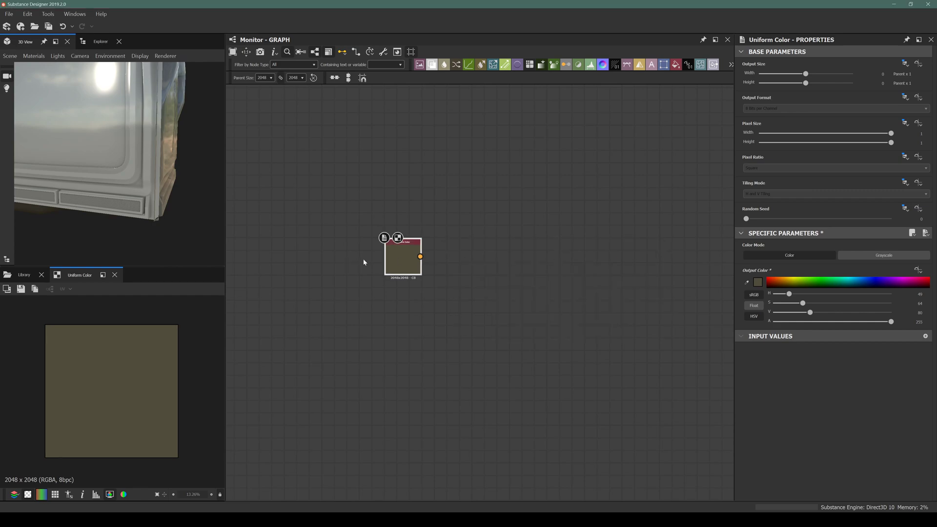
# Duplicate the muted yellow Uniform Color node, lower the copy's color value to 36, and place it beneath the original
pyautogui.hotkey('ctrl', 'd')
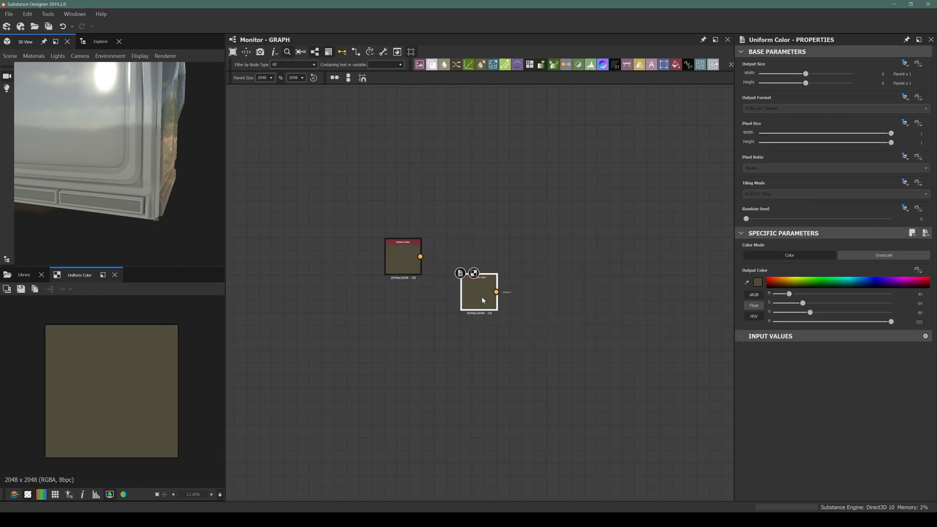
pyautogui.click(758, 283)
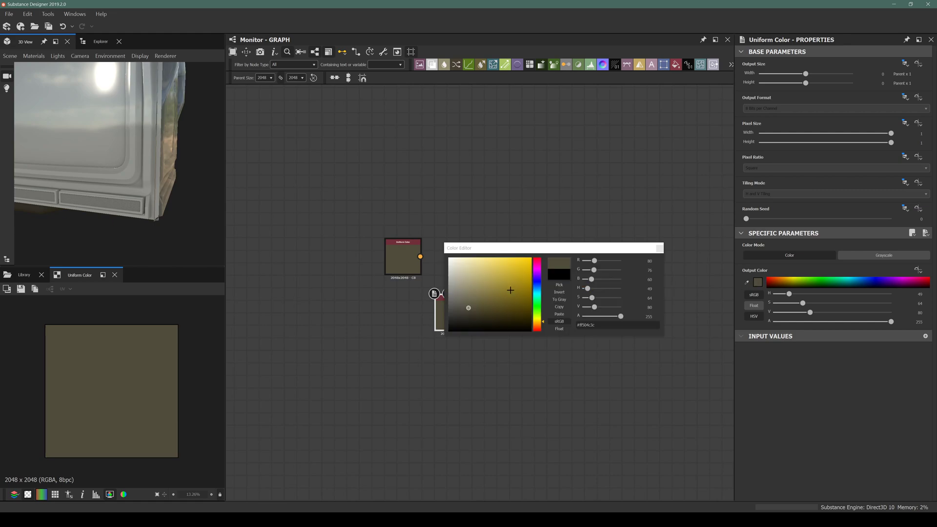
pyautogui.moveTo(595, 307); pyautogui.dragTo(585, 312)
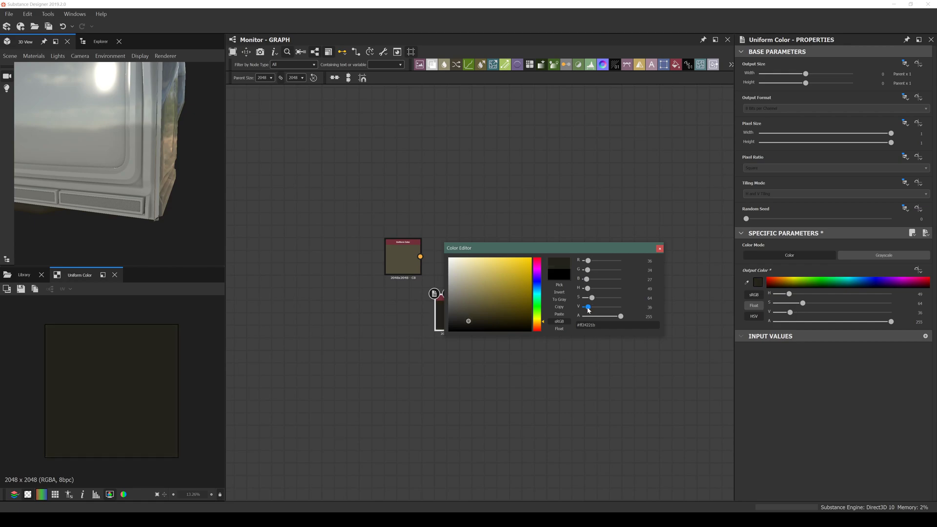
pyautogui.scroll(-2, 404, 298)
pyautogui.scroll(-1, 404, 298)
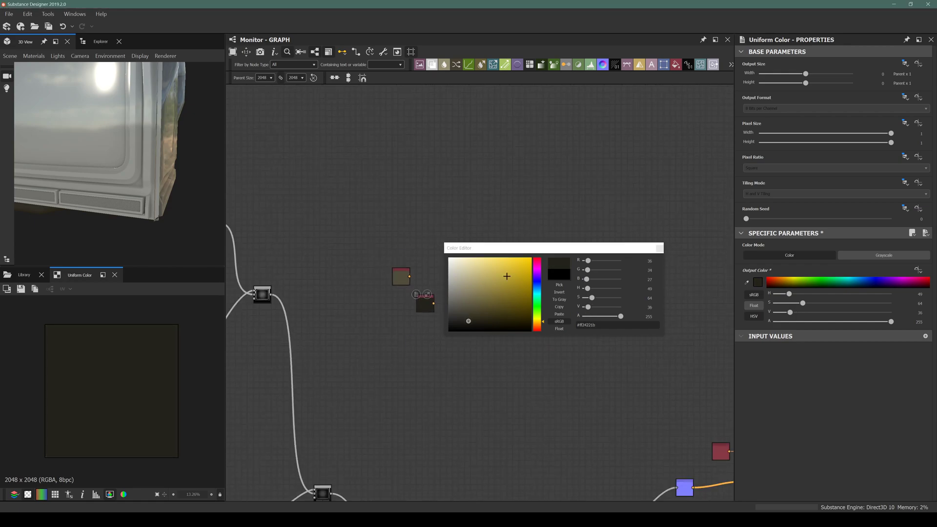
pyautogui.click(659, 248)
pyautogui.moveTo(427, 303); pyautogui.dragTo(397, 300)
# Add a third Uniform Color node beneath the other two and set its color value to 26 for a near-black gray
pyautogui.scroll(2, 399, 288)
pyautogui.moveTo(57, 189); pyautogui.dragTo(92, 198)
pyautogui.moveTo(91, 198); pyautogui.dragTo(195, 202, button='right')
pyautogui.moveTo(140, 234); pyautogui.dragTo(122, 204, button='middle')
pyautogui.click(395, 351)
pyautogui.press('space')
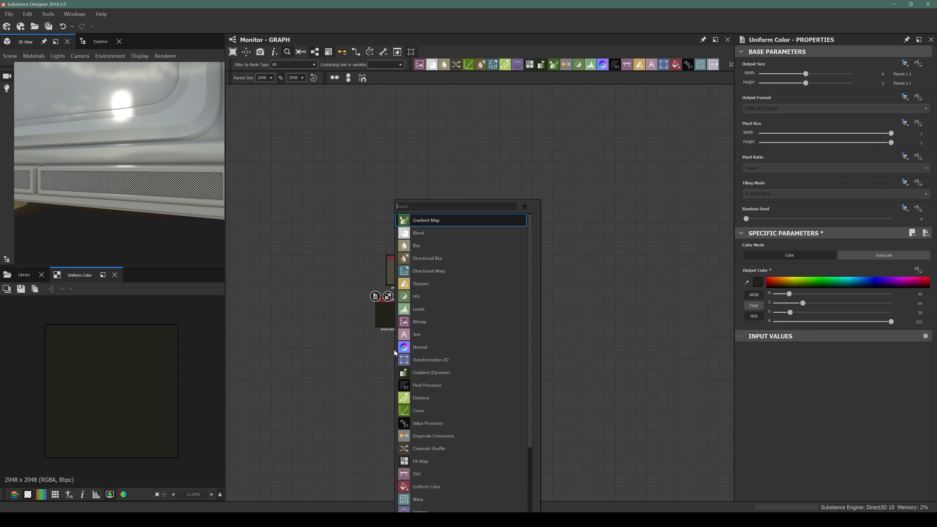
pyautogui.write('uniform')
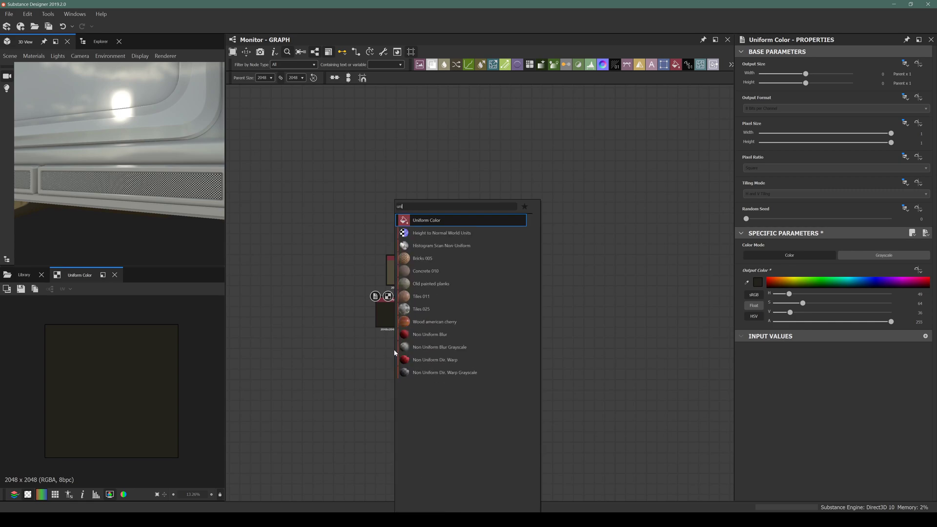
pyautogui.press('Return')
pyautogui.moveTo(774, 312); pyautogui.dragTo(785, 310)
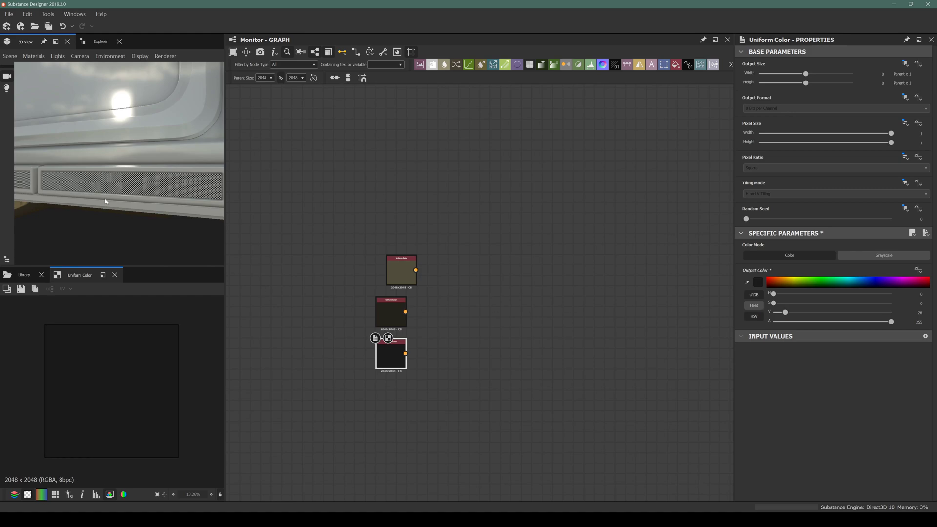
# Space the three Uniform Color nodes apart vertically to leave room for a frame around each
pyautogui.moveTo(400, 280); pyautogui.dragTo(394, 241, button='middle')
pyautogui.moveTo(393, 241); pyautogui.dragTo(419, 198)
pyautogui.moveTo(386, 280); pyautogui.dragTo(404, 250)
pyautogui.moveTo(386, 322); pyautogui.dragTo(405, 331)
pyautogui.moveTo(385, 233); pyautogui.dragTo(378, 295, button='middle')
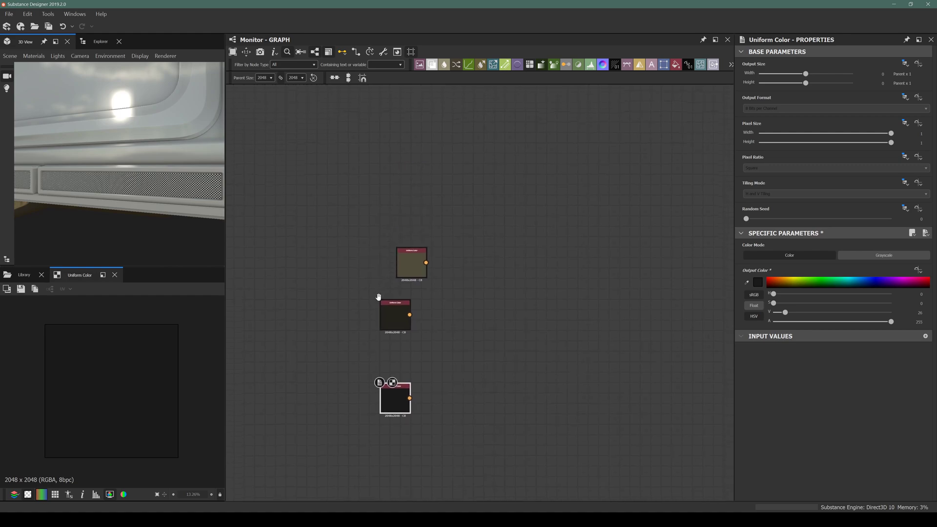
# Move the muted yellow Uniform Color node higher and wrap it in a frame titled "Inner frame"
pyautogui.moveTo(410, 254); pyautogui.dragTo(373, 203)
pyautogui.press('space')
pyautogui.write('frame')
pyautogui.press('Return')
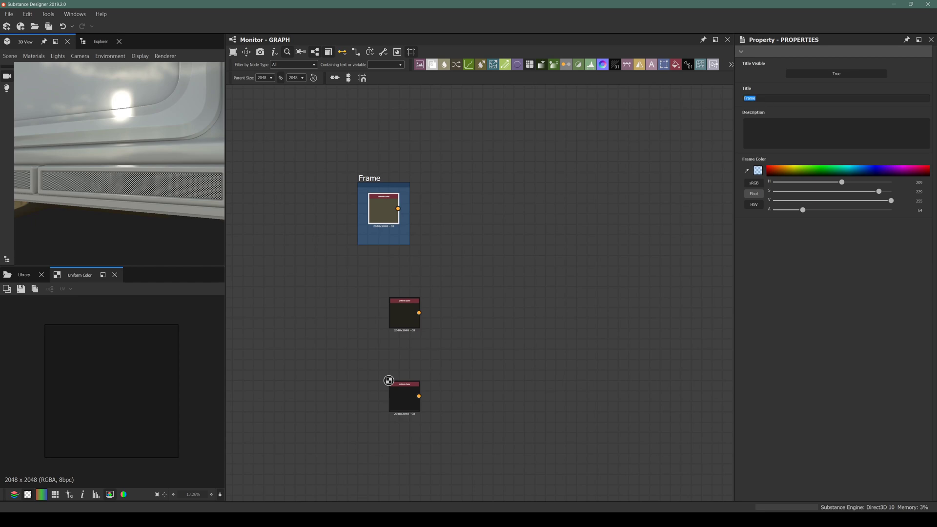
pyautogui.write('Inf')
pyautogui.write('ram')
pyautogui.write('n')
pyautogui.press('Return')
# Align the dark yellow Uniform Color node under the Inner frame group and wrap it in a frame titled "Outer frame"
pyautogui.moveTo(399, 313); pyautogui.dragTo(388, 302)
pyautogui.press('space')
pyautogui.write('frame')
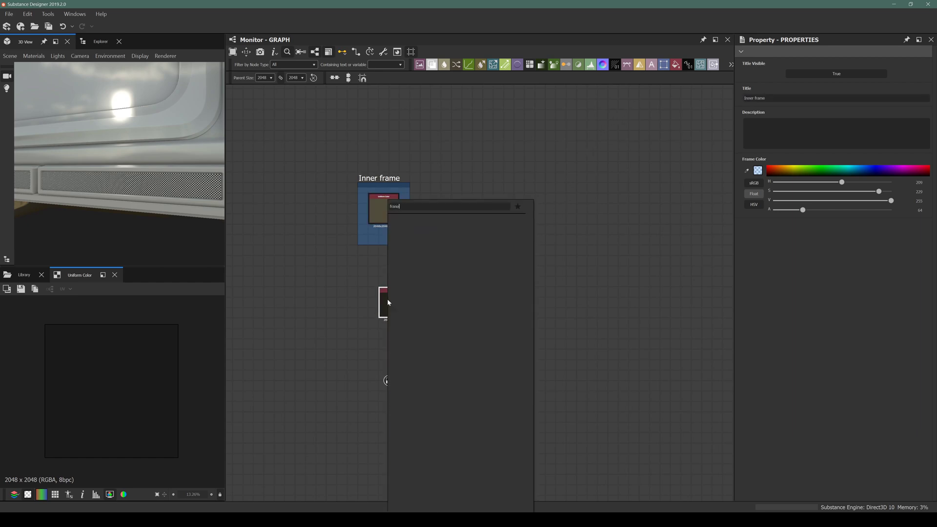
pyautogui.press('Return')
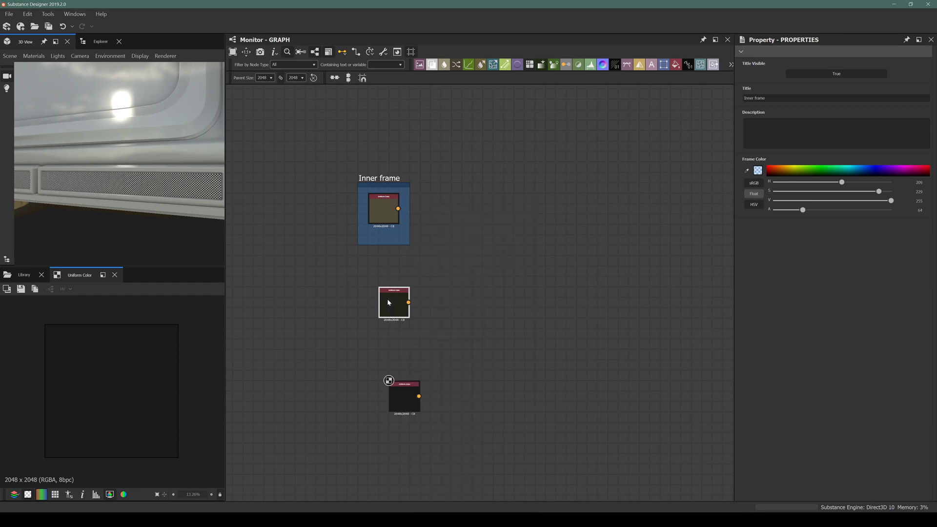
pyautogui.doubleClick(751, 98)
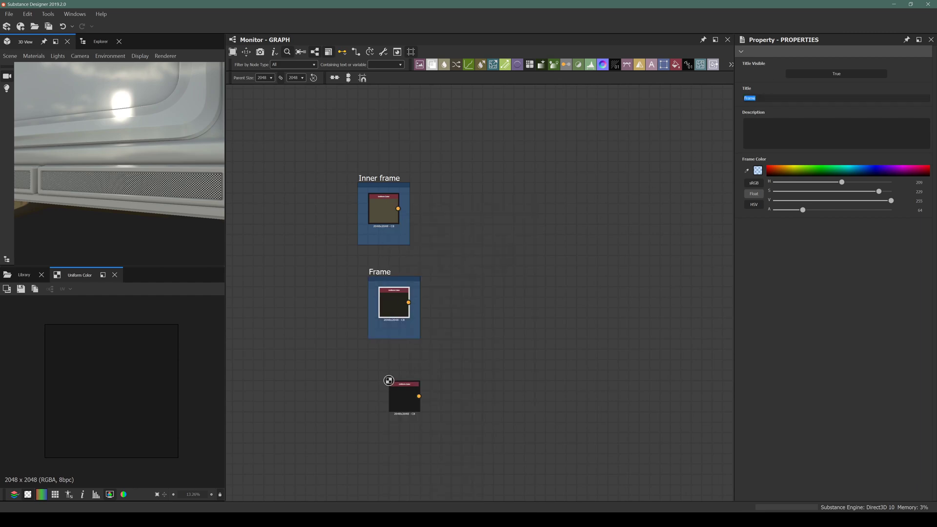
pyautogui.write('Outer frame')
pyautogui.press('Return')
# Wrap the near-black Uniform Color node in a frame titled "Speaker frame"
pyautogui.click(400, 397)
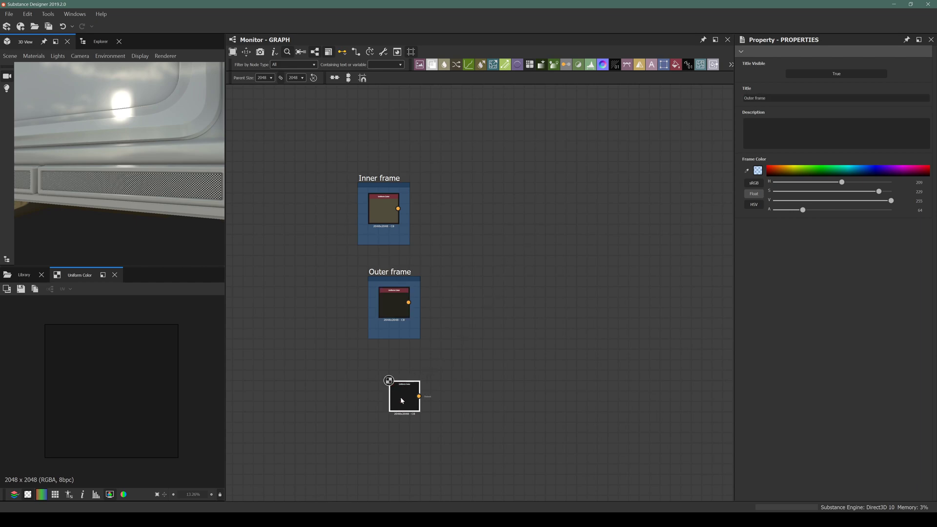
pyautogui.press('space')
pyautogui.write('fra')
pyautogui.press('Return')
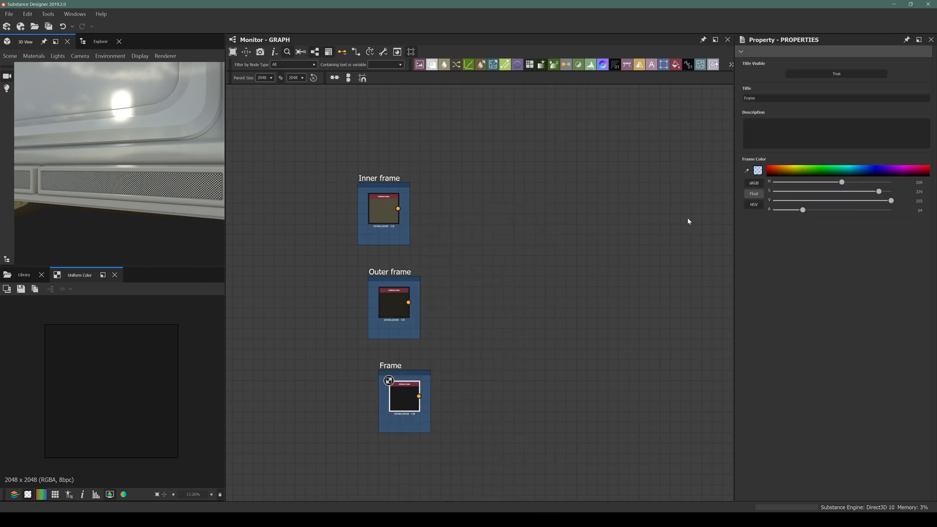
pyautogui.hotkey('ctrl', 'a')
pyautogui.write('Speaker frame')
pyautogui.press('Return')
# Align the Speaker frame group under Outer frame and duplicate both its frame and its Uniform Color node beside the column
pyautogui.moveTo(396, 367)
pyautogui.mouseDown()
pyautogui.moveTo(369, 352)
pyautogui.moveTo(385, 364)
pyautogui.mouseUp()
pyautogui.hotkey('ctrl', 'c')
pyautogui.hotkey('ctrl', 'v')
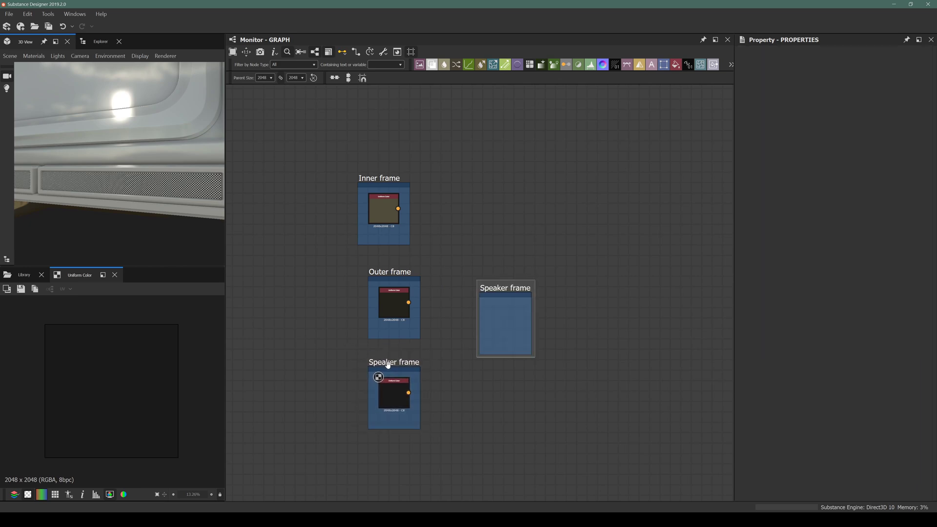
pyautogui.click(397, 392)
pyautogui.moveTo(398, 397); pyautogui.dragTo(507, 324)
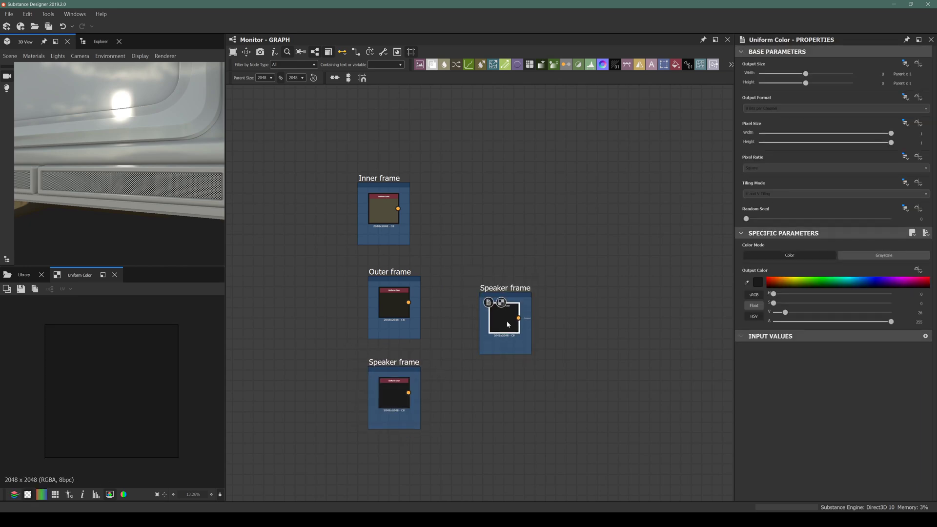
# Retitle the duplicated frame "Speaker grills" and place it directly beneath the Speaker frame group
pyautogui.click(513, 287)
pyautogui.doubleClick(764, 98)
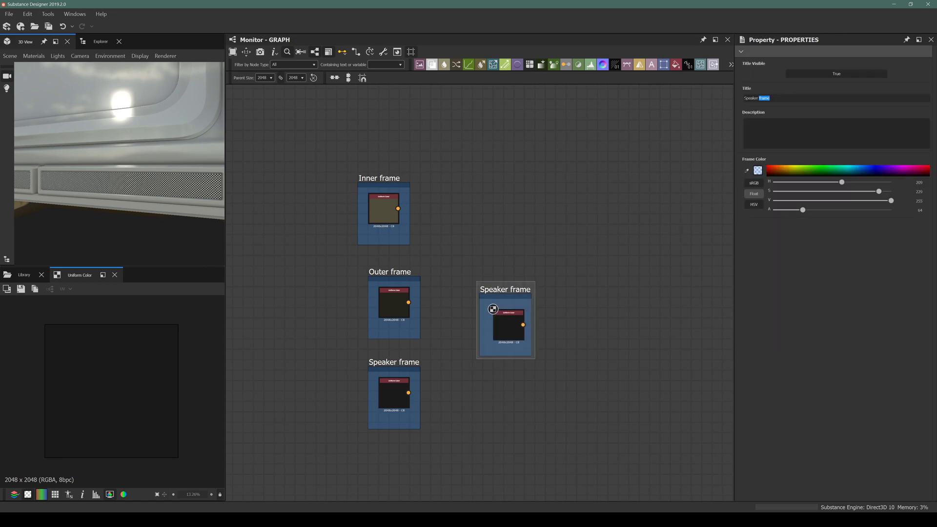
pyautogui.write('gri')
pyautogui.press('Return')
pyautogui.moveTo(504, 289); pyautogui.dragTo(395, 434)
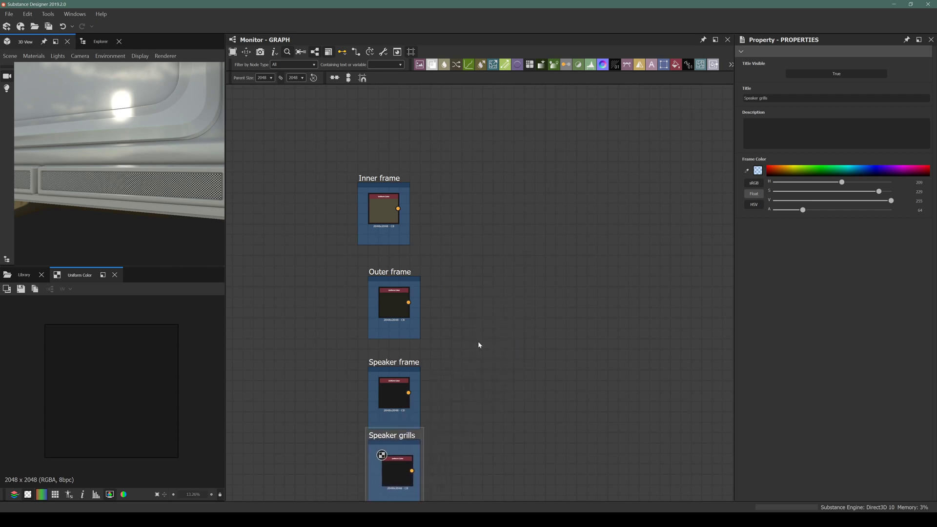
# Add an empty frame titled "screen (turned off)," beside the column and enlarge it to fit a node
pyautogui.press('space')
pyautogui.write('frame')
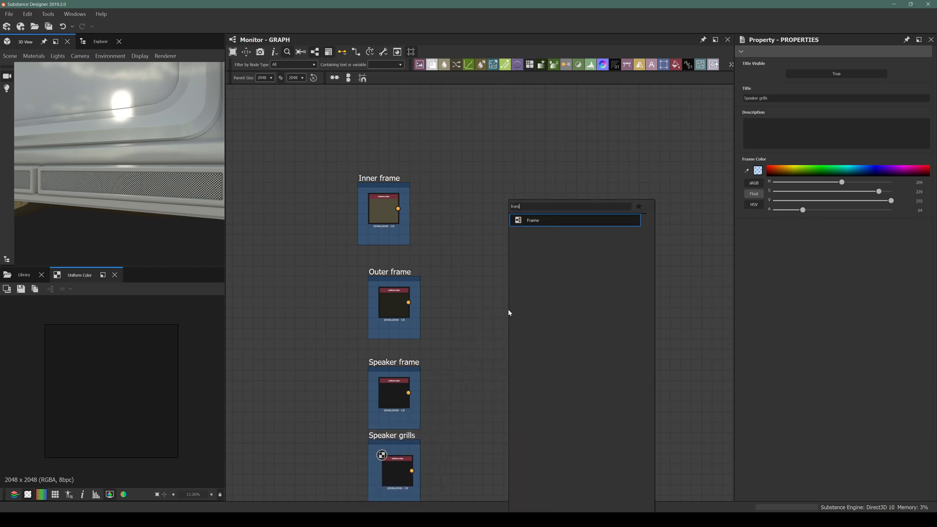
pyautogui.press('Return')
pyautogui.click(783, 98)
pyautogui.write('s')
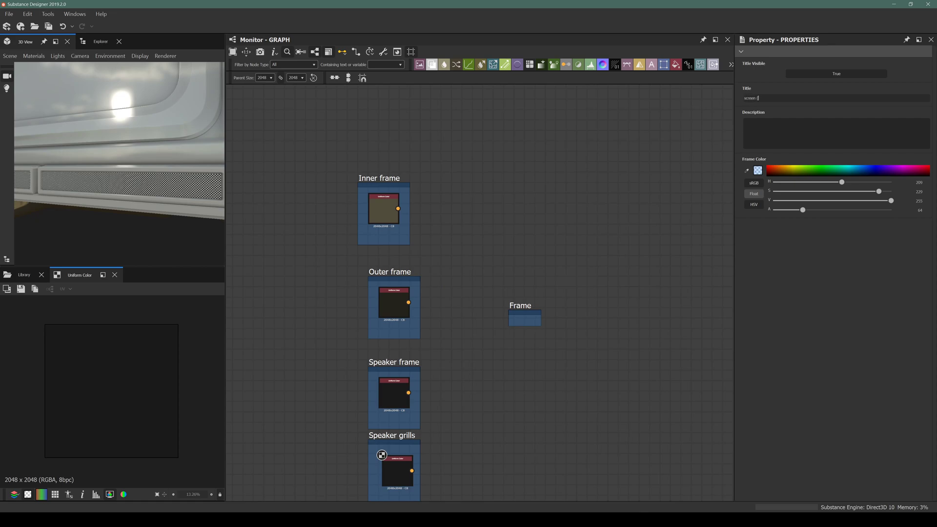
pyautogui.write('creen (turn')
pyautogui.press('Return')
pyautogui.moveTo(520, 324); pyautogui.dragTo(573, 332)
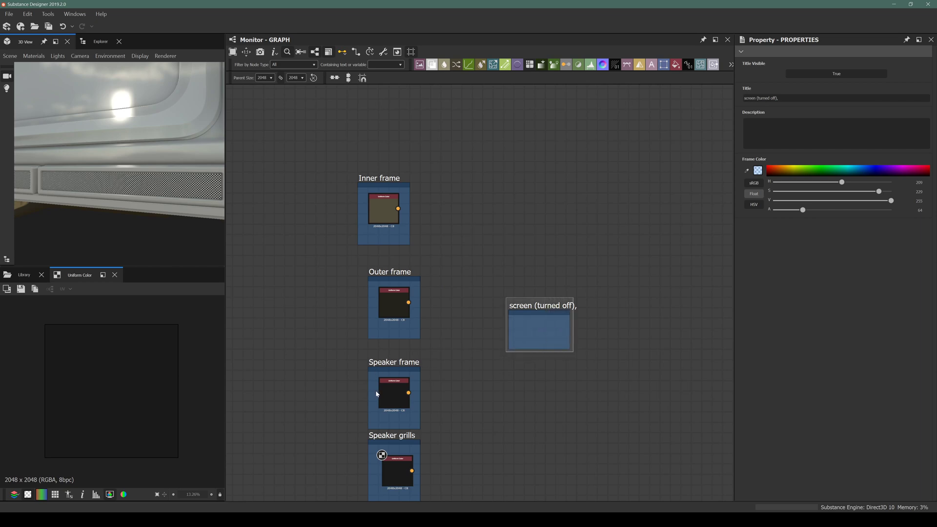
# Copy the Speaker frame's Uniform Color node into the screen frame and set the copy's color value to 62
pyautogui.click(391, 392)
pyautogui.hotkey('ctrl', 'c')
pyautogui.hotkey('ctrl', 'v')
pyautogui.moveTo(485, 306); pyautogui.dragTo(545, 343)
pyautogui.moveTo(784, 312); pyautogui.dragTo(803, 316)
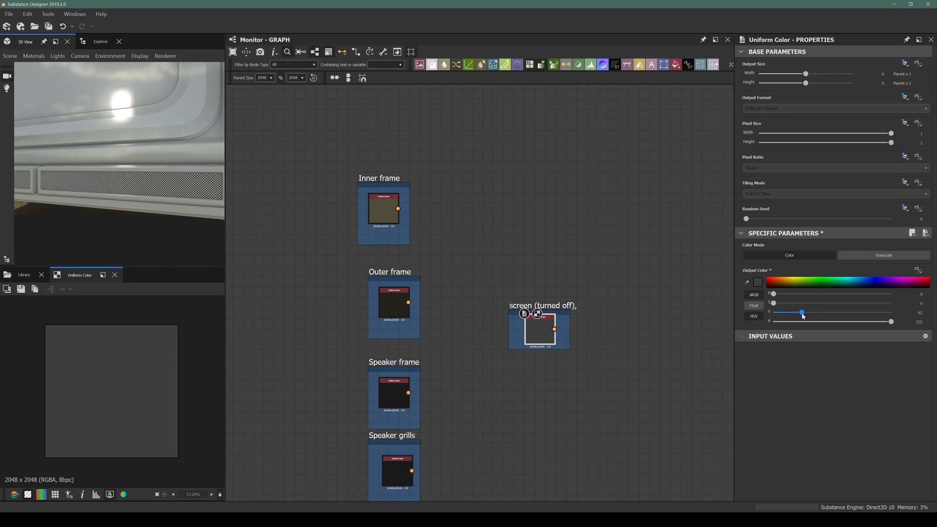
# Tint the screen frame's Uniform Color node to a slightly greenish dark gray
pyautogui.moveTo(541, 307); pyautogui.dragTo(528, 290)
pyautogui.scroll(-4, 507, 277)
pyautogui.scroll(4, 528, 293)
pyautogui.click(536, 288)
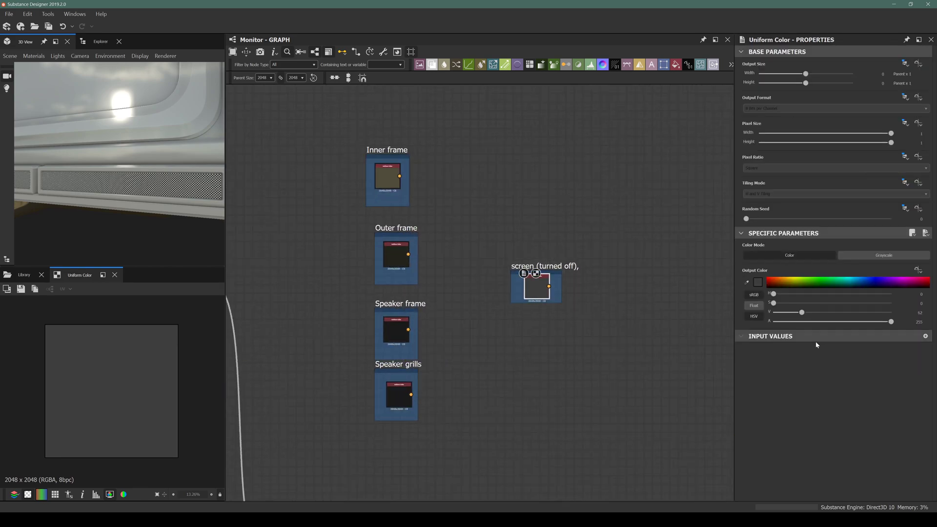
pyautogui.click(759, 285)
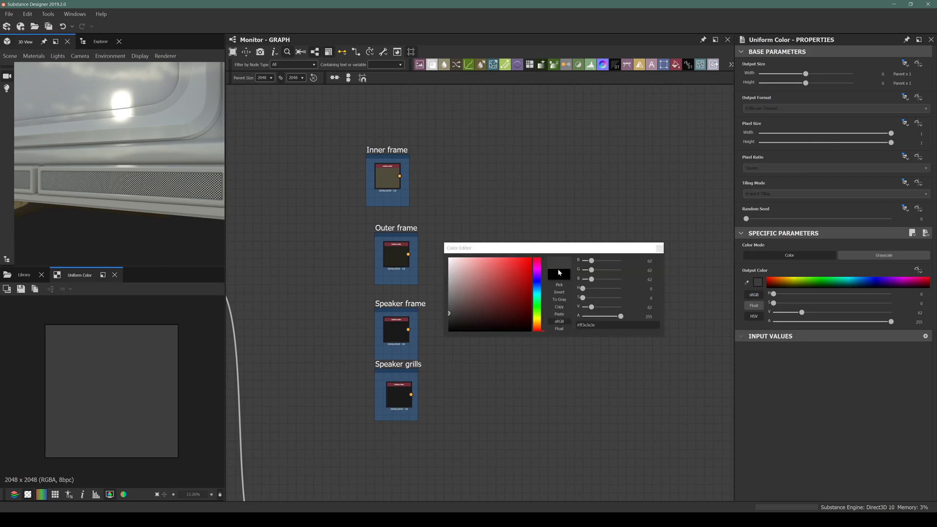
pyautogui.click(538, 311)
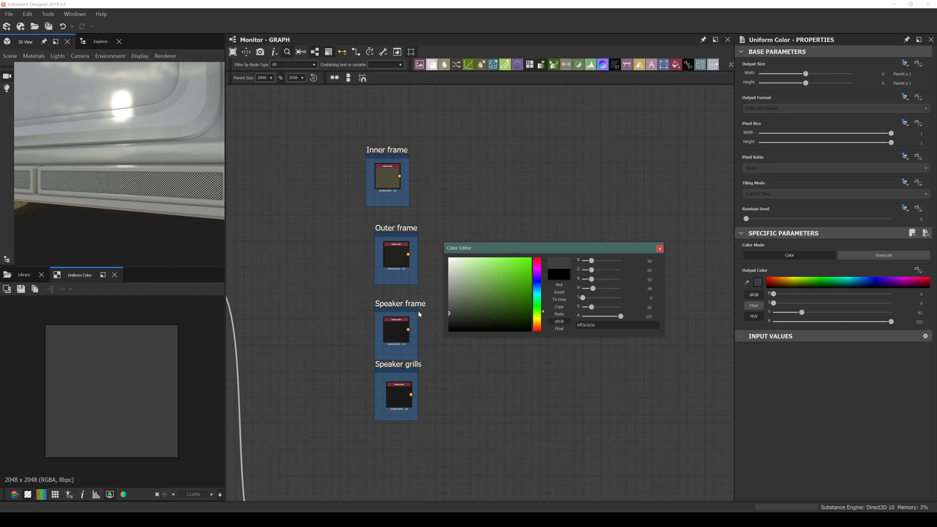
pyautogui.click(456, 313)
pyautogui.click(659, 248)
# Move the "screen (turned off)," frame with its color node beneath the Speaker grills group
pyautogui.scroll(-3, 505, 260)
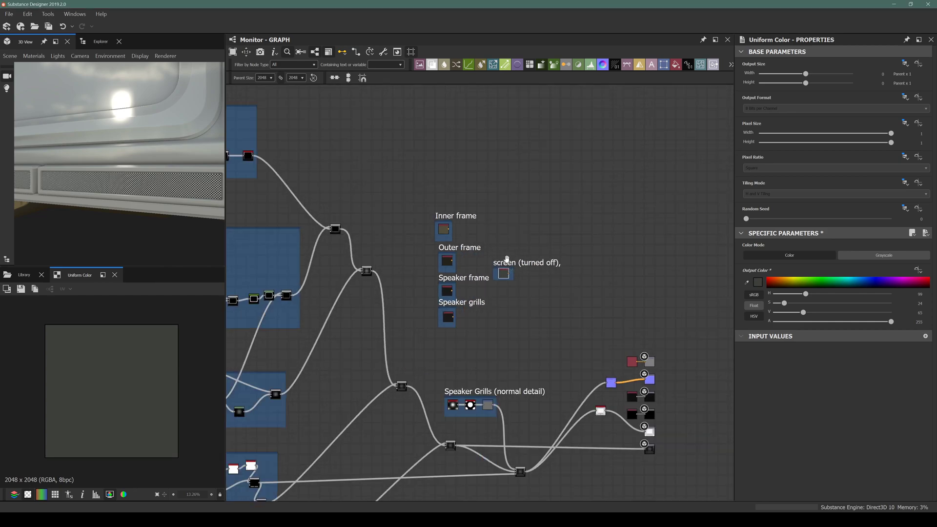
pyautogui.scroll(2, 507, 259)
pyautogui.moveTo(517, 268); pyautogui.dragTo(437, 370)
pyautogui.scroll(-3, 125, 192)
pyautogui.moveTo(125, 192); pyautogui.dragTo(134, 223)
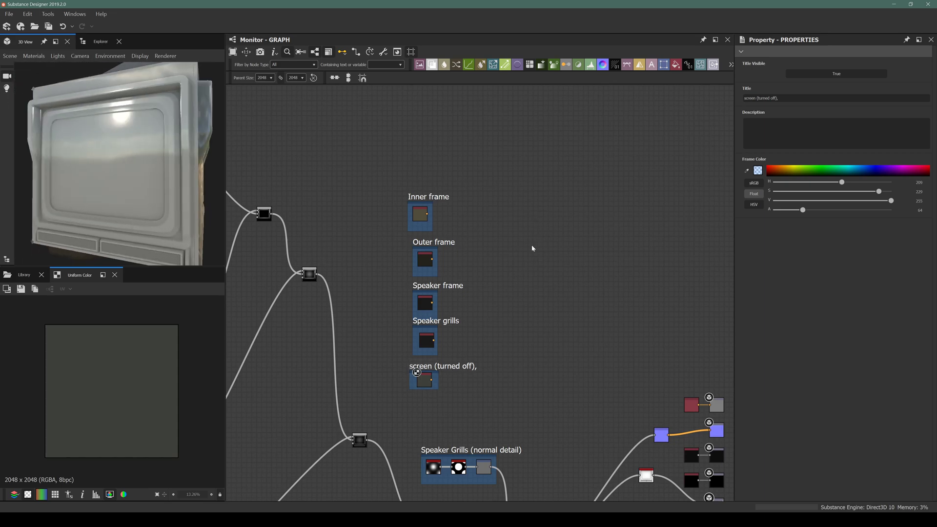
# Add a Blend node beside the color frames and connect the Outer frame's Uniform Color to its background input
pyautogui.press('space')
pyautogui.write('blend')
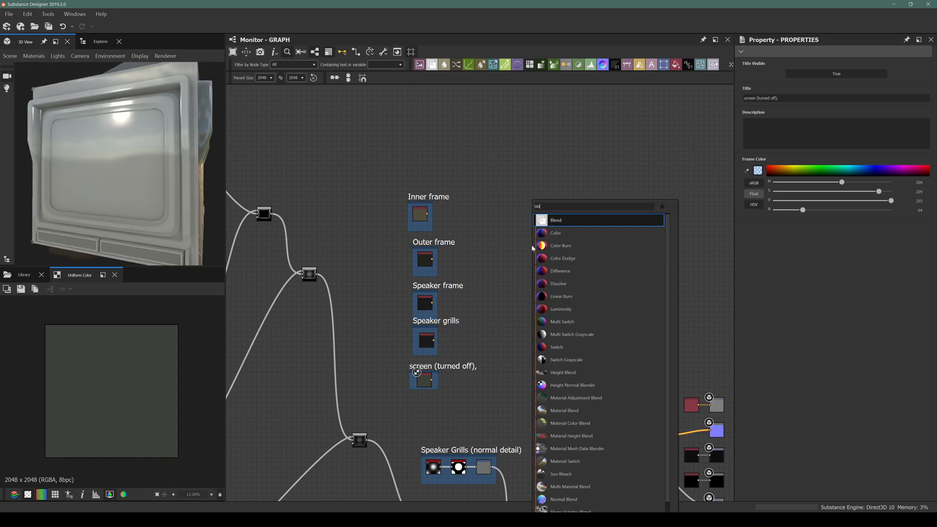
pyautogui.press('Return')
pyautogui.scroll(4, 532, 247)
pyautogui.moveTo(405, 245); pyautogui.dragTo(454, 254, button='middle')
pyautogui.moveTo(580, 256); pyautogui.dragTo(533, 256)
pyautogui.scroll(3, 353, 256)
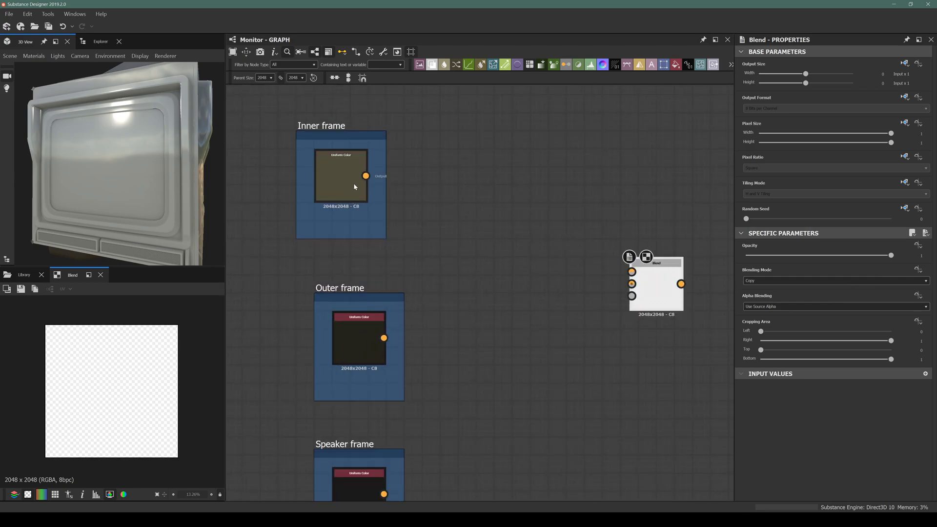
pyautogui.moveTo(100, 188); pyautogui.dragTo(159, 183)
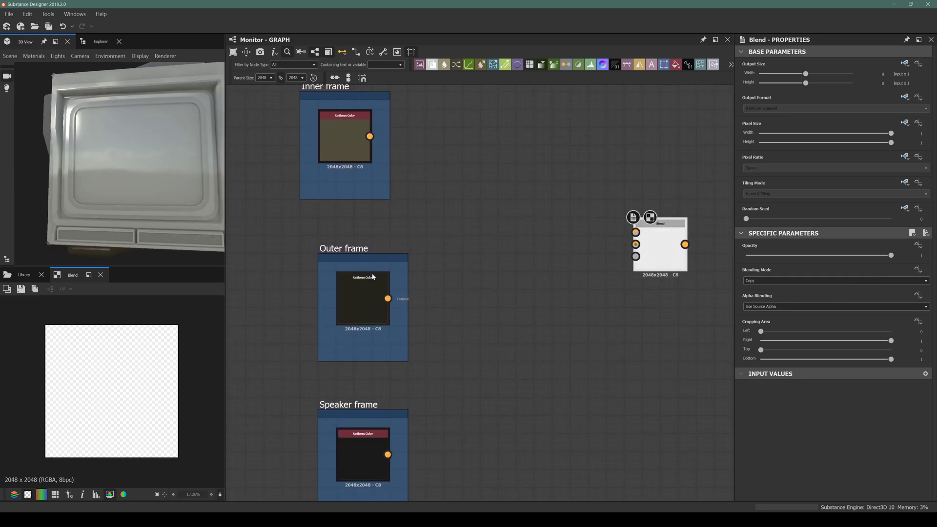
pyautogui.moveTo(388, 298); pyautogui.dragTo(637, 244)
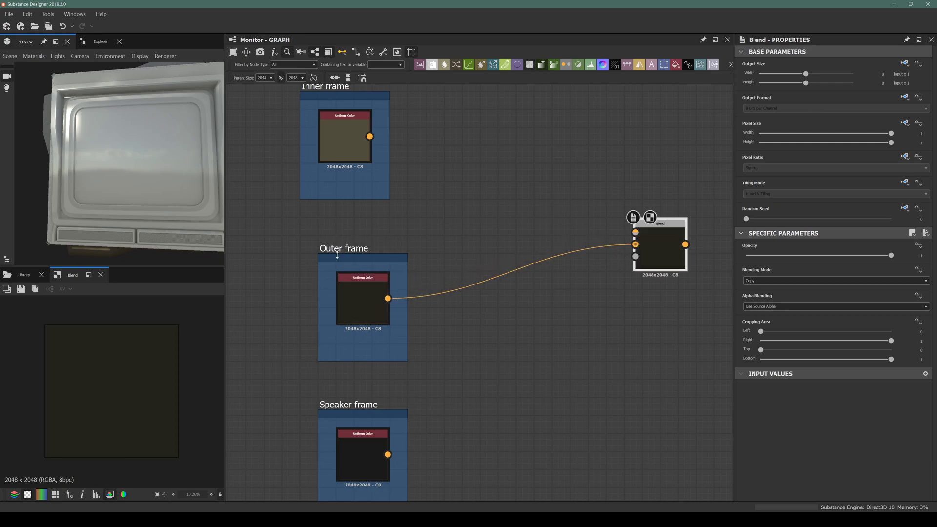
# Connect the Inner frame's Uniform Color to the Blend node's foreground input
pyautogui.moveTo(153, 195); pyautogui.dragTo(124, 186)
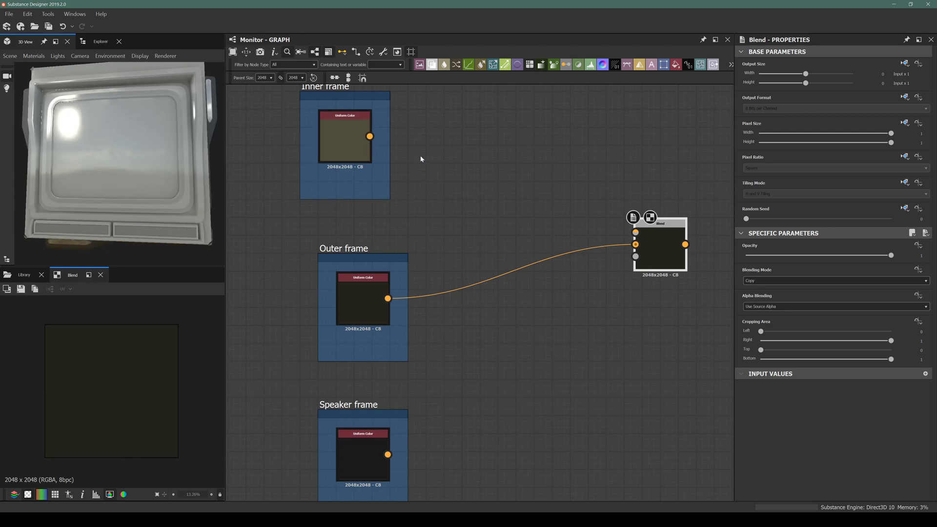
pyautogui.moveTo(370, 137); pyautogui.dragTo(635, 232)
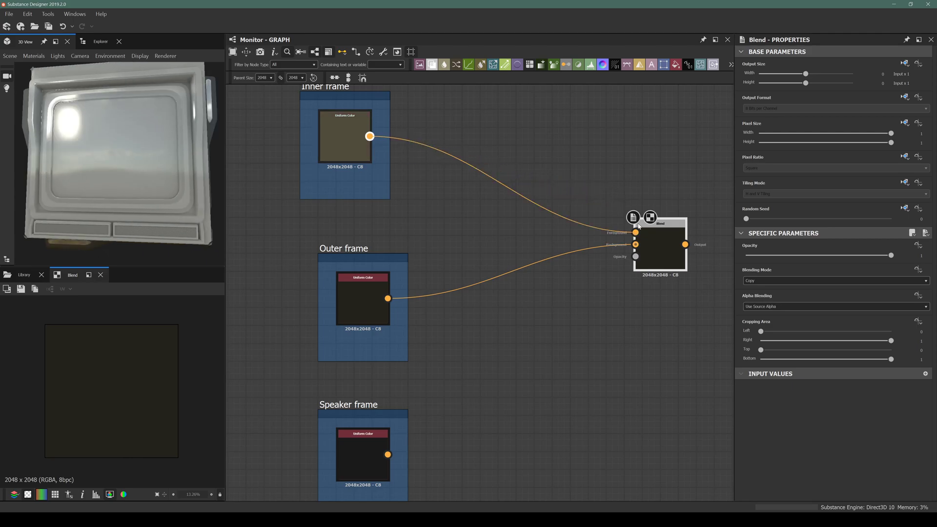
pyautogui.scroll(-4, 369, 155)
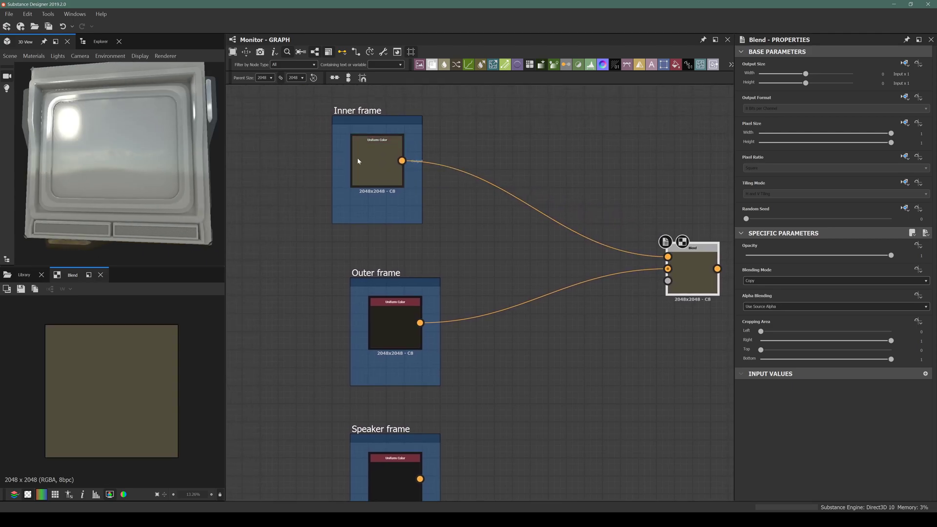
# Locate the final Multiply Blend in the screen frame's shape group and examine its output up close
pyautogui.scroll(-2, 483, 228)
pyautogui.moveTo(381, 276)
pyautogui.mouseDown(button='middle')
pyautogui.moveTo(418, 259)
pyautogui.moveTo(470, 255)
pyautogui.mouseUp(button='middle')
pyautogui.moveTo(356, 260); pyautogui.dragTo(564, 312, button='middle')
pyautogui.moveTo(421, 310); pyautogui.dragTo(565, 300, button='middle')
pyautogui.moveTo(490, 313); pyautogui.dragTo(682, 318, button='middle')
pyautogui.moveTo(453, 305); pyautogui.dragTo(335, 259, button='middle')
pyautogui.scroll(2, 674, 302)
pyautogui.moveTo(676, 301); pyautogui.dragTo(441, 303, button='middle')
pyautogui.scroll(2, 613, 269)
pyautogui.moveTo(333, 307); pyautogui.dragTo(499, 296, button='middle')
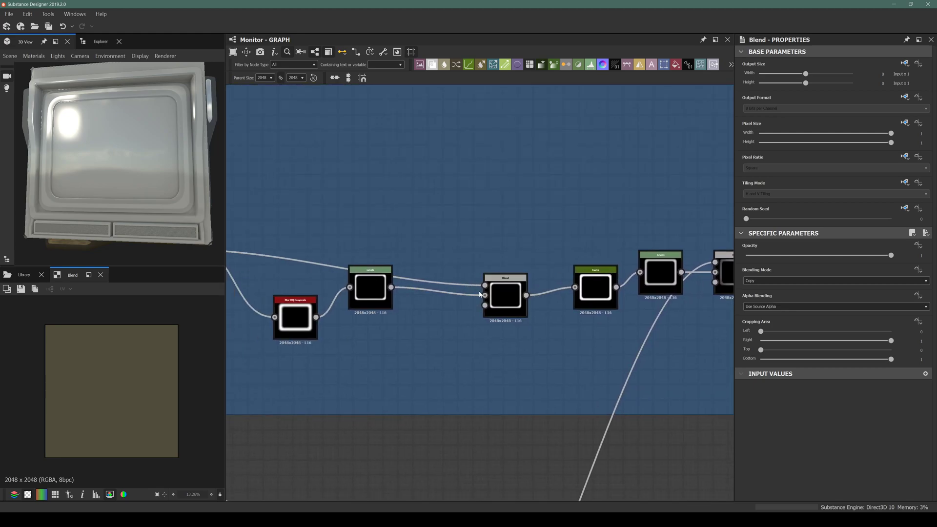
pyautogui.scroll(3, 499, 297)
pyautogui.moveTo(678, 293); pyautogui.dragTo(412, 278, button='middle')
pyautogui.doubleClick(656, 246)
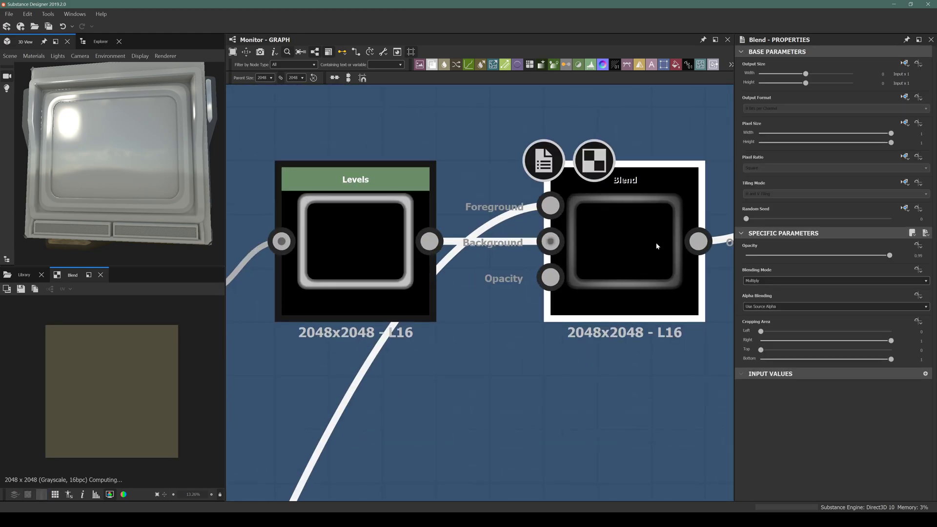
pyautogui.moveTo(601, 216); pyautogui.dragTo(561, 229, button='middle')
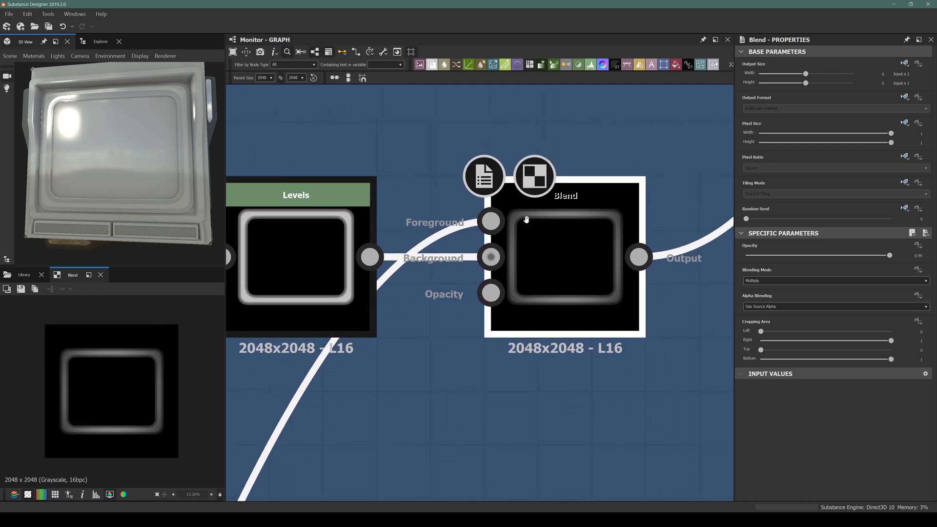
pyautogui.scroll(4, 185, 367)
pyautogui.moveTo(186, 367); pyautogui.dragTo(124, 382, button='middle')
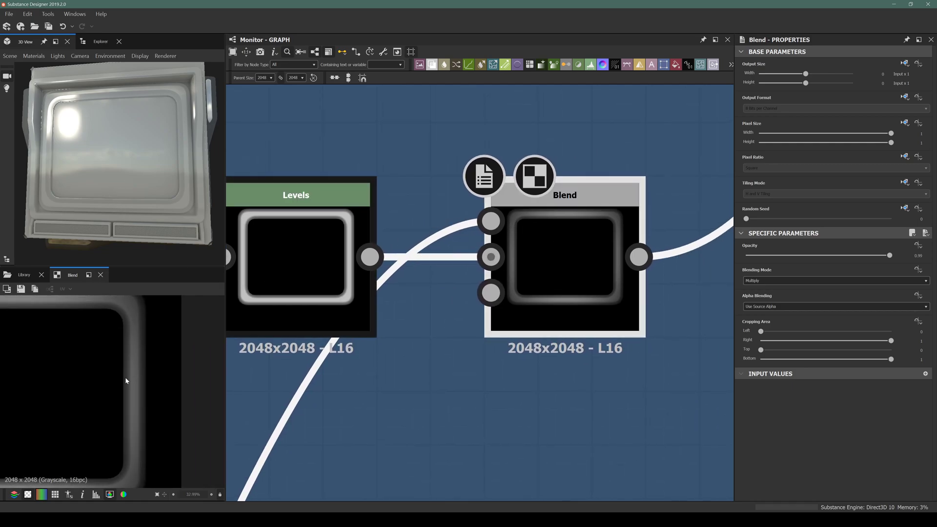
# Trace the screen frame's node chain back from the final Blend through Levels, Curve and Blur HQ Grayscale for a suitable mask
pyautogui.scroll(-4, 519, 313)
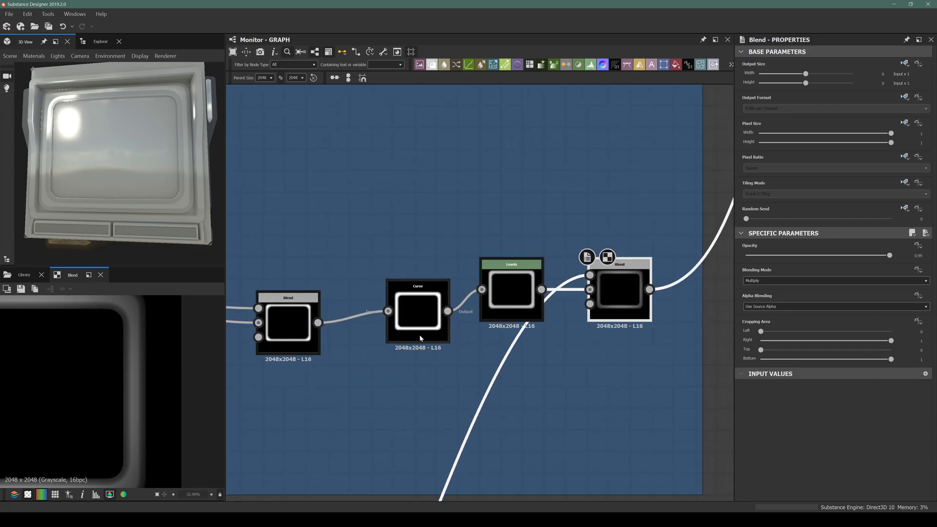
pyautogui.scroll(3, 149, 337)
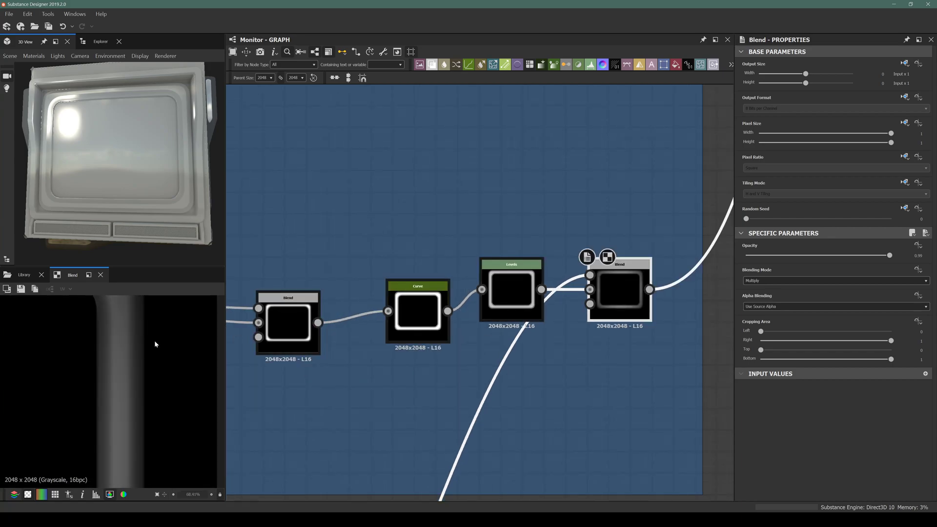
pyautogui.scroll(-3, 383, 387)
pyautogui.moveTo(404, 402); pyautogui.dragTo(509, 390, button='middle')
pyautogui.scroll(3, 369, 350)
pyautogui.scroll(3, 305, 333)
pyautogui.moveTo(305, 334); pyautogui.dragTo(462, 320, button='middle')
pyautogui.scroll(-3, 535, 344)
pyautogui.scroll(3, 535, 344)
pyautogui.moveTo(535, 344); pyautogui.dragTo(394, 345, button='middle')
pyautogui.scroll(-3, 394, 344)
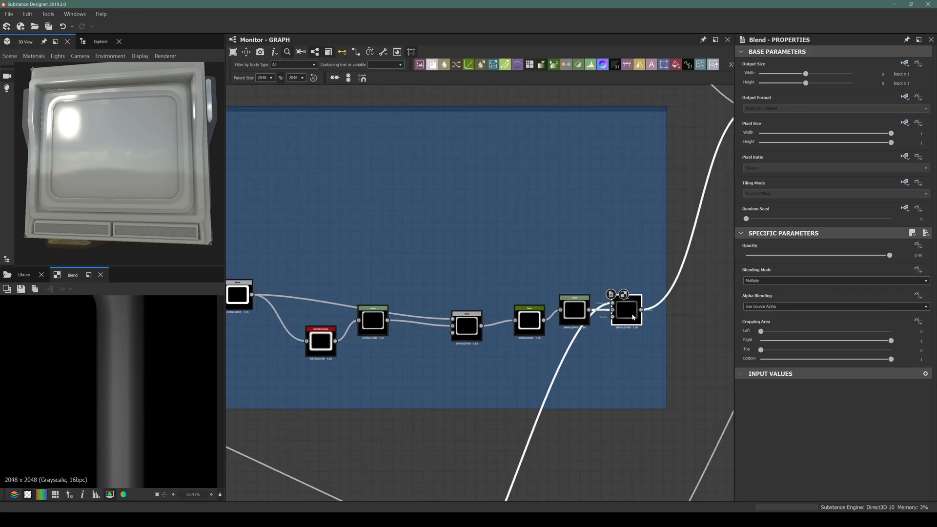
pyautogui.scroll(3, 325, 350)
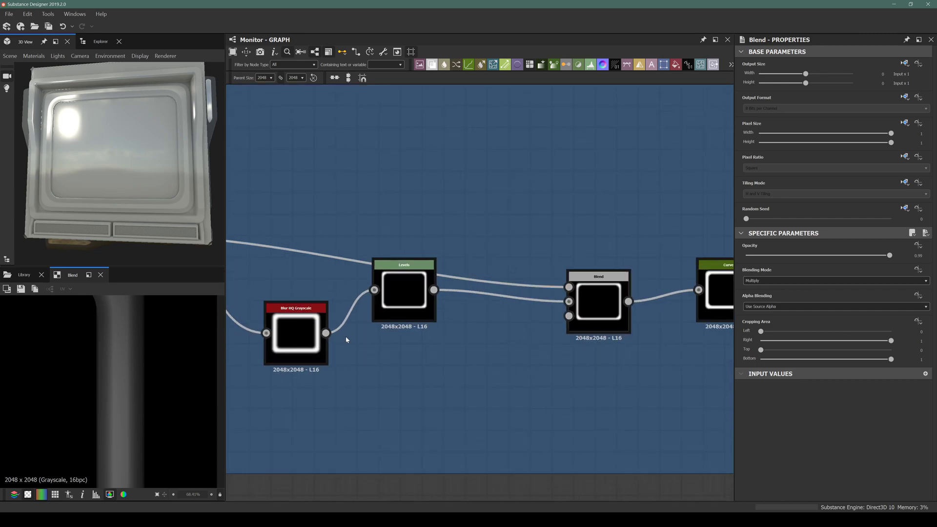
pyautogui.scroll(-3, 482, 333)
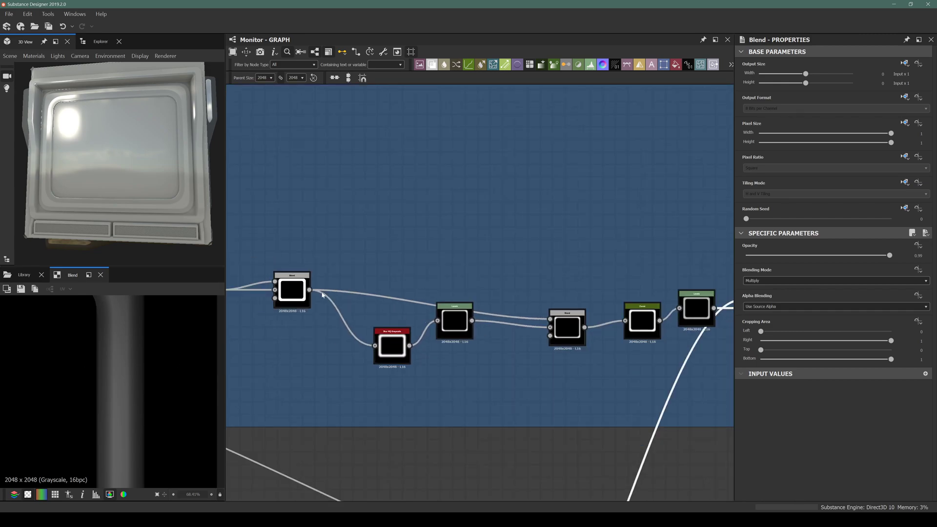
# Connect the solid frame shape from the Blend before the Blur HQ Grayscale to the color Blend's opacity input and preview the result
pyautogui.scroll(-3, 132, 368)
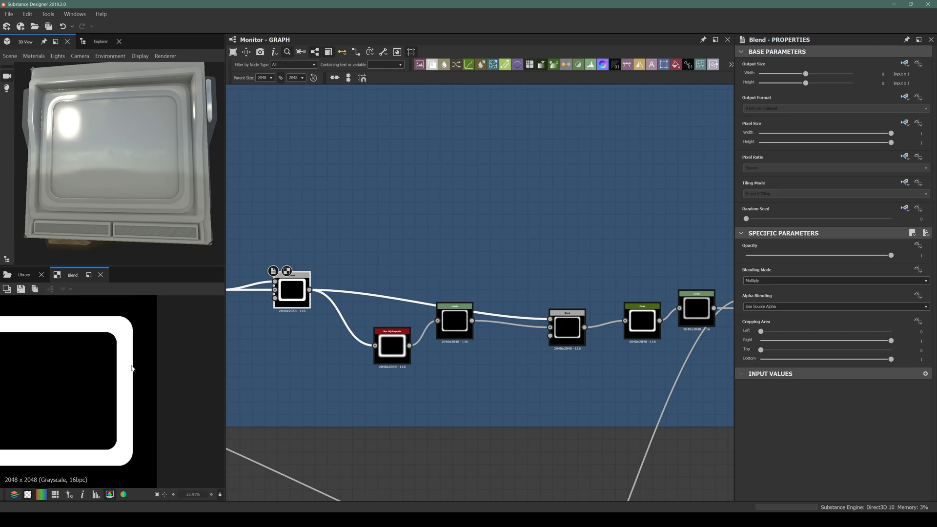
pyautogui.scroll(-2, 126, 370)
pyautogui.scroll(5, 118, 373)
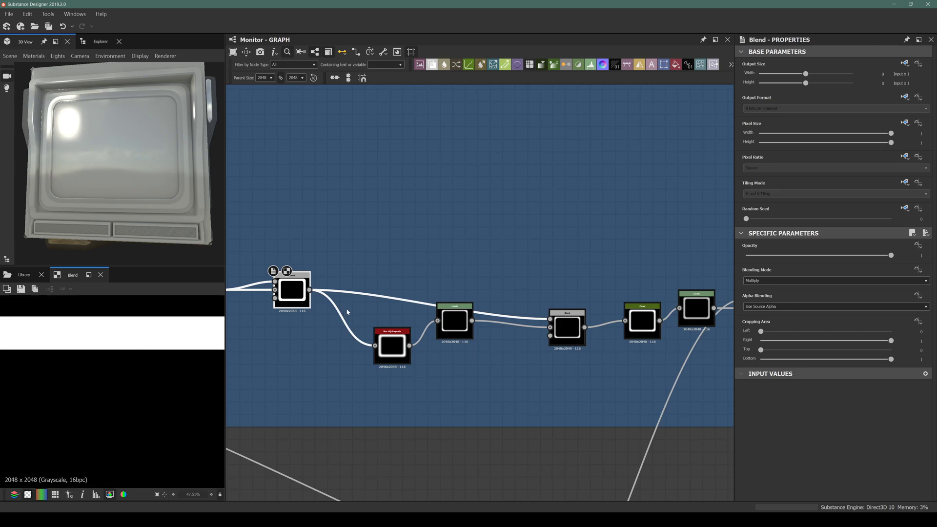
pyautogui.moveTo(347, 312); pyautogui.dragTo(288, 308, button='middle')
pyautogui.scroll(-5, 279, 308)
pyautogui.moveTo(279, 309); pyautogui.dragTo(447, 302)
pyautogui.scroll(6, 508, 267)
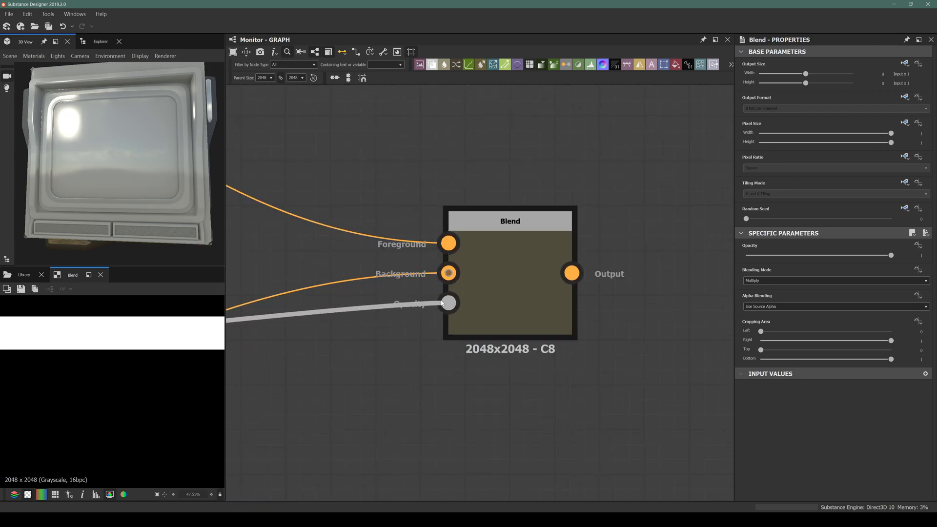
pyautogui.doubleClick(492, 288)
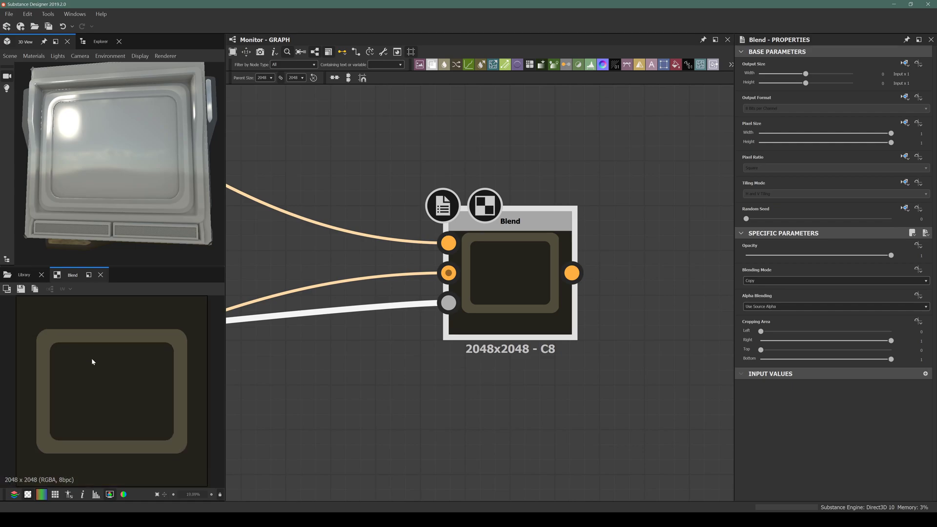
pyautogui.scroll(-1, 73, 327)
# Connect the color Blend's output to the Base Color output and delete the old red Uniform Color node
pyautogui.moveTo(596, 291); pyautogui.dragTo(373, 236, button='middle')
pyautogui.scroll(-4, 373, 236)
pyautogui.moveTo(360, 227); pyautogui.dragTo(554, 364)
pyautogui.scroll(-5, 391, 242)
pyautogui.scroll(-4, 423, 286)
pyautogui.scroll(10, 542, 370)
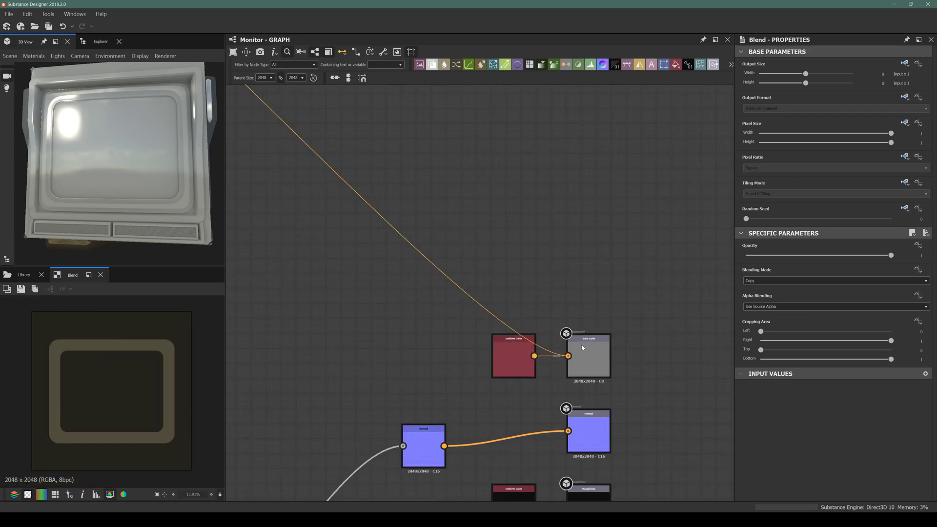
pyautogui.click(440, 379)
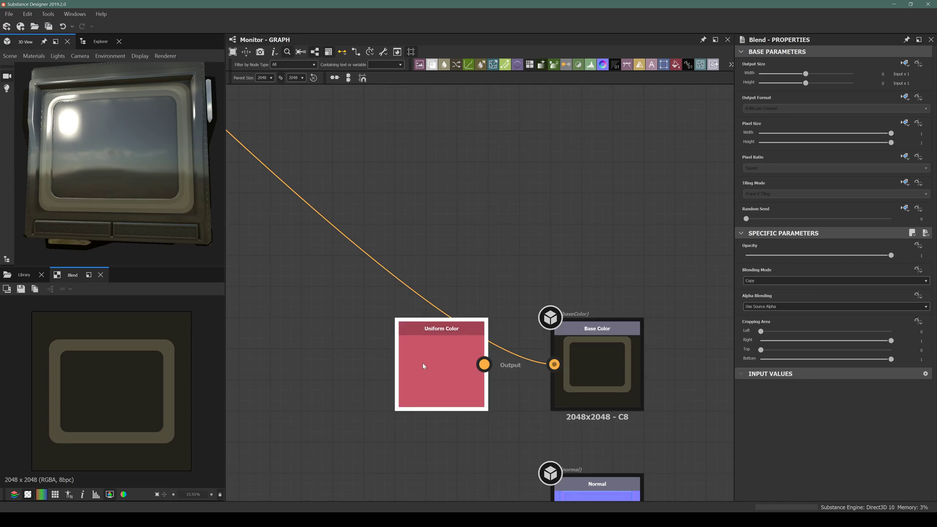
pyautogui.press('Delete')
# Examine the inner and outer frame colors on the monitor model in the 3D view
pyautogui.moveTo(125, 184); pyautogui.dragTo(107, 165)
pyautogui.scroll(6, 124, 166)
pyautogui.scroll(-6, 109, 165)
pyautogui.scroll(3, 92, 105)
pyautogui.moveTo(92, 104); pyautogui.dragTo(93, 147, button='middle')
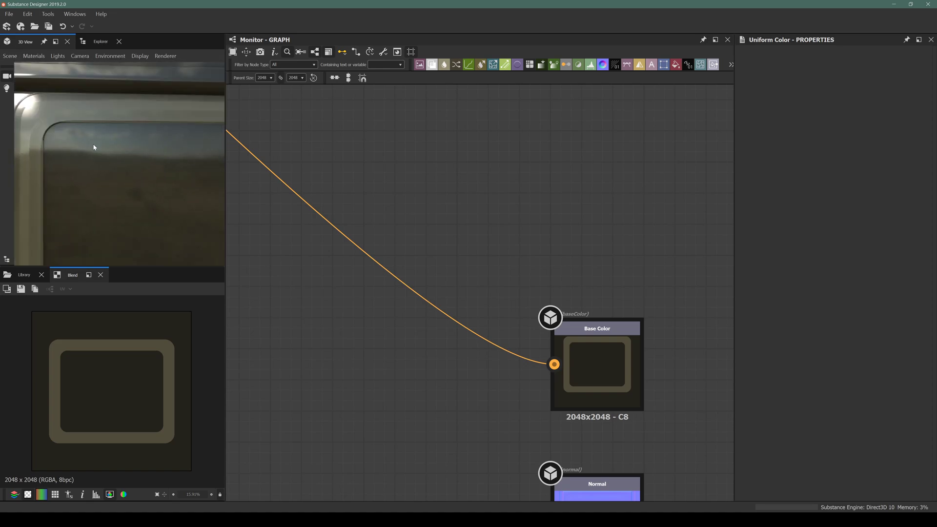
pyautogui.moveTo(79, 141); pyautogui.dragTo(104, 165)
pyautogui.scroll(3, 87, 154)
pyautogui.scroll(-3, 49, 172)
pyautogui.scroll(-5, 91, 191)
# Insert a second Blend node between the first color Blend and the Base Color output, offset beside the Speaker frame
pyautogui.scroll(-4, 417, 250)
pyautogui.moveTo(417, 250); pyautogui.dragTo(589, 266, button='middle')
pyautogui.scroll(-4, 590, 267)
pyautogui.moveTo(335, 140); pyautogui.dragTo(432, 245, button='middle')
pyautogui.scroll(3, 432, 244)
pyautogui.moveTo(519, 173); pyautogui.dragTo(486, 214)
pyautogui.press('space')
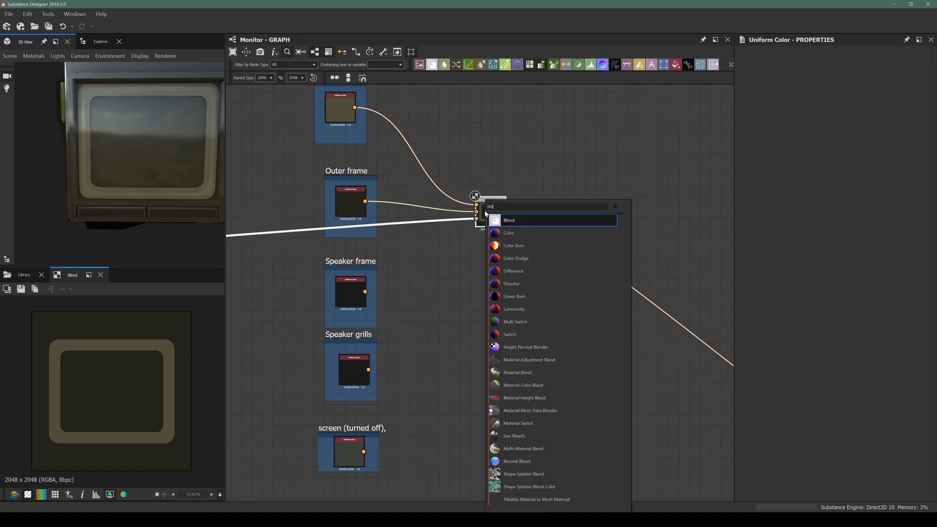
pyautogui.press('Return')
pyautogui.moveTo(556, 252); pyautogui.dragTo(577, 294)
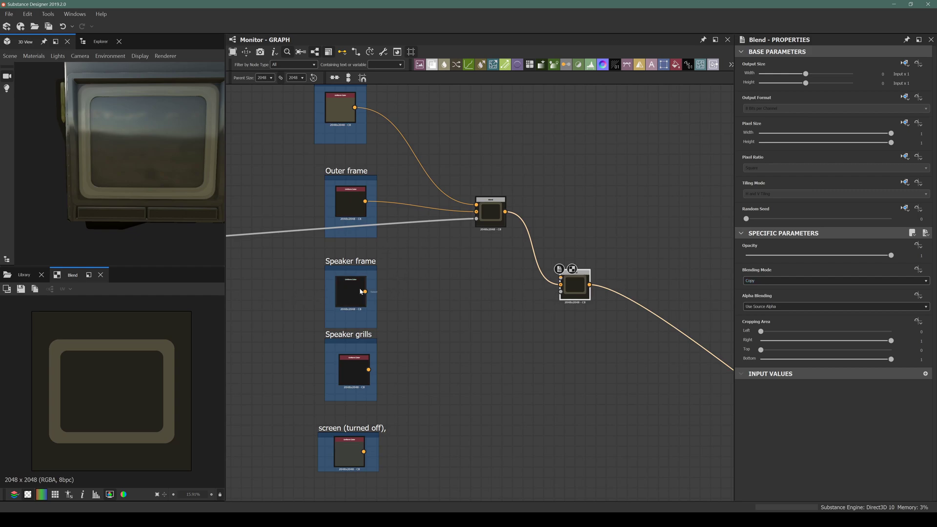
# Connect the Speaker frame's Uniform Color to the second Blend's foreground input, keeping the Copy blending mode
pyautogui.moveTo(364, 292); pyautogui.dragTo(560, 278)
pyautogui.click(764, 280)
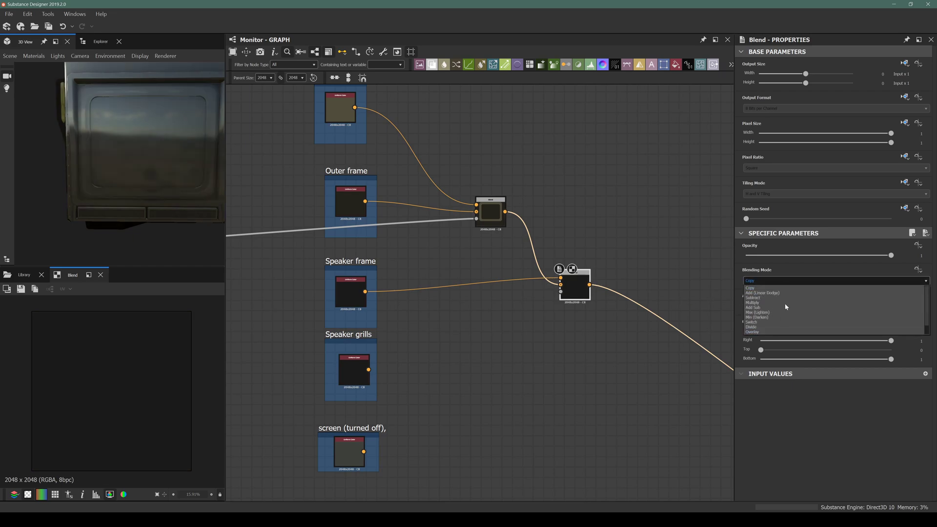
pyautogui.click(502, 369)
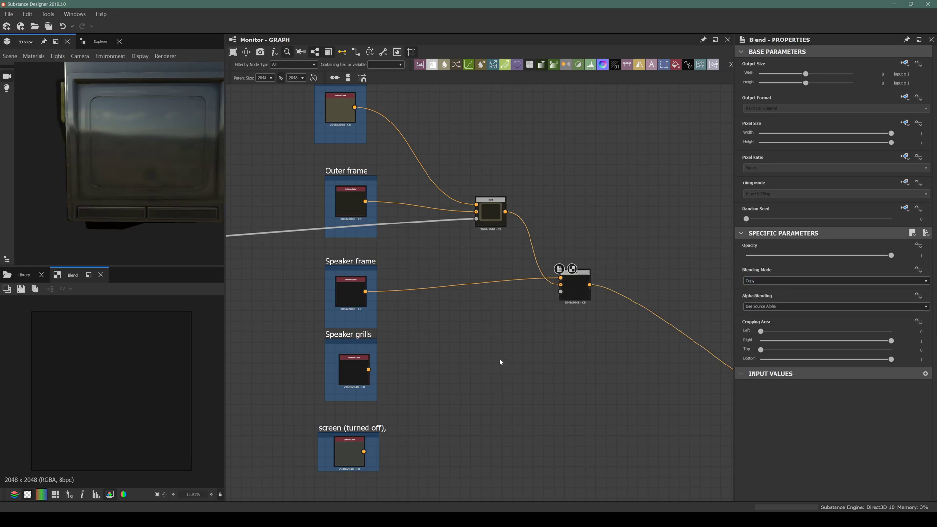
# Preview the Blend and Blur HQ Grayscale outputs in the speaker shape group to find a speaker frame mask
pyautogui.scroll(2, 366, 279)
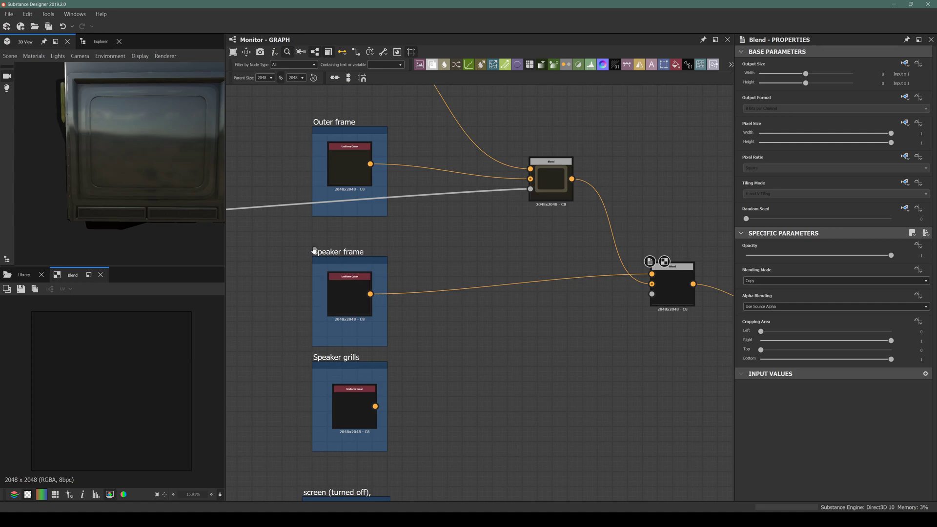
pyautogui.scroll(-6, 666, 264)
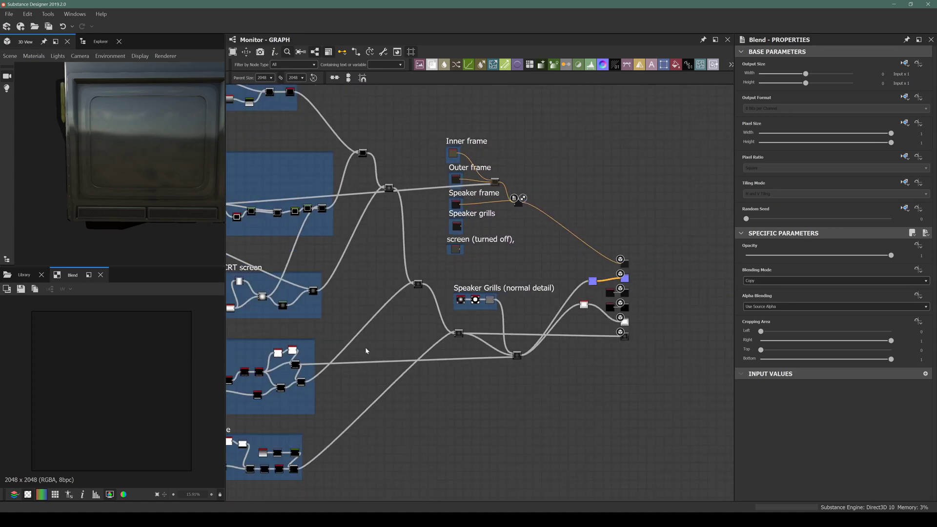
pyautogui.scroll(10, 481, 281)
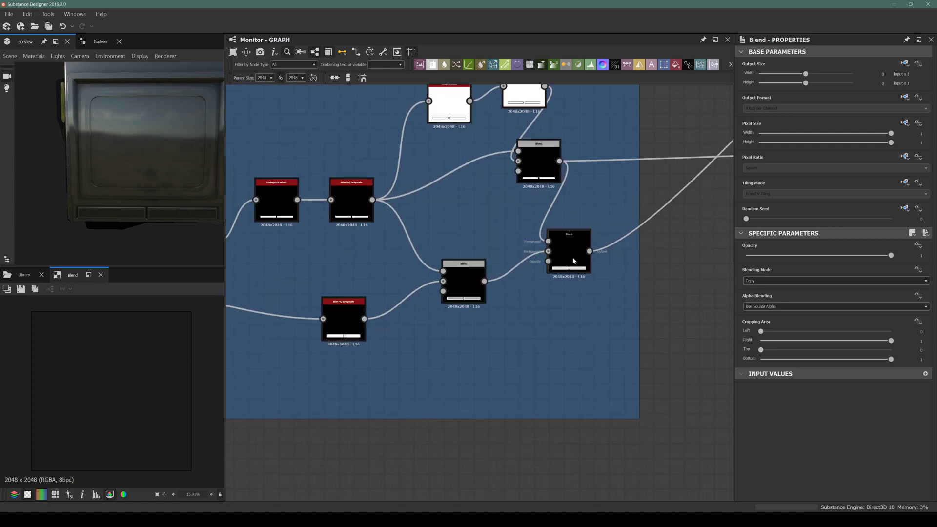
pyautogui.doubleClick(554, 253)
pyautogui.moveTo(545, 127); pyautogui.dragTo(492, 200, button='middle')
pyautogui.doubleClick(490, 197)
pyautogui.moveTo(410, 201); pyautogui.dragTo(581, 267, button='middle')
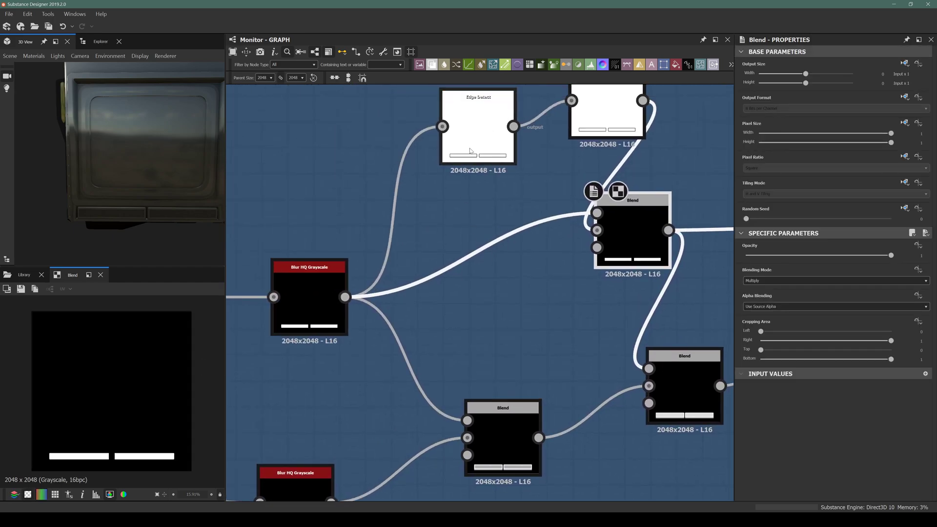
pyautogui.doubleClick(328, 320)
pyautogui.moveTo(312, 312); pyautogui.dragTo(498, 182, button='middle')
pyautogui.click(491, 395)
pyautogui.doubleClick(492, 394)
pyautogui.moveTo(492, 394); pyautogui.dragTo(722, 343, button='middle')
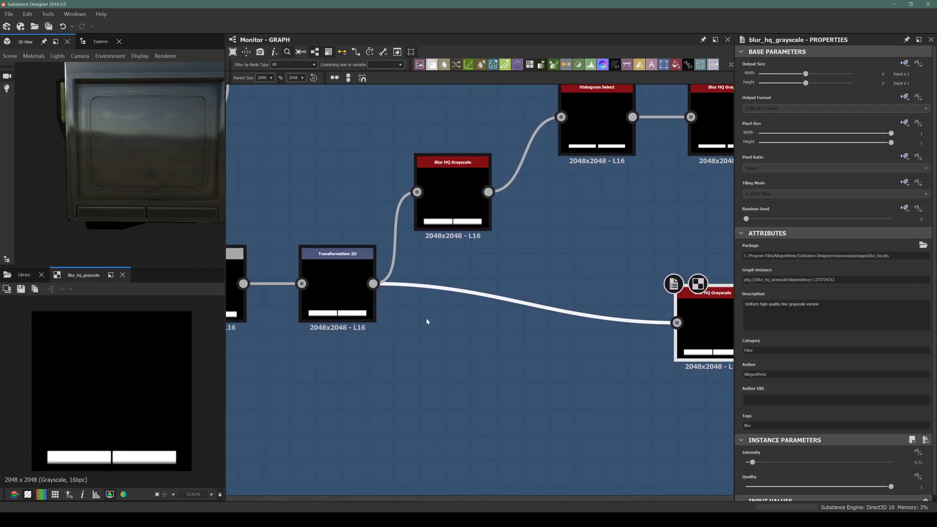
# Examine the edges of the speaker group's Transformation 2D output and trace the nodes feeding it
pyautogui.scroll(5, 339, 300)
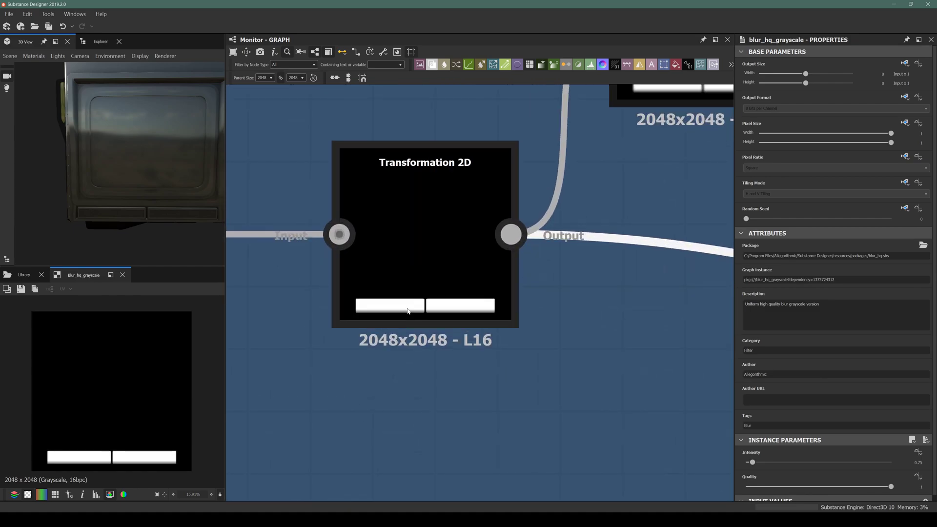
pyautogui.doubleClick(407, 311)
pyautogui.scroll(6, 101, 341)
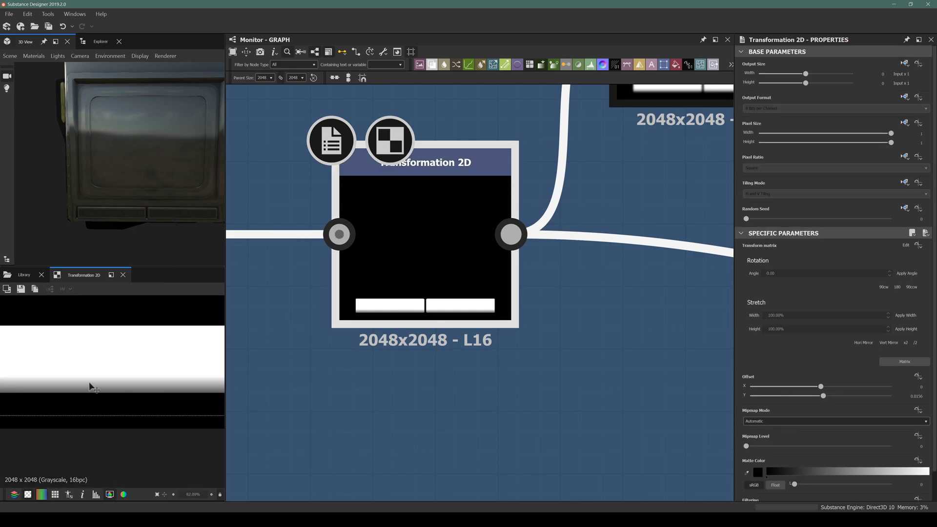
pyautogui.moveTo(315, 375); pyautogui.dragTo(638, 360, button='middle')
pyautogui.scroll(-5, 446, 289)
pyautogui.moveTo(396, 308); pyautogui.dragTo(527, 289, button='middle')
pyautogui.scroll(1, 408, 309)
pyautogui.moveTo(429, 334); pyautogui.dragTo(392, 418, button='middle')
pyautogui.scroll(-4, 393, 418)
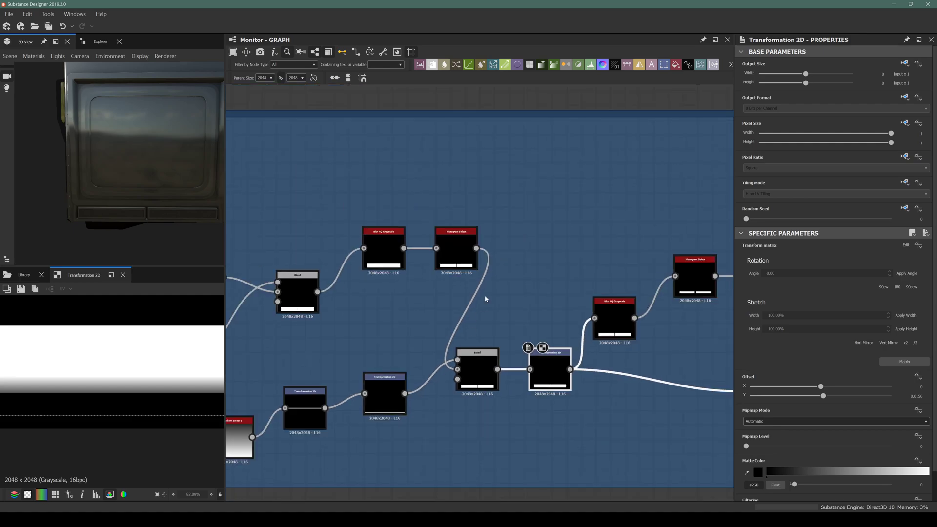
# Connect the speaker group's upstream Histogram Select, with the two solid rectangles, to the second Blend's opacity input
pyautogui.scroll(7, 475, 246)
pyautogui.scroll(1, 409, 309)
pyautogui.doubleClick(410, 310)
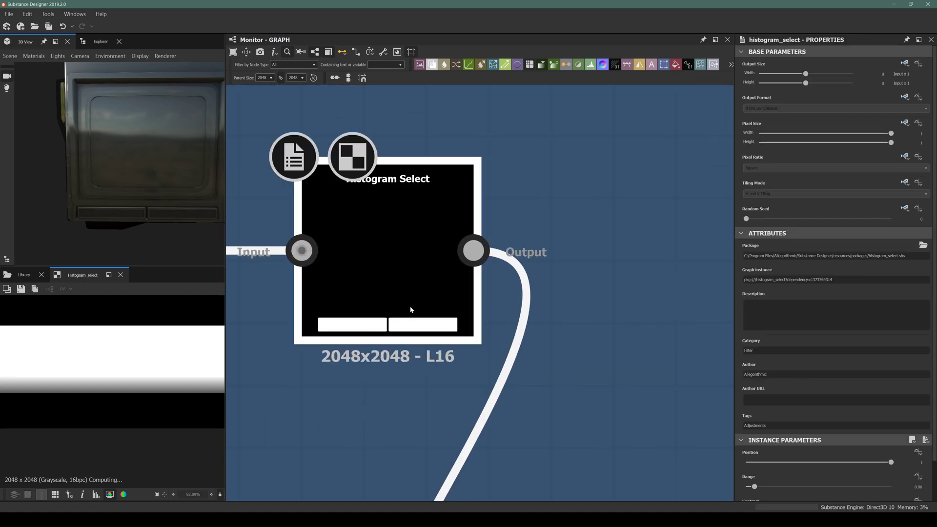
pyautogui.scroll(-3, 109, 392)
pyautogui.moveTo(397, 351); pyautogui.dragTo(175, 414, button='middle')
pyautogui.scroll(-10, 408, 369)
pyautogui.scroll(8, 554, 205)
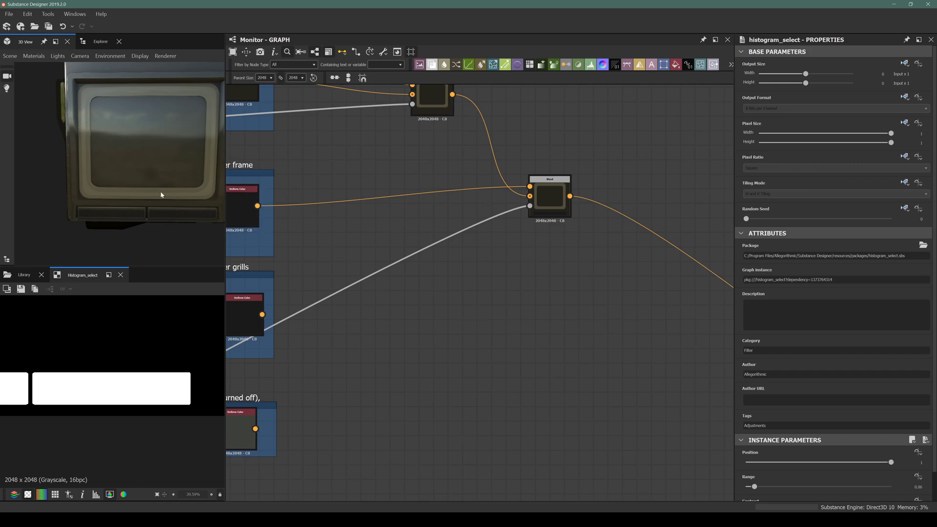
# Compare the speaker area in the 3D view with the second Blend's opacity link deleted, and undo the deletion
pyautogui.scroll(6, 115, 229)
pyautogui.moveTo(110, 209); pyautogui.dragTo(97, 185)
pyautogui.click(508, 212)
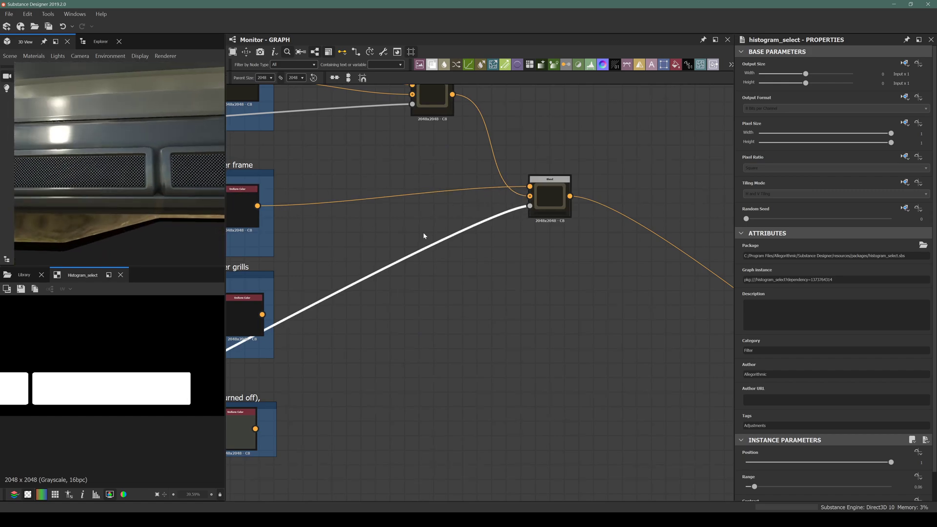
pyautogui.press('Delete')
pyautogui.moveTo(418, 226); pyautogui.dragTo(434, 266, button='middle')
pyautogui.hotkey('ctrl', 'z')
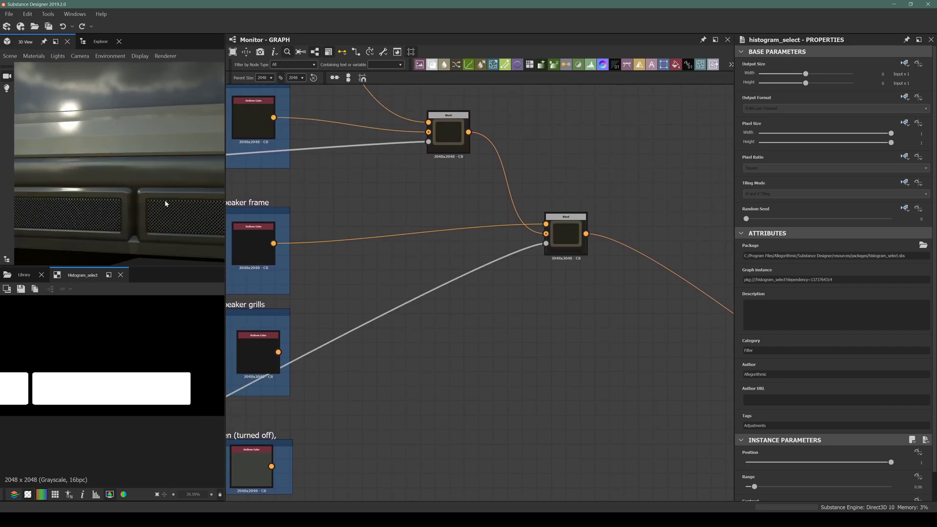
# Brighten the speaker frame's Uniform Color to a value of 227
pyautogui.moveTo(167, 202); pyautogui.dragTo(187, 207)
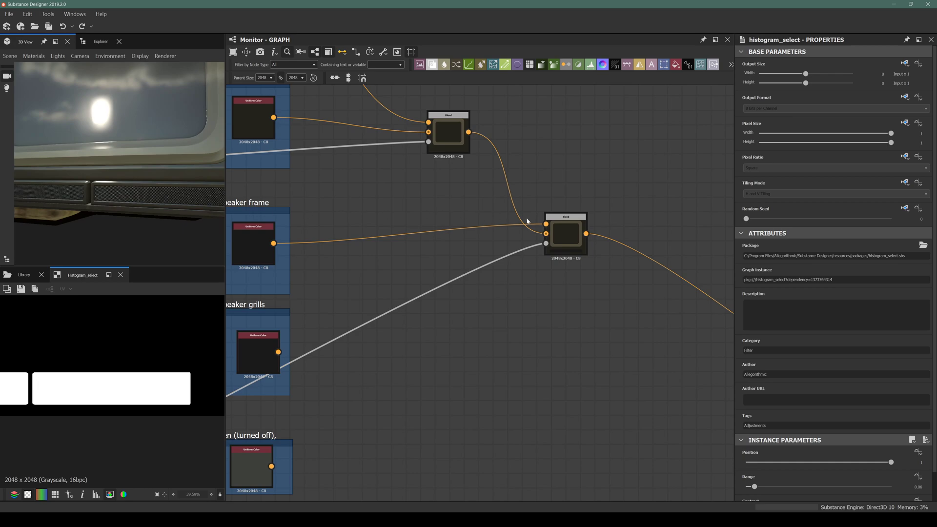
pyautogui.click(248, 253)
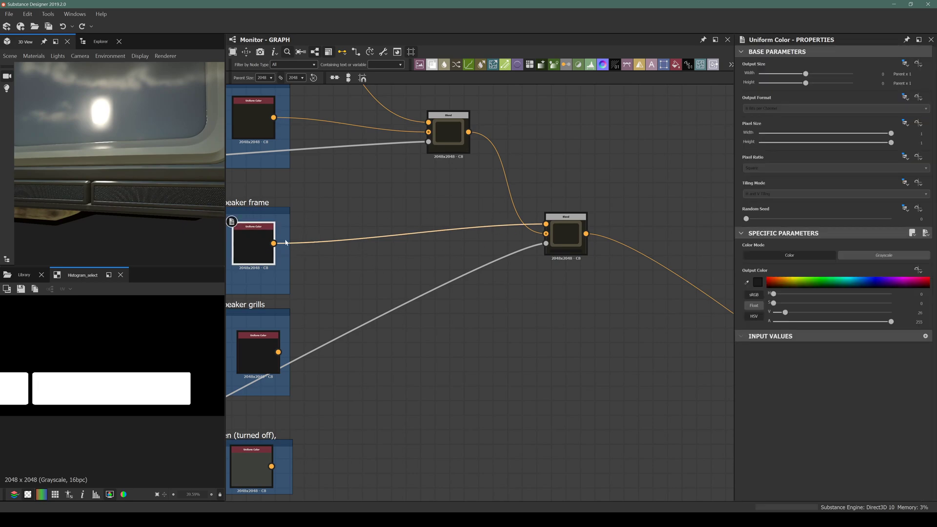
pyautogui.moveTo(794, 317); pyautogui.dragTo(883, 318)
pyautogui.scroll(-4, 145, 206)
pyautogui.scroll(5, 127, 191)
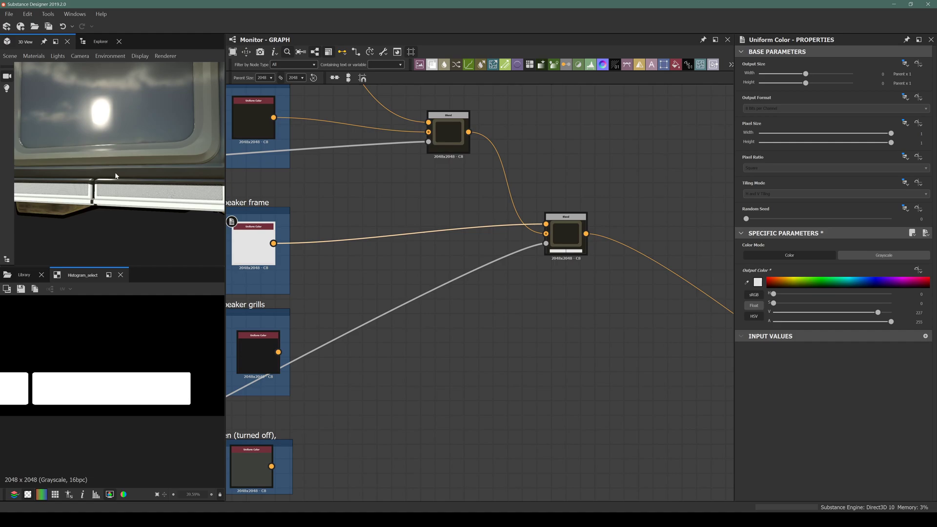
# Preview the outputs of the Blend and the Transformation 2D after the Histogram Select in the speaker shape group
pyautogui.scroll(-6, 534, 285)
pyautogui.scroll(3, 647, 191)
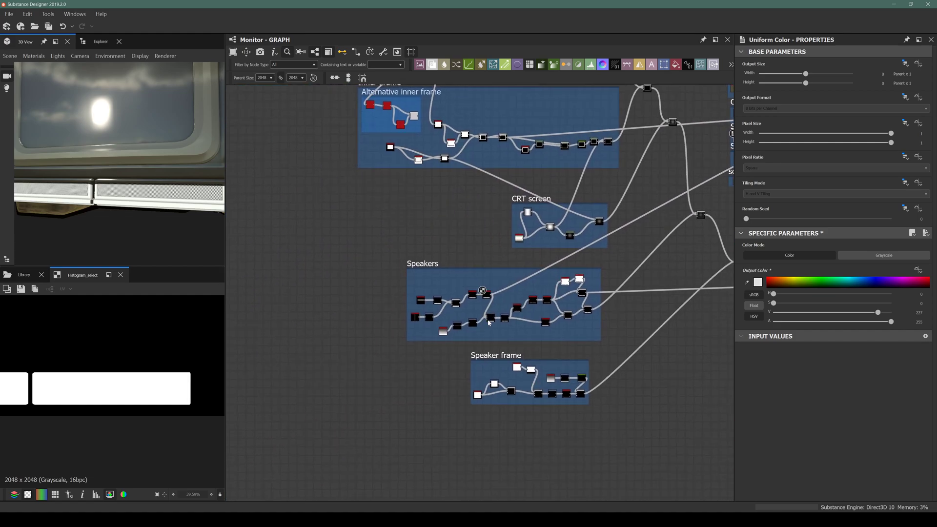
pyautogui.scroll(6, 488, 322)
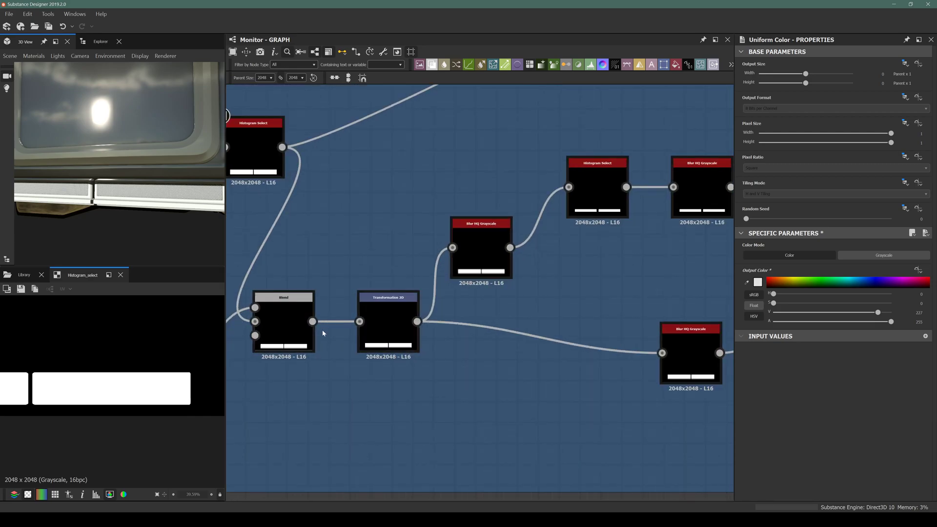
pyautogui.scroll(3, 293, 335)
pyautogui.doubleClick(294, 335)
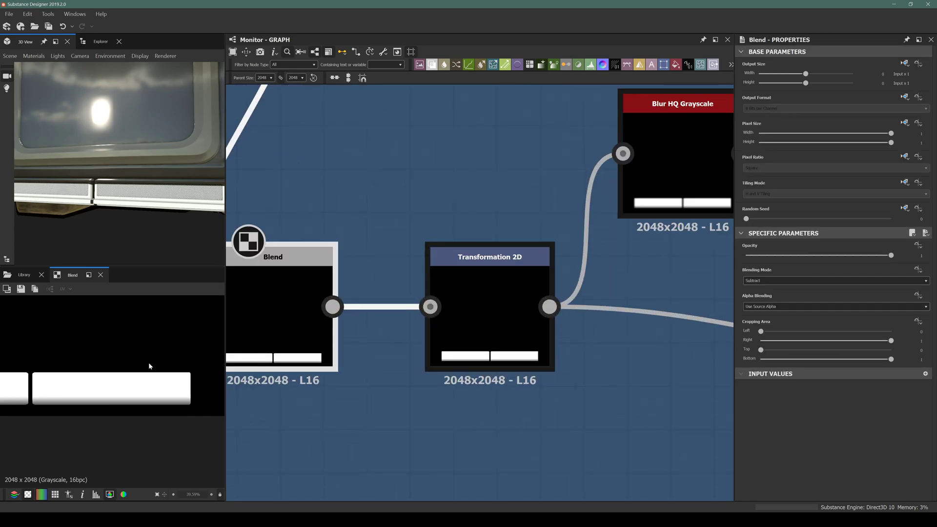
pyautogui.doubleClick(489, 324)
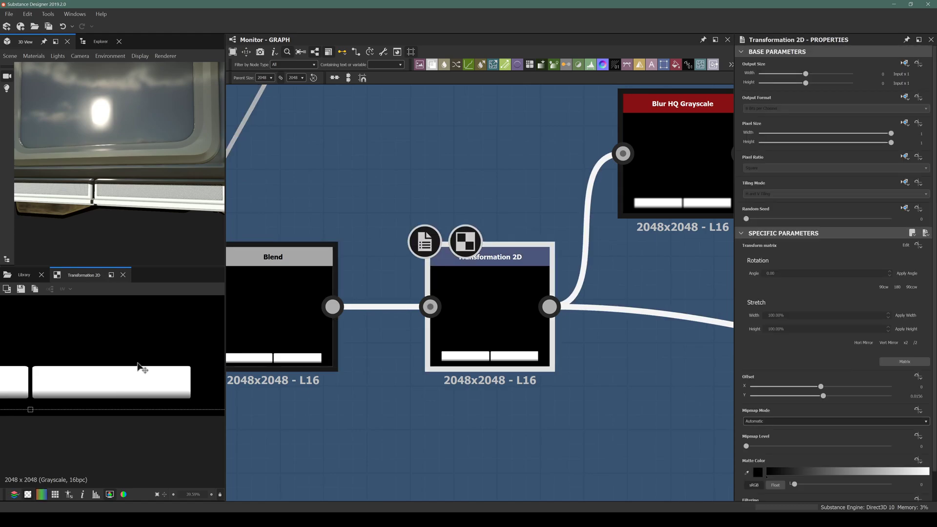
# Duplicate the speaker group's Transformation 2D above the chain and feed it from the Histogram Select with the solid rectangles
pyautogui.scroll(-4, 408, 308)
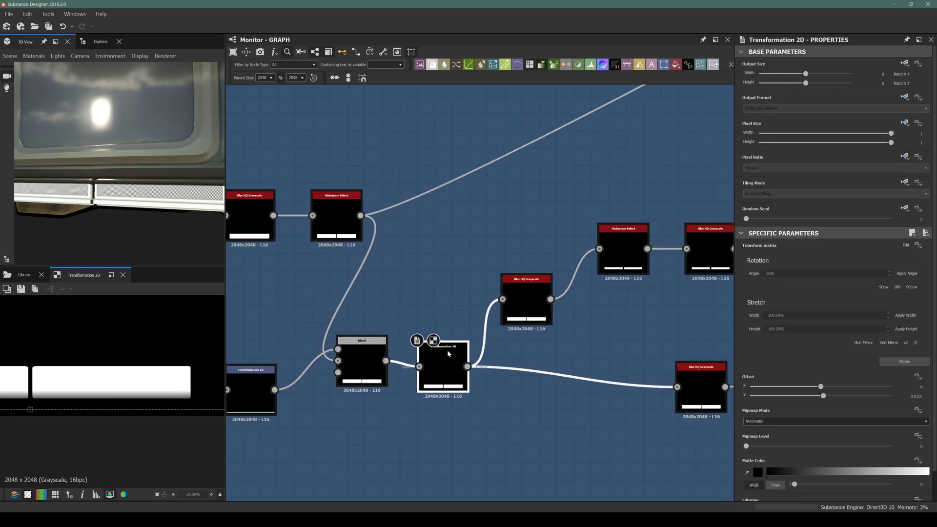
pyautogui.moveTo(423, 255); pyautogui.dragTo(391, 328, button='middle')
pyautogui.scroll(-4, 392, 326)
pyautogui.hotkey('ctrl', 'd')
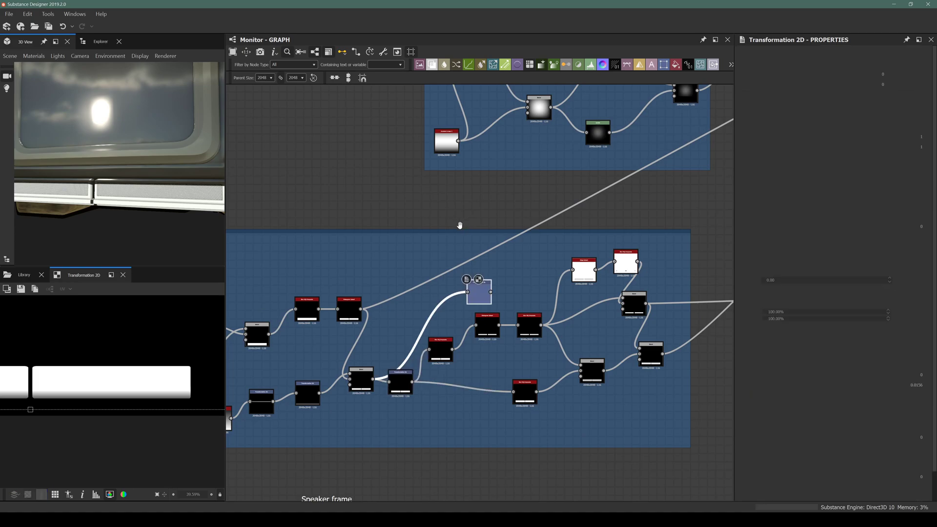
pyautogui.moveTo(485, 284); pyautogui.dragTo(451, 234)
pyautogui.scroll(3, 374, 293)
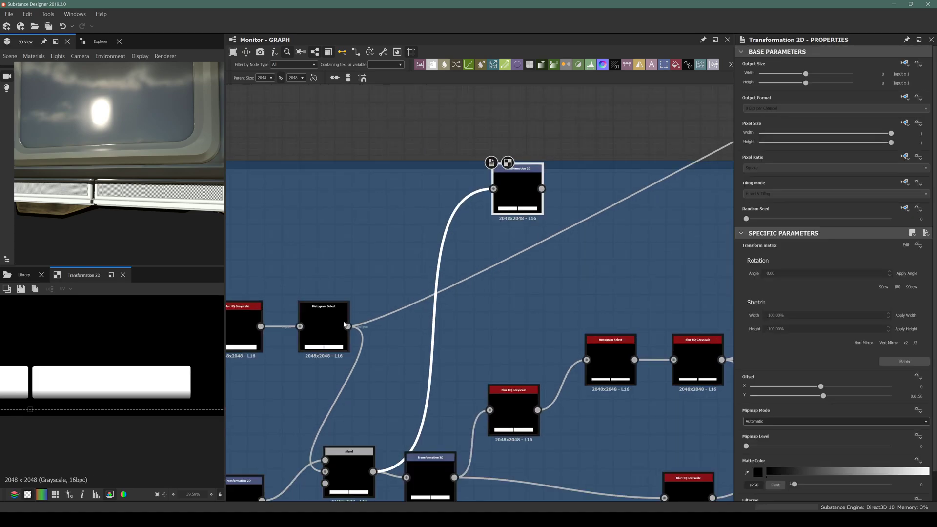
pyautogui.moveTo(402, 296); pyautogui.dragTo(493, 189)
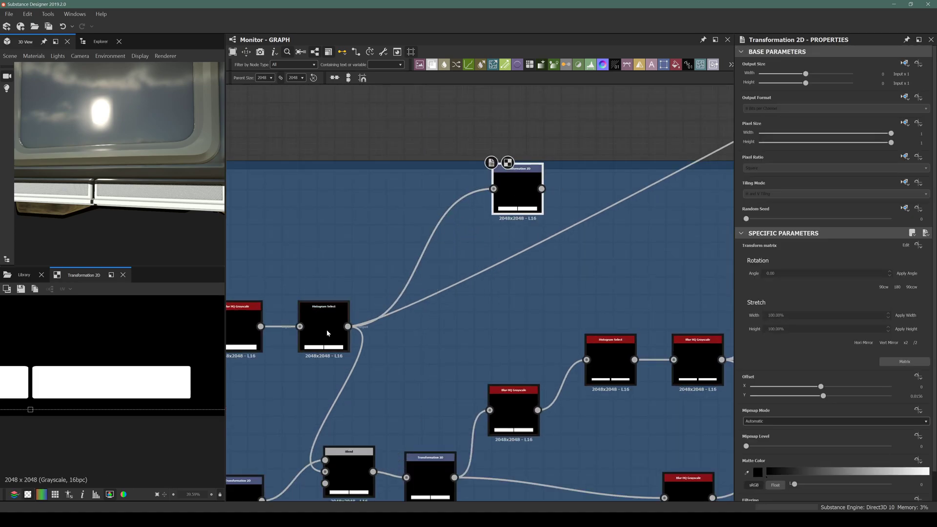
# Connect the duplicated Transformation 2D's output to the opacity input of the speaker frame's color Blend
pyautogui.scroll(-5, 487, 267)
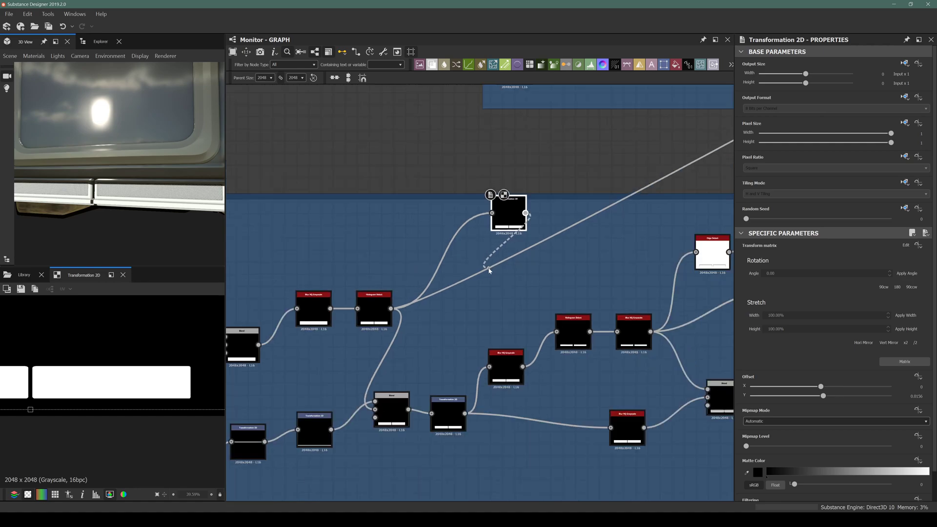
pyautogui.scroll(-2, 487, 272)
pyautogui.scroll(8, 532, 174)
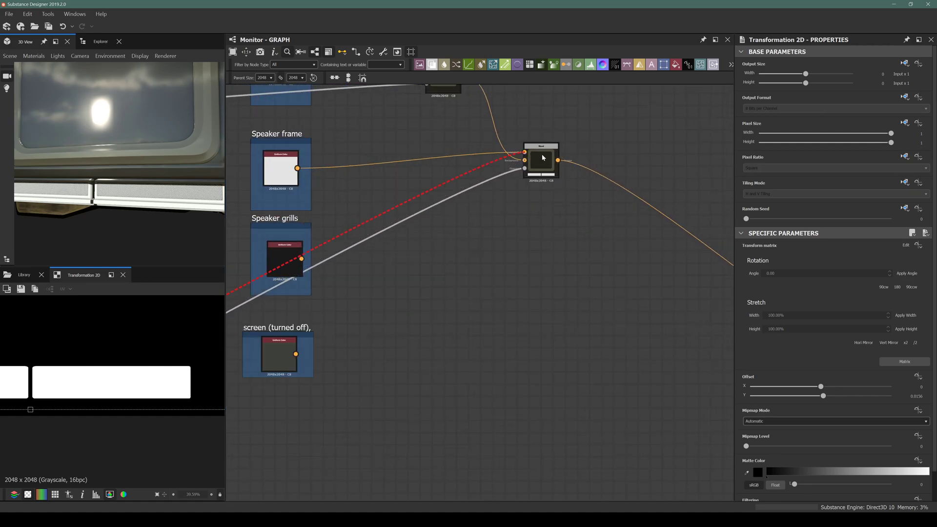
pyautogui.click(531, 173)
# Examine the speaker frame's corner and lower edge in the 3D view for how the mask covers them
pyautogui.moveTo(190, 187); pyautogui.dragTo(132, 195)
pyautogui.scroll(3, 133, 194)
pyautogui.scroll(5, 527, 168)
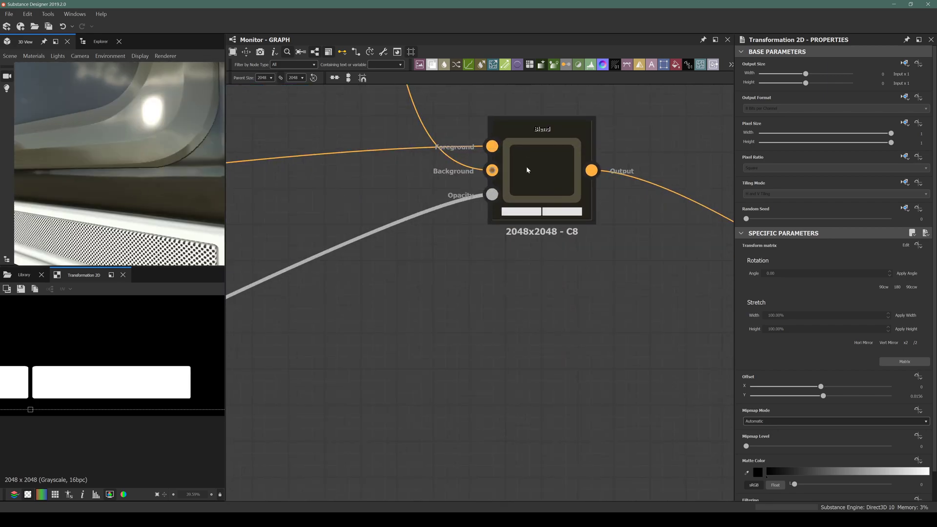
pyautogui.moveTo(171, 198); pyautogui.dragTo(123, 183)
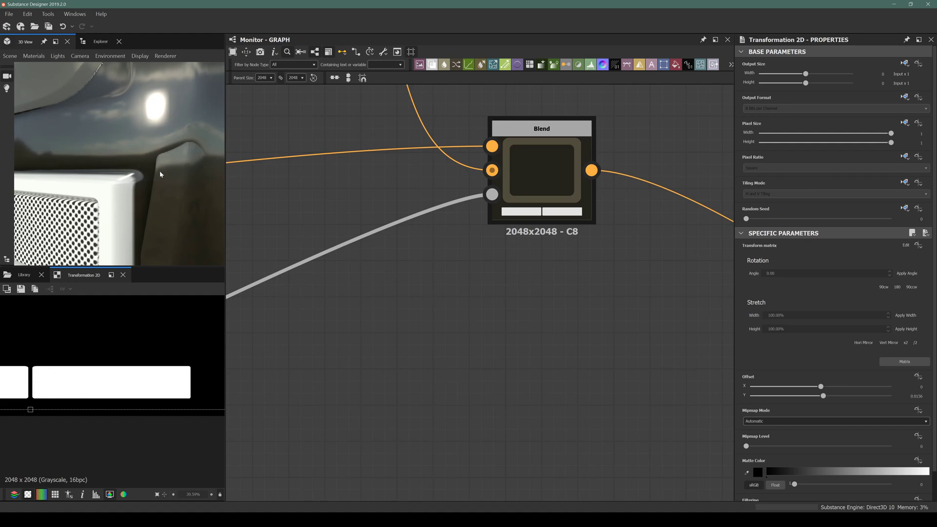
pyautogui.moveTo(136, 178); pyautogui.dragTo(135, 153)
pyautogui.moveTo(58, 191); pyautogui.dragTo(89, 192)
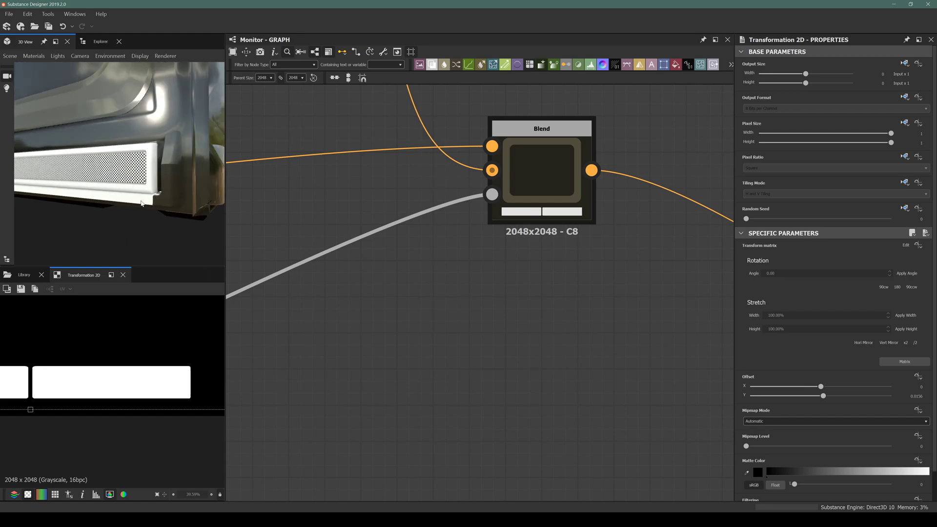
# Locate the Speaker frame shape group in the graph and compare it with the speaker's corner and surroundings in the 3D view
pyautogui.scroll(-10, 501, 195)
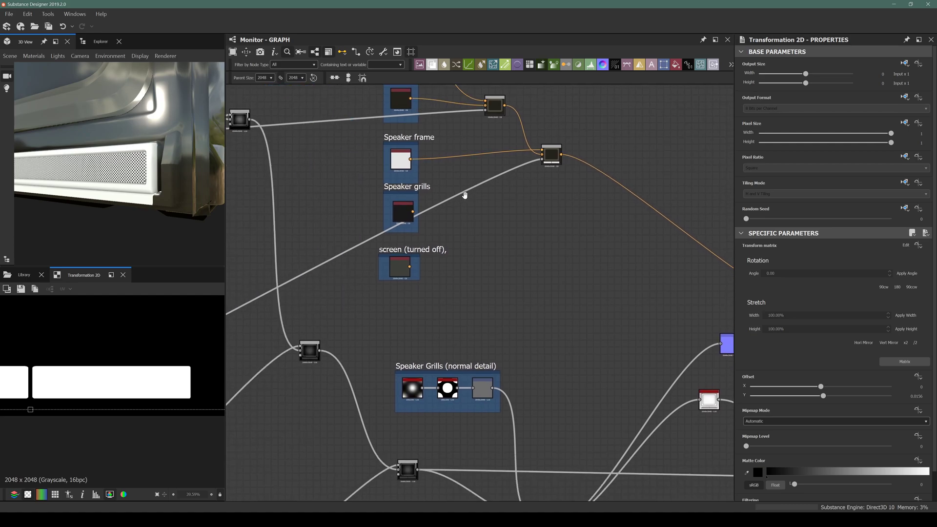
pyautogui.scroll(-4, 464, 211)
pyautogui.scroll(10, 390, 353)
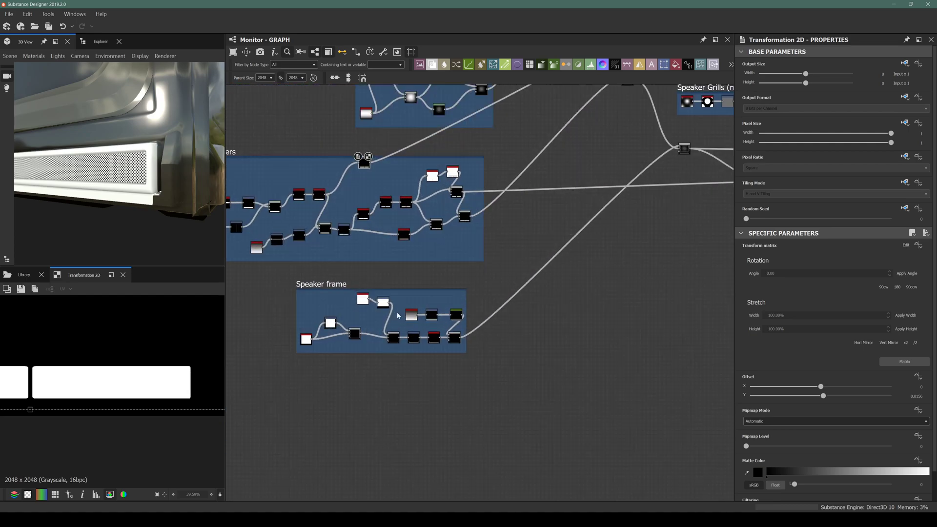
pyautogui.scroll(3, 432, 320)
pyautogui.scroll(-4, 406, 334)
pyautogui.moveTo(406, 336); pyautogui.dragTo(402, 360, button='middle')
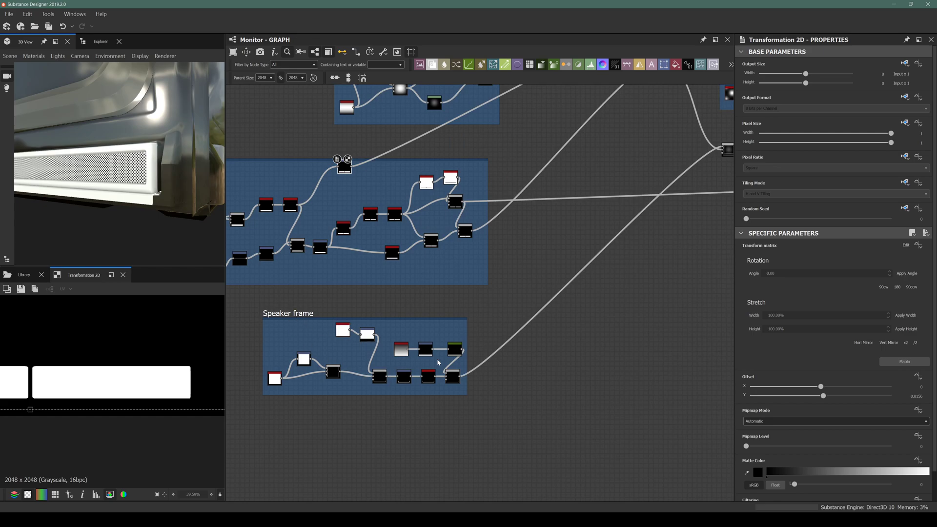
pyautogui.moveTo(388, 168); pyautogui.dragTo(384, 208, button='middle')
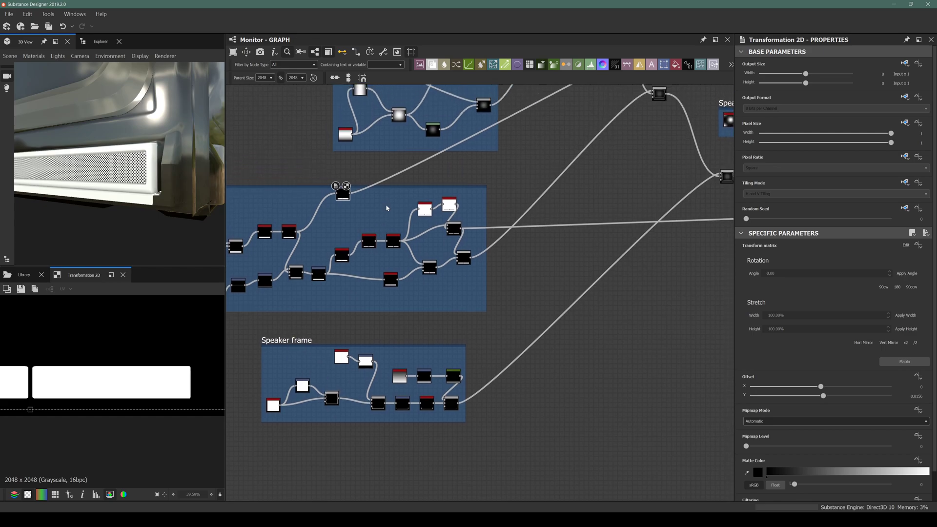
pyautogui.scroll(3, 336, 207)
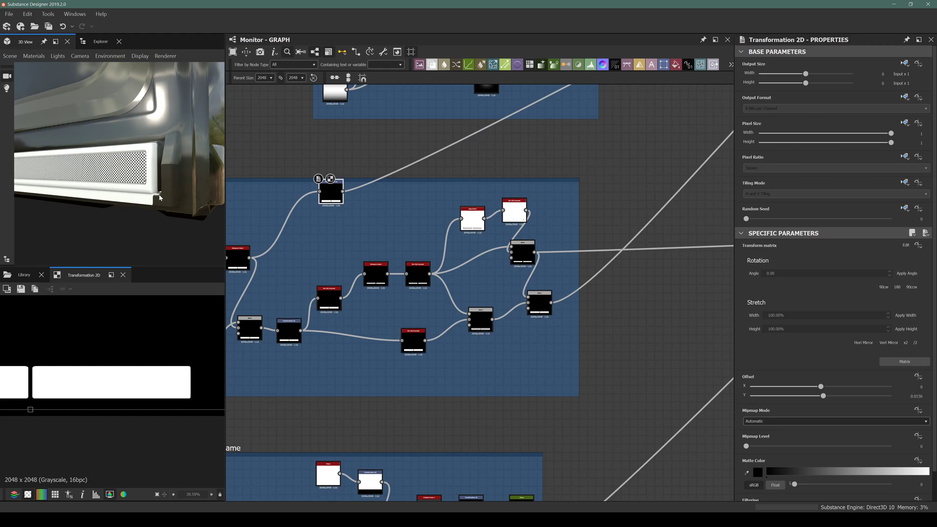
pyautogui.scroll(5, 155, 165)
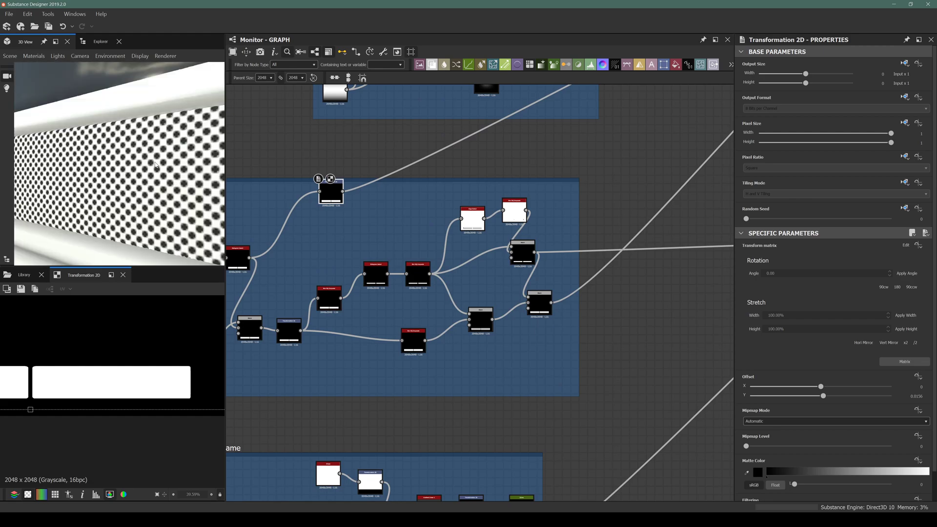
pyautogui.scroll(4, 160, 163)
pyautogui.scroll(-2, 162, 161)
pyautogui.scroll(2, 159, 161)
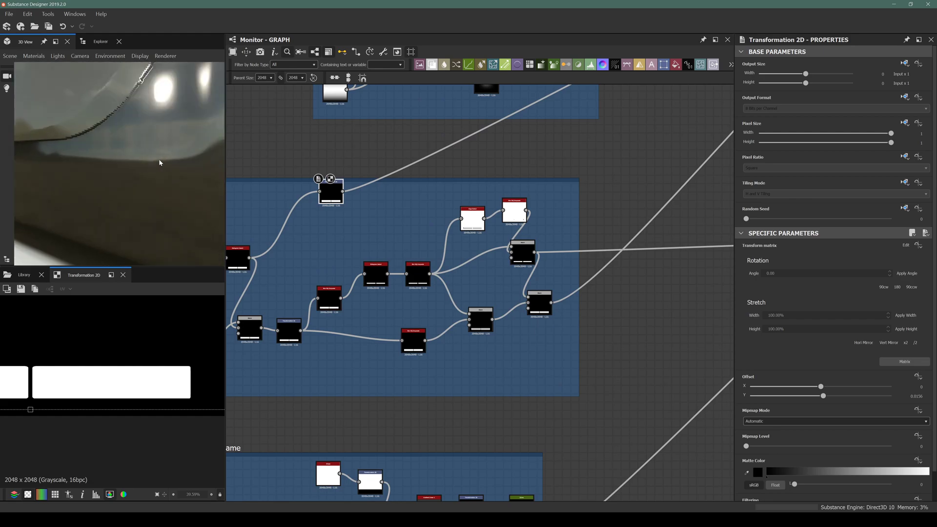
pyautogui.scroll(-3, 147, 166)
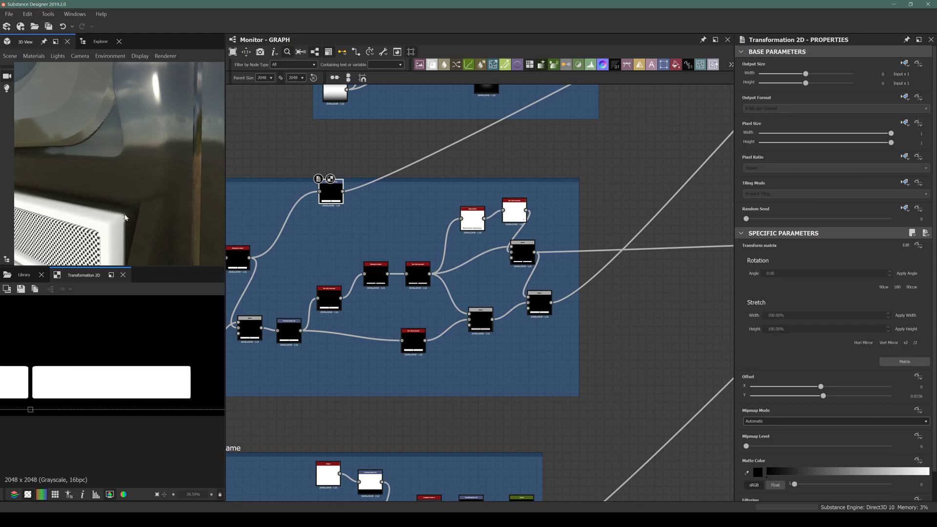
pyautogui.moveTo(133, 209); pyautogui.dragTo(145, 170)
# Insert a Blend node after the duplicated Transformation 2D and place it outside the speaker shape group
pyautogui.moveTo(401, 380); pyautogui.dragTo(394, 329, button='middle')
pyautogui.press('space')
pyautogui.write('blend')
pyautogui.press('Return')
pyautogui.moveTo(366, 139); pyautogui.dragTo(626, 113)
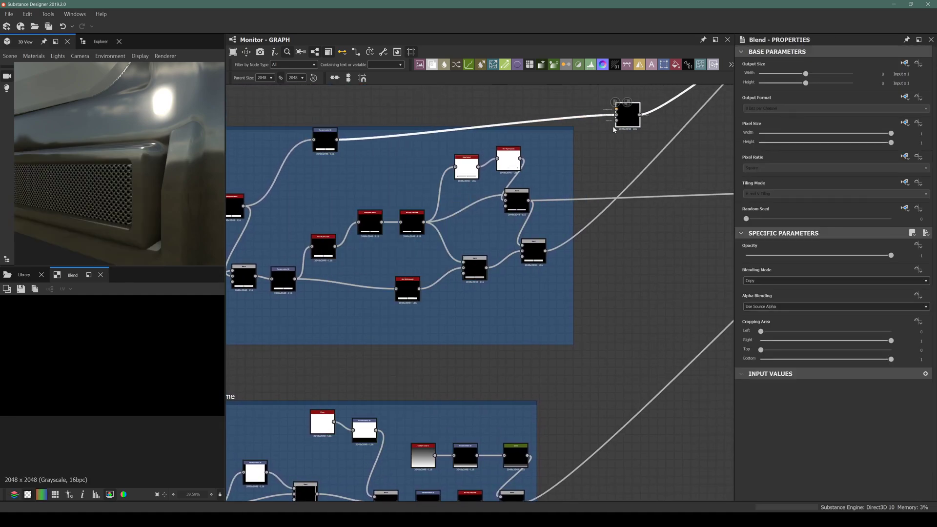
# Connect the Speaker frame group's final Blend to the new Blend's foreground and set its blending mode to Subtract
pyautogui.scroll(-3, 453, 341)
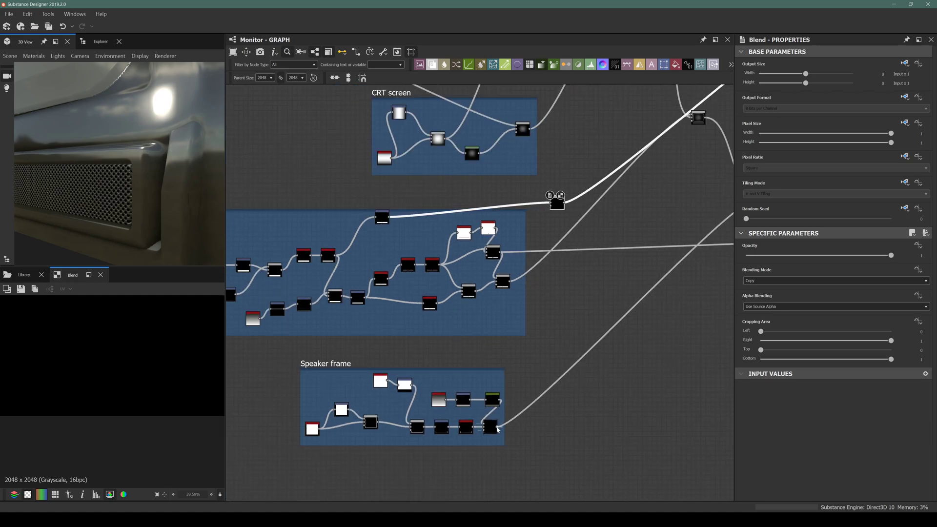
pyautogui.moveTo(497, 426); pyautogui.dragTo(554, 200)
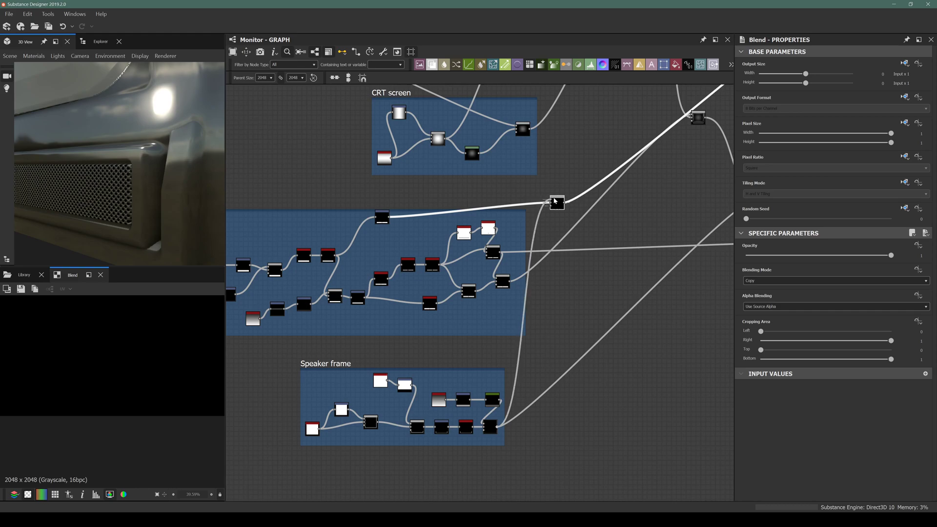
pyautogui.click(778, 280)
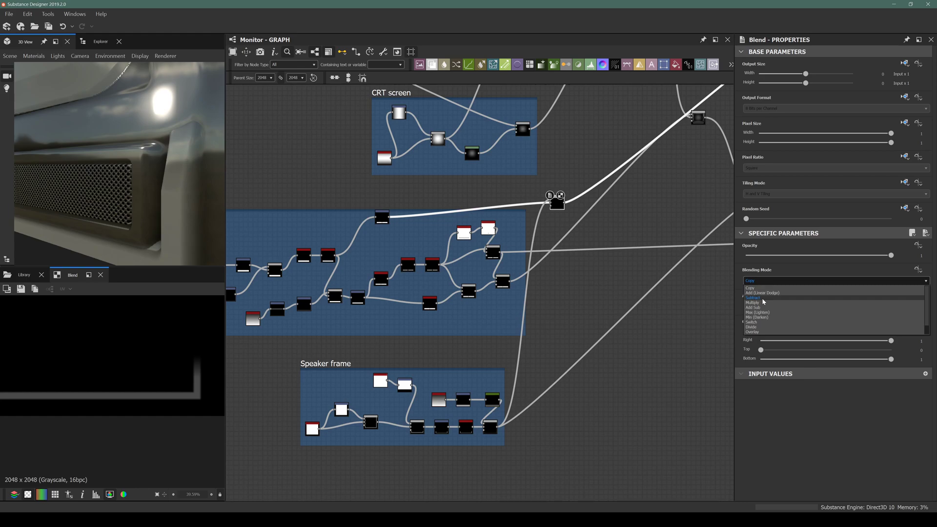
pyautogui.click(763, 299)
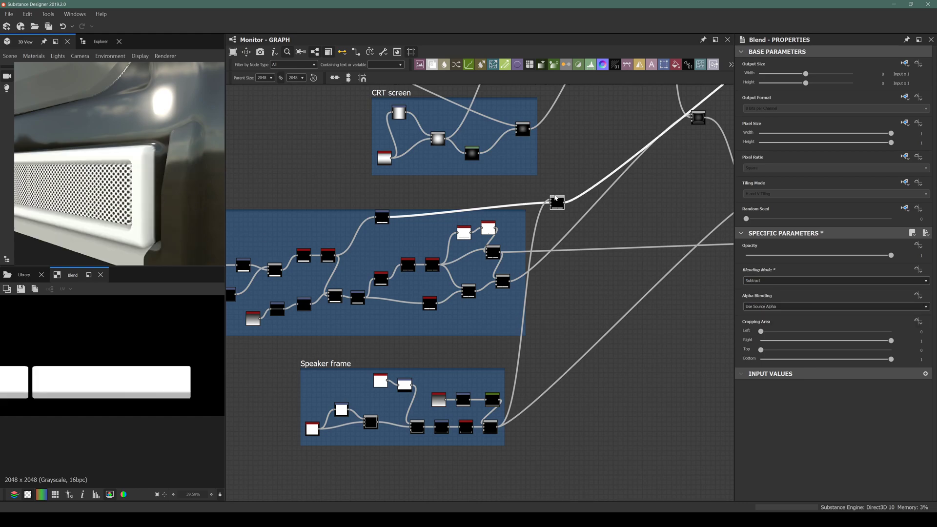
# Preview the Blend, Transformation 2D and Blur HQ Grayscale outputs in the Speaker frame group to find a solid frame shape
pyautogui.scroll(6, 471, 413)
pyautogui.scroll(2, 472, 413)
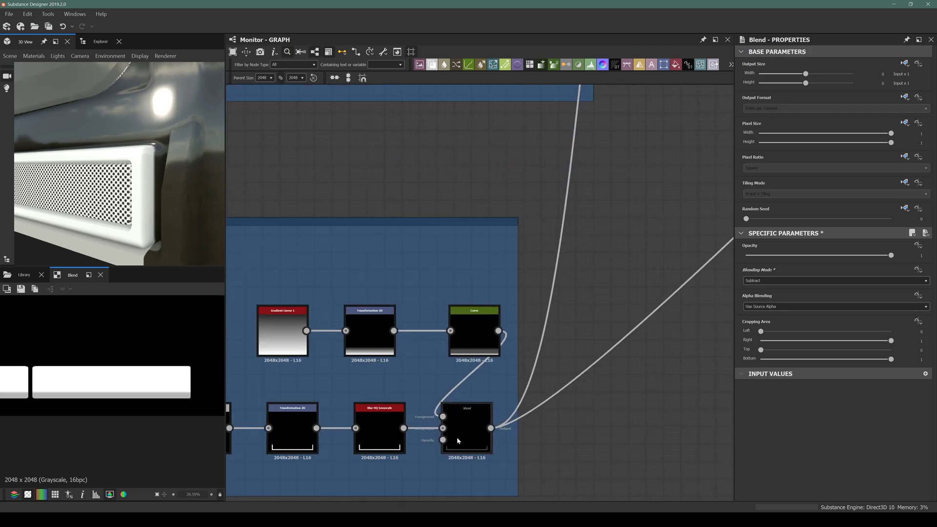
pyautogui.doubleClick(485, 429)
pyautogui.scroll(-4, 470, 452)
pyautogui.moveTo(366, 442); pyautogui.dragTo(429, 419, button='middle')
pyautogui.scroll(5, 405, 430)
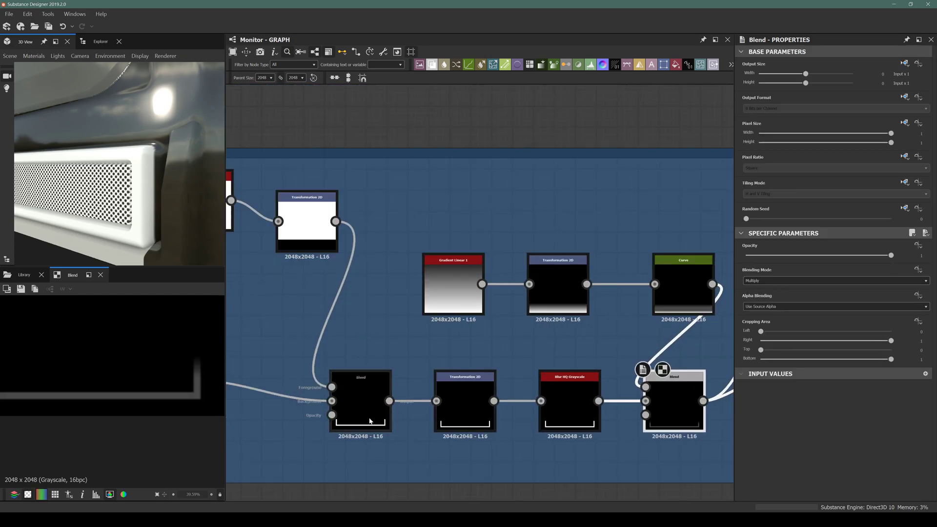
pyautogui.doubleClick(361, 420)
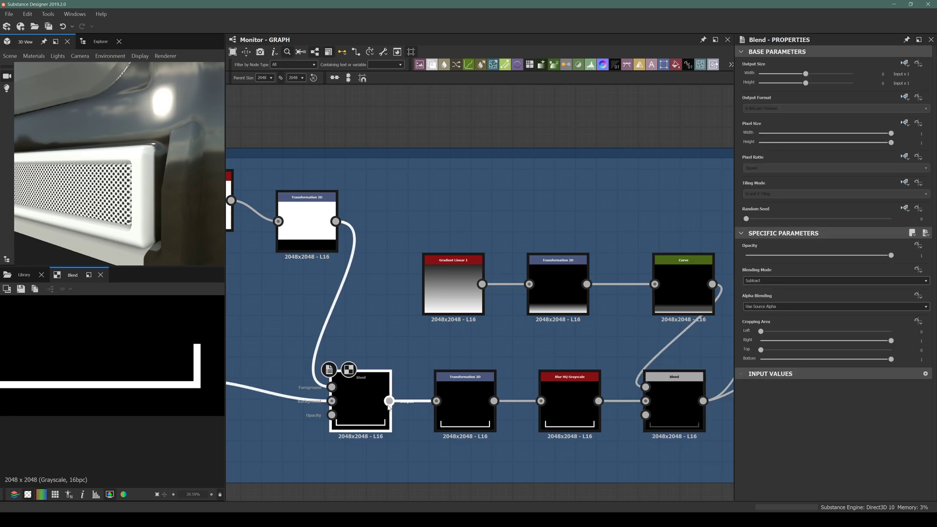
pyautogui.doubleClick(477, 410)
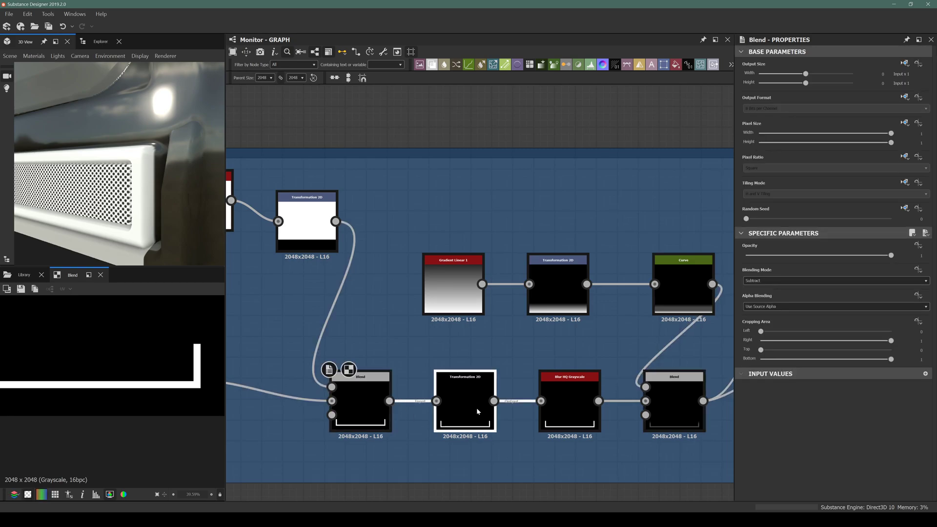
pyautogui.doubleClick(586, 406)
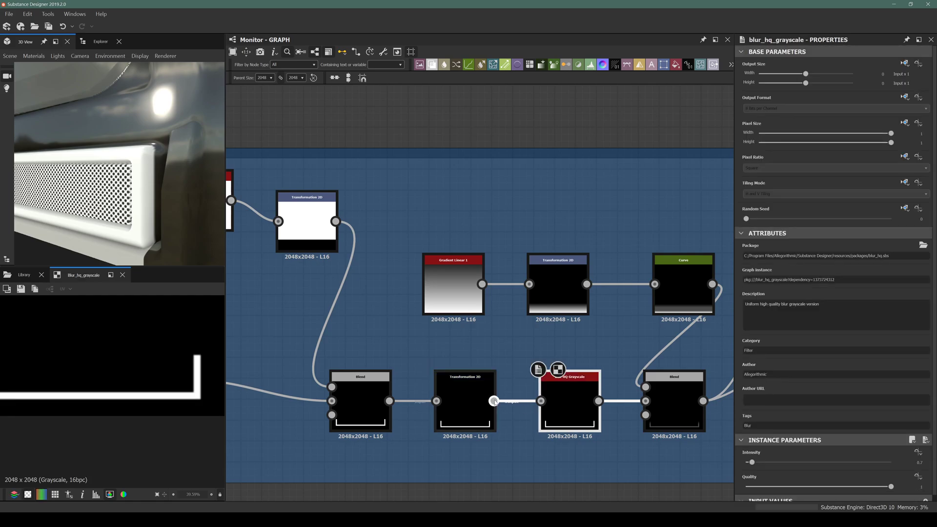
# Connect the Speaker frame group's Blur HQ Grayscale output to the Subtract Blend's foreground and preview the resulting mask
pyautogui.moveTo(599, 401); pyautogui.dragTo(574, 233)
pyautogui.scroll(-11, 584, 397)
pyautogui.scroll(8, 654, 285)
pyautogui.scroll(1, 571, 296)
pyautogui.doubleClick(577, 237)
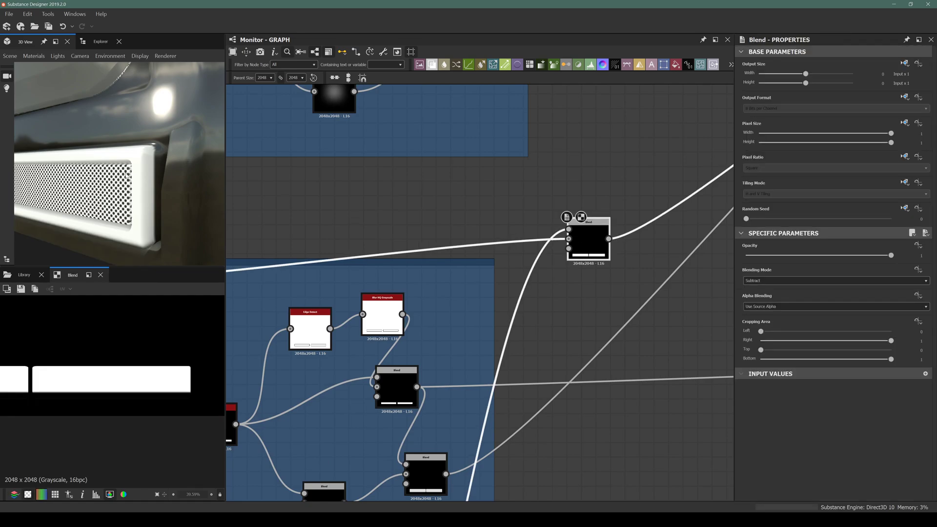
# Examine the speaker frame's corners and edges on the model and trace the nodes feeding its Subtract mask
pyautogui.moveTo(129, 191); pyautogui.dragTo(142, 190)
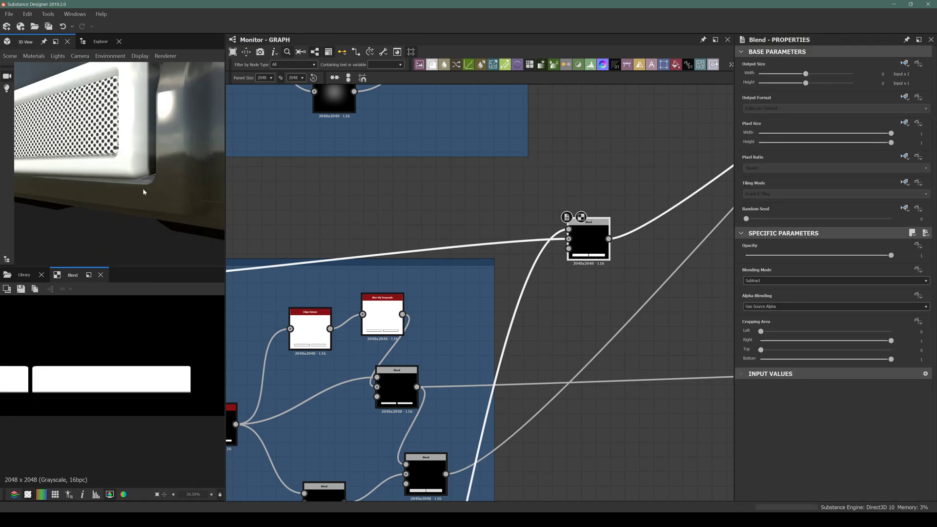
pyautogui.moveTo(526, 332); pyautogui.dragTo(513, 213, button='middle')
pyautogui.scroll(-3, 514, 215)
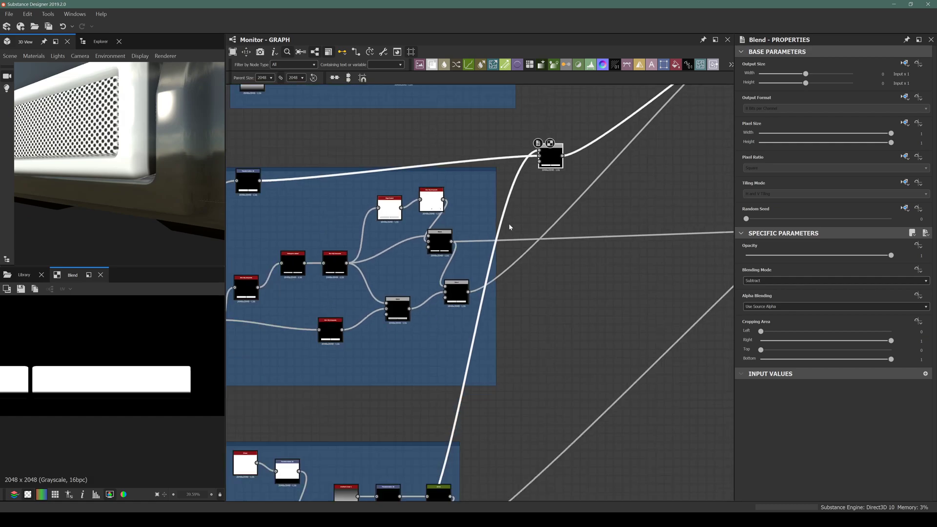
pyautogui.moveTo(414, 492); pyautogui.dragTo(424, 346, button='middle')
pyautogui.moveTo(372, 397); pyautogui.dragTo(435, 289)
pyautogui.scroll(5, 372, 397)
pyautogui.scroll(-3, 345, 387)
pyautogui.scroll(-5, 373, 383)
pyautogui.scroll(5, 434, 289)
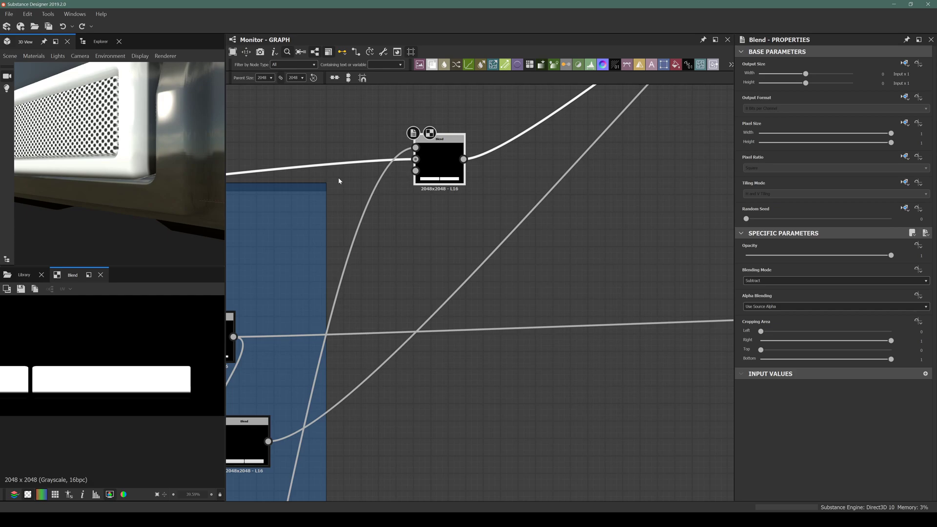
pyautogui.moveTo(131, 182); pyautogui.dragTo(116, 212)
pyautogui.hotkey('ctrl', 'z')
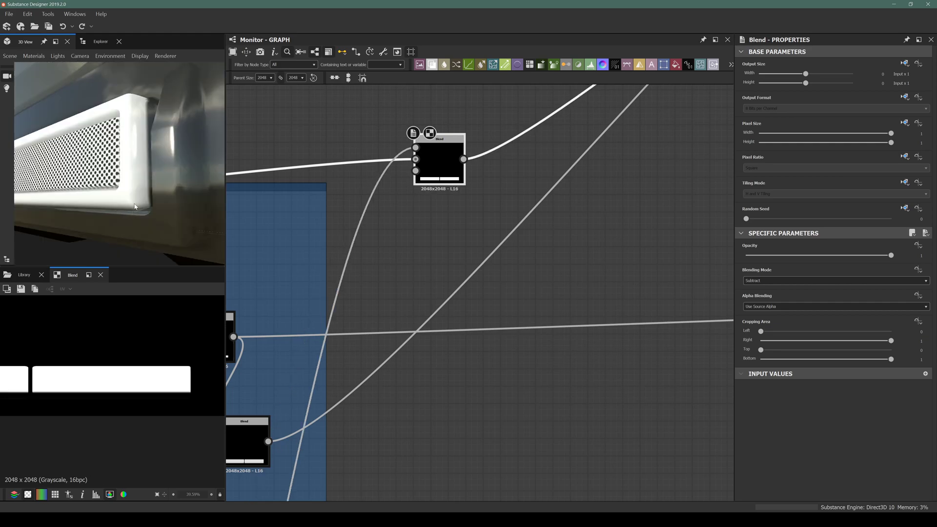
pyautogui.moveTo(118, 187); pyautogui.dragTo(91, 201)
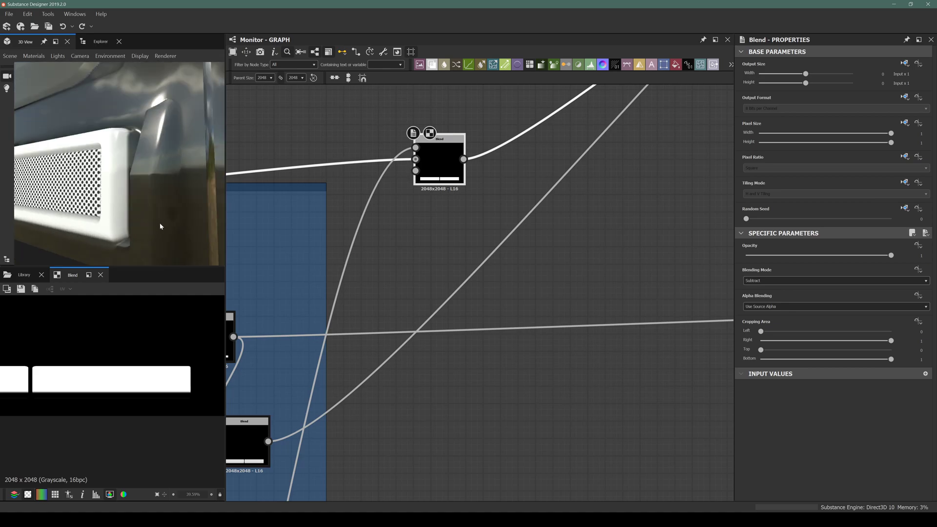
pyautogui.scroll(-6, 497, 179)
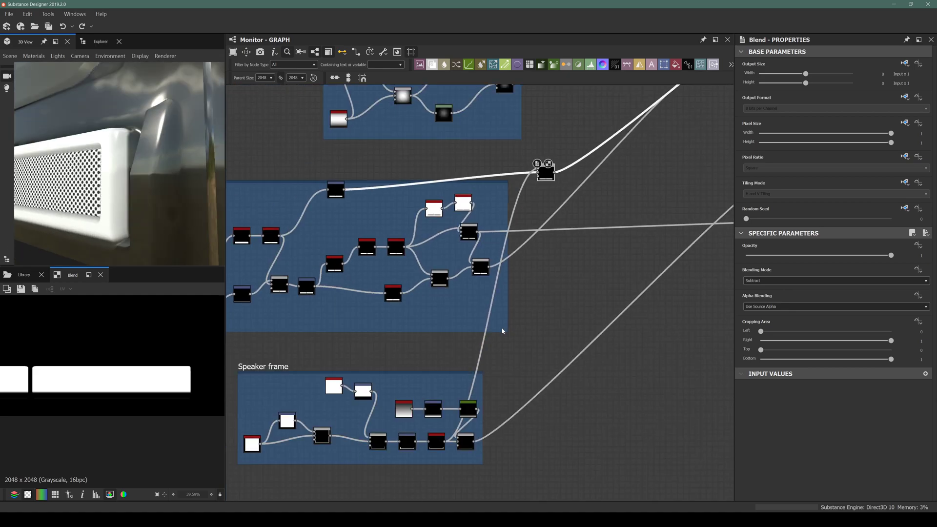
pyautogui.moveTo(367, 303); pyautogui.dragTo(449, 305, button='middle')
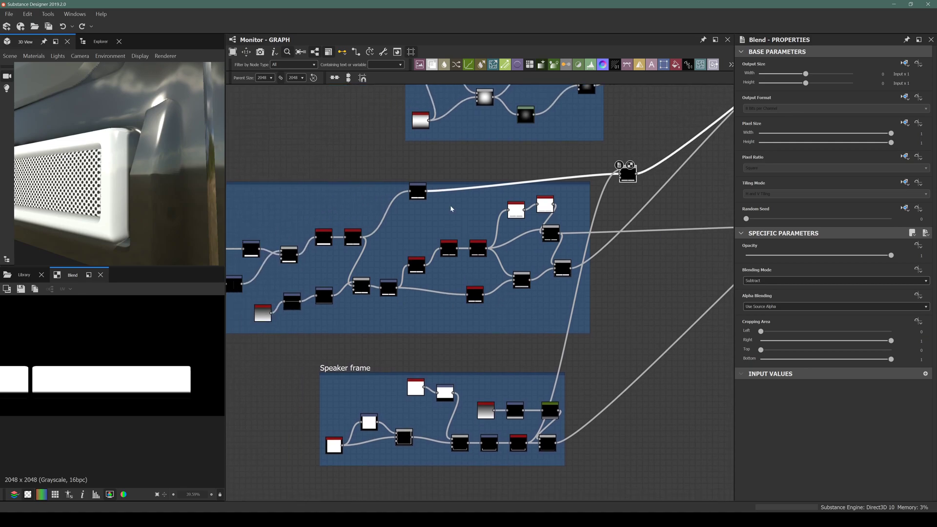
pyautogui.scroll(2, 412, 190)
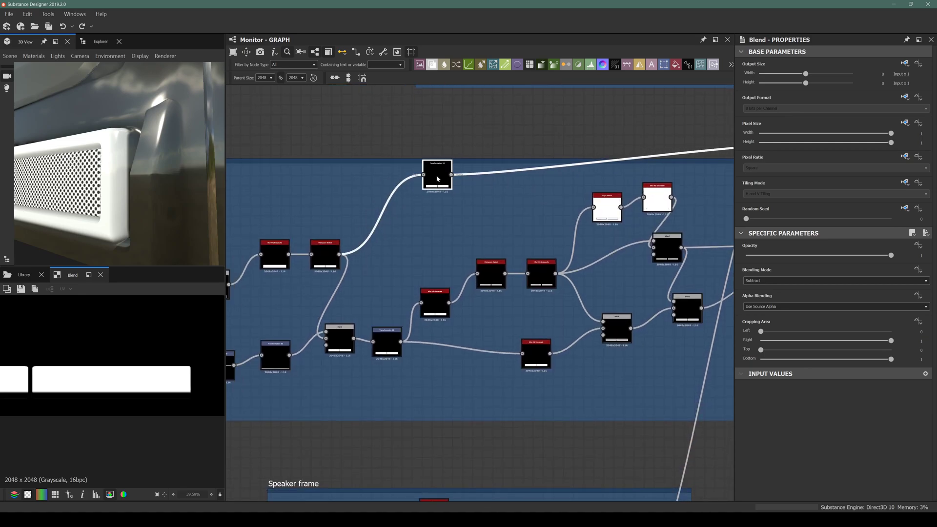
# Insert a Blur HQ Grayscale node after the duplicated Transformation 2D, with quality 1 and a low intensity
pyautogui.click(437, 179)
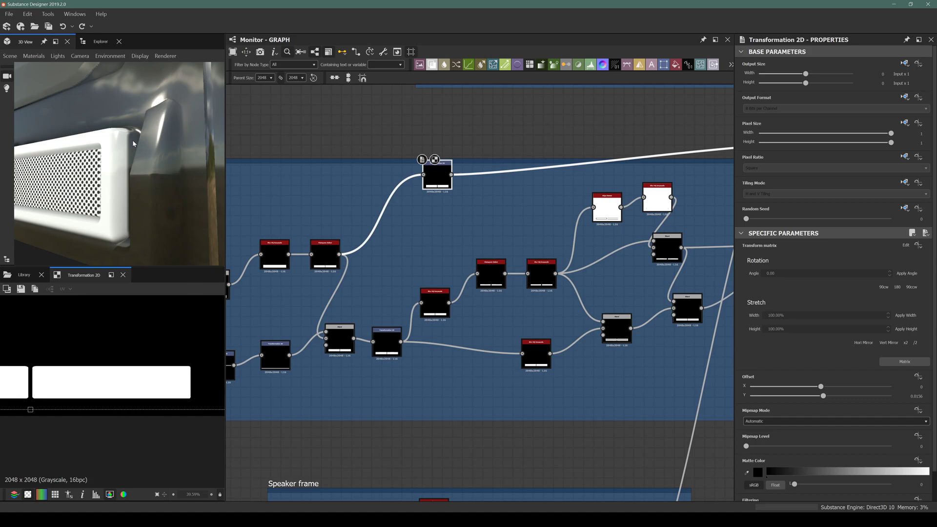
pyautogui.moveTo(127, 154); pyautogui.dragTo(197, 172)
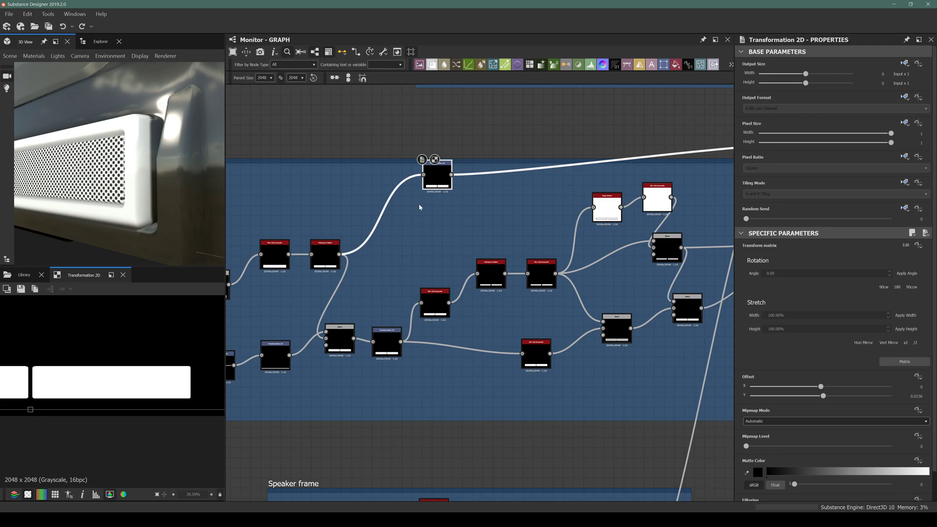
pyautogui.press('space')
pyautogui.write('blur')
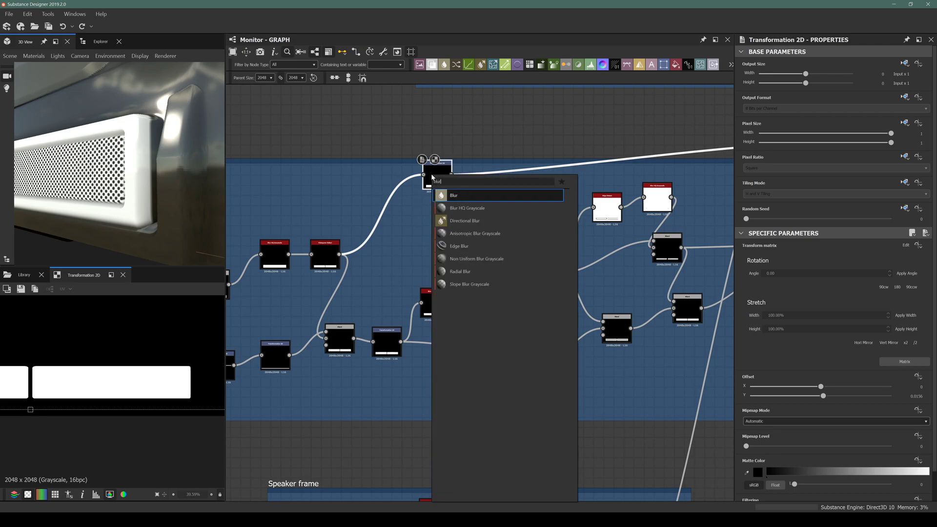
pyautogui.press('Down')
pyautogui.press('Return')
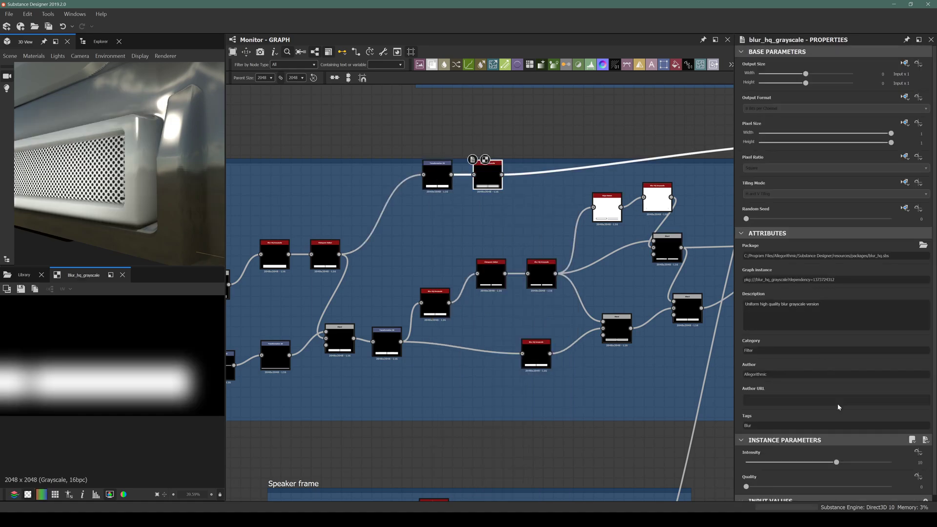
pyautogui.click(792, 486)
pyautogui.moveTo(775, 463)
pyautogui.mouseDown()
pyautogui.moveTo(747, 461)
pyautogui.moveTo(757, 461)
pyautogui.mouseUp()
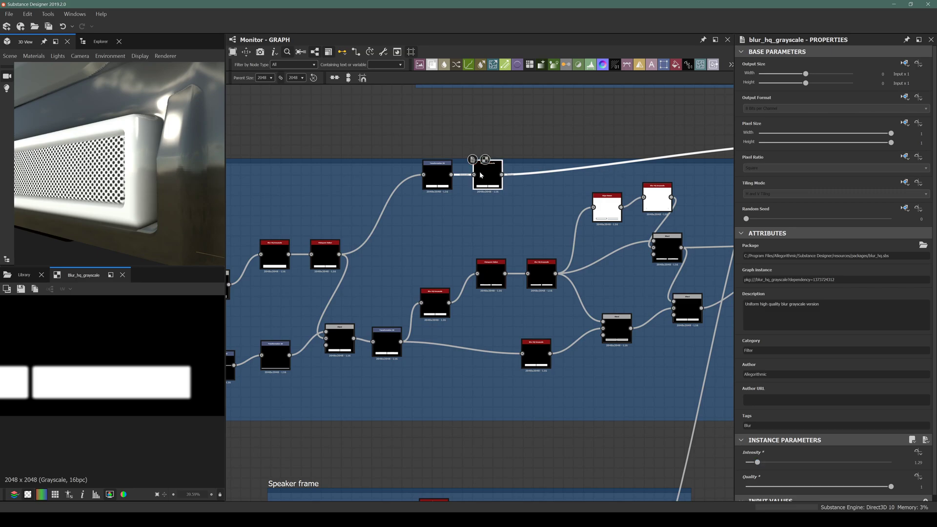
# Insert a Levels node after the new Blur HQ Grayscale and lower its white input point to the minimum to widen the mask
pyautogui.scroll(3, 137, 385)
pyautogui.scroll(1, 139, 382)
pyautogui.scroll(3, 144, 350)
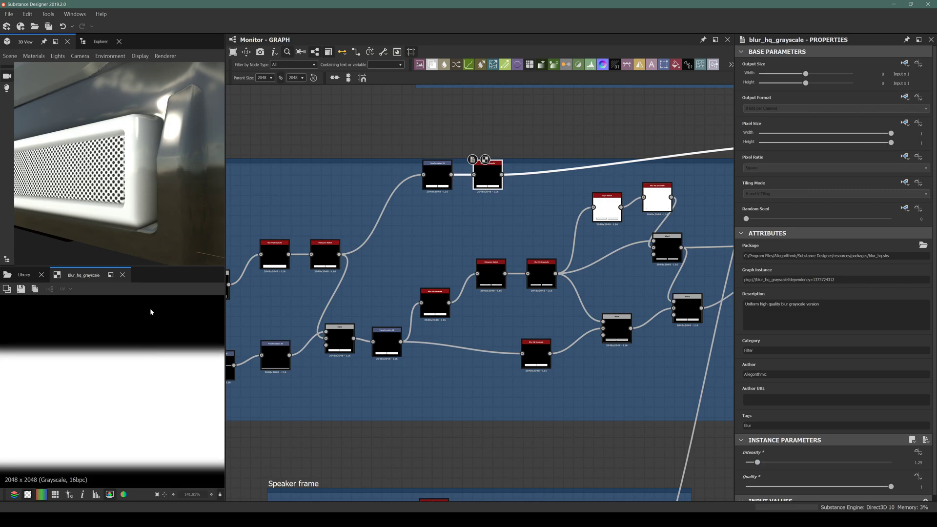
pyautogui.scroll(-3, 156, 353)
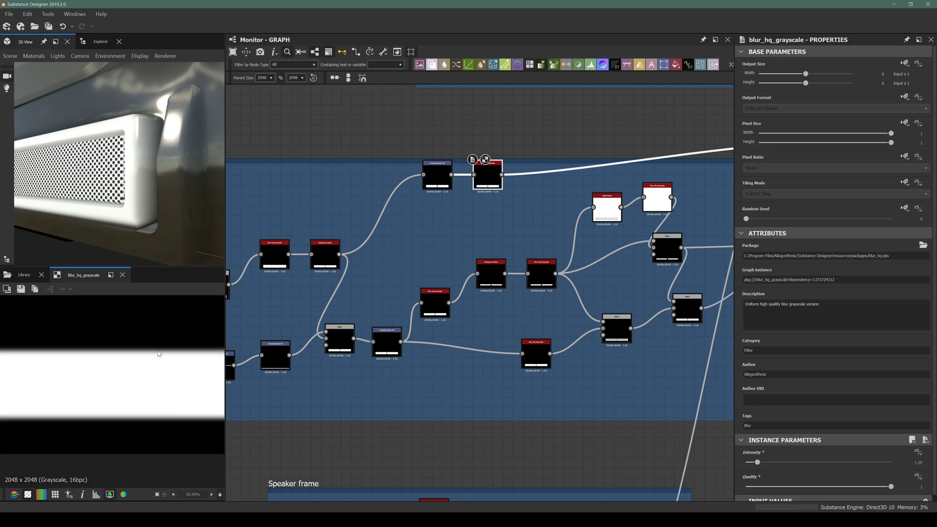
pyautogui.scroll(3, 148, 349)
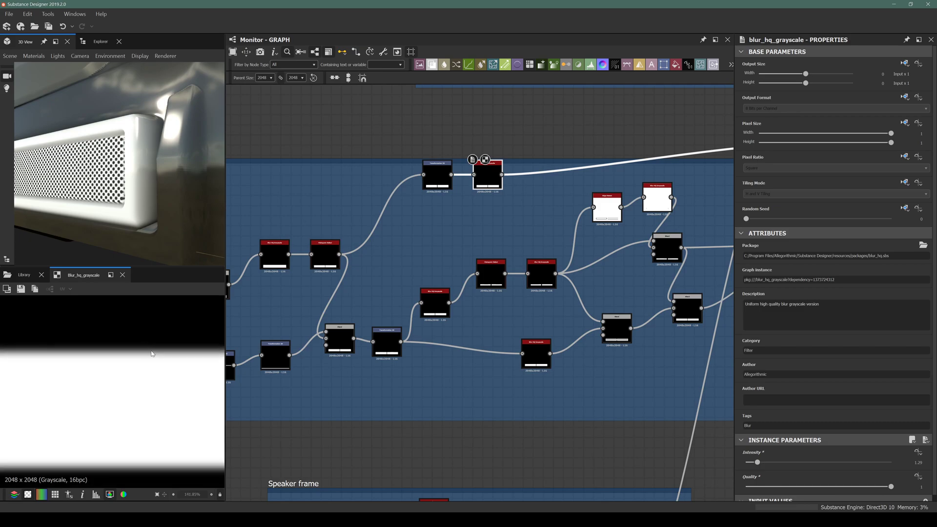
pyautogui.press('space')
pyautogui.write('levels')
pyautogui.press('Return')
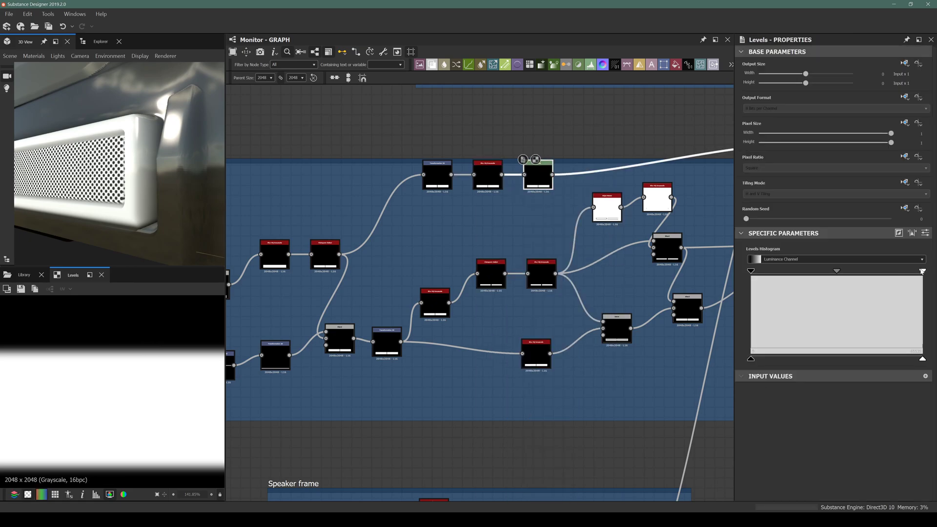
pyautogui.moveTo(922, 271); pyautogui.dragTo(746, 266)
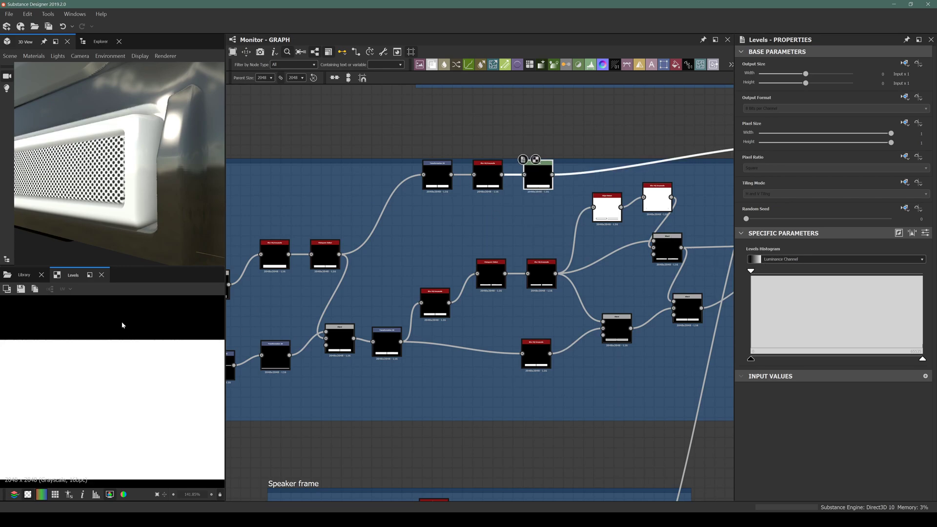
# Reduce the new Blur HQ Grayscale's intensity to 0.38 and check the speaker frame edges on the model
pyautogui.click(494, 180)
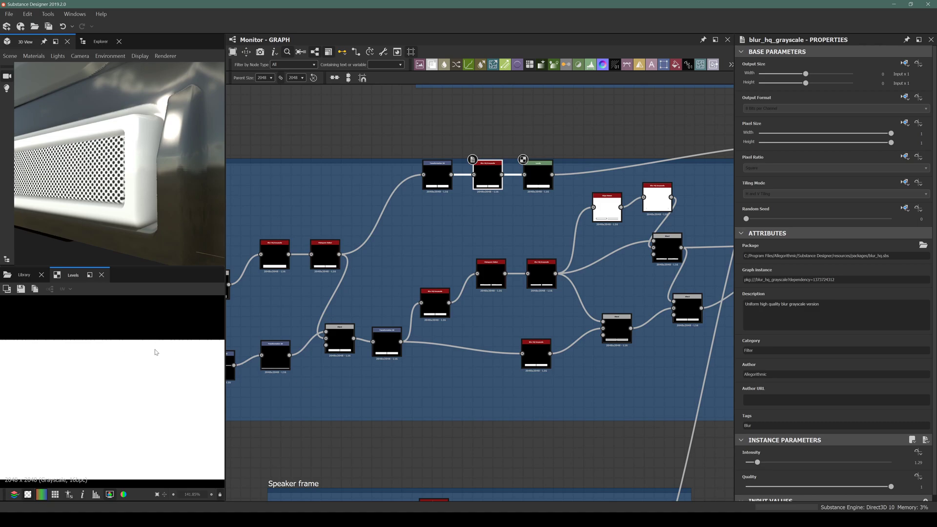
pyautogui.moveTo(758, 464); pyautogui.dragTo(751, 466)
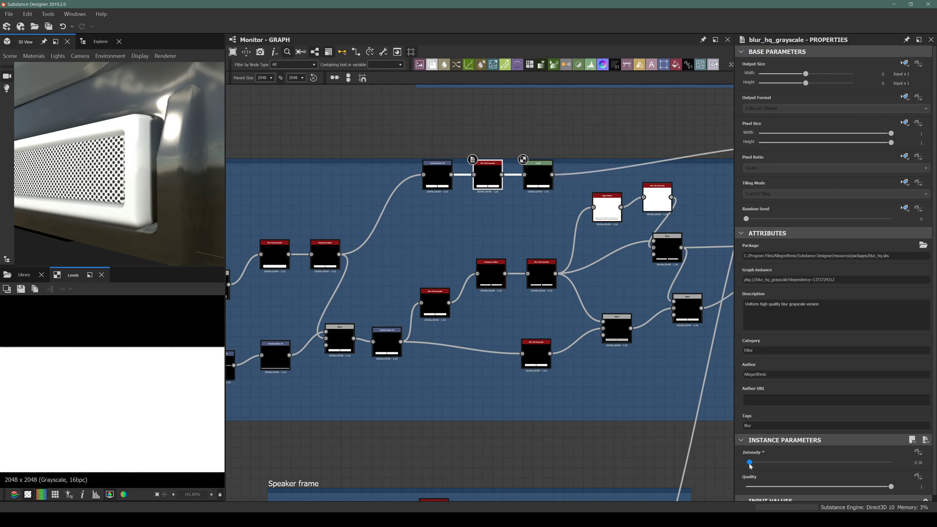
pyautogui.click(234, 256)
pyautogui.moveTo(243, 258); pyautogui.dragTo(243, 253)
pyautogui.moveTo(127, 209); pyautogui.dragTo(121, 173)
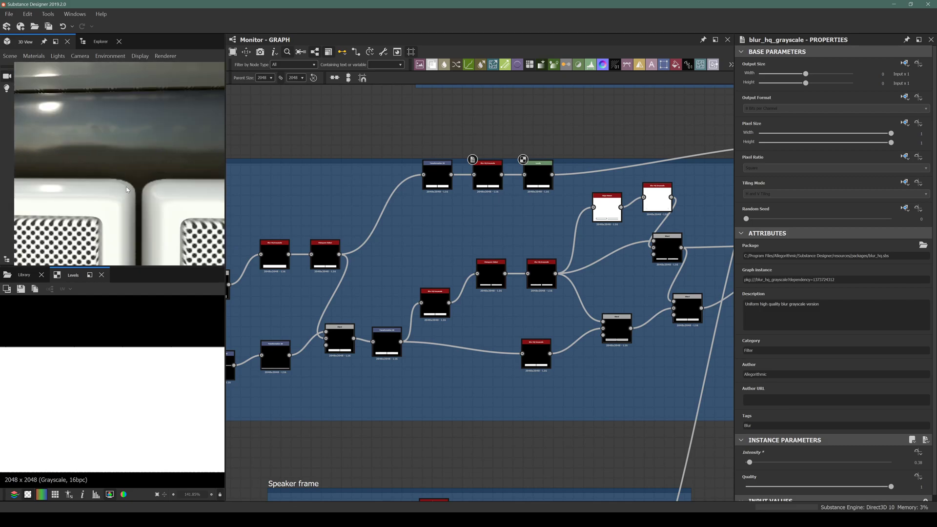
# Raise the Levels node's white input point to about a tenth of the range and inspect the speaker frame edges on the model
pyautogui.moveTo(540, 211); pyautogui.dragTo(493, 225, button='middle')
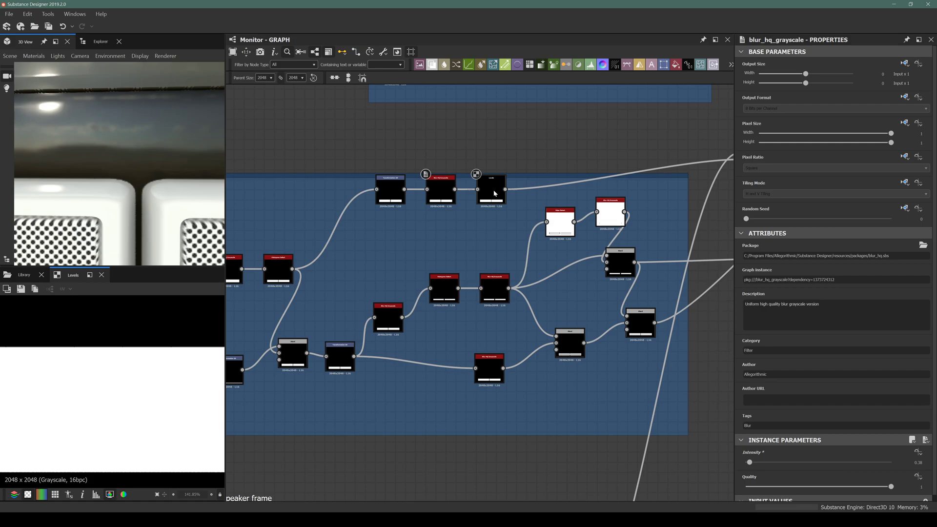
pyautogui.click(490, 192)
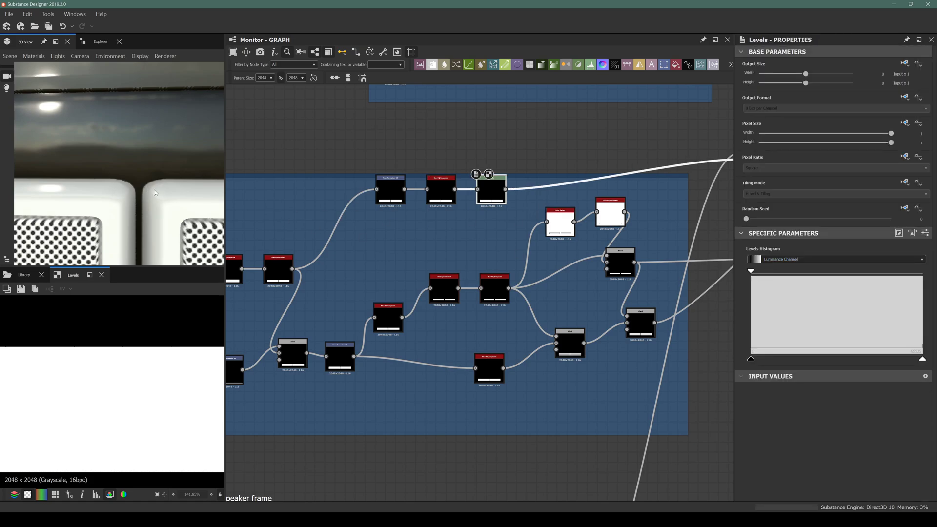
pyautogui.scroll(4, 149, 187)
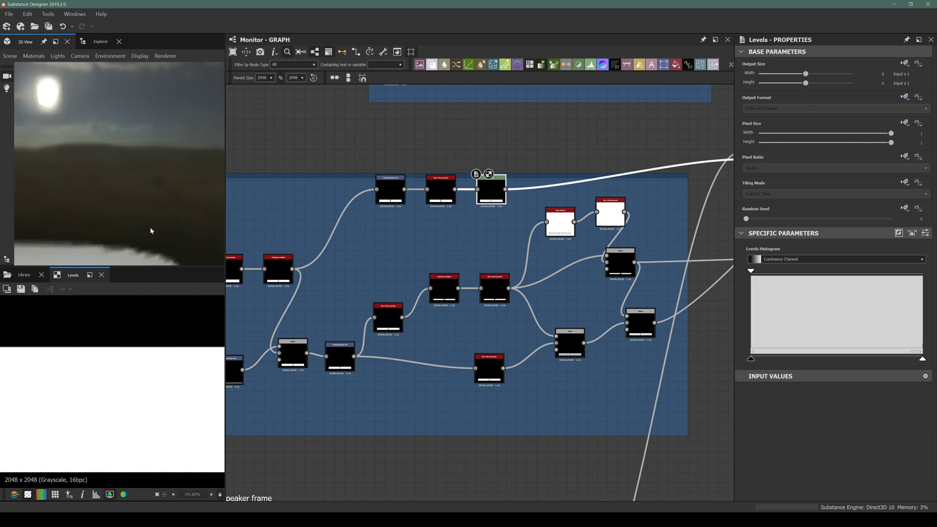
pyautogui.moveTo(152, 233); pyautogui.dragTo(150, 226, button='middle')
pyautogui.scroll(2, 144, 188)
pyautogui.scroll(-2, 141, 189)
pyautogui.scroll(4, 139, 186)
pyautogui.scroll(-3, 142, 195)
pyautogui.scroll(-4, 142, 214)
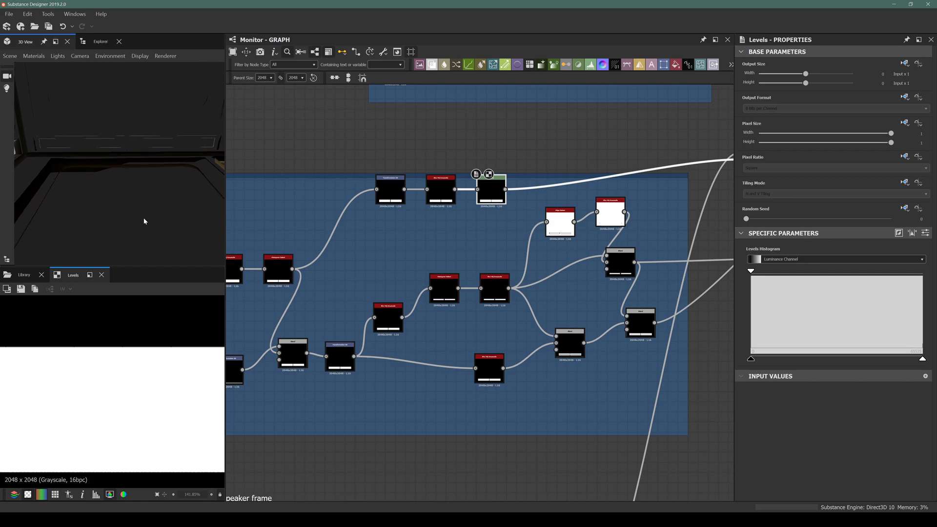
pyautogui.moveTo(138, 214); pyautogui.dragTo(113, 197, button='middle')
pyautogui.scroll(4, 111, 193)
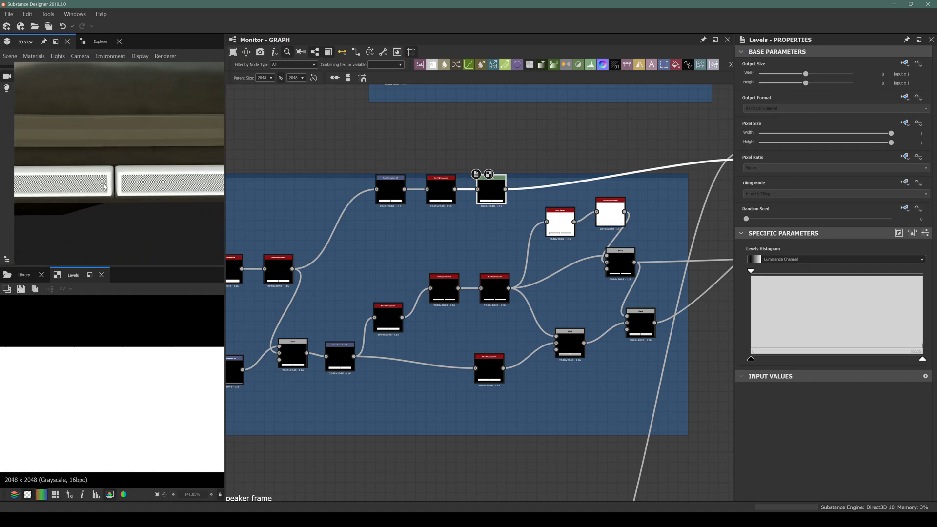
pyautogui.scroll(-1, 105, 188)
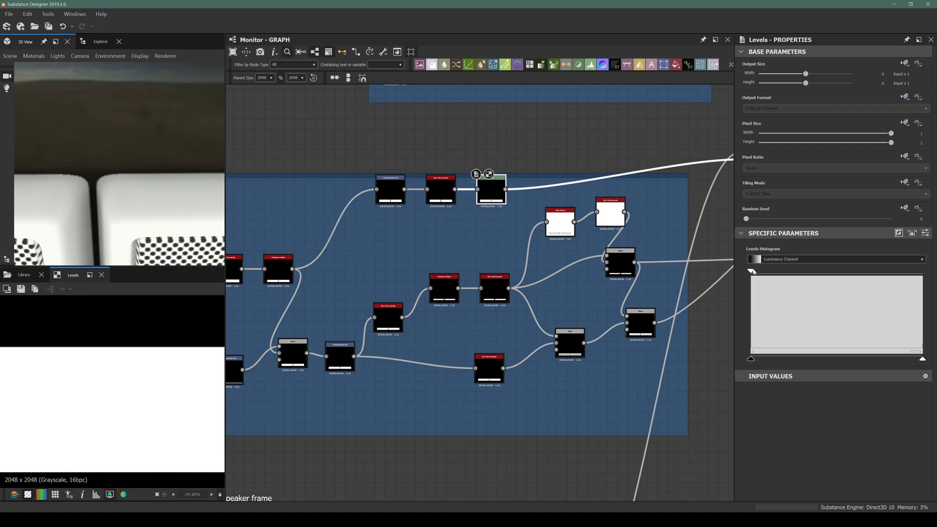
pyautogui.moveTo(752, 272); pyautogui.dragTo(770, 279)
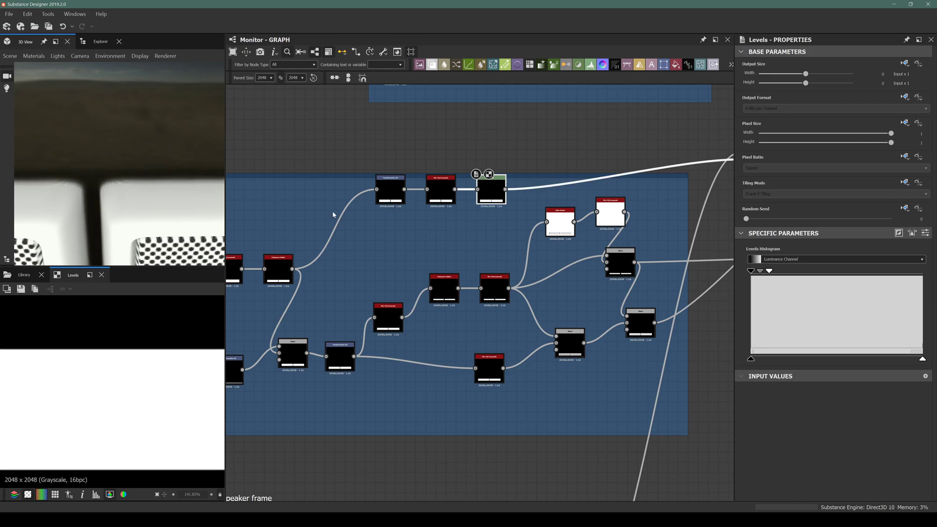
pyautogui.scroll(-3, 125, 183)
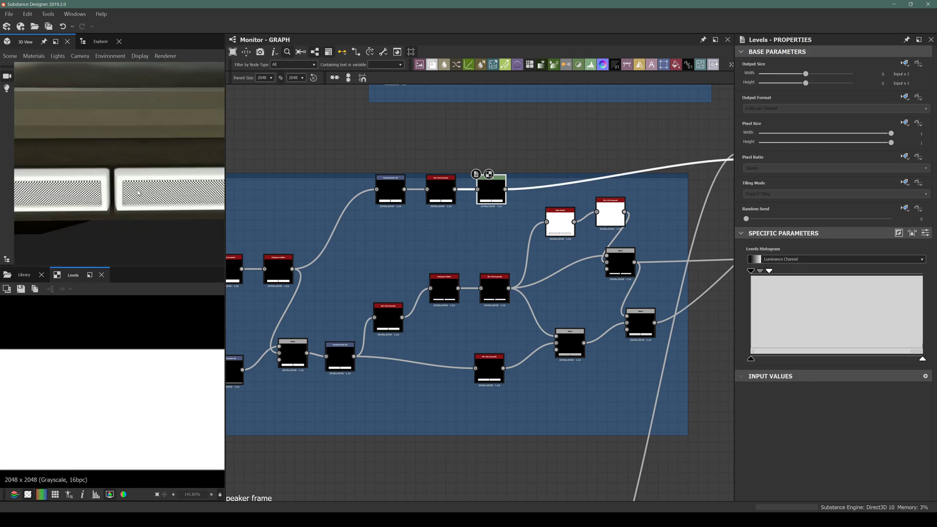
pyautogui.moveTo(138, 193); pyautogui.dragTo(144, 149)
pyautogui.scroll(-4, 128, 191)
pyautogui.scroll(5, 145, 148)
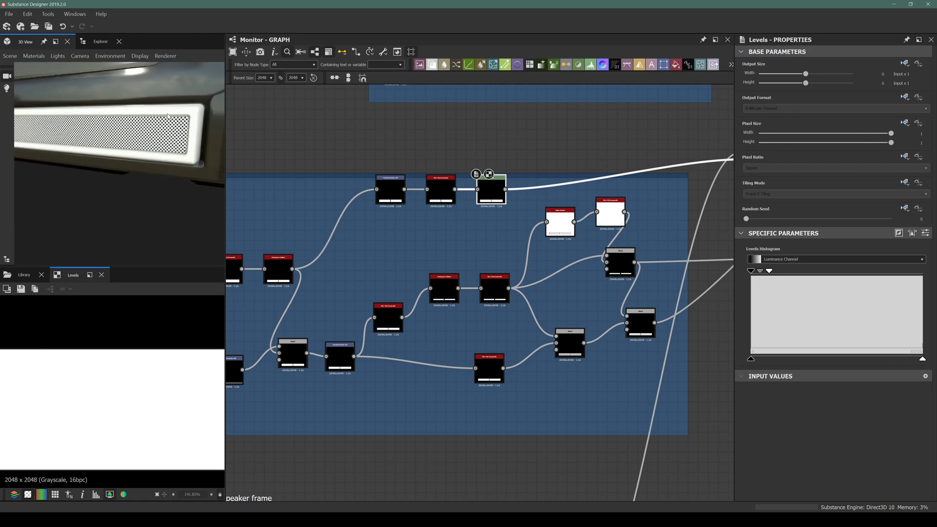
pyautogui.moveTo(168, 116); pyautogui.dragTo(137, 146)
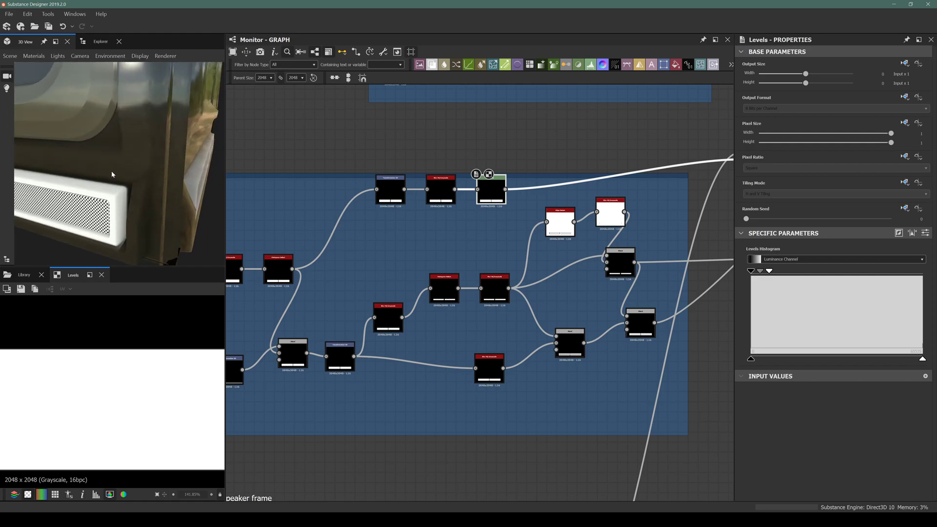
# Darken the Speaker frame Uniform Color to a value (V) of 23 and check the speaker frame on the model
pyautogui.moveTo(532, 190); pyautogui.dragTo(402, 286, button='middle')
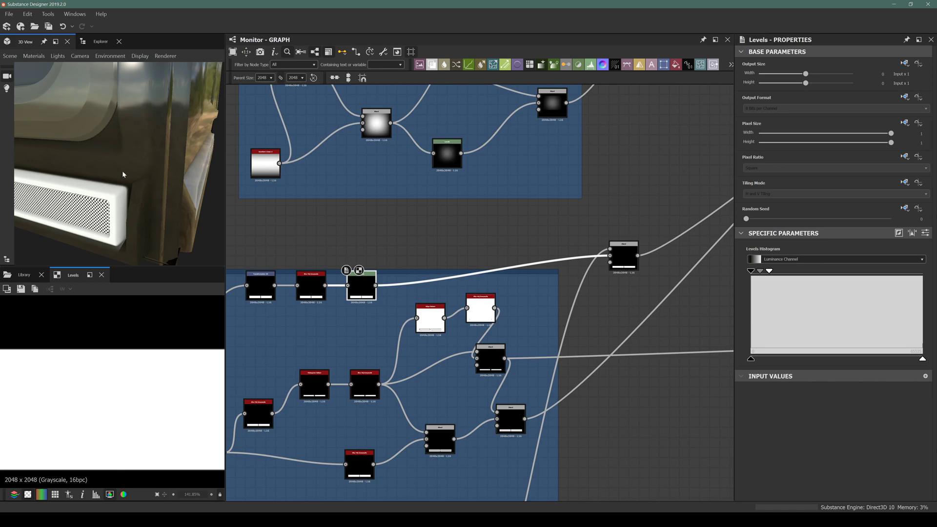
pyautogui.scroll(-4, 574, 272)
pyautogui.moveTo(554, 272); pyautogui.dragTo(328, 343, button='middle')
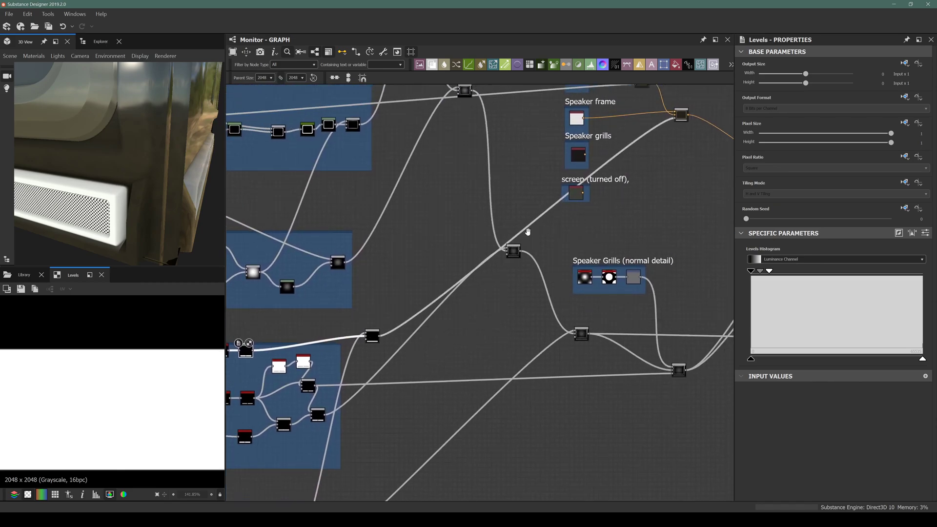
pyautogui.moveTo(604, 103); pyautogui.dragTo(501, 218, button='middle')
pyautogui.scroll(4, 501, 218)
pyautogui.moveTo(451, 255); pyautogui.dragTo(452, 258)
pyautogui.doubleClick(451, 253)
pyautogui.click(782, 311)
pyautogui.moveTo(781, 311); pyautogui.dragTo(784, 312)
pyautogui.moveTo(150, 169); pyautogui.dragTo(131, 147)
pyautogui.moveTo(46, 164); pyautogui.dragTo(73, 132)
pyautogui.scroll(4, 110, 153)
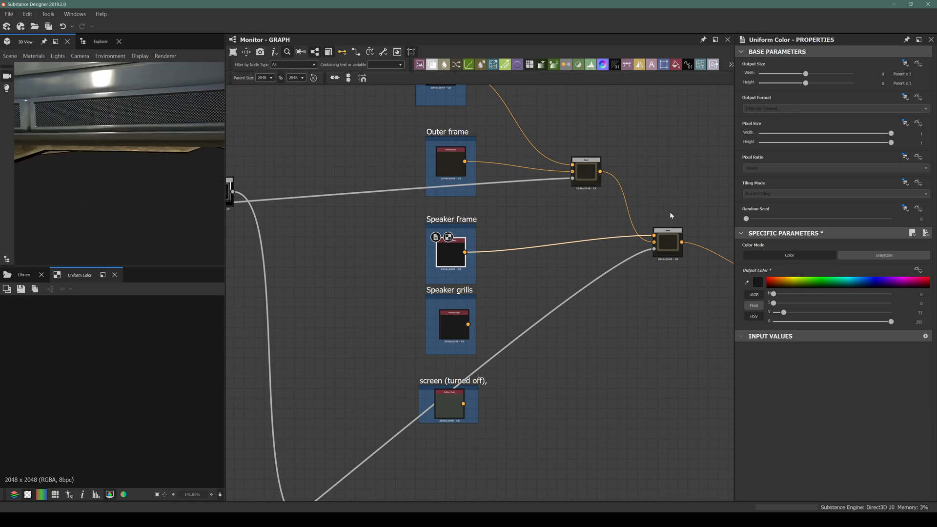
# Reposition the Blend node fed by the Speaker frame colour slightly lower in the graph
pyautogui.scroll(-2, 663, 205)
pyautogui.scroll(2, 659, 213)
pyautogui.click(671, 256)
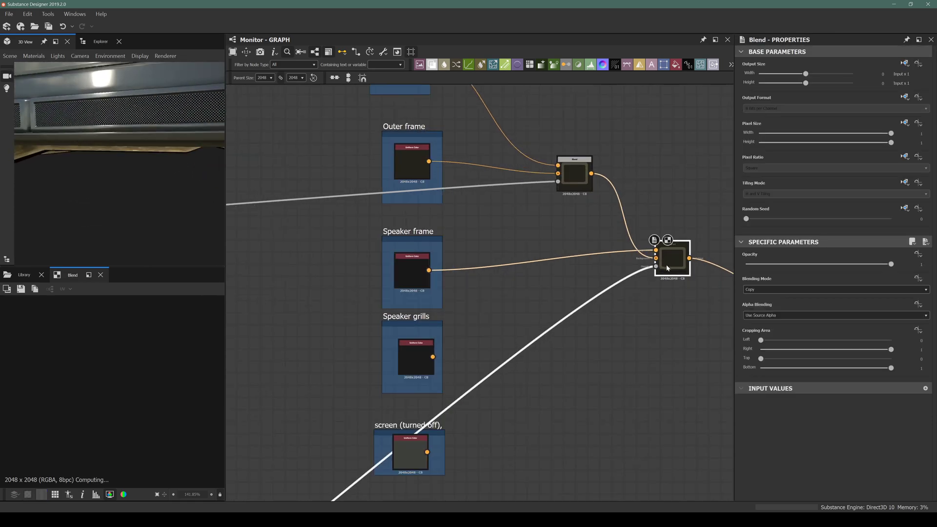
pyautogui.click(418, 351)
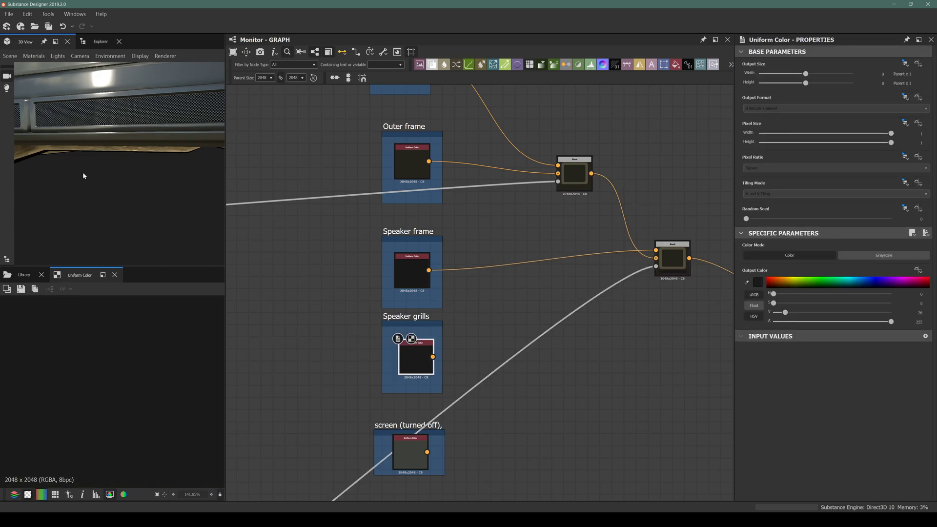
pyautogui.moveTo(436, 289); pyautogui.dragTo(426, 291, button='middle')
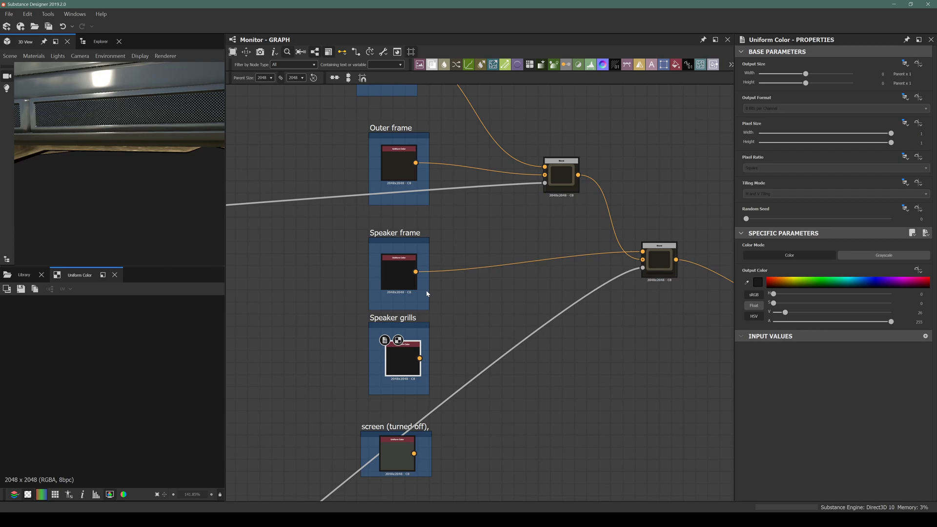
pyautogui.moveTo(130, 107); pyautogui.dragTo(94, 184)
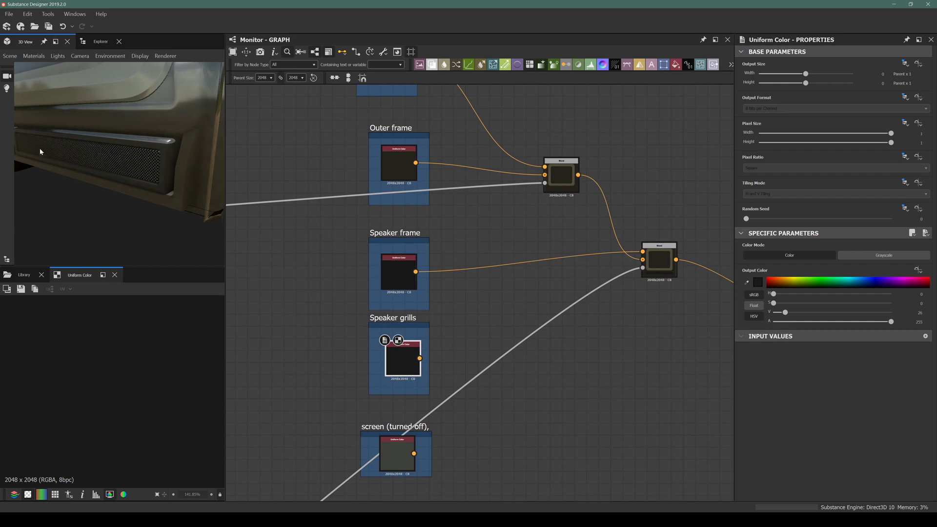
pyautogui.moveTo(489, 348); pyautogui.dragTo(414, 321, button='middle')
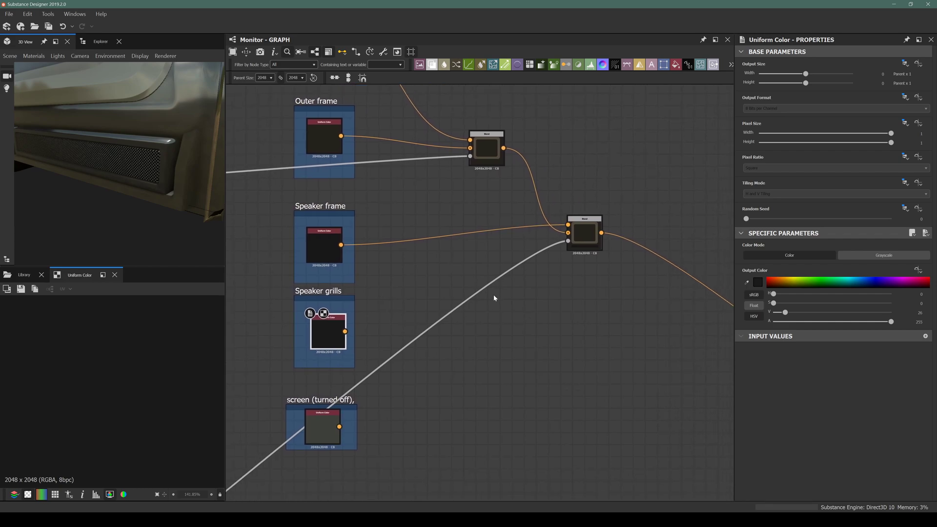
pyautogui.moveTo(581, 240); pyautogui.dragTo(561, 274)
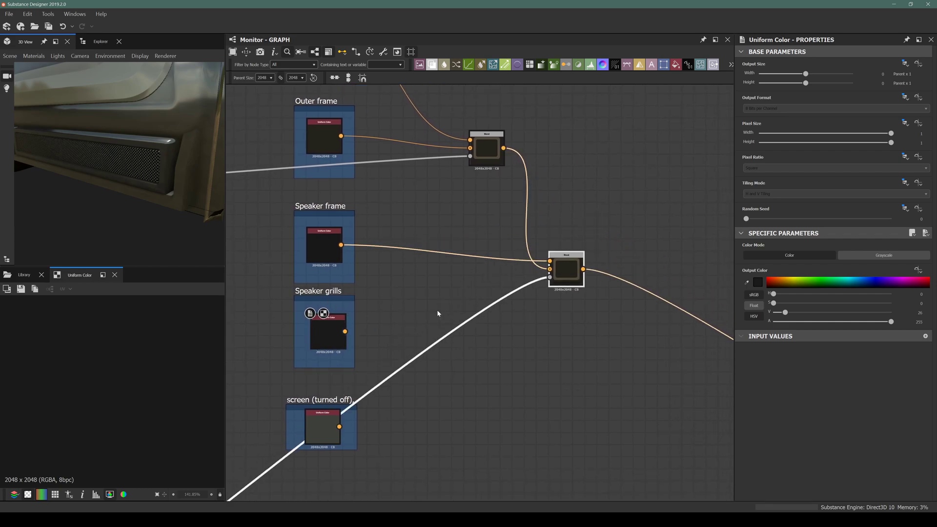
# Insert a Blend node after the Speaker frame's Blend and connect the Speaker grills colour to its foreground input
pyautogui.click(577, 281)
pyautogui.press('space')
pyautogui.write('ble')
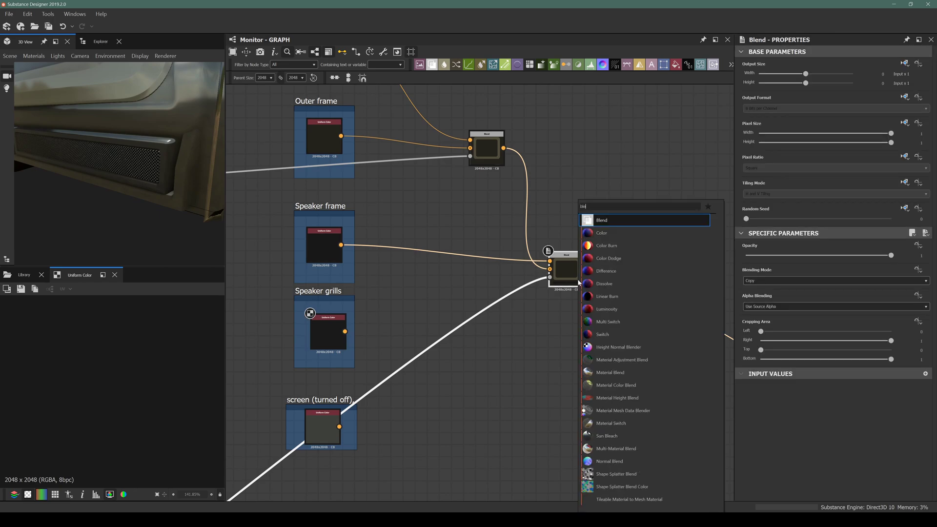
pyautogui.press('BackSpace')
pyautogui.press('BackSpace')
pyautogui.write('len')
pyautogui.click(596, 220)
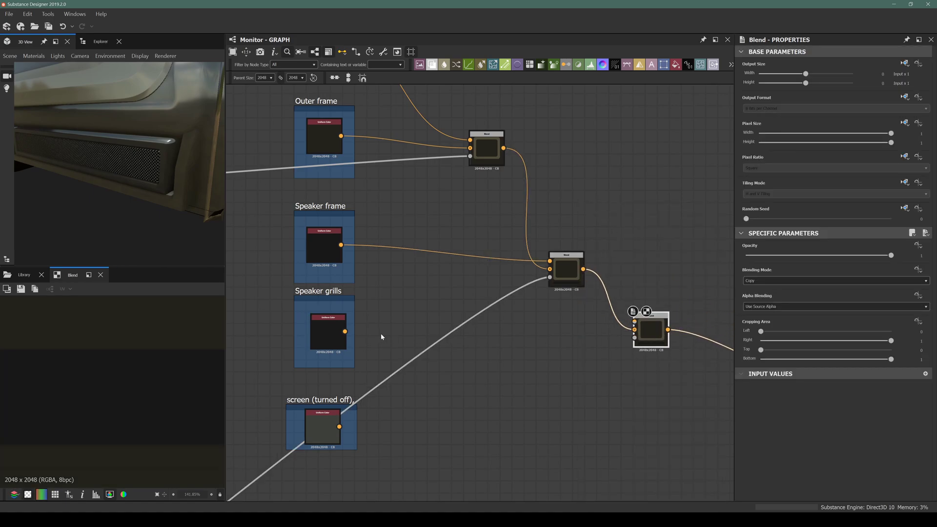
pyautogui.moveTo(393, 336); pyautogui.dragTo(376, 244, button='middle')
pyautogui.moveTo(340, 257); pyautogui.dragTo(636, 251)
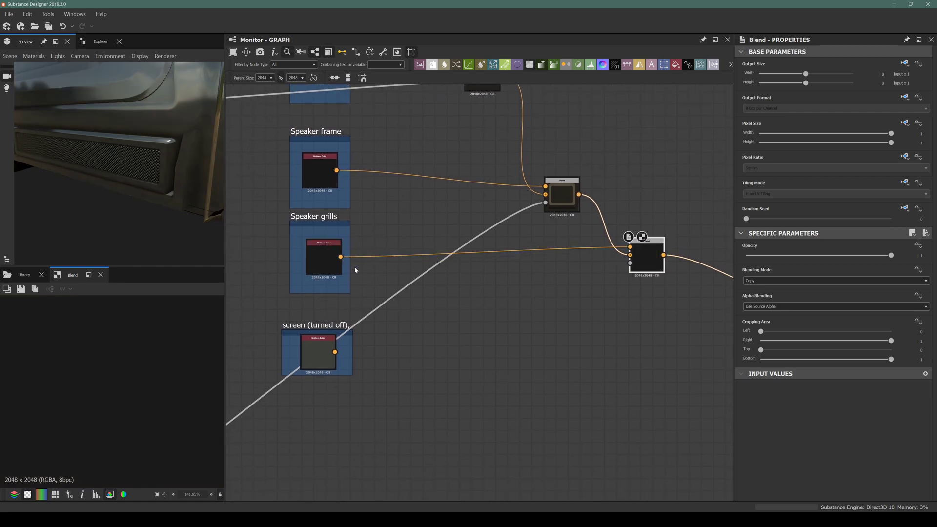
# Preview the Blend outputs in the Speakers group to compare which one suits as the speaker grill mask
pyautogui.scroll(-3, 623, 272)
pyautogui.scroll(-5, 532, 273)
pyautogui.moveTo(432, 302); pyautogui.dragTo(592, 149, button='middle')
pyautogui.scroll(4, 463, 363)
pyautogui.moveTo(453, 357); pyautogui.dragTo(382, 342, button='middle')
pyautogui.scroll(-3, 397, 262)
pyautogui.scroll(3, 413, 250)
pyautogui.moveTo(412, 250); pyautogui.dragTo(431, 258, button='middle')
pyautogui.scroll(5, 439, 258)
pyautogui.doubleClick(452, 277)
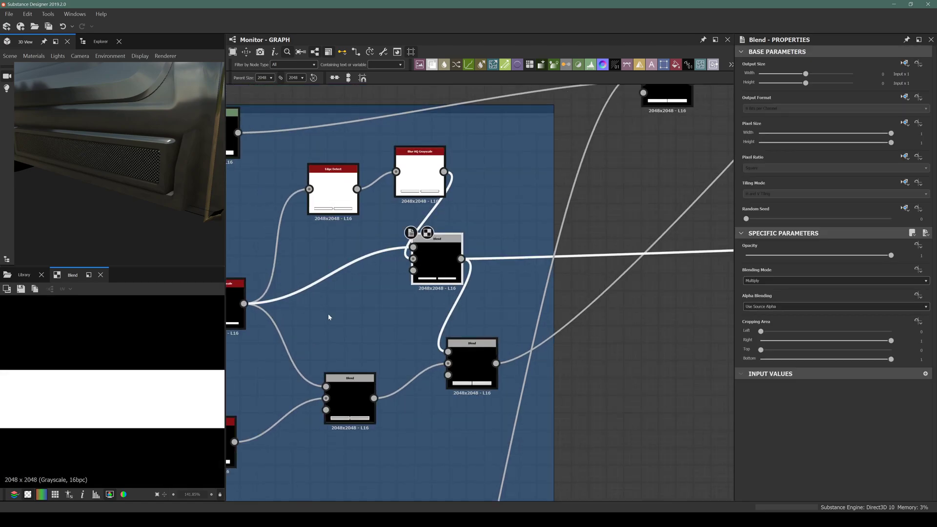
pyautogui.scroll(-5, 372, 329)
pyautogui.scroll(-4, 122, 363)
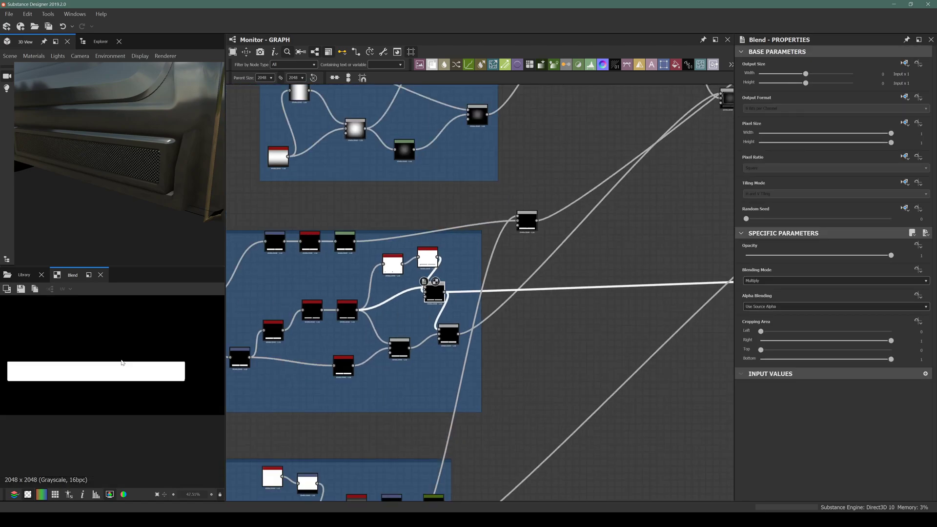
pyautogui.doubleClick(447, 335)
pyautogui.scroll(5, 445, 332)
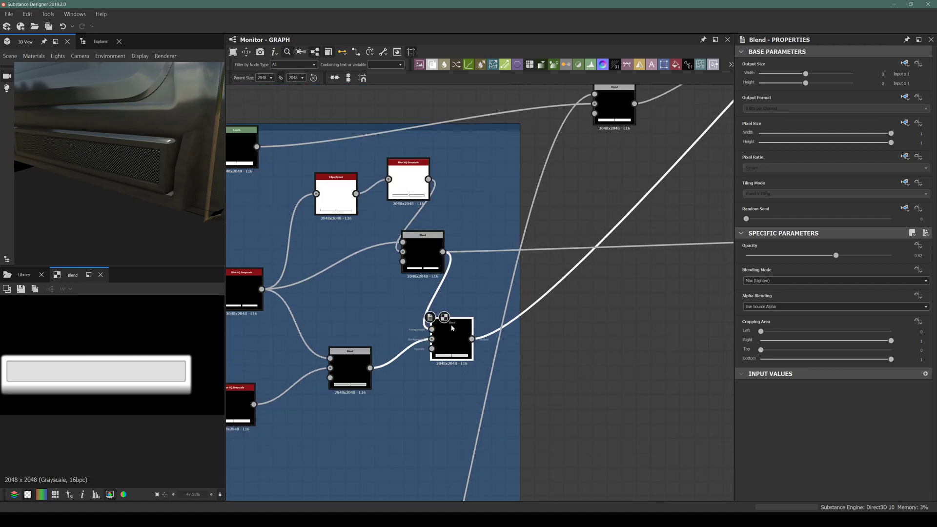
pyautogui.doubleClick(428, 253)
pyautogui.doubleClick(351, 369)
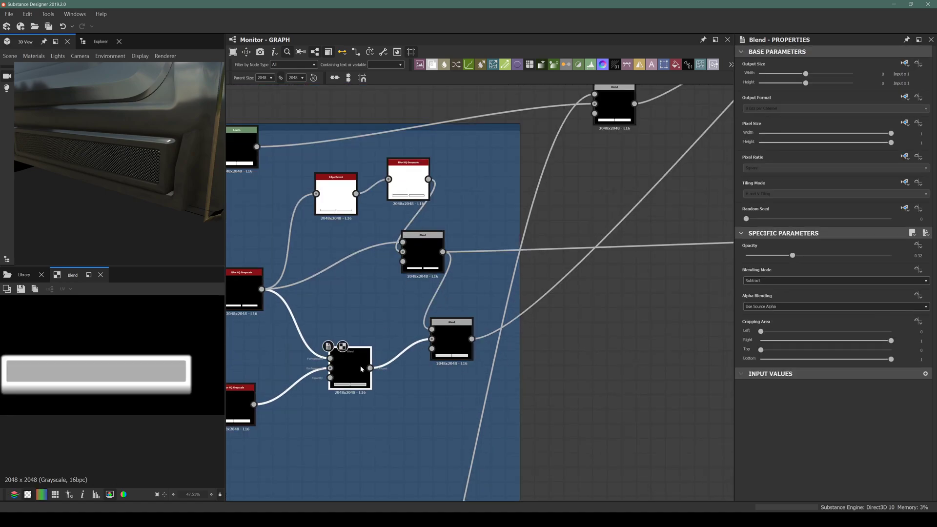
pyautogui.doubleClick(451, 342)
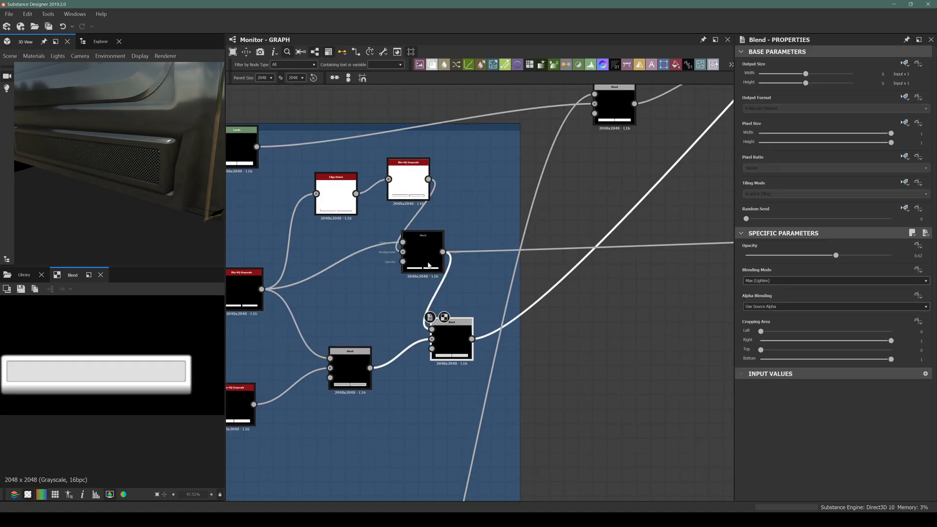
pyautogui.doubleClick(428, 265)
# Connect the Multiply Blend output from the Speakers group to the opacity input of the Speaker grills Blend
pyautogui.scroll(3, 529, 236)
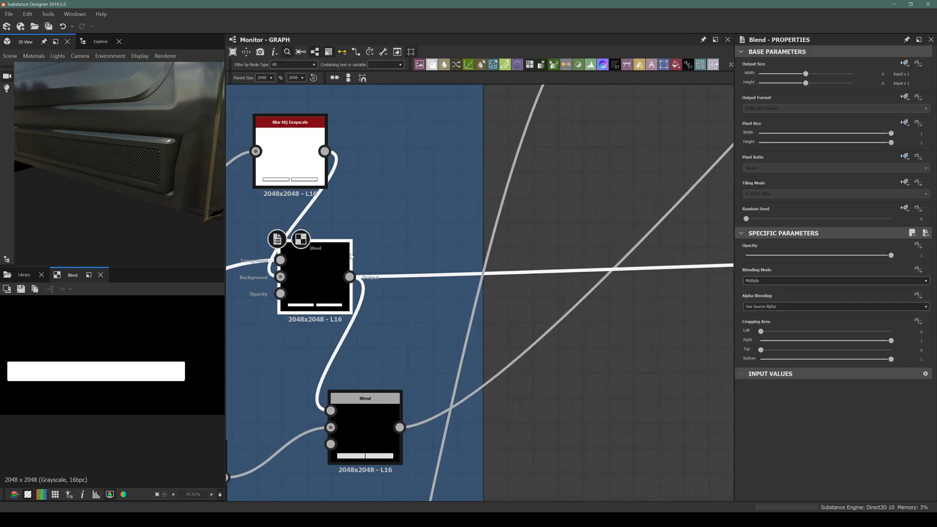
pyautogui.scroll(-6, 348, 292)
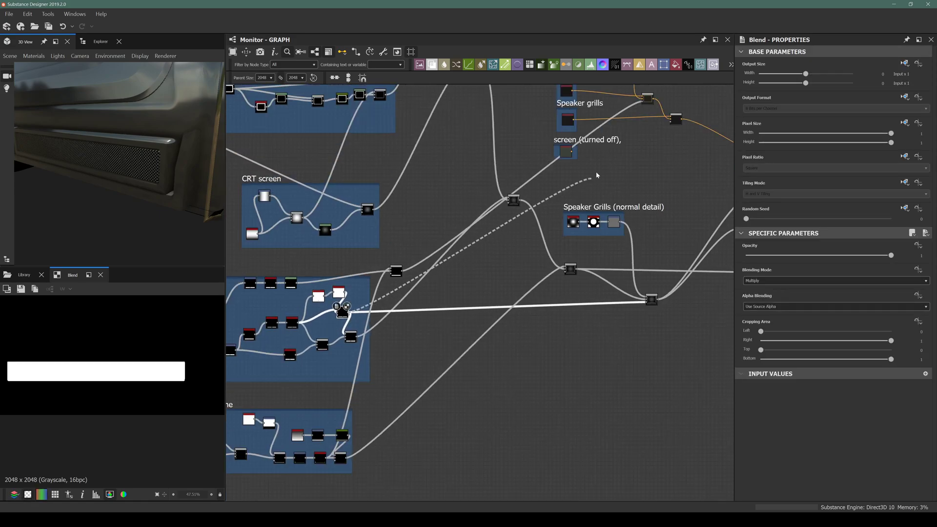
pyautogui.scroll(8, 593, 180)
pyautogui.moveTo(394, 234); pyautogui.dragTo(474, 161, button='middle')
# Set the Speaker grills colour's value (V) to 217
pyautogui.click(317, 192)
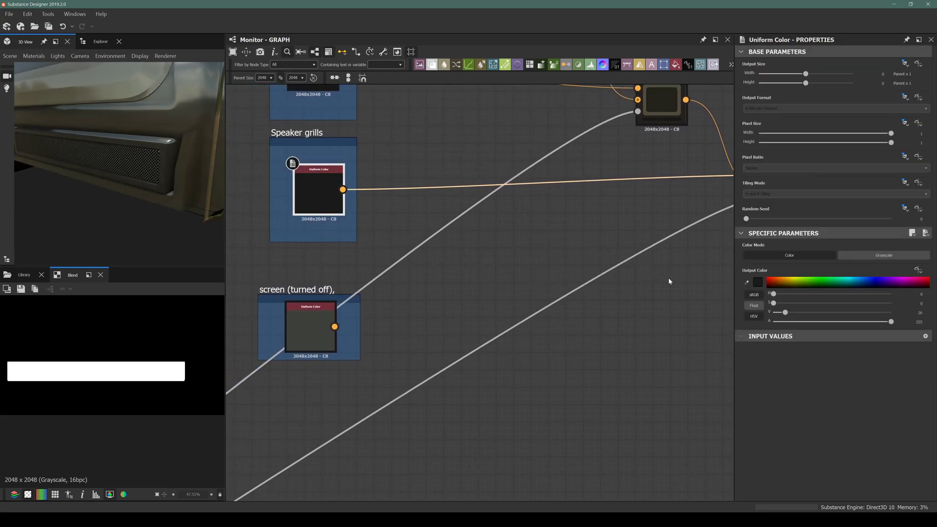
pyautogui.moveTo(785, 312); pyautogui.dragTo(873, 313)
pyautogui.scroll(3, 109, 150)
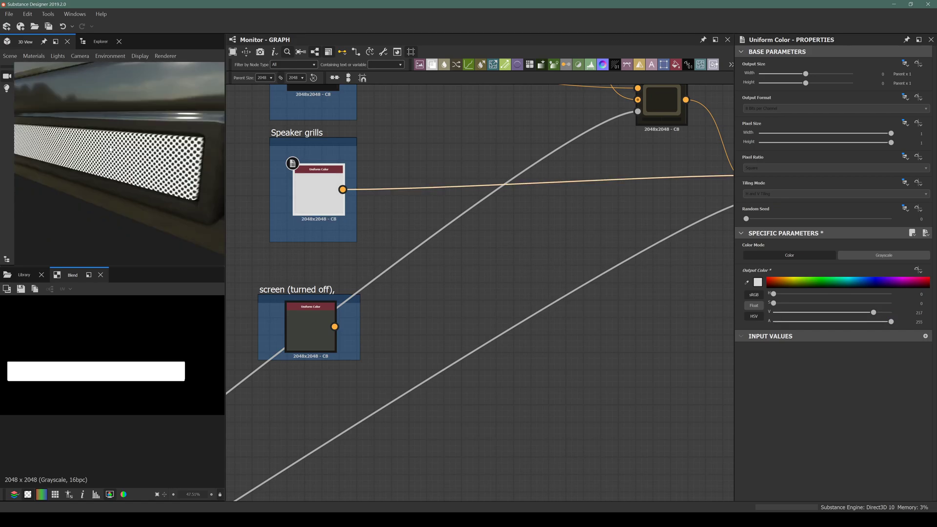
# Examine the speaker grill's perforations on the 3D model and its flat colour in the base color output
pyautogui.moveTo(110, 148); pyautogui.dragTo(156, 139)
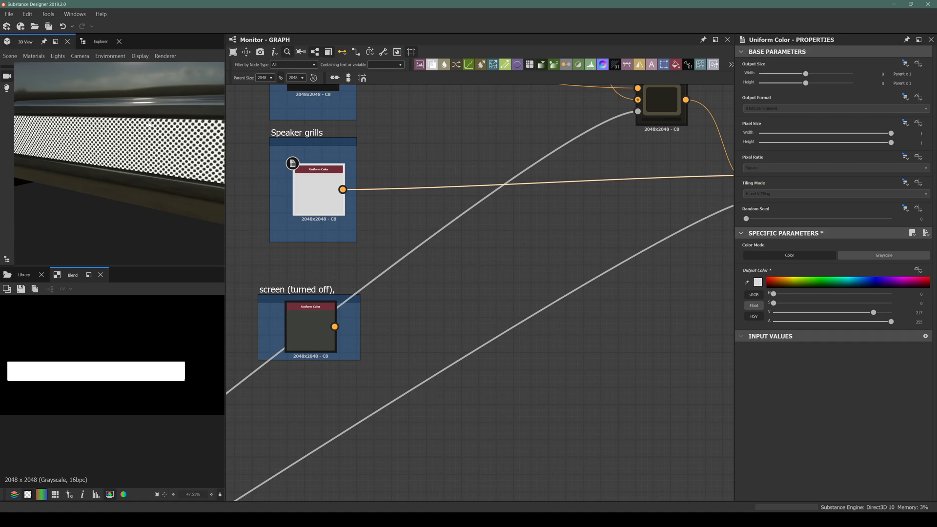
pyautogui.scroll(3, 149, 124)
pyautogui.scroll(-3, 147, 120)
pyautogui.moveTo(309, 172); pyautogui.dragTo(289, 210, button='middle')
pyautogui.moveTo(151, 141); pyautogui.dragTo(130, 149)
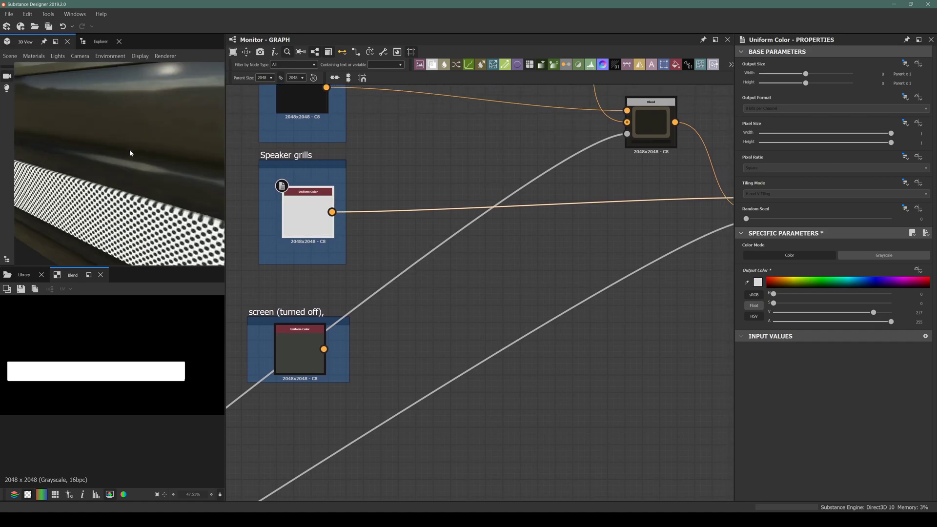
pyautogui.scroll(-3, 451, 237)
pyautogui.scroll(-2, 548, 245)
pyautogui.moveTo(132, 215)
pyautogui.mouseDown()
pyautogui.moveTo(122, 224)
pyautogui.moveTo(123, 203)
pyautogui.mouseUp()
pyautogui.scroll(-4, 558, 241)
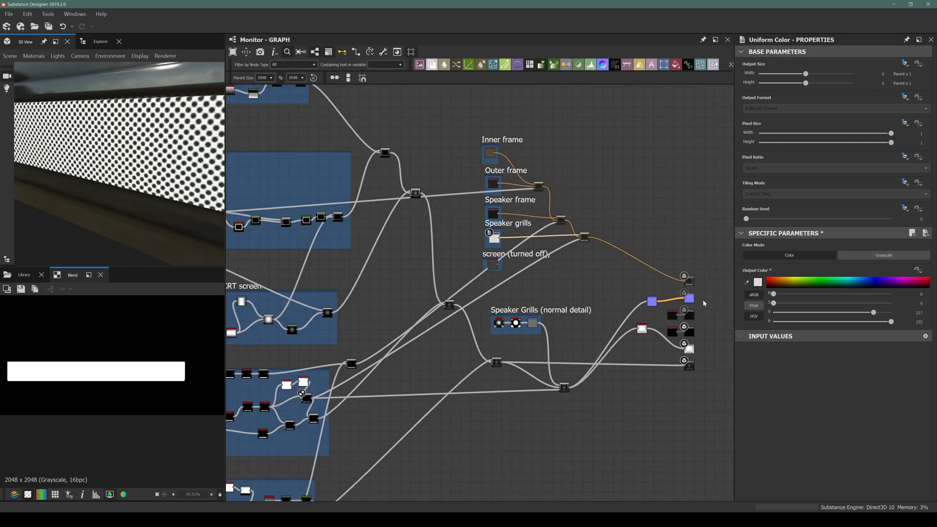
pyautogui.scroll(4, 634, 273)
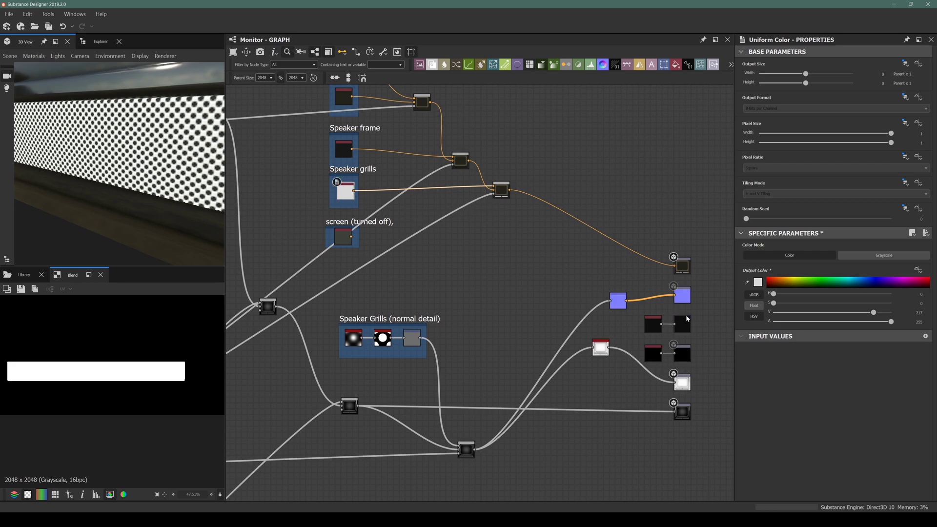
pyautogui.click(682, 265)
pyautogui.scroll(-6, 123, 376)
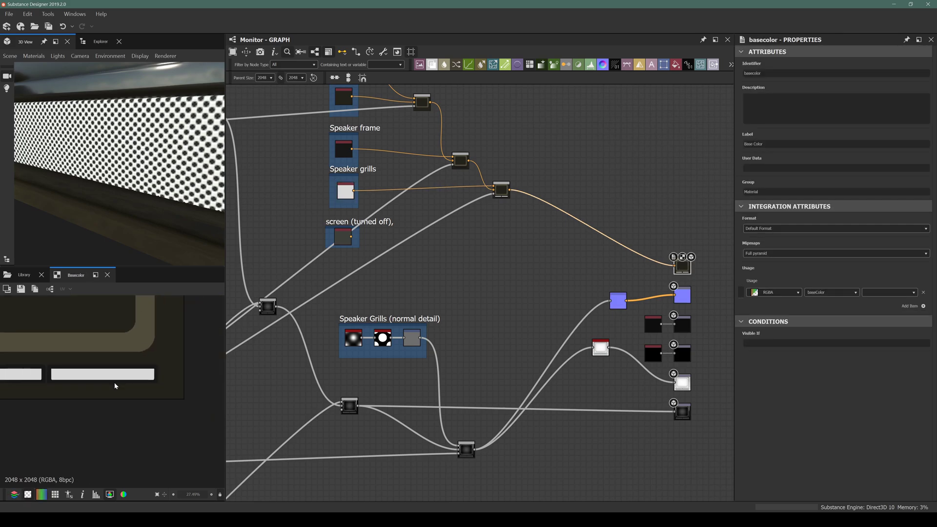
pyautogui.scroll(7, 94, 450)
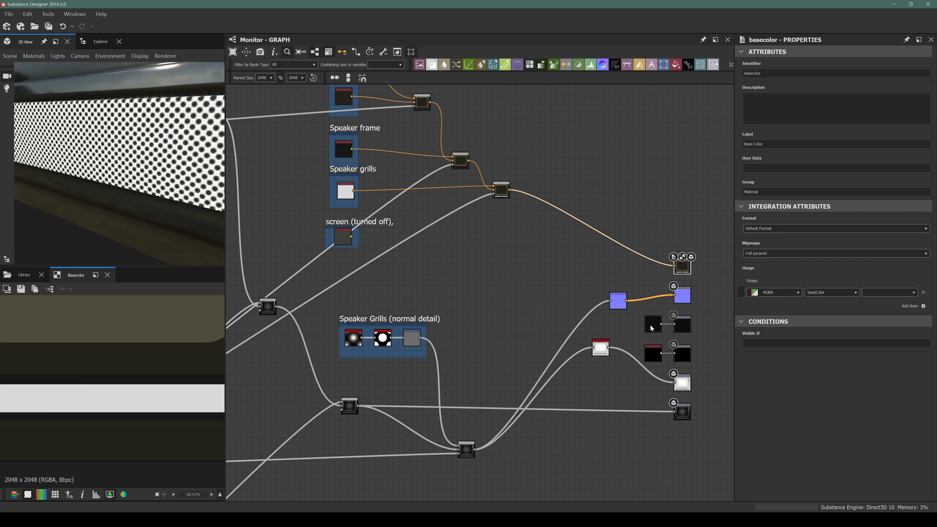
# Try the HBAO node's Height Depth at 0, and undo the change
pyautogui.click(600, 350)
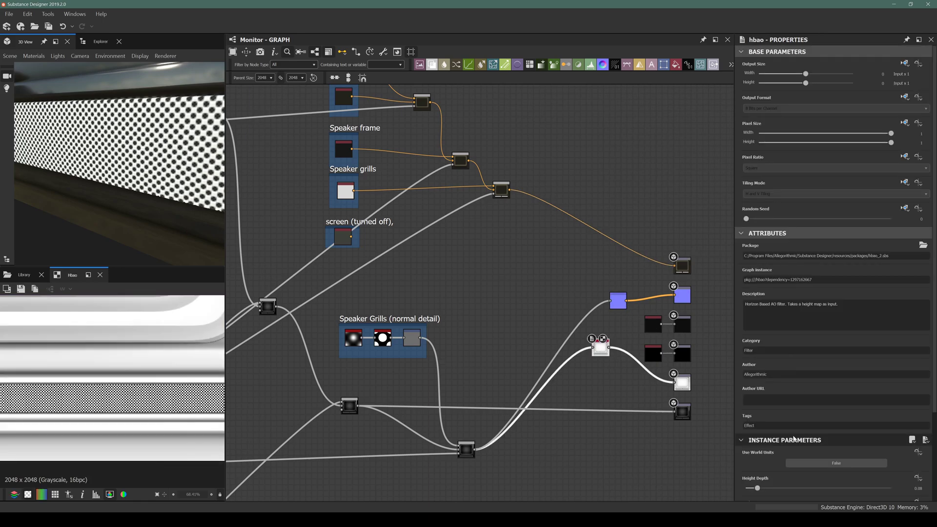
pyautogui.scroll(-3, 776, 444)
pyautogui.moveTo(757, 379); pyautogui.dragTo(737, 382)
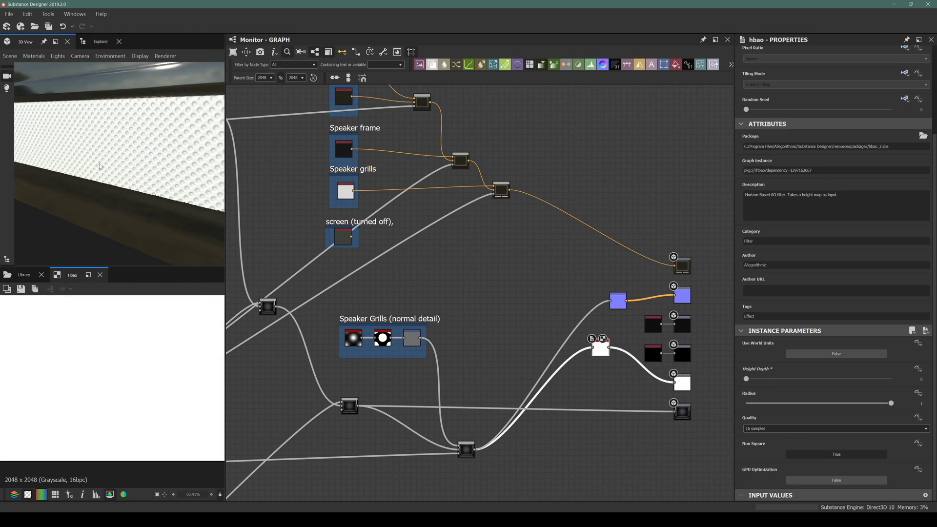
pyautogui.hotkey('ctrl', 'z')
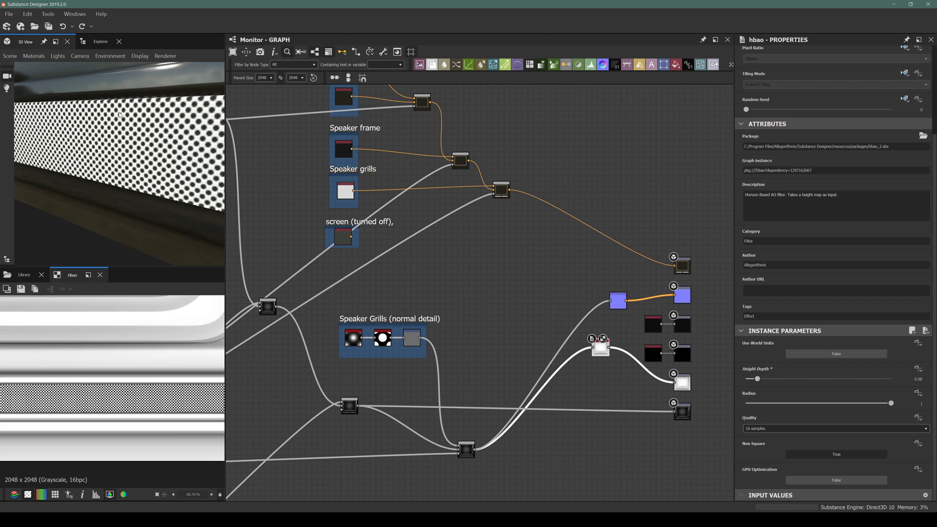
# Darken the Speaker grills colour to a value (V) of 65 and check the monitor in the 3D view
pyautogui.scroll(3, 464, 278)
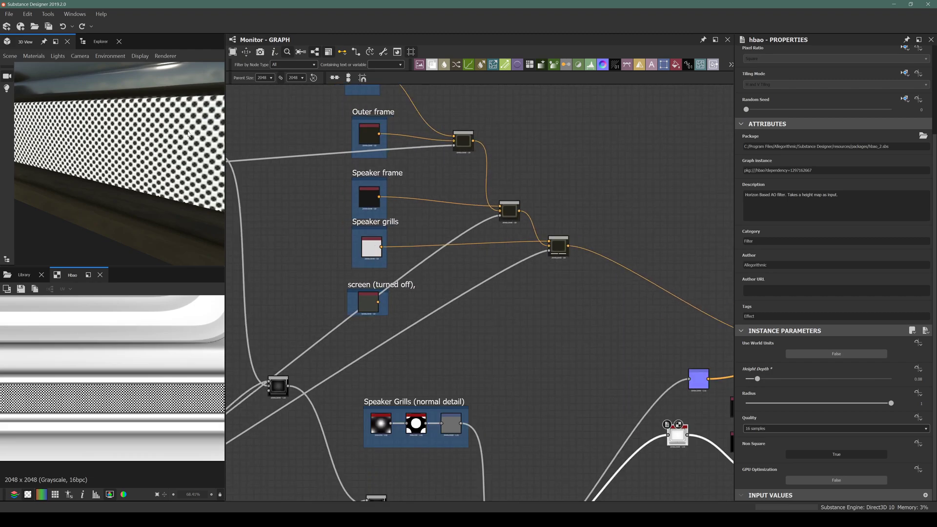
pyautogui.click(374, 236)
pyautogui.moveTo(799, 312)
pyautogui.mouseDown()
pyautogui.moveTo(785, 313)
pyautogui.moveTo(803, 316)
pyautogui.mouseUp()
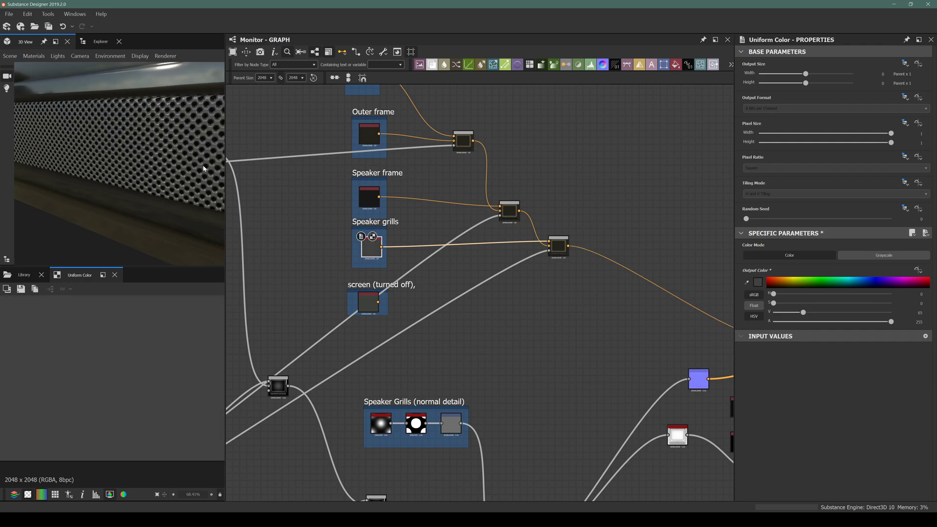
pyautogui.scroll(-5, 165, 162)
pyautogui.moveTo(164, 161); pyautogui.dragTo(115, 177)
# Insert another Blend node after the Speaker grills Blend and connect the screen (turned off) colour to its foreground input
pyautogui.moveTo(563, 253); pyautogui.dragTo(542, 263)
pyautogui.press('space')
pyautogui.press('Return')
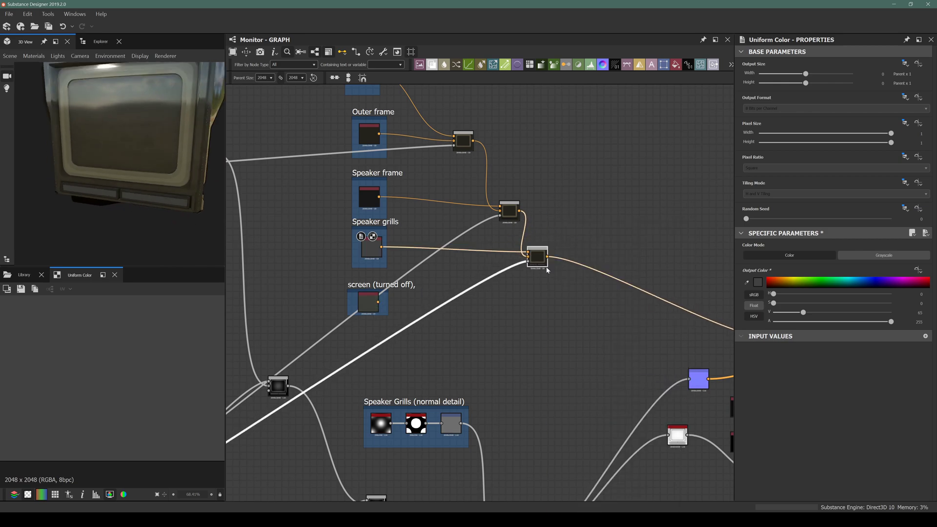
pyautogui.moveTo(580, 263); pyautogui.dragTo(588, 297)
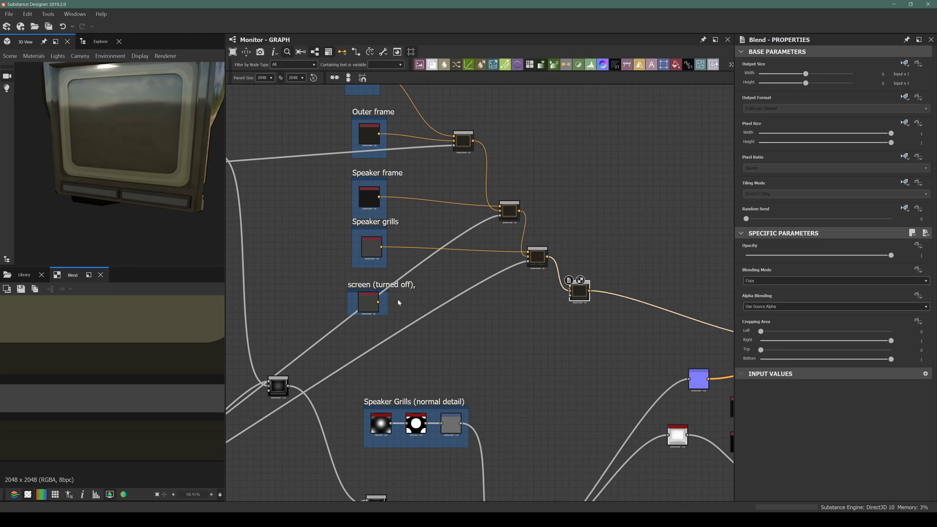
pyautogui.moveTo(378, 302); pyautogui.dragTo(569, 291)
# Examine the CRT screen group and preview the Max (Lighten) Blend that combines the frames with the CRT screen height
pyautogui.scroll(-5, 571, 310)
pyautogui.scroll(3, 321, 302)
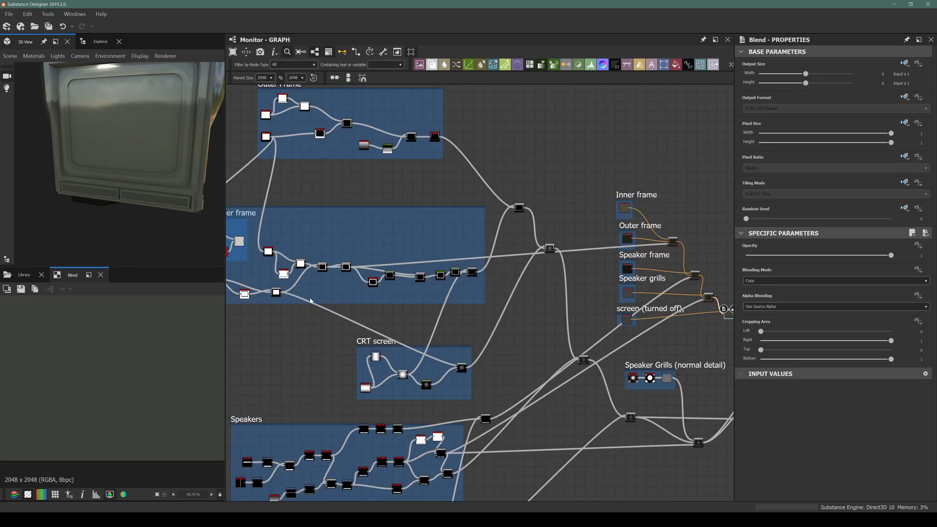
pyautogui.moveTo(311, 299); pyautogui.dragTo(345, 314, button='middle')
pyautogui.moveTo(394, 270); pyautogui.dragTo(400, 298, button='middle')
pyautogui.moveTo(309, 306); pyautogui.dragTo(320, 257, button='middle')
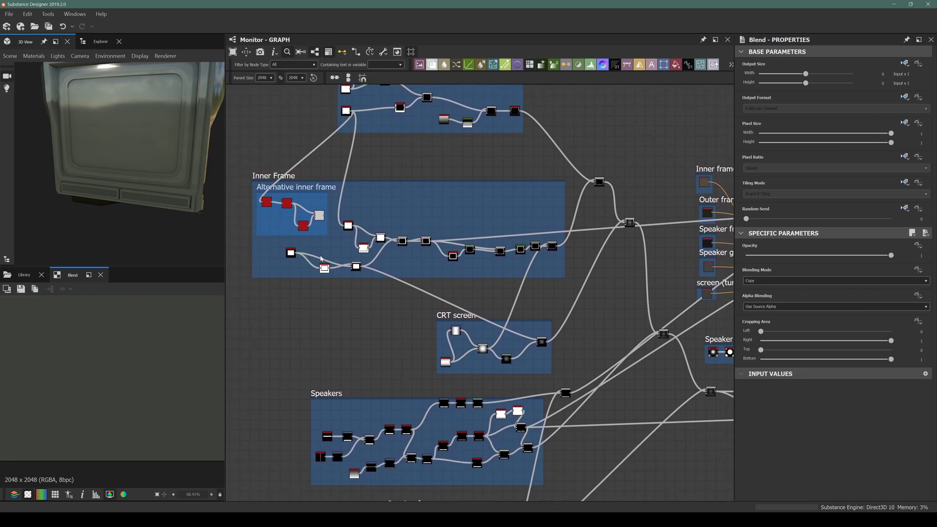
pyautogui.scroll(5, 385, 306)
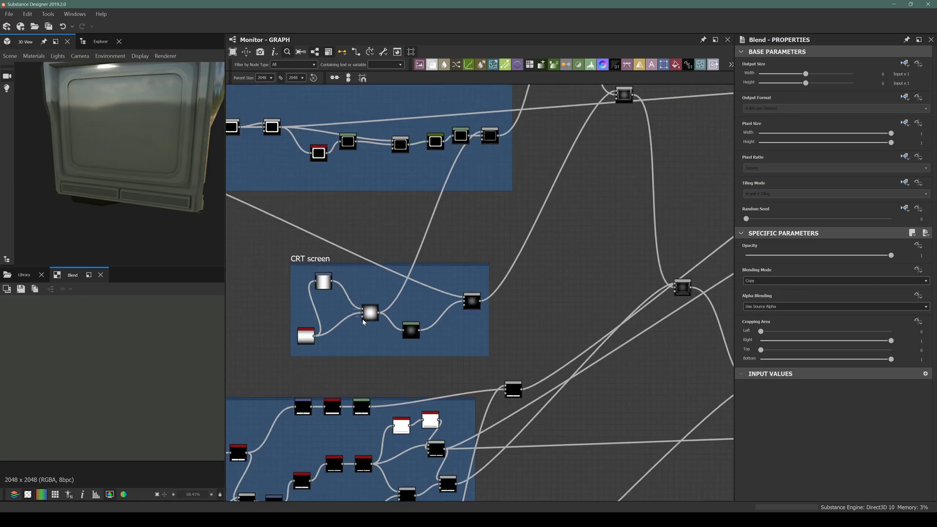
pyautogui.scroll(-6, 529, 265)
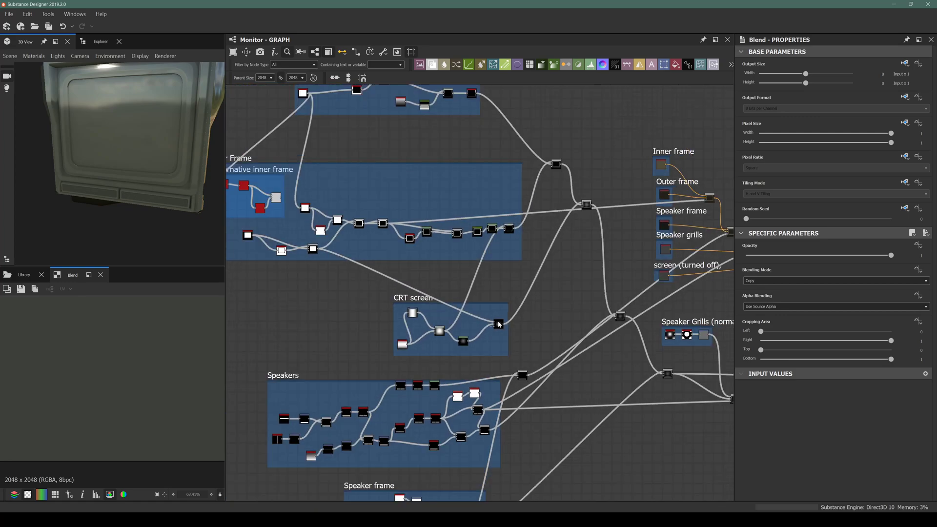
pyautogui.scroll(5, 571, 223)
pyautogui.doubleClick(570, 222)
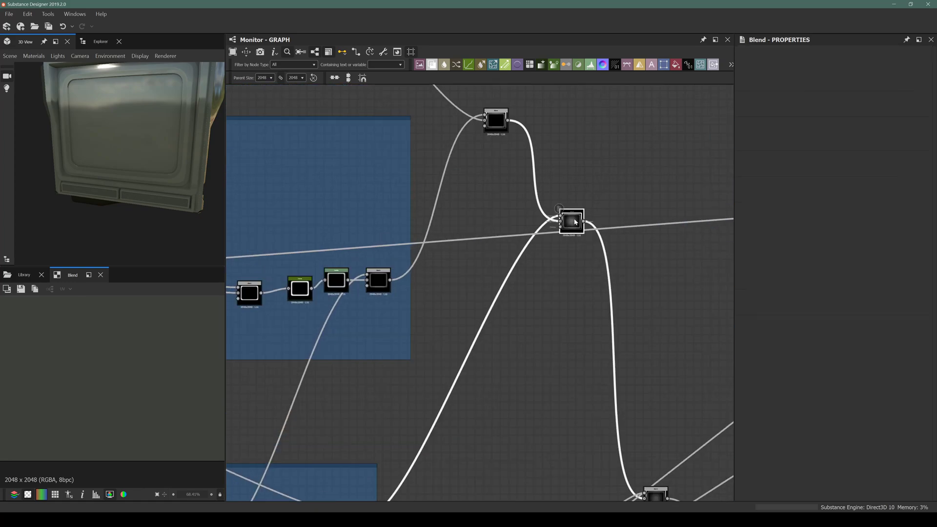
pyautogui.scroll(-8, 88, 380)
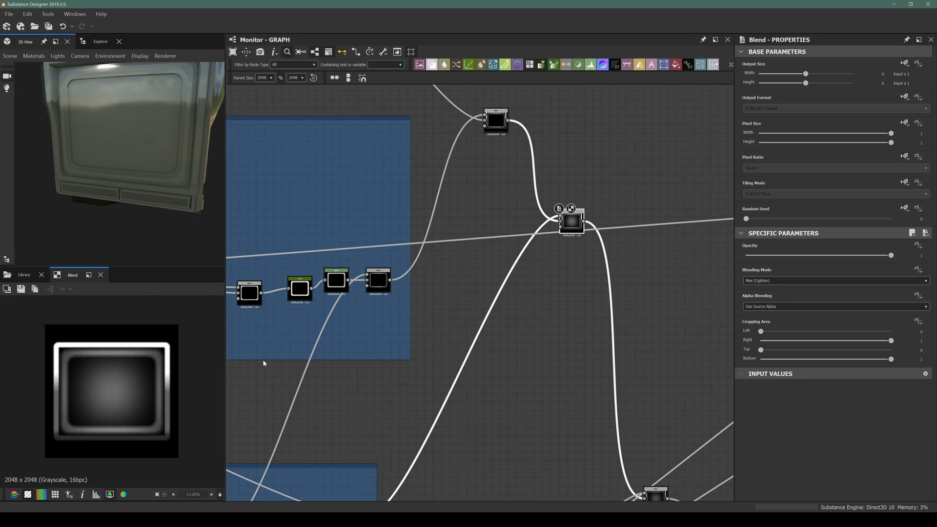
pyautogui.moveTo(374, 300); pyautogui.dragTo(413, 269, button='middle')
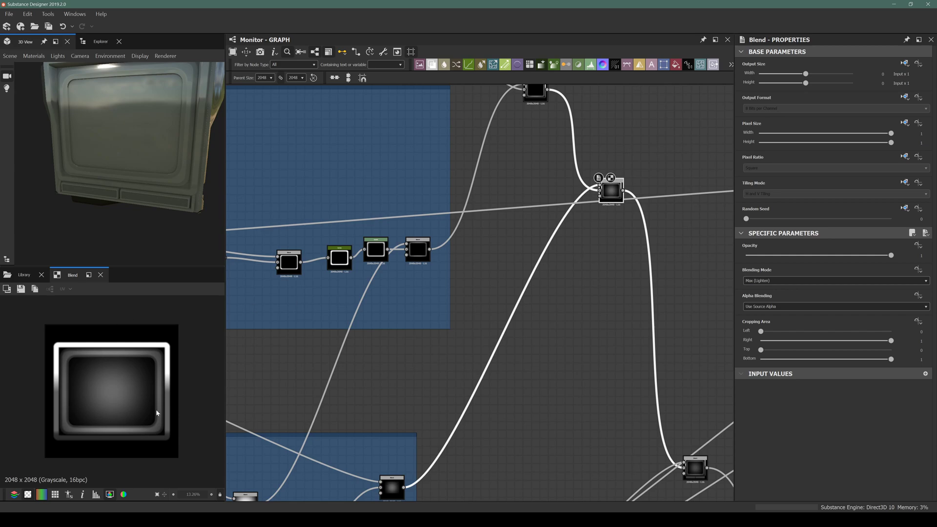
pyautogui.scroll(1, 160, 431)
pyautogui.moveTo(590, 281); pyautogui.dragTo(524, 265, button='middle')
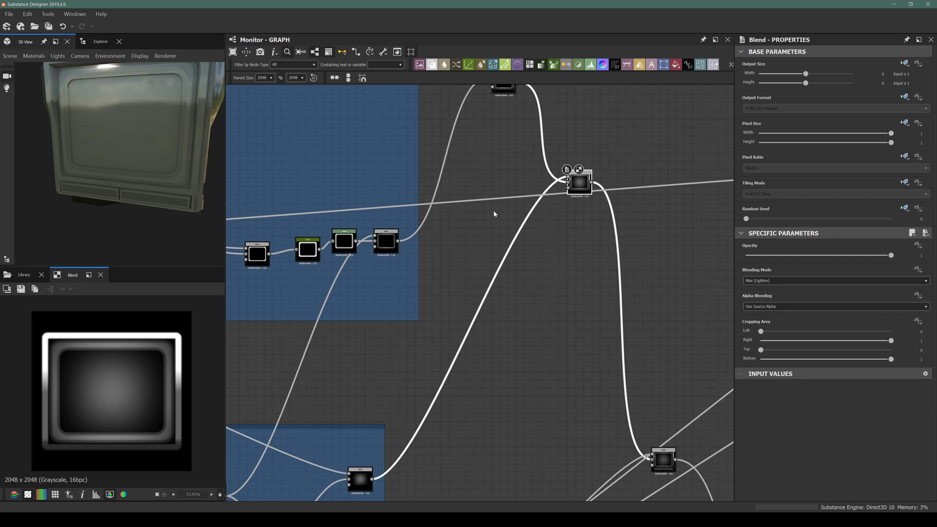
# Add a Height Blend node in the empty area below the Blend that combines the frames and CRT screen
pyautogui.moveTo(504, 250); pyautogui.dragTo(437, 278, button='middle')
pyautogui.click(465, 309)
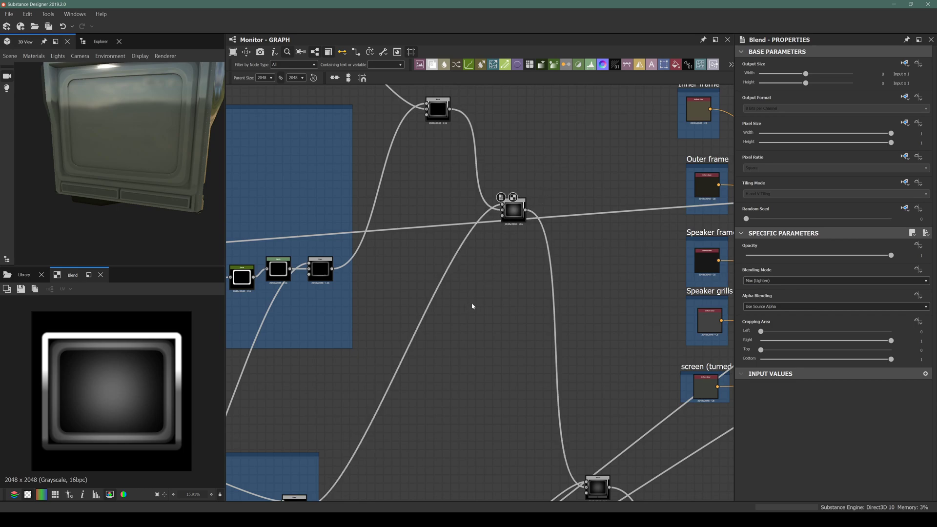
pyautogui.press('space')
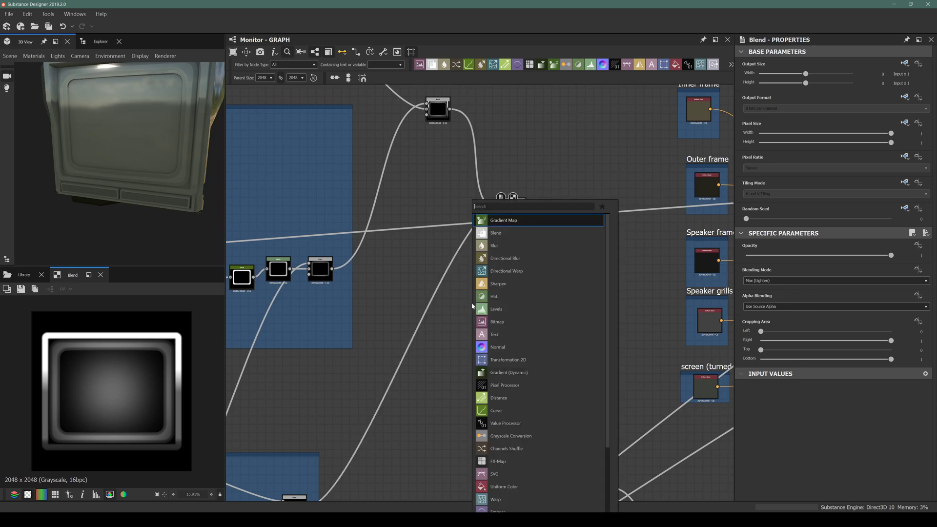
pyautogui.write('height')
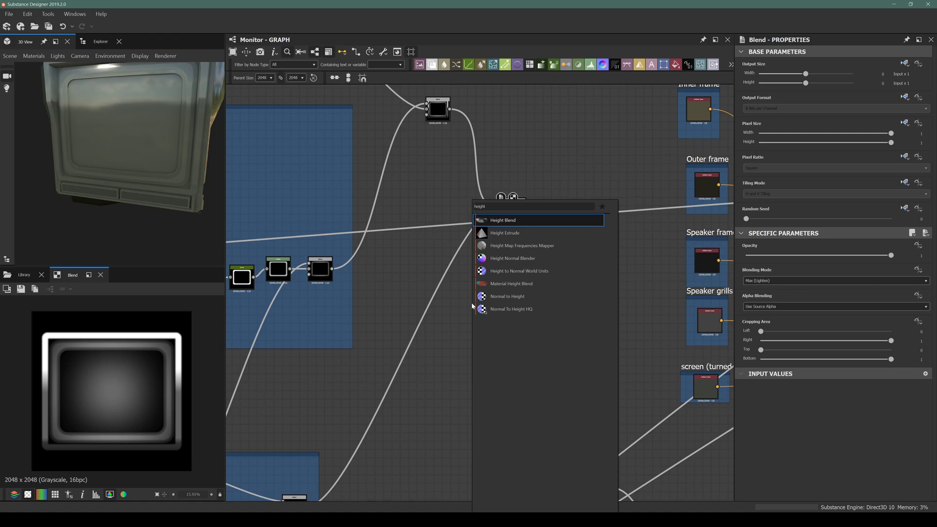
pyautogui.click(517, 220)
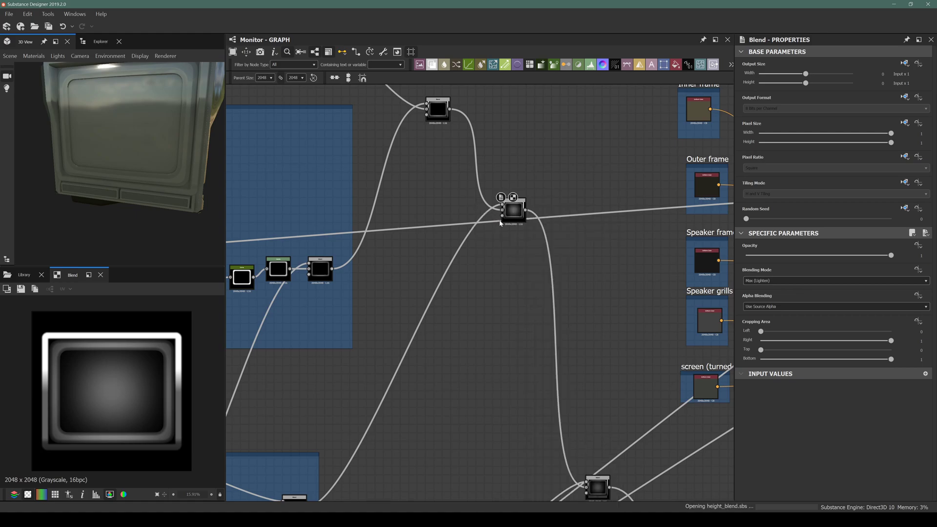
pyautogui.moveTo(469, 310); pyautogui.dragTo(482, 309)
# Connect the output of the Blend combining the inner and outer frames to the Height Blend's Height Top input
pyautogui.scroll(3, 460, 141)
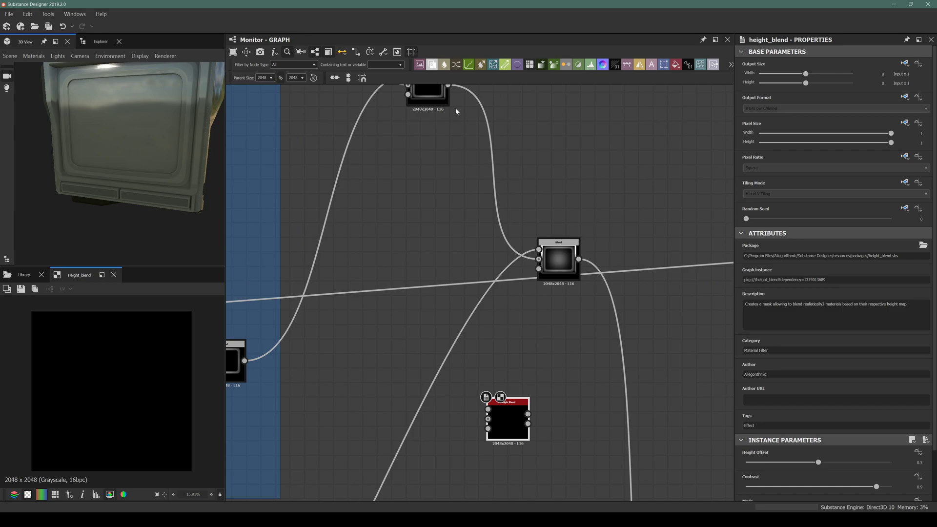
pyautogui.scroll(-2, 454, 111)
pyautogui.moveTo(448, 100); pyautogui.dragTo(521, 429)
pyautogui.scroll(5, 467, 395)
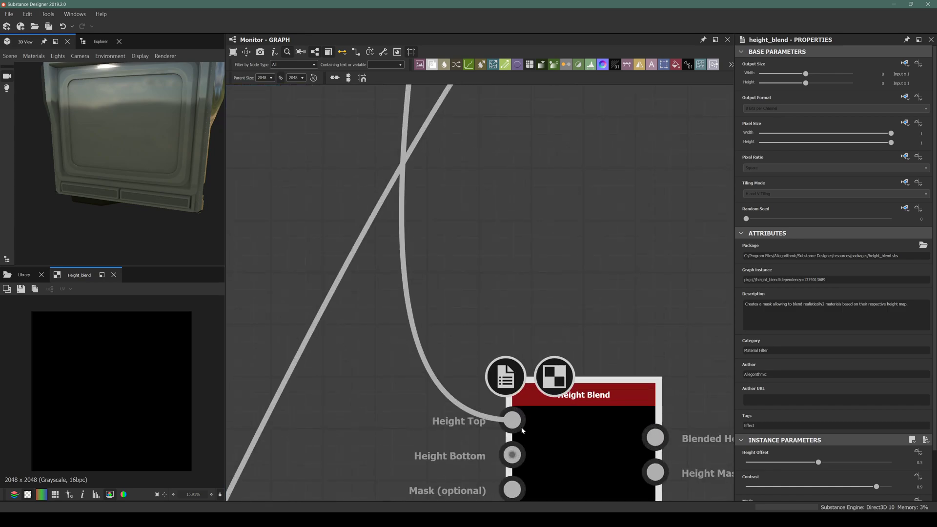
pyautogui.scroll(-5, 478, 329)
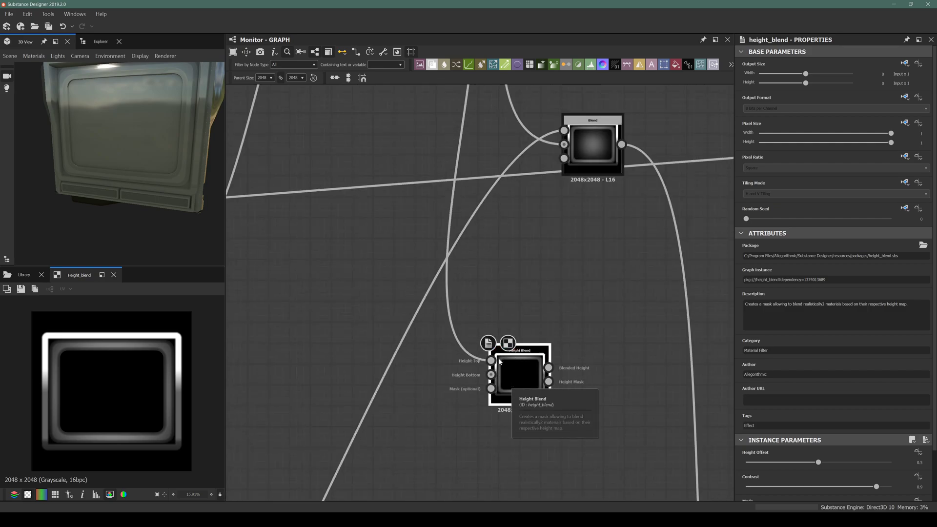
# Connect the output of the CRT screen group's final Blend to the Height Blend's Height Bottom input
pyautogui.moveTo(398, 383); pyautogui.dragTo(435, 315, button='middle')
pyautogui.scroll(-3, 459, 248)
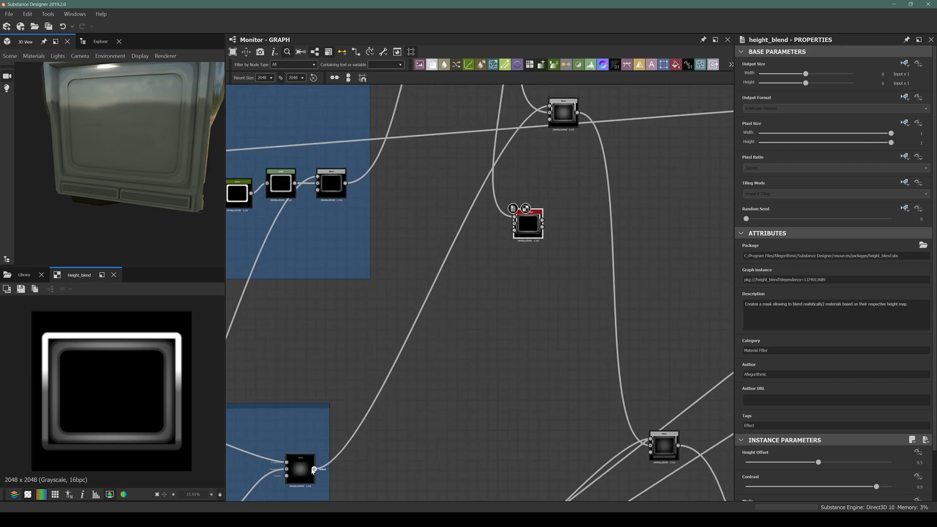
pyautogui.scroll(-3, 313, 469)
pyautogui.moveTo(295, 477); pyautogui.dragTo(358, 320, button='middle')
pyautogui.scroll(3, 311, 341)
pyautogui.scroll(3, 415, 280)
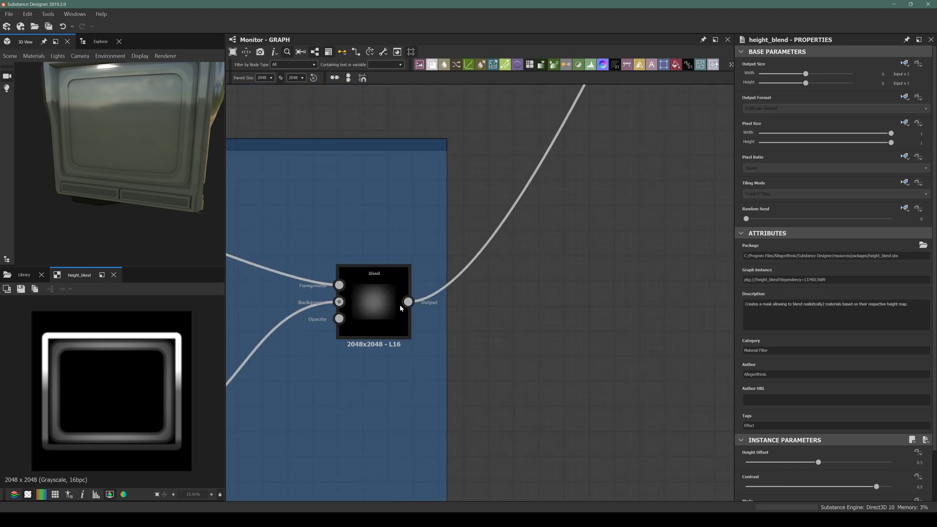
pyautogui.scroll(-3, 414, 305)
pyautogui.click(412, 305)
pyautogui.scroll(-3, 414, 305)
pyautogui.scroll(4, 518, 201)
pyautogui.moveTo(497, 147); pyautogui.dragTo(483, 181, button='middle')
pyautogui.moveTo(545, 159); pyautogui.dragTo(526, 177, button='middle')
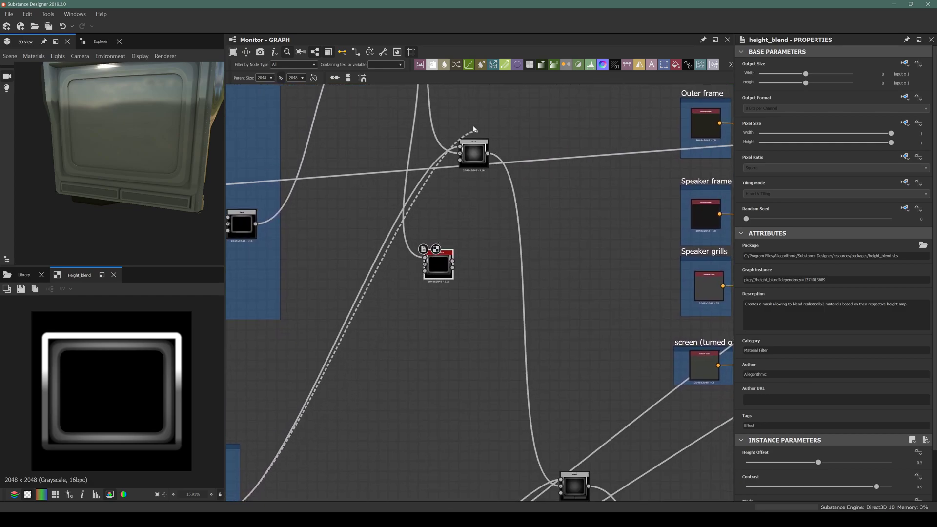
pyautogui.click(425, 256)
pyautogui.scroll(2, 425, 257)
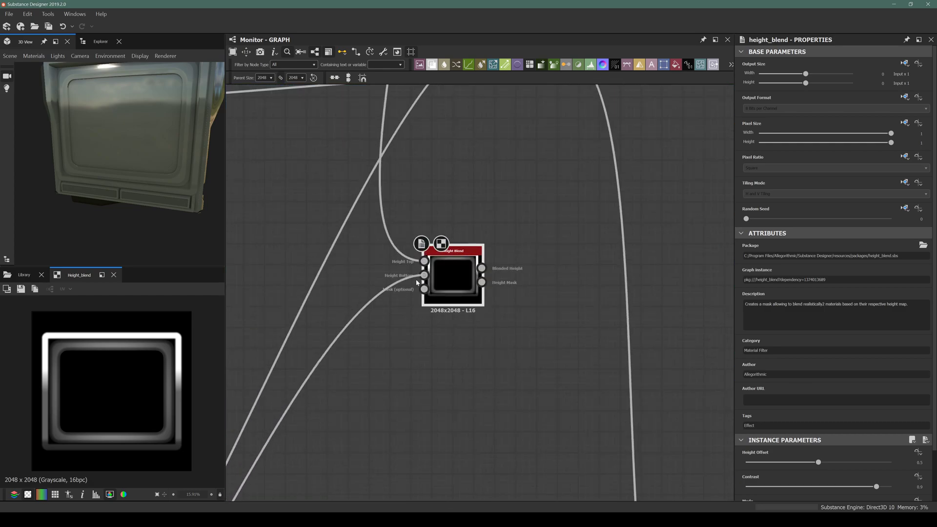
# Compare the Height Blend's Blended Height with the existing Blend above it, and preview its Height Mask output
pyautogui.moveTo(424, 195); pyautogui.dragTo(393, 319, button='middle')
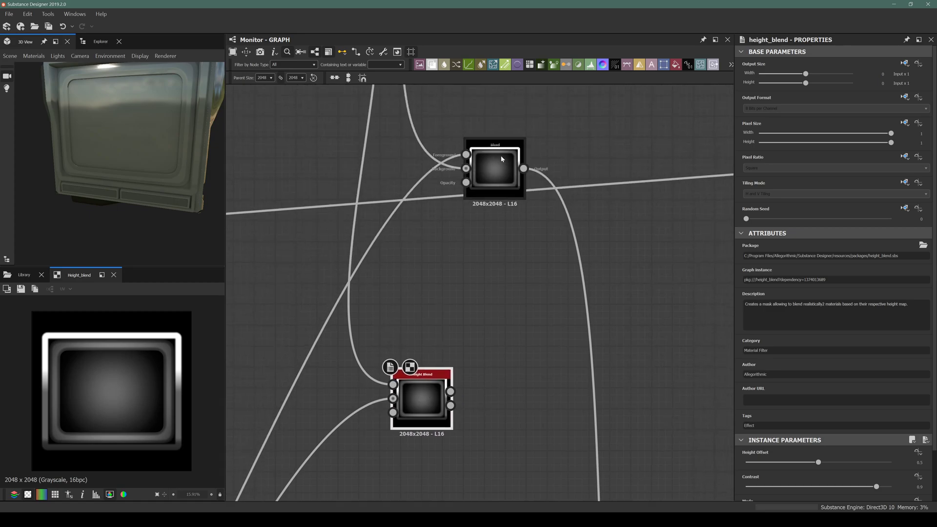
pyautogui.press('f')
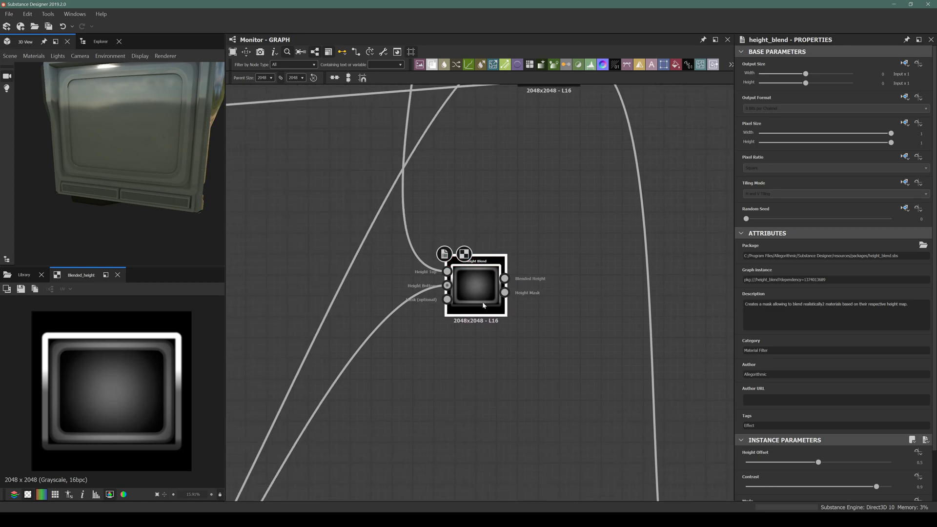
pyautogui.moveTo(505, 202); pyautogui.dragTo(429, 292, button='middle')
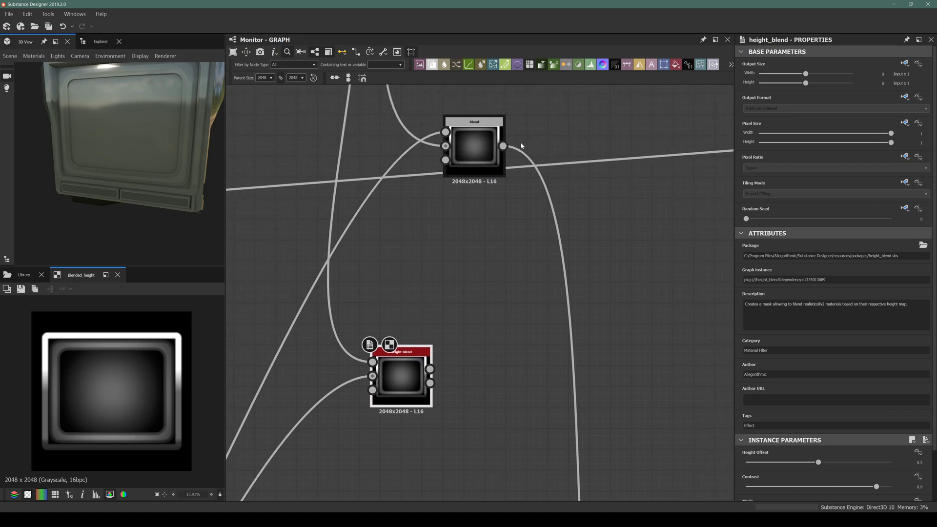
pyautogui.click(475, 146)
pyautogui.click(390, 372)
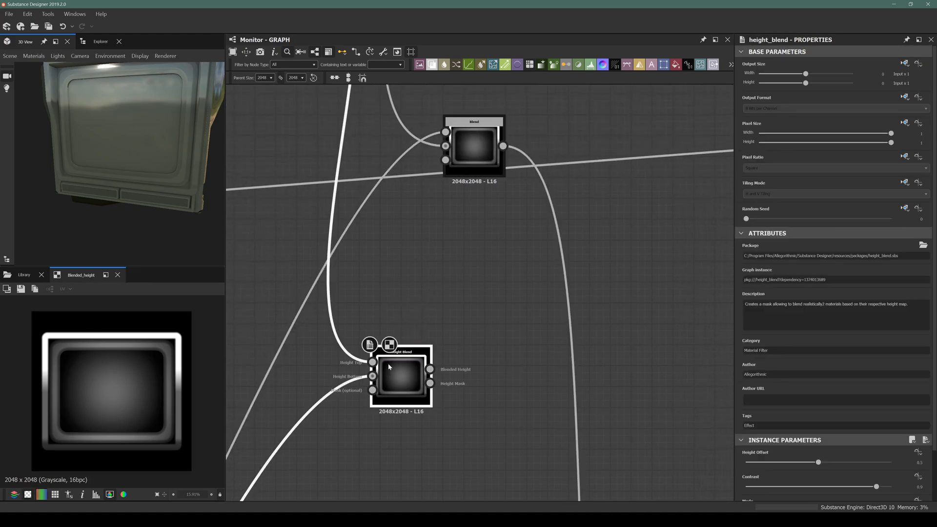
pyautogui.press('f')
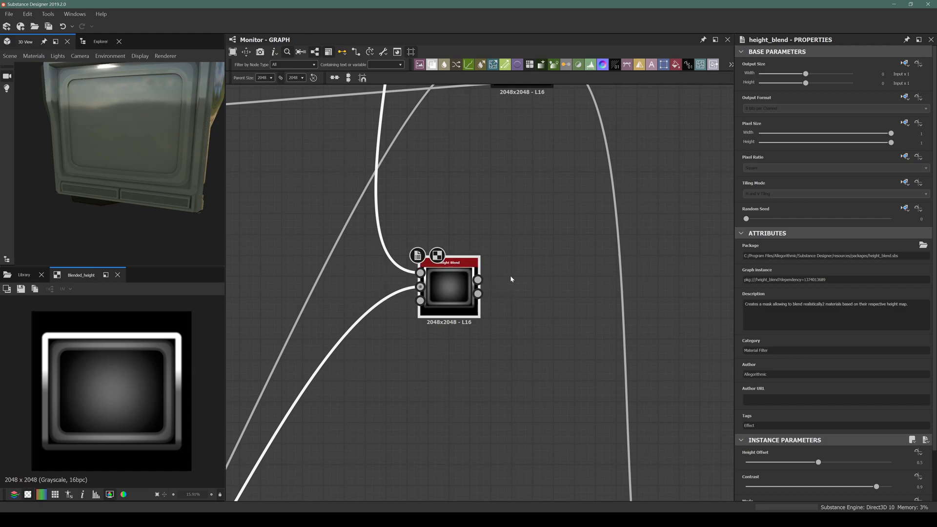
pyautogui.click(478, 294)
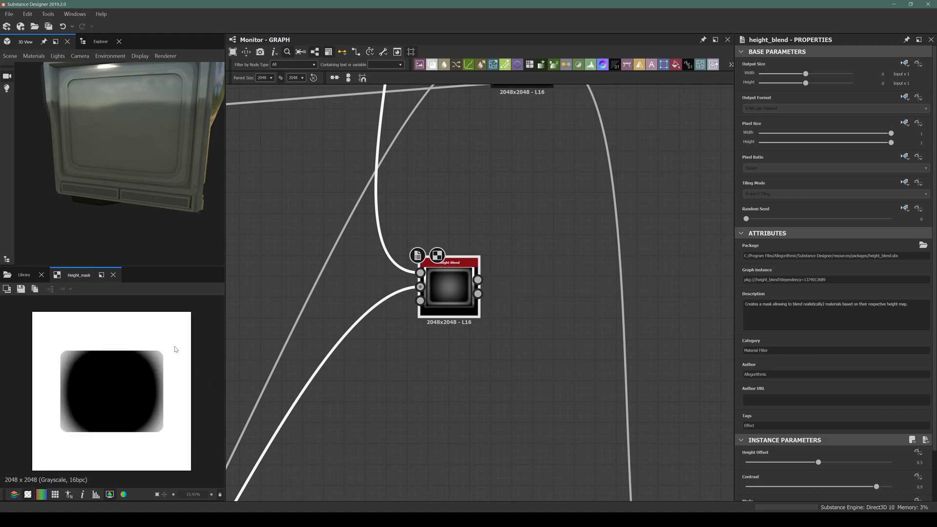
pyautogui.scroll(5, 476, 287)
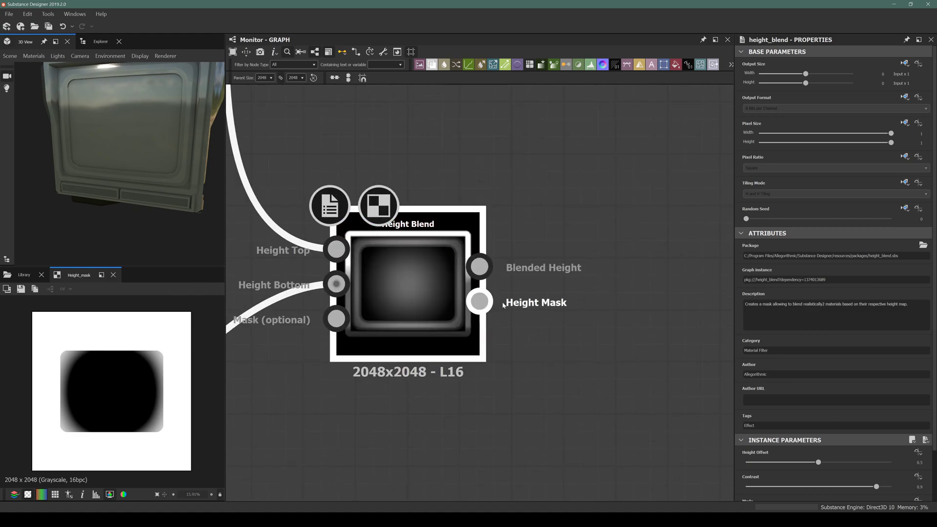
# Set the Height Blend to Bottom height priority mode with a Contrast of 0.96 and a Height Offset of 0
pyautogui.scroll(-2, 814, 371)
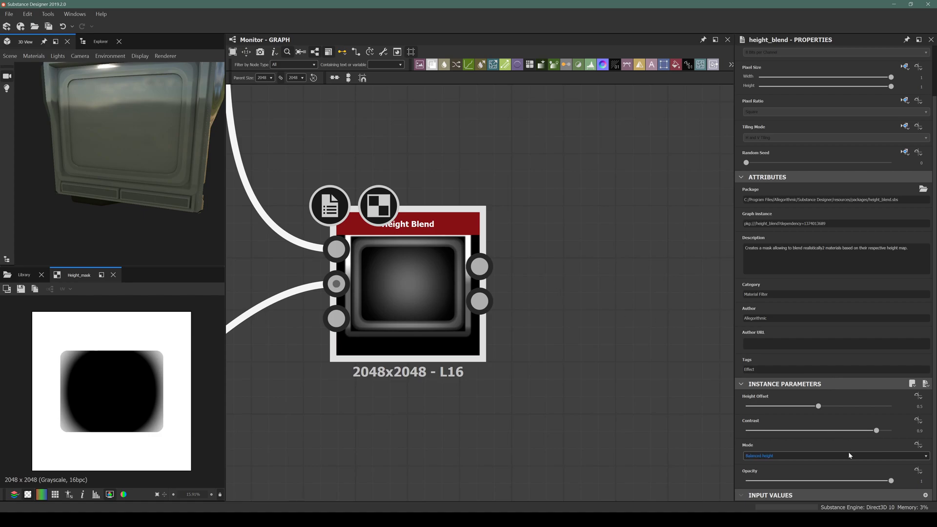
pyautogui.click(783, 455)
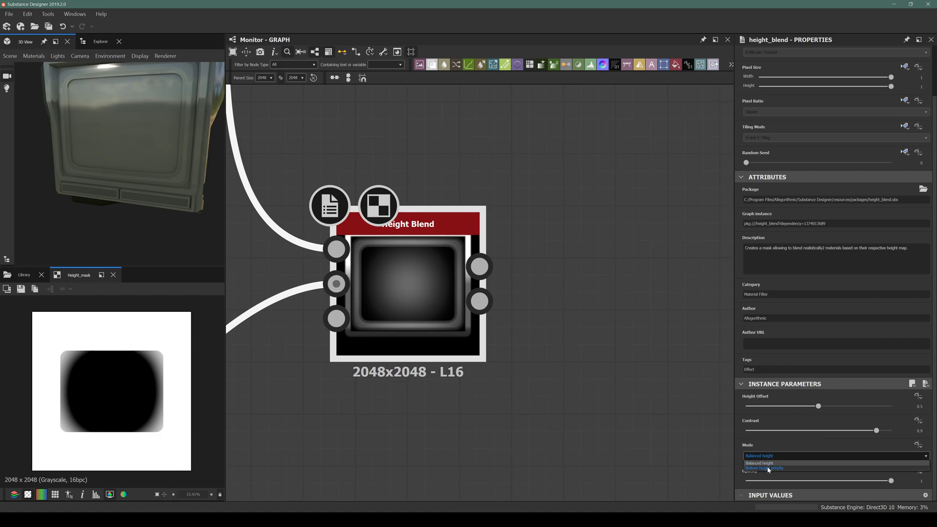
pyautogui.click(768, 468)
pyautogui.scroll(1, 765, 459)
pyautogui.click(771, 454)
pyautogui.click(771, 465)
pyautogui.moveTo(764, 429); pyautogui.dragTo(887, 430)
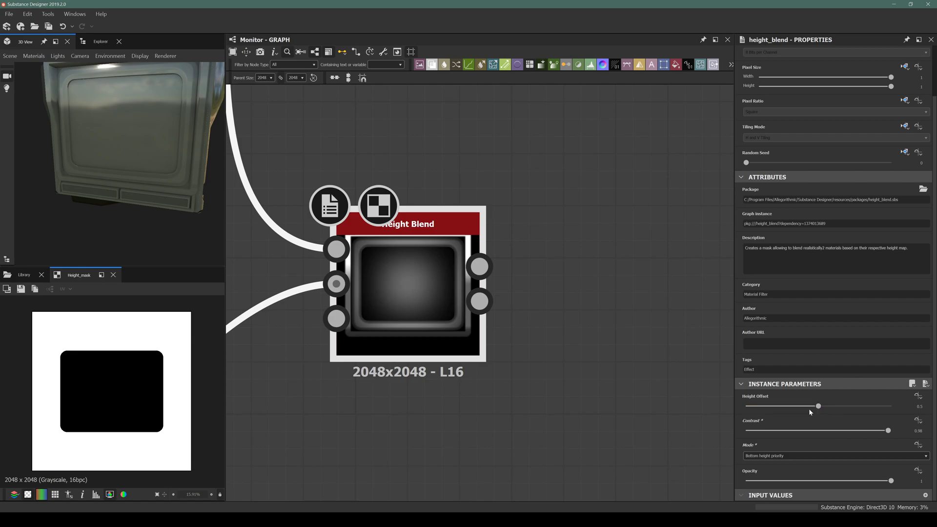
pyautogui.moveTo(818, 406); pyautogui.dragTo(722, 409)
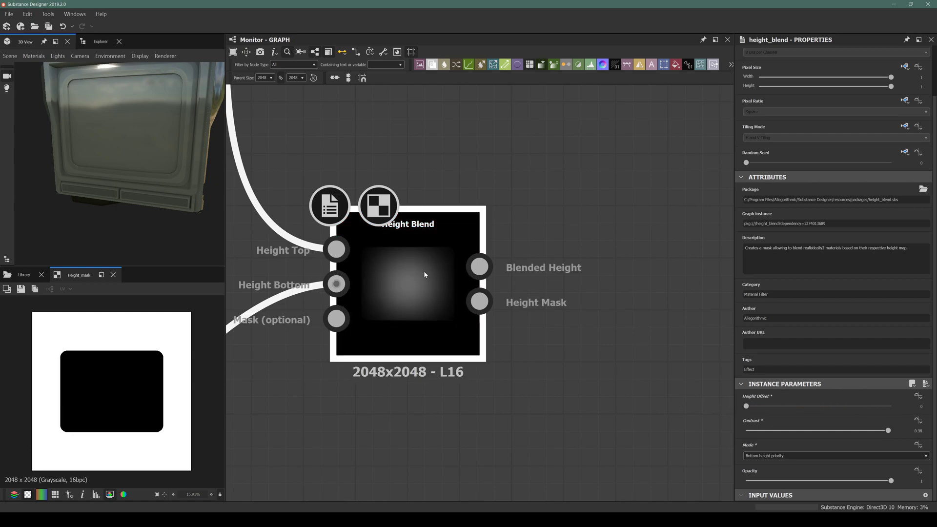
# Examine the screen's height mask and its source connections, and preview the Blend of the inner and outer frames feeding Height Top
pyautogui.scroll(-8, 422, 271)
pyautogui.moveTo(285, 318); pyautogui.dragTo(377, 279, button='middle')
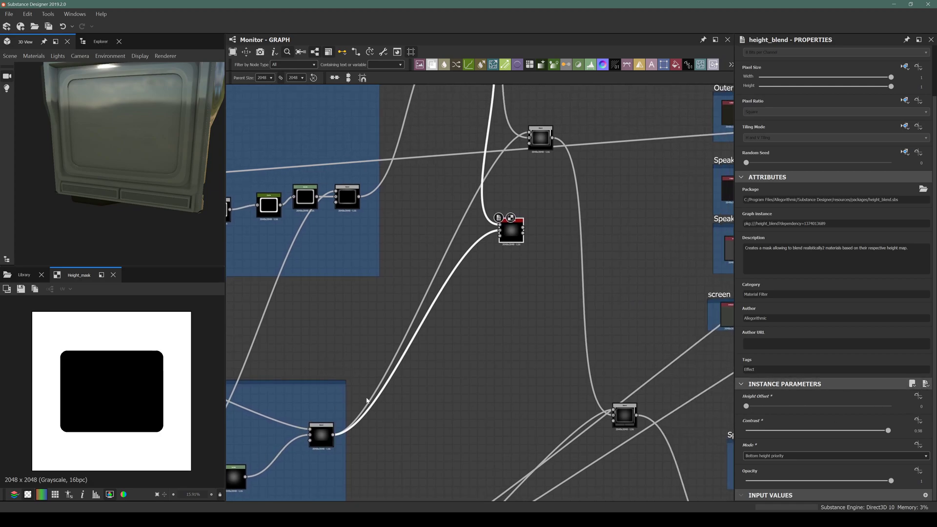
pyautogui.scroll(5, 533, 232)
pyautogui.scroll(-3, 149, 387)
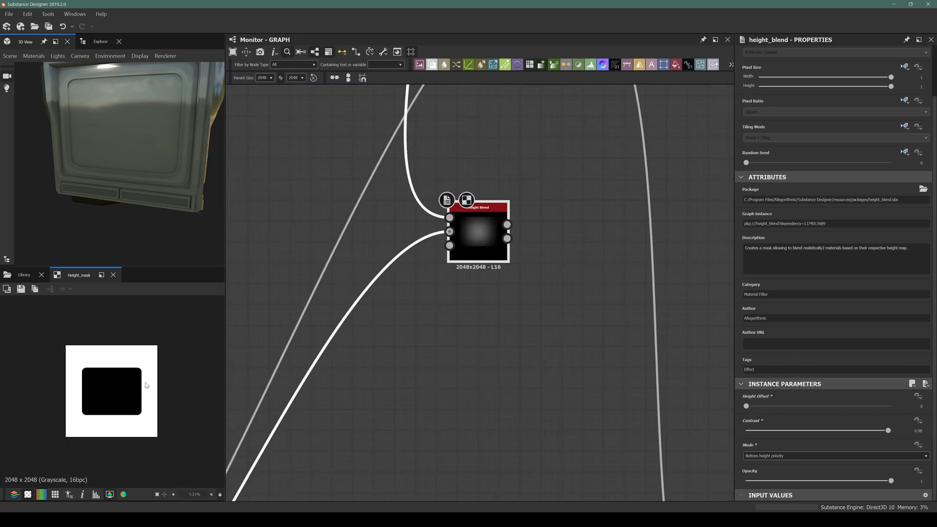
pyautogui.scroll(-5, 509, 284)
pyautogui.moveTo(466, 270); pyautogui.dragTo(508, 229, button='middle')
pyautogui.scroll(1, 348, 365)
pyautogui.moveTo(427, 234); pyautogui.dragTo(323, 330, button='middle')
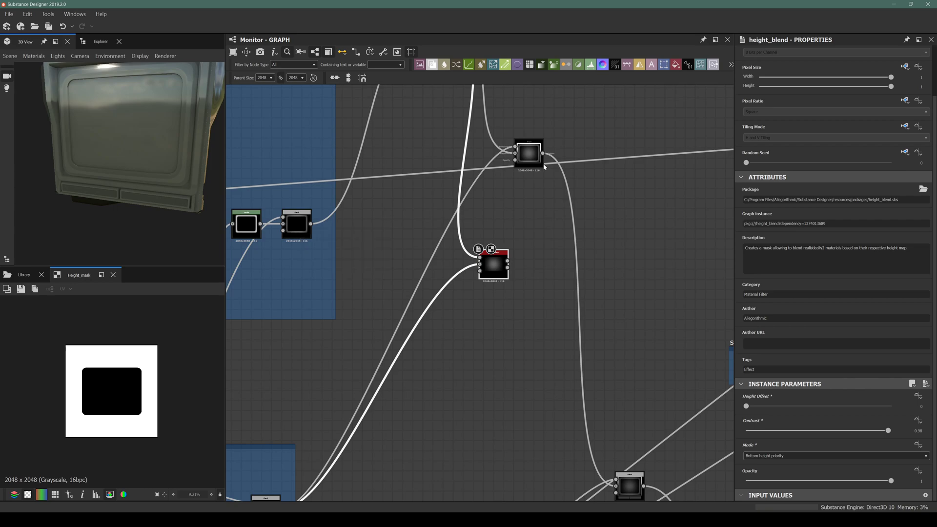
pyautogui.moveTo(363, 183); pyautogui.dragTo(398, 288, button='middle')
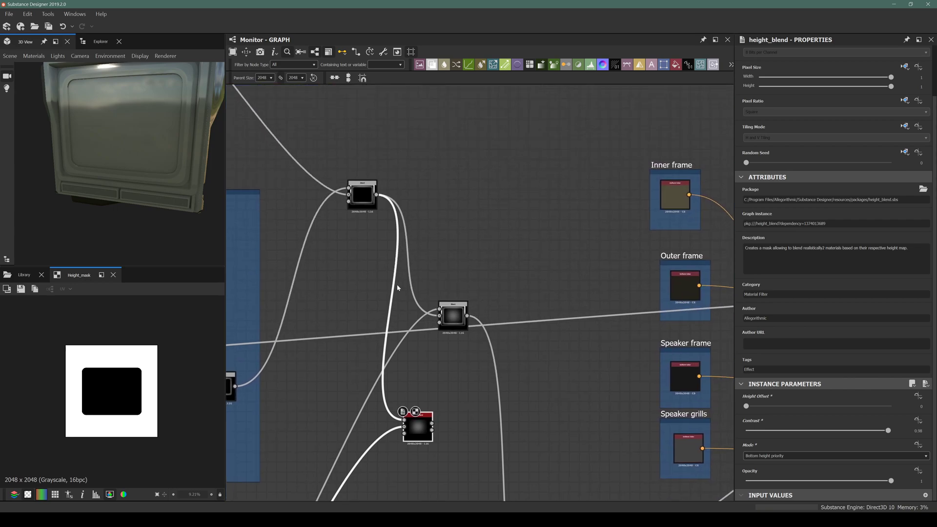
pyautogui.click(359, 200)
pyautogui.scroll(5, 102, 380)
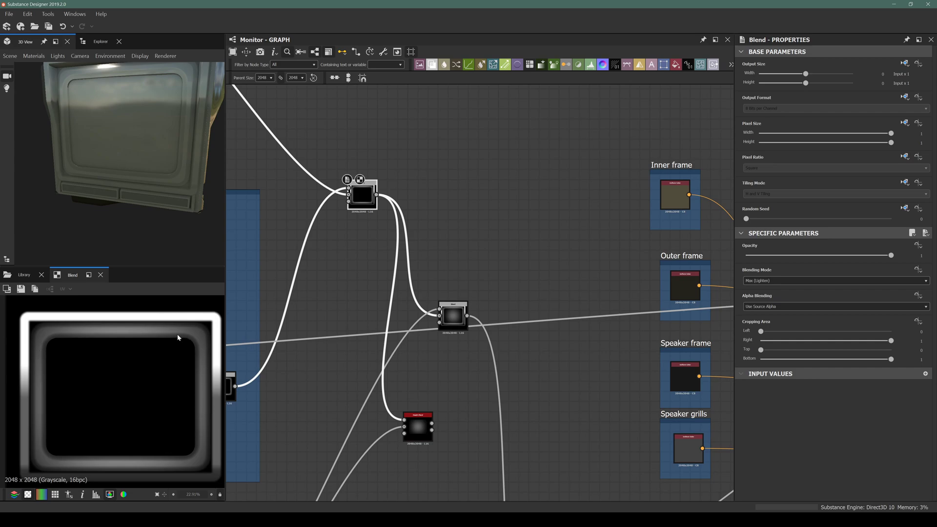
# Connect the Height Blend's Height Mask output to the Opacity input of the Blend that adds the screen (turned off) colour
pyautogui.scroll(-4, 97, 407)
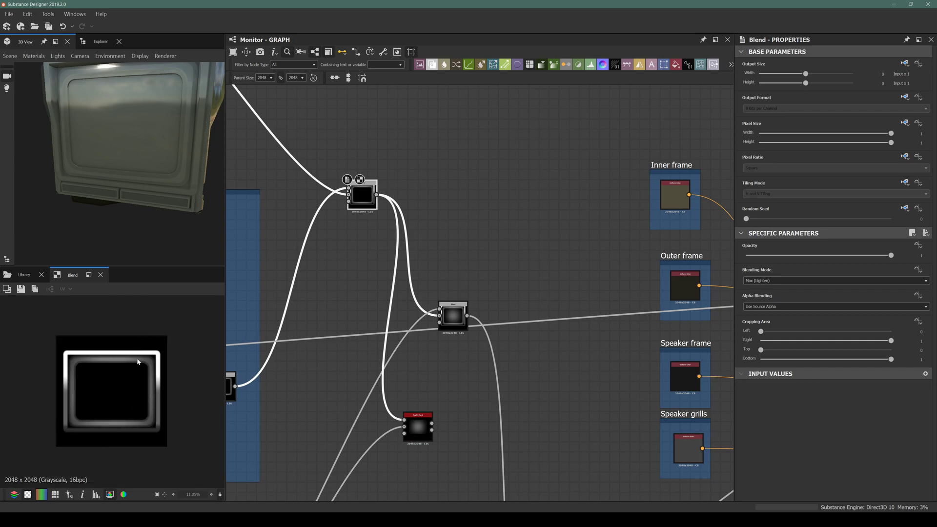
pyautogui.scroll(2, 124, 385)
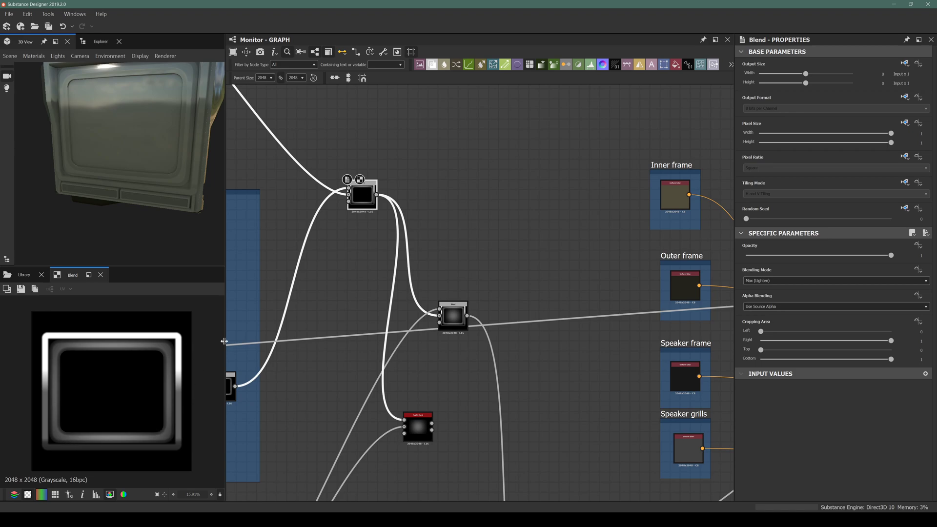
pyautogui.scroll(-4, 403, 396)
pyautogui.moveTo(404, 396); pyautogui.dragTo(350, 314, button='middle')
pyautogui.scroll(4, 399, 321)
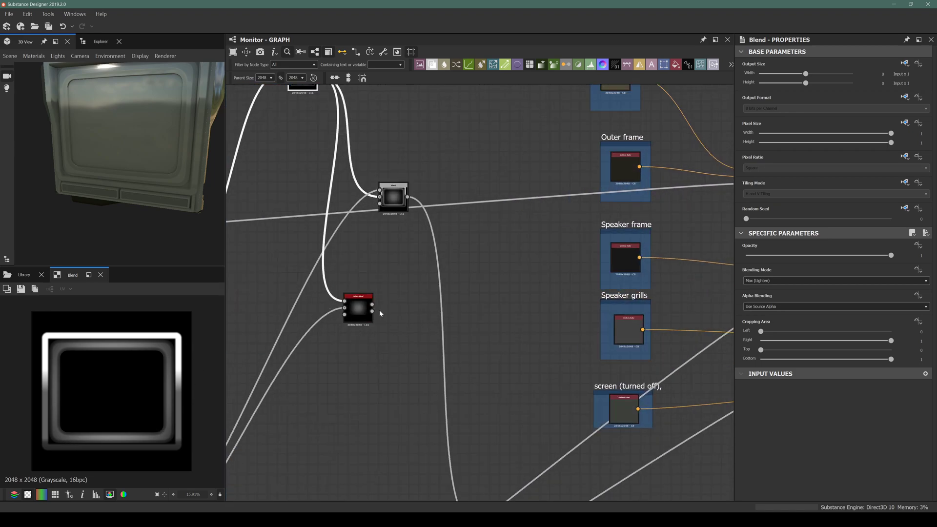
pyautogui.moveTo(373, 312); pyautogui.dragTo(412, 329)
pyautogui.scroll(-3, 413, 329)
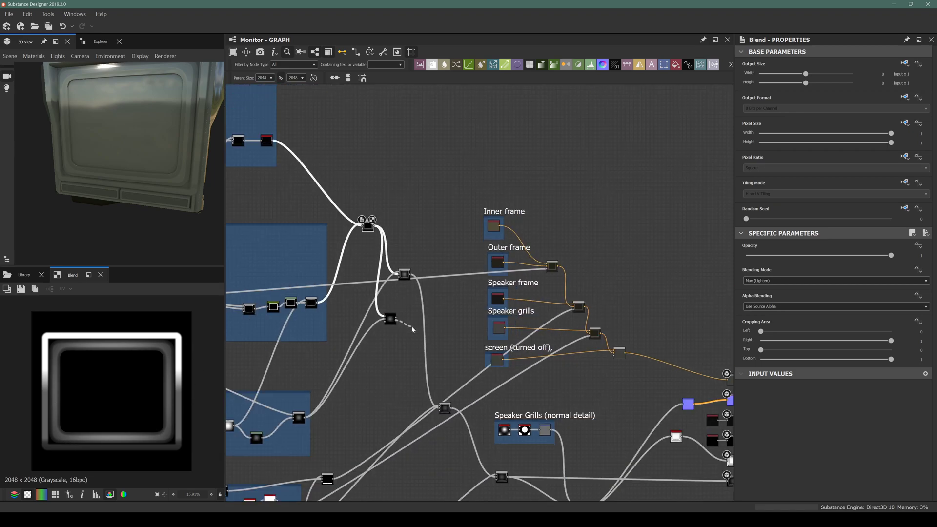
pyautogui.scroll(5, 578, 348)
pyautogui.moveTo(578, 348); pyautogui.dragTo(653, 366)
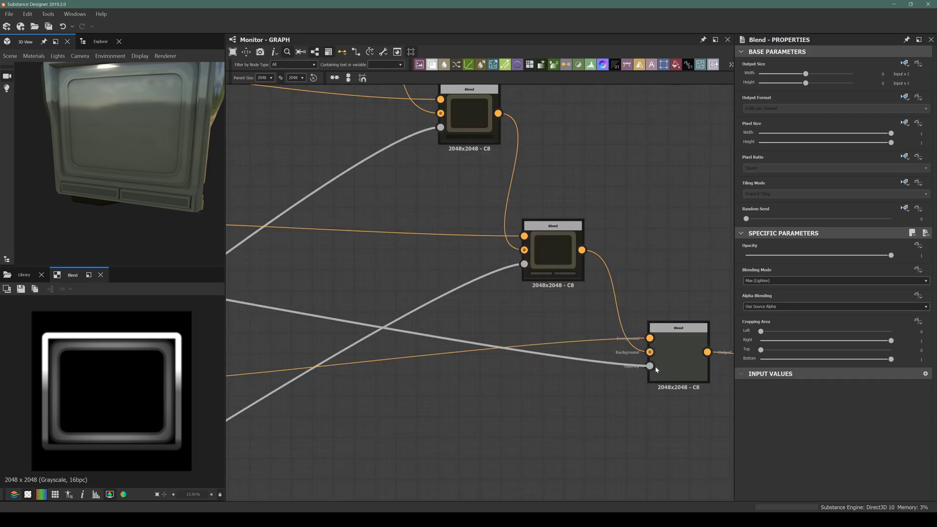
# Examine the monitor's frame and screen colours up close in the 3D view to check how the mask is applied
pyautogui.moveTo(78, 123); pyautogui.dragTo(101, 127)
pyautogui.scroll(-3, 116, 87)
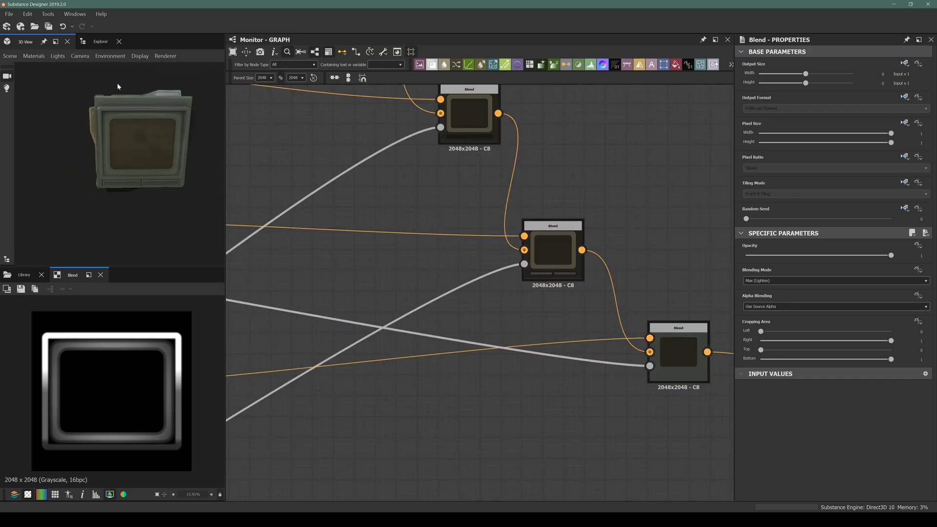
pyautogui.scroll(5, 116, 87)
pyautogui.moveTo(117, 88); pyautogui.dragTo(79, 146)
pyautogui.scroll(5, 71, 138)
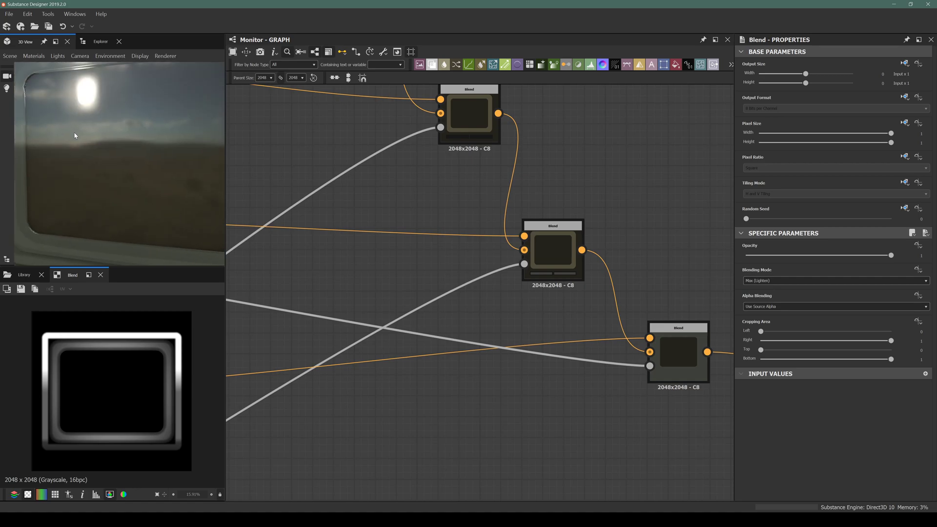
pyautogui.scroll(-2, 81, 151)
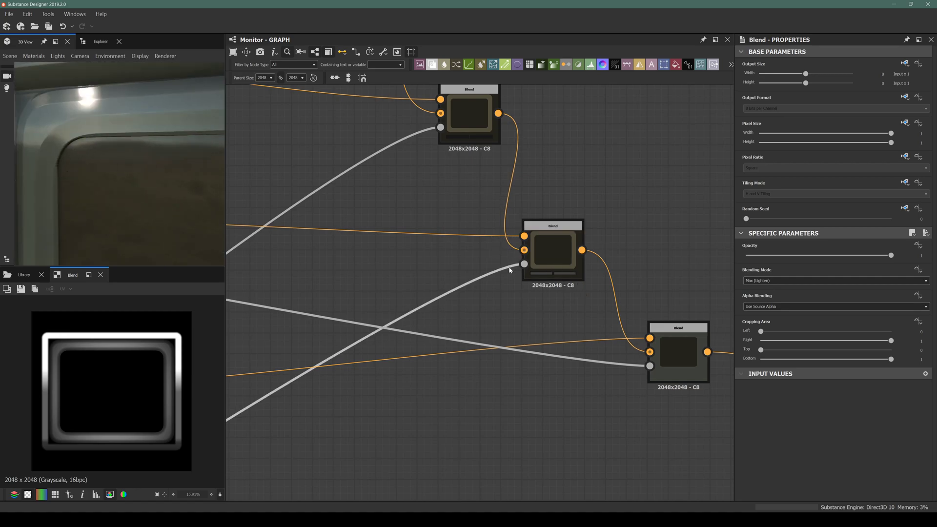
# Duplicate the screen (turned off) Uniform Color below the original, and brighten the original's output colour to a V of 150
pyautogui.scroll(-3, 570, 259)
pyautogui.scroll(2, 291, 317)
pyautogui.doubleClick(315, 323)
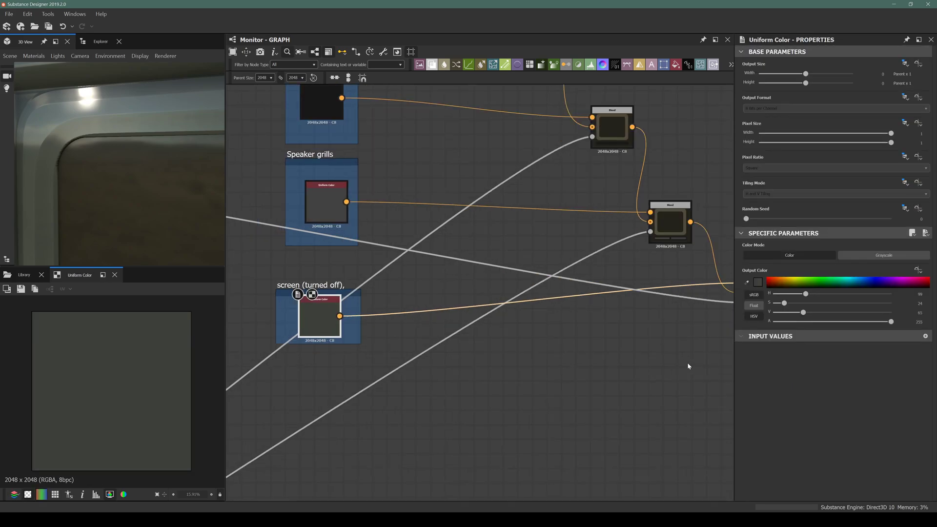
pyautogui.hotkey('ctrl', 'd')
pyautogui.moveTo(478, 290); pyautogui.dragTo(319, 381)
pyautogui.click(319, 317)
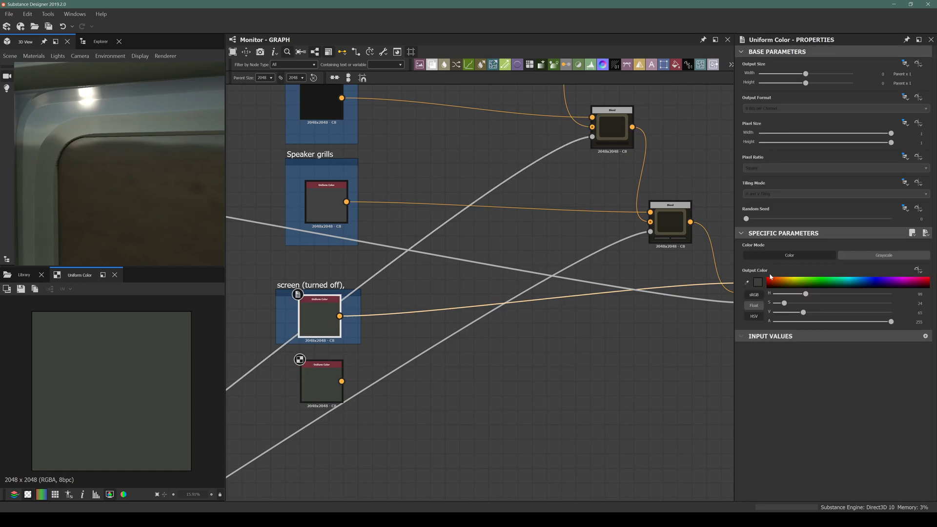
pyautogui.moveTo(806, 318); pyautogui.dragTo(841, 318)
# Insert an Invert Grayscale node on the mask link into the screen colour's Blend and place it beside the Height Blend
pyautogui.moveTo(529, 360); pyautogui.dragTo(383, 341, button='middle')
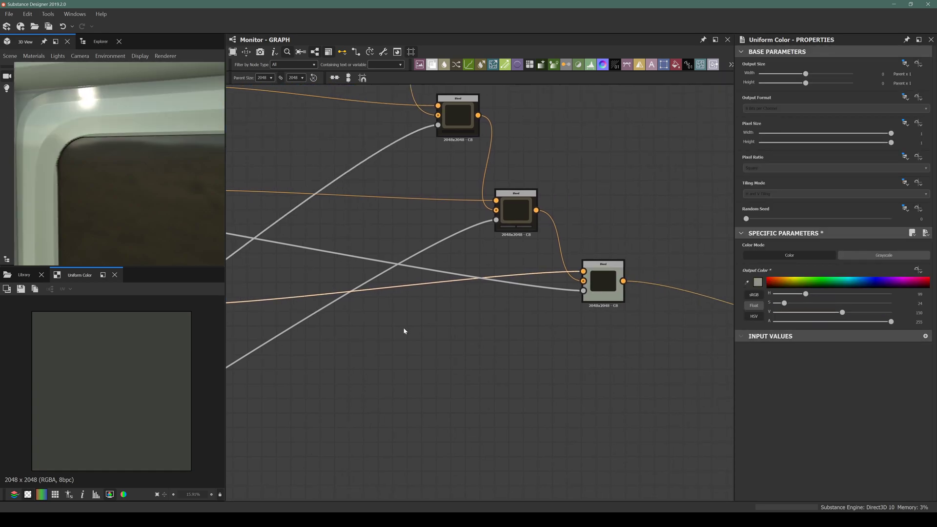
pyautogui.scroll(2, 602, 255)
pyautogui.click(534, 294)
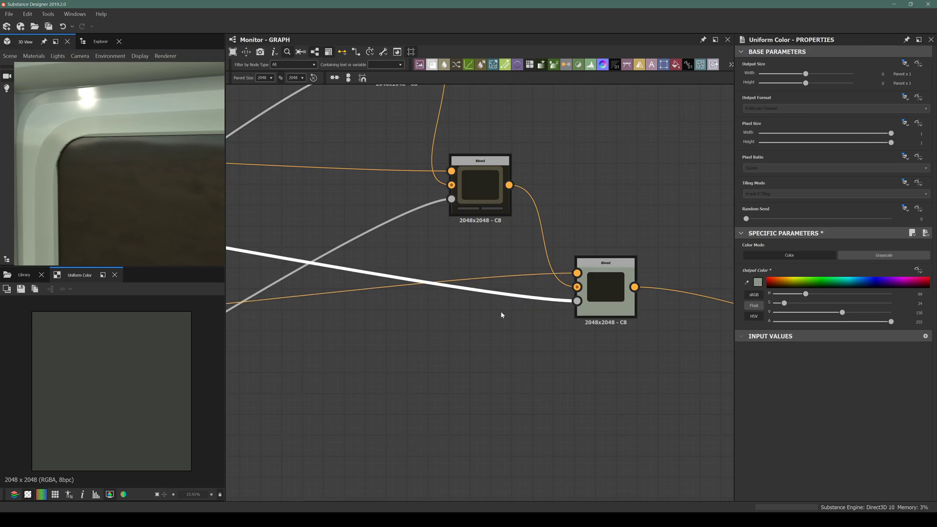
pyautogui.press('space')
pyautogui.write('inver')
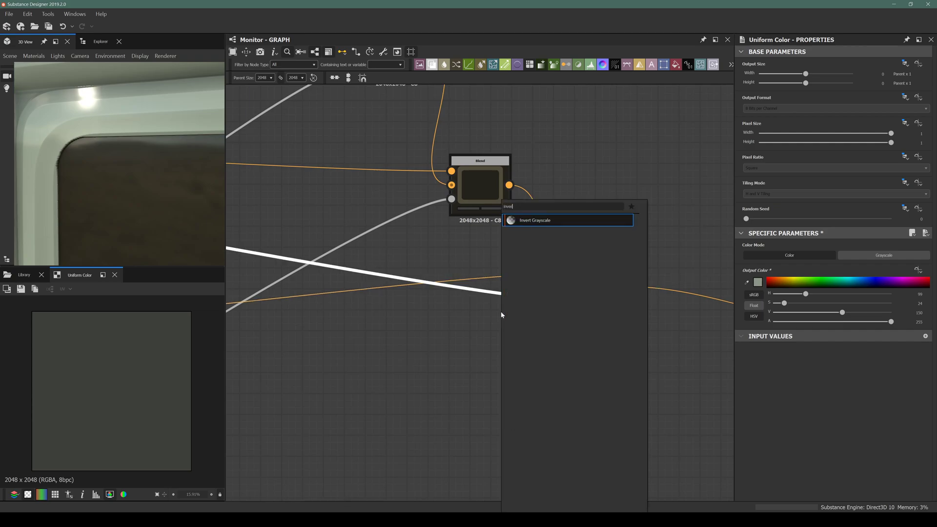
pyautogui.press('Return')
pyautogui.scroll(-5, 502, 315)
pyautogui.moveTo(335, 286); pyautogui.dragTo(349, 286, button='middle')
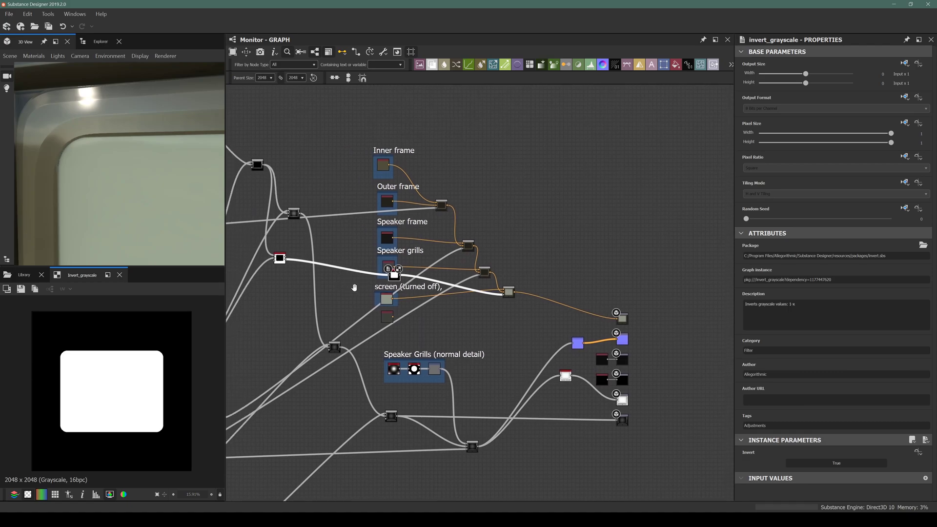
pyautogui.scroll(4, 348, 287)
pyautogui.moveTo(472, 281); pyautogui.dragTo(278, 283)
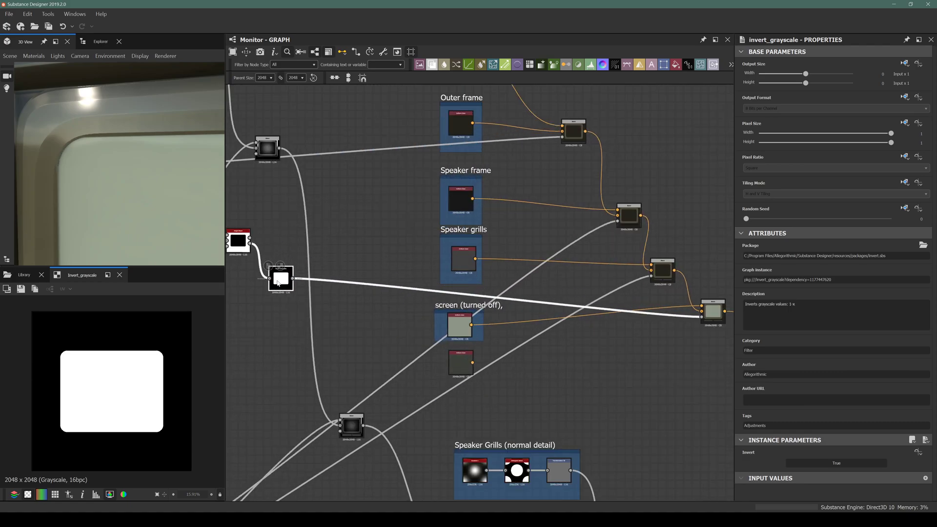
# Preview the final base color Blend and examine the border between screen and inner frame in the 3D view
pyautogui.moveTo(608, 291); pyautogui.dragTo(502, 273, button='middle')
pyautogui.scroll(3, 601, 291)
pyautogui.click(597, 294)
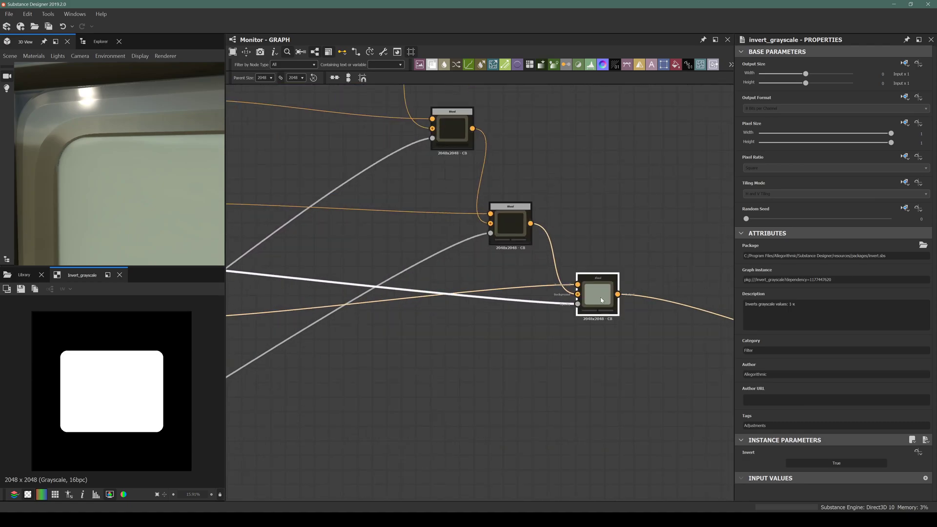
pyautogui.moveTo(68, 101); pyautogui.dragTo(91, 117)
pyautogui.moveTo(76, 151); pyautogui.dragTo(93, 155)
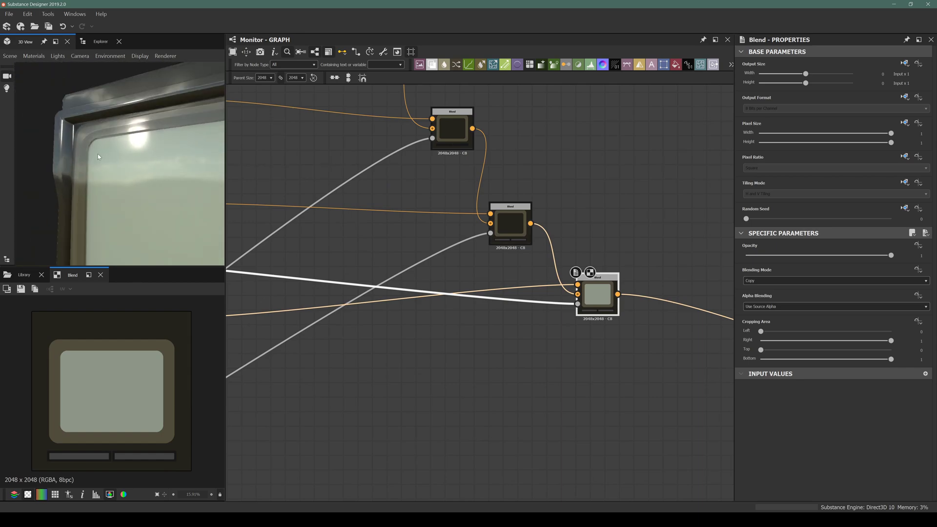
pyautogui.moveTo(89, 150); pyautogui.dragTo(68, 127, button='right')
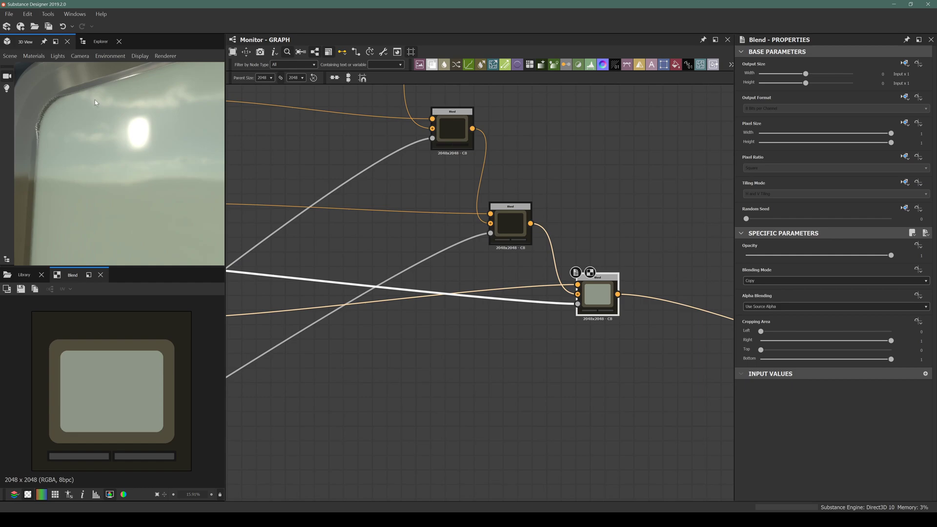
pyautogui.moveTo(66, 187); pyautogui.dragTo(94, 173)
pyautogui.moveTo(77, 124)
pyautogui.mouseDown()
pyautogui.moveTo(92, 119)
pyautogui.moveTo(77, 118)
pyautogui.mouseUp()
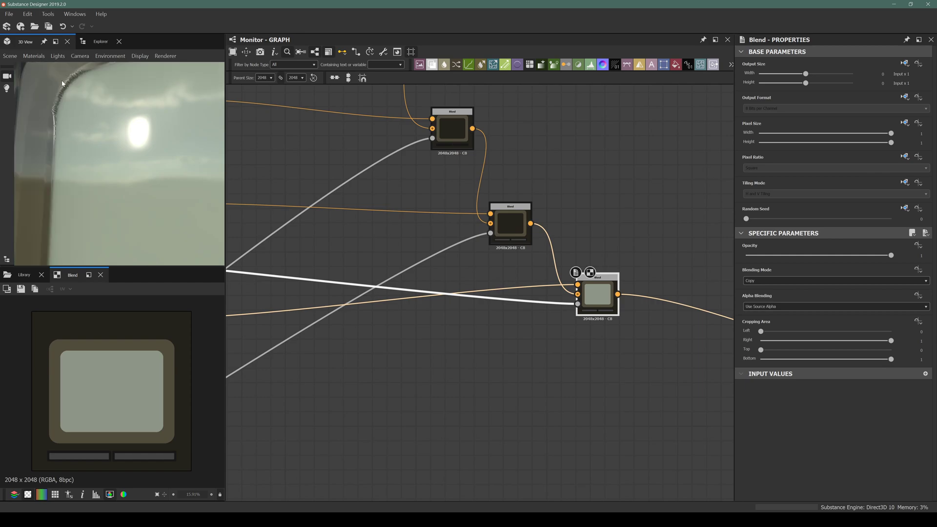
# Preview the Max (Lighten) Blend that combines the CRT screen with the frames and inspect its upper corner at high zoom
pyautogui.moveTo(420, 168); pyautogui.dragTo(494, 211, button='middle')
pyautogui.scroll(-5, 496, 211)
pyautogui.moveTo(385, 225); pyautogui.dragTo(414, 244, button='middle')
pyautogui.scroll(5, 604, 272)
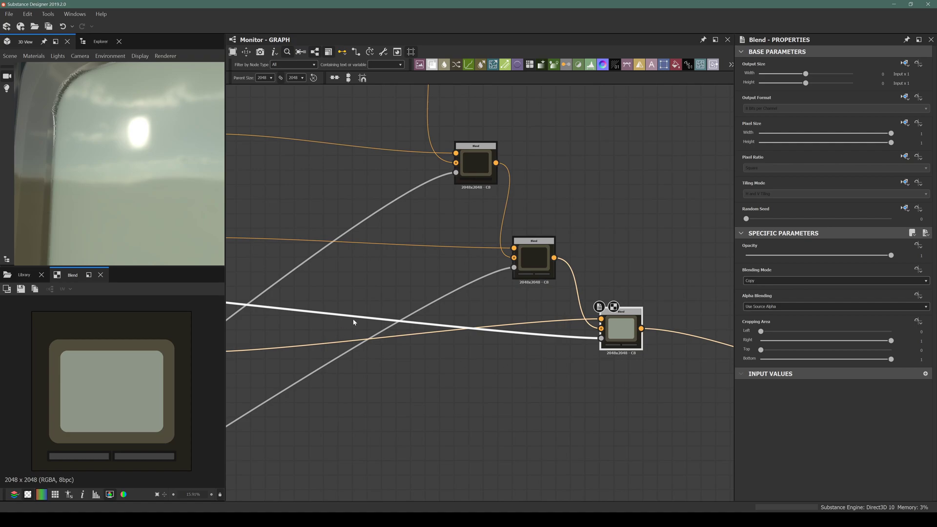
pyautogui.moveTo(347, 324); pyautogui.dragTo(598, 271, button='middle')
pyautogui.scroll(-4, 444, 234)
pyautogui.moveTo(362, 282); pyautogui.dragTo(436, 290, button='middle')
pyautogui.scroll(5, 343, 233)
pyautogui.scroll(-5, 306, 155)
pyautogui.moveTo(306, 156); pyautogui.dragTo(363, 261, button='middle')
pyautogui.scroll(5, 409, 168)
pyautogui.doubleClick(348, 205)
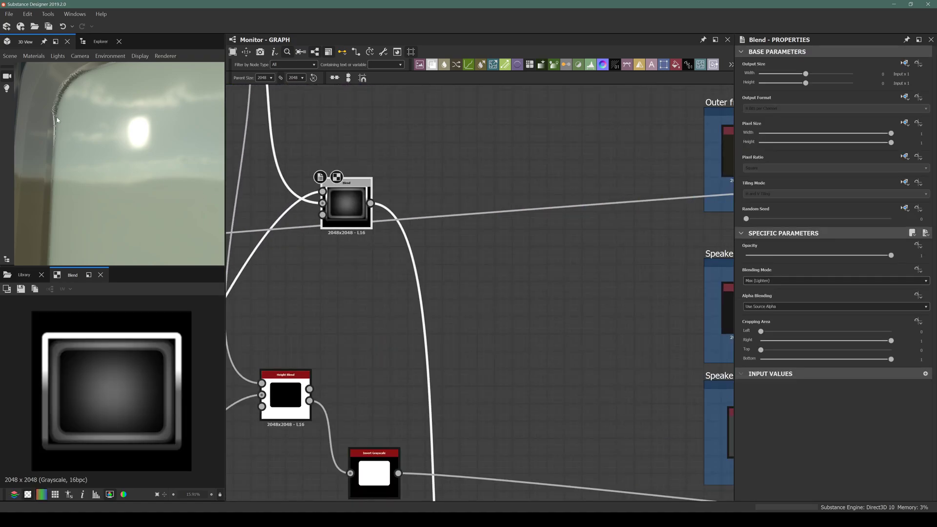
pyautogui.scroll(12, 50, 316)
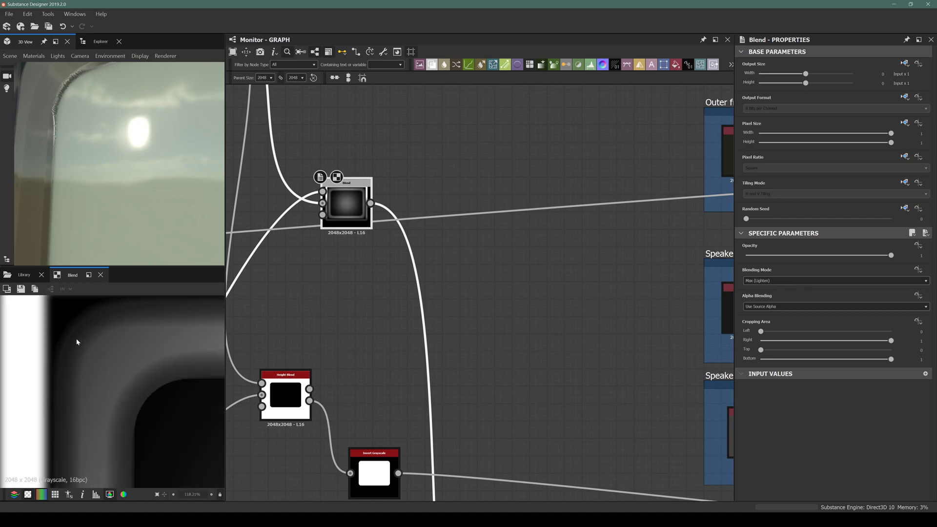
pyautogui.moveTo(197, 382); pyautogui.dragTo(130, 337, button='middle')
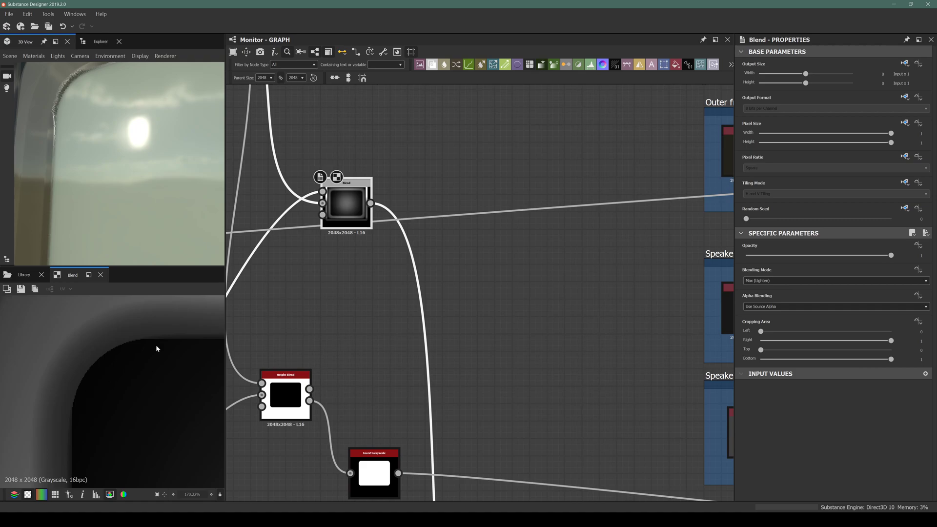
# Compare the corner in the Blend joining the two frame groups with the output of the upper frame group
pyautogui.moveTo(322, 229); pyautogui.dragTo(425, 262, button='middle')
pyautogui.scroll(-4, 425, 262)
pyautogui.moveTo(340, 175); pyautogui.dragTo(350, 217, button='middle')
pyautogui.scroll(4, 350, 218)
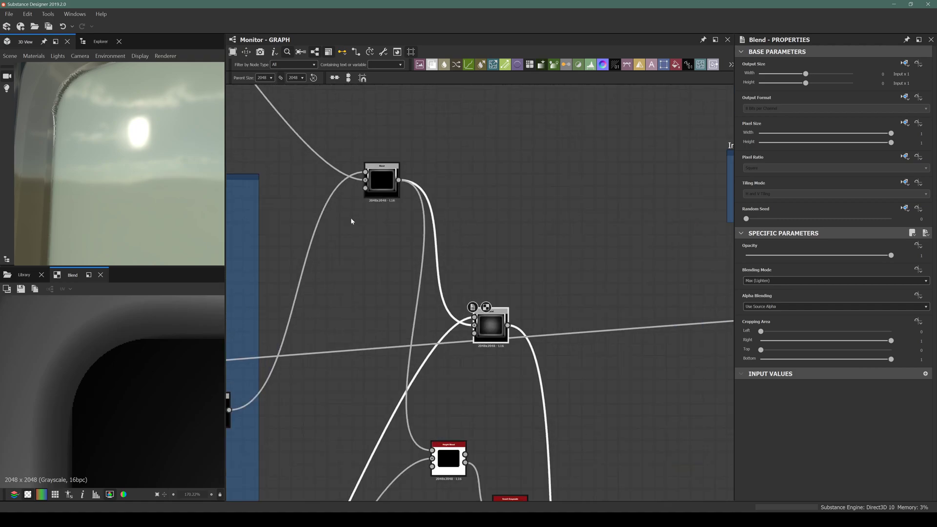
pyautogui.click(388, 170)
pyautogui.moveTo(391, 313); pyautogui.dragTo(490, 373, button='middle')
pyautogui.scroll(-4, 431, 337)
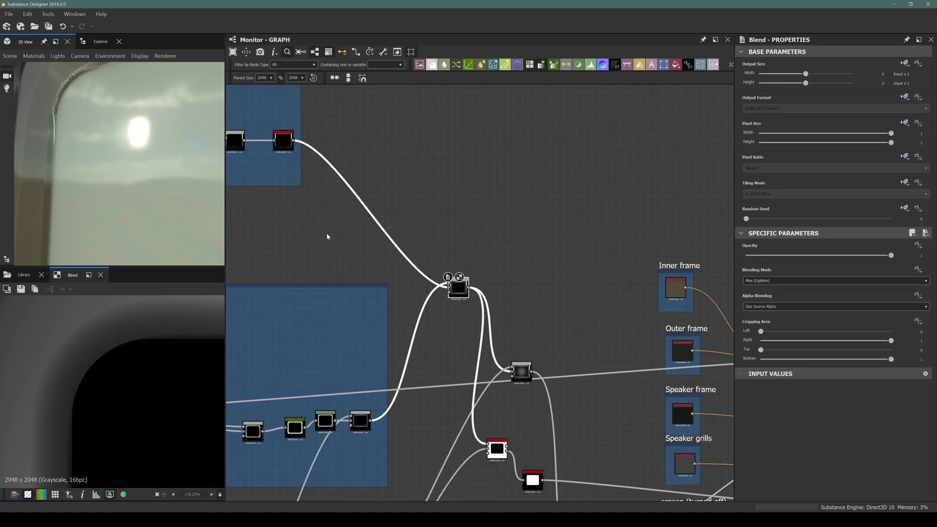
pyautogui.moveTo(330, 235); pyautogui.dragTo(458, 326, button='middle')
pyautogui.scroll(2, 457, 326)
pyautogui.scroll(2, 385, 186)
pyautogui.doubleClick(384, 186)
# Trace the corner edge back through the lower frame group, previewing its final Multiply Blend, Curve and preceding Blend
pyautogui.moveTo(342, 252); pyautogui.dragTo(384, 106, button='middle')
pyautogui.scroll(-3, 379, 212)
pyautogui.scroll(2, 425, 354)
pyautogui.doubleClick(475, 329)
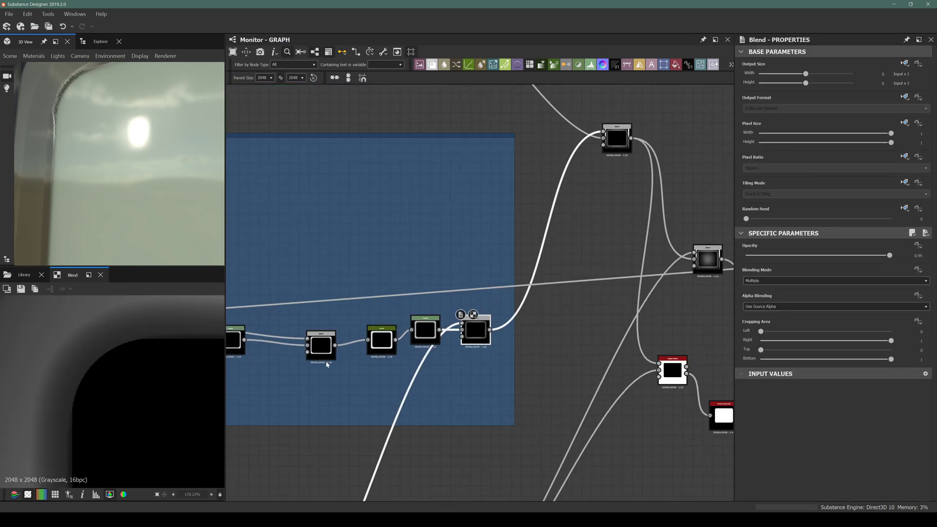
pyautogui.moveTo(263, 340); pyautogui.dragTo(481, 253, button='middle')
pyautogui.doubleClick(460, 314)
pyautogui.scroll(2, 541, 262)
pyautogui.doubleClick(566, 233)
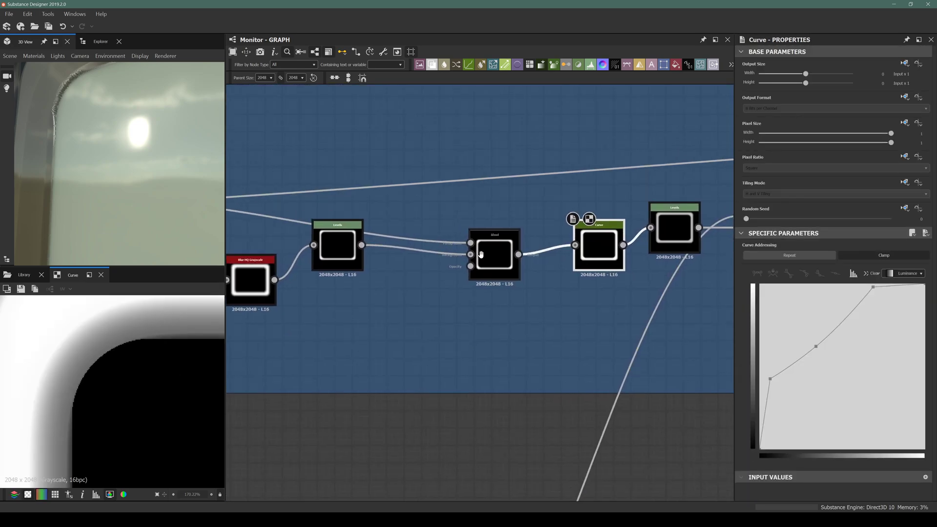
pyautogui.doubleClick(481, 253)
pyautogui.moveTo(555, 239); pyautogui.dragTo(416, 263, button='middle')
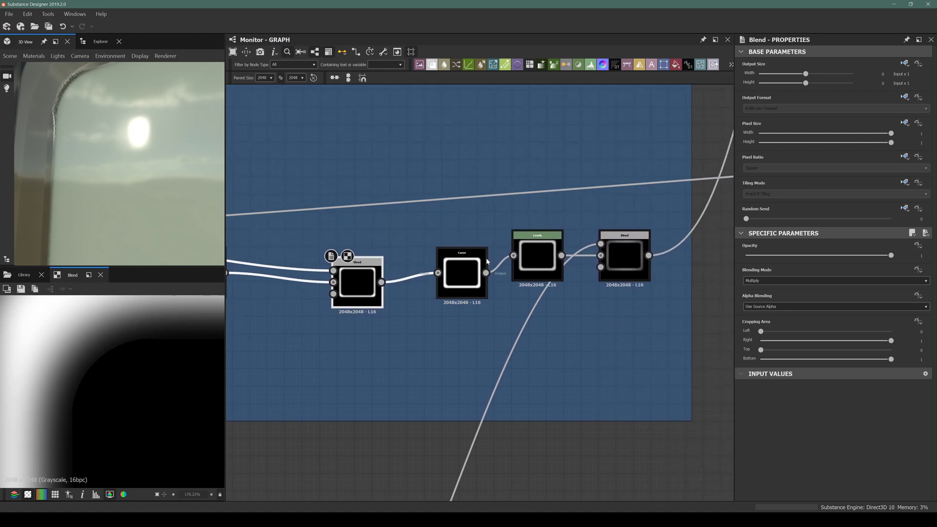
# Try reshaping the Curve node's profile by slightly moving its control point nearest the black end
pyautogui.scroll(2, 449, 274)
pyautogui.doubleClick(450, 274)
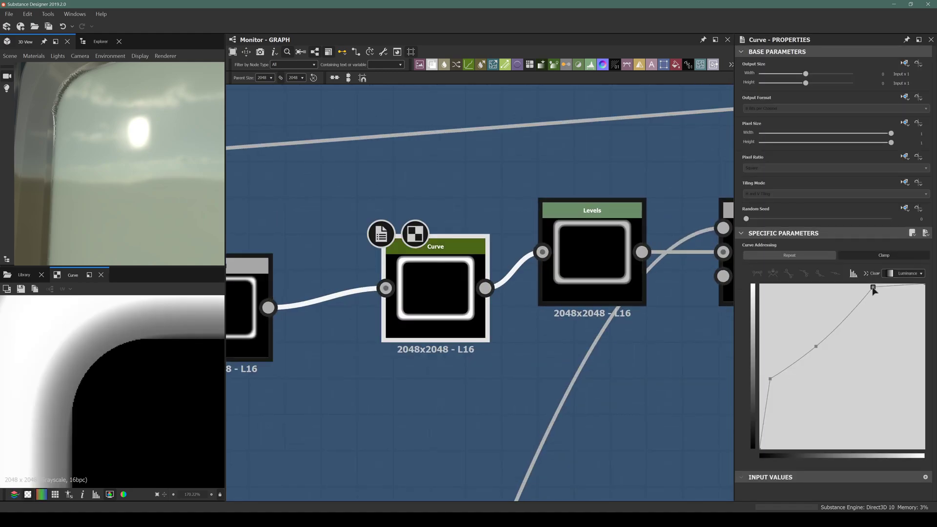
pyautogui.moveTo(336, 358); pyautogui.dragTo(410, 334, button='middle')
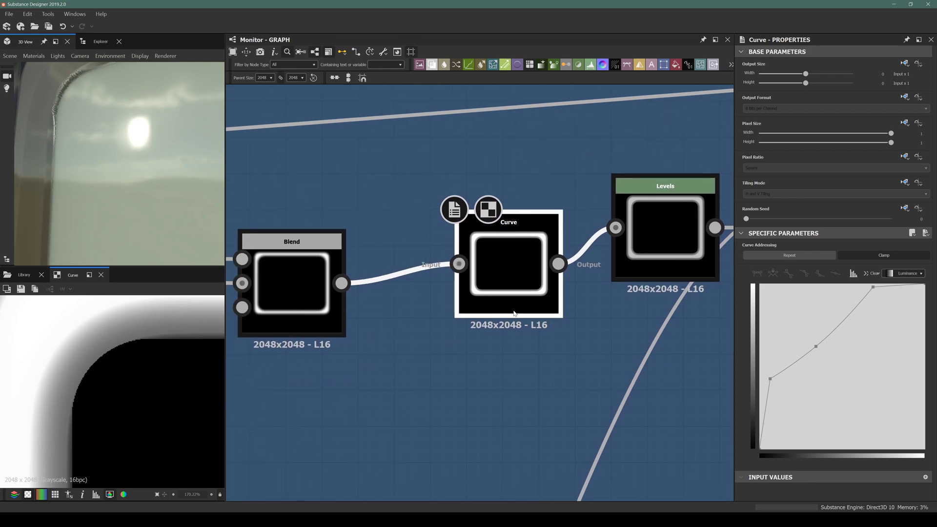
pyautogui.moveTo(770, 379)
pyautogui.mouseDown()
pyautogui.moveTo(797, 403)
pyautogui.moveTo(770, 378)
pyautogui.moveTo(767, 414)
pyautogui.moveTo(794, 409)
pyautogui.moveTo(798, 394)
pyautogui.moveTo(773, 375)
pyautogui.mouseUp()
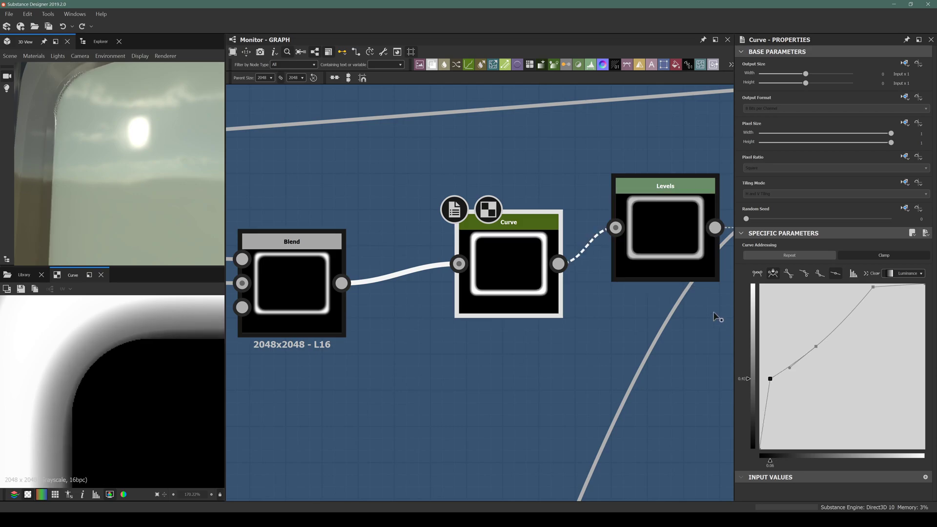
# Inspect the corner edge in the upstream Levels, Blur HQ Grayscale and source Multiply Blend nodes of the frame group
pyautogui.scroll(-5, 500, 317)
pyautogui.moveTo(368, 338); pyautogui.dragTo(516, 331, button='middle')
pyautogui.scroll(5, 414, 312)
pyautogui.click(433, 287)
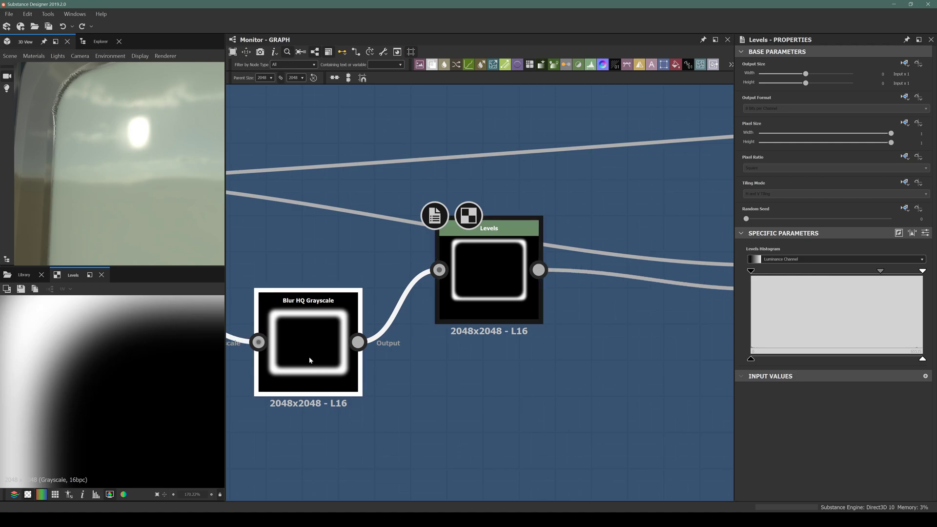
pyautogui.click(309, 360)
pyautogui.scroll(-5, 470, 319)
pyautogui.scroll(-3, 470, 319)
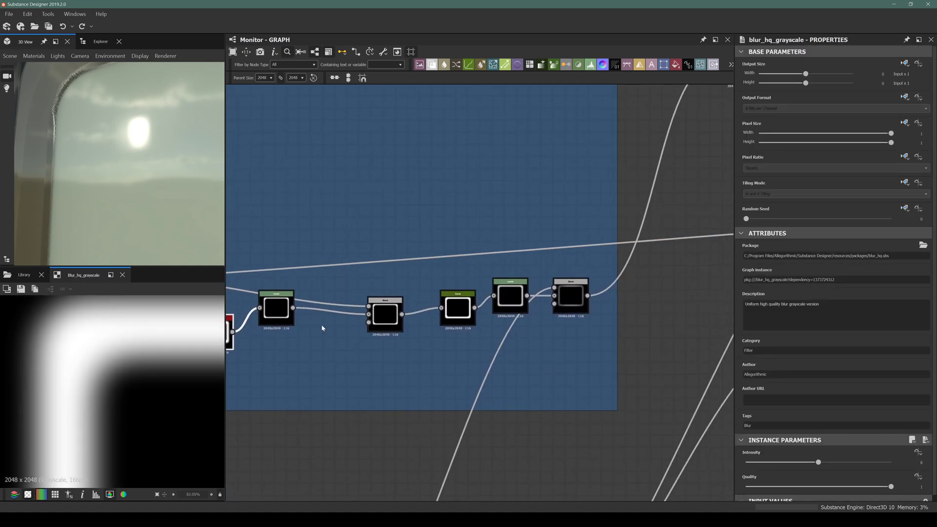
pyautogui.scroll(6, 314, 312)
pyautogui.click(312, 313)
pyautogui.scroll(4, 96, 341)
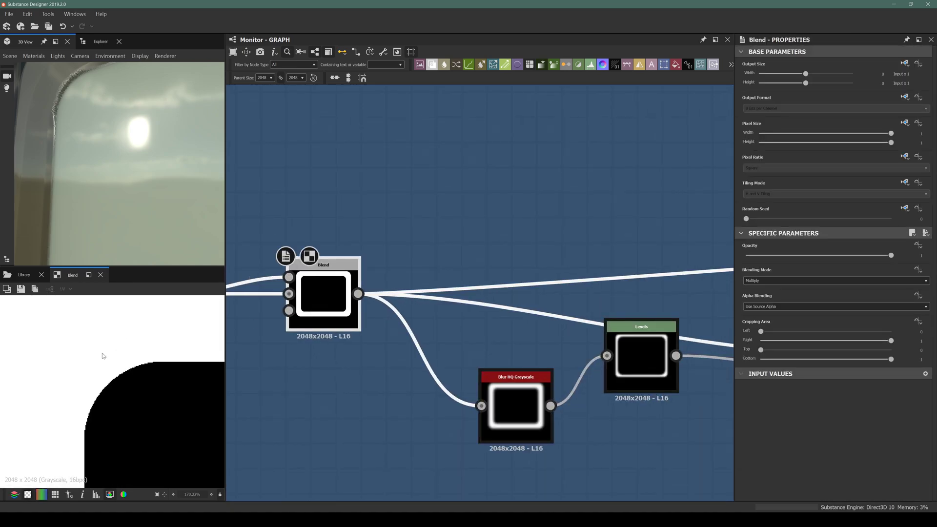
pyautogui.moveTo(84, 343); pyautogui.dragTo(138, 358, button='middle')
# Insert a Blur HQ Grayscale node after the frame group's source Multiply Blend and set its intensity to about 0.21
pyautogui.moveTo(434, 331); pyautogui.dragTo(673, 316, button='middle')
pyautogui.moveTo(550, 280); pyautogui.dragTo(514, 293, button='middle')
pyautogui.press('space')
pyautogui.write('blur')
pyautogui.press('Down')
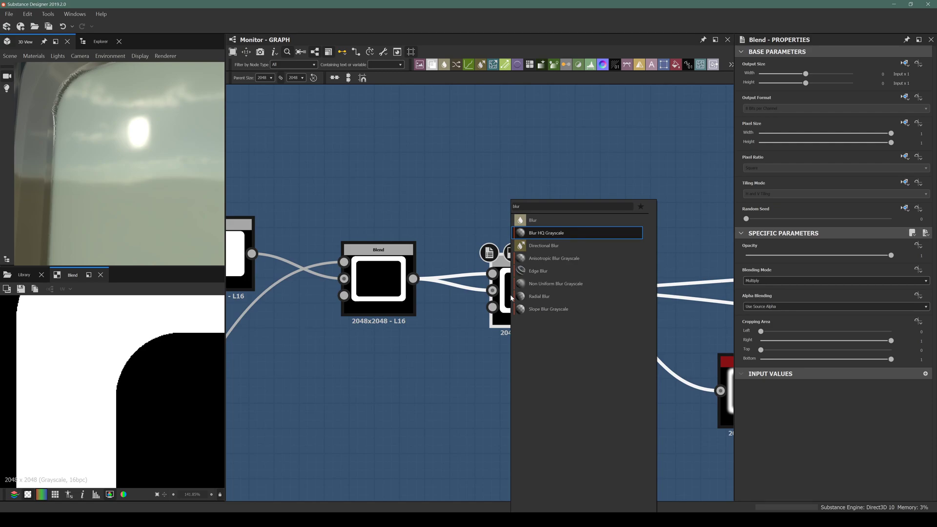
pyautogui.press('Return')
pyautogui.click(821, 487)
pyautogui.moveTo(787, 461); pyautogui.dragTo(740, 465)
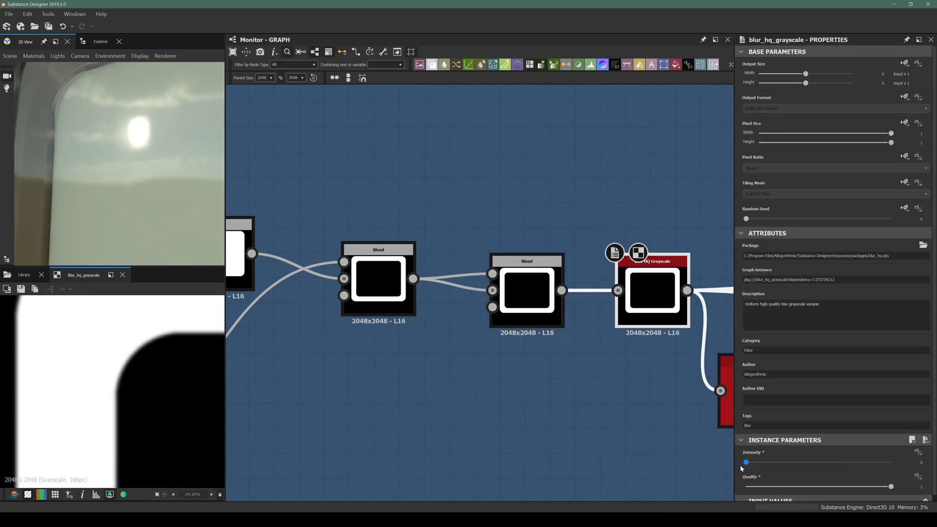
pyautogui.moveTo(746, 464); pyautogui.dragTo(745, 464)
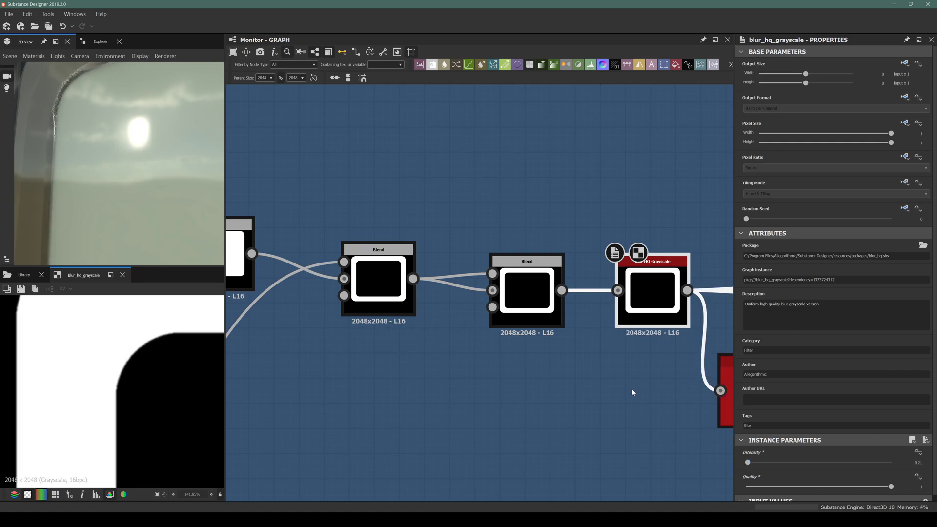
# Try blur intensities of 0.3, 0.5 and 0.2 on the new Blur HQ Grayscale while checking the screen corner in 3D
pyautogui.scroll(-3, 102, 175)
pyautogui.moveTo(104, 177); pyautogui.dragTo(117, 181)
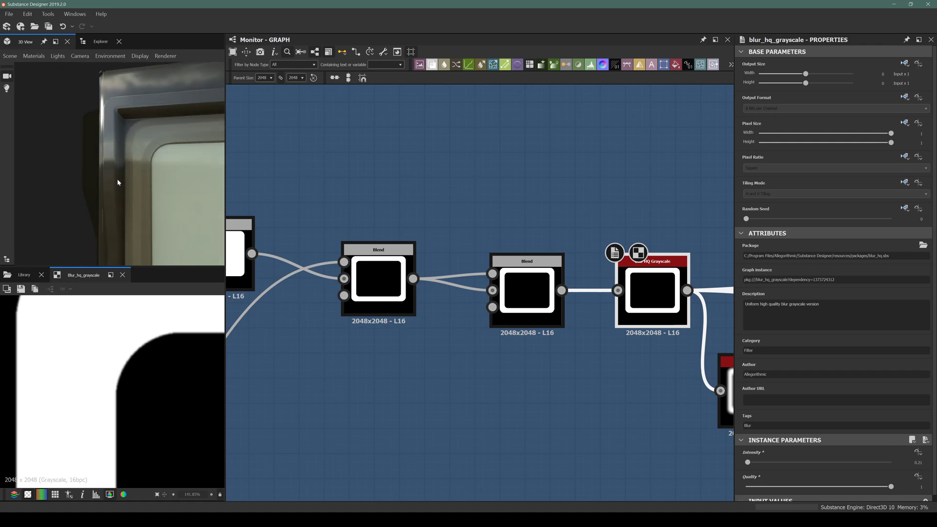
pyautogui.scroll(6, 117, 182)
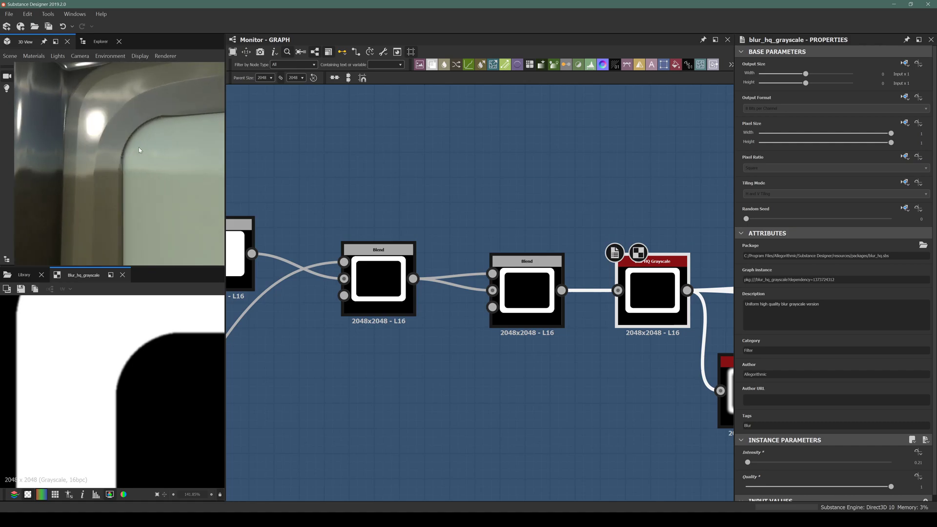
pyautogui.moveTo(145, 128); pyautogui.dragTo(135, 139)
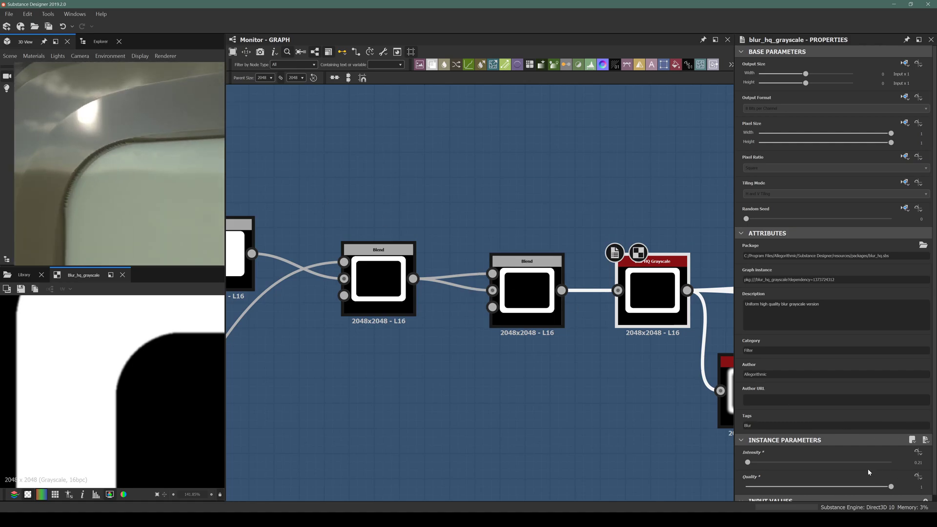
pyautogui.click(918, 462)
pyautogui.press('Return')
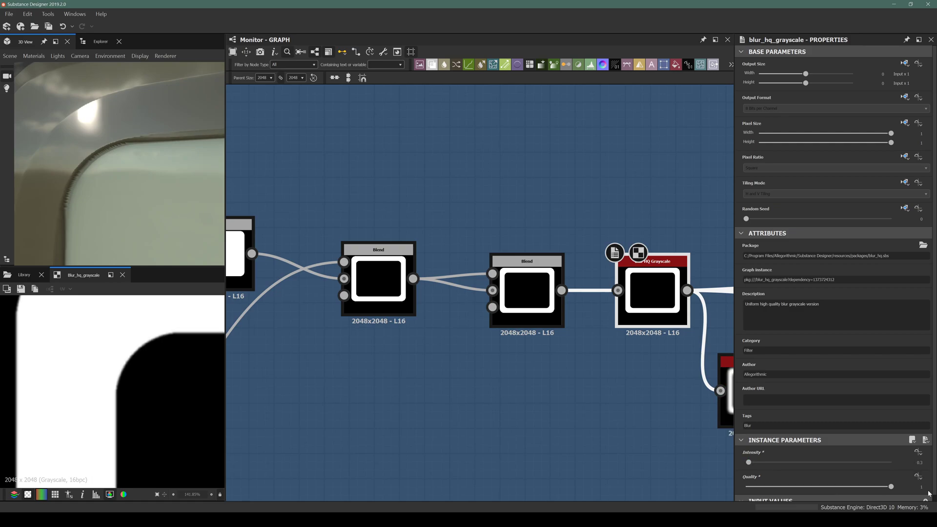
pyautogui.click(921, 463)
pyautogui.press('BackSpace')
pyautogui.press('Return')
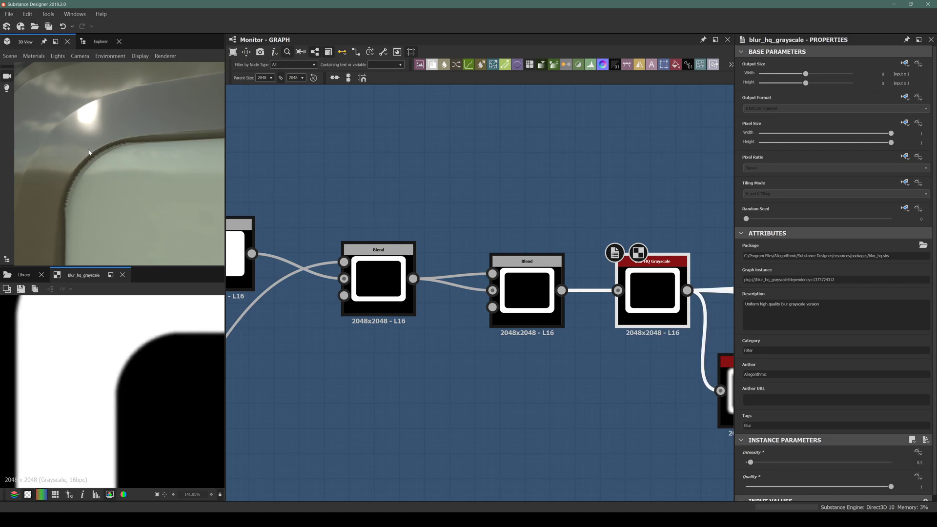
pyautogui.click(920, 462)
pyautogui.press('Return')
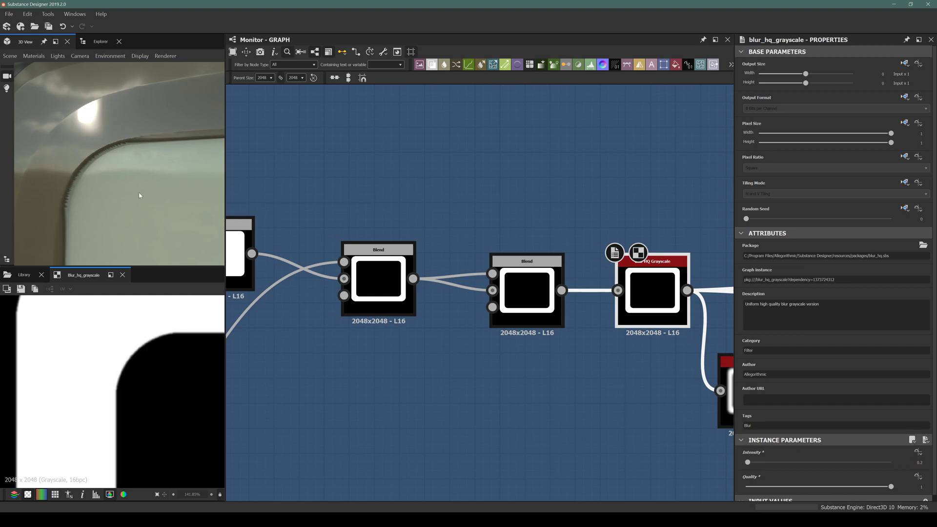
# Set the new Blur HQ Grayscale's intensity to 0.1 and check the screen corner in the 3D view
pyautogui.click(922, 463)
pyautogui.write('.1')
pyautogui.press('Return')
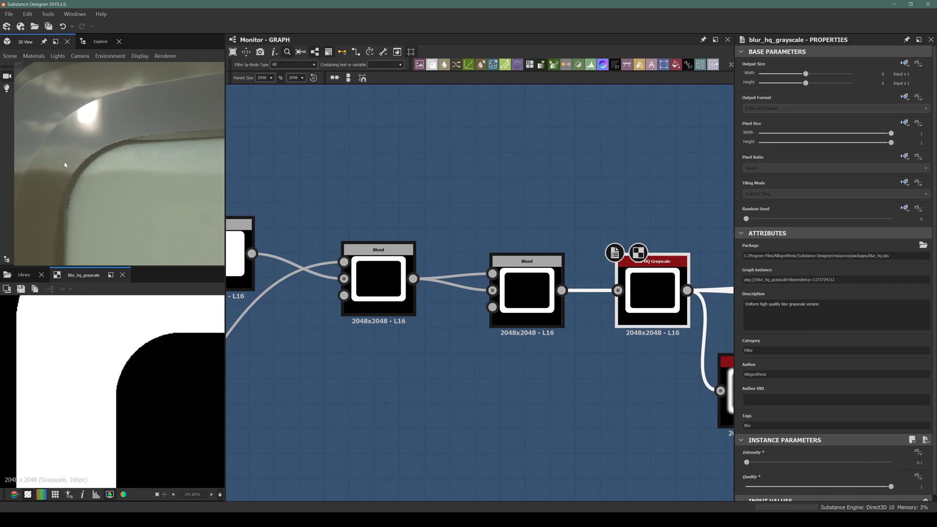
pyautogui.moveTo(434, 251); pyautogui.dragTo(383, 238, button='middle')
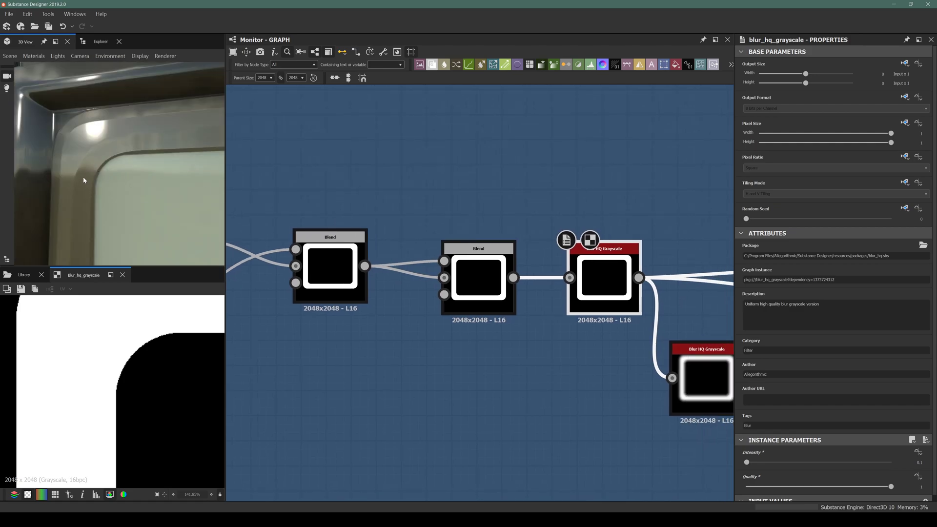
pyautogui.scroll(3, 82, 178)
# Raise the starting point at the black end of the frame group's Curve to about 0.15
pyautogui.moveTo(566, 275); pyautogui.dragTo(221, 231, button='middle')
pyautogui.moveTo(494, 260); pyautogui.dragTo(416, 252, button='middle')
pyautogui.scroll(-4, 416, 252)
pyautogui.moveTo(476, 292); pyautogui.dragTo(385, 319, button='middle')
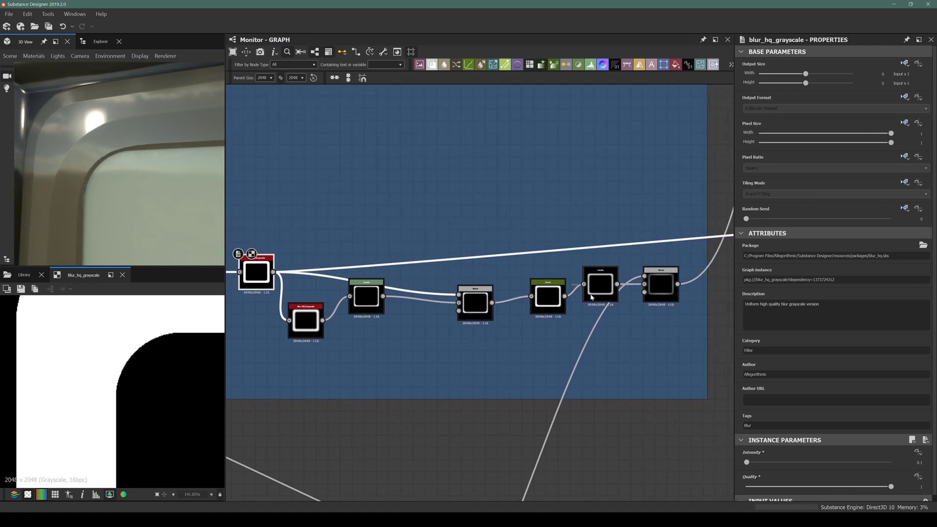
pyautogui.scroll(3, 569, 288)
pyautogui.click(519, 307)
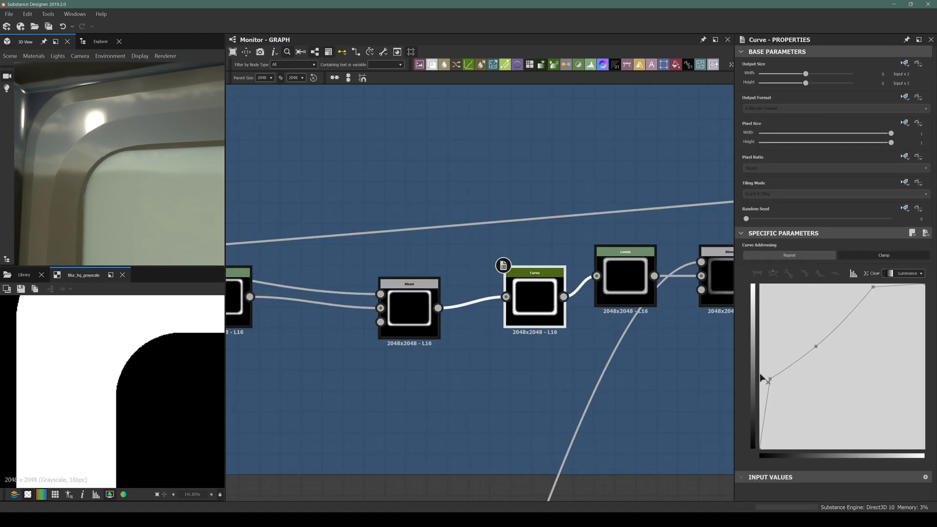
pyautogui.moveTo(770, 380)
pyautogui.mouseDown()
pyautogui.moveTo(791, 400)
pyautogui.moveTo(779, 381)
pyautogui.moveTo(791, 386)
pyautogui.moveTo(770, 379)
pyautogui.mouseUp()
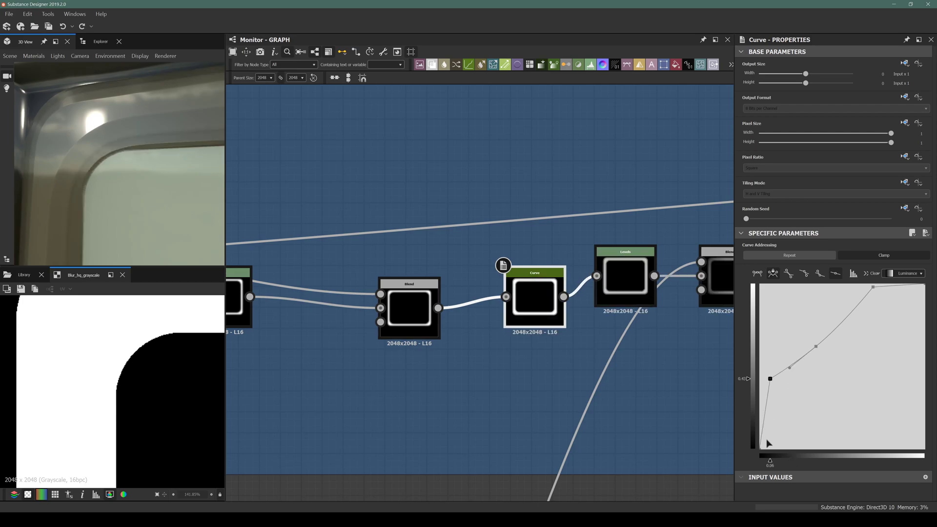
pyautogui.moveTo(761, 449); pyautogui.dragTo(690, 423)
# Examine the edge between inner frame and CRT screen on the 3D monitor from close up and far away
pyautogui.moveTo(82, 201); pyautogui.dragTo(150, 185)
pyautogui.scroll(-4, 69, 188)
pyautogui.scroll(4, 128, 183)
pyautogui.scroll(-3, 179, 183)
pyautogui.scroll(-4, 116, 177)
pyautogui.scroll(3, 110, 175)
pyautogui.scroll(3, 119, 147)
pyautogui.scroll(-3, 143, 167)
pyautogui.scroll(-2, 103, 163)
pyautogui.scroll(3, 104, 177)
pyautogui.scroll(-2, 105, 176)
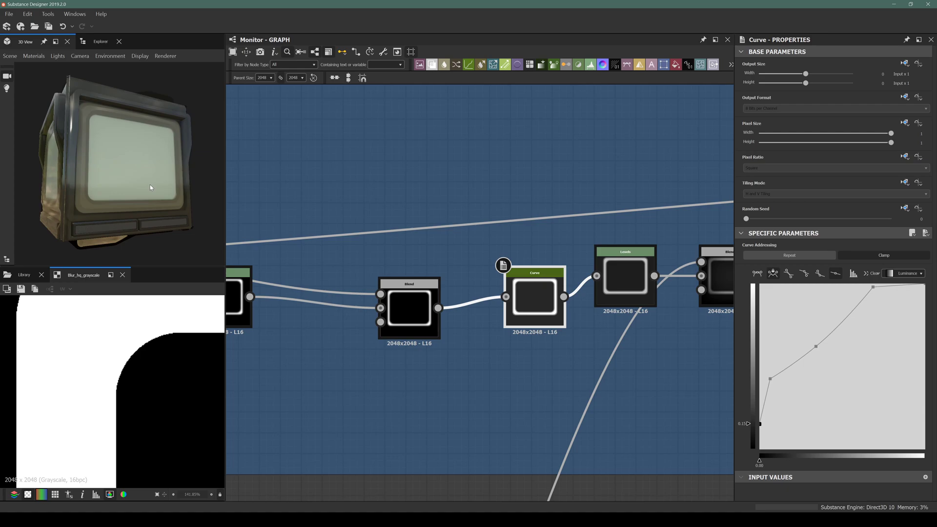
# Try the spare darker Uniform Color as the screen color, undo that connection and delete the spare node
pyautogui.moveTo(432, 236); pyautogui.dragTo(418, 147, button='middle')
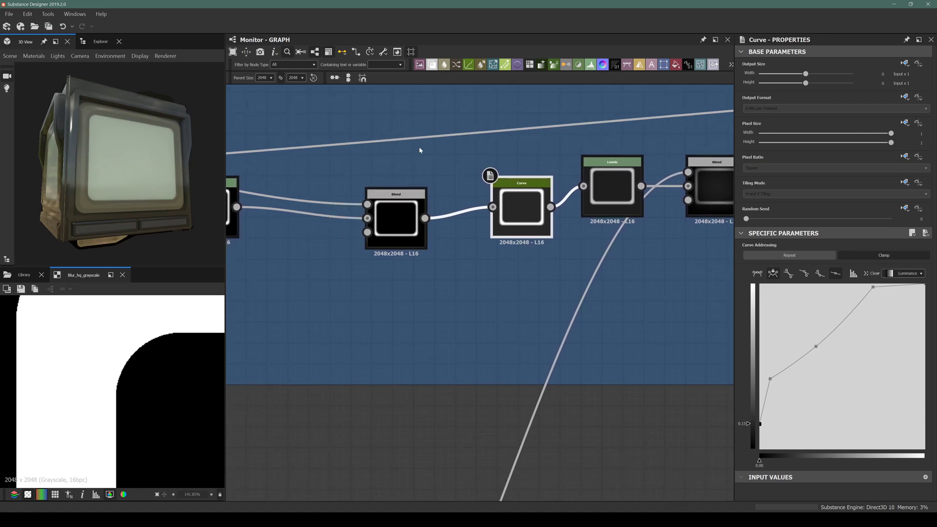
pyautogui.scroll(-10, 418, 147)
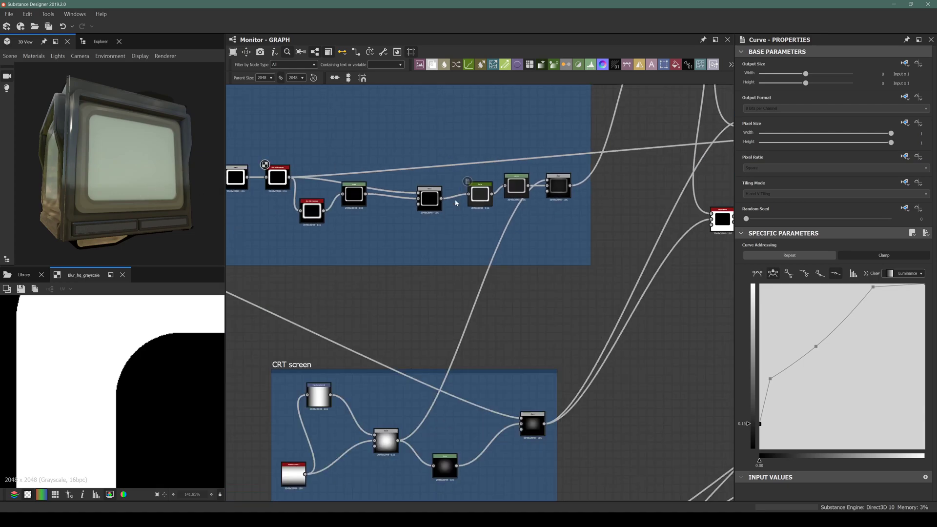
pyautogui.moveTo(482, 263); pyautogui.dragTo(178, 243, button='middle')
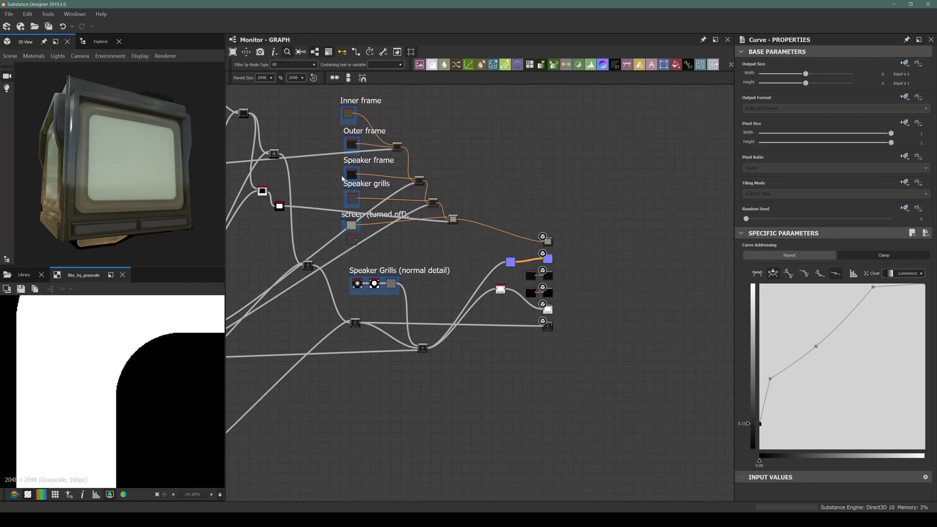
pyautogui.moveTo(349, 110); pyautogui.dragTo(386, 175, button='middle')
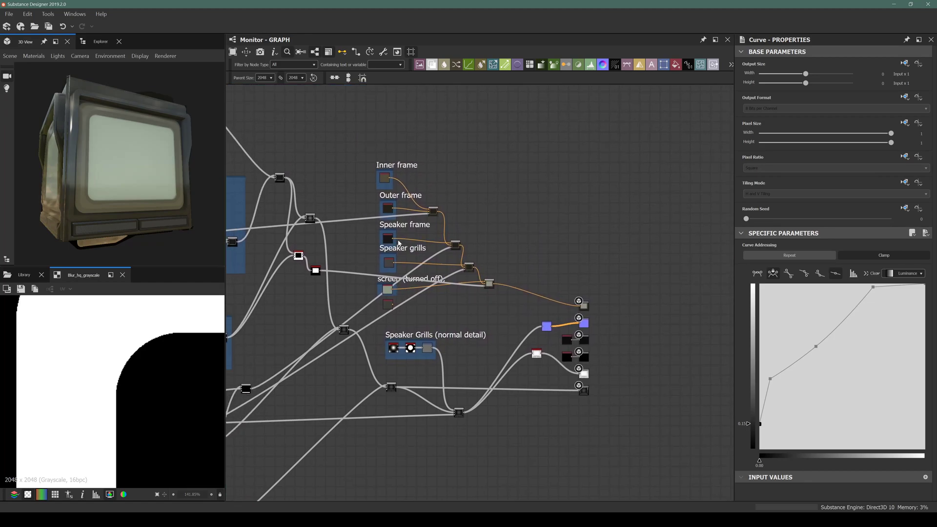
pyautogui.moveTo(91, 122); pyautogui.dragTo(55, 123)
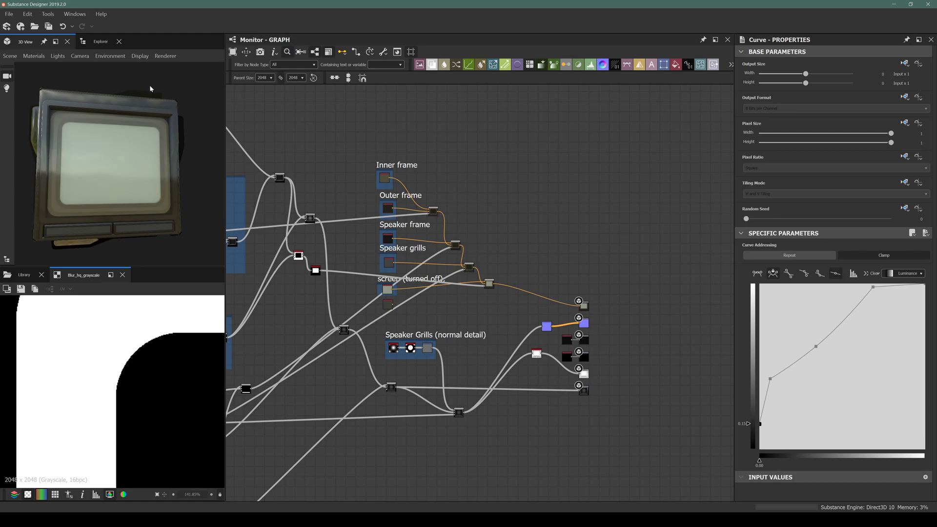
pyautogui.click(393, 291)
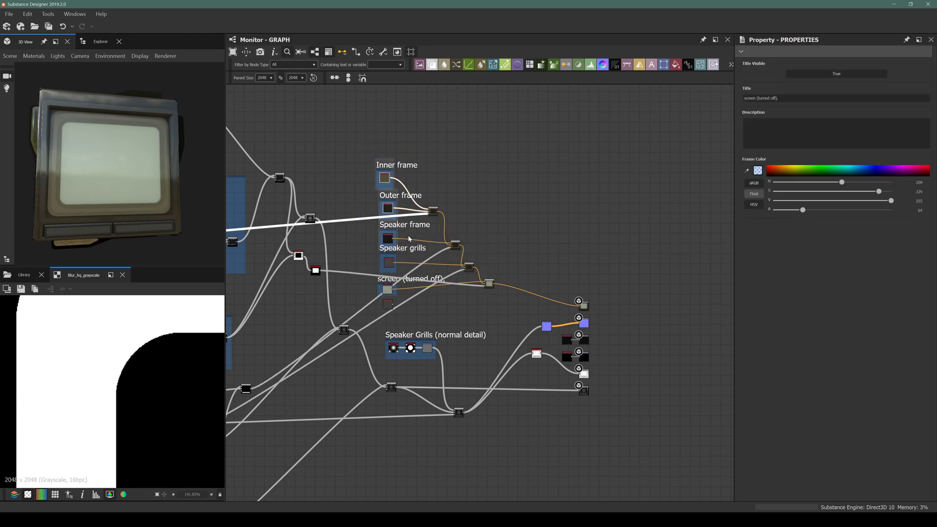
pyautogui.scroll(6, 391, 303)
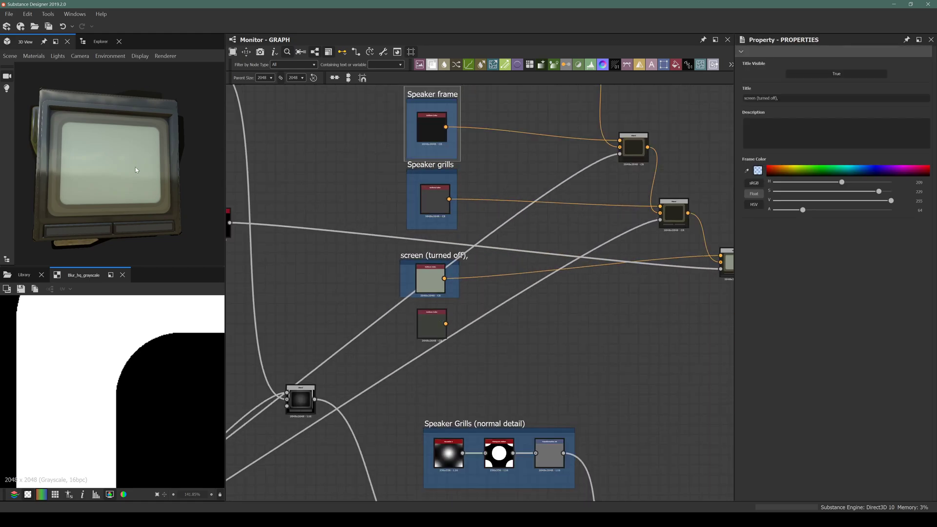
pyautogui.scroll(4, 409, 322)
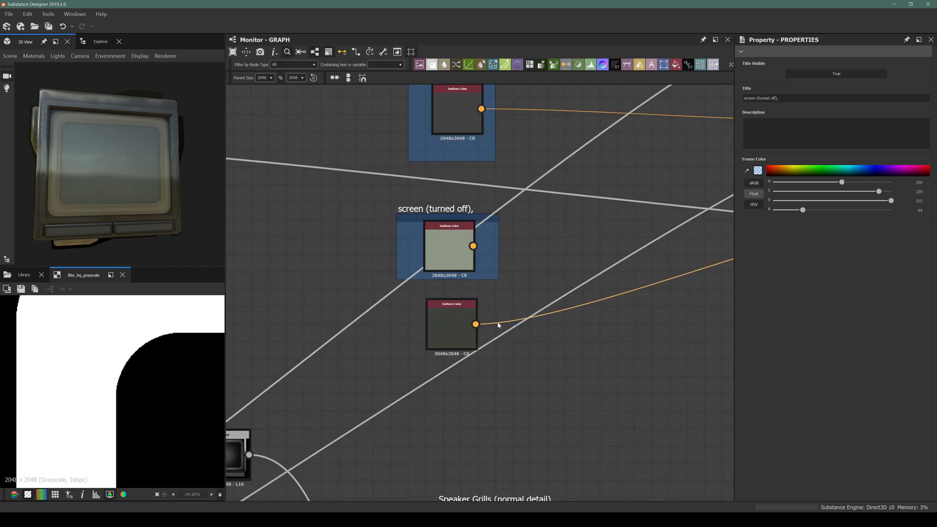
pyautogui.hotkey('ctrl', 'z')
pyautogui.click(440, 325)
pyautogui.press('Delete')
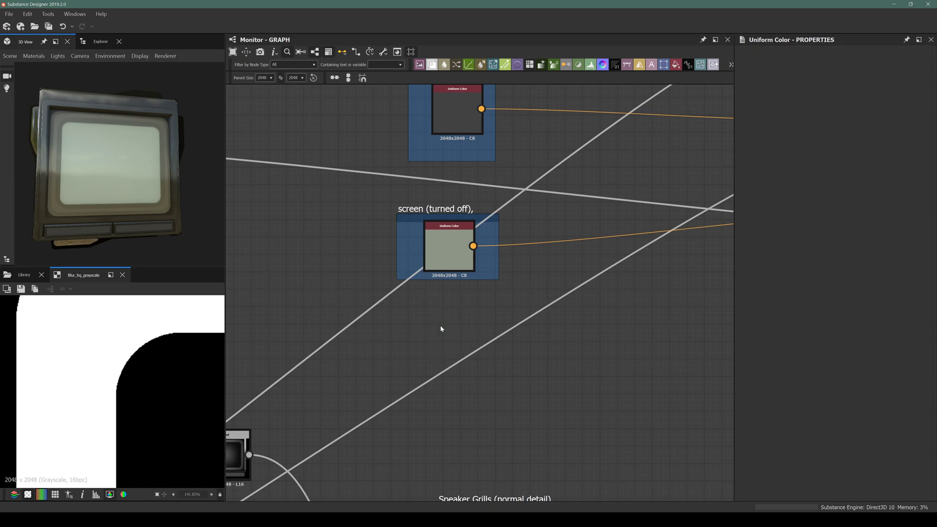
# Select all base color groups with their Blend nodes and enclose them in a new frame
pyautogui.scroll(-10, 441, 327)
pyautogui.scroll(-2, 441, 327)
pyautogui.moveTo(429, 201); pyautogui.dragTo(515, 292)
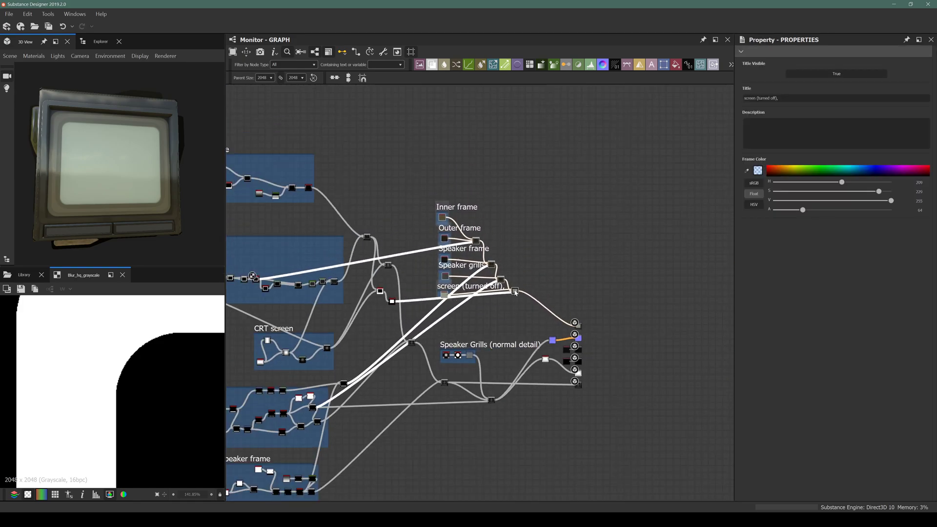
pyautogui.press('space')
pyautogui.write('frame')
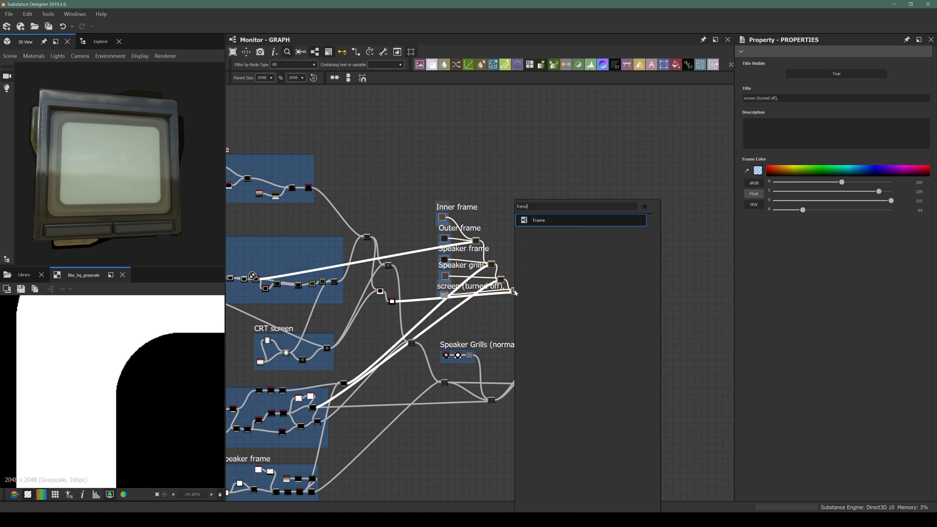
pyautogui.press('Return')
# Extend the new frame upward above the Inner frame group and title it "Basecolor Blendings"
pyautogui.moveTo(475, 209); pyautogui.dragTo(434, 128)
pyautogui.scroll(6, 422, 118)
pyautogui.moveTo(341, 144); pyautogui.dragTo(350, 104)
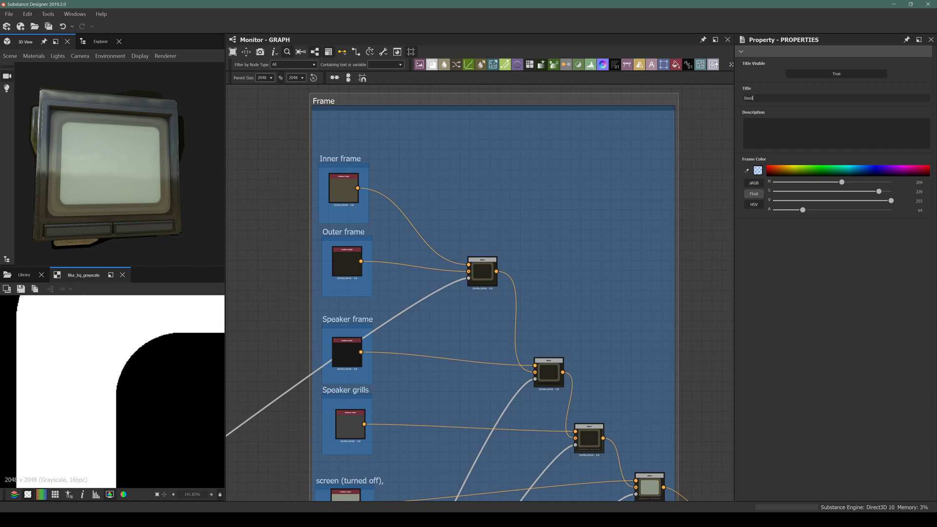
pyautogui.hotkey('ctrl', 'a')
pyautogui.write('Basecolor Blendings')
pyautogui.press('Return')
# Place the screen mask's Height Blend and Invert Grayscale nodes side by side, clear of the neighbouring Blend nodes
pyautogui.scroll(-5, 537, 188)
pyautogui.click(371, 158)
pyautogui.scroll(-5, 372, 157)
pyautogui.moveTo(373, 278); pyautogui.dragTo(372, 234, button='middle')
pyautogui.scroll(2, 373, 235)
pyautogui.scroll(4, 374, 237)
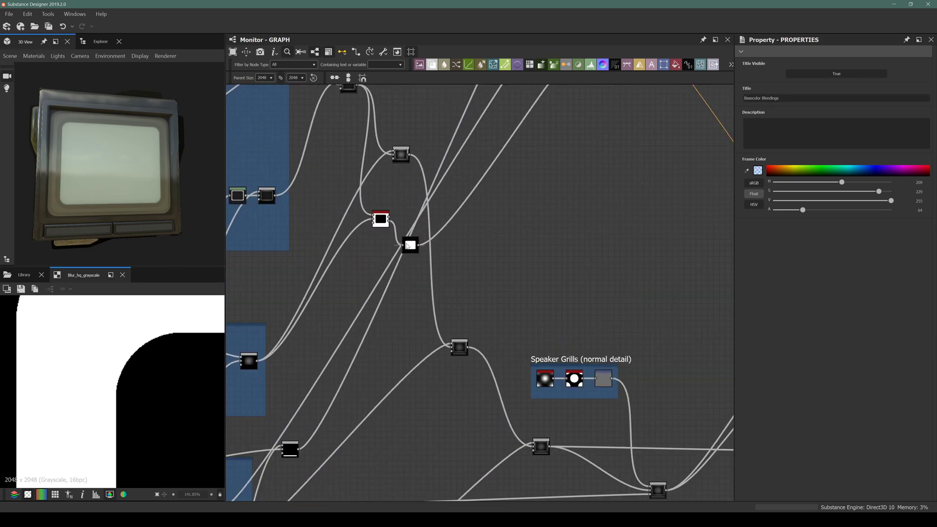
pyautogui.moveTo(416, 245); pyautogui.dragTo(431, 222)
pyautogui.scroll(-4, 432, 222)
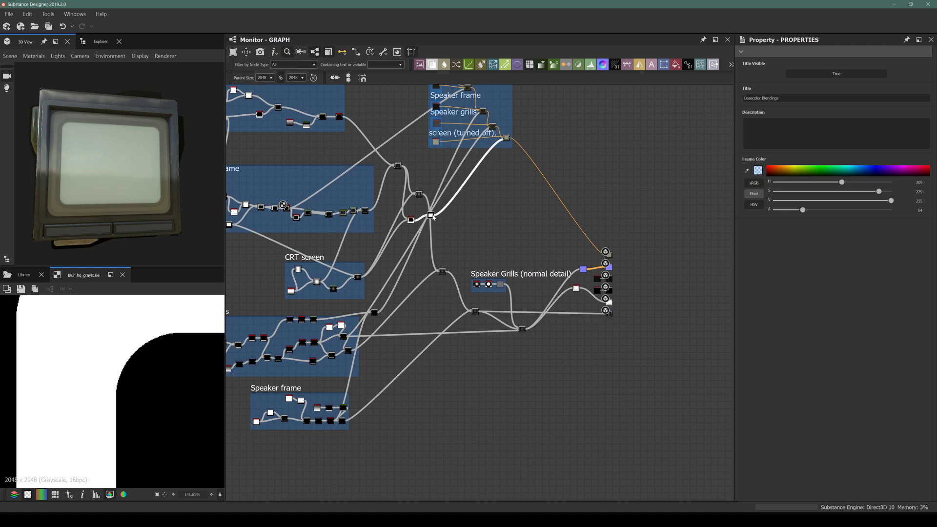
pyautogui.scroll(4, 423, 214)
pyautogui.click(410, 219)
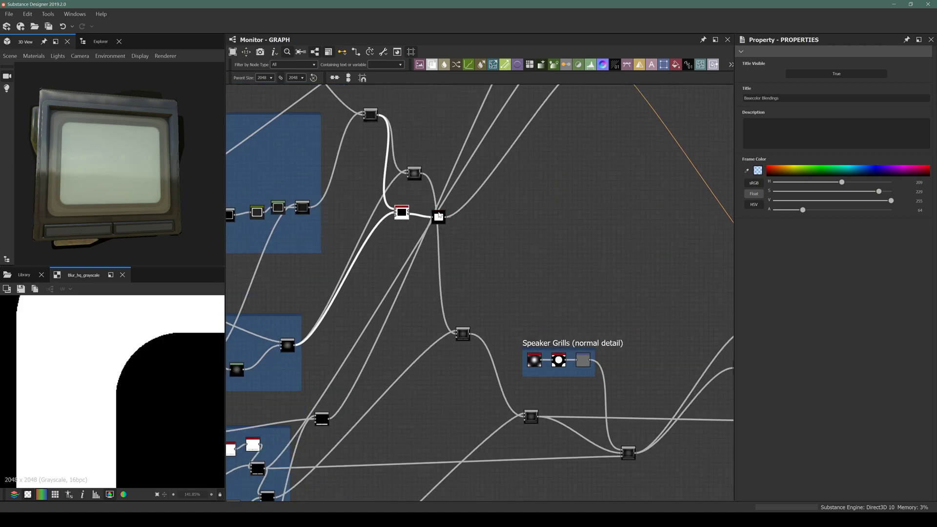
pyautogui.moveTo(400, 210); pyautogui.dragTo(394, 239)
pyautogui.moveTo(442, 217); pyautogui.dragTo(421, 241)
# Enclose the Height Blend and Invert Grayscale nodes in a frame titled "Screen Mask Extraction"
pyautogui.press('space')
pyautogui.write('frame')
pyautogui.press('Return')
pyautogui.scroll(5, 414, 252)
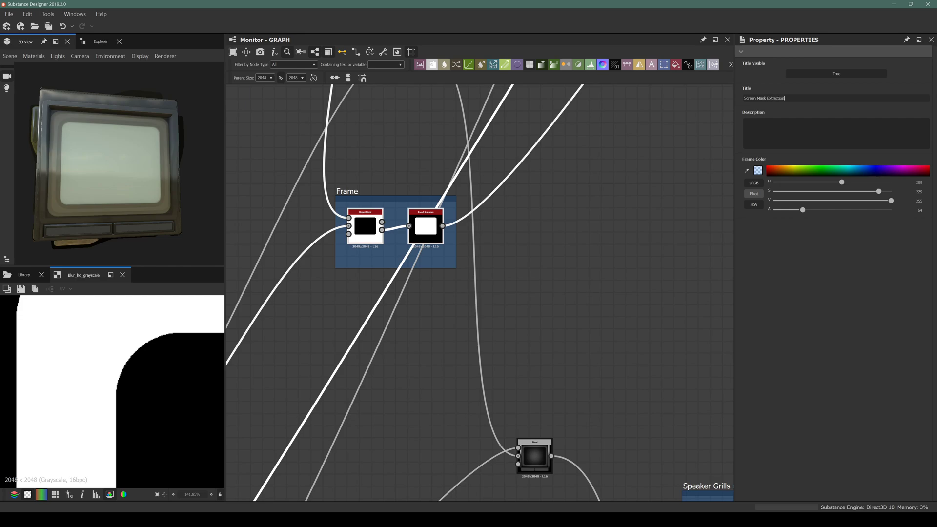
pyautogui.press('Return')
pyautogui.scroll(-8, 363, 209)
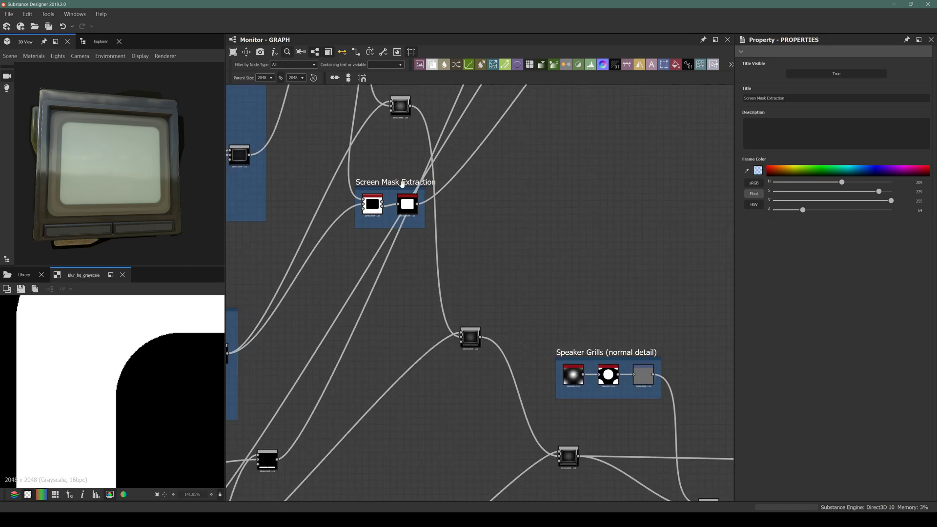
# Move the Screen Mask Extraction frame upward in the graph
pyautogui.moveTo(362, 209); pyautogui.dragTo(382, 119)
pyautogui.scroll(-5, 382, 119)
pyautogui.scroll(5, 386, 211)
# Shift the output nodes and their feeding nodes down and farther right, and nudge the Speaker Grills (normal detail) frame toward them
pyautogui.moveTo(419, 170); pyautogui.dragTo(511, 306)
pyautogui.moveTo(486, 273); pyautogui.dragTo(532, 317)
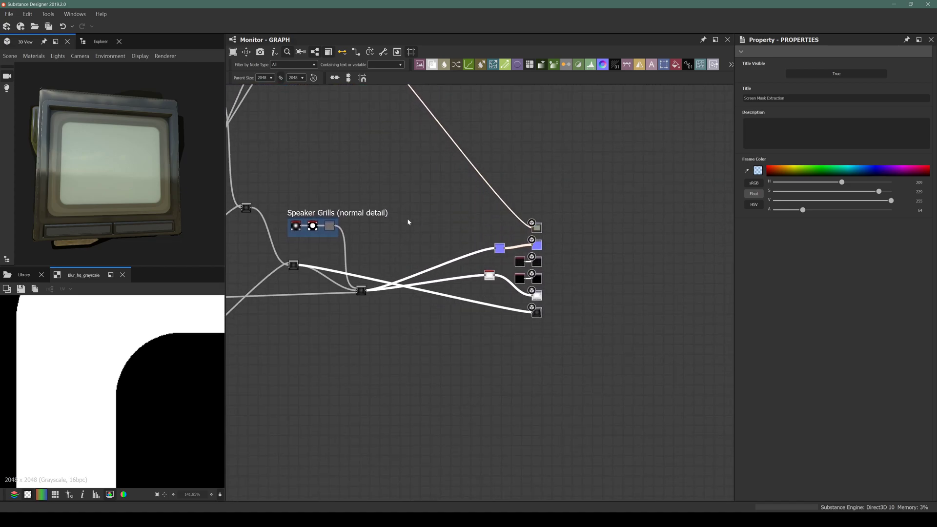
pyautogui.moveTo(380, 170); pyautogui.dragTo(438, 189, button='middle')
pyautogui.click(373, 230)
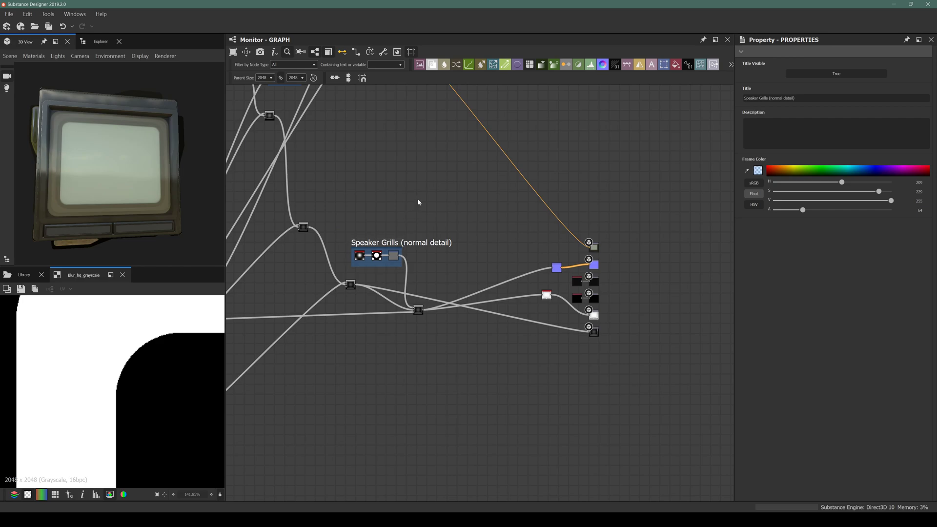
pyautogui.scroll(6, 580, 282)
pyautogui.scroll(-4, 575, 274)
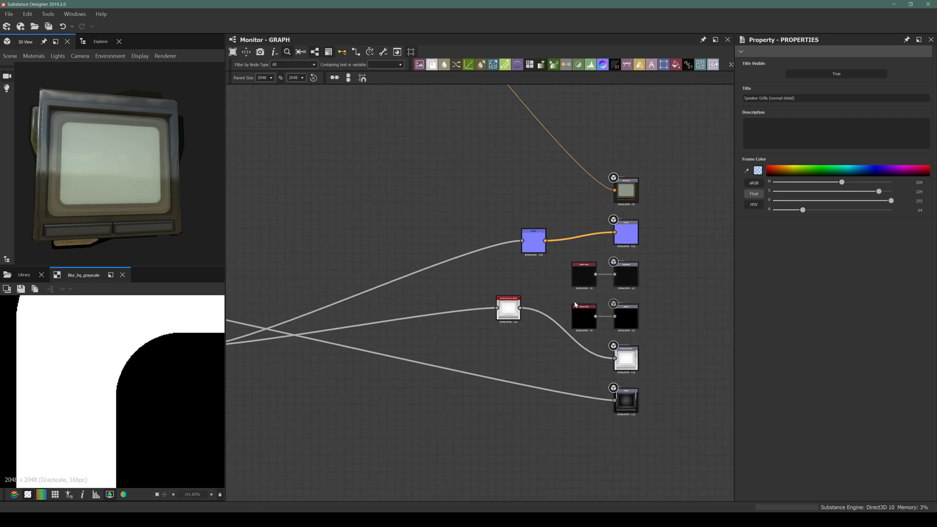
# Examine the Roughness and Metallic output nodes, the base color part of the graph, and the monitor's front in the 3D preview
pyautogui.scroll(5, 576, 292)
pyautogui.click(576, 303)
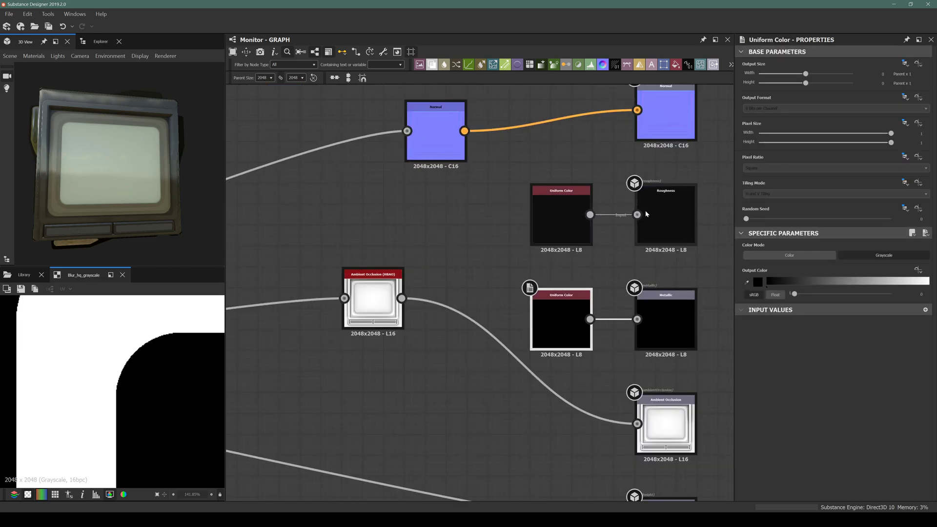
pyautogui.click(649, 209)
pyautogui.scroll(-4, 649, 209)
pyautogui.scroll(-2, 609, 244)
pyautogui.moveTo(453, 232); pyautogui.dragTo(500, 315, button='middle')
pyautogui.scroll(-2, 475, 287)
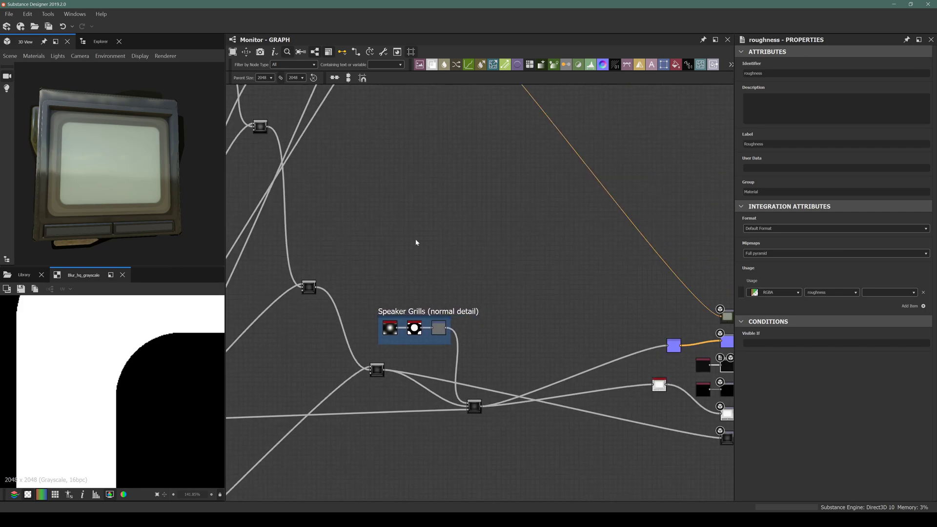
pyautogui.moveTo(407, 213); pyautogui.dragTo(459, 293, button='middle')
pyautogui.moveTo(427, 243); pyautogui.dragTo(453, 312, button='middle')
pyautogui.moveTo(392, 231); pyautogui.dragTo(443, 275, button='middle')
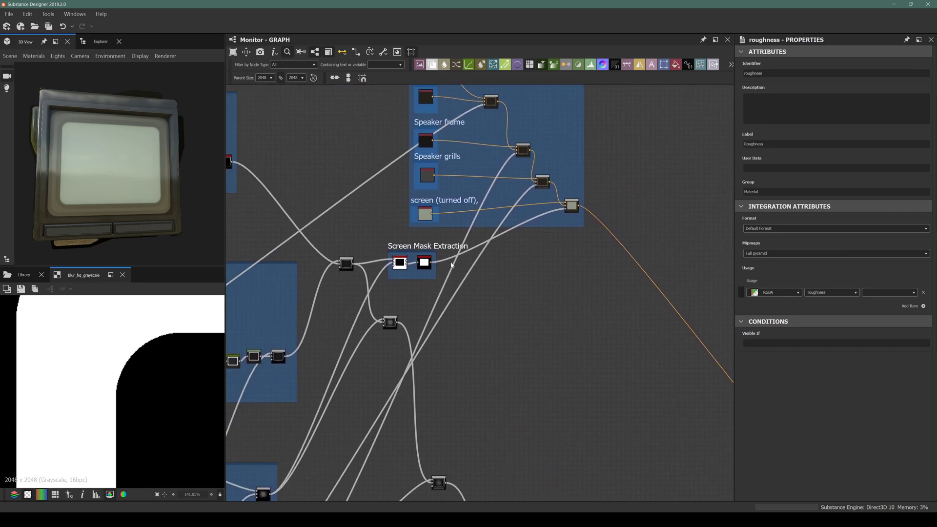
pyautogui.moveTo(101, 138); pyautogui.dragTo(88, 174)
pyautogui.scroll(5, 138, 146)
pyautogui.scroll(-2, 87, 168)
pyautogui.moveTo(86, 159); pyautogui.dragTo(85, 145, button='middle')
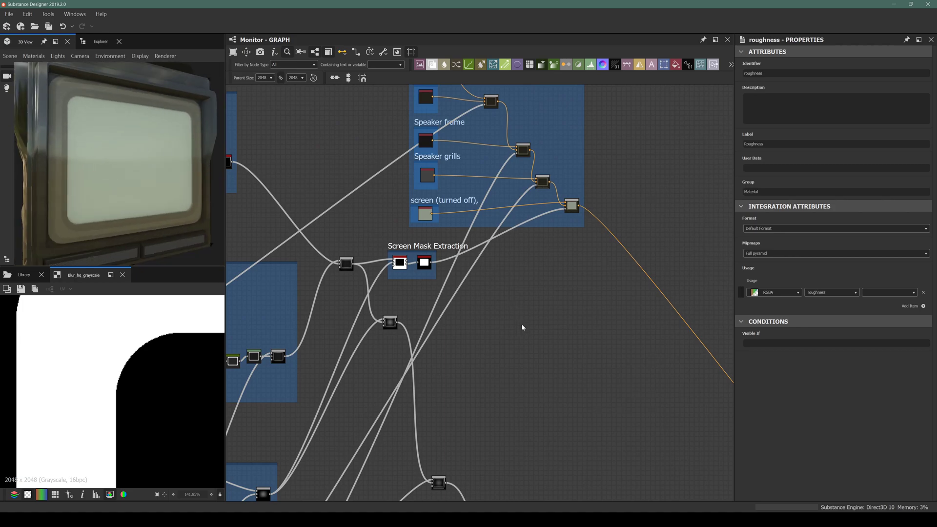
pyautogui.moveTo(74, 152); pyautogui.dragTo(124, 172)
# Add a Uniform Color node below the Basecolor Blendings frame, in grayscale mode with an output value of 141
pyautogui.press('space')
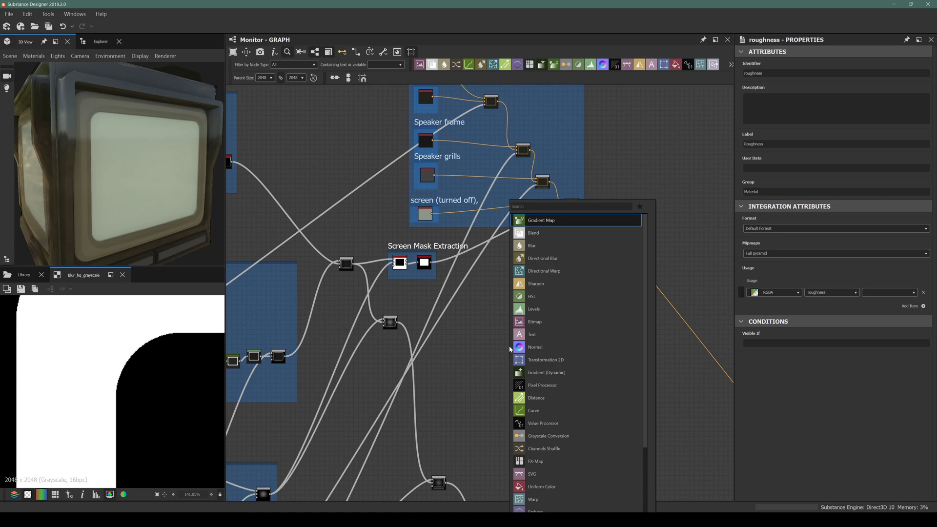
pyautogui.write('unif')
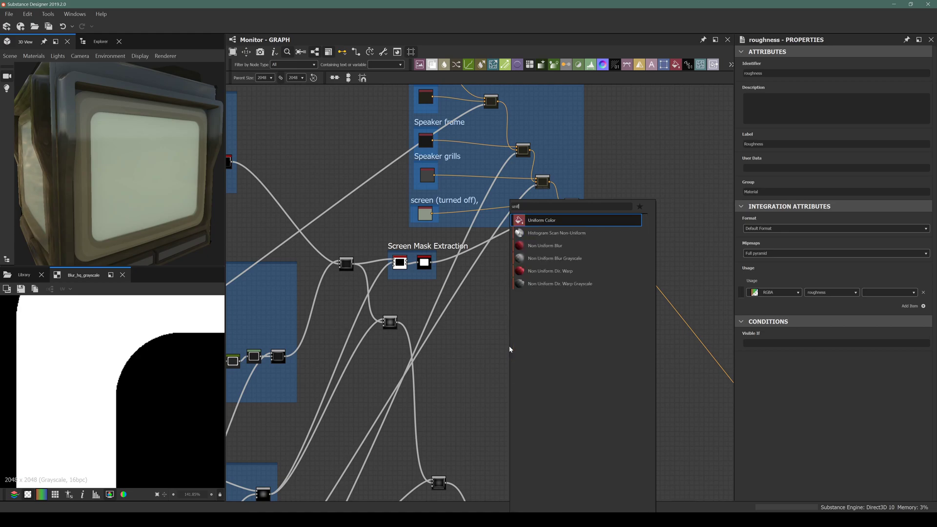
pyautogui.press('Return')
pyautogui.scroll(4, 509, 344)
pyautogui.moveTo(514, 344); pyautogui.dragTo(469, 335)
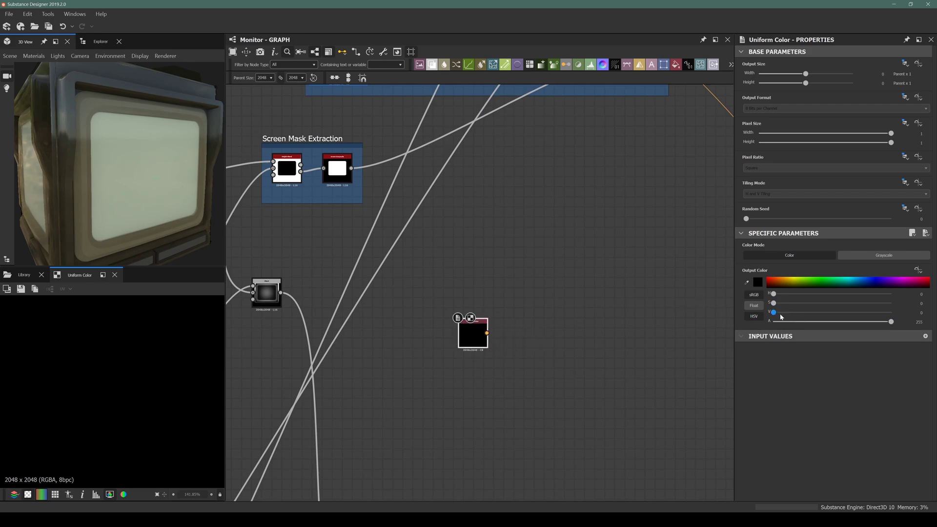
pyautogui.click(883, 255)
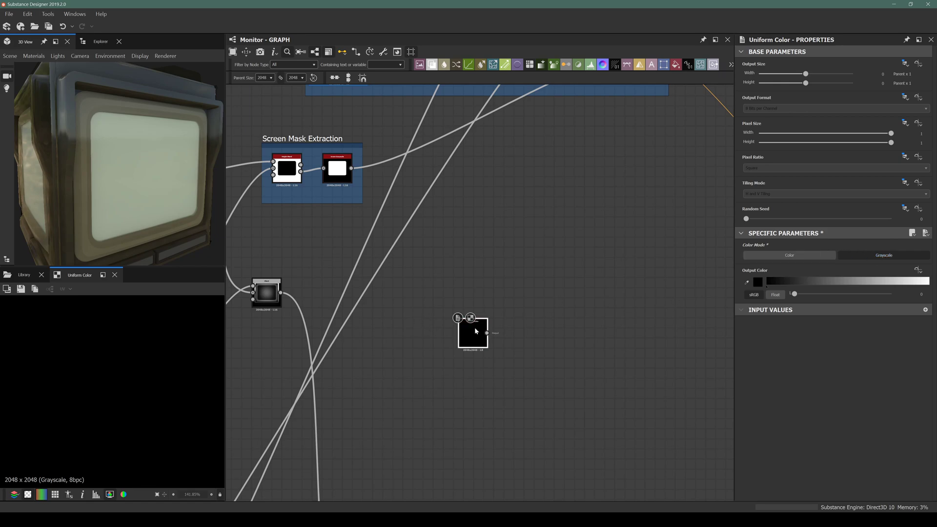
pyautogui.press('f')
pyautogui.moveTo(806, 285); pyautogui.dragTo(856, 285)
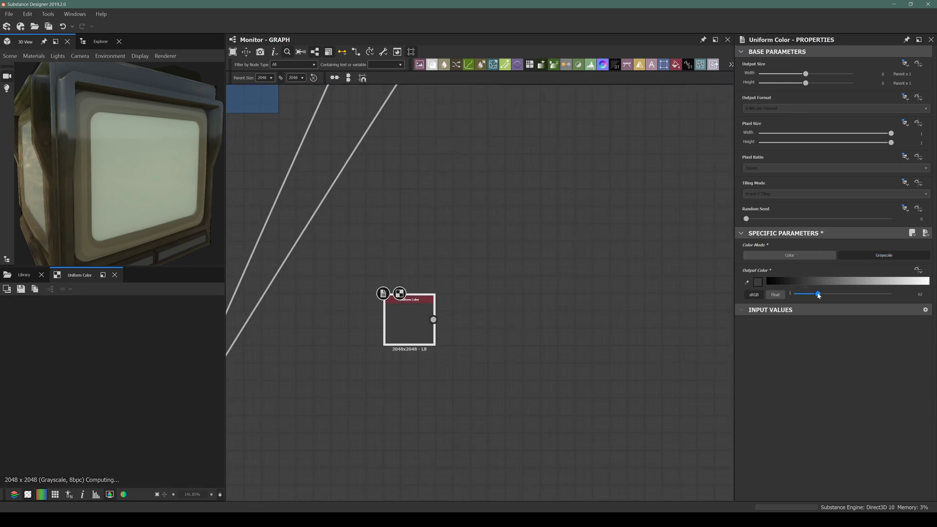
# Examine the reflections on the screen, frame and speaker grills of the monitor from several angles in the 3D preview
pyautogui.scroll(-5, 122, 182)
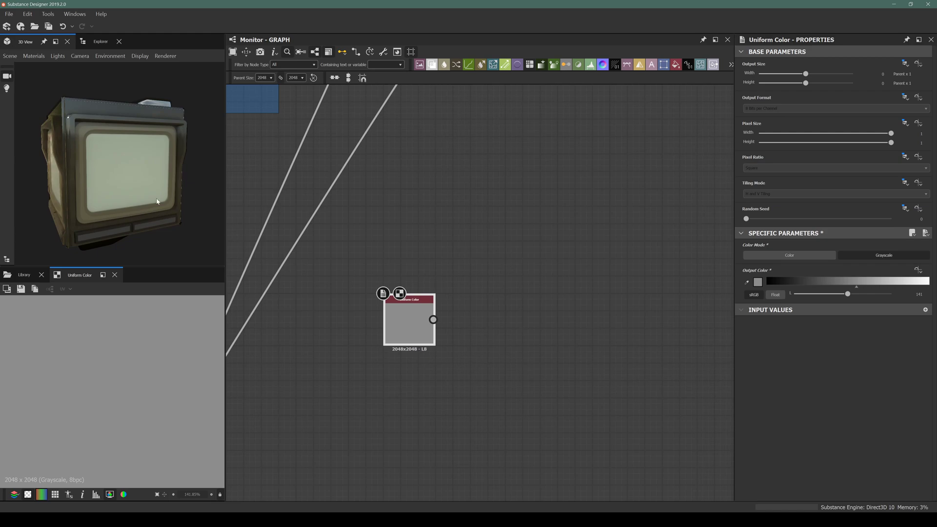
pyautogui.moveTo(95, 189); pyautogui.dragTo(106, 181)
pyautogui.scroll(4, 106, 181)
pyautogui.moveTo(89, 139); pyautogui.dragTo(149, 105)
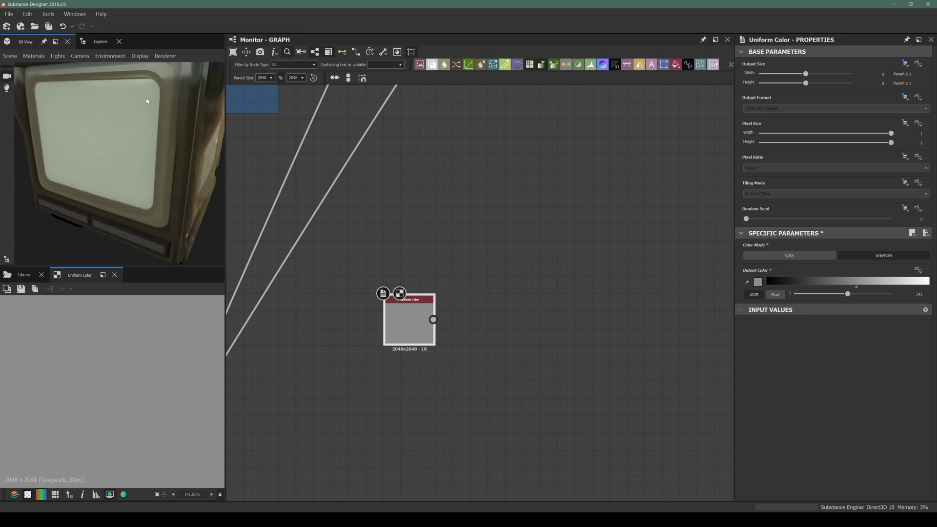
pyautogui.moveTo(183, 133); pyautogui.dragTo(184, 91)
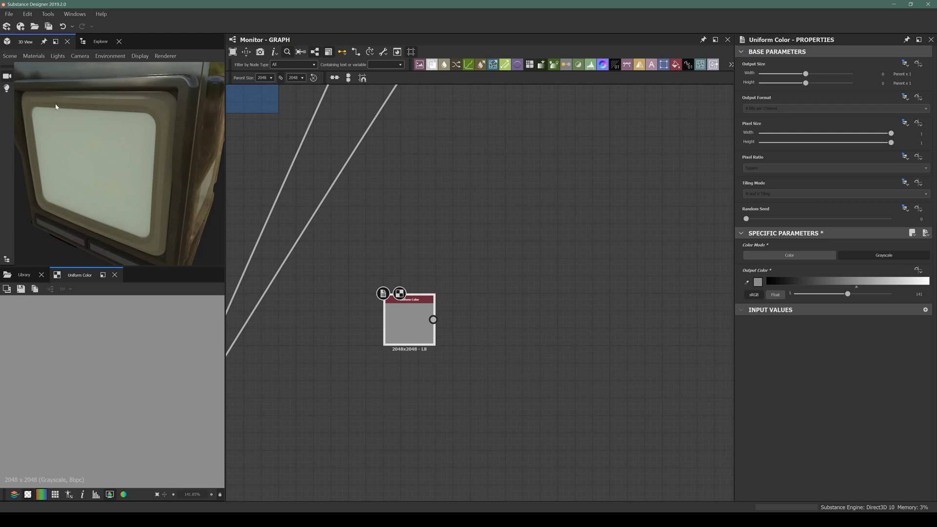
pyautogui.moveTo(59, 171); pyautogui.dragTo(112, 86)
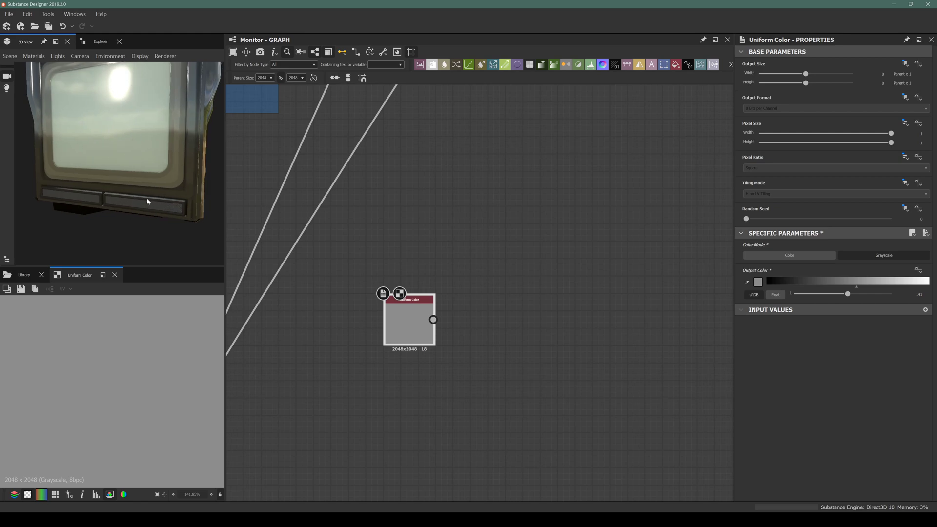
pyautogui.scroll(5, 57, 186)
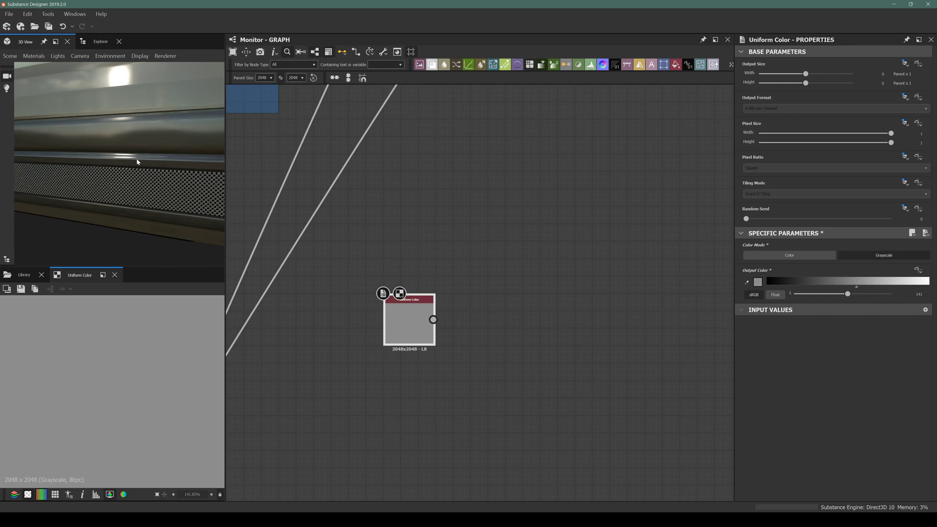
pyautogui.scroll(-3, 135, 160)
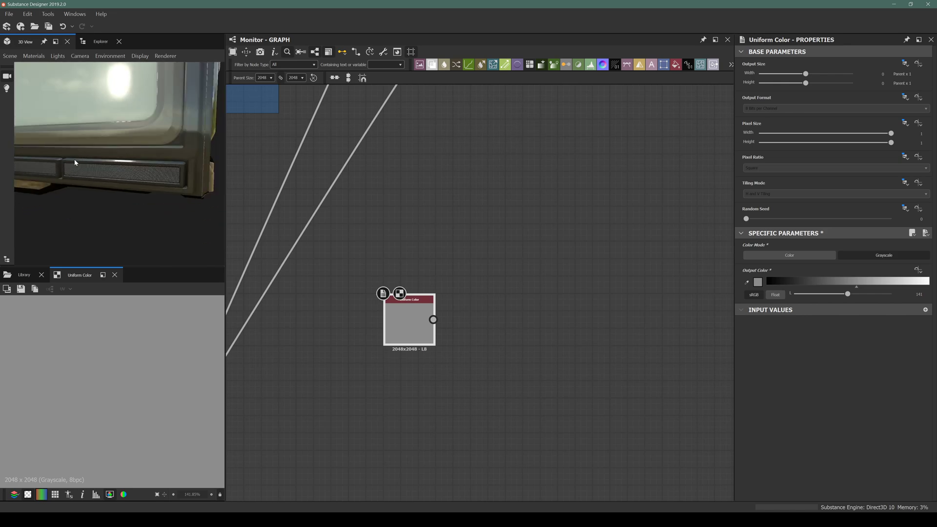
# Move the grayscale Uniform Color node up to free space below it and lighten its output to about 181
pyautogui.moveTo(357, 293); pyautogui.dragTo(359, 306, button='middle')
pyautogui.moveTo(406, 345); pyautogui.dragTo(441, 258)
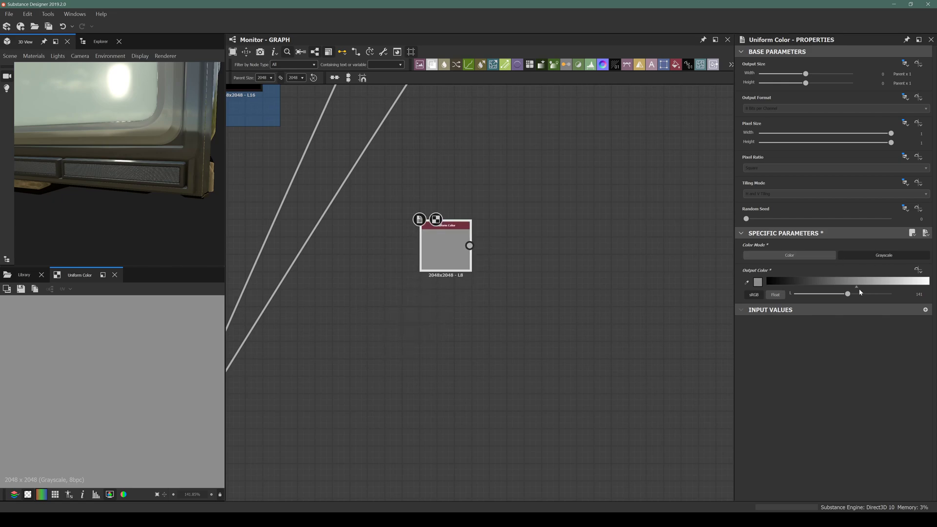
pyautogui.moveTo(855, 295); pyautogui.dragTo(854, 294)
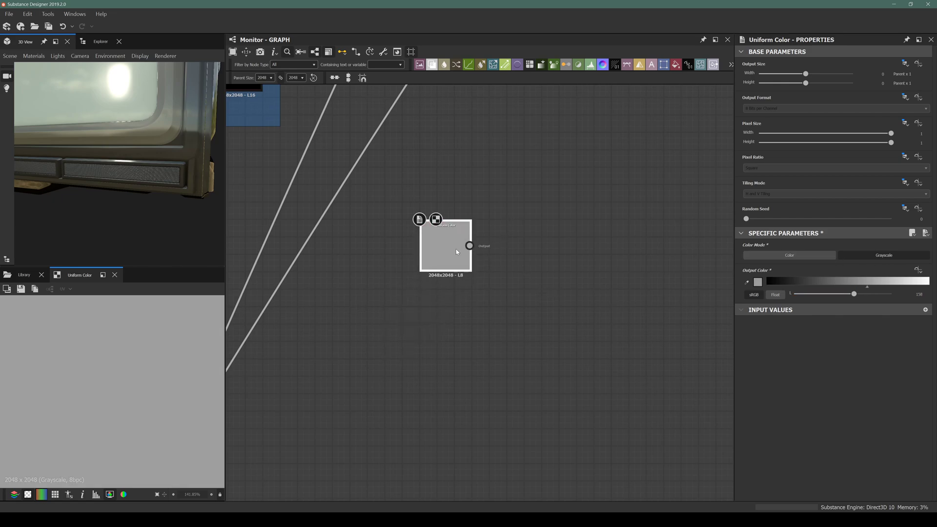
pyautogui.moveTo(455, 249); pyautogui.dragTo(464, 231)
pyautogui.moveTo(854, 294); pyautogui.dragTo(862, 295)
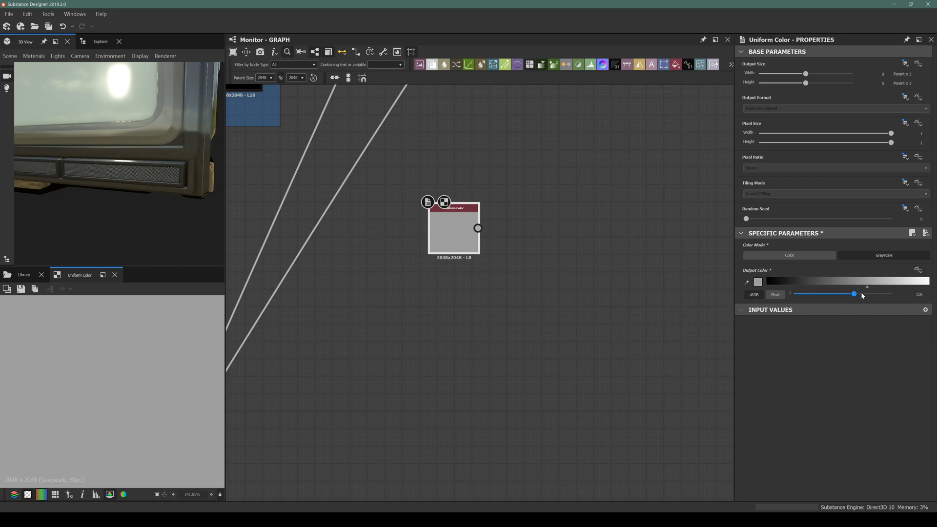
pyautogui.moveTo(436, 230); pyautogui.dragTo(429, 223)
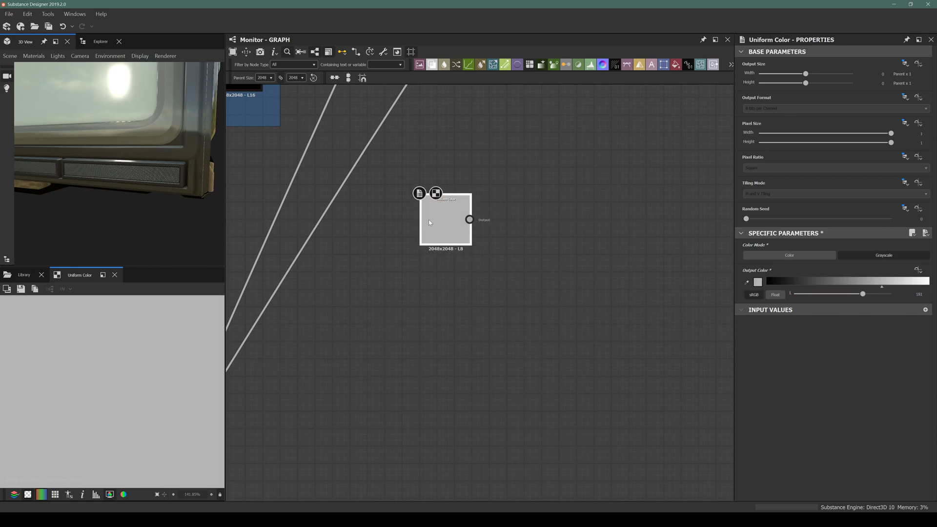
# Duplicate the light gray Uniform Color, place the copy just below it and set it to a darker mid-gray
pyautogui.hotkey('ctrl', 'd')
pyautogui.moveTo(461, 287); pyautogui.dragTo(429, 300)
pyautogui.moveTo(862, 294); pyautogui.dragTo(842, 300)
# Add a third grayscale Uniform Color below the mid-gray one and set its output to dark gray, about 35
pyautogui.moveTo(448, 309); pyautogui.dragTo(408, 376)
pyautogui.hotkey('ctrl', 'v')
pyautogui.click(807, 295)
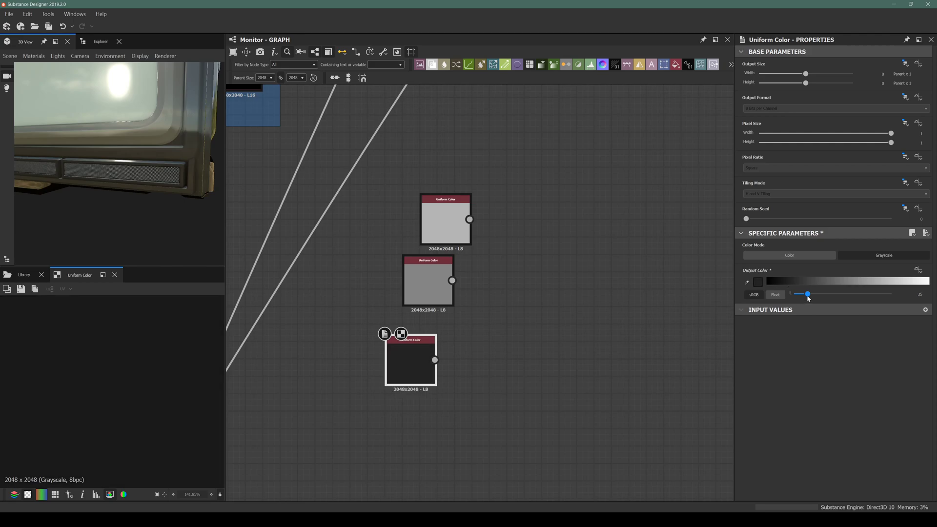
pyautogui.moveTo(405, 364); pyautogui.dragTo(411, 259, button='middle')
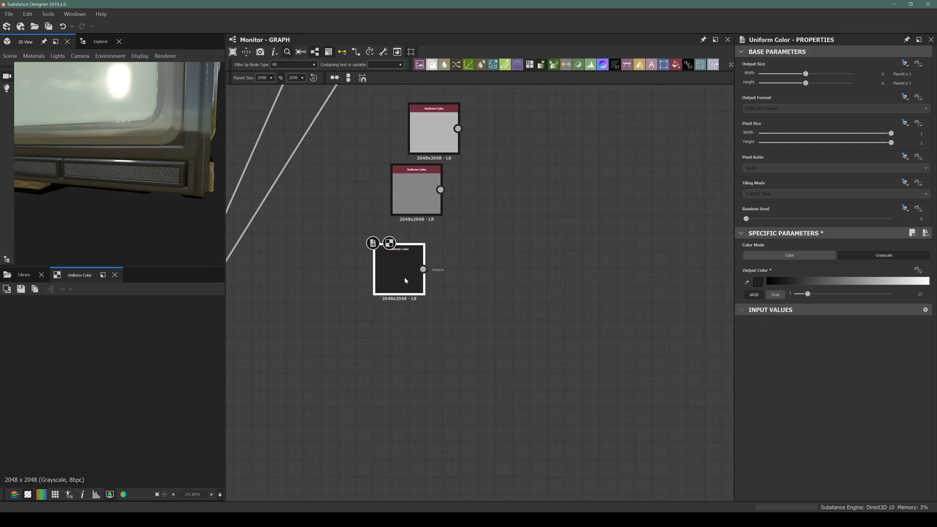
# Add a fourth grayscale Uniform Color, align it under the dark gray one and set its output to 12
pyautogui.hotkey('ctrl', 'v')
pyautogui.moveTo(484, 298); pyautogui.dragTo(423, 361)
pyautogui.moveTo(794, 294); pyautogui.dragTo(798, 294)
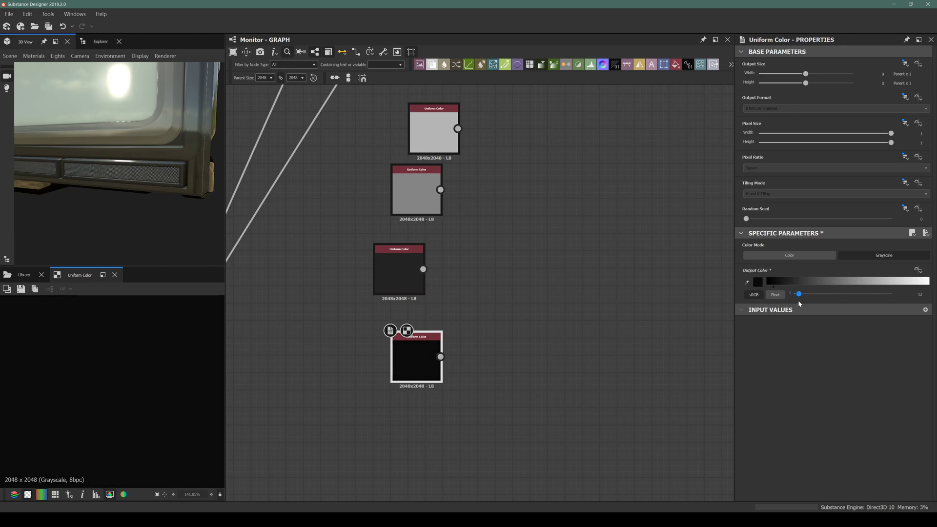
pyautogui.moveTo(410, 364); pyautogui.dragTo(393, 364)
# Add a fifth grayscale Uniform Color at the bottom of the column and set its output to 122
pyautogui.moveTo(393, 365); pyautogui.dragTo(388, 325, button='middle')
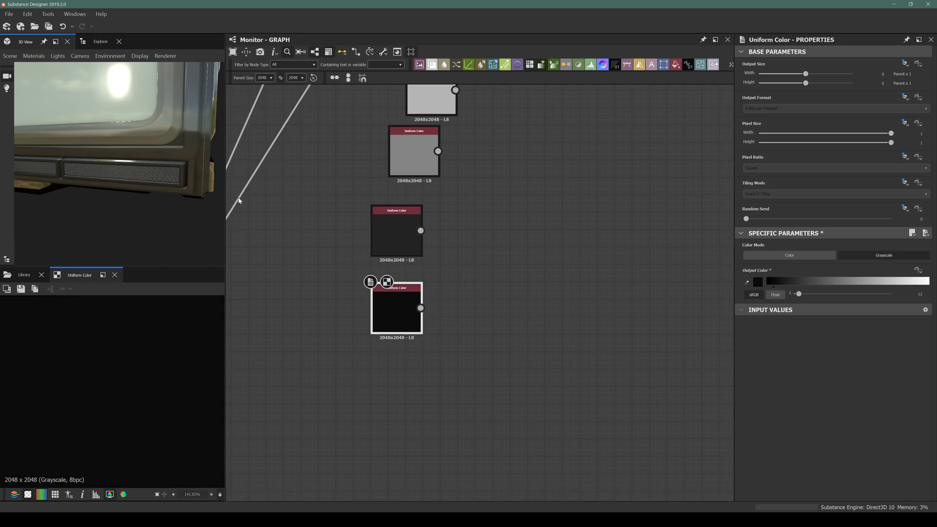
pyautogui.moveTo(268, 219); pyautogui.dragTo(259, 169, button='middle')
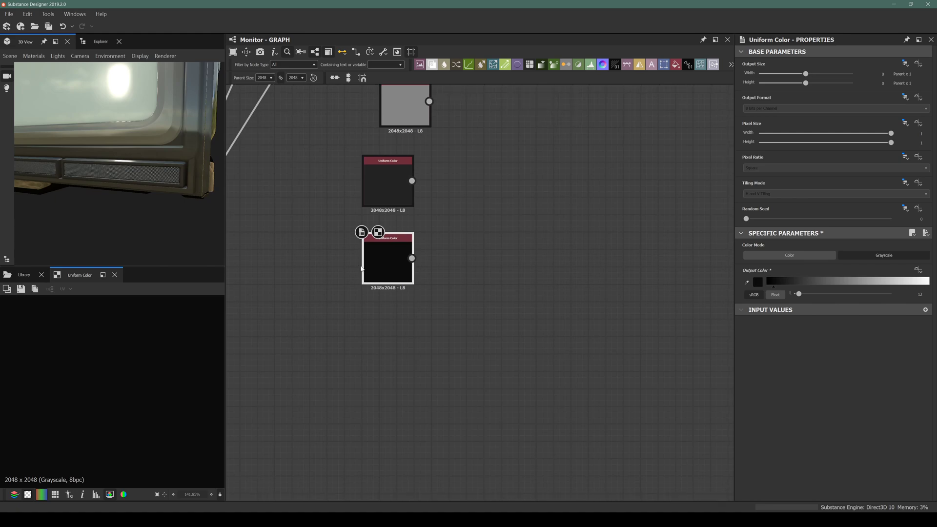
pyautogui.hotkey('ctrl', 'v')
pyautogui.moveTo(473, 304); pyautogui.dragTo(381, 342)
pyautogui.moveTo(862, 294); pyautogui.dragTo(838, 301)
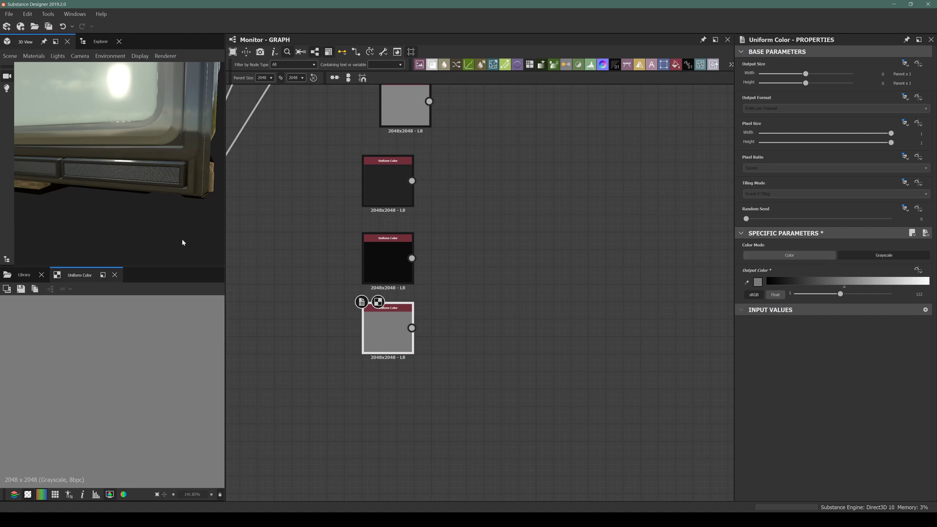
pyautogui.moveTo(124, 153); pyautogui.dragTo(237, 251)
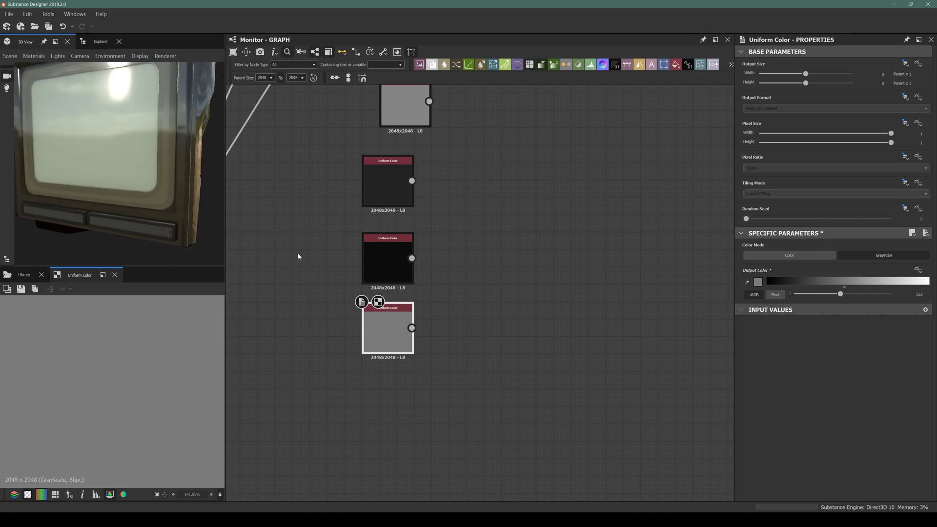
# Add a Blend node beside the grays, with the lightest gray as background and the mid-gray as foreground
pyautogui.moveTo(502, 278); pyautogui.dragTo(458, 408, button='middle')
pyautogui.scroll(-3, 441, 302)
pyautogui.press('space')
pyautogui.write('b')
pyautogui.press('Return')
pyautogui.moveTo(352, 311); pyautogui.dragTo(459, 357)
pyautogui.moveTo(340, 347); pyautogui.dragTo(444, 349)
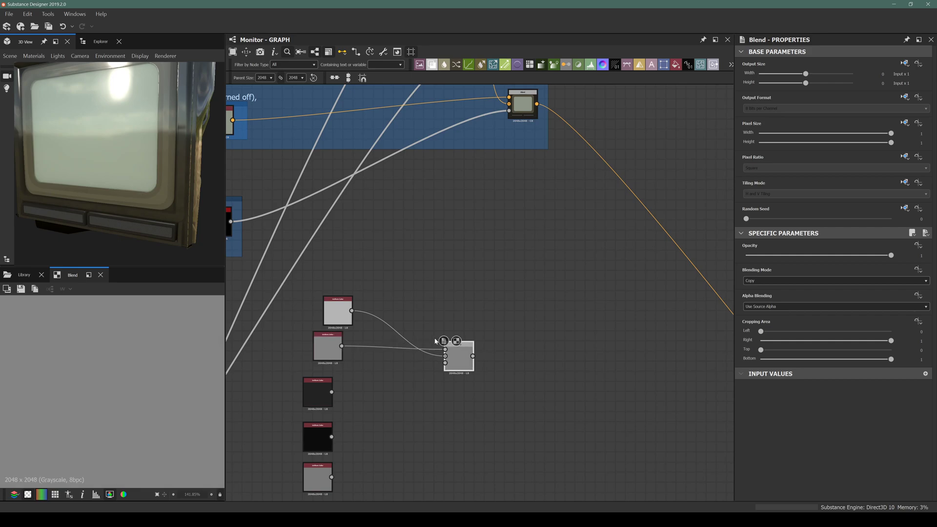
# Connect the mask driving the first Basecolor Blend to the opacity input of the new grayscale Blend
pyautogui.scroll(-3, 441, 347)
pyautogui.moveTo(378, 169); pyautogui.dragTo(389, 243, button='middle')
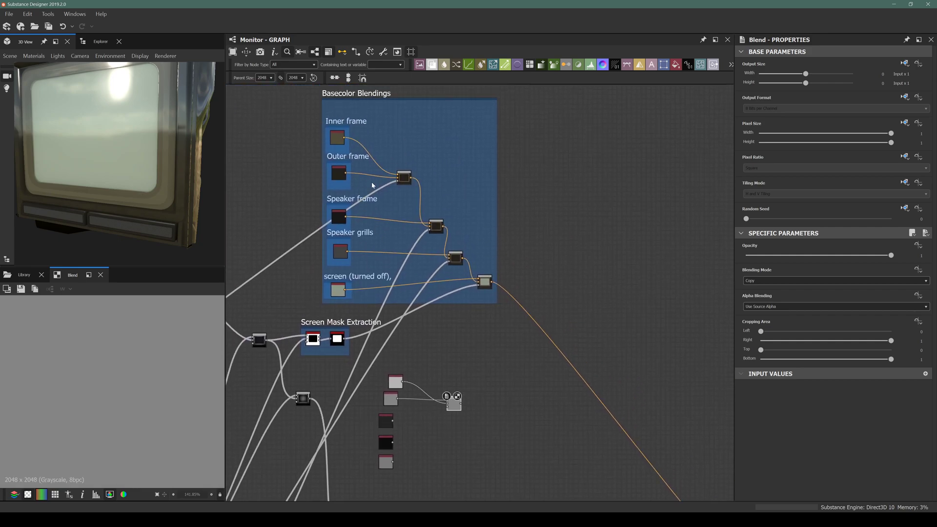
pyautogui.moveTo(397, 183); pyautogui.dragTo(473, 403)
pyautogui.scroll(5, 442, 414)
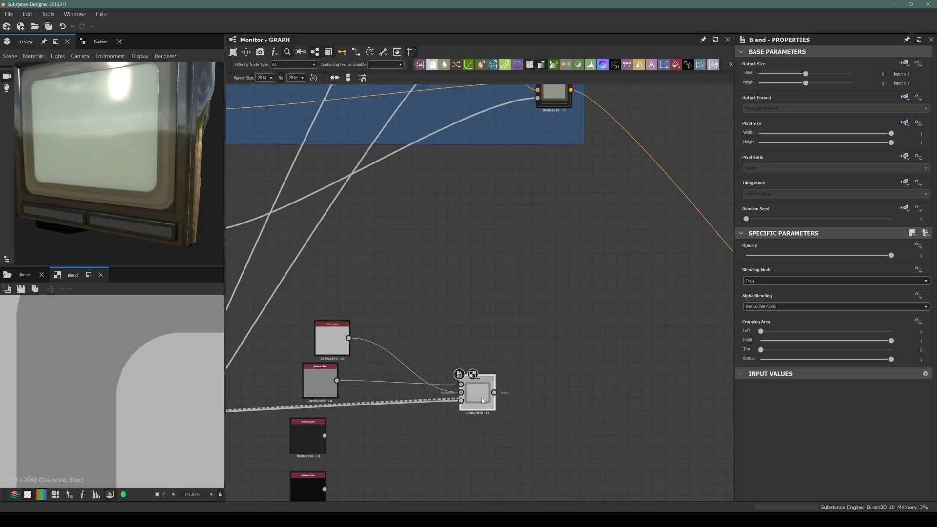
# Move the grayscale Blend closer to its colors and duplicate it four times, arranging the copies in a descending cascade
pyautogui.moveTo(481, 398); pyautogui.dragTo(475, 351, button='middle')
pyautogui.moveTo(476, 351); pyautogui.dragTo(426, 337)
pyautogui.hotkey('ctrl', 'shift', 'd')
pyautogui.moveTo(482, 301); pyautogui.dragTo(469, 401)
pyautogui.hotkey('ctrl', 'd')
pyautogui.moveTo(491, 290); pyautogui.dragTo(547, 446)
pyautogui.hotkey('ctrl', 'd')
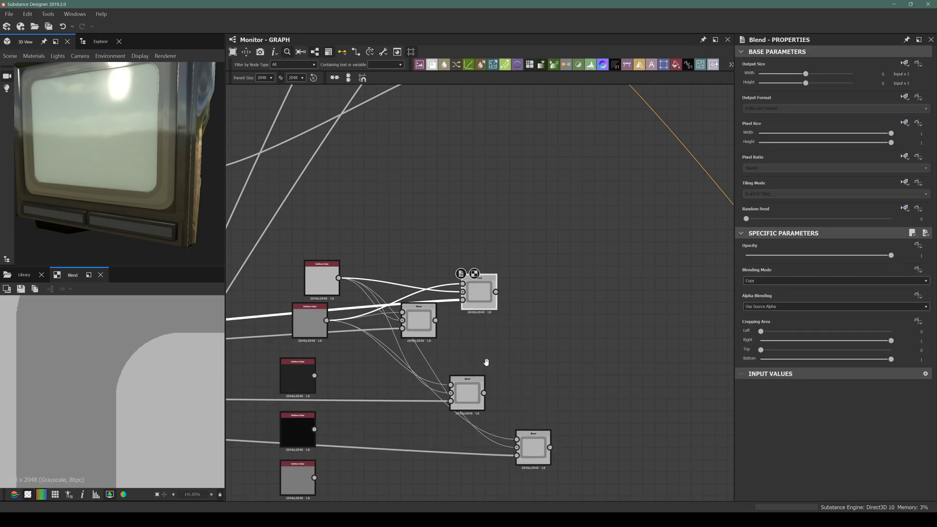
pyautogui.moveTo(487, 366); pyautogui.dragTo(446, 250, button='middle')
pyautogui.moveTo(439, 175); pyautogui.dragTo(531, 381)
pyautogui.hotkey('ctrl', 'd')
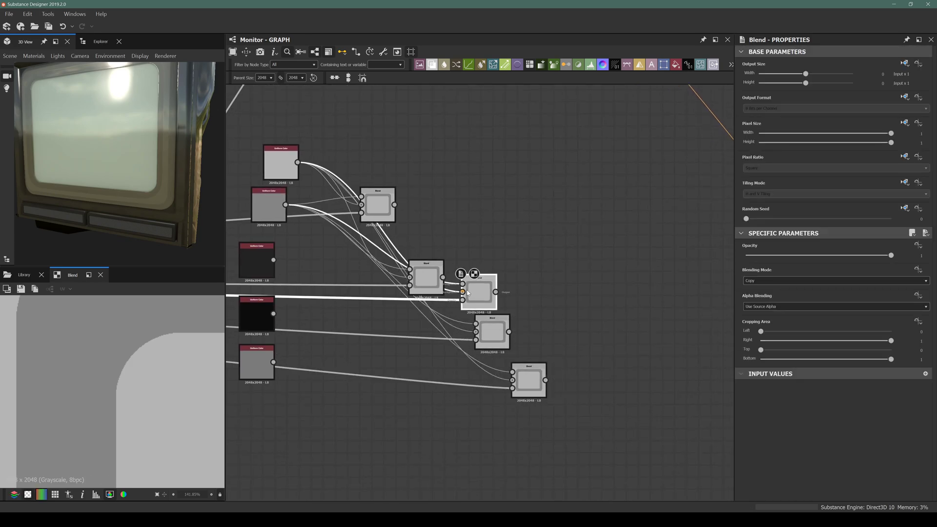
pyautogui.moveTo(469, 292); pyautogui.dragTo(573, 433)
# Remove the copied input links from the four duplicate Blends and chain each Blend's output into the background of the following one
pyautogui.moveTo(460, 447); pyautogui.dragTo(367, 250)
pyautogui.press('Delete')
pyautogui.press('Delete')
pyautogui.moveTo(394, 205); pyautogui.dragTo(566, 434)
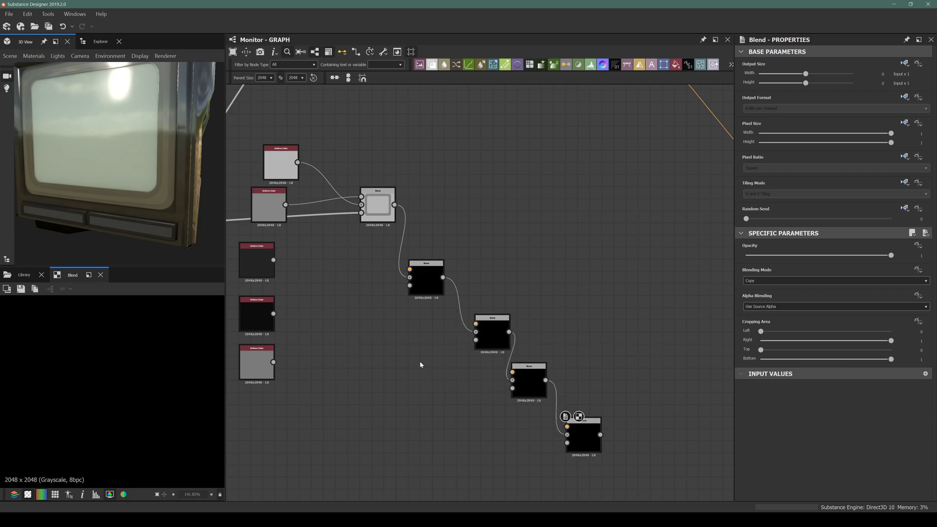
# Connect the dark gray Uniform Color to the foreground input of the second Blend in the chain
pyautogui.moveTo(349, 233); pyautogui.dragTo(426, 245, button='middle')
pyautogui.scroll(2, 352, 314)
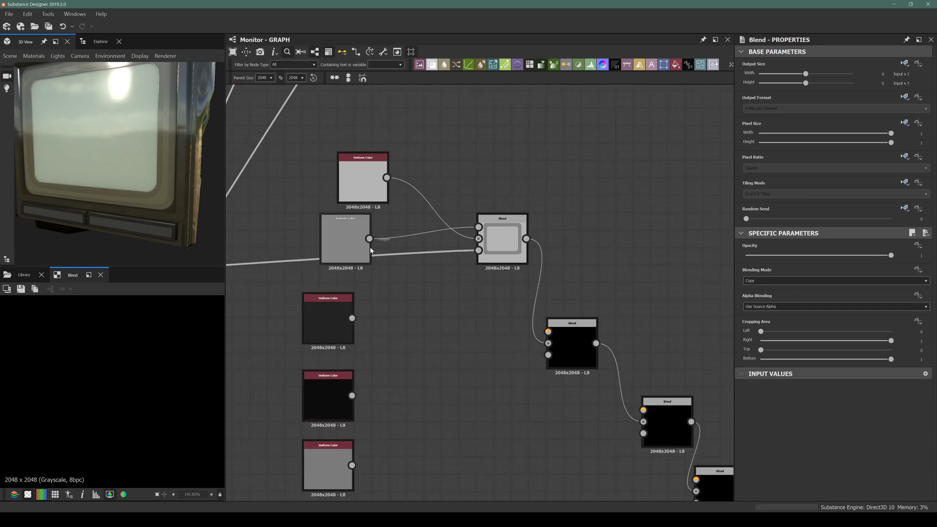
pyautogui.moveTo(351, 317); pyautogui.dragTo(548, 331)
pyautogui.scroll(-4, 394, 351)
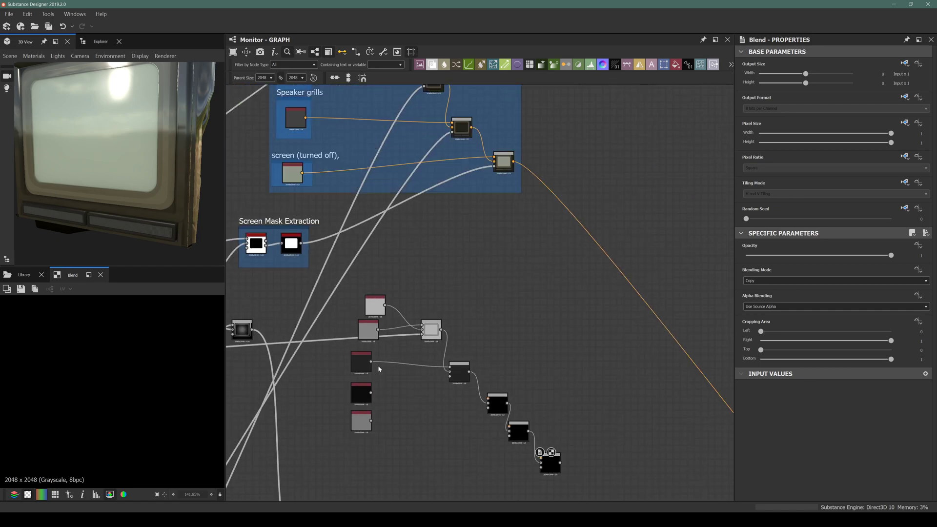
pyautogui.scroll(3, 362, 364)
pyautogui.scroll(3, 361, 365)
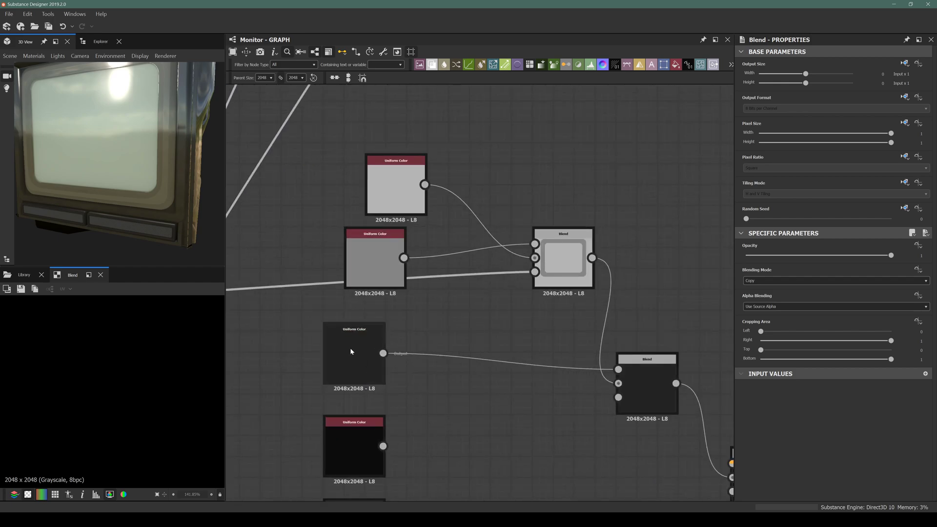
# Connect the white screen mask from the Screen Mask Extraction frame to the opacity input of the second grayscale Blend
pyautogui.scroll(-3, 350, 347)
pyautogui.moveTo(511, 248); pyautogui.dragTo(498, 267, button='middle')
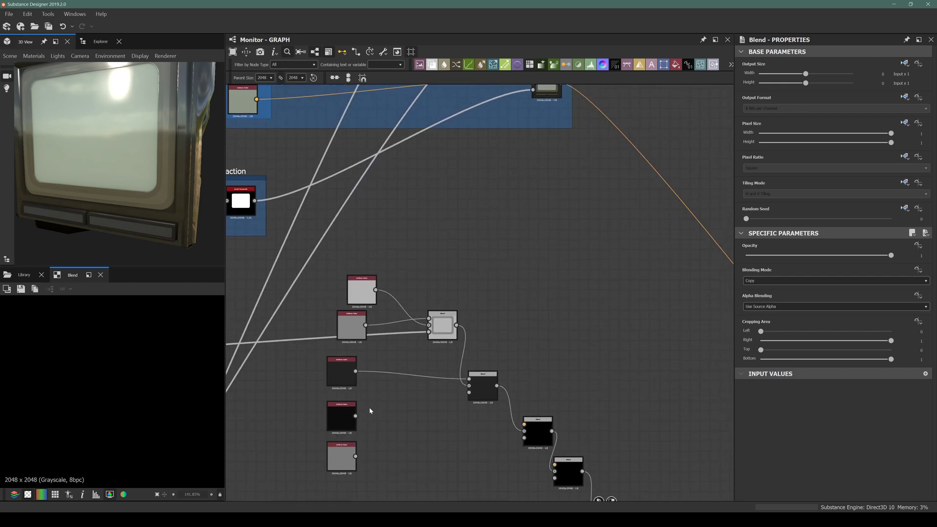
pyautogui.scroll(3, 371, 409)
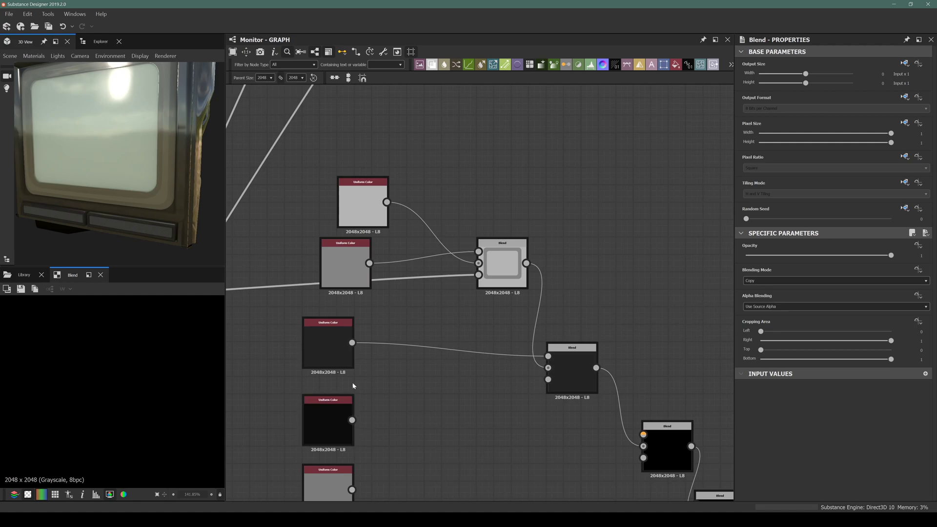
pyautogui.scroll(-8, 331, 394)
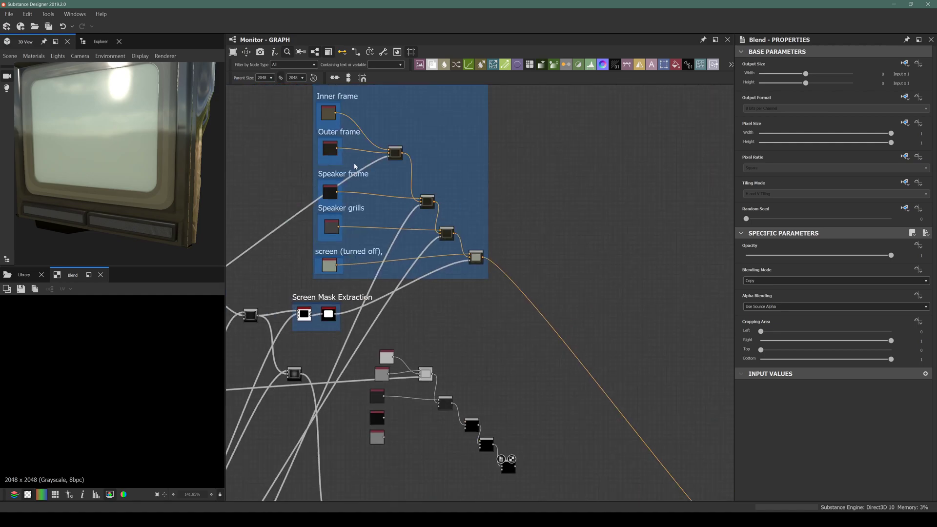
pyautogui.moveTo(320, 301); pyautogui.dragTo(313, 196, button='middle')
pyautogui.scroll(2, 321, 207)
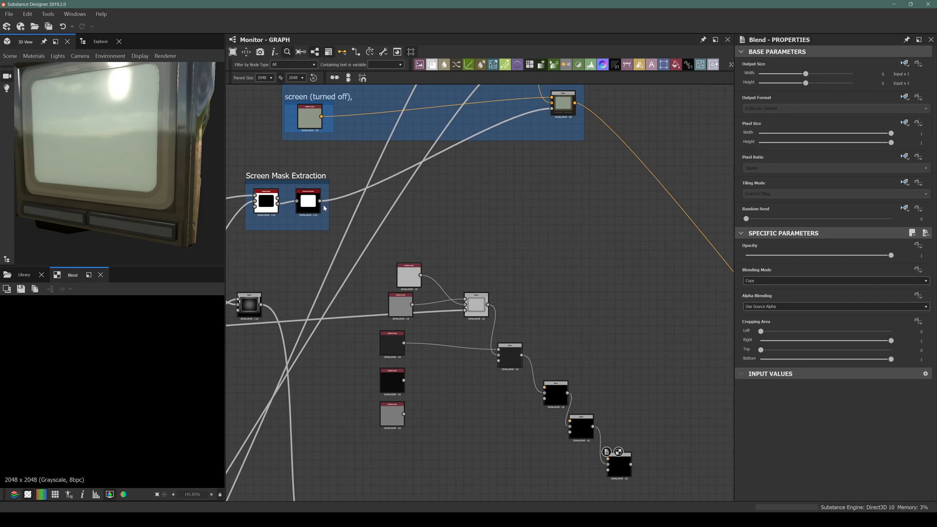
pyautogui.scroll(3, 483, 356)
pyautogui.moveTo(320, 202); pyautogui.dragTo(536, 371)
pyautogui.moveTo(477, 283); pyautogui.dragTo(353, 206, button='middle')
pyautogui.scroll(-4, 354, 206)
pyautogui.moveTo(510, 353); pyautogui.dragTo(397, 271, button='middle')
pyautogui.moveTo(402, 269); pyautogui.dragTo(639, 396)
pyautogui.scroll(-3, 420, 317)
pyautogui.scroll(3, 420, 318)
pyautogui.scroll(4, 615, 405)
pyautogui.click(561, 410)
# Connect the near-black Uniform Color to the foreground input of the third Blend in the chain
pyautogui.scroll(-5, 560, 403)
pyautogui.scroll(3, 337, 274)
pyautogui.scroll(-2, 338, 275)
pyautogui.scroll(5, 376, 289)
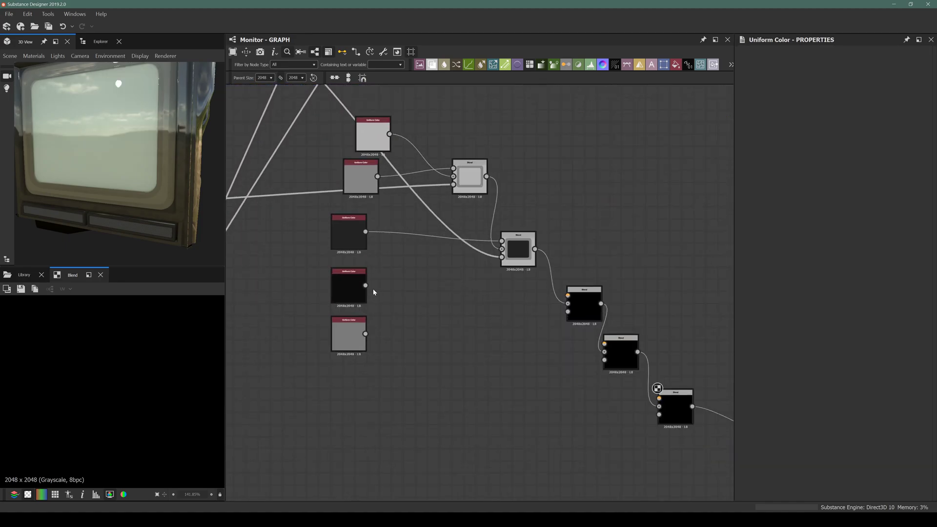
pyautogui.moveTo(365, 285); pyautogui.dragTo(567, 296)
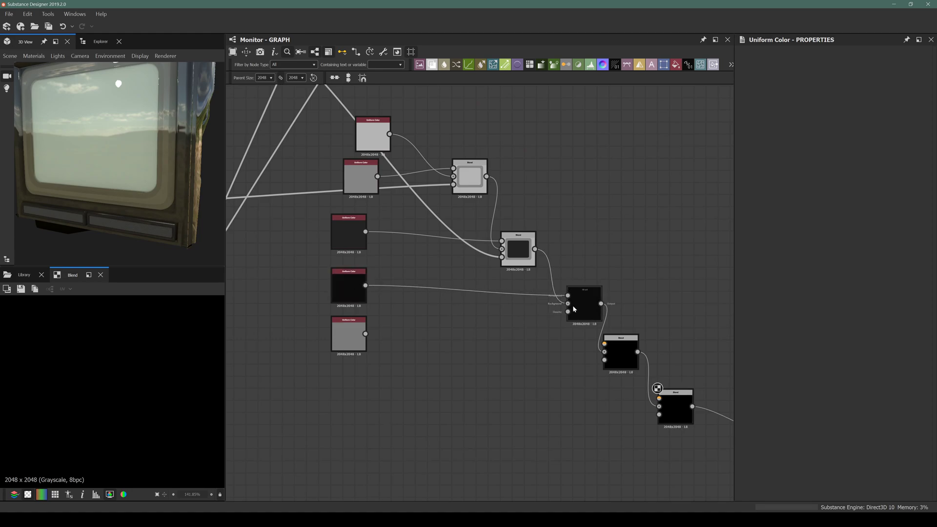
# Reuse the mask of the Basecolor Blend for Speaker grills as the third grayscale Blend's opacity input, and preview that Blend
pyautogui.moveTo(569, 308); pyautogui.dragTo(535, 334, button='middle')
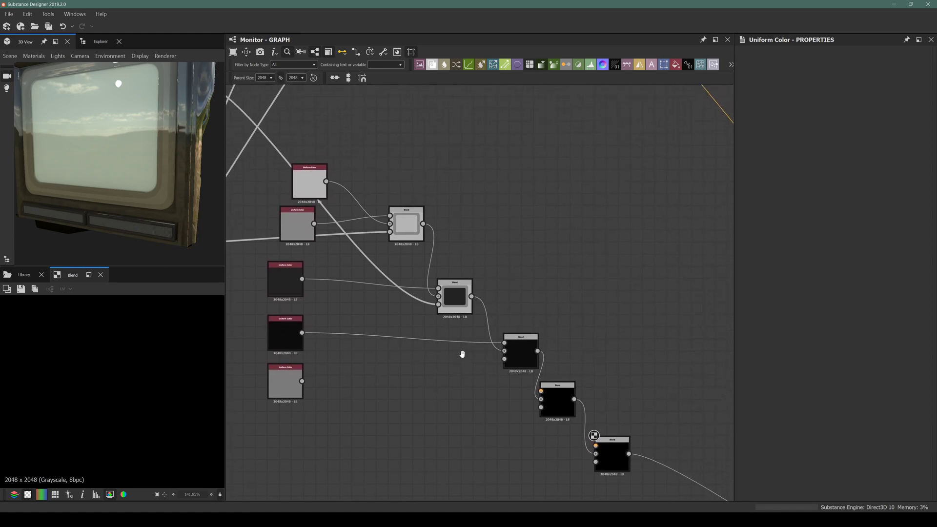
pyautogui.scroll(-3, 466, 353)
pyautogui.moveTo(358, 251); pyautogui.dragTo(363, 330, button='middle')
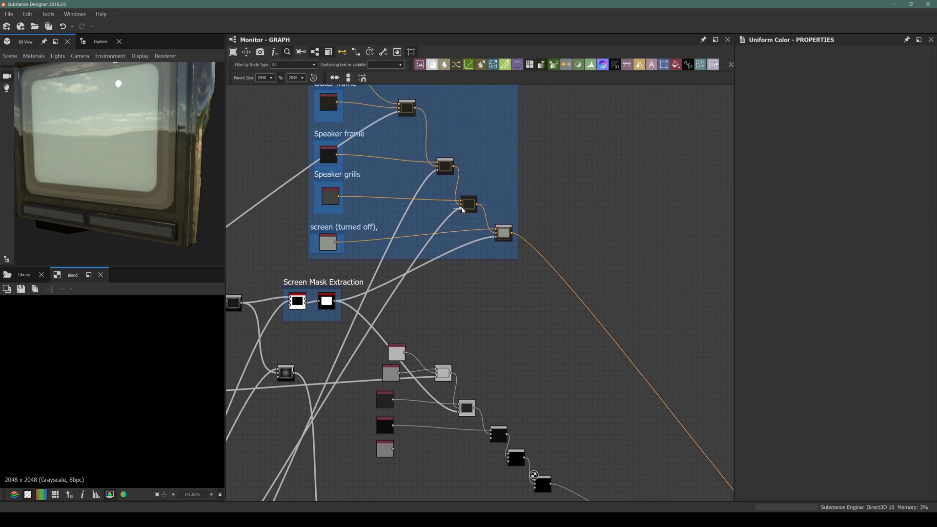
pyautogui.moveTo(463, 209); pyautogui.dragTo(431, 384)
pyautogui.scroll(-3, 485, 285)
pyautogui.scroll(4, 510, 349)
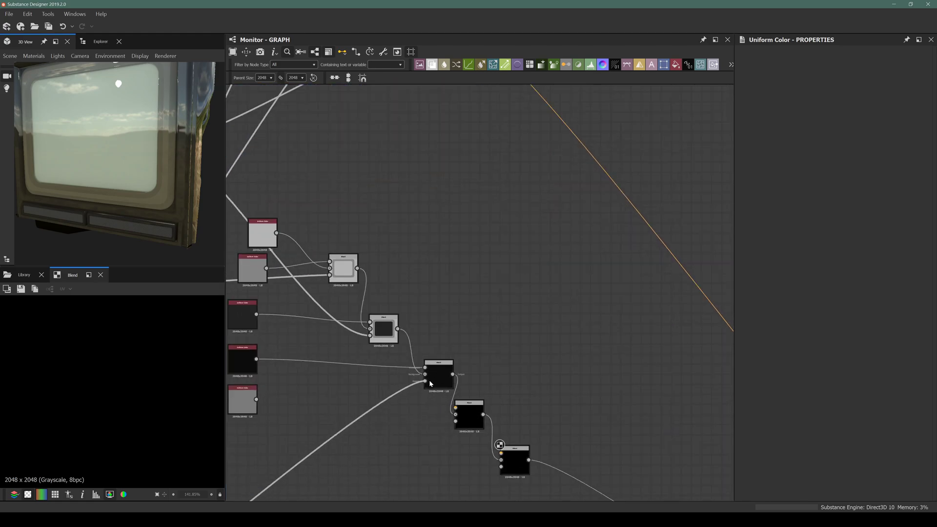
pyautogui.moveTo(429, 381)
pyautogui.mouseDown()
pyautogui.moveTo(473, 300)
pyautogui.moveTo(438, 370)
pyautogui.mouseUp()
pyautogui.doubleClick(442, 381)
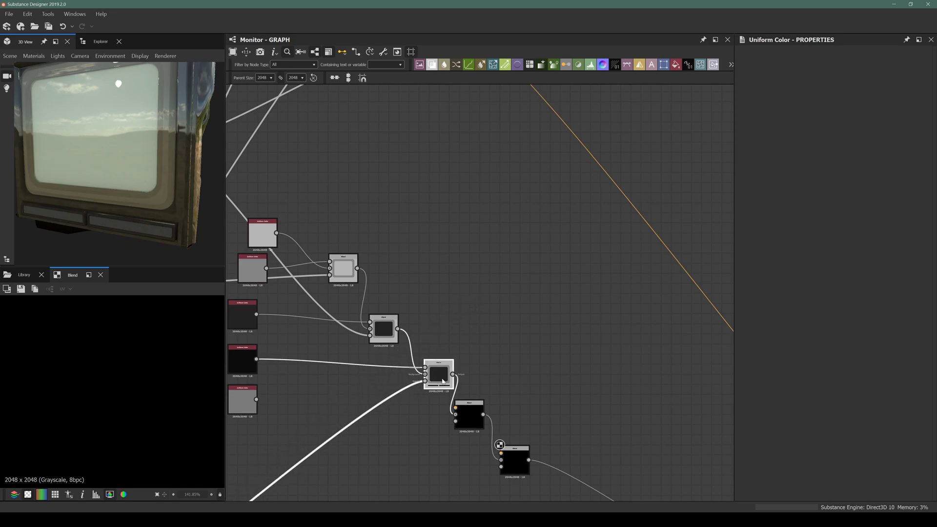
pyautogui.moveTo(347, 381); pyautogui.dragTo(383, 289, button='middle')
pyautogui.scroll(-13, 53, 375)
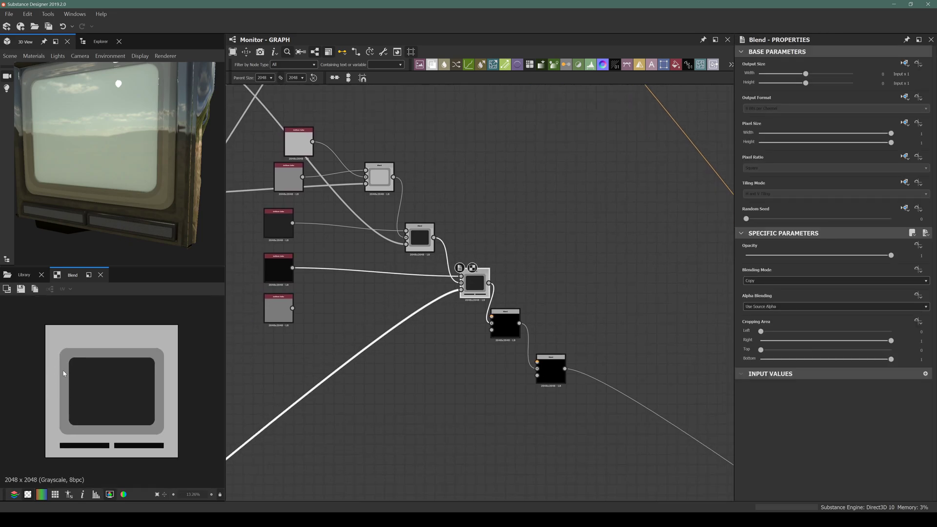
pyautogui.scroll(3, 62, 372)
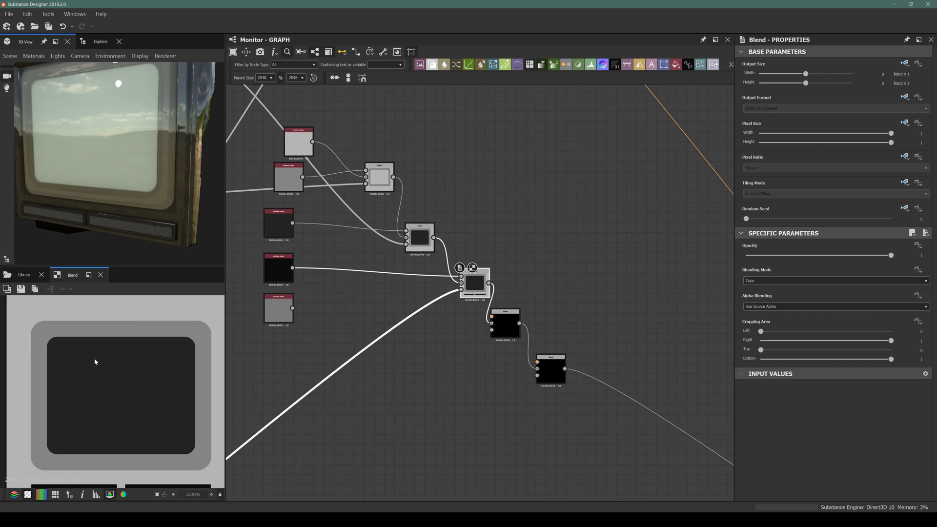
pyautogui.moveTo(62, 486); pyautogui.dragTo(71, 403, button='middle')
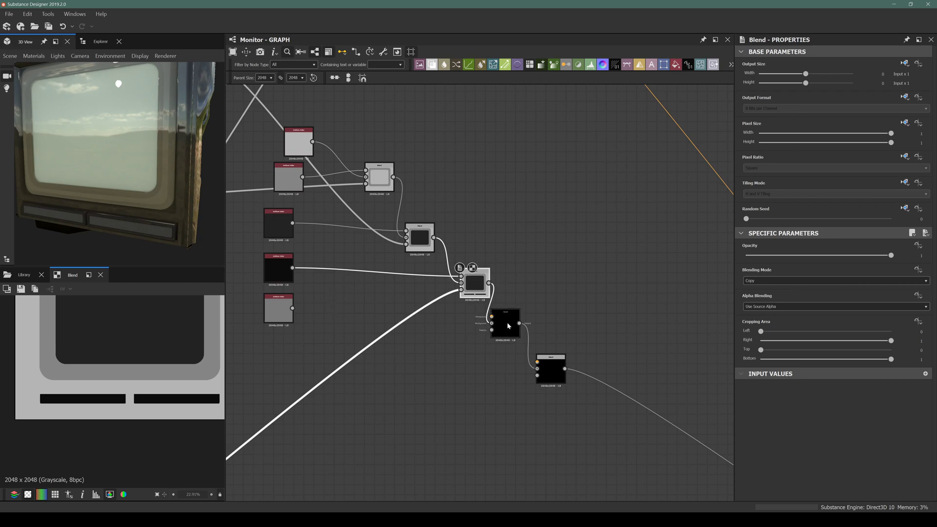
# Connect the remaining gray Uniform Color to the fourth Blend's foreground and the Speaker frame Blend's mask to its opacity
pyautogui.moveTo(293, 308); pyautogui.dragTo(491, 316)
pyautogui.scroll(-4, 412, 321)
pyautogui.moveTo(413, 321); pyautogui.dragTo(434, 386, button='middle')
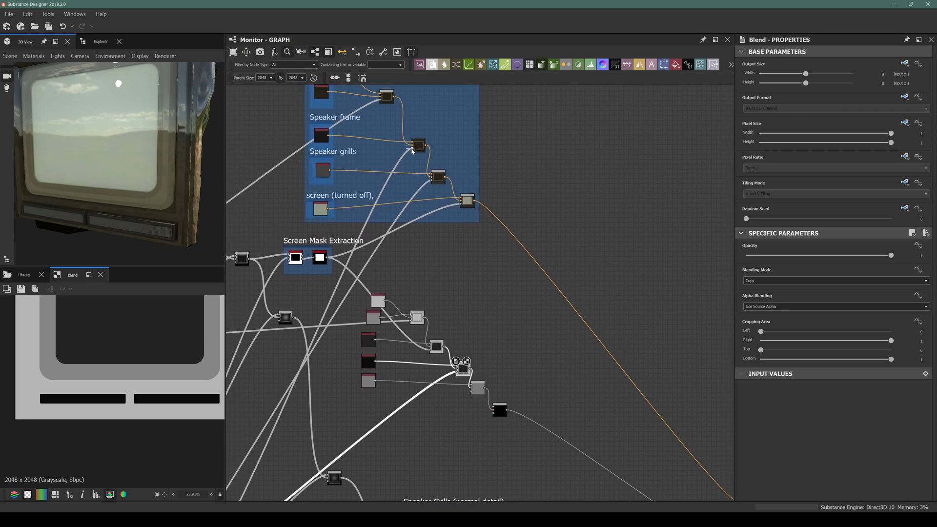
pyautogui.keyDown('ctrl'); pyautogui.keyDown('shift'); pyautogui.moveTo(411, 149); pyautogui.dragTo(501, 363); pyautogui.keyUp('shift'); pyautogui.keyUp('ctrl')
pyautogui.scroll(5, 458, 409)
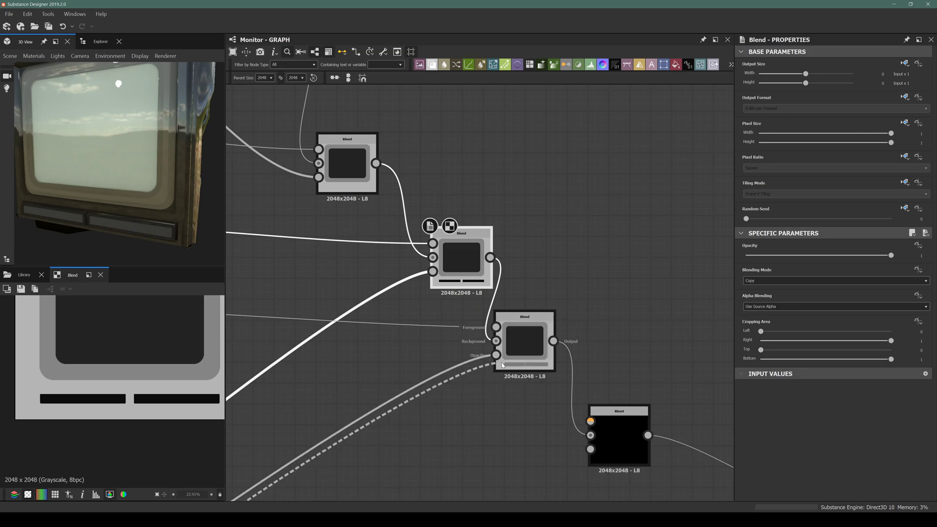
# Delete the unused fifth Blend at the end of the roughness chain
pyautogui.scroll(-4, 502, 364)
pyautogui.click(553, 392)
pyautogui.press('Delete')
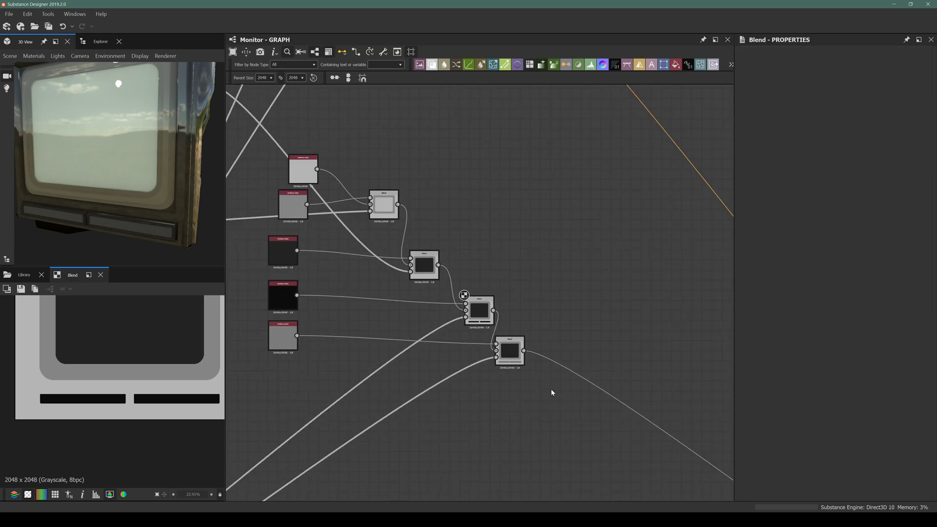
# Move the roughness node cluster toward the outputs and place the light gray Uniform Color apart, above the other colors
pyautogui.moveTo(153, 165); pyautogui.dragTo(90, 172)
pyautogui.moveTo(340, 278); pyautogui.dragTo(376, 304, button='middle')
pyautogui.moveTo(68, 182); pyautogui.dragTo(48, 203)
pyautogui.moveTo(367, 246); pyautogui.dragTo(390, 264, button='middle')
pyautogui.scroll(-3, 404, 254)
pyautogui.moveTo(372, 296); pyautogui.dragTo(307, 221, button='middle')
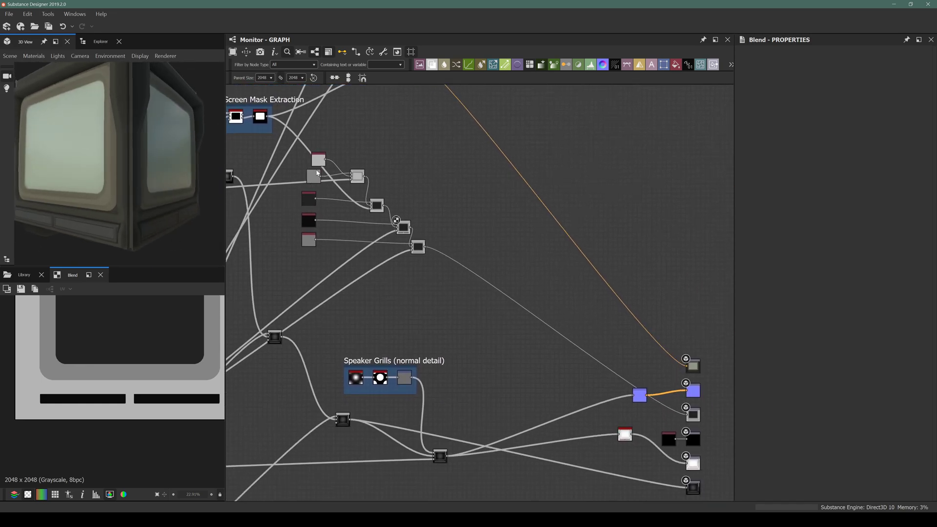
pyautogui.moveTo(303, 155); pyautogui.dragTo(459, 267)
pyautogui.moveTo(314, 177); pyautogui.dragTo(361, 195)
pyautogui.click(320, 221)
pyautogui.scroll(3, 362, 215)
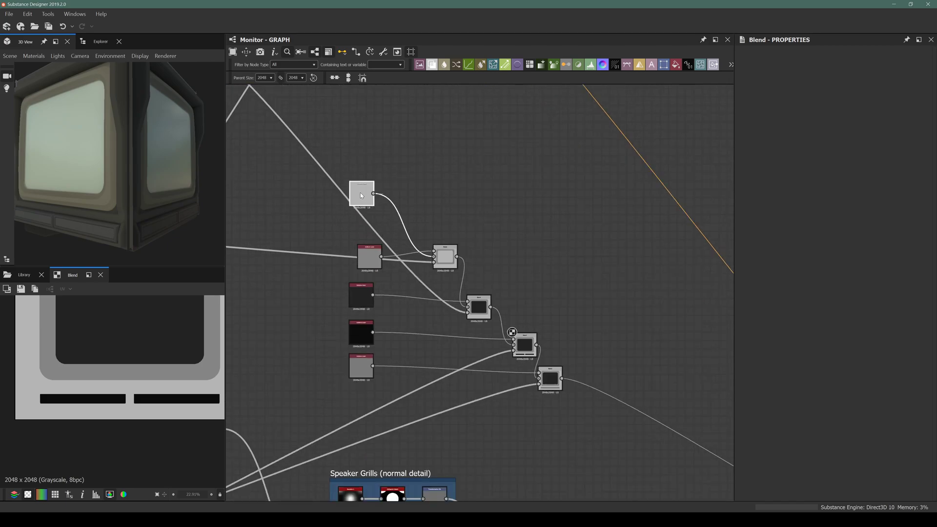
pyautogui.press('space')
pyautogui.write('outerframe')
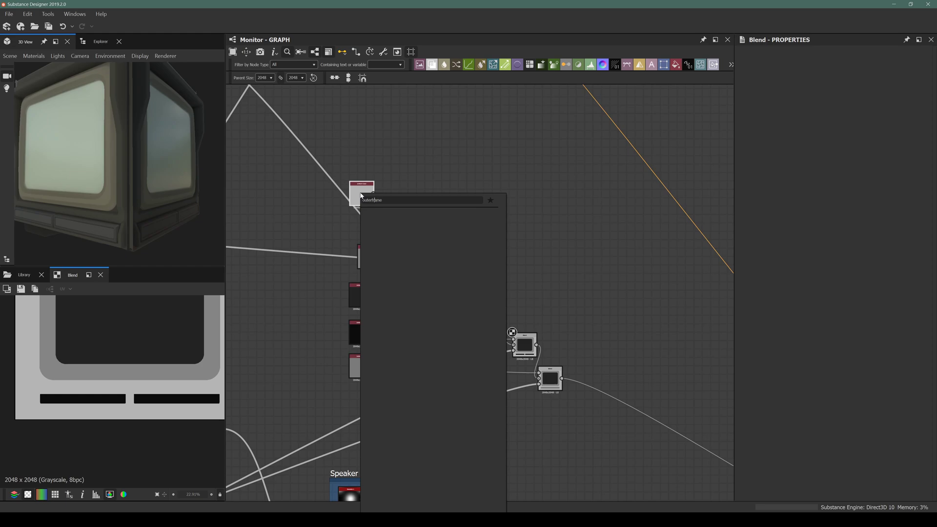
pyautogui.press('Escape')
# Add a frame titled "Outer frame" around the light gray Uniform Color
pyautogui.click(362, 194)
pyautogui.press('space')
pyautogui.write('frame')
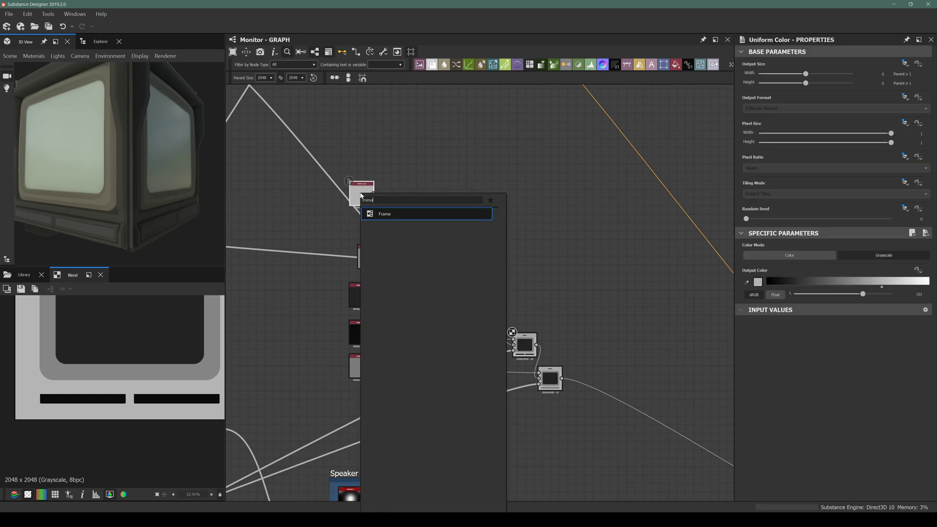
pyautogui.press('Return')
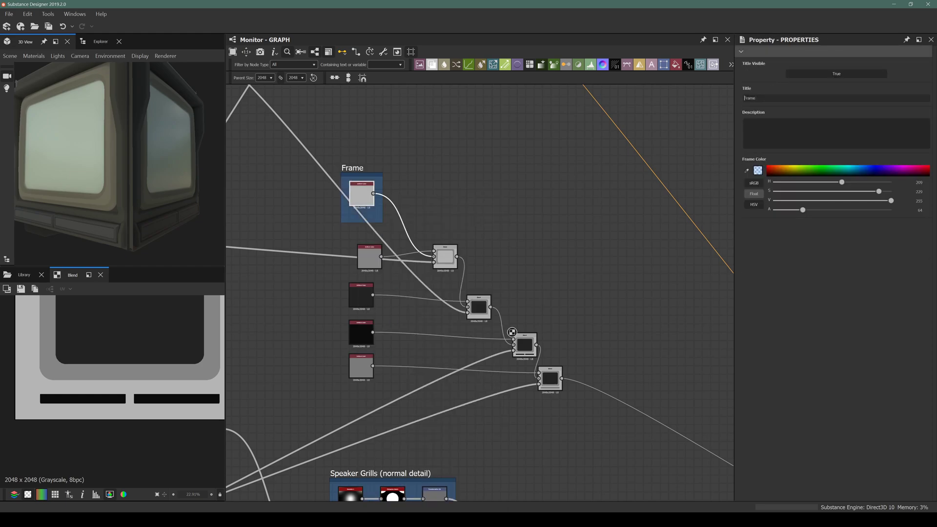
pyautogui.write('Outer frame')
# Add a frame titled "Inner frame" around the gray Uniform Color feeding the first Blend's foreground
pyautogui.click(369, 252)
pyautogui.press('space')
pyautogui.write('frame')
pyautogui.press('Return')
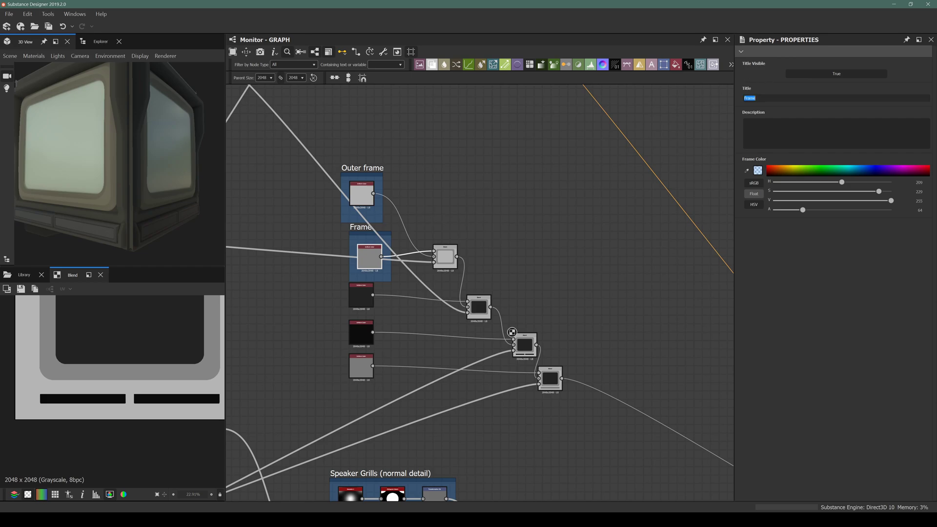
pyautogui.write('Inner frame')
# Add a frame titled "Screen" around the dark gray Uniform Color feeding the second Blend
pyautogui.click(367, 300)
pyautogui.press('space')
pyautogui.write('frame')
pyautogui.press('Return')
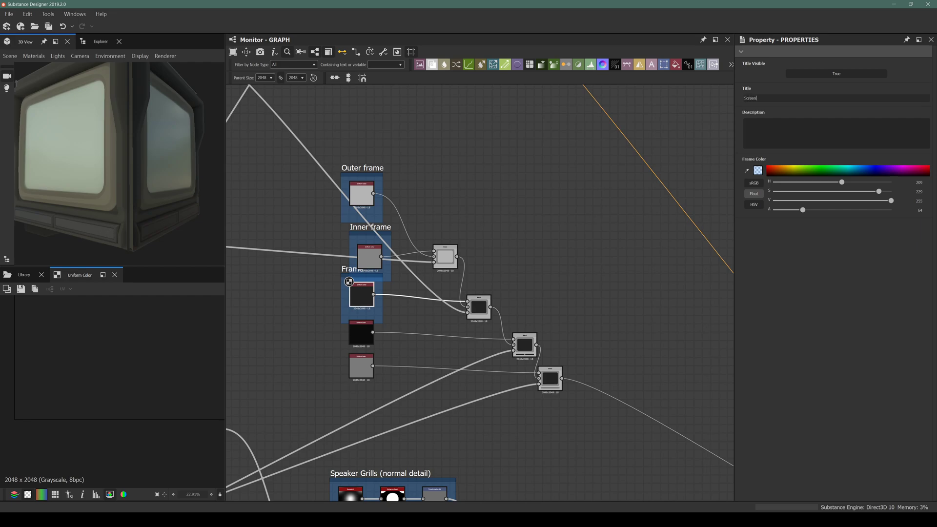
# Add a frame titled "Speaker grills" around the near-black Uniform Color
pyautogui.click(361, 332)
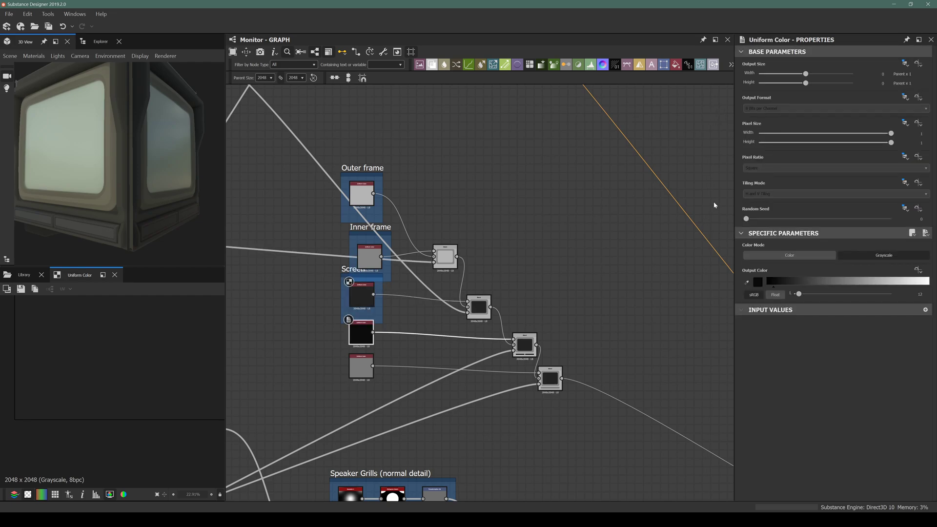
pyautogui.press('space')
pyautogui.write('frame')
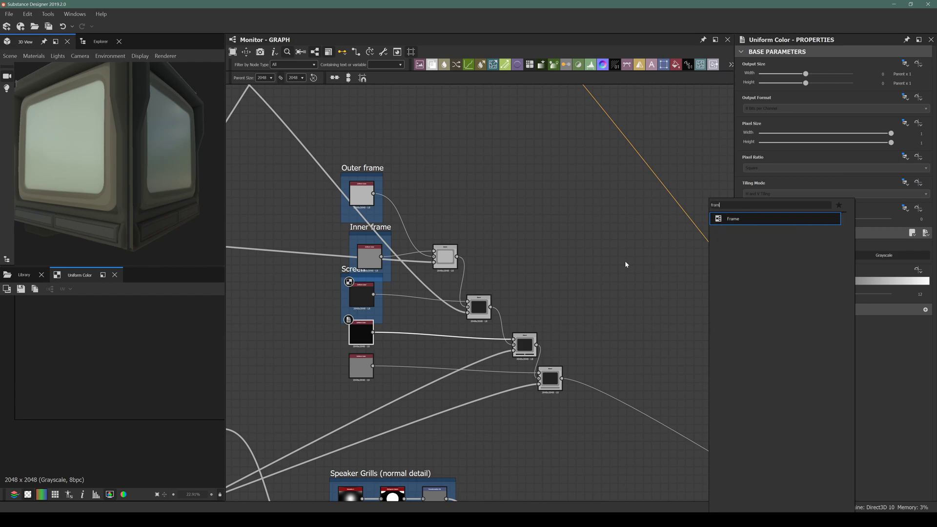
pyautogui.press('Return')
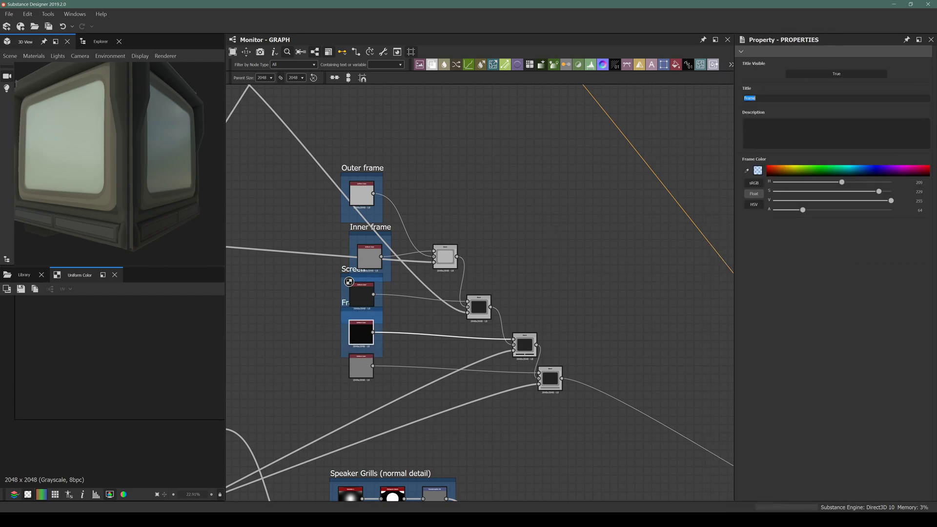
pyautogui.write('Speaker grills')
# Add a frame titled "Speaker frame" around the gray Uniform Color feeding the fourth Blend
pyautogui.click(363, 372)
pyautogui.press('space')
pyautogui.press('Return')
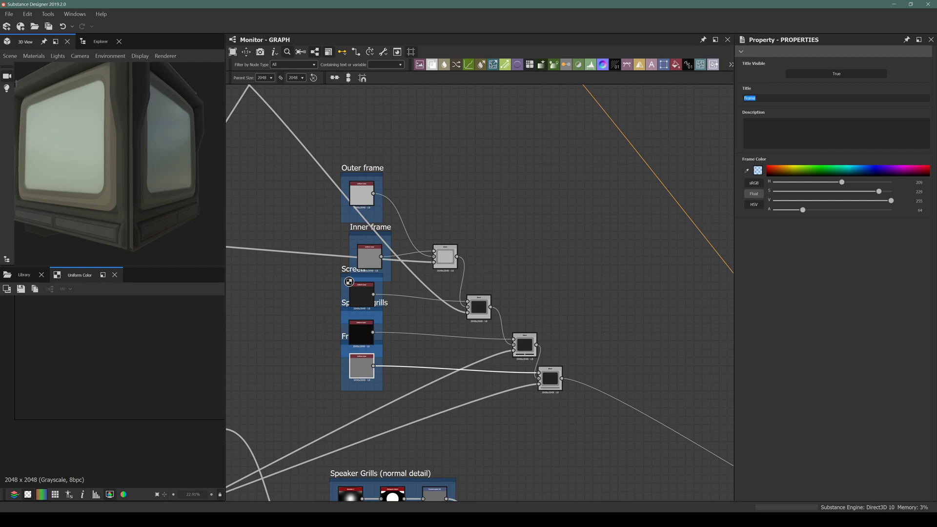
pyautogui.write('eaker f')
# Spread the five titled roughness frames into a staggered layout so that none of them overlap
pyautogui.click(352, 345)
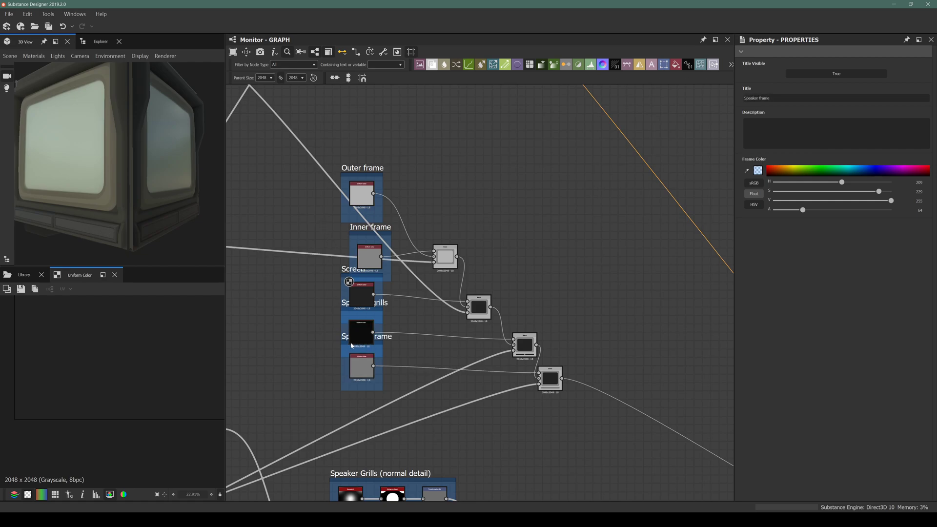
pyautogui.moveTo(340, 344); pyautogui.dragTo(337, 381)
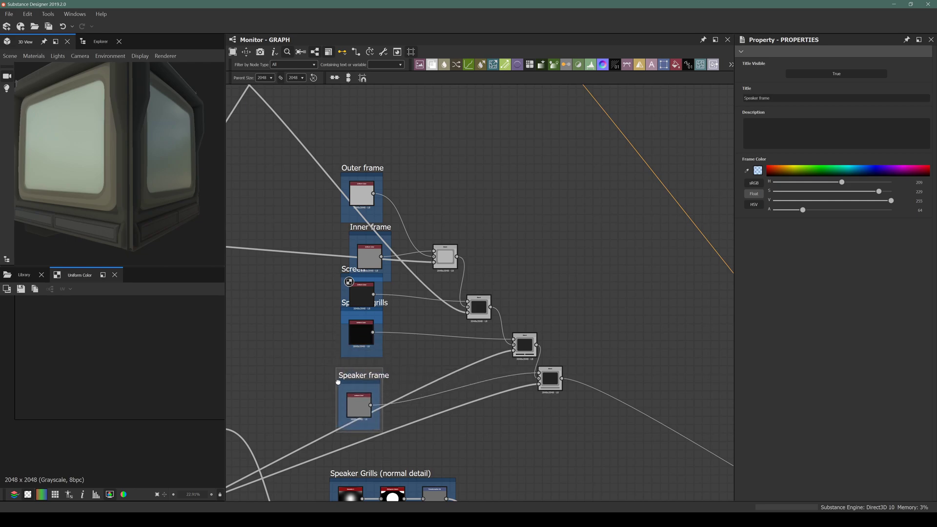
pyautogui.moveTo(346, 306); pyautogui.dragTo(280, 332)
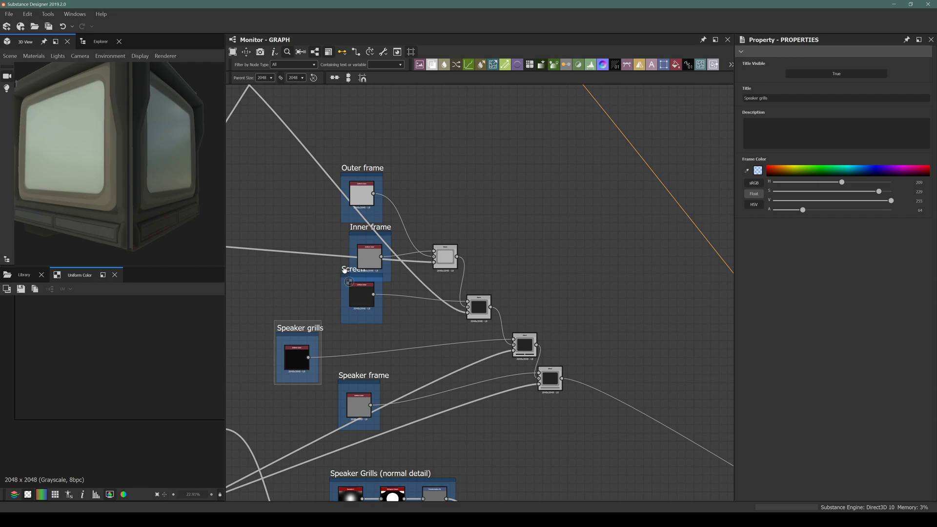
pyautogui.moveTo(344, 269); pyautogui.dragTo(339, 292)
pyautogui.moveTo(362, 227); pyautogui.dragTo(289, 235)
pyautogui.moveTo(357, 172); pyautogui.dragTo(349, 200)
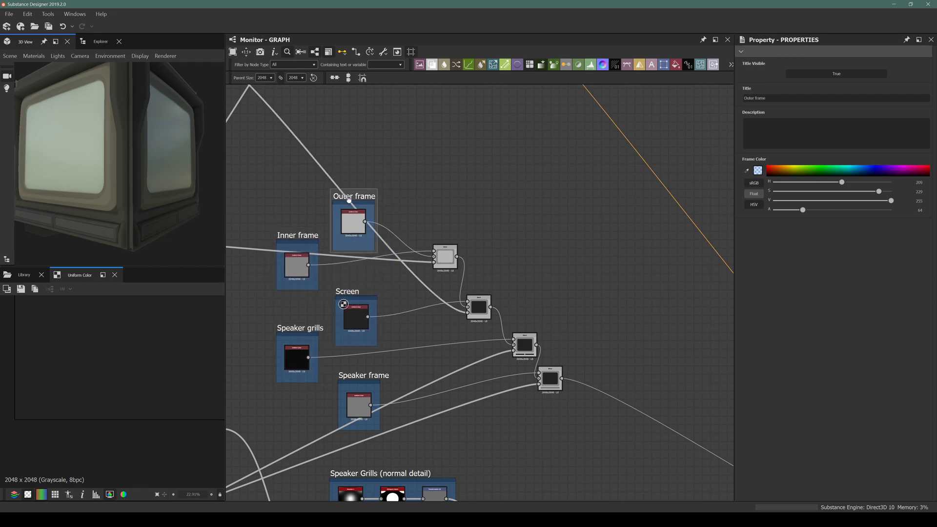
# Darken the Outer frame's Uniform Color to a grayscale value of 24
pyautogui.click(353, 222)
pyautogui.moveTo(78, 156); pyautogui.dragTo(147, 170)
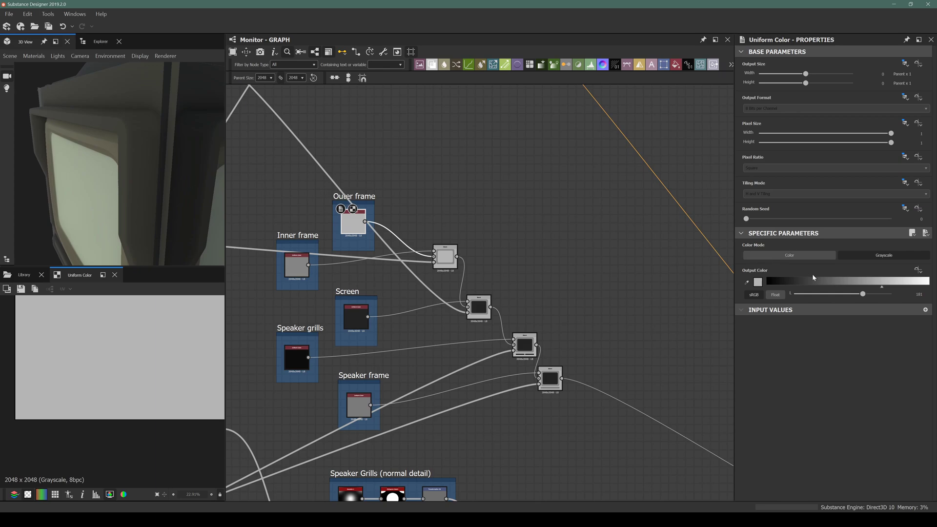
pyautogui.click(804, 295)
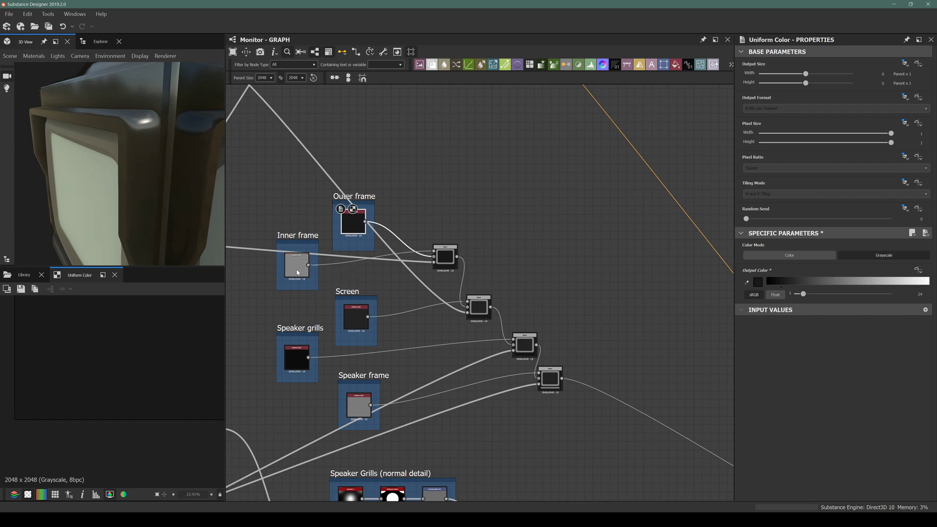
# Darken the Inner frame's Uniform Color to a grayscale value of about 60
pyautogui.moveTo(297, 268); pyautogui.dragTo(295, 272)
pyautogui.moveTo(100, 166); pyautogui.dragTo(168, 130)
pyautogui.doubleClick(290, 268)
pyautogui.moveTo(820, 295)
pyautogui.mouseDown()
pyautogui.moveTo(808, 297)
pyautogui.moveTo(816, 300)
pyautogui.mouseUp()
# Try to darken the Screen's Uniform Color while looking at the screen up close in the 3D preview
pyautogui.moveTo(148, 149); pyautogui.dragTo(276, 277)
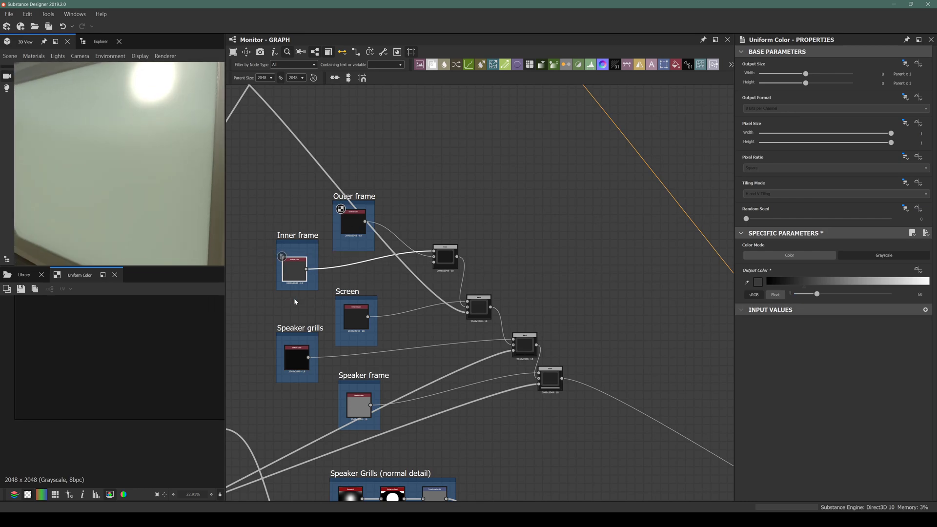
pyautogui.click(356, 319)
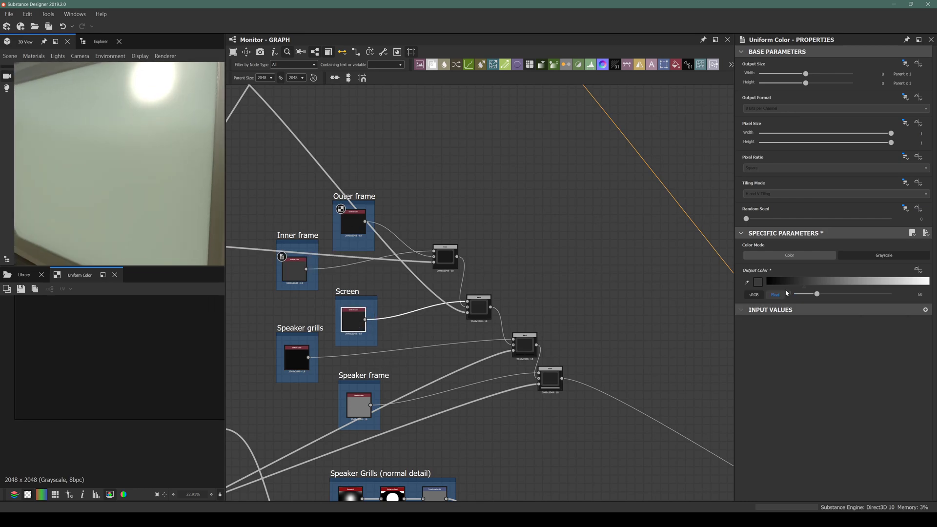
pyautogui.moveTo(800, 297); pyautogui.dragTo(785, 299)
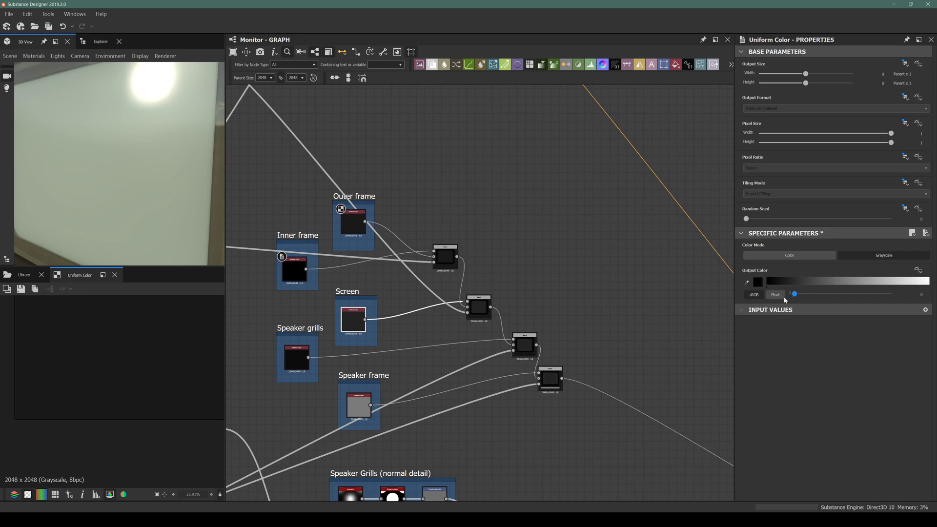
pyautogui.scroll(-3, 156, 145)
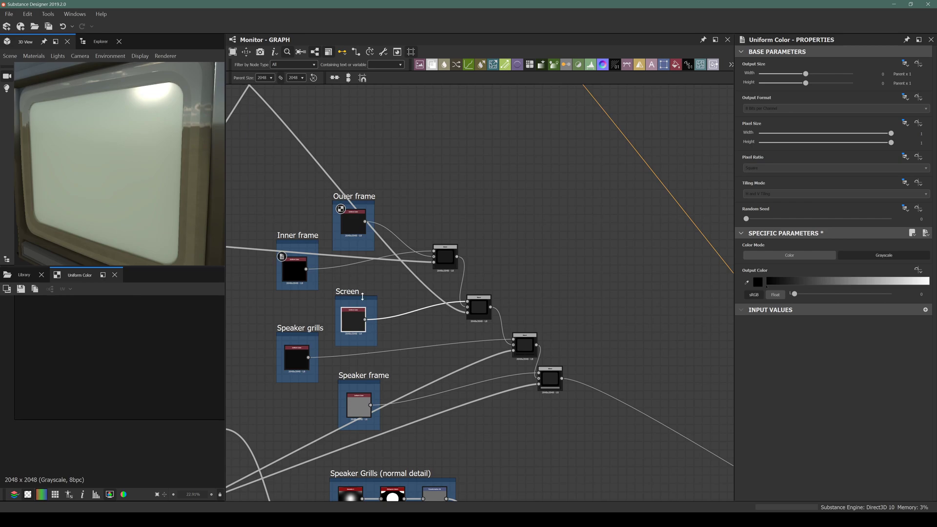
# Darken the Screen's Uniform Color to nearly black and set the Inner frame's Uniform Color to a grayscale value of 60
pyautogui.scroll(3, 444, 317)
pyautogui.doubleClick(490, 307)
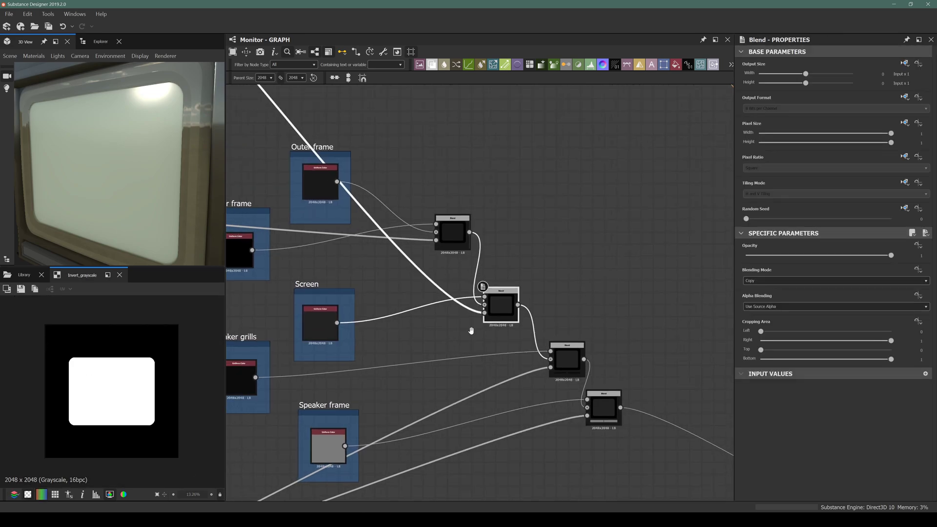
pyautogui.moveTo(286, 298); pyautogui.dragTo(359, 311, button='middle')
pyautogui.doubleClick(385, 332)
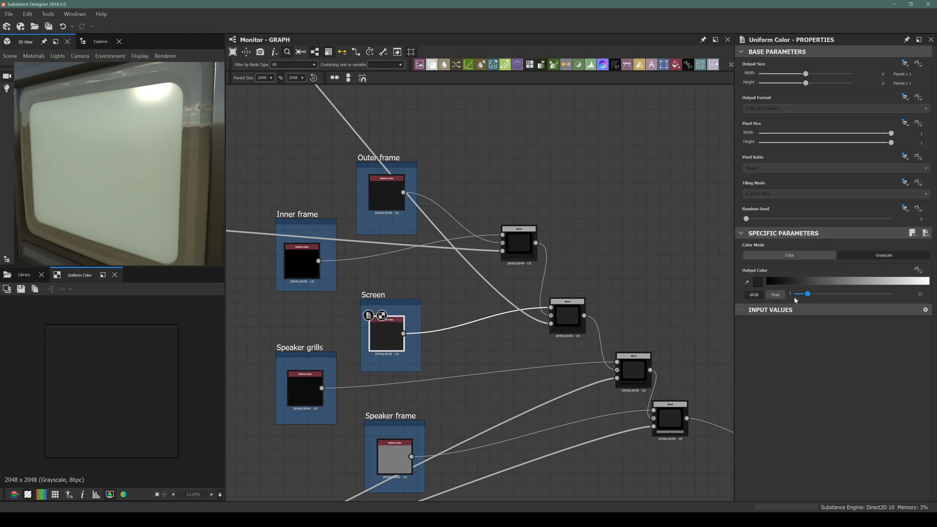
pyautogui.moveTo(808, 295)
pyautogui.mouseDown()
pyautogui.moveTo(795, 295)
pyautogui.moveTo(817, 301)
pyautogui.mouseUp()
pyautogui.click(296, 266)
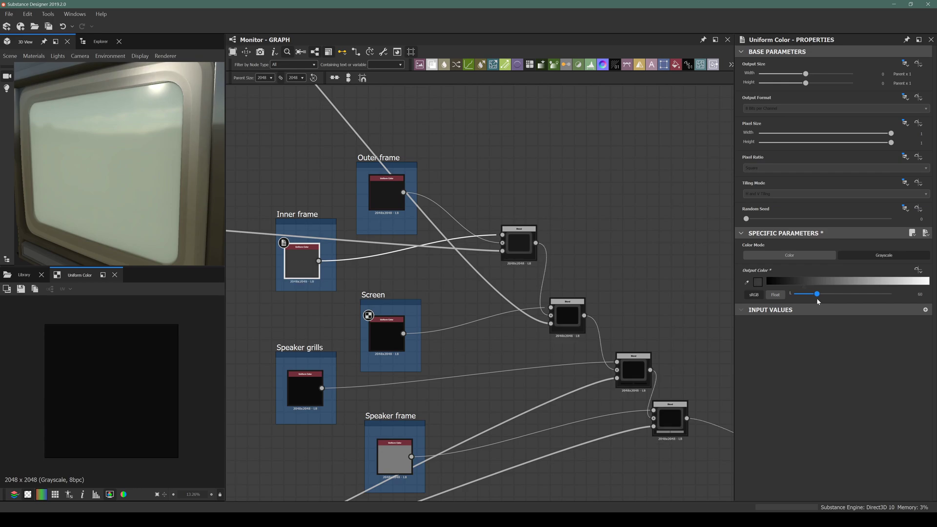
# Lighten the Speaker grills' Uniform Color to a grayscale value of 22, checking the grill in the 3D preview
pyautogui.click(305, 389)
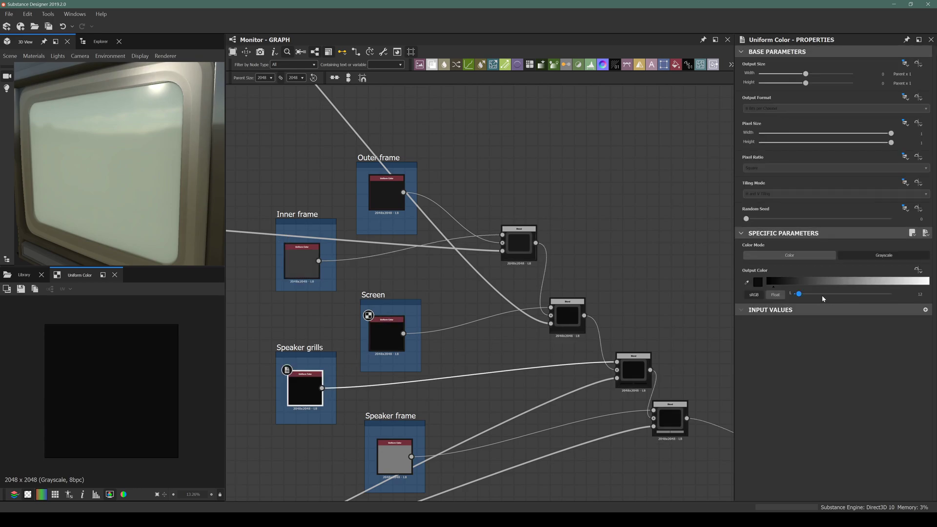
pyautogui.moveTo(189, 195); pyautogui.dragTo(168, 130)
pyautogui.moveTo(169, 130); pyautogui.dragTo(130, 226, button='right')
pyautogui.moveTo(129, 226); pyautogui.dragTo(84, 186)
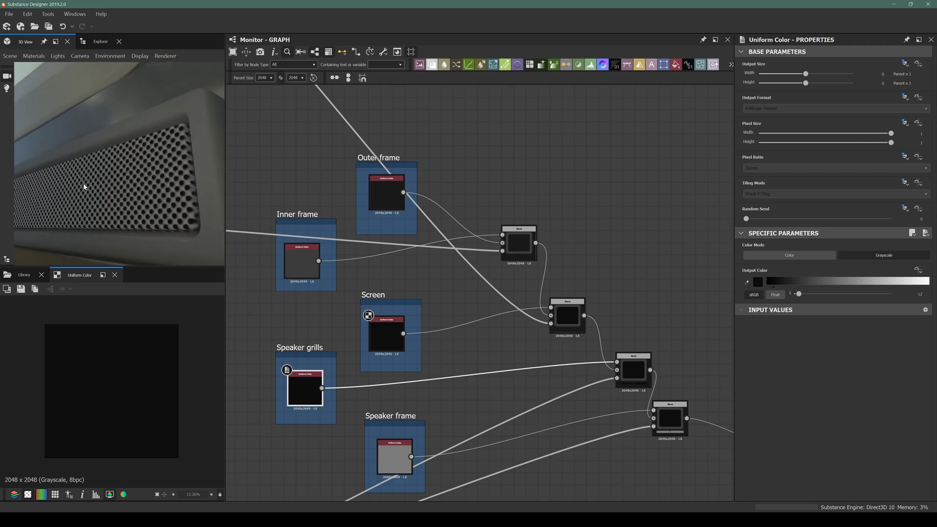
pyautogui.moveTo(798, 294)
pyautogui.mouseDown()
pyautogui.moveTo(850, 292)
pyautogui.moveTo(796, 294)
pyautogui.moveTo(844, 294)
pyautogui.moveTo(803, 312)
pyautogui.mouseUp()
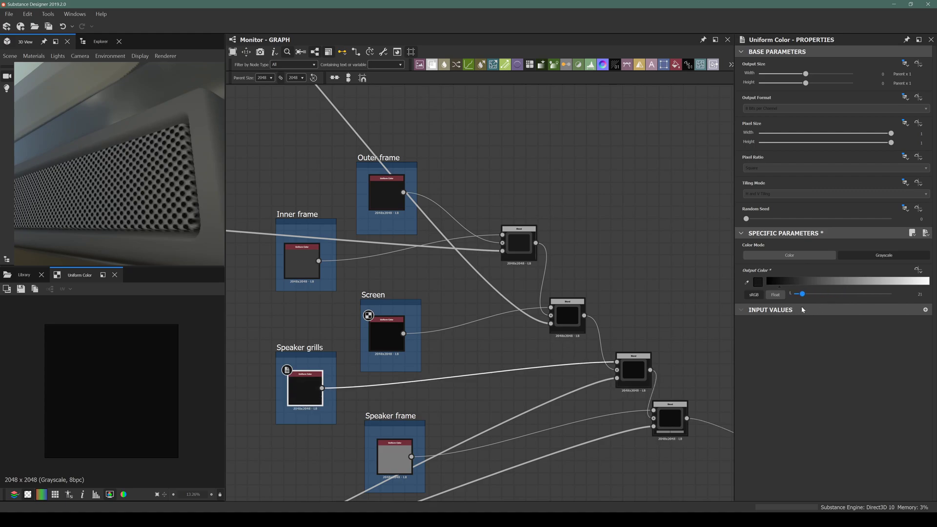
pyautogui.moveTo(147, 161); pyautogui.dragTo(96, 212)
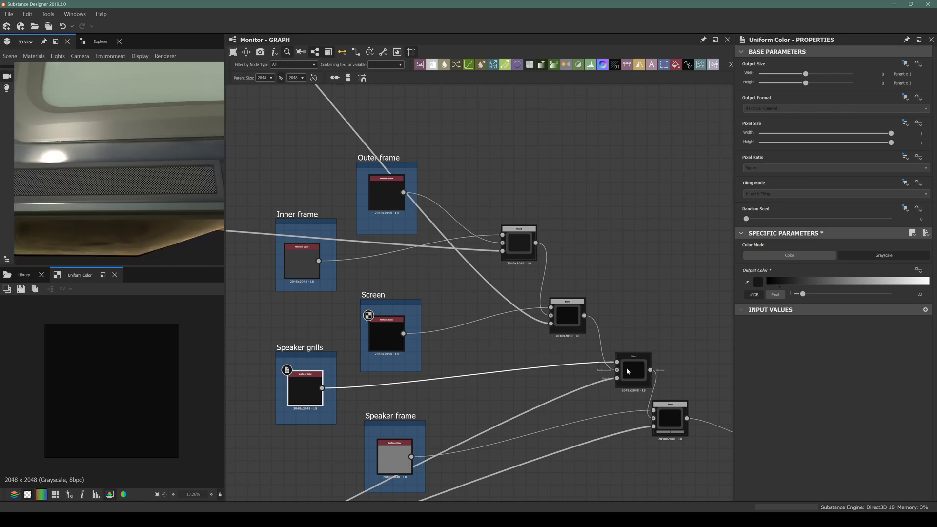
# Swap the positions of the Speaker grills and Speaker frame frames, moving their Uniform Colors along
pyautogui.moveTo(428, 399); pyautogui.dragTo(407, 320, button='middle')
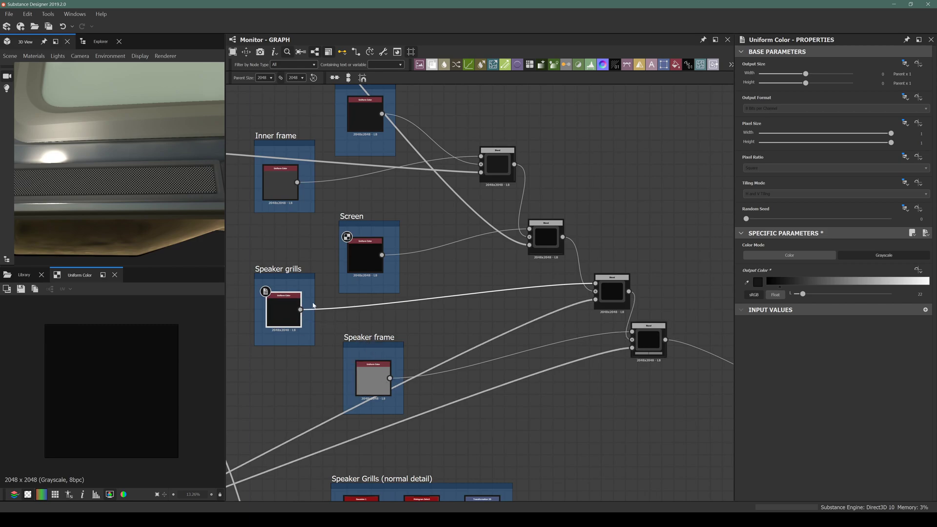
pyautogui.moveTo(276, 271); pyautogui.dragTo(462, 384)
pyautogui.moveTo(365, 338); pyautogui.dragTo(285, 291)
pyautogui.moveTo(467, 384); pyautogui.dragTo(375, 360)
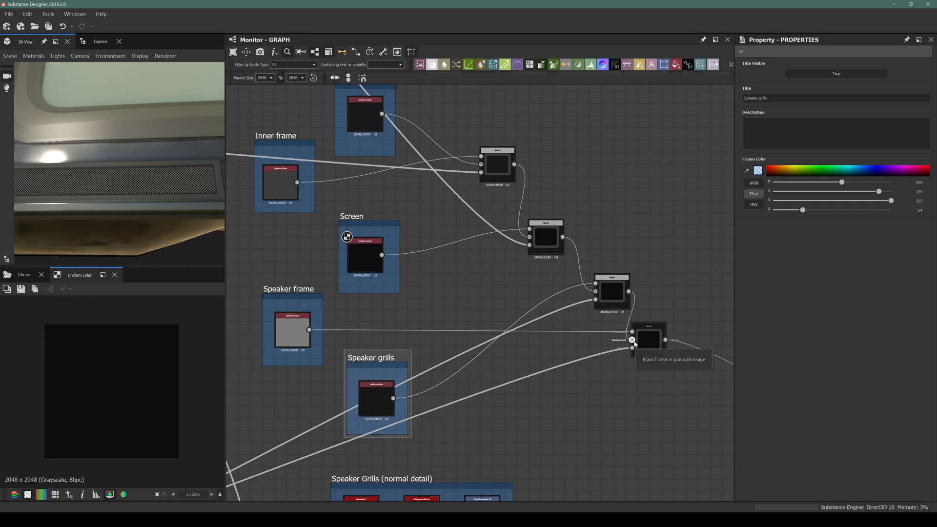
# Rewire the last two roughness Blends so the third uses the speaker frame mask and the fourth the speaker grills mask
pyautogui.keyDown('ctrl'); pyautogui.moveTo(632, 348); pyautogui.dragTo(595, 300); pyautogui.keyUp('ctrl')
pyautogui.scroll(-4, 600, 337)
pyautogui.click(616, 390)
pyautogui.scroll(-5, 593, 374)
pyautogui.moveTo(586, 370); pyautogui.dragTo(531, 255, button='middle')
pyautogui.moveTo(416, 330); pyautogui.dragTo(328, 373, button='middle')
pyautogui.scroll(4, 392, 142)
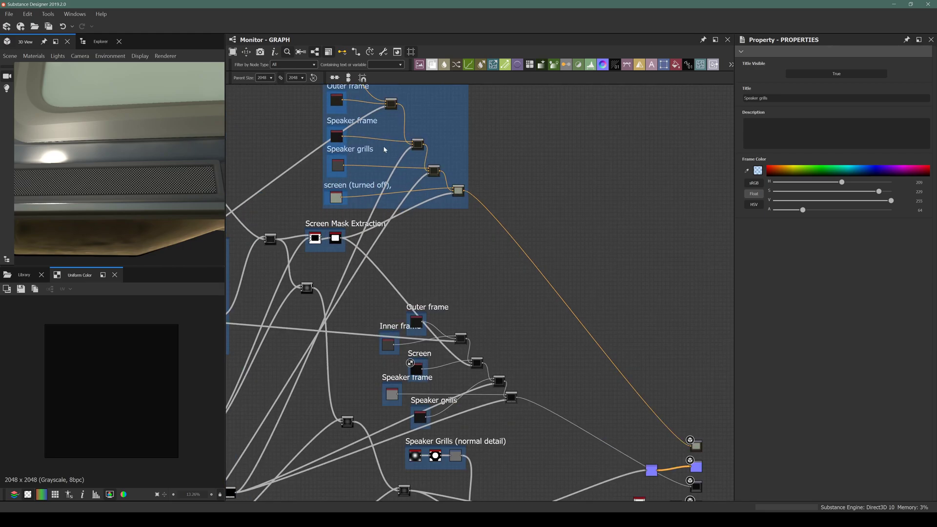
pyautogui.scroll(3, 343, 169)
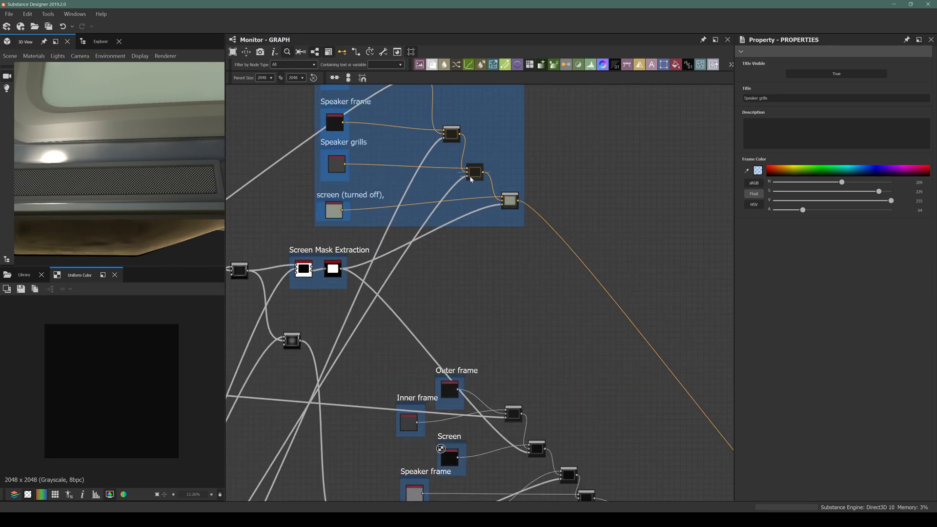
pyautogui.moveTo(467, 176); pyautogui.dragTo(468, 305)
pyautogui.scroll(-5, 468, 305)
pyautogui.scroll(8, 514, 426)
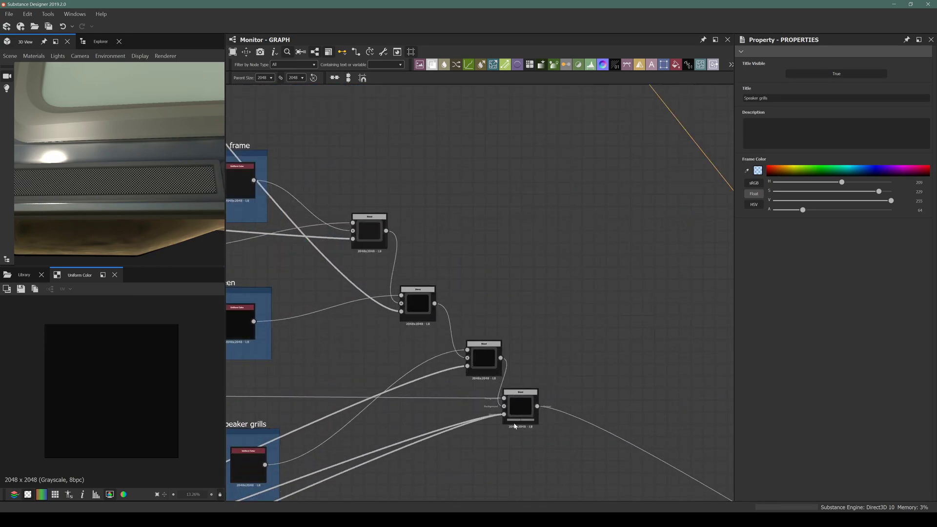
pyautogui.moveTo(515, 426); pyautogui.dragTo(511, 413)
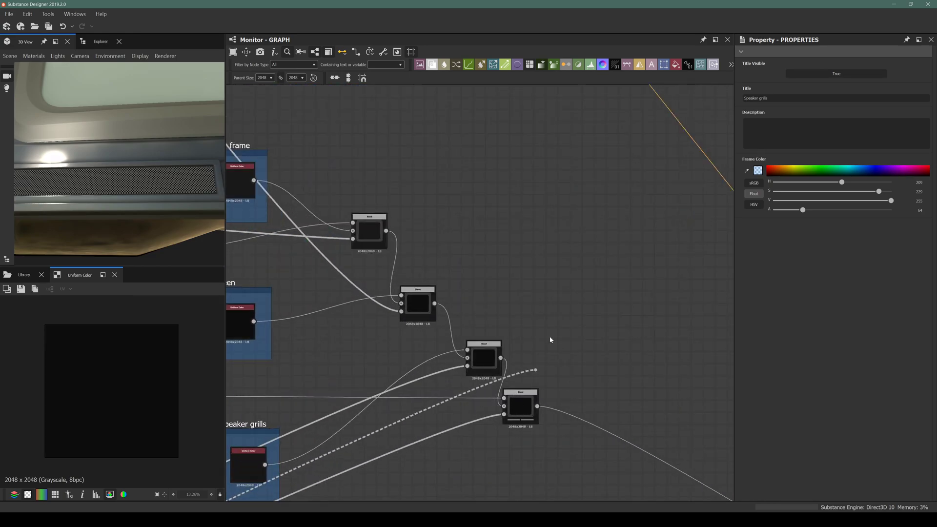
pyautogui.scroll(4, 474, 366)
pyautogui.moveTo(474, 366); pyautogui.dragTo(574, 250, button='middle')
pyautogui.scroll(-3, 575, 250)
# Place the Speaker grills frame just below Screen, with the Speaker frame frame staggered beneath it
pyautogui.moveTo(288, 320); pyautogui.dragTo(353, 284, button='middle')
pyautogui.moveTo(352, 285); pyautogui.dragTo(273, 289)
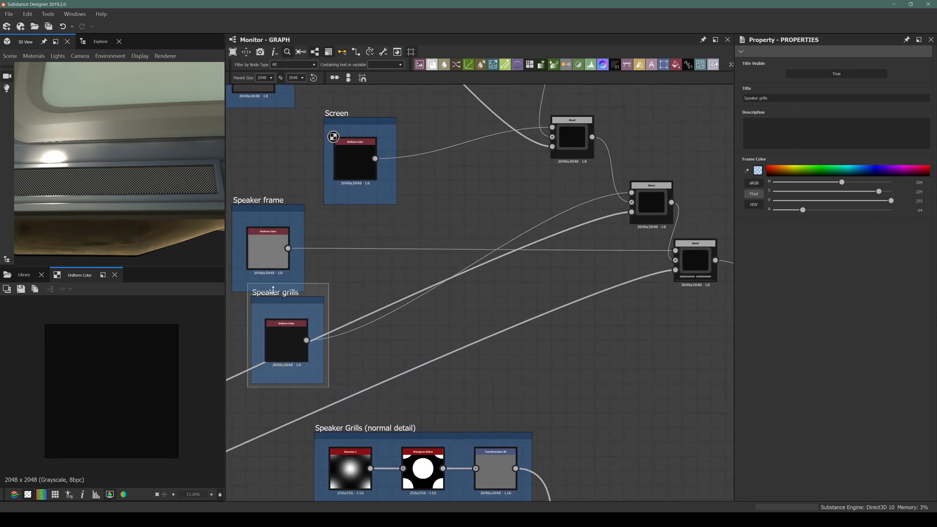
pyautogui.moveTo(259, 206); pyautogui.dragTo(391, 310)
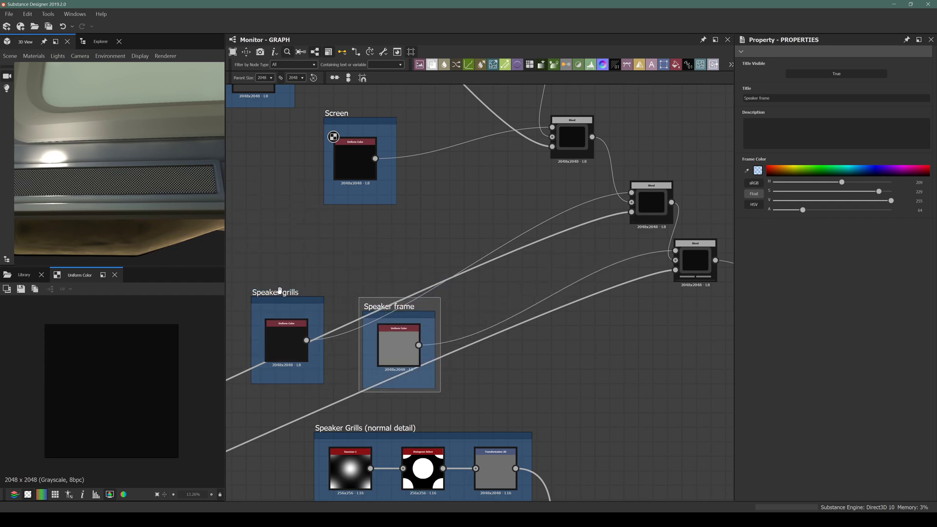
pyautogui.moveTo(279, 291); pyautogui.dragTo(256, 204)
pyautogui.click(389, 307)
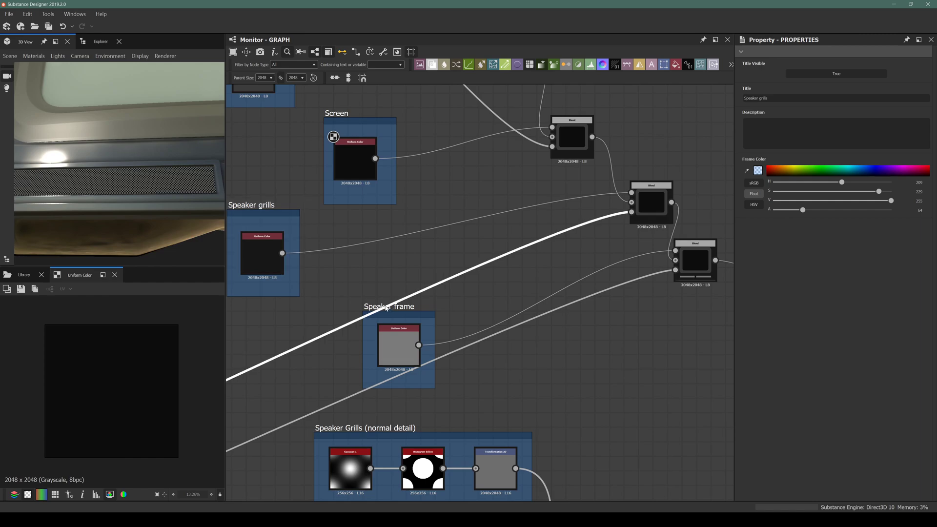
pyautogui.moveTo(372, 308); pyautogui.dragTo(323, 293)
pyautogui.moveTo(259, 259); pyautogui.dragTo(301, 274, button='middle')
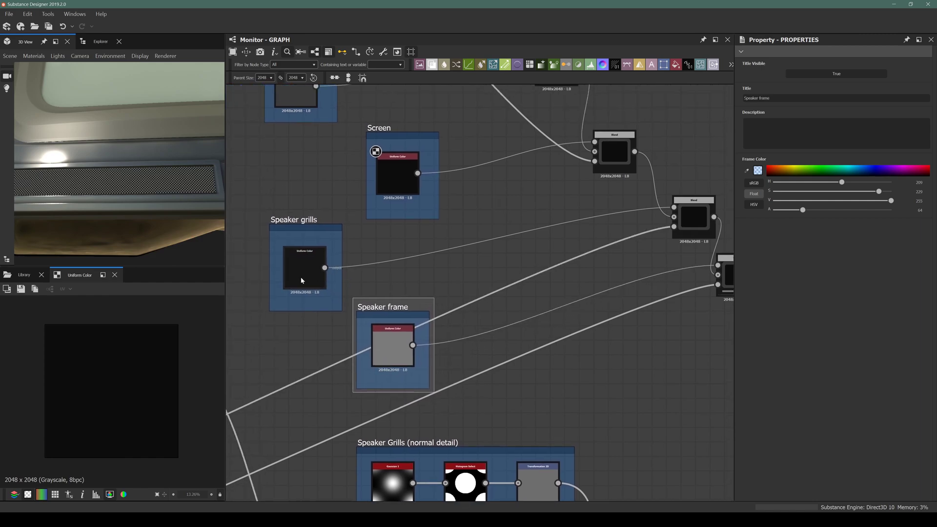
# Exchange the two speaker labels so Speaker frame surrounds the third Blend's dark Uniform Color and Speaker grills the fourth Blend's gray one
pyautogui.click(301, 273)
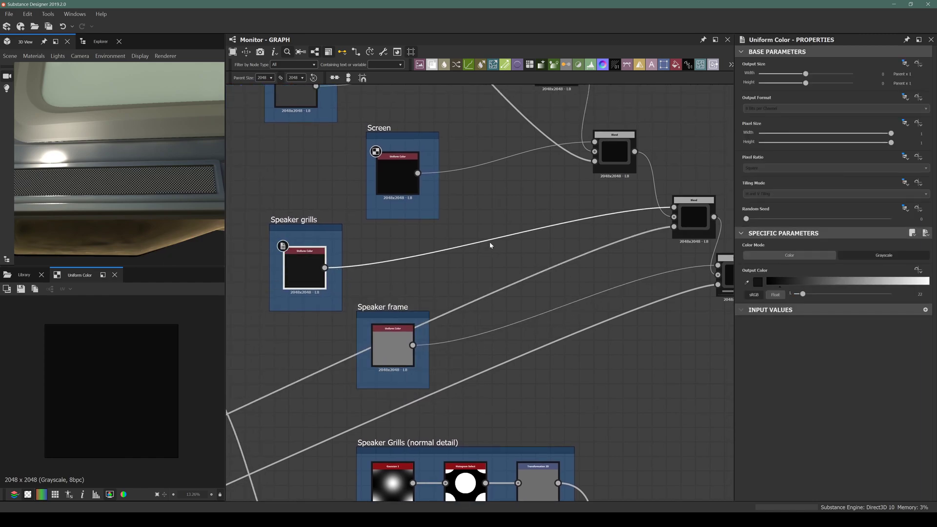
pyautogui.moveTo(578, 239); pyautogui.dragTo(497, 222, button='middle')
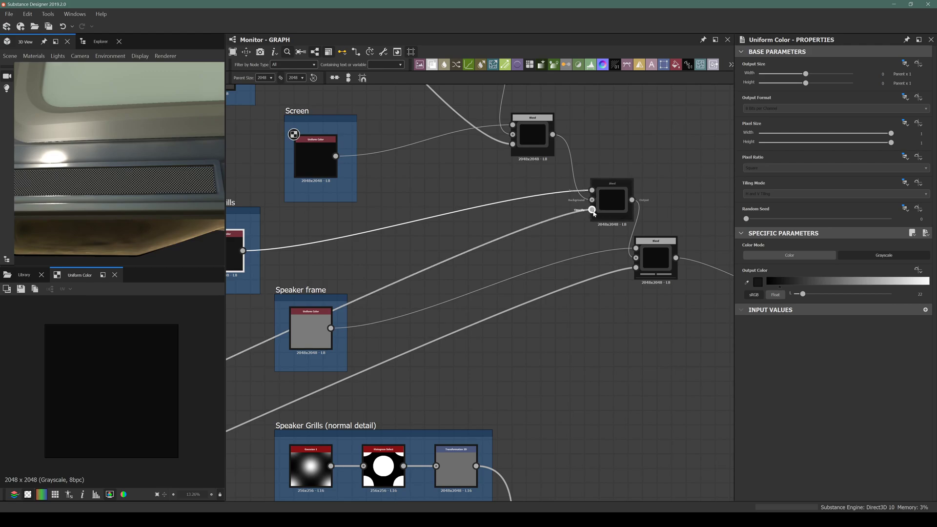
pyautogui.moveTo(261, 295); pyautogui.dragTo(344, 302, button='middle')
pyautogui.moveTo(393, 337)
pyautogui.mouseDown()
pyautogui.moveTo(280, 278)
pyautogui.moveTo(282, 266)
pyautogui.moveTo(421, 339)
pyautogui.moveTo(400, 326)
pyautogui.mouseUp()
pyautogui.moveTo(283, 244); pyautogui.dragTo(507, 326)
pyautogui.moveTo(393, 300); pyautogui.dragTo(293, 203)
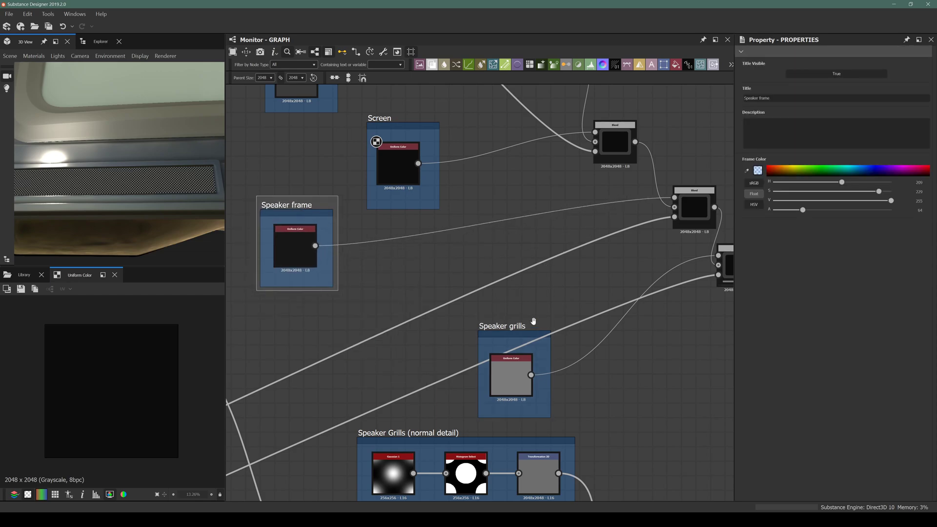
pyautogui.moveTo(506, 325); pyautogui.dragTo(390, 267)
pyautogui.moveTo(537, 285); pyautogui.dragTo(485, 322, button='middle')
# Set the Speaker frame's Uniform Color to a grayscale value of about 82, judging its gloss in the 3D preview
pyautogui.click(279, 294)
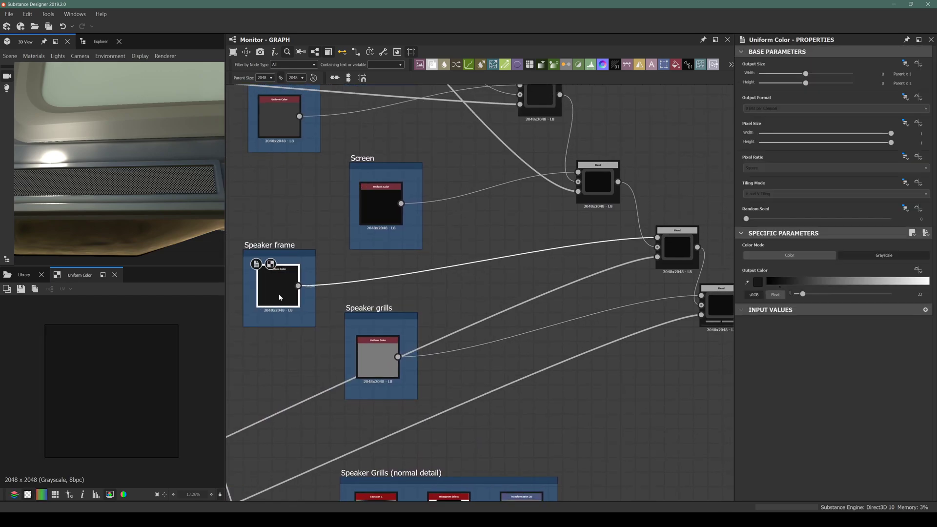
pyautogui.moveTo(802, 296); pyautogui.dragTo(850, 298)
pyautogui.moveTo(158, 165); pyautogui.dragTo(135, 188)
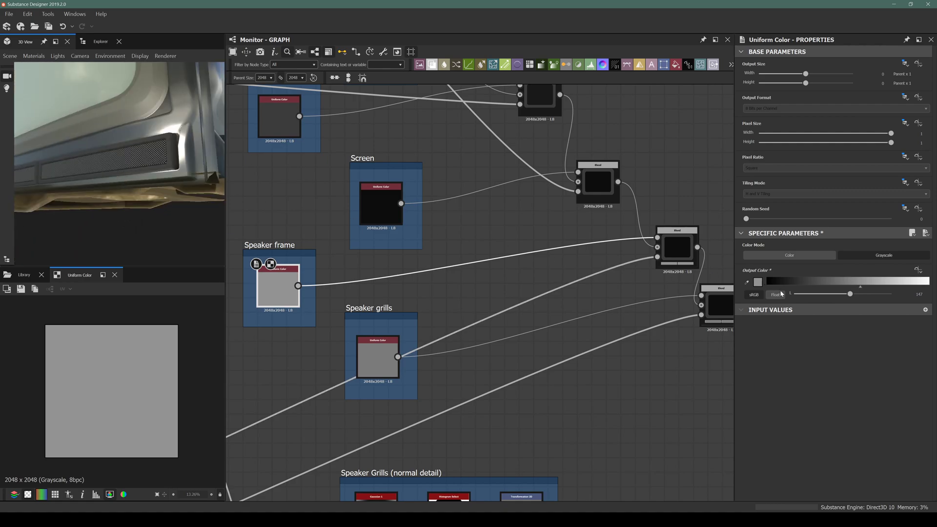
pyautogui.moveTo(821, 295)
pyautogui.mouseDown()
pyautogui.moveTo(835, 295)
pyautogui.moveTo(825, 295)
pyautogui.mouseUp()
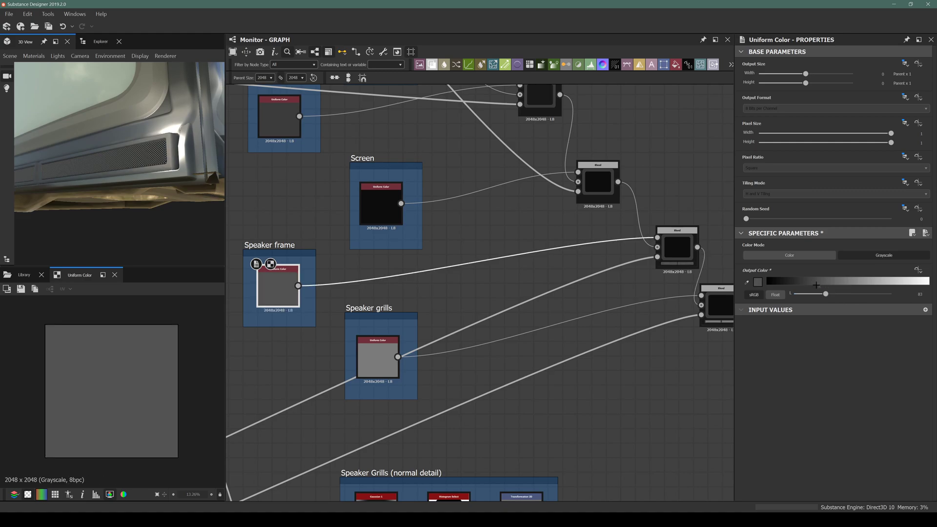
pyautogui.moveTo(136, 145); pyautogui.dragTo(146, 204)
# Darken the Speaker grills' Uniform Color to a grayscale value of 37 and check the grills and whole monitor in 3D
pyautogui.click(387, 366)
pyautogui.moveTo(809, 296)
pyautogui.mouseDown()
pyautogui.moveTo(792, 296)
pyautogui.moveTo(859, 295)
pyautogui.moveTo(807, 295)
pyautogui.mouseUp()
pyautogui.moveTo(189, 145); pyautogui.dragTo(135, 152)
pyautogui.moveTo(135, 152); pyautogui.dragTo(99, 194, button='right')
pyautogui.scroll(-5, 97, 198)
pyautogui.moveTo(94, 205); pyautogui.dragTo(105, 168)
pyautogui.scroll(-6, 88, 183)
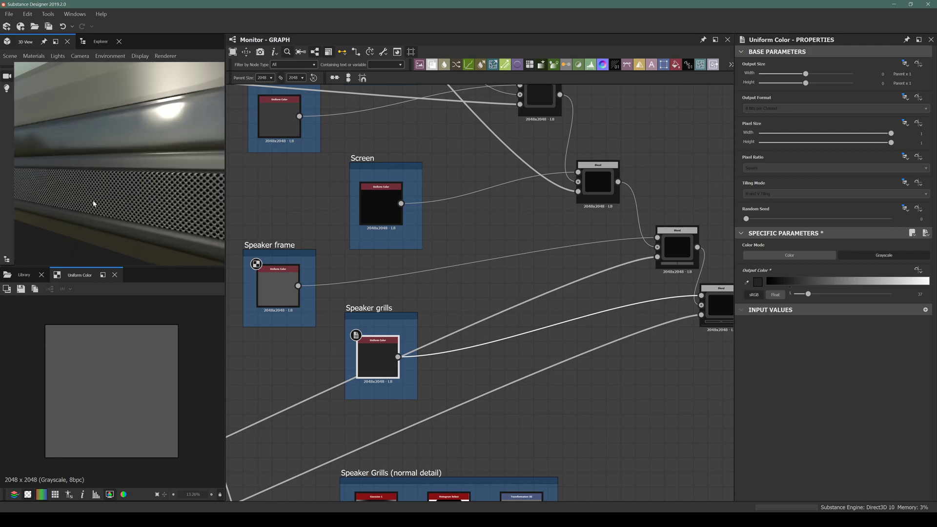
pyautogui.scroll(-4, 99, 151)
pyautogui.moveTo(105, 168); pyautogui.dragTo(95, 189, button='middle')
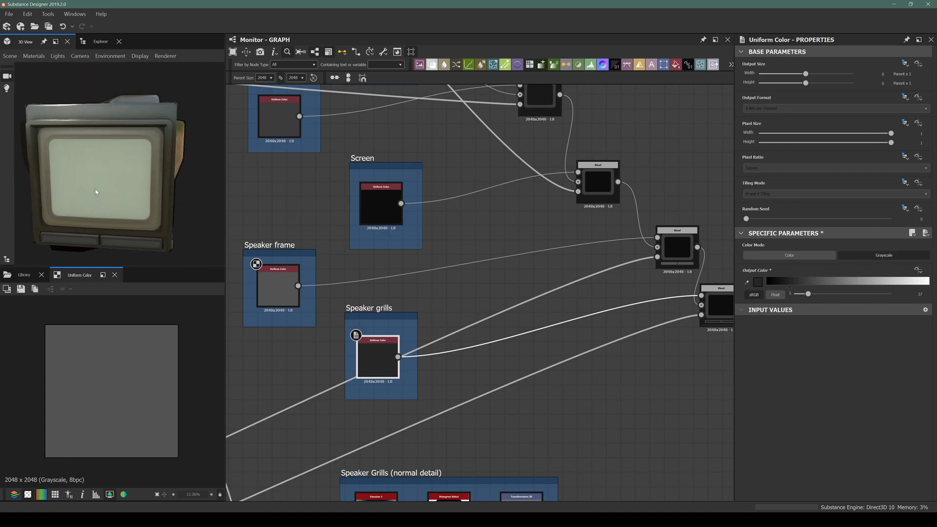
# Examine the monitor's reflections in the 3D preview and trace the graph back to the Outer Frame and Inner Frame groups
pyautogui.moveTo(95, 189); pyautogui.dragTo(97, 152)
pyautogui.scroll(3, 100, 154)
pyautogui.scroll(4, 93, 169)
pyautogui.scroll(-10, 466, 213)
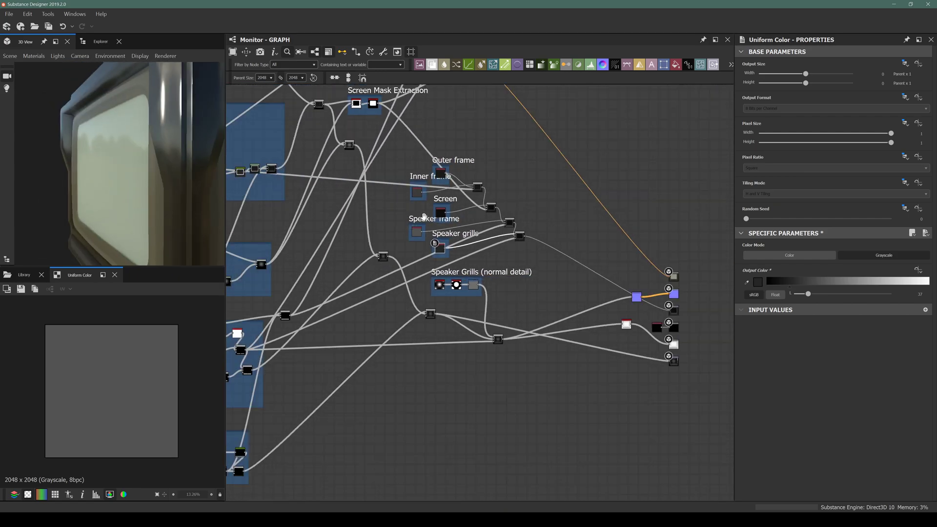
pyautogui.moveTo(383, 237); pyautogui.dragTo(420, 275, button='middle')
pyautogui.moveTo(355, 230); pyautogui.dragTo(387, 248, button='middle')
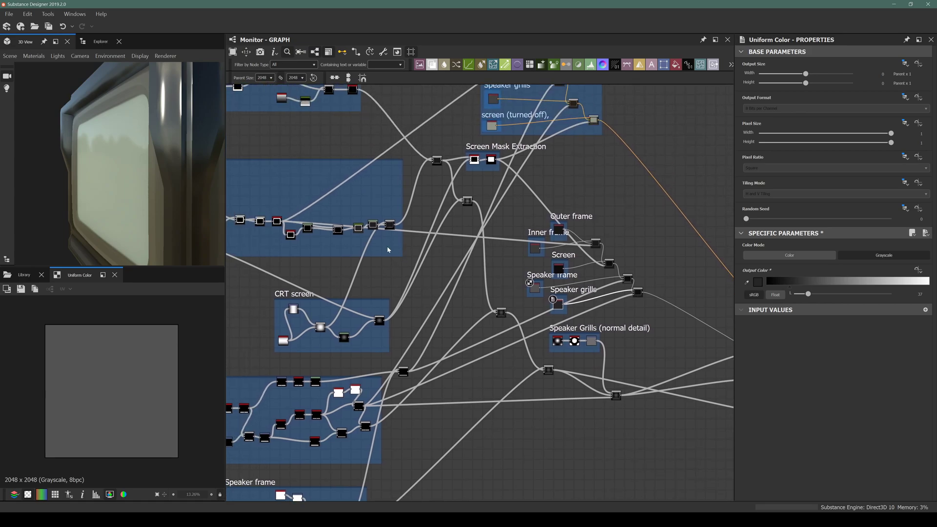
pyautogui.moveTo(498, 242); pyautogui.dragTo(480, 322, button='middle')
pyautogui.moveTo(418, 283); pyautogui.dragTo(540, 307, button='middle')
pyautogui.moveTo(434, 304)
pyautogui.mouseDown(button='middle')
pyautogui.moveTo(415, 321)
pyautogui.moveTo(483, 324)
pyautogui.mouseUp(button='middle')
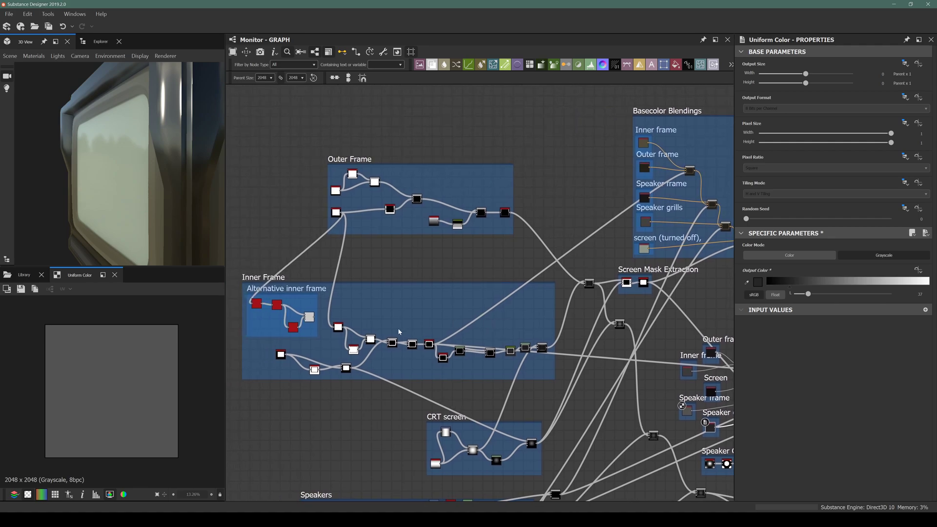
pyautogui.moveTo(400, 328); pyautogui.dragTo(337, 206, button='middle')
pyautogui.scroll(5, 463, 304)
pyautogui.moveTo(491, 310); pyautogui.dragTo(331, 422, button='middle')
# Preview the Blend that combines the frames with the CRT screen and examine the screen's curvature in the 3D view
pyautogui.doubleClick(495, 204)
pyautogui.moveTo(563, 335); pyautogui.dragTo(401, 197, button='middle')
pyautogui.scroll(-3, 452, 367)
pyautogui.moveTo(454, 366); pyautogui.dragTo(316, 302, button='middle')
pyautogui.scroll(3, 590, 323)
pyautogui.moveTo(113, 230); pyautogui.dragTo(96, 137)
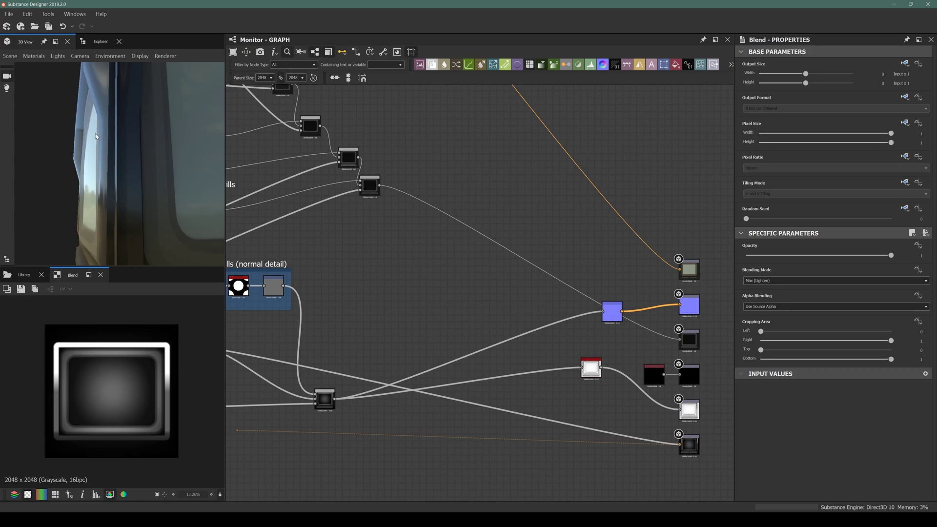
pyautogui.moveTo(92, 206); pyautogui.dragTo(127, 214)
# Try a slightly lower midpoint on the CRT screen group's Levels node, undo it, and view the screen's side profile in 3D
pyautogui.scroll(-5, 567, 274)
pyautogui.scroll(-3, 334, 323)
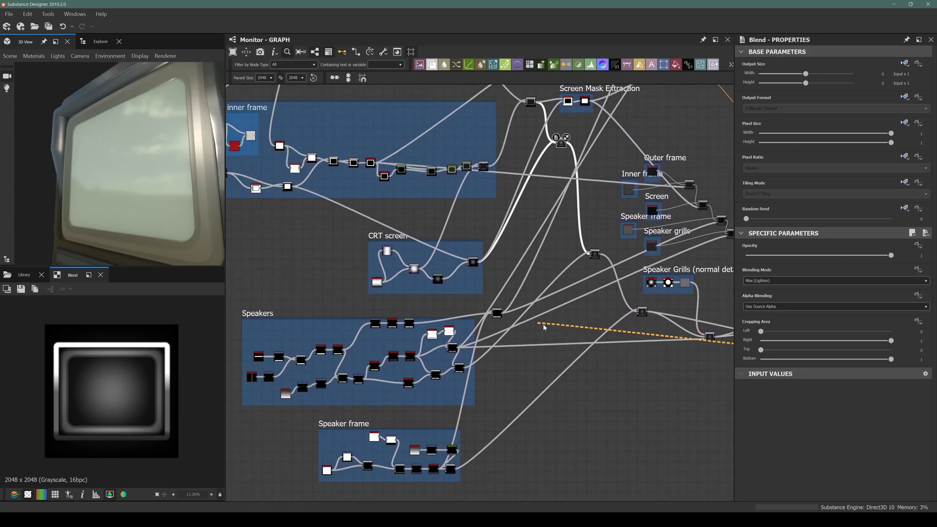
pyautogui.scroll(8, 430, 245)
pyautogui.scroll(1, 429, 245)
pyautogui.click(383, 313)
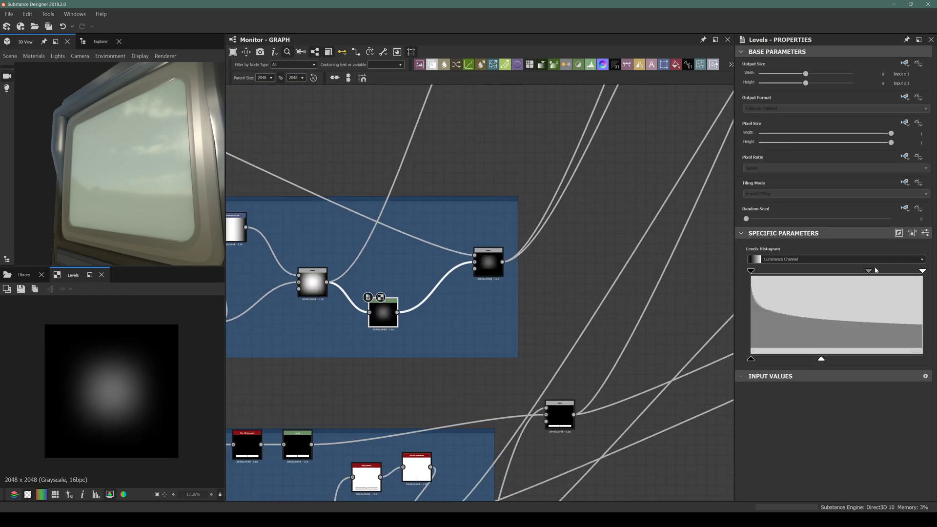
pyautogui.moveTo(868, 271); pyautogui.dragTo(861, 272)
pyautogui.hotkey('ctrl', 'z')
pyautogui.moveTo(88, 174); pyautogui.dragTo(61, 139)
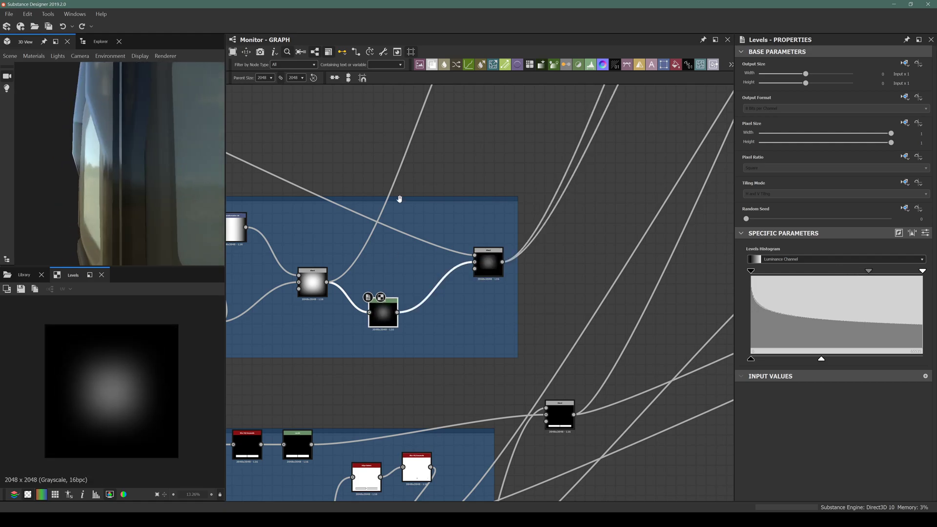
# Move the CRT screen's Levels node aside and insert a Curve node in its place between the gradient and the mask Blend
pyautogui.moveTo(390, 313); pyautogui.dragTo(386, 349)
pyautogui.moveTo(326, 282); pyautogui.dragTo(386, 304)
pyautogui.click(386, 304)
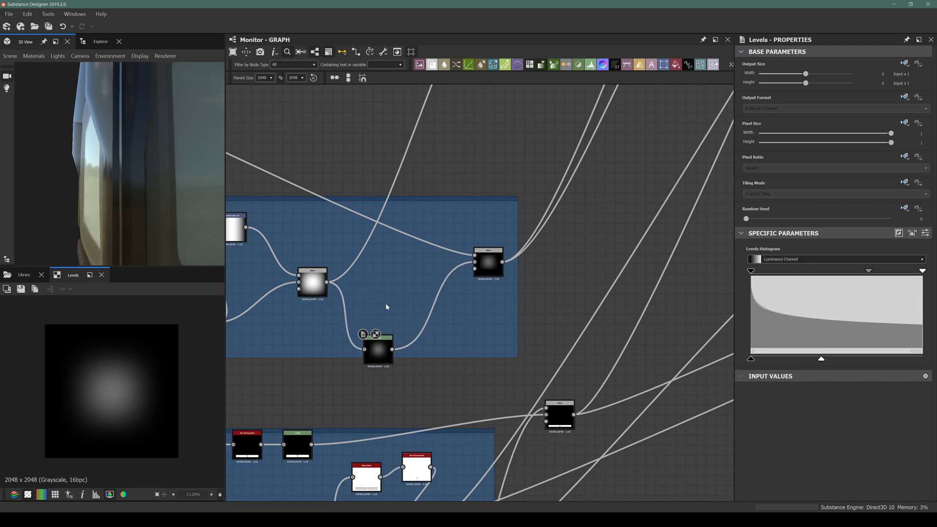
pyautogui.press('space')
pyautogui.write('cur')
pyautogui.press('Return')
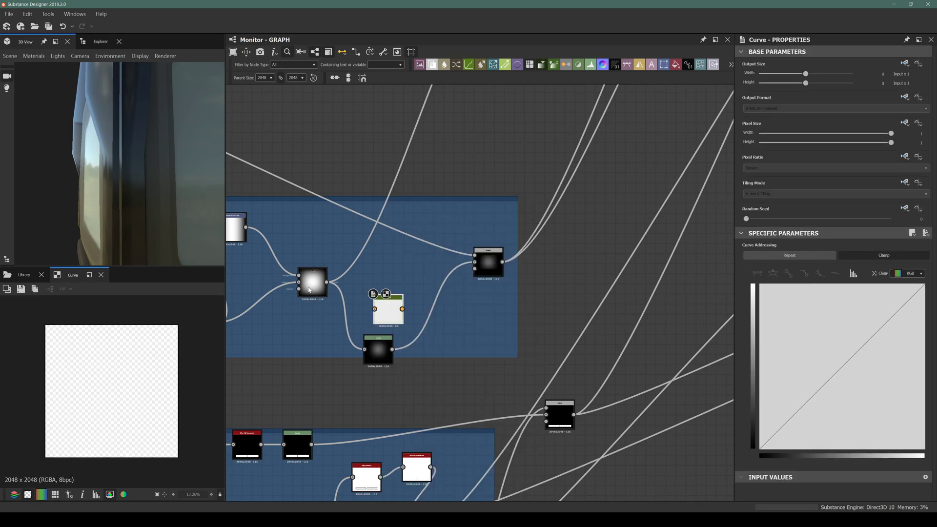
pyautogui.moveTo(326, 282); pyautogui.dragTo(492, 260)
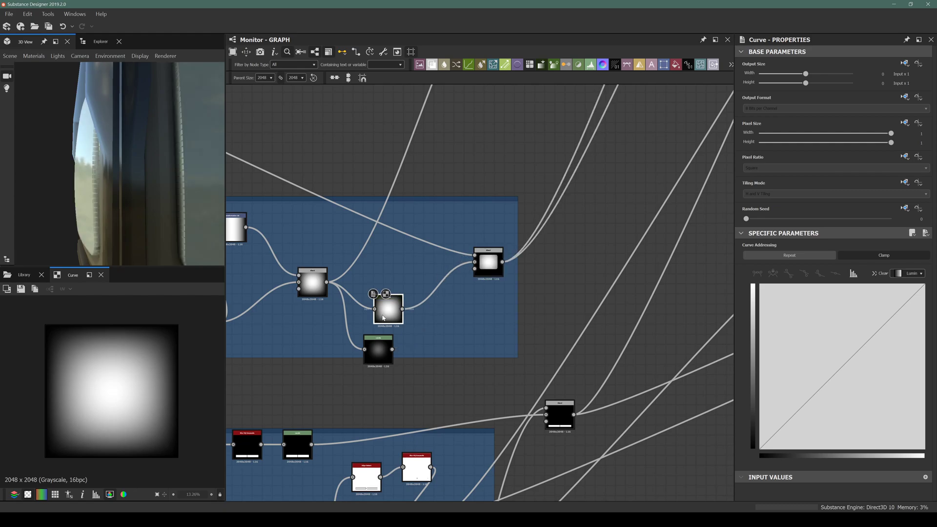
# Shape the CRT screen's Curve with one control point at about 0.45, 0.13, check the bulge in 3D, and save the package
pyautogui.moveTo(137, 174); pyautogui.dragTo(162, 175)
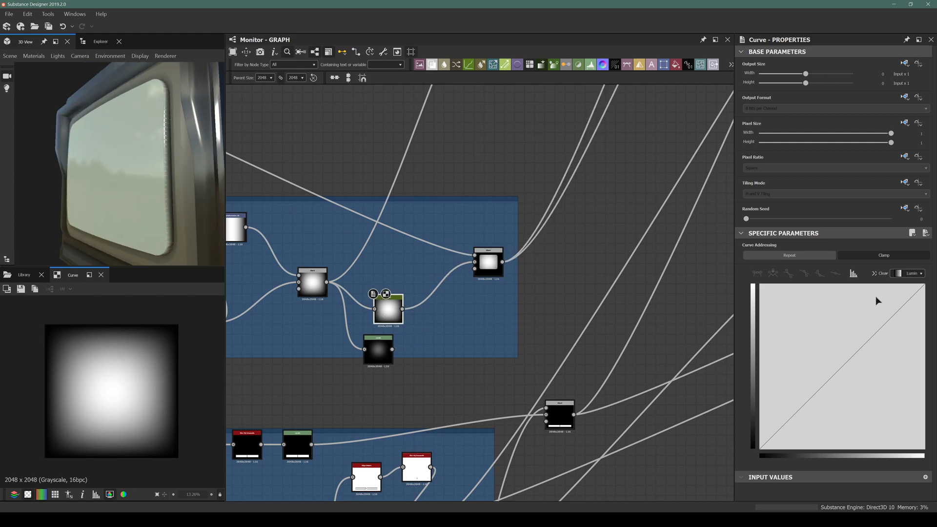
pyautogui.moveTo(765, 445); pyautogui.dragTo(801, 412)
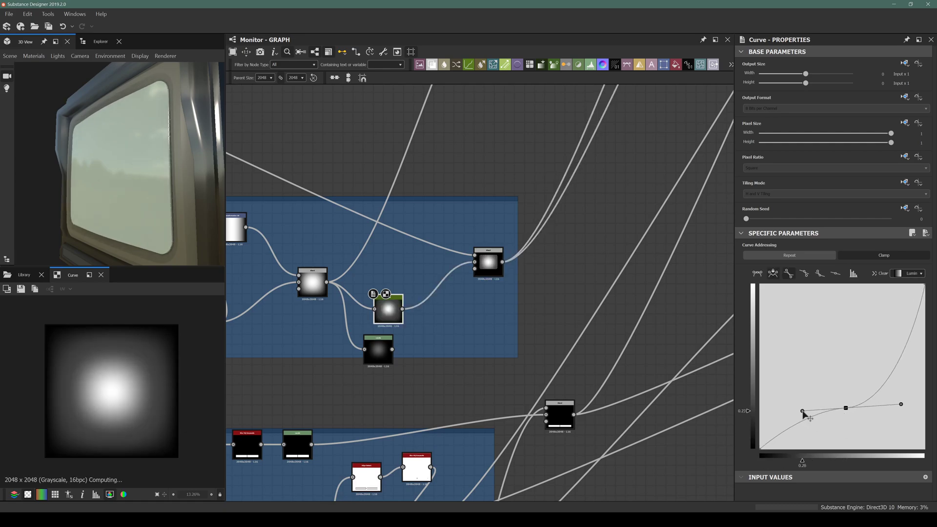
pyautogui.click(758, 275)
pyautogui.moveTo(829, 409); pyautogui.dragTo(809, 431)
pyautogui.moveTo(103, 197)
pyautogui.mouseDown()
pyautogui.moveTo(79, 197)
pyautogui.moveTo(89, 195)
pyautogui.mouseUp()
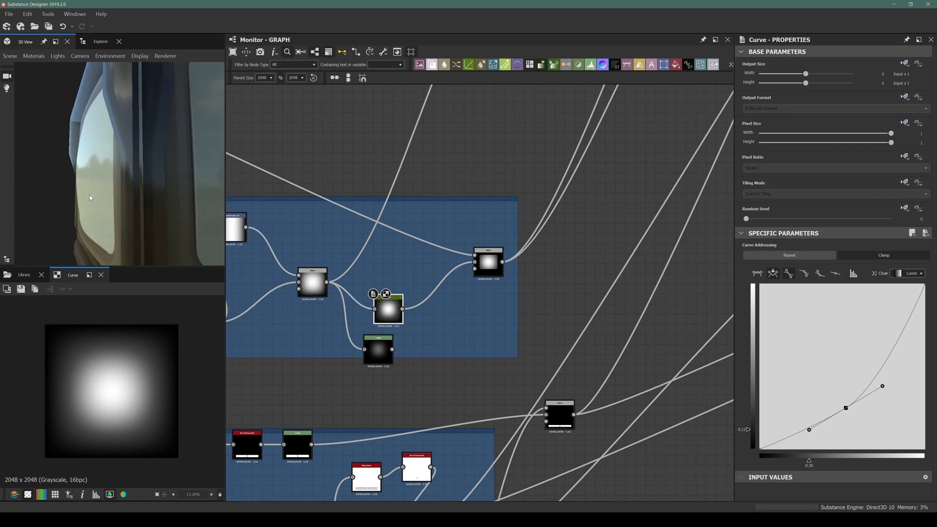
pyautogui.moveTo(845, 411); pyautogui.dragTo(835, 429)
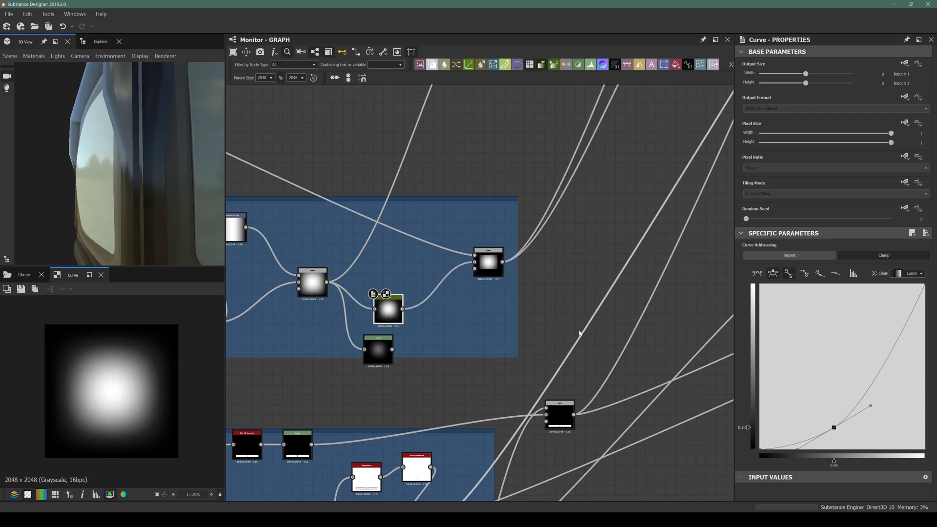
pyautogui.moveTo(86, 223); pyautogui.dragTo(125, 237)
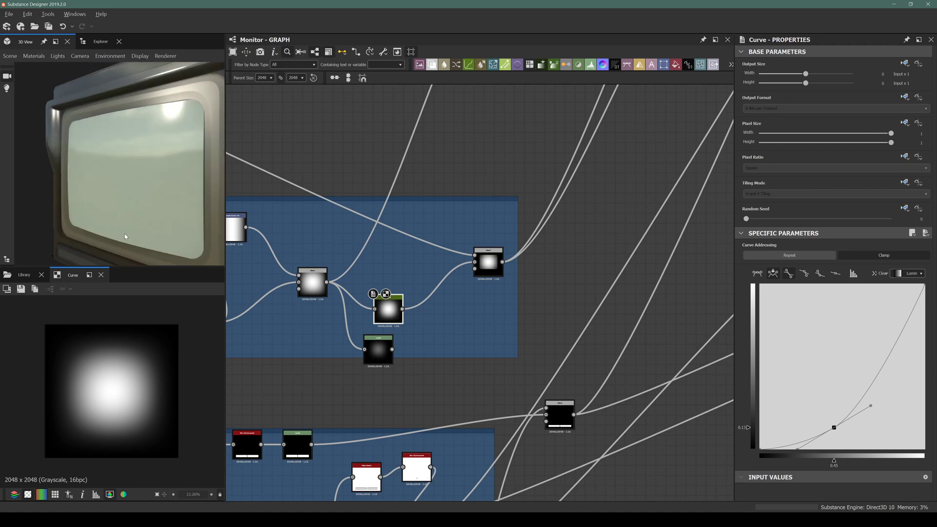
pyautogui.hotkey('ctrl', 's')
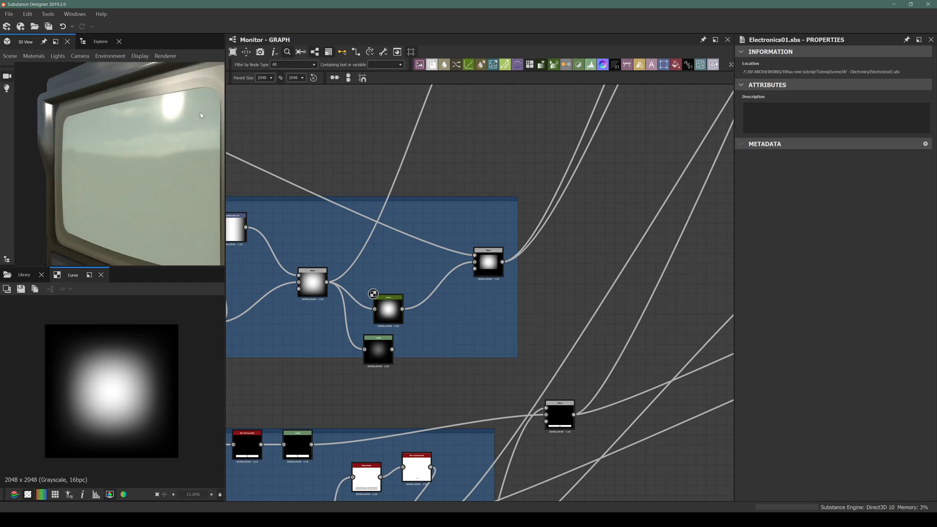
# Examine the screen's surface and border from several angles in 3D and preview the CRT screen group's final Blend
pyautogui.moveTo(180, 142); pyautogui.dragTo(93, 101)
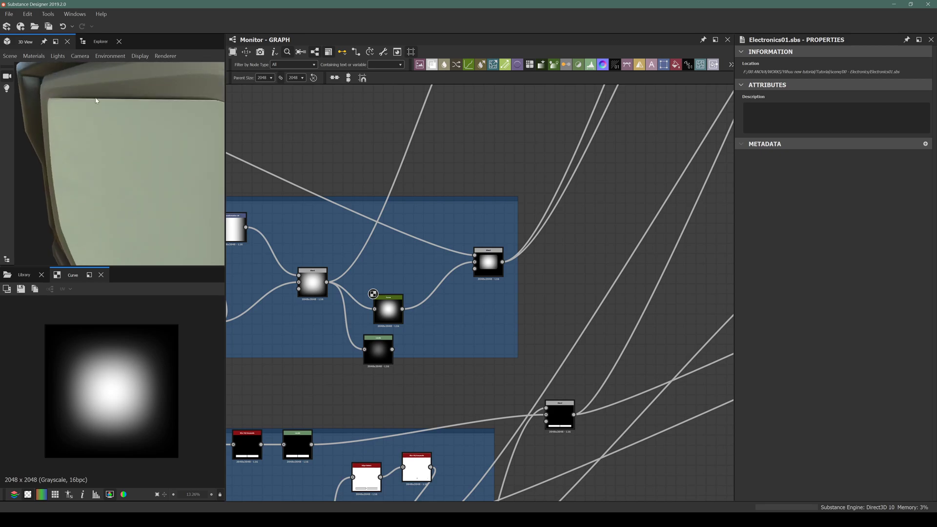
pyautogui.moveTo(98, 169); pyautogui.dragTo(101, 113)
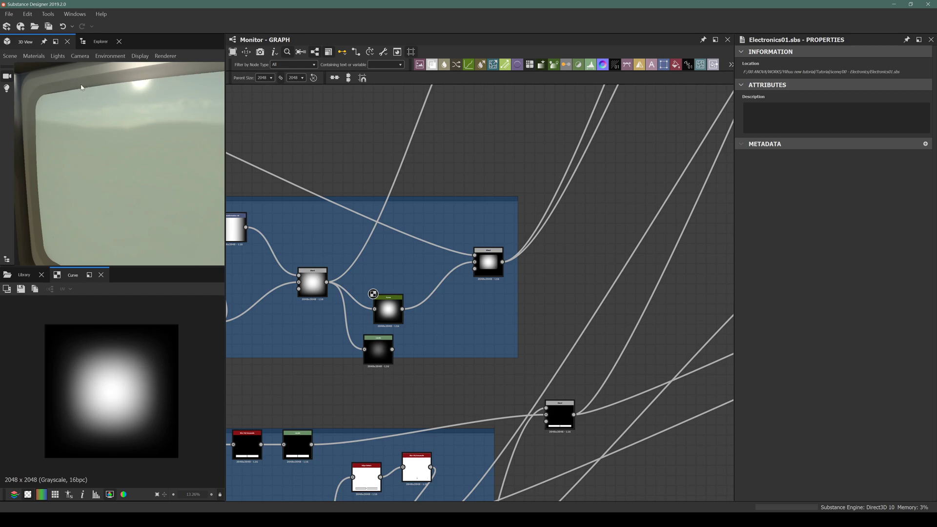
pyautogui.moveTo(165, 170); pyautogui.dragTo(135, 129)
pyautogui.scroll(3, 133, 130)
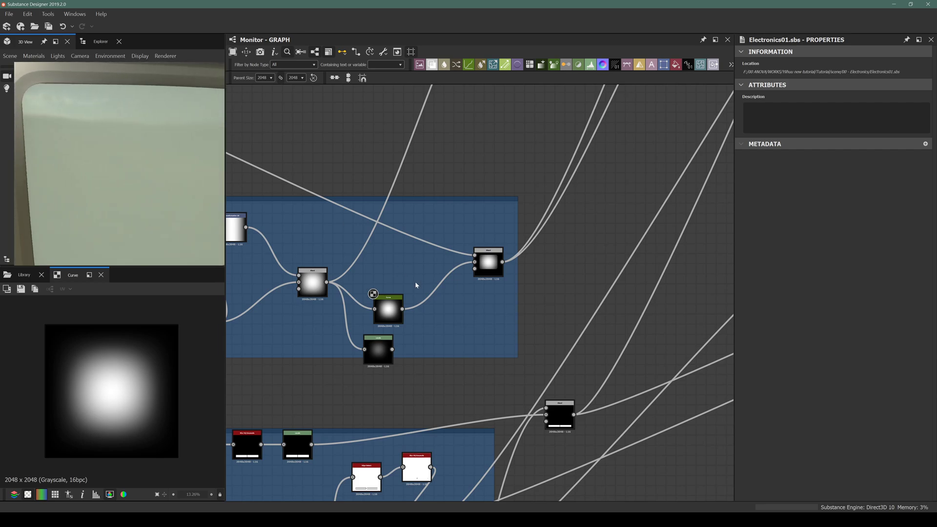
pyautogui.moveTo(462, 273); pyautogui.dragTo(416, 260, button='middle')
pyautogui.scroll(3, 451, 259)
pyautogui.click(452, 259)
pyautogui.scroll(-3, 42, 147)
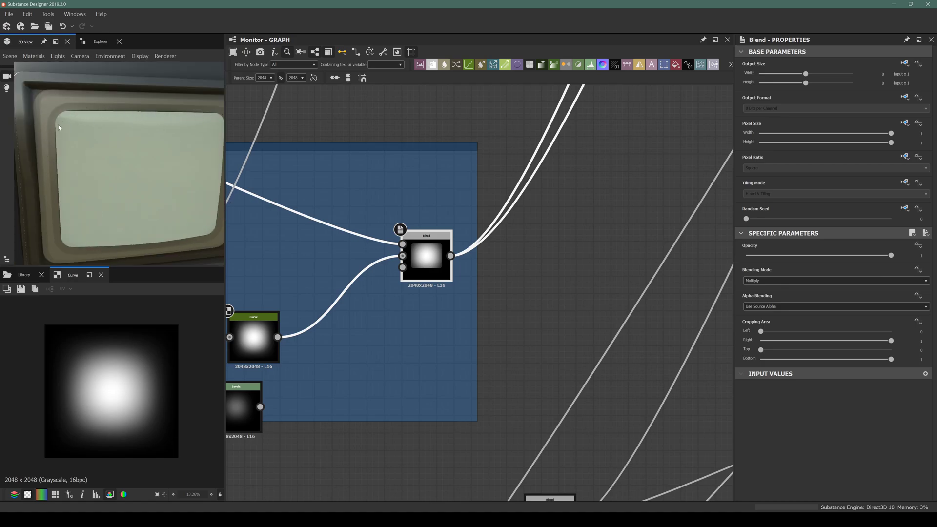
pyautogui.doubleClick(414, 264)
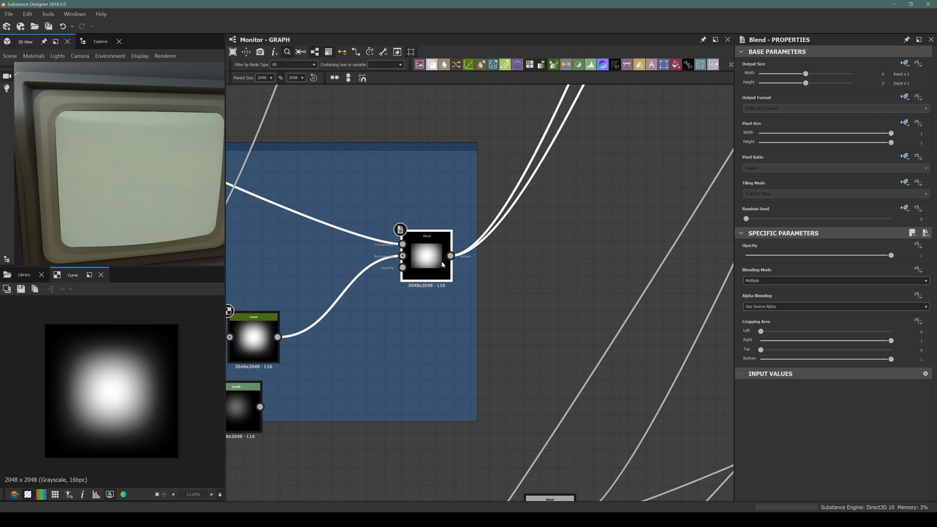
# Feed the CRT screen's final Blend into a new Levels node with the white input at minimum, placed below the Blend
pyautogui.scroll(4, 476, 249)
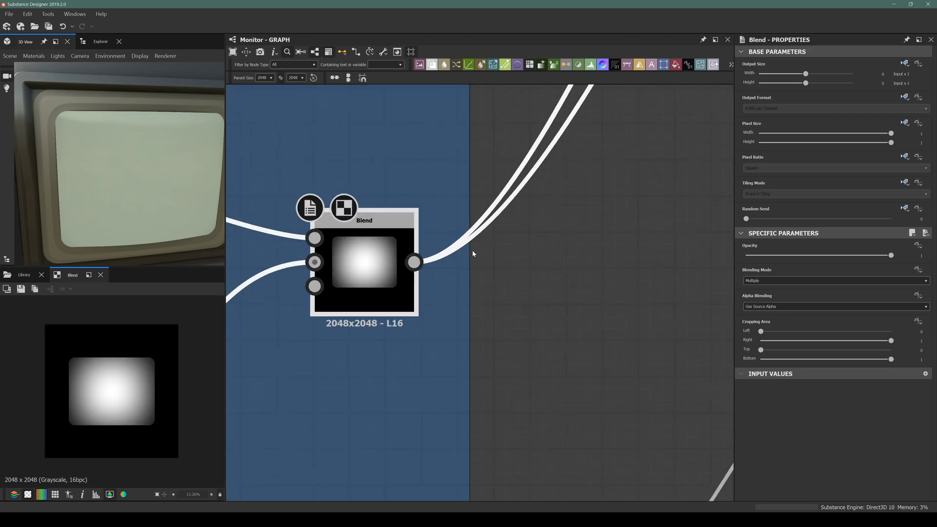
pyautogui.moveTo(390, 274); pyautogui.dragTo(327, 256, button='middle')
pyautogui.scroll(-1, 325, 261)
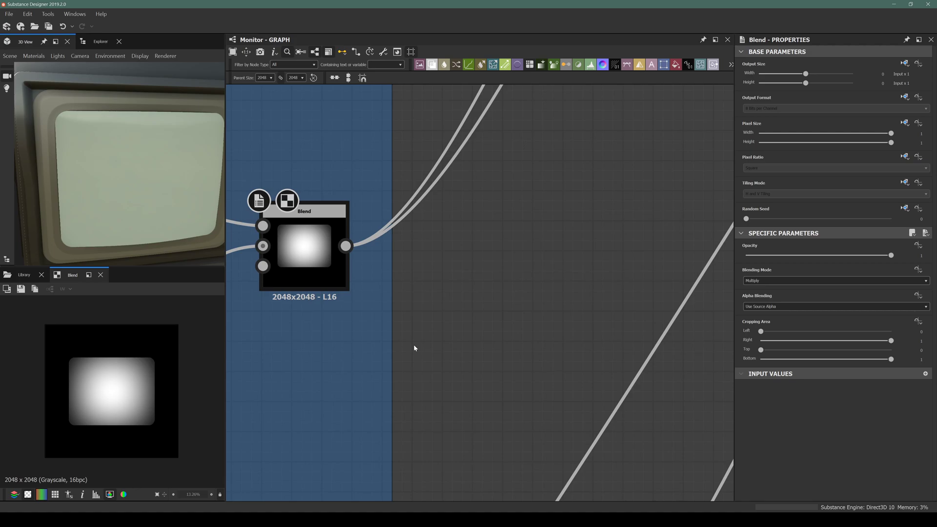
pyautogui.press('space')
pyautogui.write('level')
pyautogui.press('Return')
pyautogui.moveTo(345, 246); pyautogui.dragTo(386, 356)
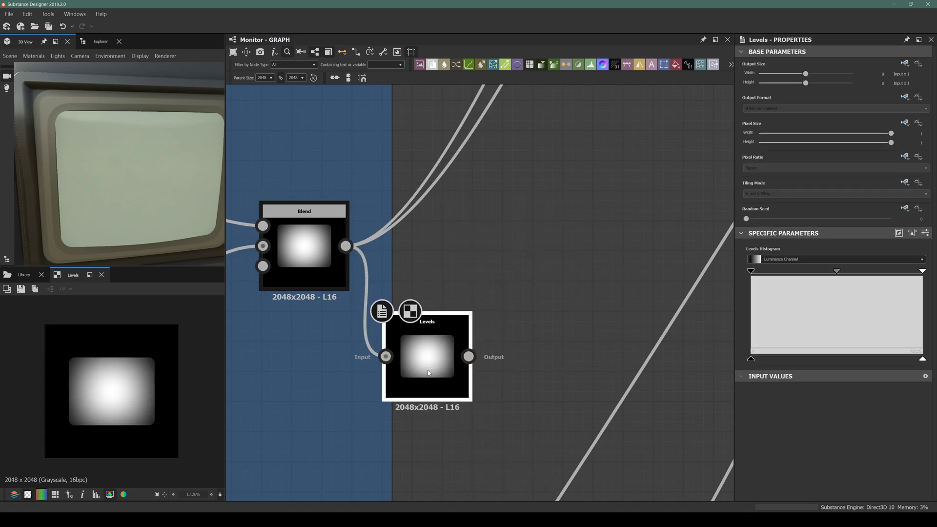
pyautogui.moveTo(922, 270); pyautogui.dragTo(751, 270)
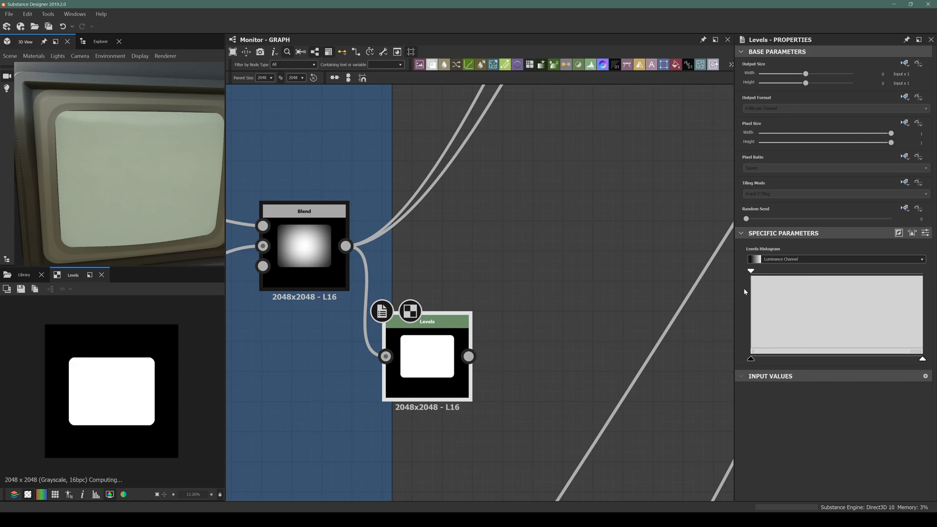
pyautogui.moveTo(429, 360); pyautogui.dragTo(339, 388)
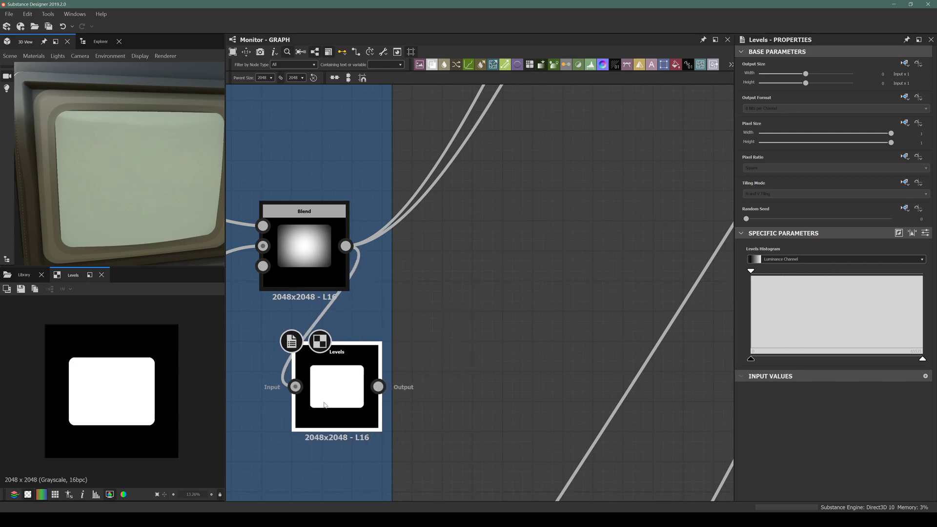
# Examine how the Screen Mask Extraction group is connected and go back to the CRT screen's white mask Levels node
pyautogui.scroll(-2, 338, 387)
pyautogui.scroll(2, 375, 357)
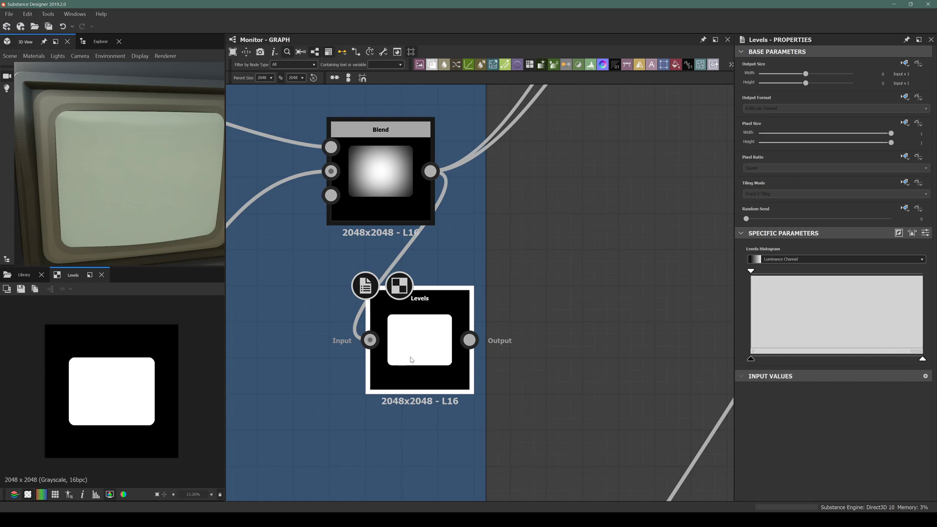
pyautogui.scroll(-5, 465, 323)
pyautogui.moveTo(485, 318); pyautogui.dragTo(257, 434, button='middle')
pyautogui.scroll(2, 476, 180)
pyautogui.moveTo(476, 180); pyautogui.dragTo(436, 252, button='middle')
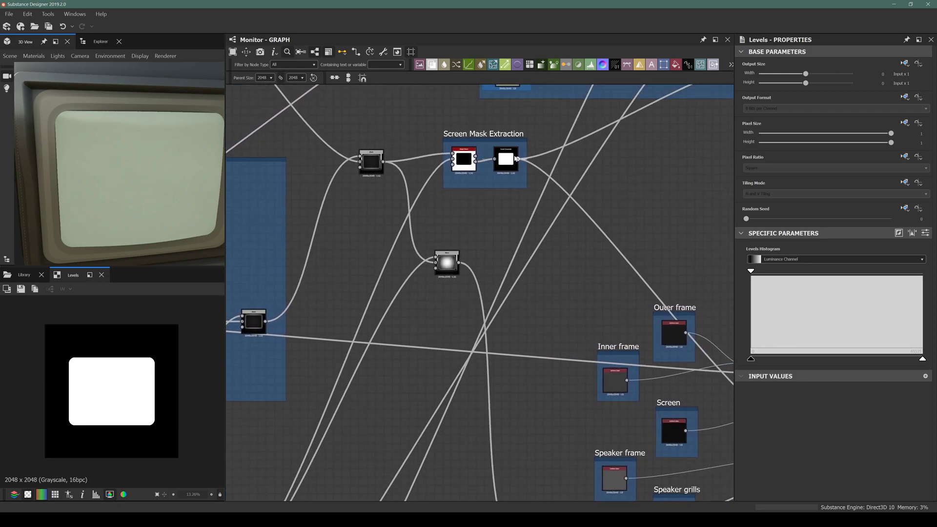
pyautogui.moveTo(360, 245); pyautogui.dragTo(516, 117, button='middle')
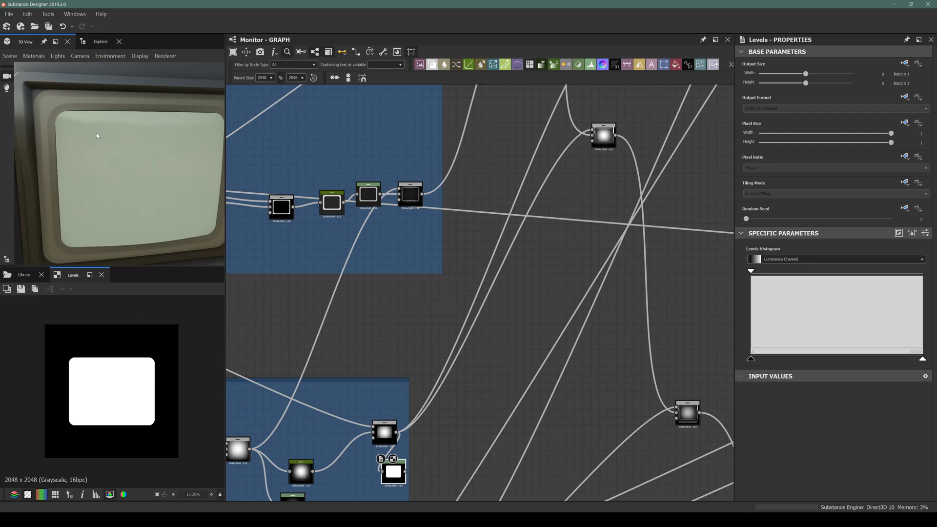
pyautogui.scroll(5, 365, 306)
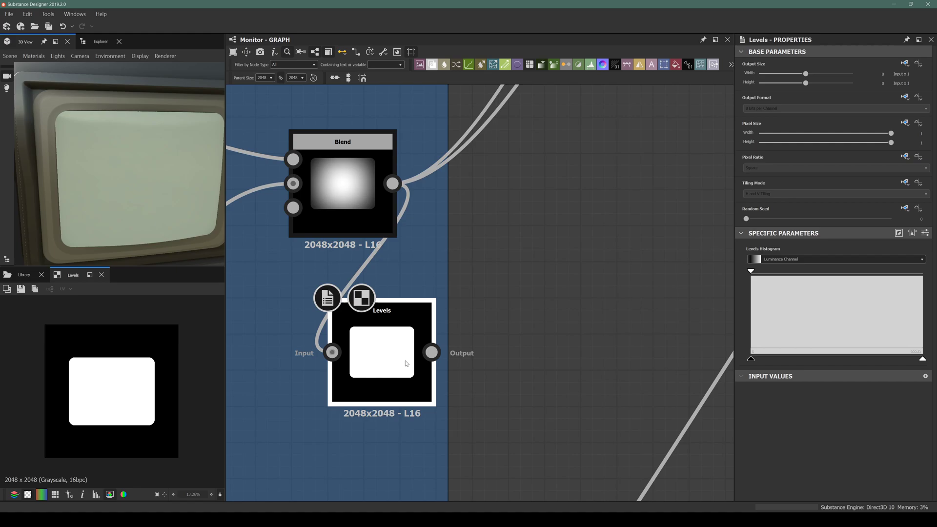
# Add an Edge Detect node after the mask Levels, with Edge Width about 4.8 and Invert set to True
pyautogui.press('space')
pyautogui.write('edge')
pyautogui.press('Return')
pyautogui.moveTo(754, 462); pyautogui.dragTo(782, 462)
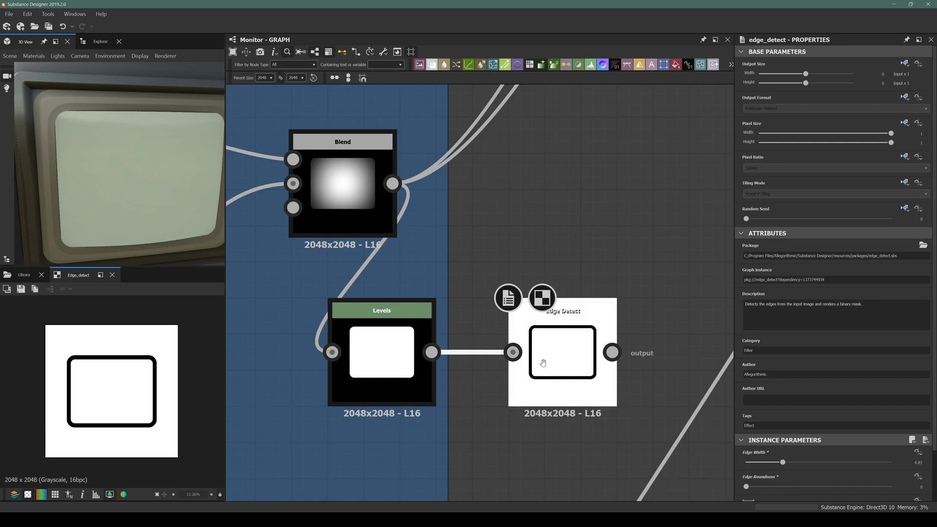
pyautogui.moveTo(545, 366); pyautogui.dragTo(412, 353, button='middle')
pyautogui.scroll(-2, 809, 458)
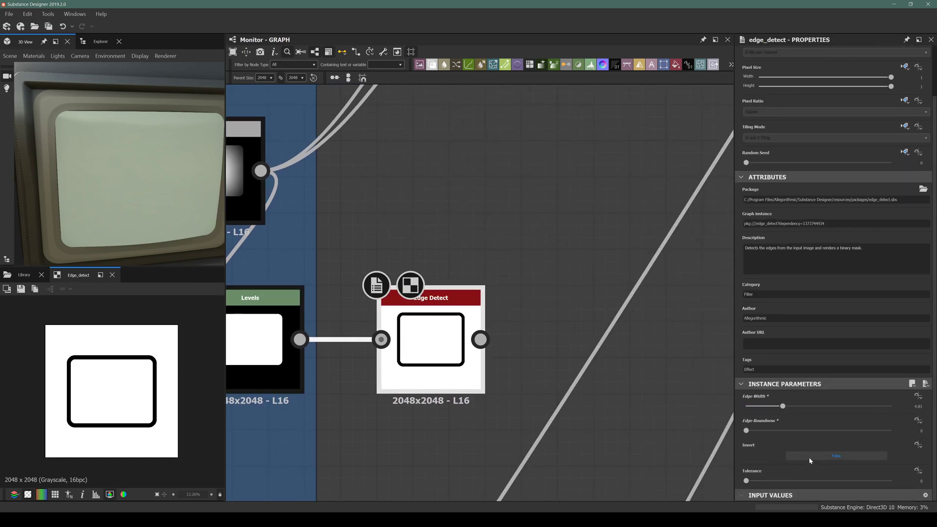
pyautogui.click(839, 456)
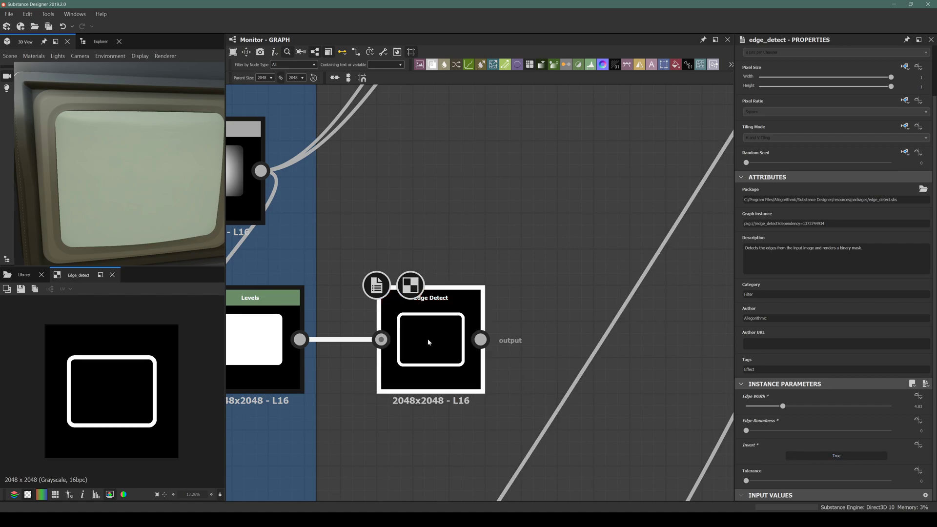
# Add a Blur HQ Grayscale node after the Edge Detect, with Quality 1 and Intensity about 5.96
pyautogui.scroll(4, 125, 362)
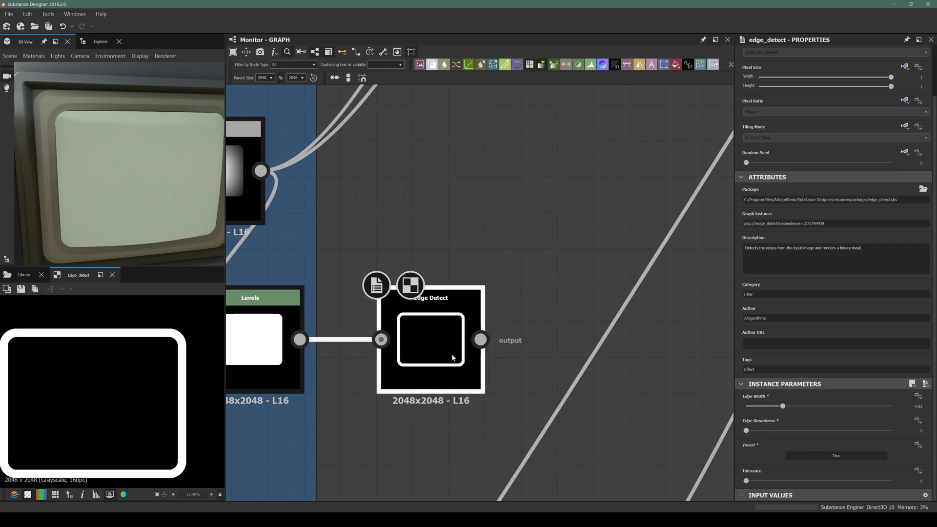
pyautogui.moveTo(410, 364); pyautogui.dragTo(378, 374, button='middle')
pyautogui.press('space')
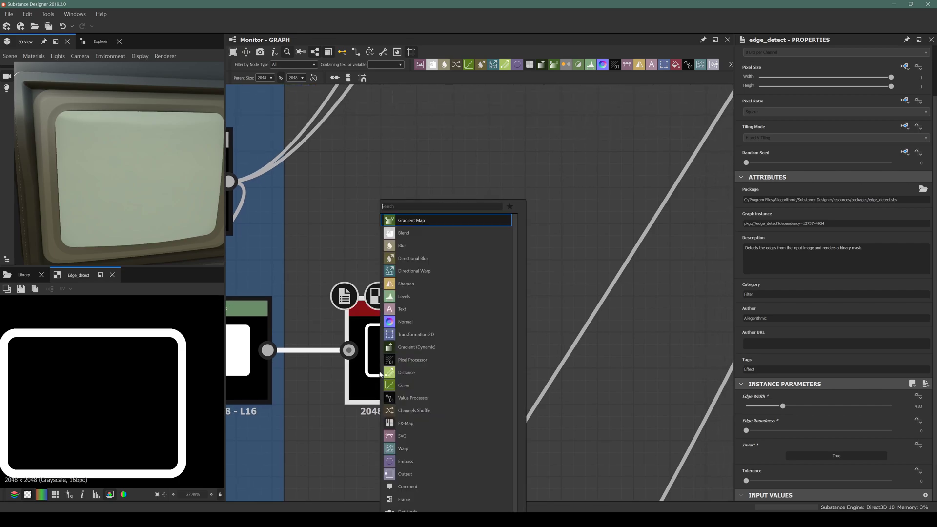
pyautogui.write('blu')
pyautogui.press('Down')
pyautogui.press('Down')
pyautogui.press('Down')
pyautogui.press('Up')
pyautogui.press('Up')
pyautogui.press('Return')
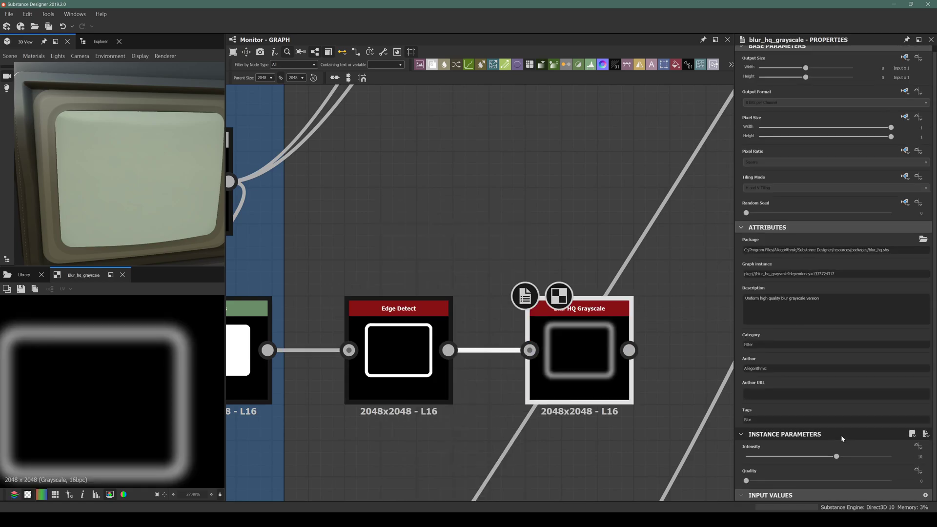
pyautogui.moveTo(764, 479); pyautogui.dragTo(872, 481)
pyautogui.moveTo(792, 456)
pyautogui.mouseDown()
pyautogui.moveTo(784, 452)
pyautogui.moveTo(799, 456)
pyautogui.mouseUp()
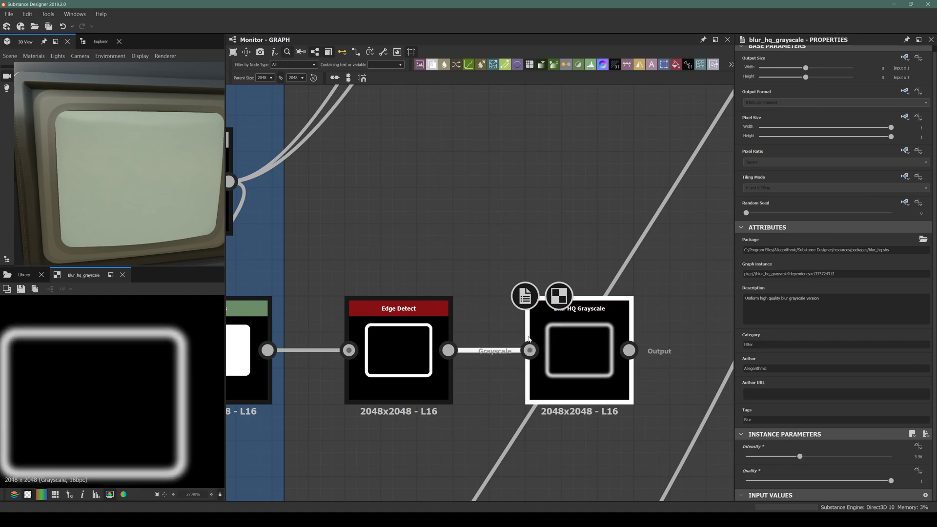
# Add a Blend node after the CRT screen's final Blend, with the blurred edge mask as foreground and Blending Mode set to Subtract
pyautogui.scroll(-3, 558, 377)
pyautogui.moveTo(558, 377); pyautogui.dragTo(532, 276)
pyautogui.moveTo(310, 253); pyautogui.dragTo(303, 302, button='middle')
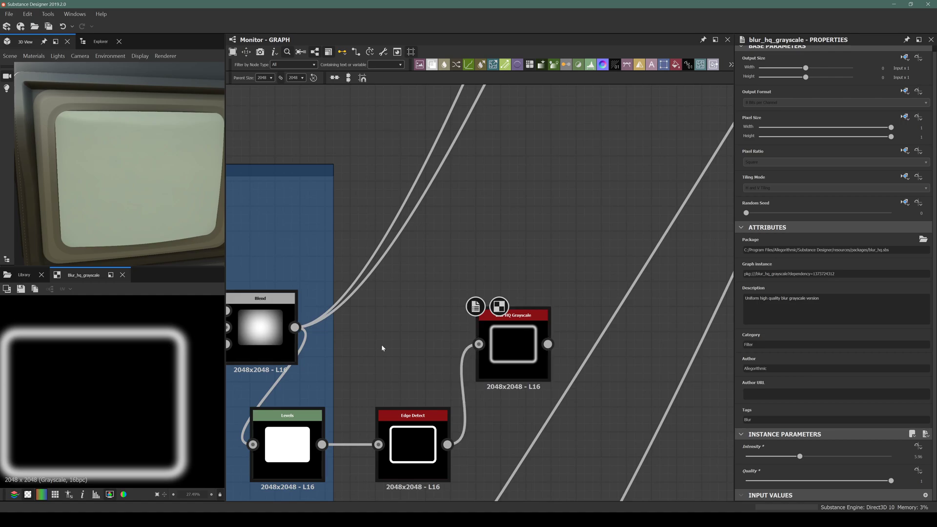
pyautogui.press('space')
pyautogui.write('blen')
pyautogui.press('Return')
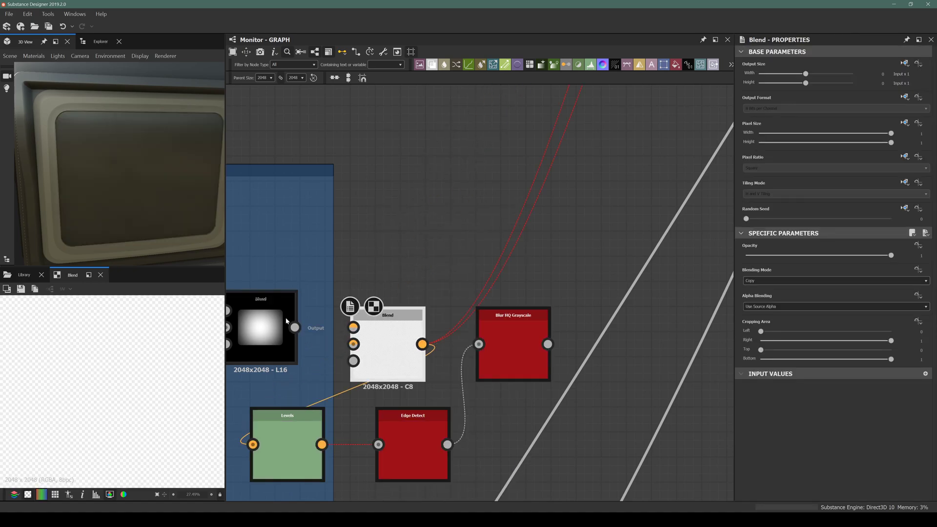
pyautogui.moveTo(295, 328); pyautogui.dragTo(344, 347)
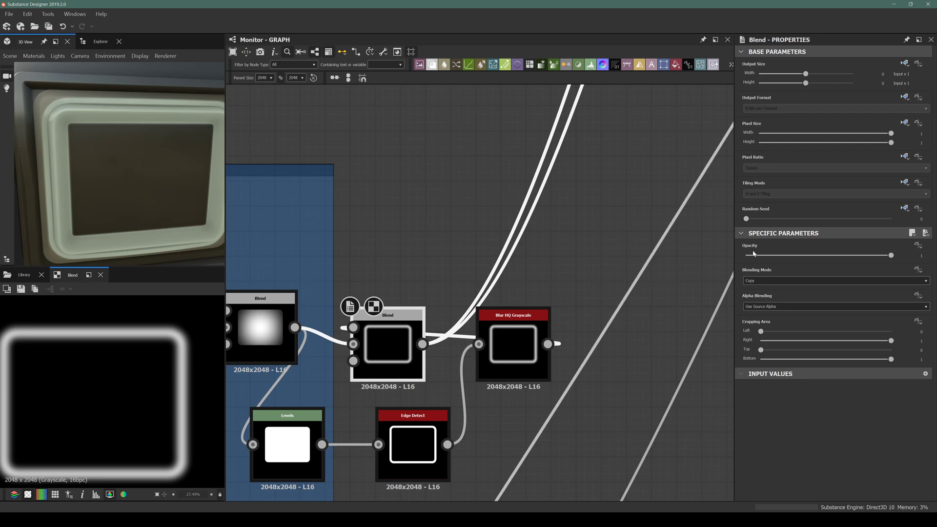
pyautogui.click(779, 279)
pyautogui.click(760, 296)
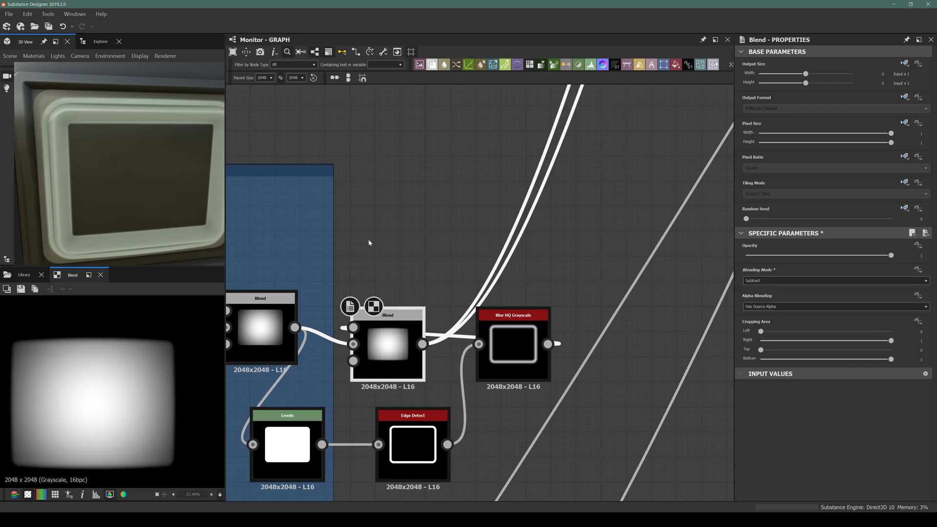
# Inspect the screen border in 3D and move the Subtract Blend and Blur HQ Grayscale nodes apart
pyautogui.moveTo(118, 178); pyautogui.dragTo(16, 128)
pyautogui.scroll(4, 121, 139)
pyautogui.moveTo(101, 154)
pyautogui.mouseDown()
pyautogui.moveTo(120, 154)
pyautogui.moveTo(105, 161)
pyautogui.mouseUp()
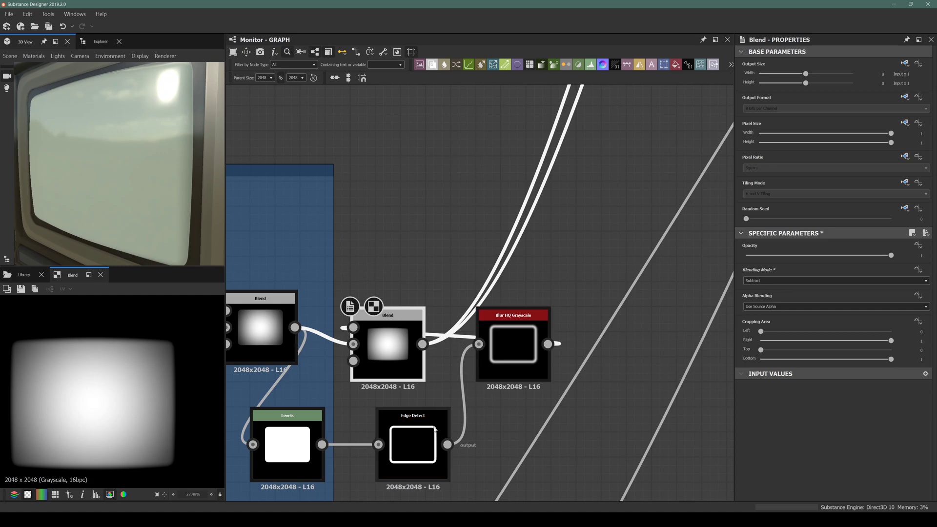
pyautogui.moveTo(181, 170)
pyautogui.mouseDown()
pyautogui.moveTo(154, 160)
pyautogui.moveTo(178, 175)
pyautogui.mouseUp()
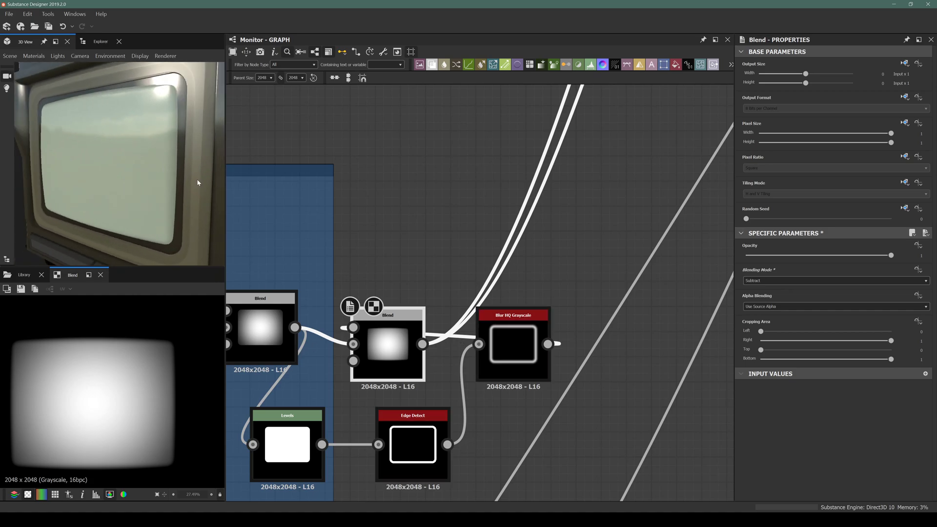
pyautogui.moveTo(525, 353); pyautogui.dragTo(482, 357, button='middle')
pyautogui.moveTo(376, 335); pyautogui.dragTo(501, 187)
pyautogui.moveTo(475, 356); pyautogui.dragTo(438, 368)
# Examine where the Subtract Blend's output leads, including the Screen Mask Extraction group and the height Blend below it
pyautogui.moveTo(101, 170); pyautogui.dragTo(111, 198)
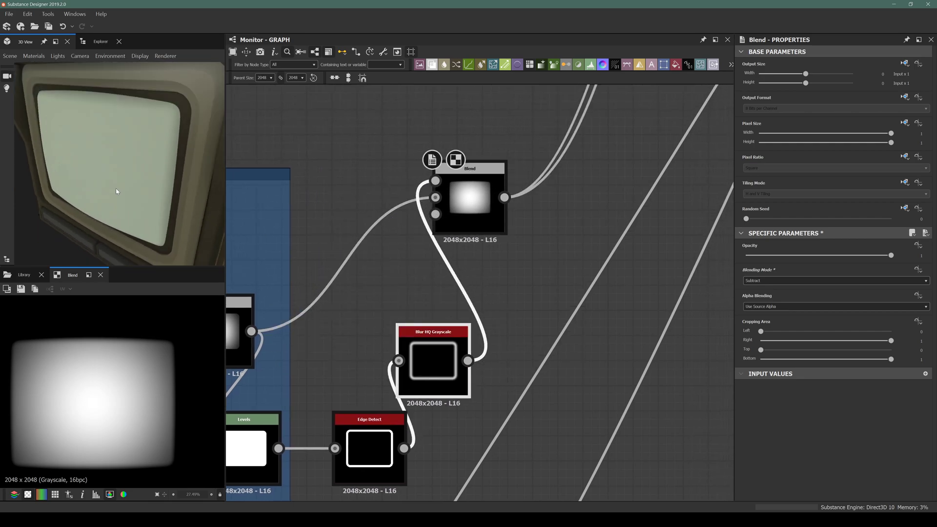
pyautogui.moveTo(196, 174); pyautogui.dragTo(209, 172)
pyautogui.scroll(-10, 410, 329)
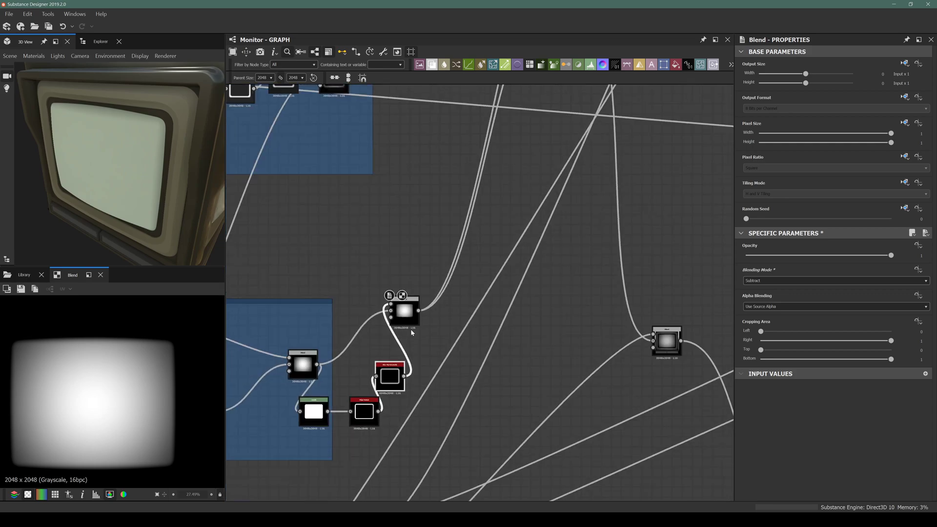
pyautogui.moveTo(404, 312); pyautogui.dragTo(349, 339, button='middle')
pyautogui.scroll(8, 429, 205)
pyautogui.moveTo(394, 281); pyautogui.dragTo(376, 183, button='middle')
pyautogui.moveTo(371, 228); pyautogui.dragTo(342, 129, button='middle')
pyautogui.scroll(-7, 368, 195)
pyautogui.moveTo(340, 240); pyautogui.dragTo(323, 311, button='middle')
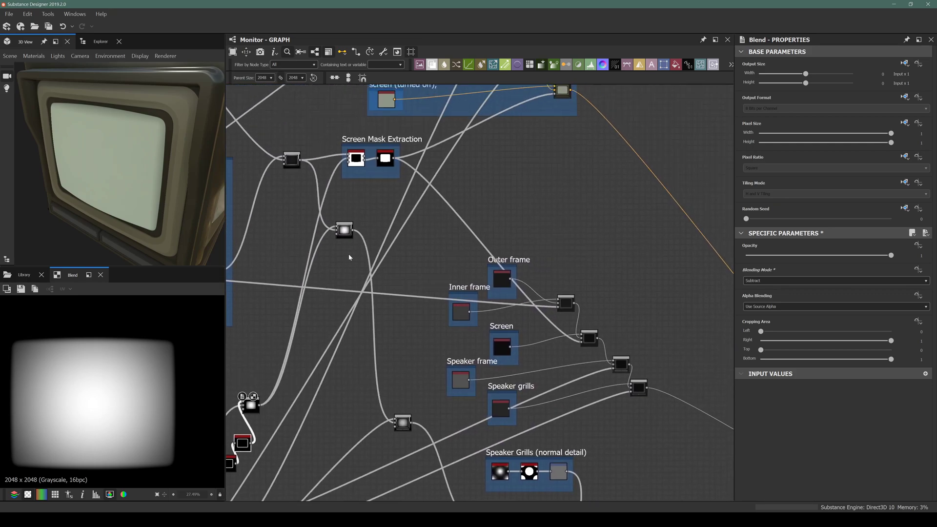
pyautogui.scroll(12, 370, 186)
pyautogui.scroll(-8, 424, 156)
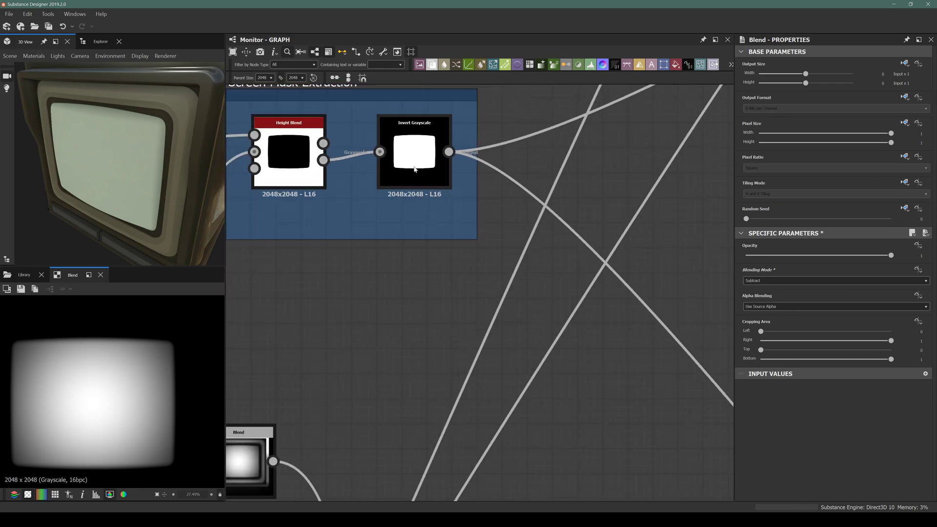
pyautogui.moveTo(445, 288); pyautogui.dragTo(369, 225, button='middle')
pyautogui.moveTo(405, 322); pyautogui.dragTo(483, 305, button='middle')
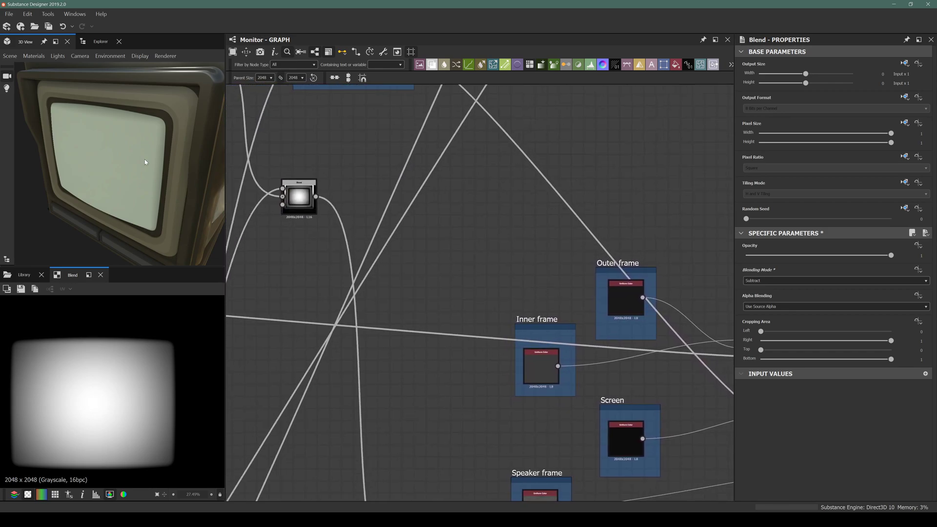
# Examine the CRT screen's border and reflections up close in 3D and return to the edge mask nodes in the graph
pyautogui.scroll(3, 117, 155)
pyautogui.moveTo(116, 154); pyautogui.dragTo(116, 135)
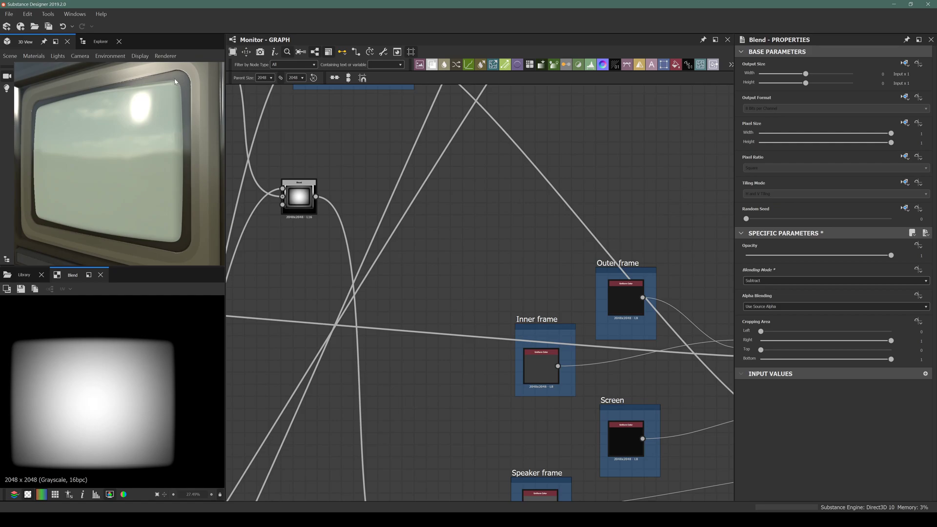
pyautogui.moveTo(137, 213); pyautogui.dragTo(122, 214)
pyautogui.scroll(2, 122, 214)
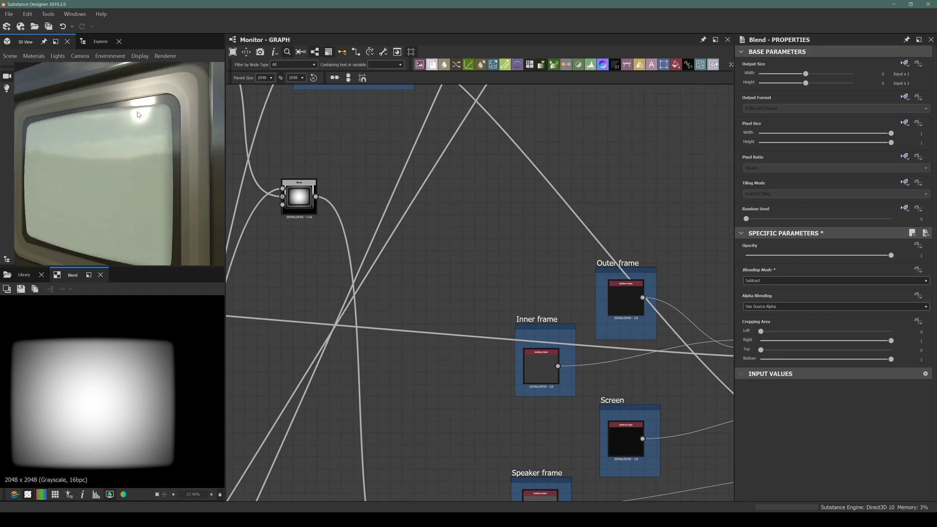
pyautogui.moveTo(346, 253); pyautogui.dragTo(441, 200, button='middle')
pyautogui.scroll(-4, 468, 228)
pyautogui.moveTo(349, 308); pyautogui.dragTo(428, 211, button='middle')
pyautogui.scroll(4, 402, 322)
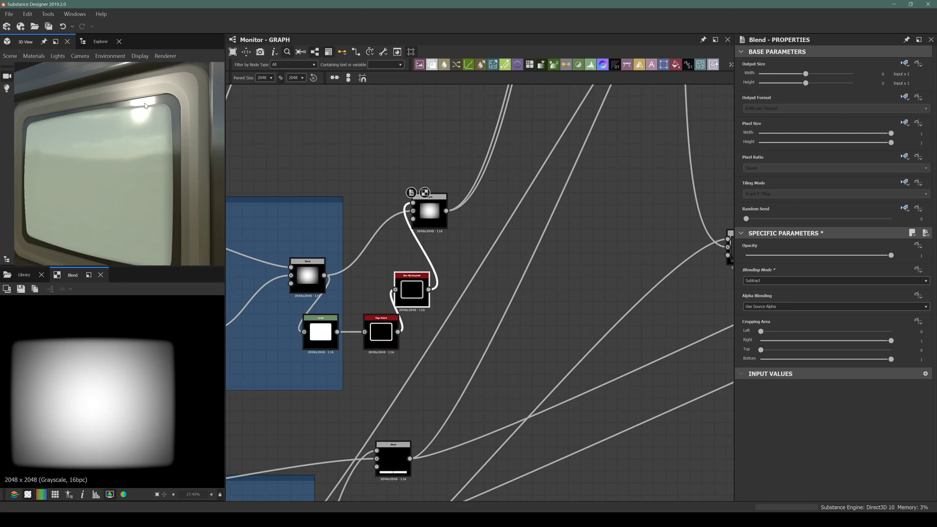
pyautogui.moveTo(122, 103); pyautogui.dragTo(145, 92)
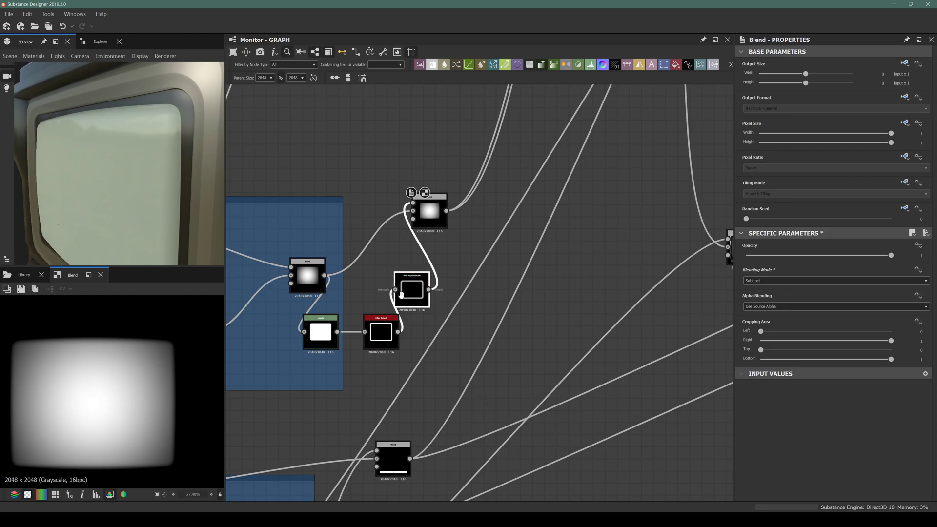
# Try an Edge Width of about 1.96 on the screen mask's Edge Detect node
pyautogui.moveTo(400, 300); pyautogui.dragTo(415, 256, button='middle')
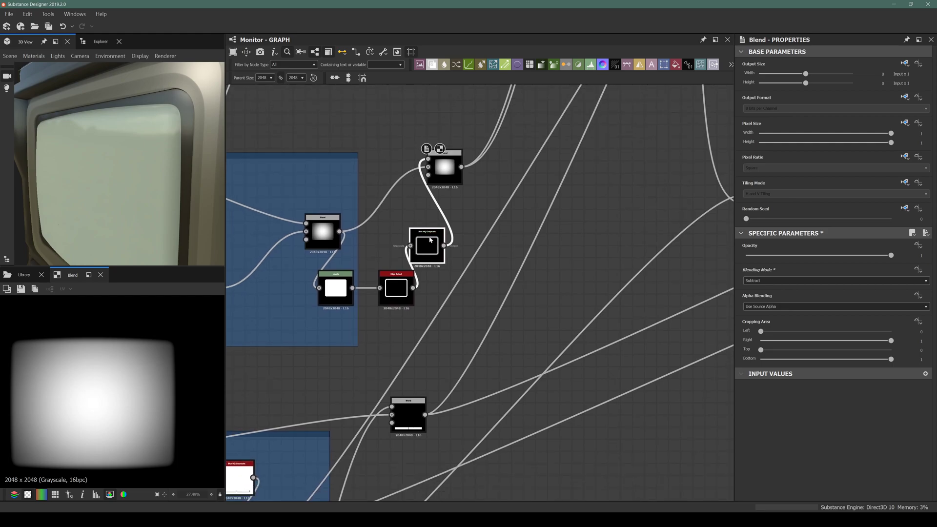
pyautogui.click(430, 240)
pyautogui.click(400, 281)
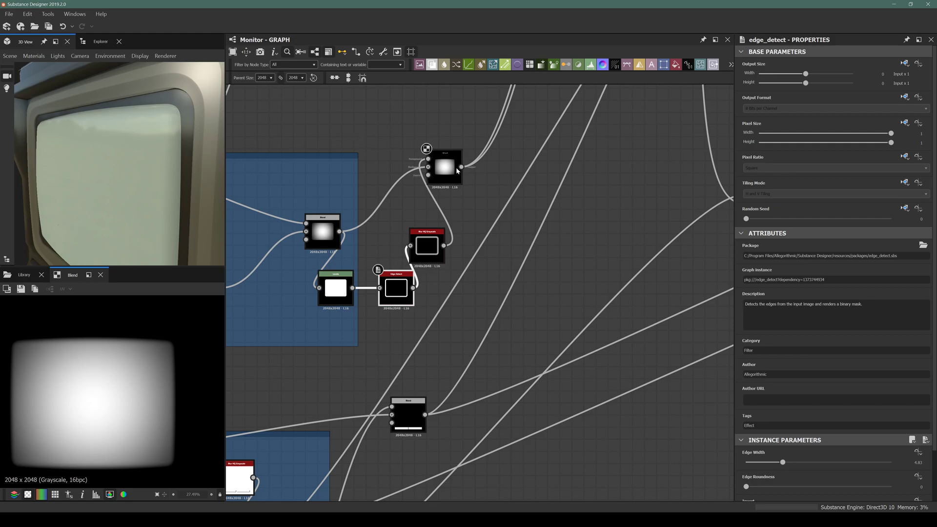
pyautogui.click(436, 169)
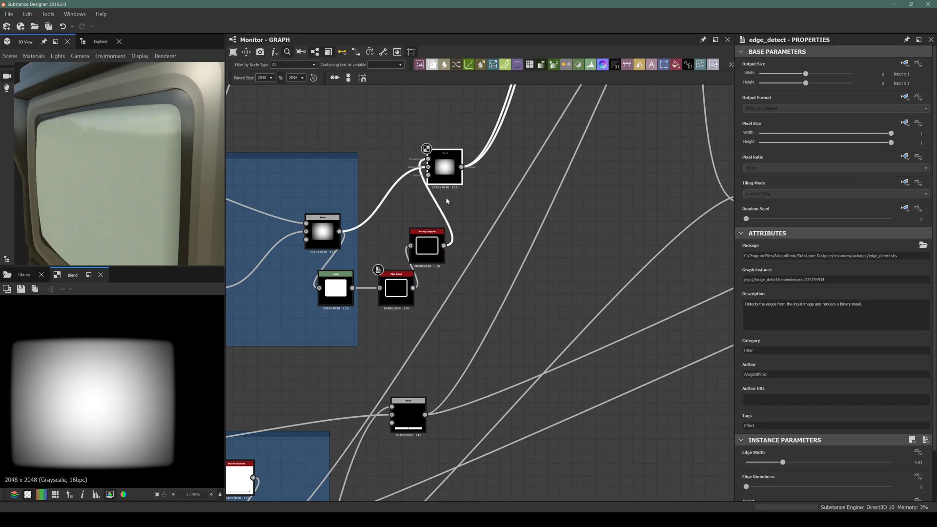
pyautogui.click(426, 242)
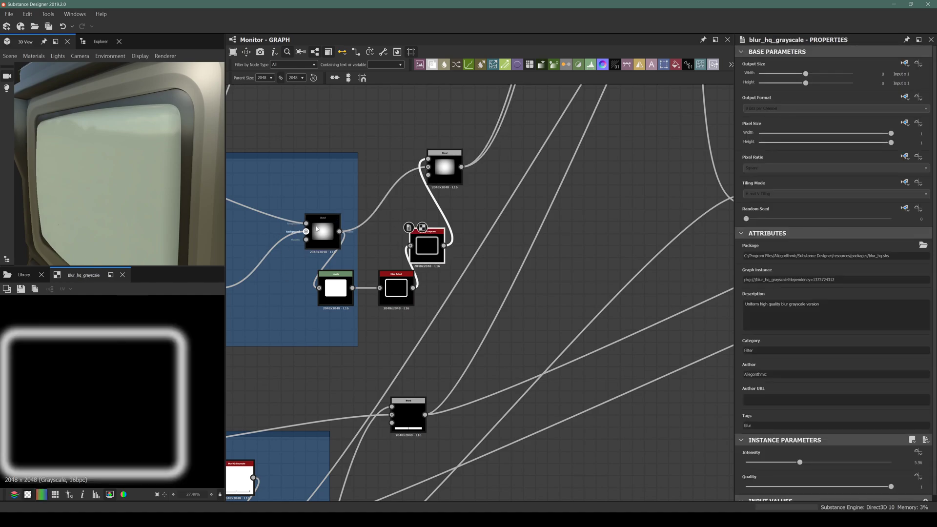
pyautogui.click(409, 286)
pyautogui.click(756, 462)
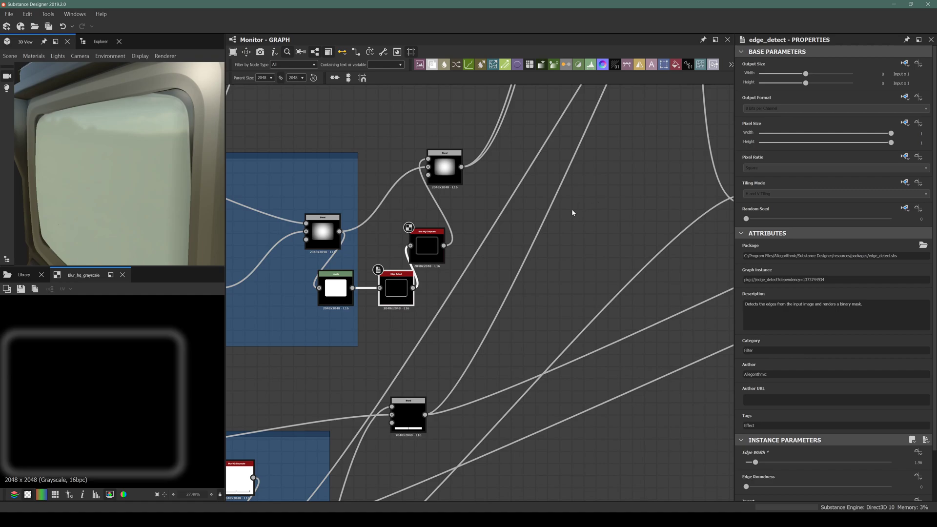
# Try an Opacity of about 0.31 on the Subtract Blend and inspect the screen's edge in 3D
pyautogui.click(453, 179)
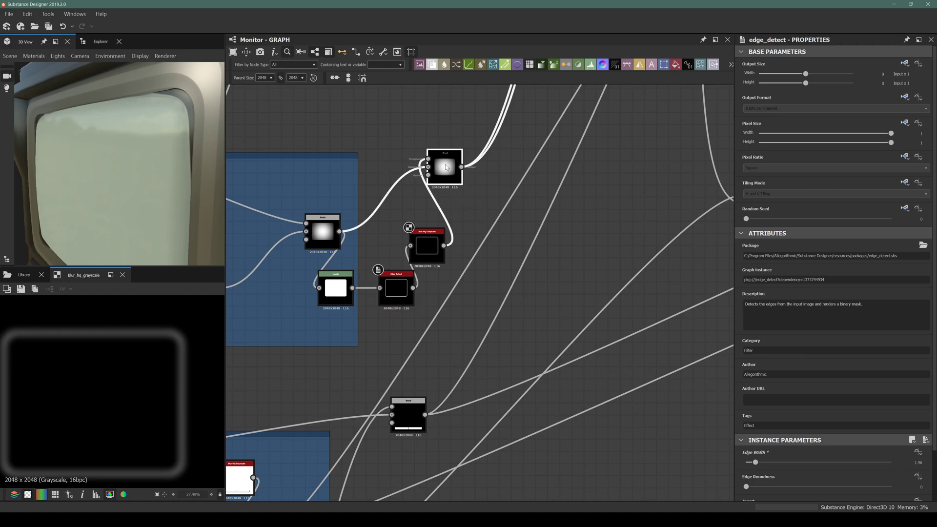
pyautogui.moveTo(781, 255); pyautogui.dragTo(796, 250)
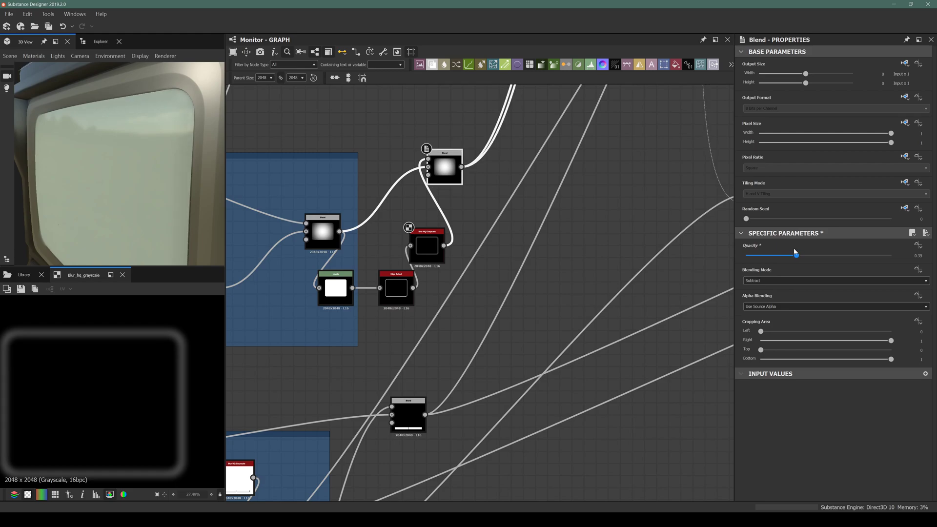
pyautogui.moveTo(53, 136); pyautogui.dragTo(105, 132)
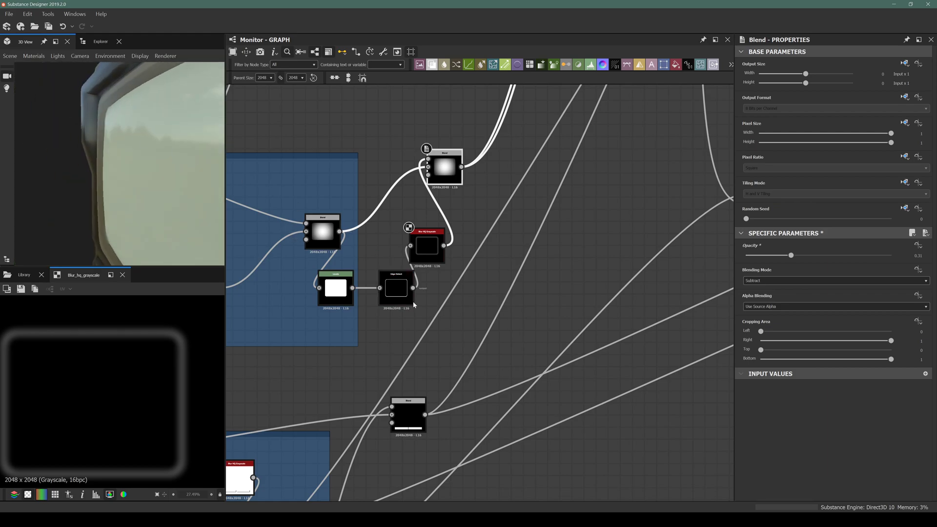
pyautogui.scroll(3, 419, 246)
# Set the Edge Detect node's Edge Width to about 6.1, checking the screen border in 3D
pyautogui.click(287, 311)
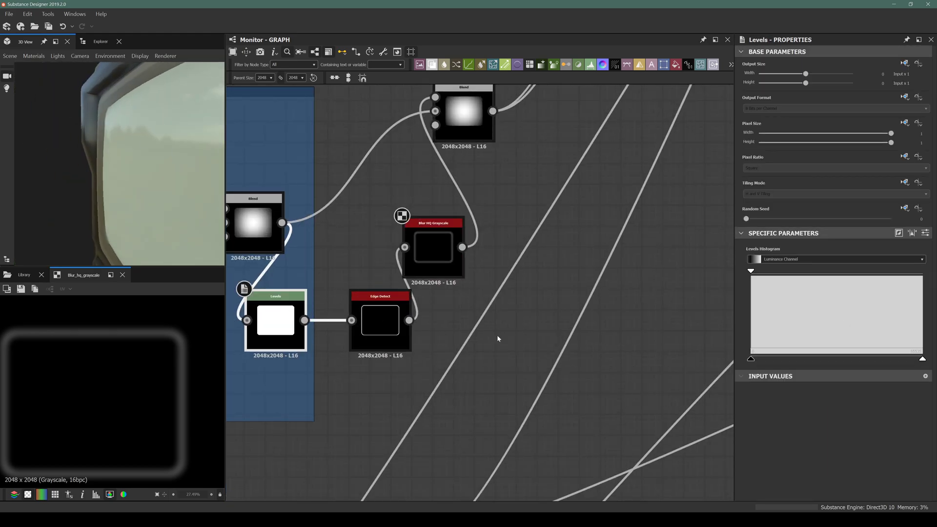
pyautogui.click(387, 318)
pyautogui.moveTo(755, 462); pyautogui.dragTo(801, 462)
pyautogui.moveTo(195, 244); pyautogui.dragTo(147, 191)
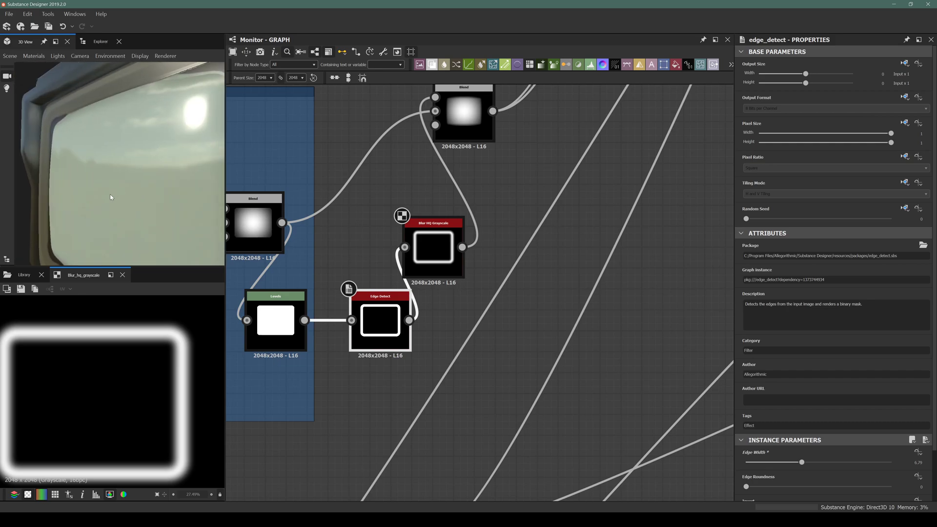
pyautogui.moveTo(803, 461); pyautogui.dragTo(787, 444)
# Set the Subtract Blend's Opacity to 1 and inspect the screen's side in 3D
pyautogui.click(461, 125)
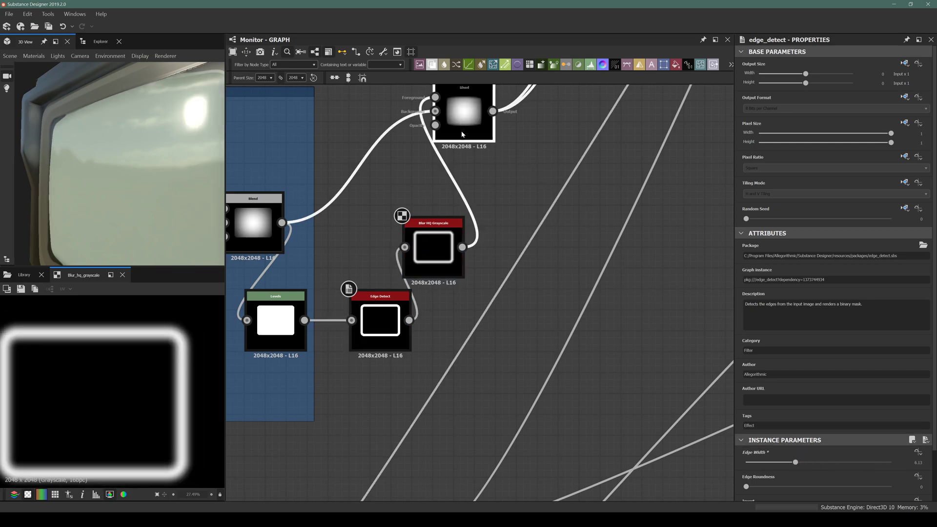
pyautogui.moveTo(797, 257); pyautogui.dragTo(897, 256)
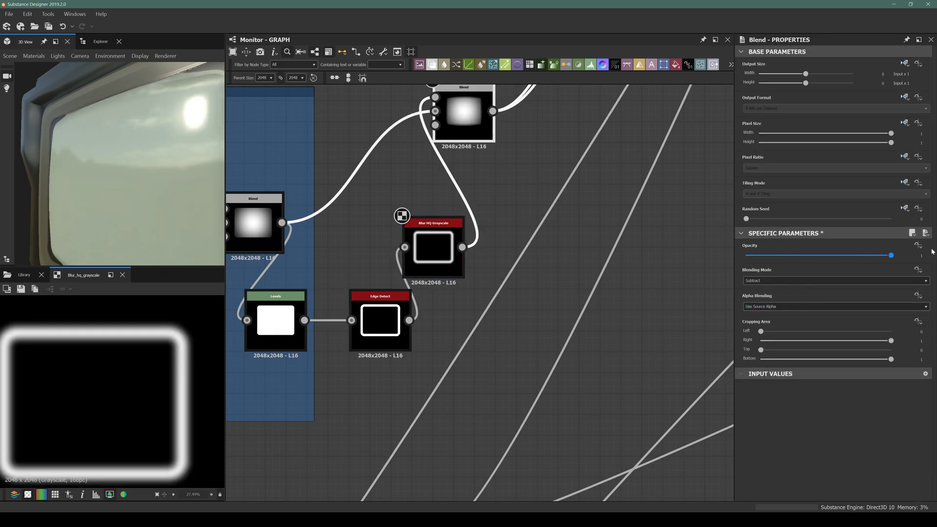
pyautogui.moveTo(125, 176); pyautogui.dragTo(348, 227)
pyautogui.moveTo(348, 241); pyautogui.dragTo(376, 252, button='middle')
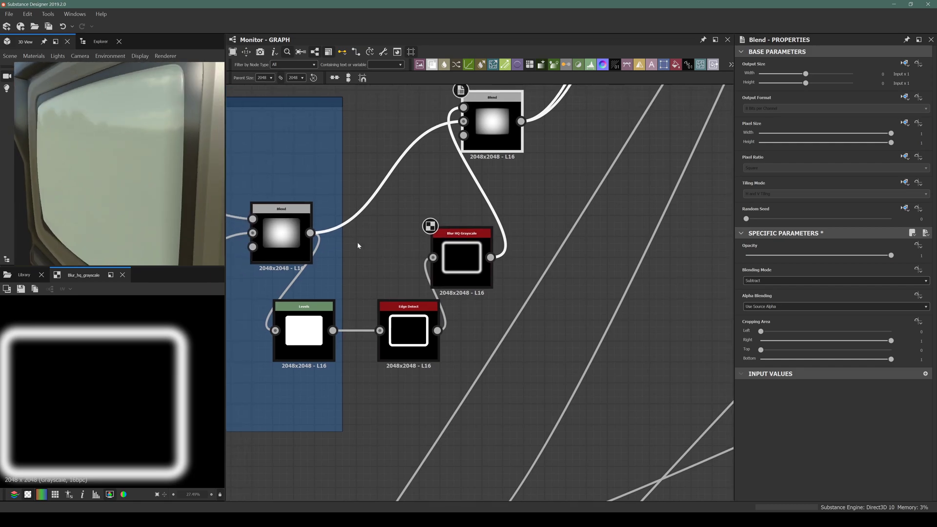
# Move the mask Levels and Edge Detect nodes lower and farther apart to make room between them
pyautogui.click(416, 330)
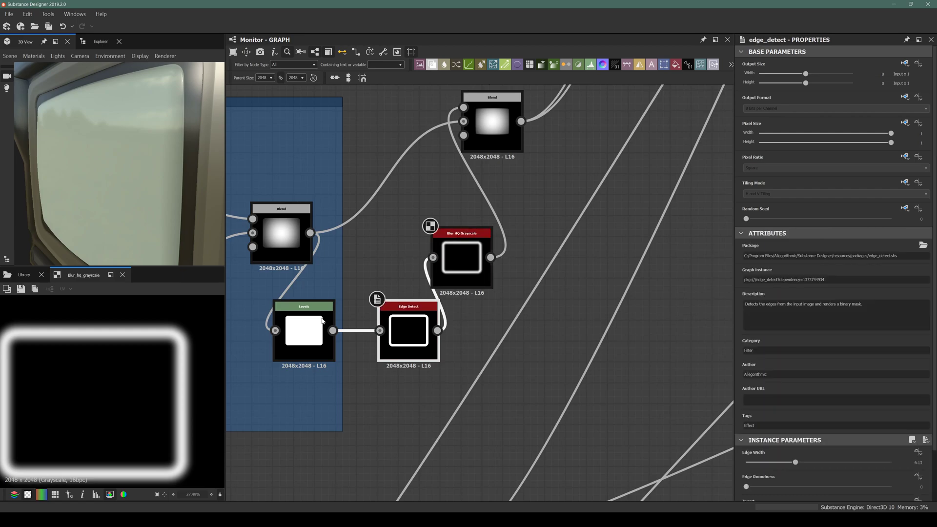
pyautogui.click(293, 307)
pyautogui.moveTo(275, 296); pyautogui.dragTo(352, 292, button='middle')
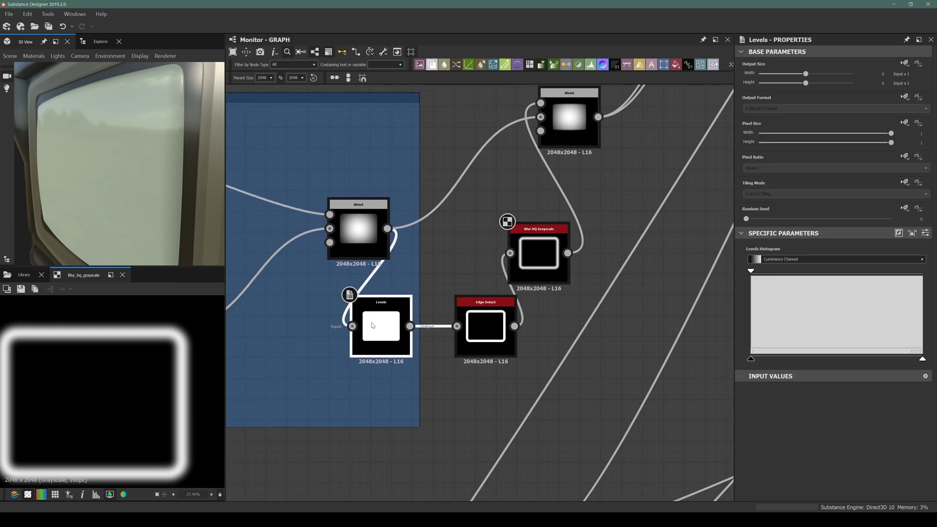
pyautogui.moveTo(374, 317); pyautogui.dragTo(310, 348)
pyautogui.moveTo(487, 331); pyautogui.dragTo(477, 357)
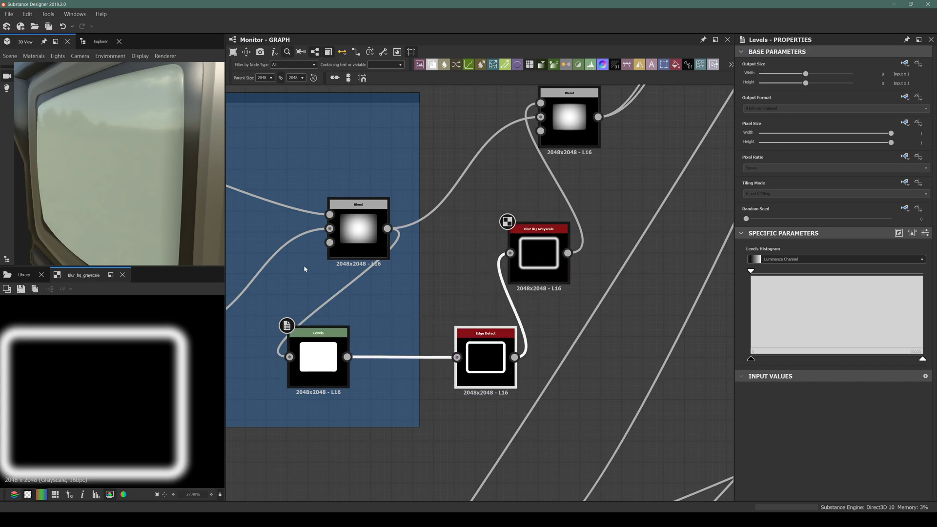
# Add a second Edge Detect node to the output of the mask Levels node
pyautogui.moveTo(82, 154); pyautogui.dragTo(183, 106)
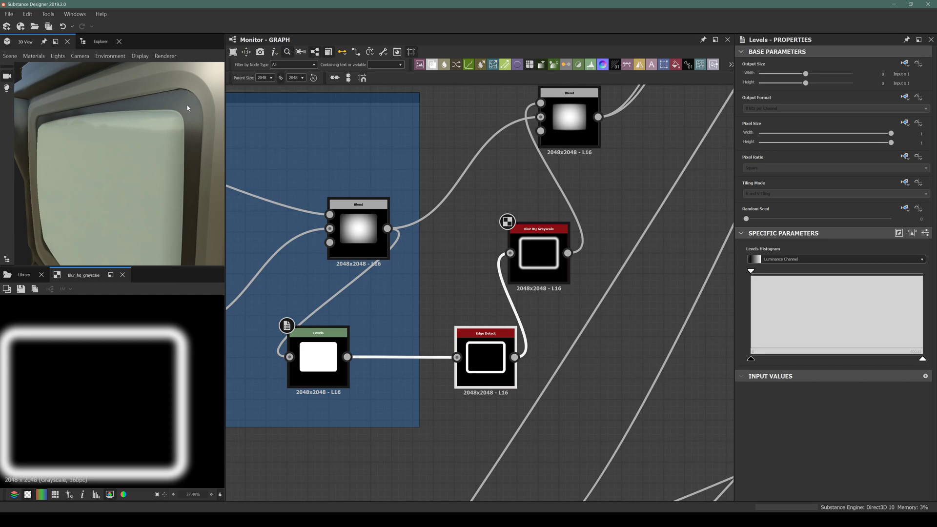
pyautogui.click(308, 357)
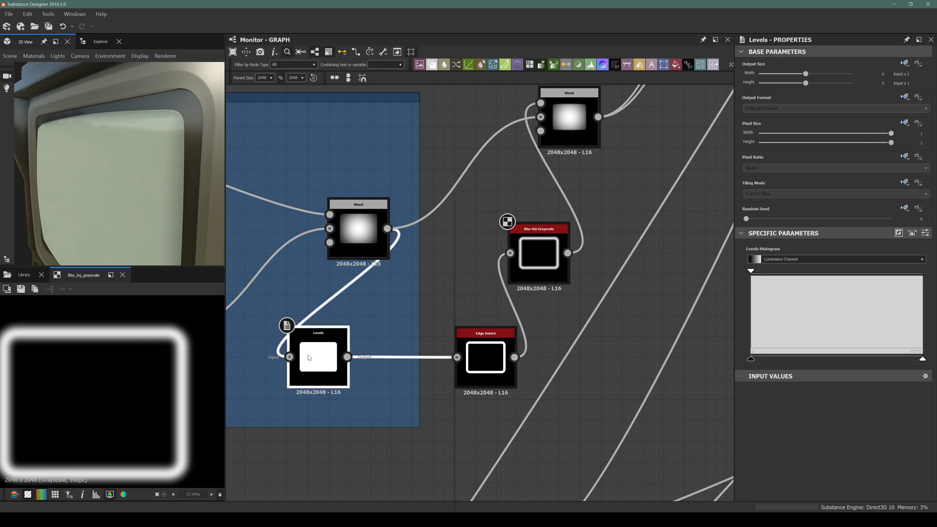
pyautogui.press('space')
pyautogui.write('off')
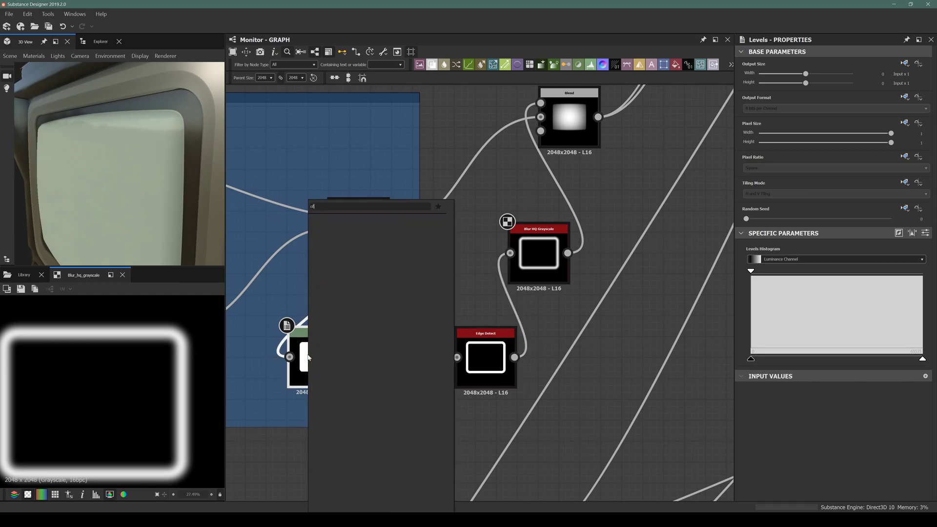
pyautogui.press('BackSpace')
pyautogui.press('BackSpace')
pyautogui.write('e')
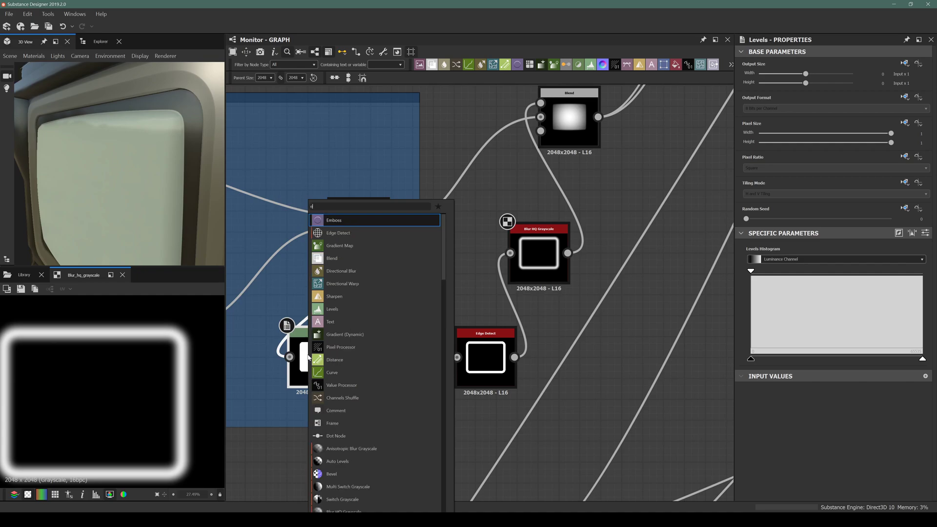
pyautogui.write('dge')
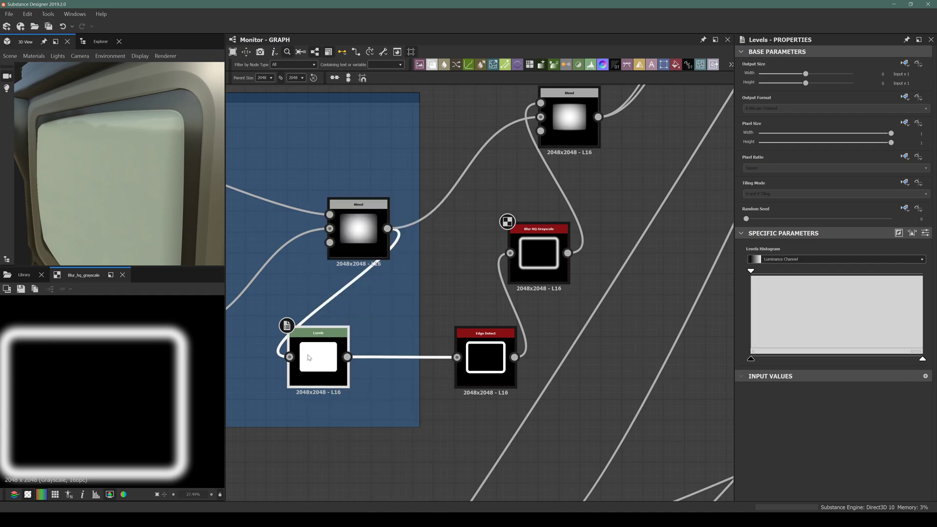
pyautogui.press('Return')
# Separate the two Edge Detect nodes and reconnect the Levels output directly to the original one feeding the blur
pyautogui.moveTo(493, 344); pyautogui.dragTo(565, 354)
pyautogui.moveTo(386, 437); pyautogui.dragTo(399, 462)
pyautogui.moveTo(347, 357); pyautogui.dragTo(529, 368)
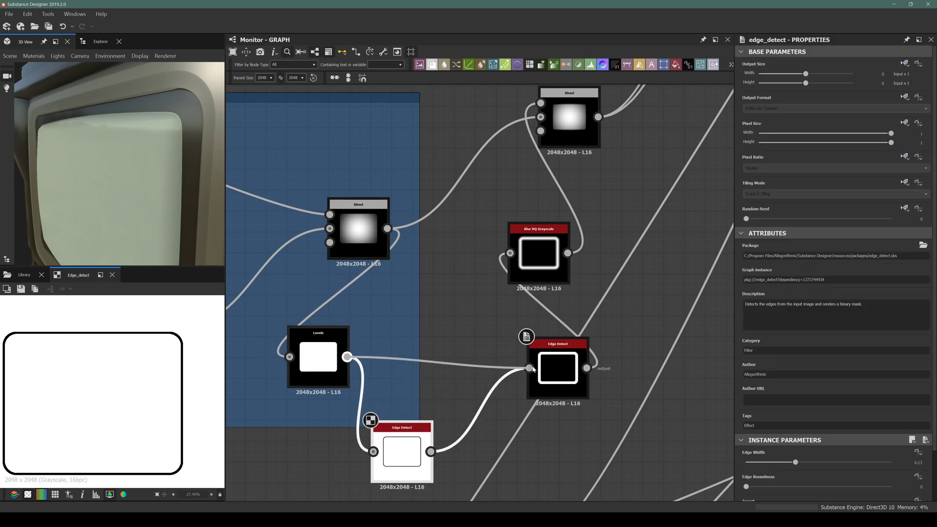
pyautogui.moveTo(397, 458); pyautogui.dragTo(374, 397, button='middle')
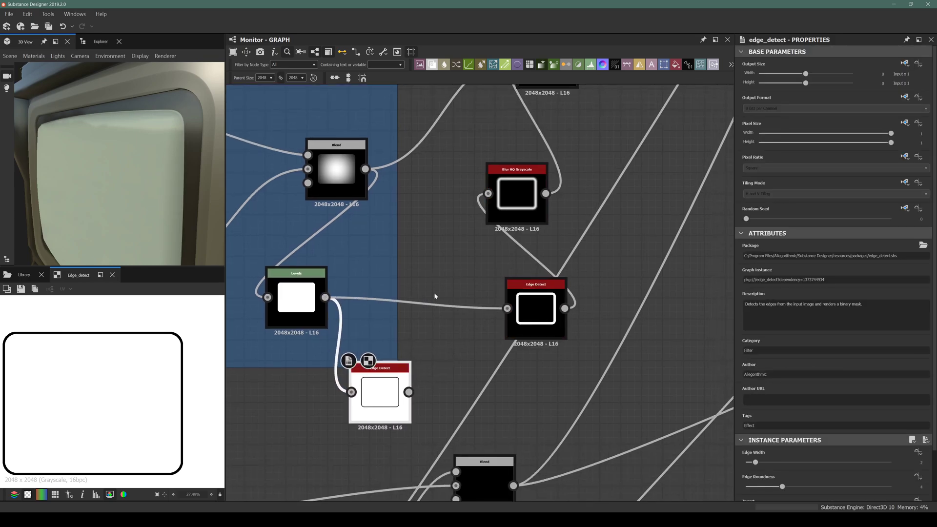
# Set the new Edge Detect node's Edge Width to about 3.87 and Edge Roundness to 0
pyautogui.doubleClick(296, 282)
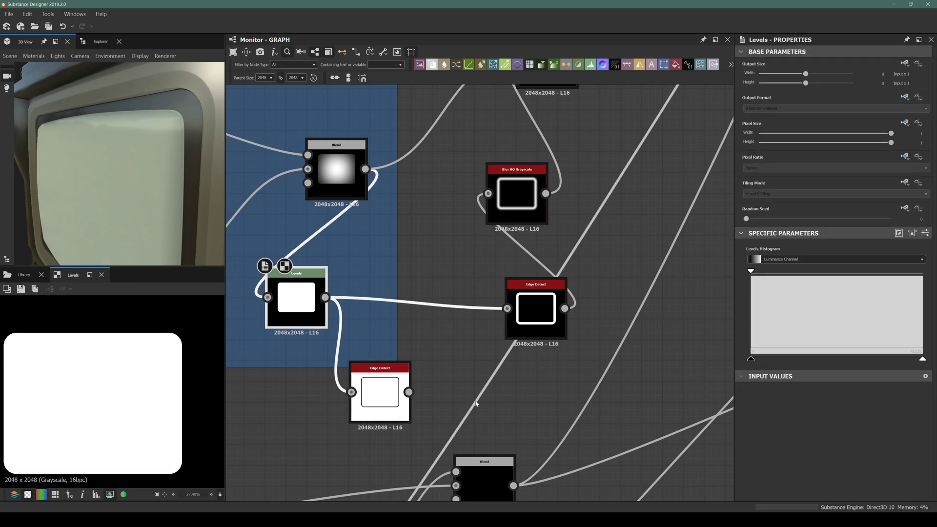
pyautogui.click(384, 391)
pyautogui.scroll(-1, 750, 424)
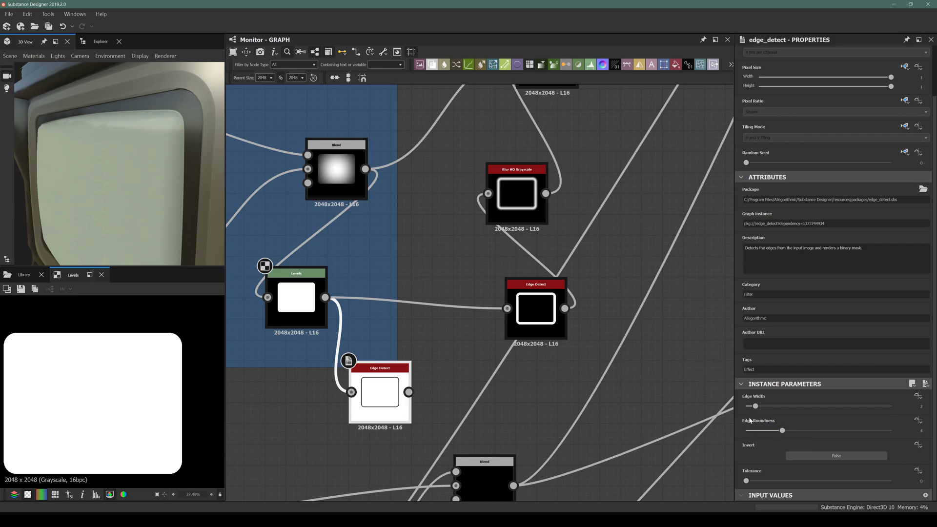
pyautogui.moveTo(772, 405); pyautogui.dragTo(774, 406)
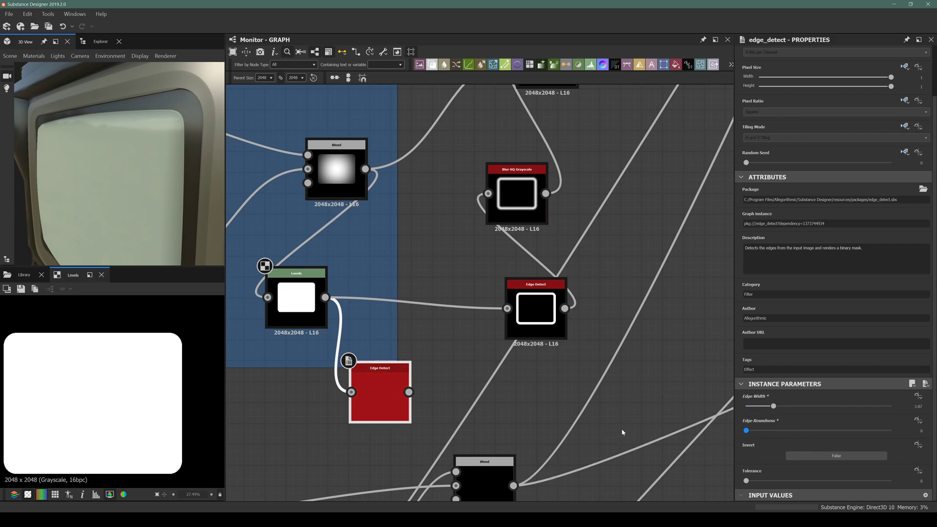
# Add a Max (Lighten) Blend with the mask Levels as background and the new Edge Detect as foreground
pyautogui.click(295, 300)
pyautogui.click(379, 395)
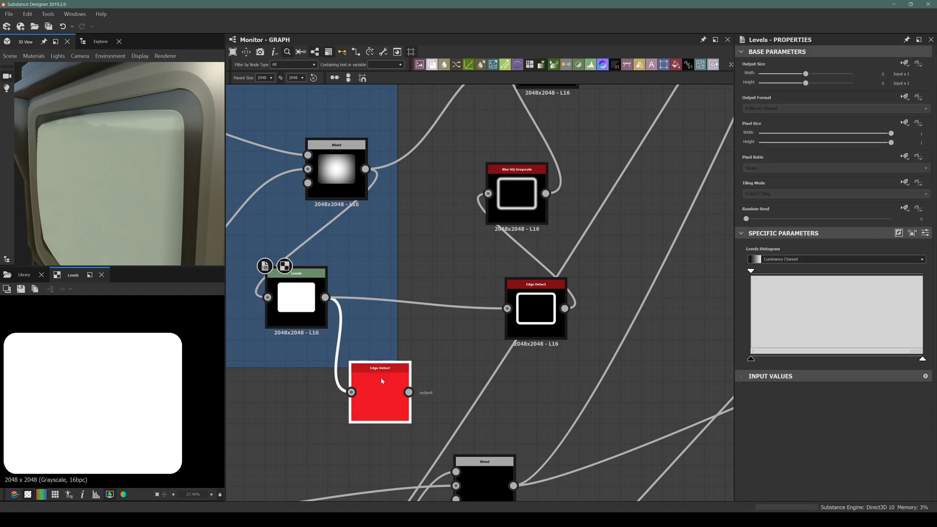
pyautogui.press('space')
pyautogui.write('blend')
pyautogui.press('Return')
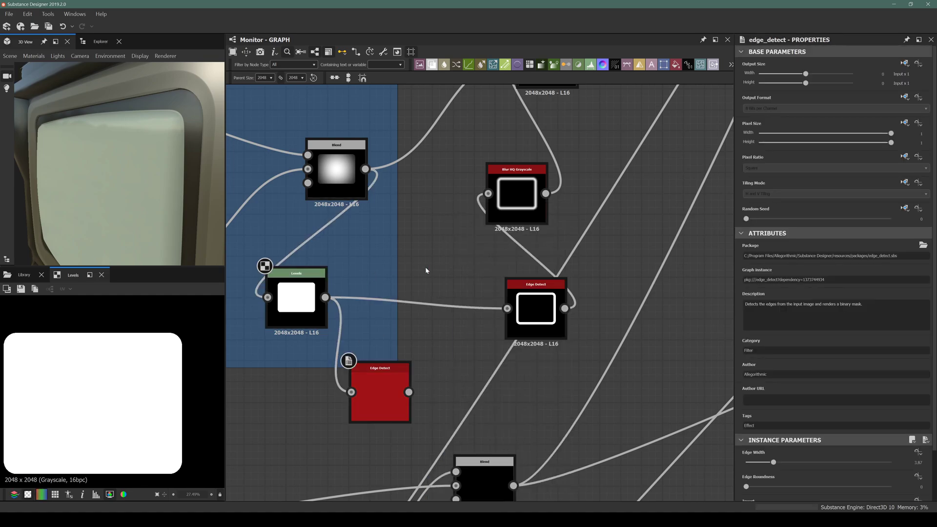
pyautogui.moveTo(325, 297); pyautogui.dragTo(393, 267)
pyautogui.moveTo(409, 391); pyautogui.dragTo(427, 277)
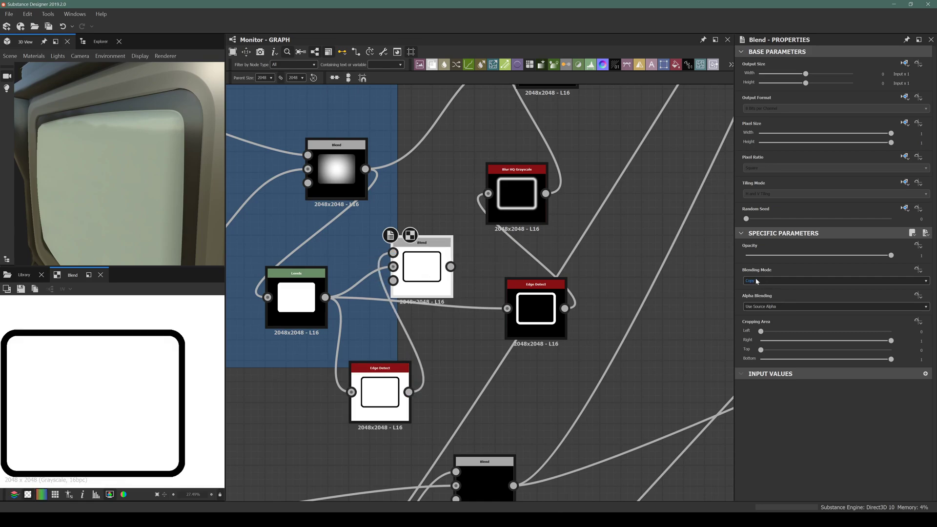
pyautogui.click(780, 280)
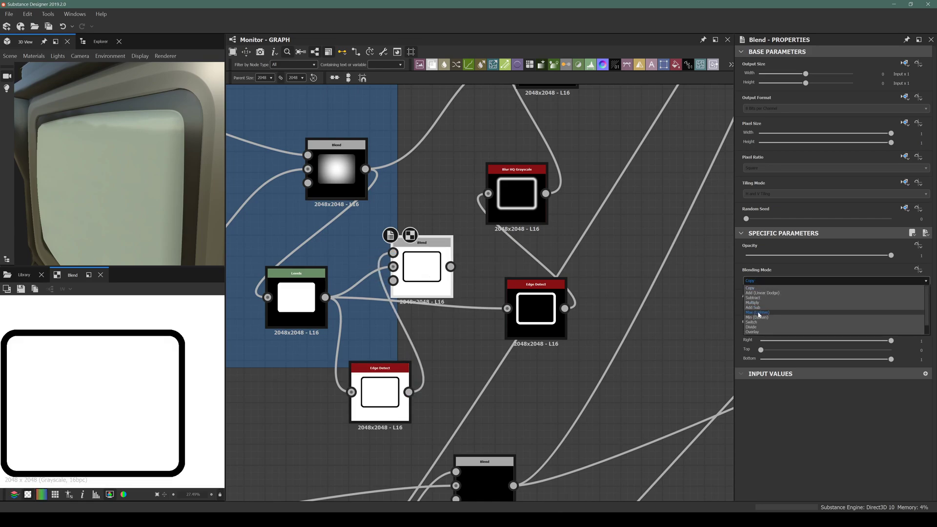
pyautogui.click(761, 312)
# Set Invert to True on the new Edge Detect and compare the blended mask with the Levels mask
pyautogui.click(379, 410)
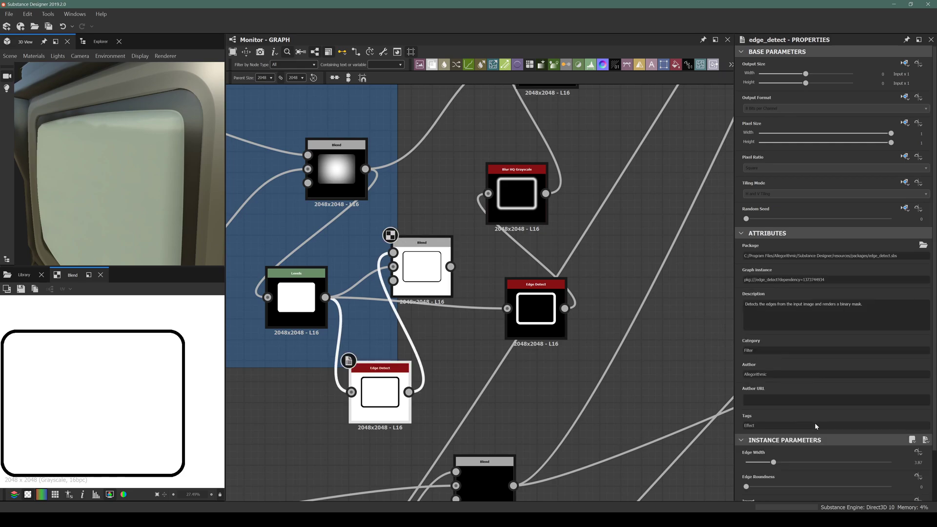
pyautogui.scroll(-2, 765, 476)
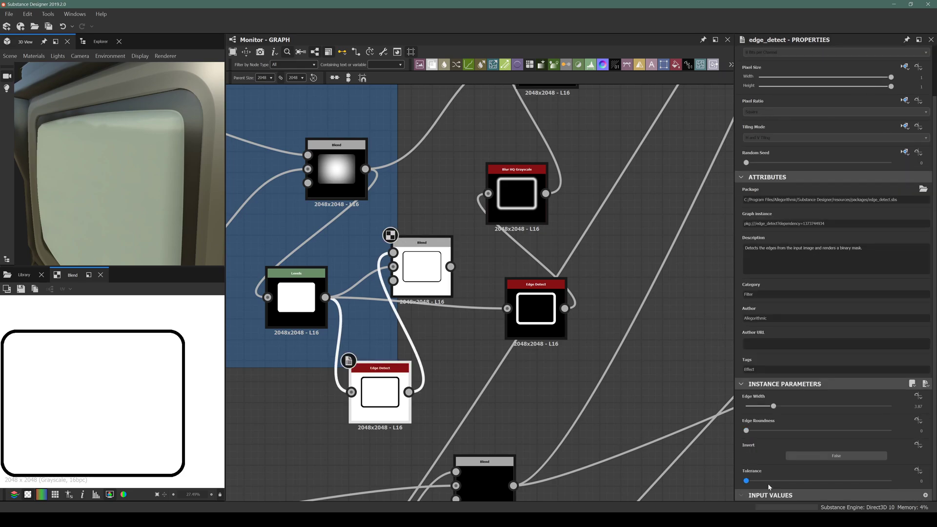
pyautogui.click(830, 456)
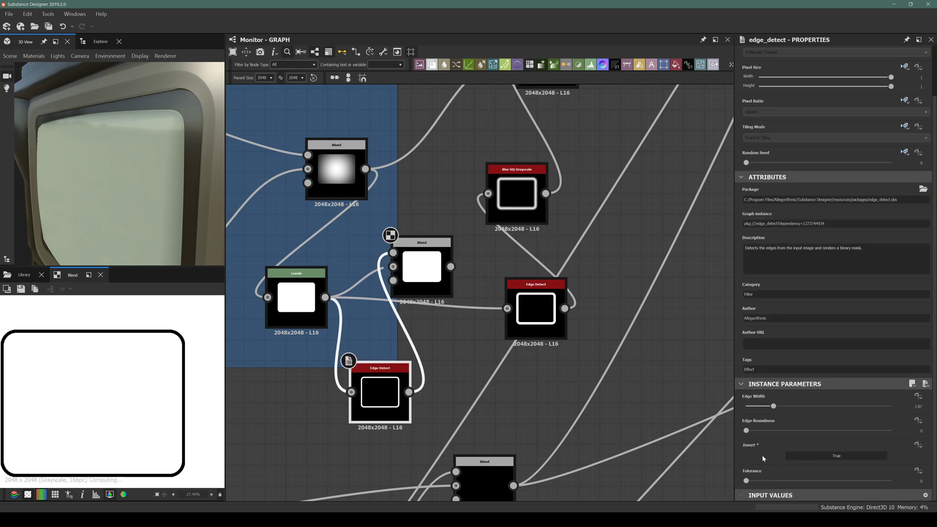
pyautogui.click(439, 267)
pyautogui.click(306, 289)
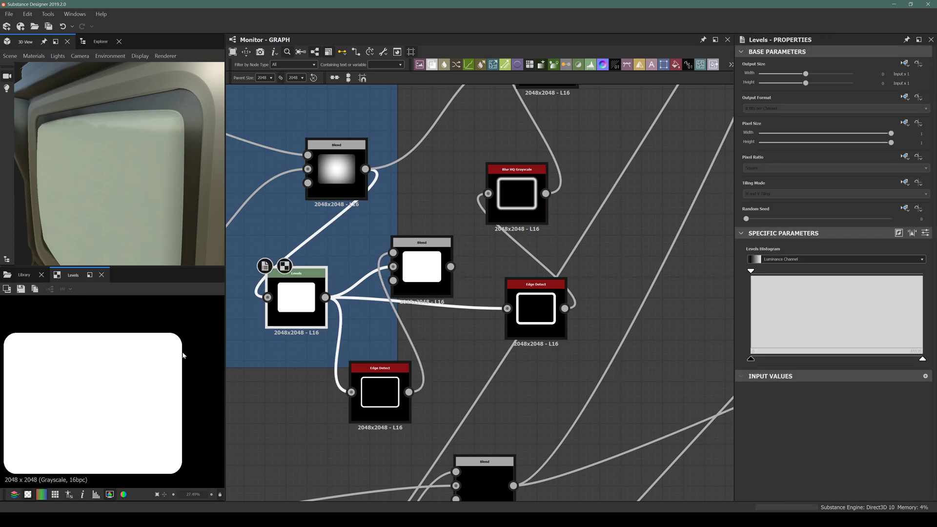
pyautogui.click(425, 277)
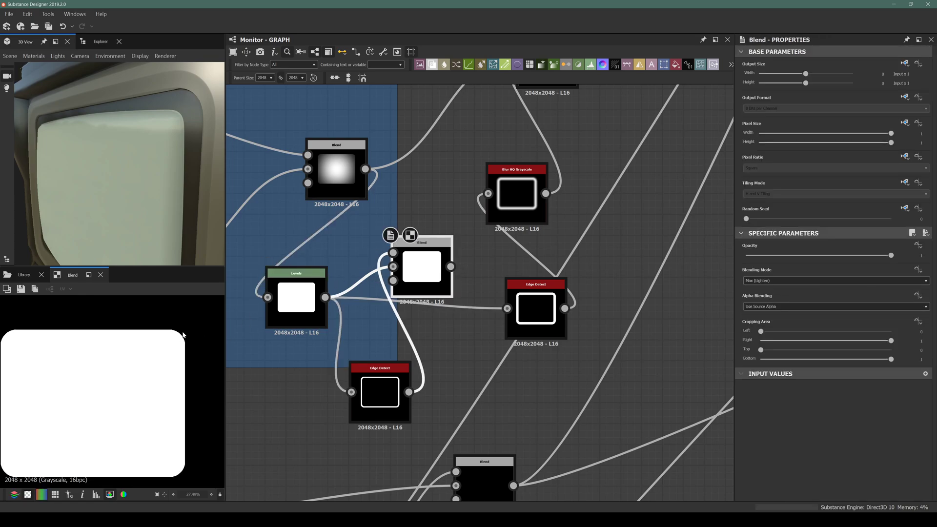
# Feed the Max (Lighten) Blend into the original Edge Detect and inspect the screen border in 3D
pyautogui.moveTo(451, 266); pyautogui.dragTo(510, 308)
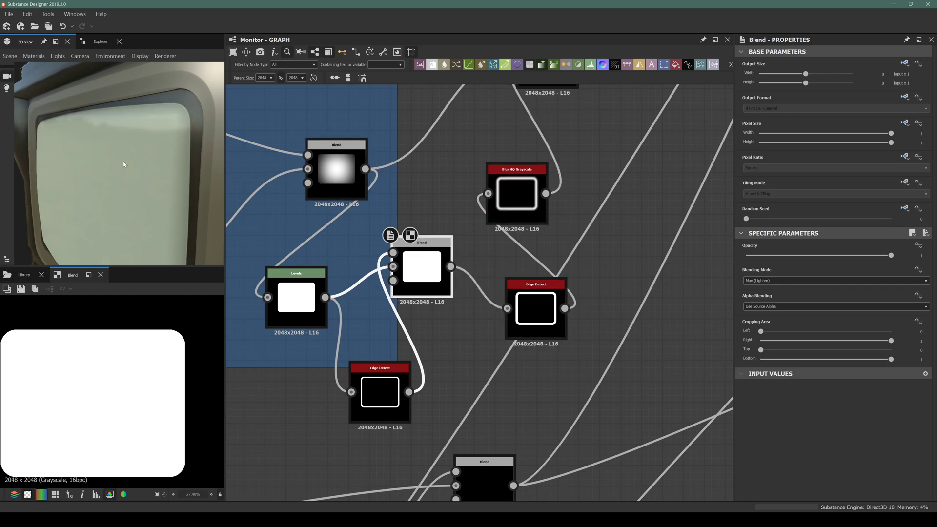
pyautogui.moveTo(103, 132); pyautogui.dragTo(111, 127)
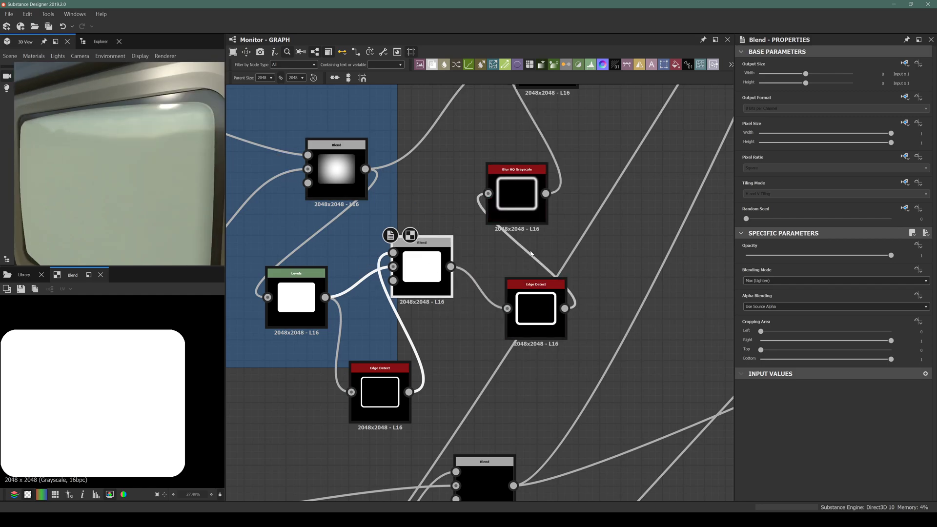
pyautogui.moveTo(185, 172); pyautogui.dragTo(142, 150)
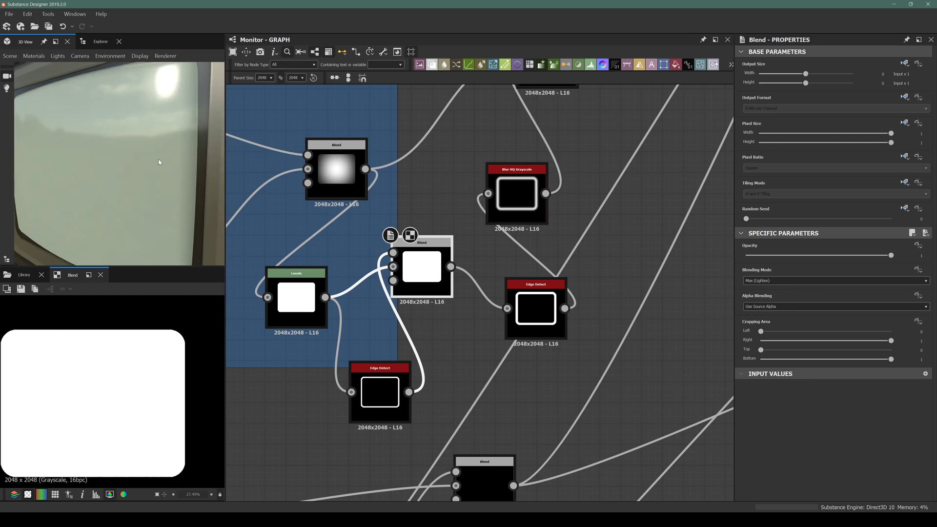
# Try an Edge Width of about 10.87 on the new Edge Detect and inspect the screen's edge in 3D
pyautogui.click(380, 385)
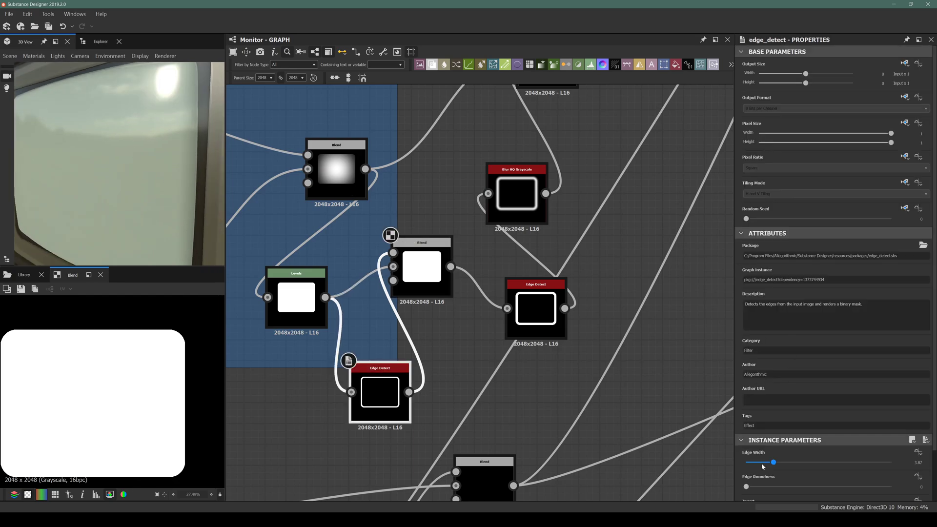
pyautogui.moveTo(773, 462); pyautogui.dragTo(791, 463)
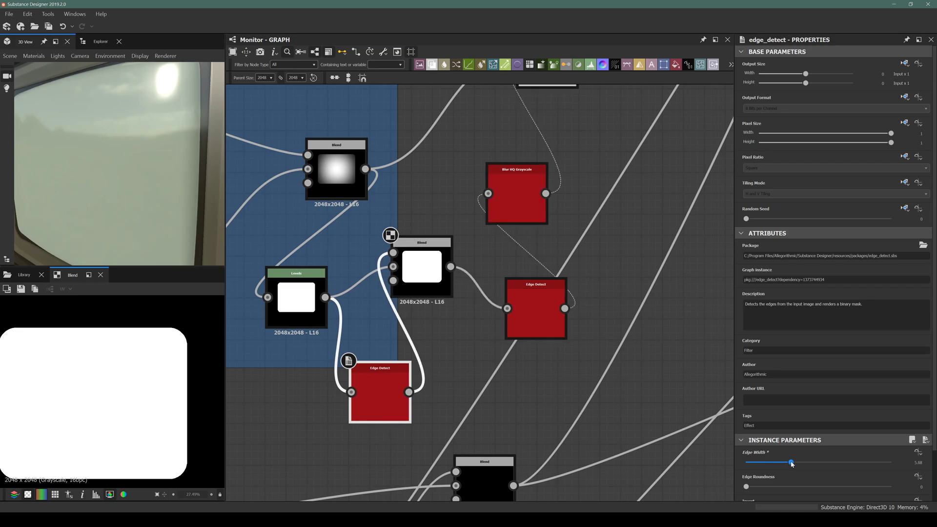
pyautogui.moveTo(123, 182)
pyautogui.mouseDown()
pyautogui.moveTo(116, 174)
pyautogui.moveTo(135, 196)
pyautogui.moveTo(128, 192)
pyautogui.mouseUp()
pyautogui.moveTo(793, 462); pyautogui.dragTo(841, 446)
pyautogui.moveTo(153, 183); pyautogui.dragTo(72, 192)
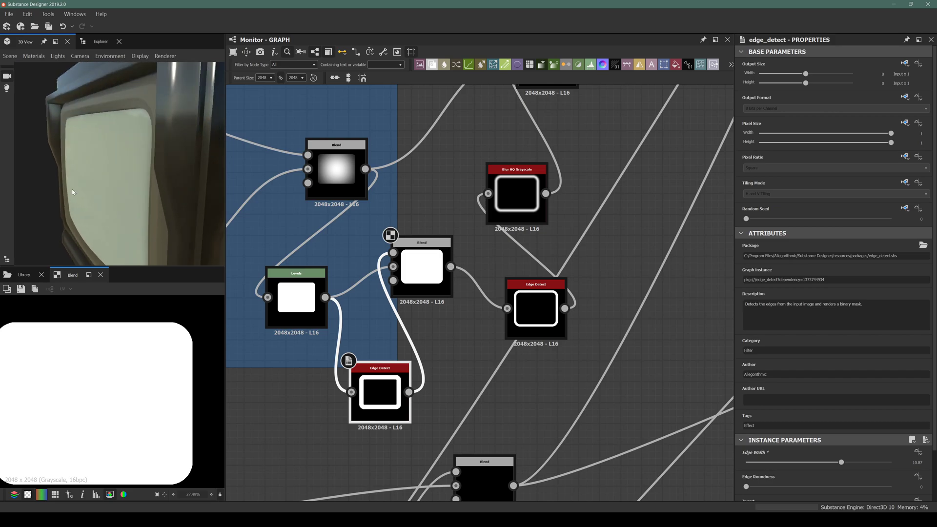
pyautogui.moveTo(76, 113); pyautogui.dragTo(90, 131)
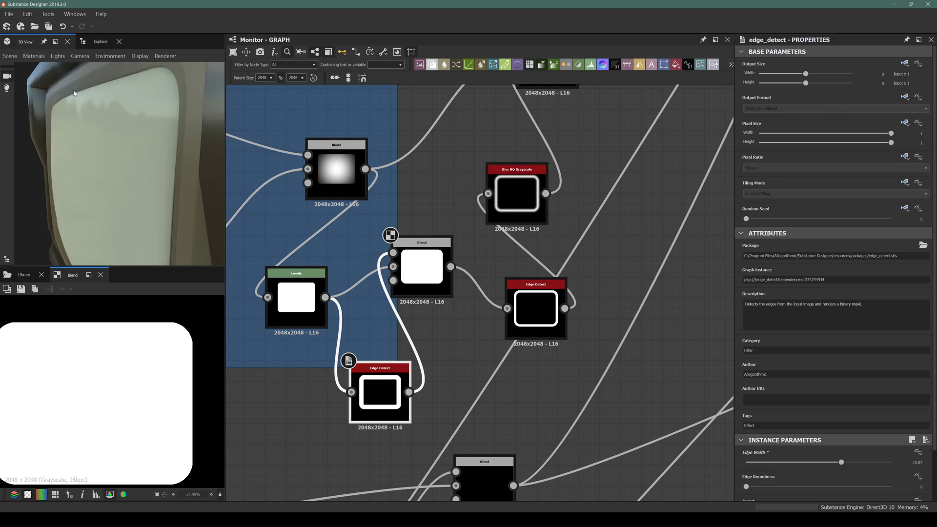
pyautogui.moveTo(94, 120); pyautogui.dragTo(109, 124)
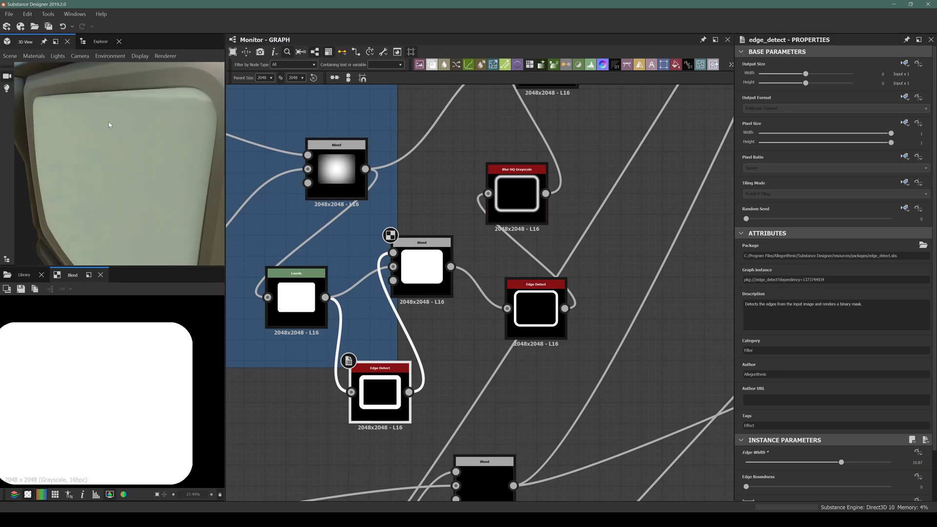
# Set the Blur HQ Grayscale node's Intensity to about 5.32
pyautogui.click(519, 186)
pyautogui.moveTo(515, 183); pyautogui.dragTo(482, 245, button='middle')
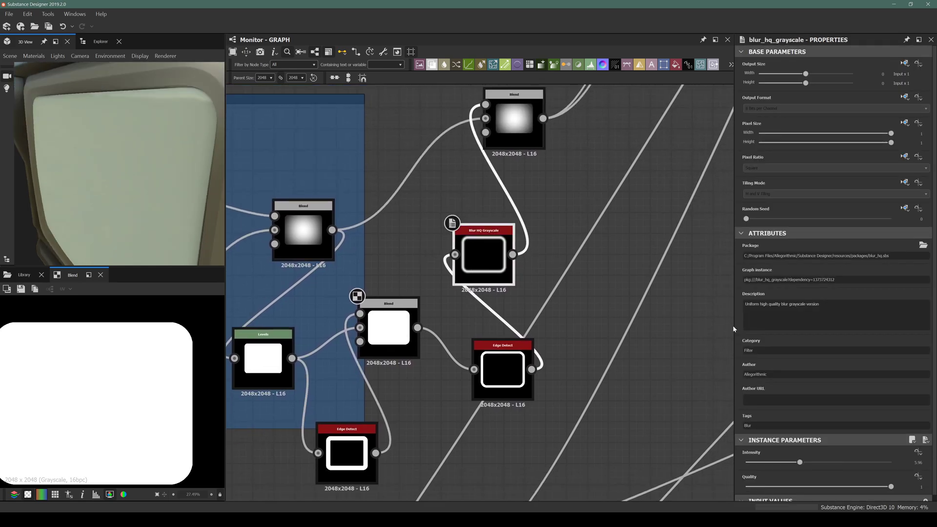
pyautogui.moveTo(802, 467)
pyautogui.mouseDown()
pyautogui.moveTo(839, 464)
pyautogui.moveTo(783, 467)
pyautogui.moveTo(794, 470)
pyautogui.mouseUp()
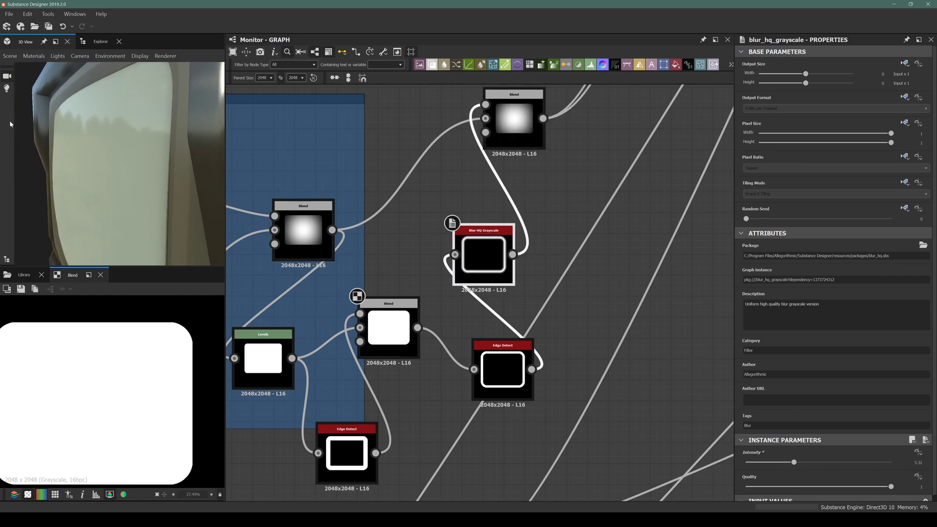
# Set the original Edge Detect's Edge Width to about 6.79 and check the screen from the front in 3D
pyautogui.click(514, 383)
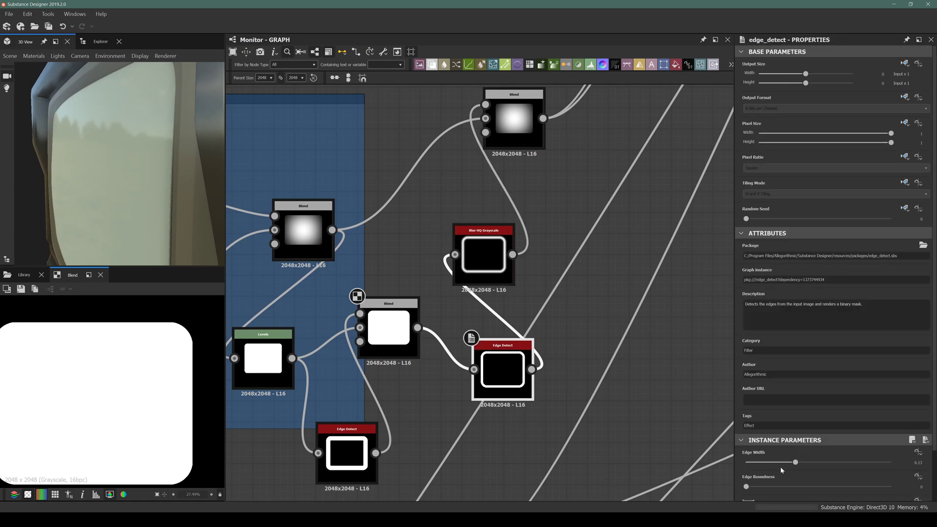
pyautogui.moveTo(795, 462)
pyautogui.mouseDown()
pyautogui.moveTo(834, 464)
pyautogui.moveTo(802, 462)
pyautogui.moveTo(801, 474)
pyautogui.mouseUp()
pyautogui.moveTo(126, 171); pyautogui.dragTo(163, 190)
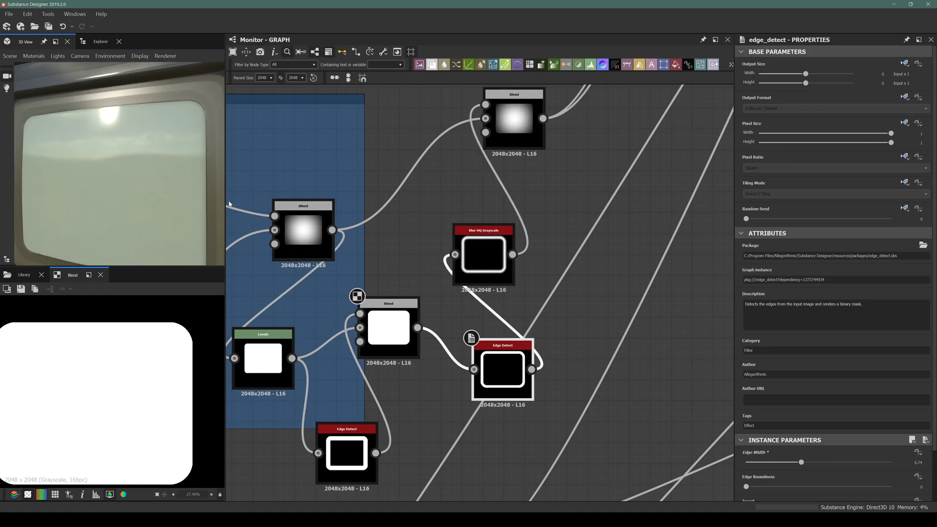
# Set the Edge Width of the Edge Detect that expands the mask to about 11.27, checking the whole monitor in 3D
pyautogui.click(388, 324)
pyautogui.click(364, 442)
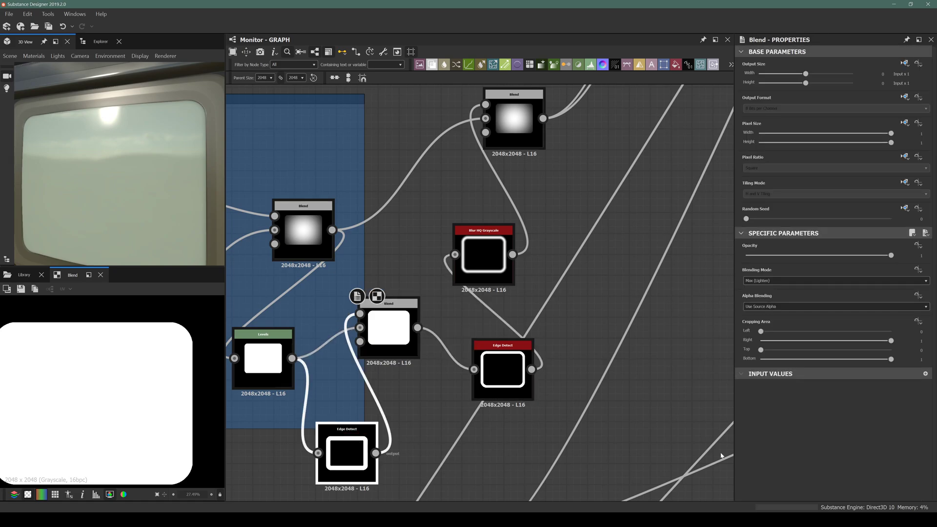
pyautogui.moveTo(802, 467); pyautogui.dragTo(814, 463)
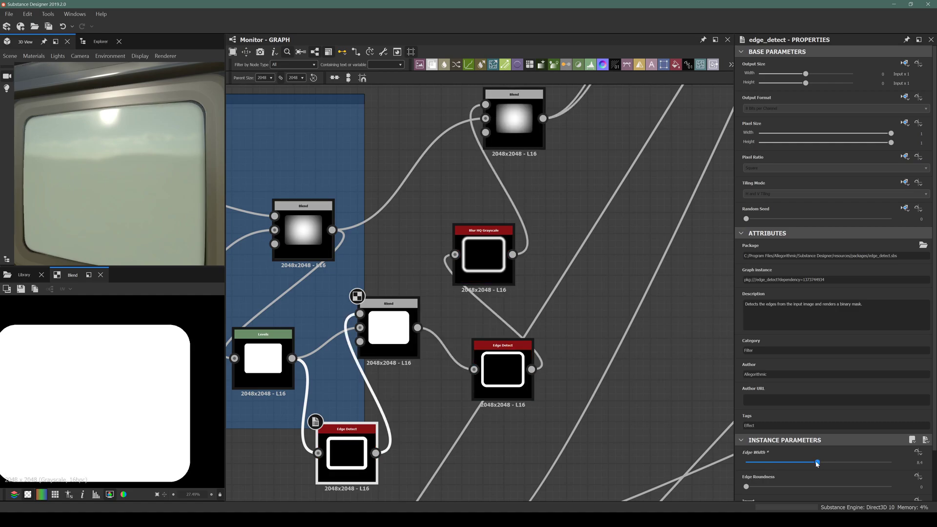
pyautogui.moveTo(114, 200); pyautogui.dragTo(111, 153)
pyautogui.moveTo(821, 458); pyautogui.dragTo(844, 455)
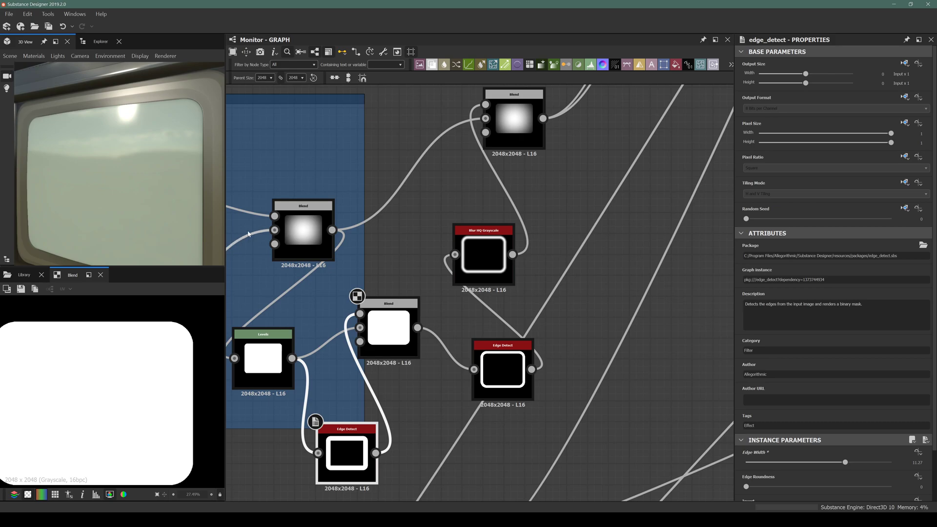
pyautogui.moveTo(81, 173); pyautogui.dragTo(129, 153)
pyautogui.moveTo(192, 254); pyautogui.dragTo(48, 96)
pyautogui.moveTo(96, 101); pyautogui.dragTo(127, 156)
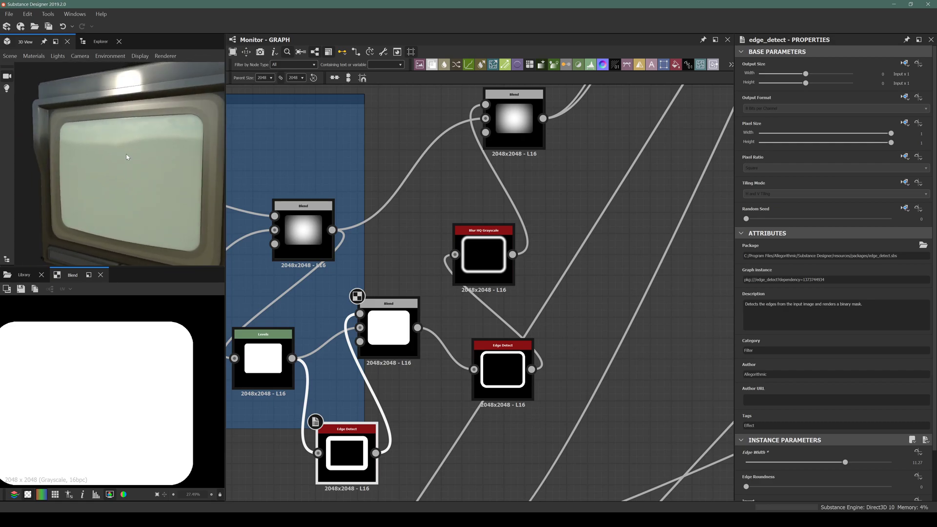
# Set the Blur HQ Grayscale node's Intensity to about 7.14 and check the screen's border from the side in 3D
pyautogui.click(493, 257)
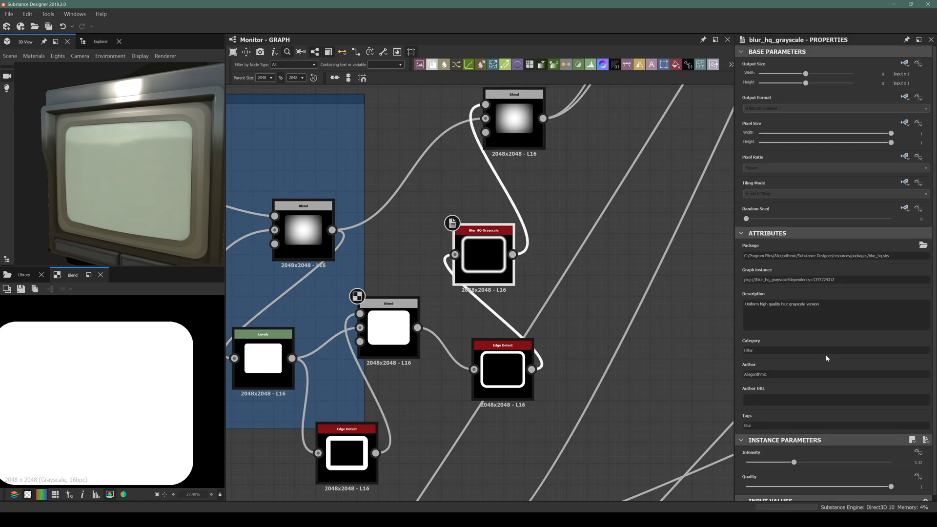
pyautogui.moveTo(797, 463)
pyautogui.mouseDown()
pyautogui.moveTo(823, 465)
pyautogui.moveTo(804, 466)
pyautogui.mouseUp()
pyautogui.moveTo(138, 176); pyautogui.dragTo(416, 232)
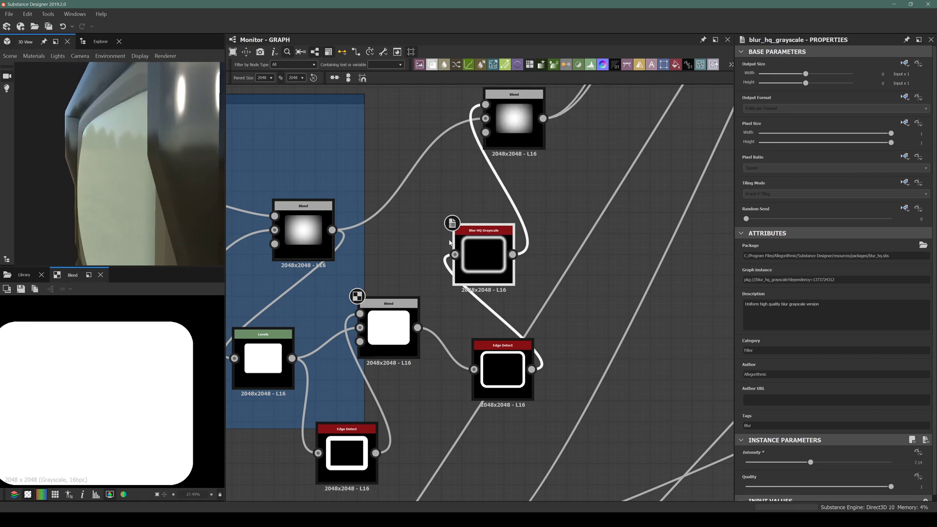
# Try a lower Opacity on the Subtract Blend, returning it to 1
pyautogui.click(513, 119)
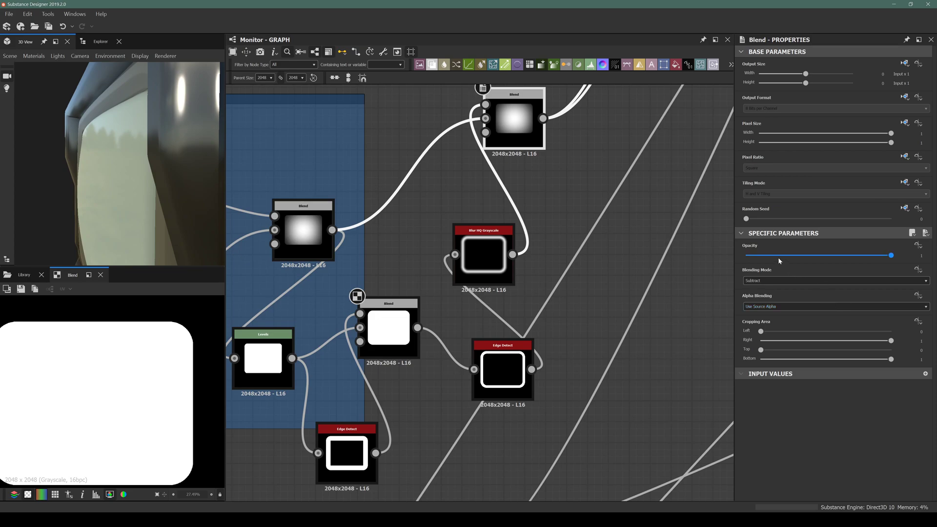
pyautogui.click(771, 255)
pyautogui.moveTo(900, 266); pyautogui.dragTo(928, 261)
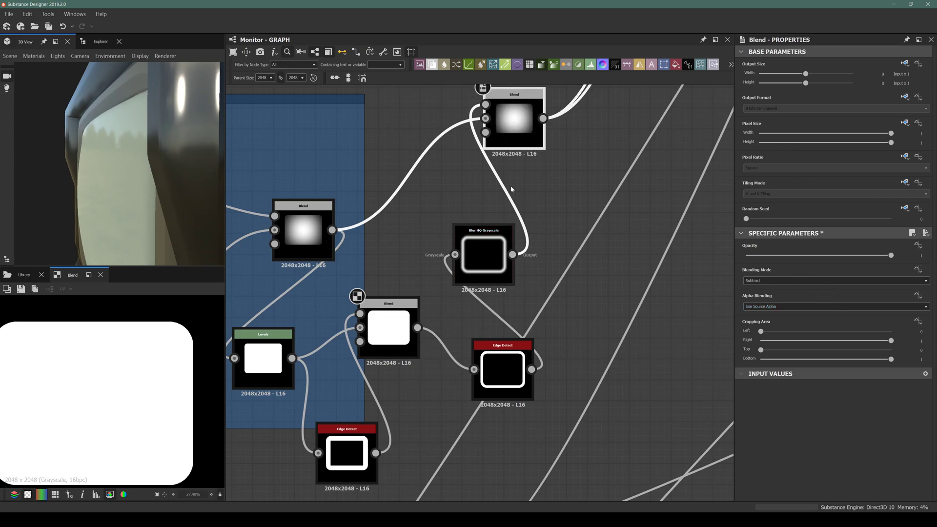
# Examine the Subtract Blend's top edge up close in the 2D view and compare it with the Multiply Blend feeding it
pyautogui.doubleClick(513, 119)
pyautogui.scroll(3, 100, 347)
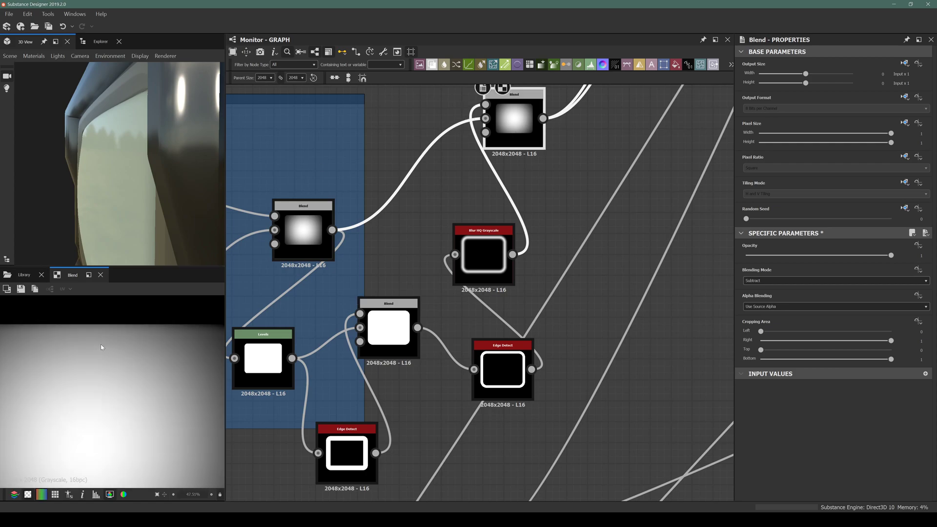
pyautogui.scroll(3, 106, 344)
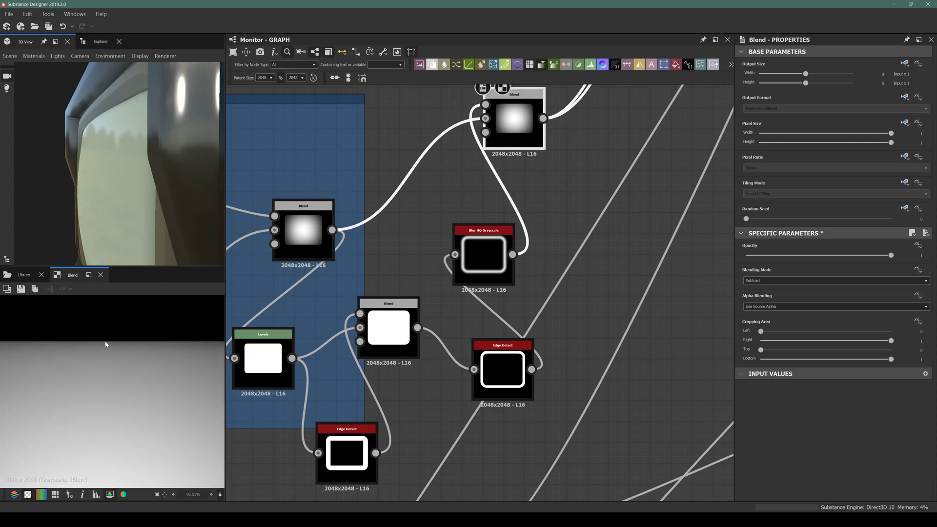
pyautogui.scroll(2, 106, 344)
pyautogui.doubleClick(303, 229)
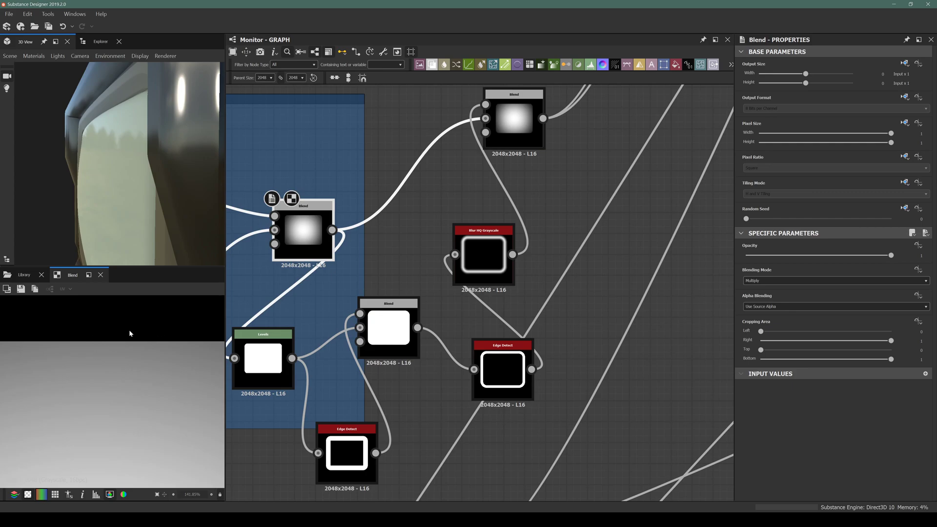
pyautogui.scroll(-9, 131, 334)
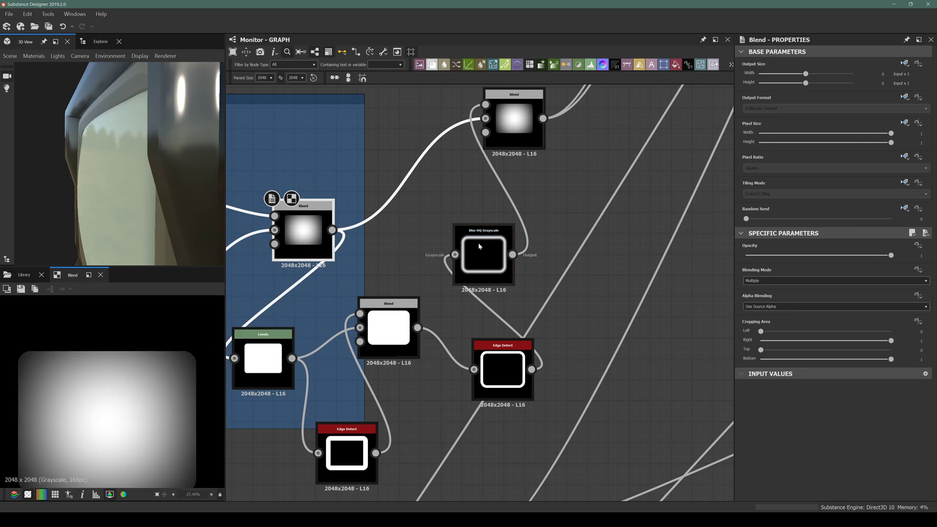
pyautogui.moveTo(303, 217); pyautogui.dragTo(306, 209)
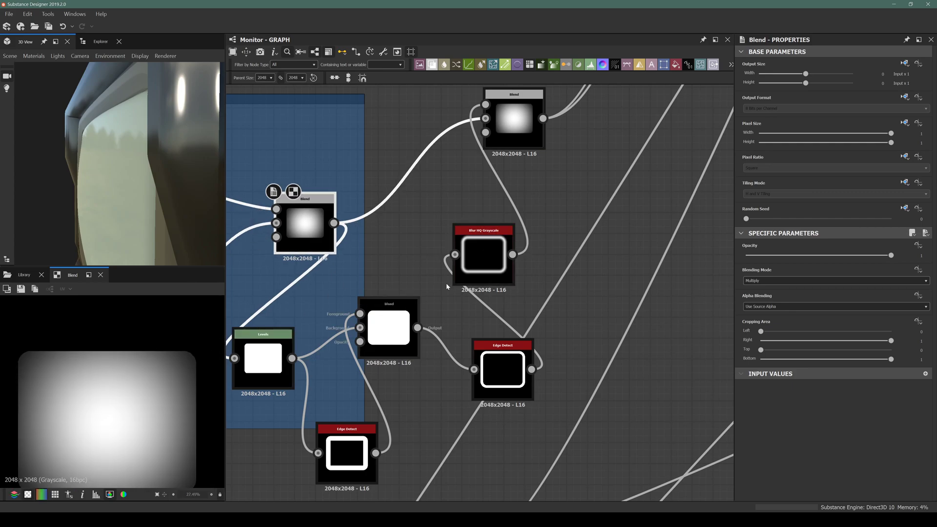
# Compare the blurred edge mask with the Multiply and Subtract Blend outputs in 2D, and inspect the screen in 3D
pyautogui.click(483, 253)
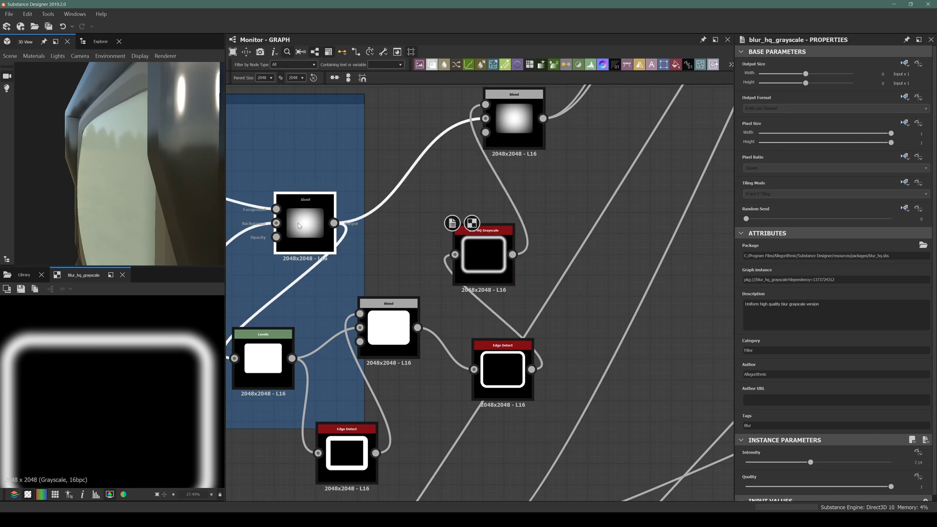
pyautogui.click(514, 131)
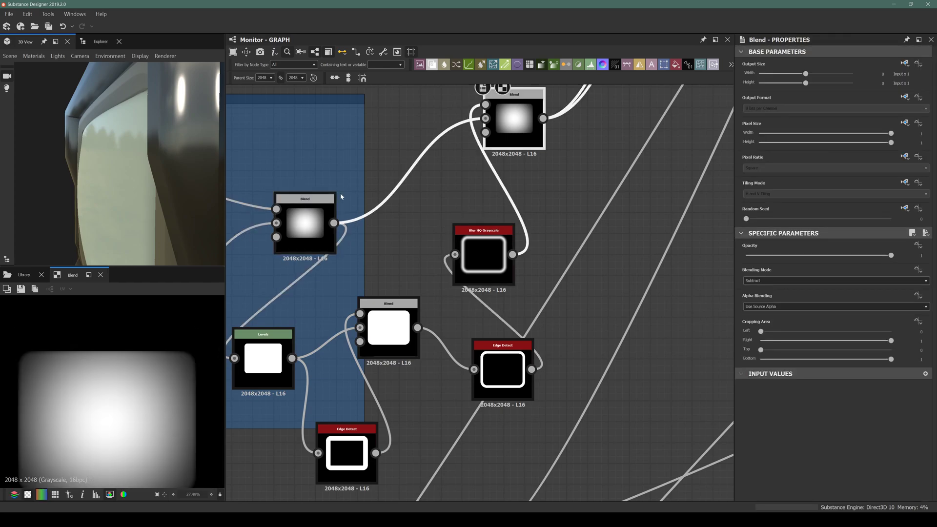
pyautogui.click(320, 197)
pyautogui.doubleClick(510, 120)
pyautogui.moveTo(330, 350); pyautogui.dragTo(398, 358, button='middle')
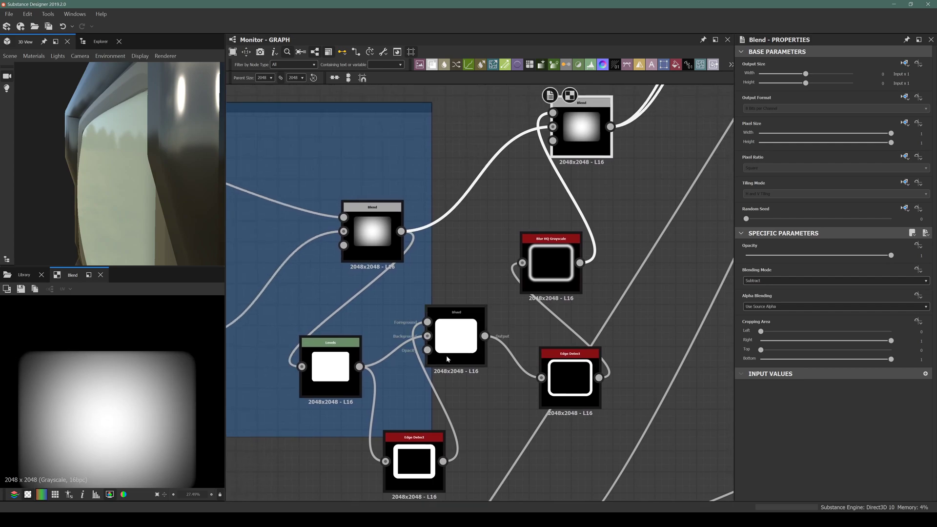
pyautogui.doubleClick(557, 269)
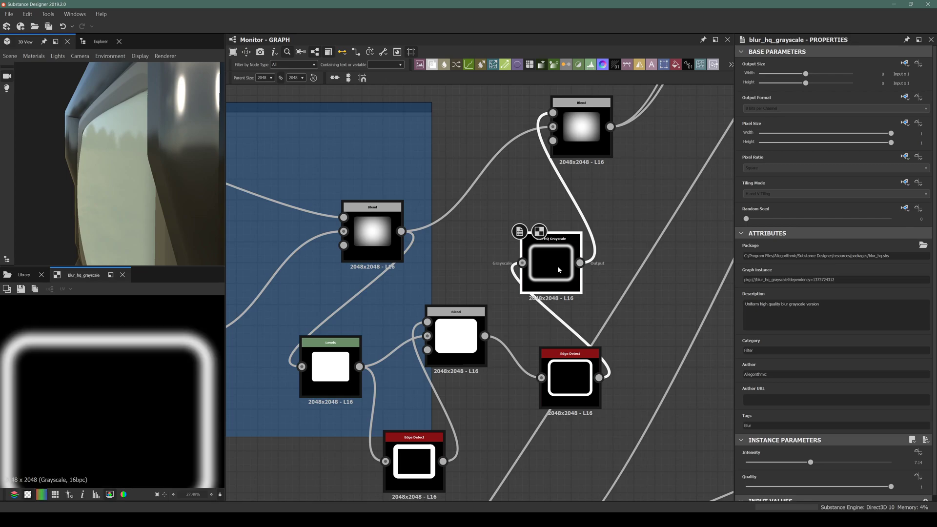
pyautogui.moveTo(100, 181)
pyautogui.mouseDown()
pyautogui.moveTo(130, 185)
pyautogui.moveTo(193, 170)
pyautogui.moveTo(13, 146)
pyautogui.moveTo(99, 167)
pyautogui.mouseUp()
pyautogui.moveTo(88, 236); pyautogui.dragTo(171, 187)
# Try the CRT screen Curve node's middle point at about 0.30 / 0.08 and 0.37 / 0.07, checking the screen's bulge in 3D
pyautogui.moveTo(415, 226); pyautogui.dragTo(561, 223, button='middle')
pyautogui.scroll(-1, 397, 258)
pyautogui.click(321, 333)
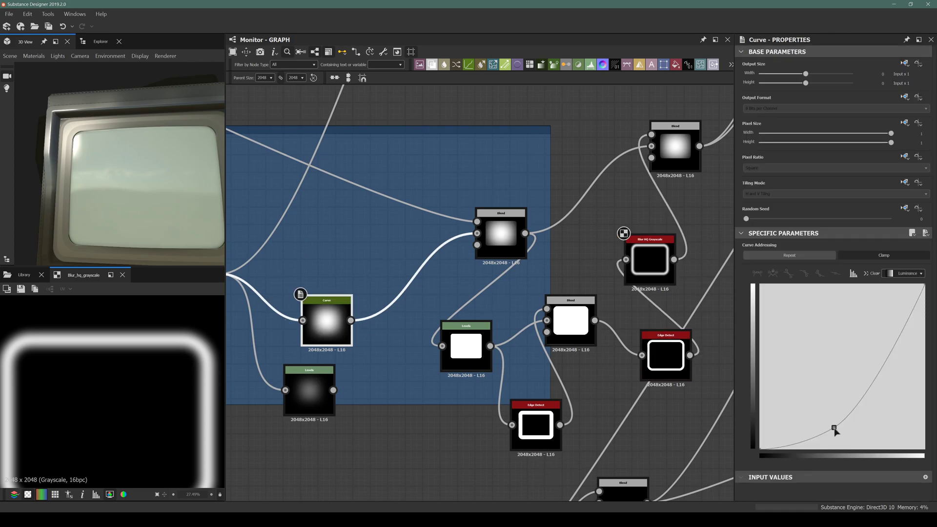
pyautogui.moveTo(126, 209); pyautogui.dragTo(42, 213)
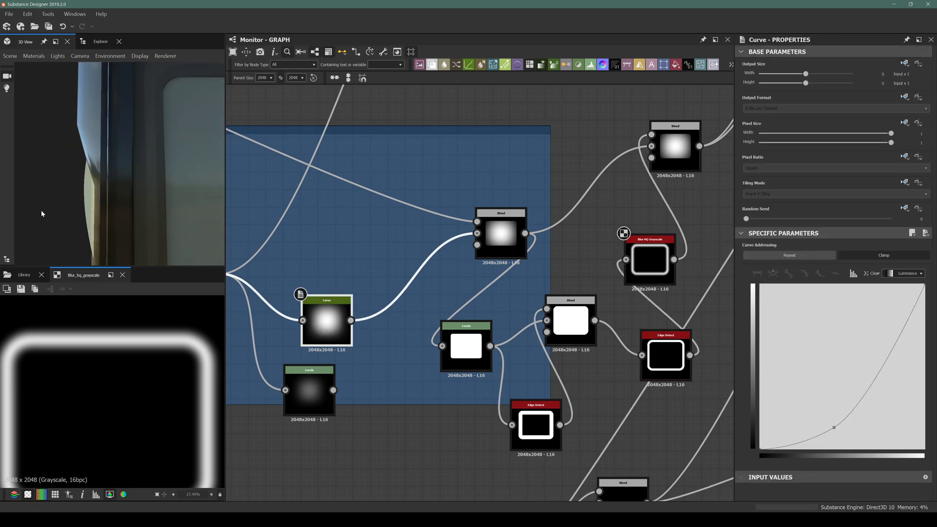
pyautogui.moveTo(66, 183); pyautogui.dragTo(90, 220)
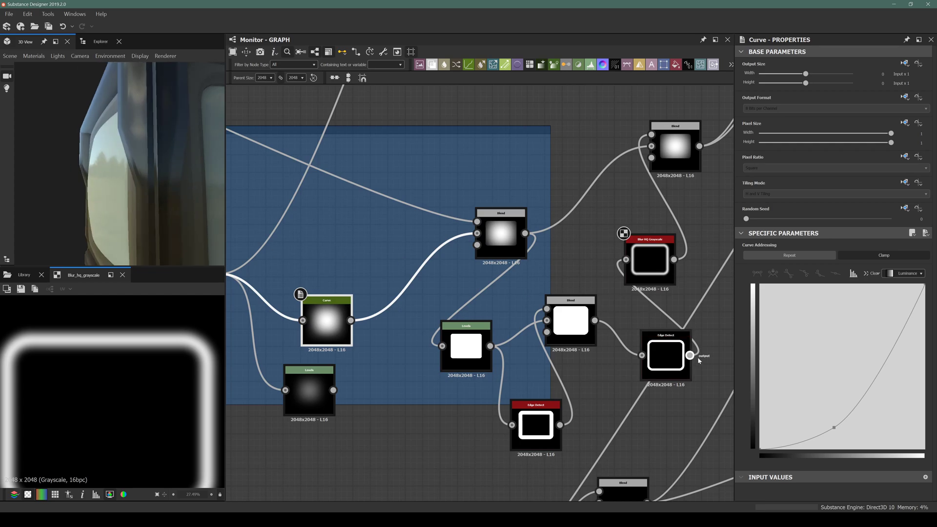
pyautogui.moveTo(833, 428); pyautogui.dragTo(810, 438)
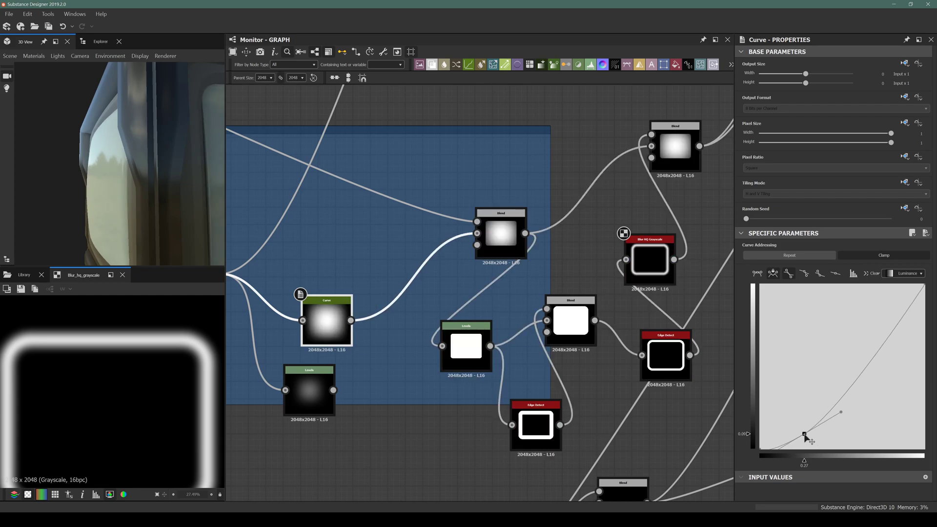
pyautogui.moveTo(66, 158)
pyautogui.mouseDown()
pyautogui.moveTo(105, 155)
pyautogui.moveTo(59, 151)
pyautogui.moveTo(68, 148)
pyautogui.mouseUp()
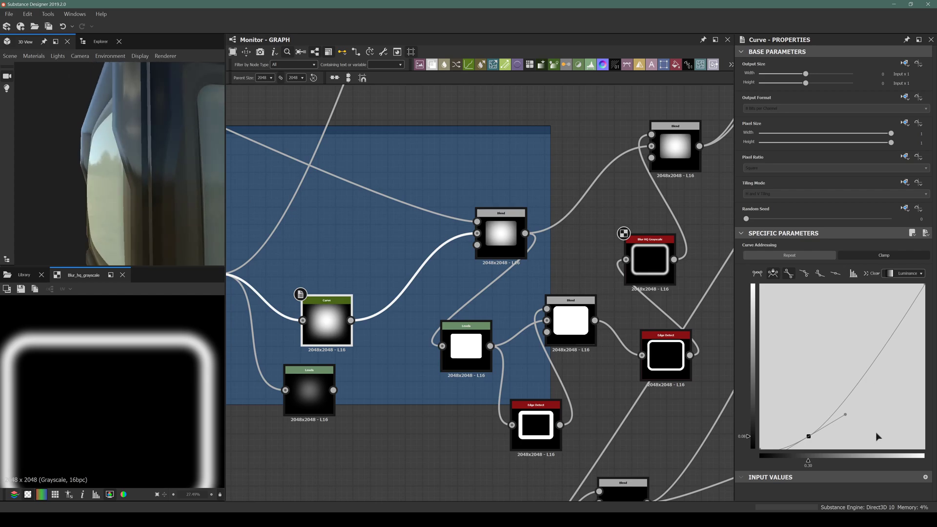
pyautogui.moveTo(845, 416); pyautogui.dragTo(820, 438)
pyautogui.moveTo(168, 198); pyautogui.dragTo(133, 188)
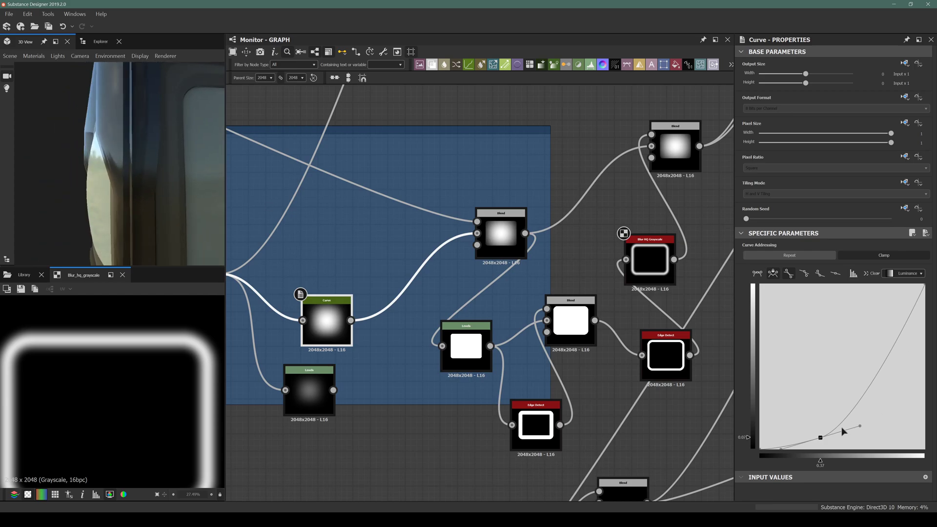
# Reshape the Curve around its middle point, with the tangent handle at about 0.68 input, and lower the curve's end point slightly
pyautogui.moveTo(823, 440); pyautogui.dragTo(789, 450)
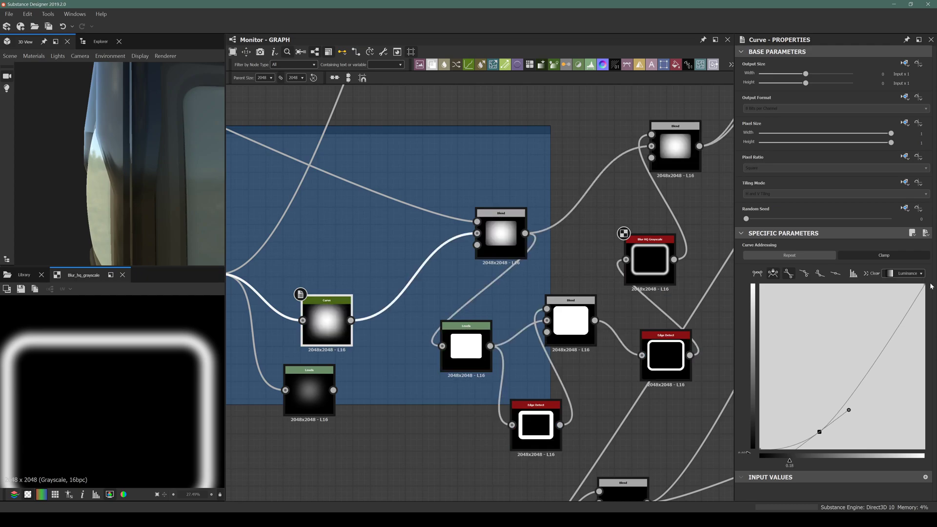
pyautogui.moveTo(928, 290); pyautogui.dragTo(930, 328)
pyautogui.moveTo(142, 140); pyautogui.dragTo(149, 163)
pyautogui.moveTo(926, 326); pyautogui.dragTo(932, 302)
pyautogui.moveTo(820, 433); pyautogui.dragTo(872, 406)
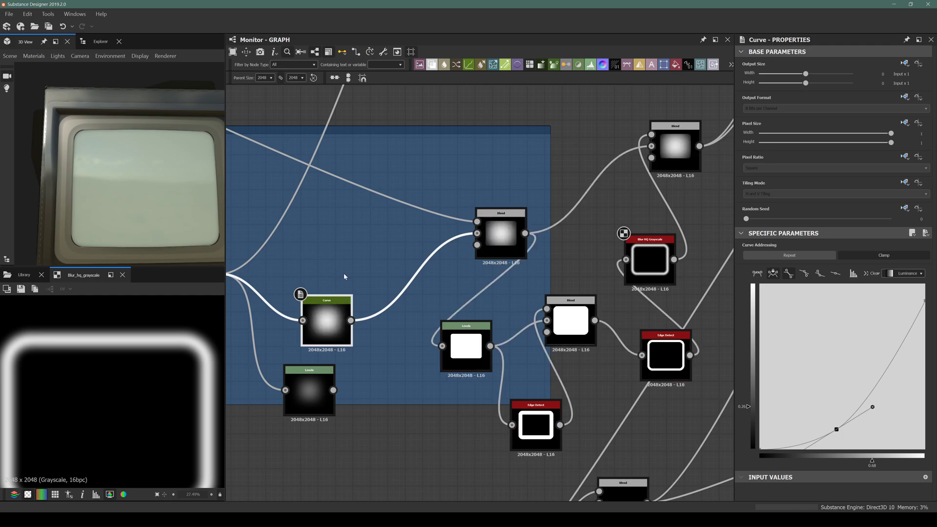
pyautogui.moveTo(110, 163); pyautogui.dragTo(29, 165)
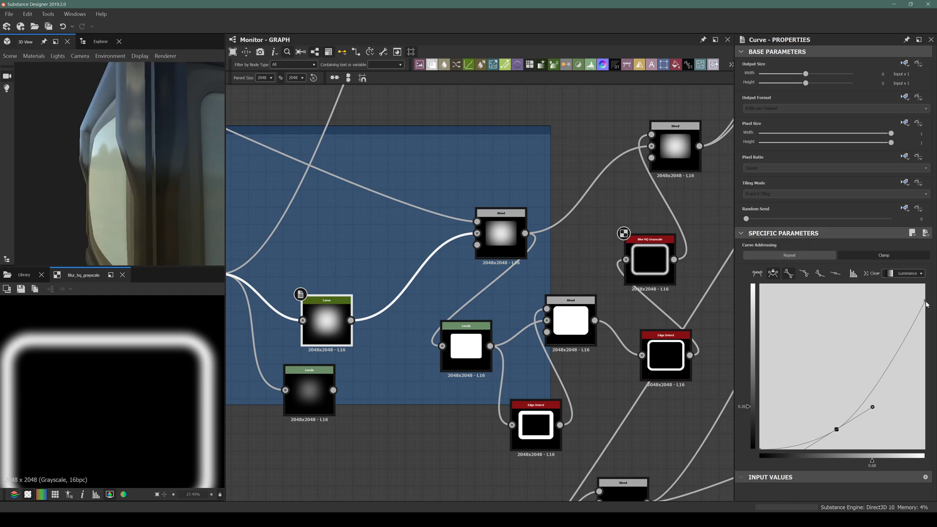
# Lower the Curve's end point to an output of about 0.77 and inspect the screen from the side and front in 3D
pyautogui.moveTo(926, 306); pyautogui.dragTo(934, 325)
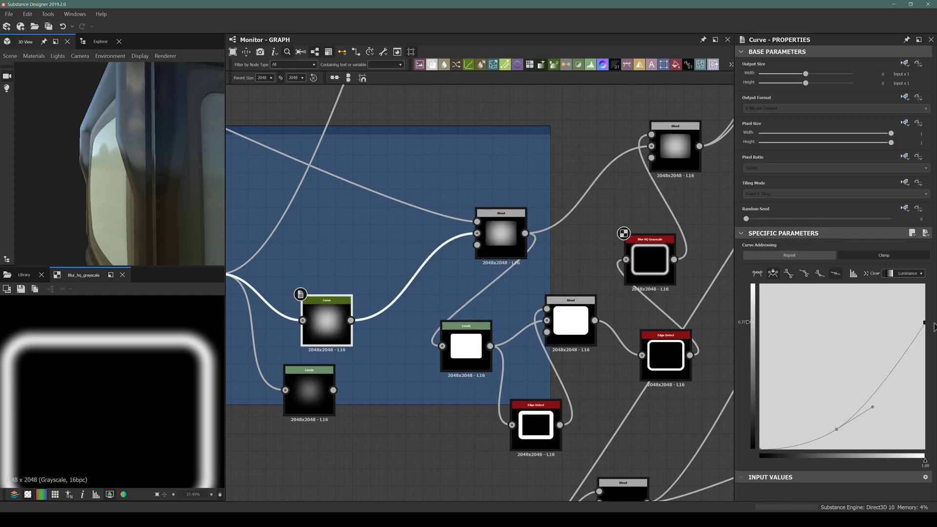
pyautogui.moveTo(209, 176); pyautogui.dragTo(124, 162)
pyautogui.scroll(-3, 117, 148)
pyautogui.scroll(5, 123, 162)
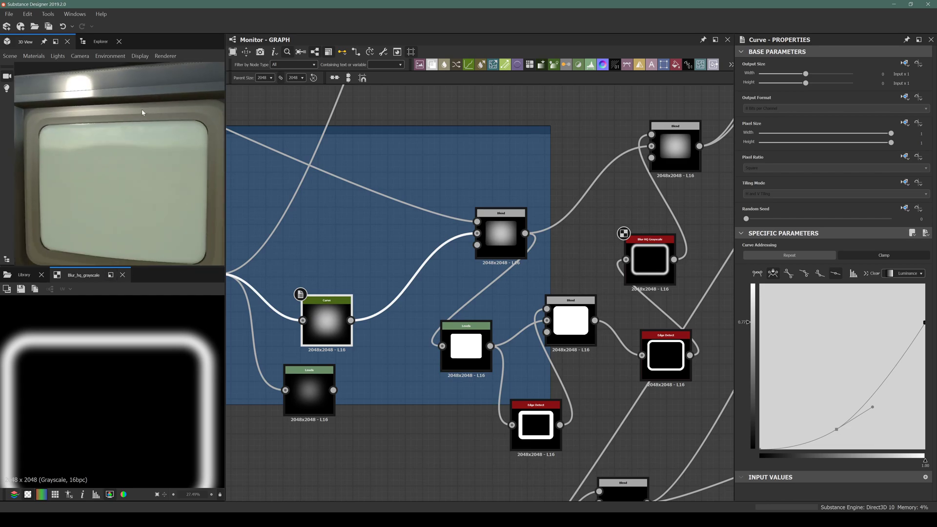
pyautogui.moveTo(78, 134); pyautogui.dragTo(200, 127)
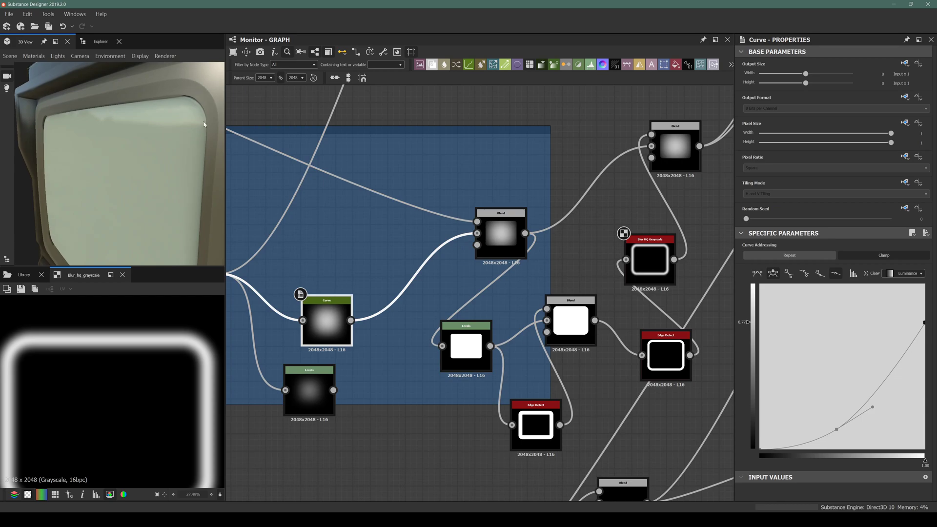
# Move the CRT screen frame with its nodes away from the edge-mask nodes and place the loose Levels node inside it below the Curve
pyautogui.scroll(-4, 527, 257)
pyautogui.moveTo(617, 283); pyautogui.dragTo(470, 300, button='middle')
pyautogui.scroll(-3, 462, 301)
pyautogui.moveTo(439, 338); pyautogui.dragTo(464, 354, button='middle')
pyautogui.moveTo(297, 262); pyautogui.dragTo(258, 252)
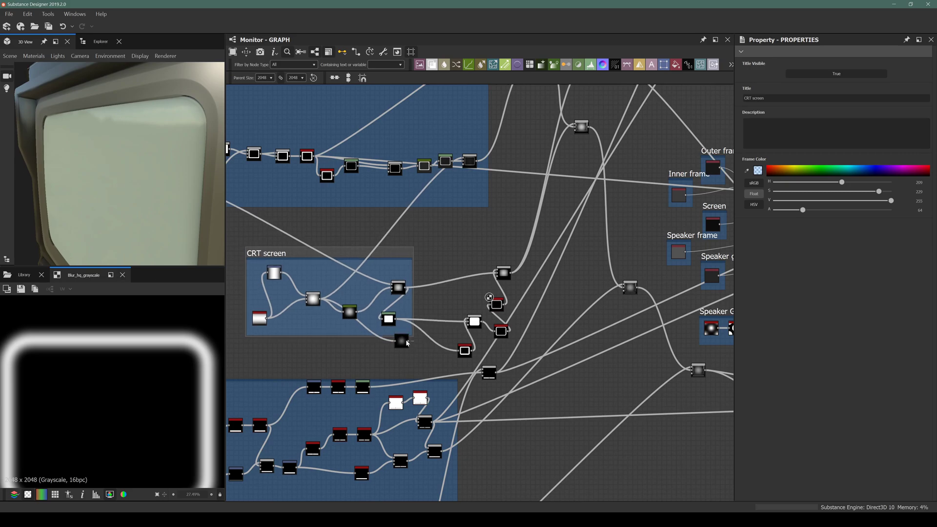
pyautogui.moveTo(408, 342); pyautogui.dragTo(381, 341)
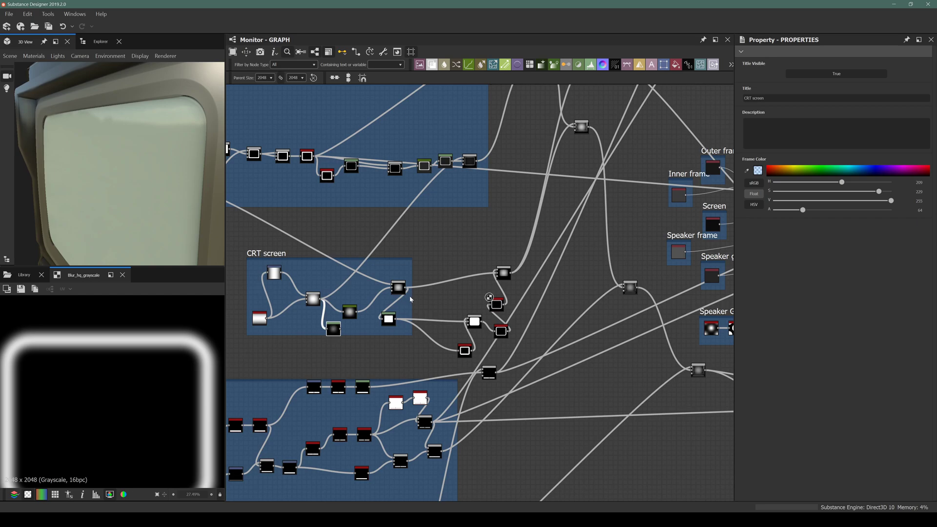
# Widen the CRT screen frame and arrange the edge-mask nodes, Blur HQ Grayscale and Subtract Blend inside it
pyautogui.moveTo(411, 295); pyautogui.dragTo(420, 316)
pyautogui.moveTo(462, 350); pyautogui.dragTo(437, 323)
pyautogui.moveTo(500, 334); pyautogui.dragTo(471, 302)
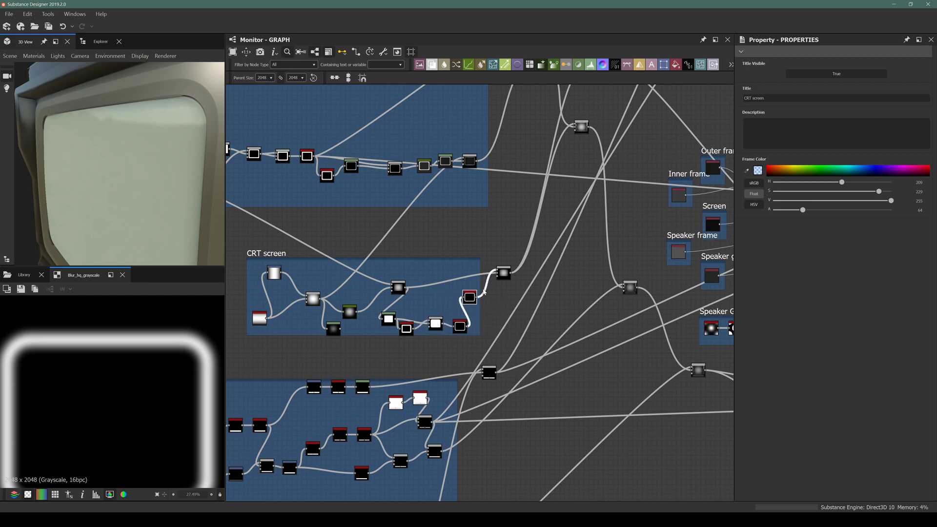
pyautogui.moveTo(509, 273); pyautogui.dragTo(474, 270)
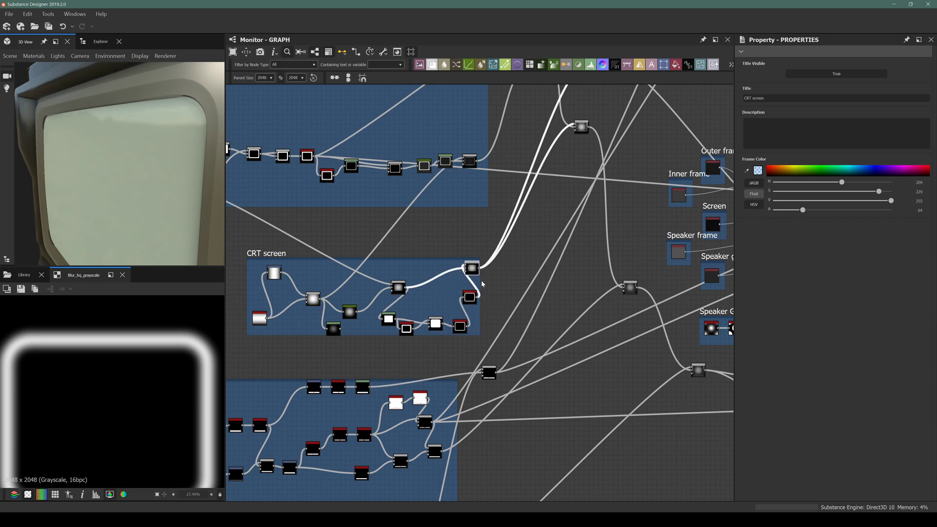
pyautogui.scroll(5, 482, 283)
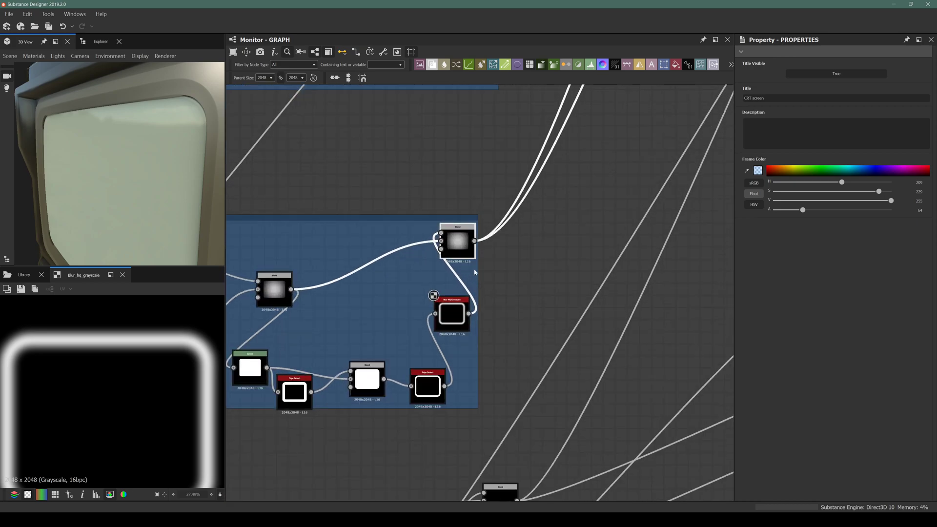
pyautogui.scroll(-8, 457, 249)
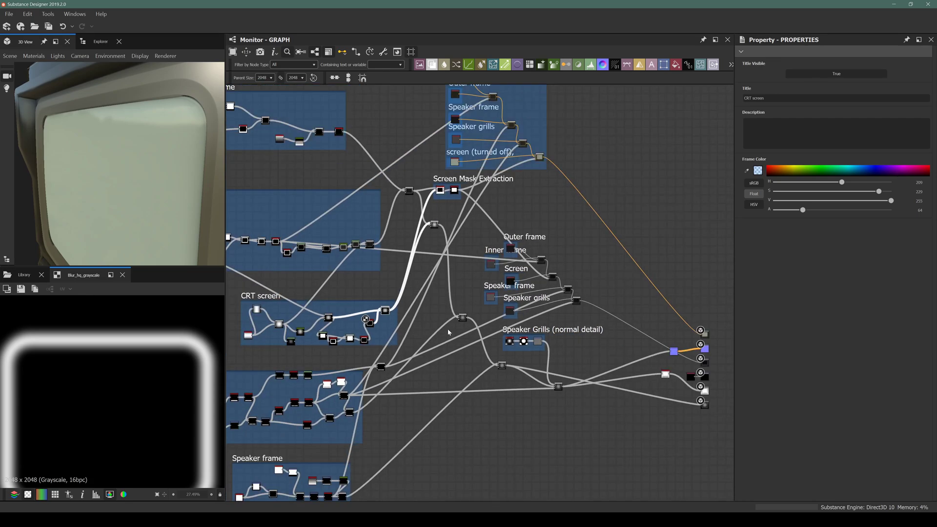
pyautogui.scroll(6, 363, 267)
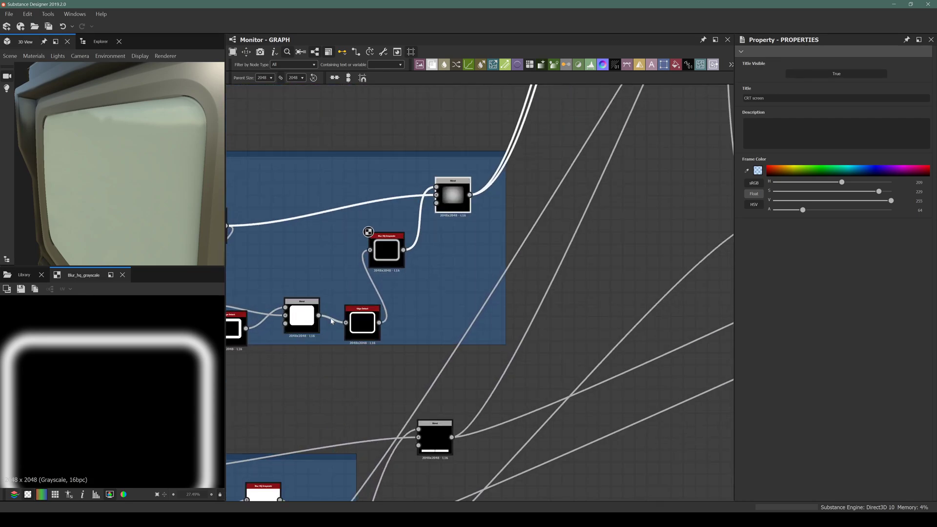
# Preview the Edge Detect feeding the blur and the Blur HQ Grayscale node in the 2D view
pyautogui.scroll(3, 365, 319)
pyautogui.click(360, 323)
pyautogui.scroll(-4, 363, 326)
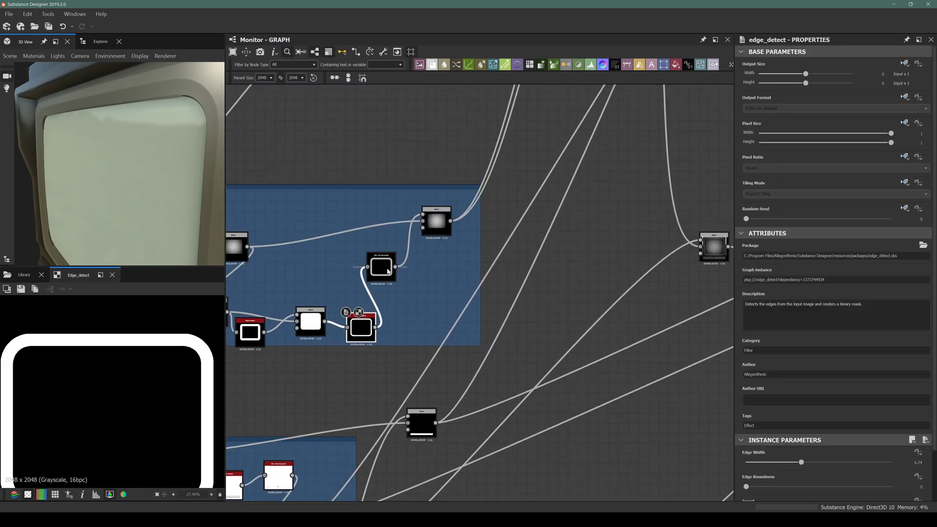
pyautogui.doubleClick(377, 266)
pyautogui.doubleClick(360, 327)
# Insert a Blend node after the "screen (turned off)" Uniform Color in the Basecolor Blendings frame and move it slightly away from the color node
pyautogui.scroll(-5, 360, 326)
pyautogui.moveTo(473, 299); pyautogui.dragTo(381, 313, button='middle')
pyautogui.moveTo(436, 252); pyautogui.dragTo(433, 426, button='middle')
pyautogui.scroll(2, 444, 198)
pyautogui.moveTo(397, 186); pyautogui.dragTo(390, 246, button='middle')
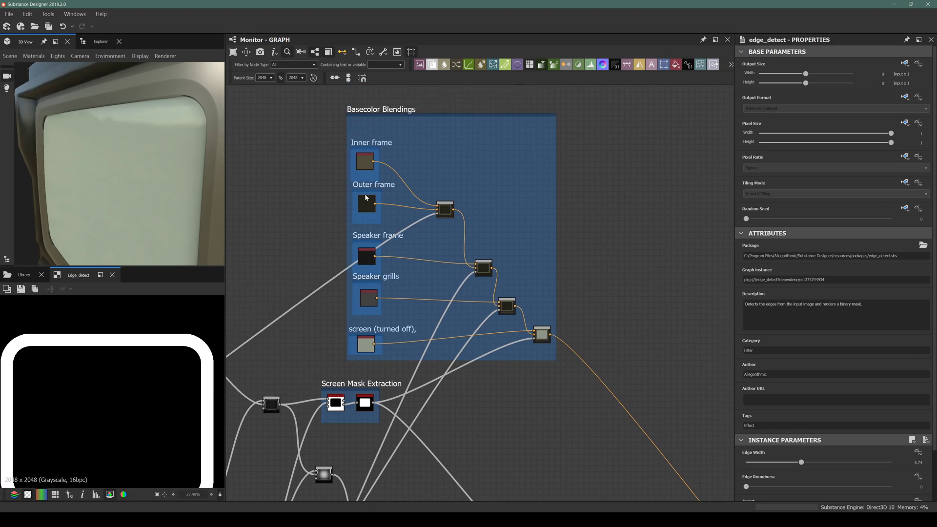
pyautogui.moveTo(309, 283); pyautogui.dragTo(335, 274, button='middle')
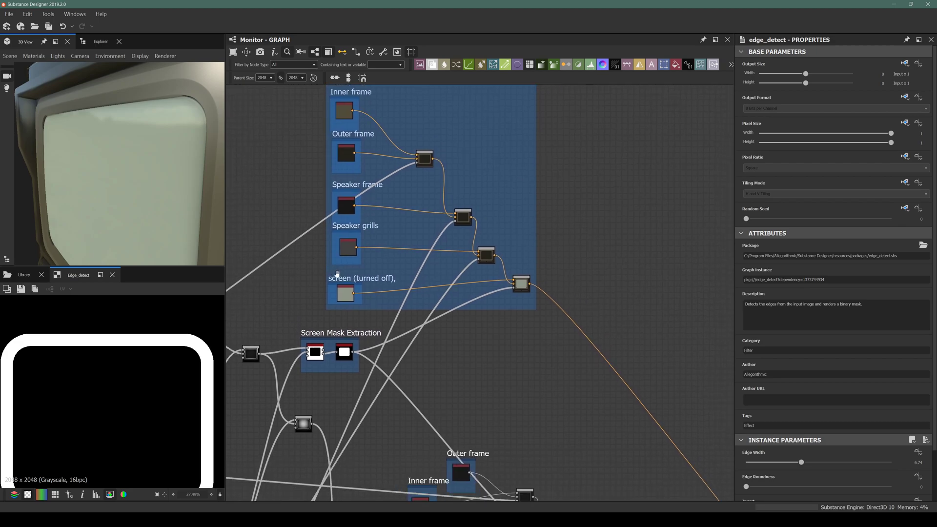
pyautogui.scroll(3, 353, 299)
pyautogui.click(347, 293)
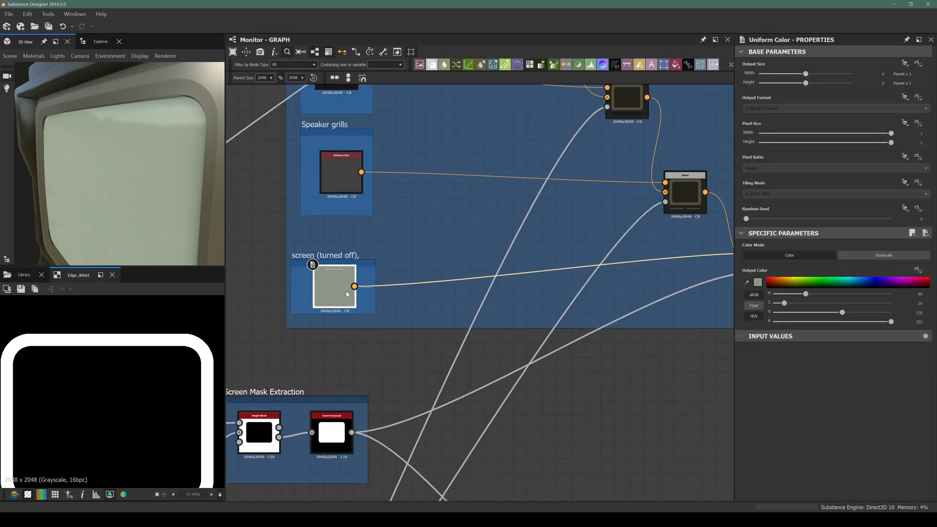
pyautogui.press('space')
pyautogui.write('bled')
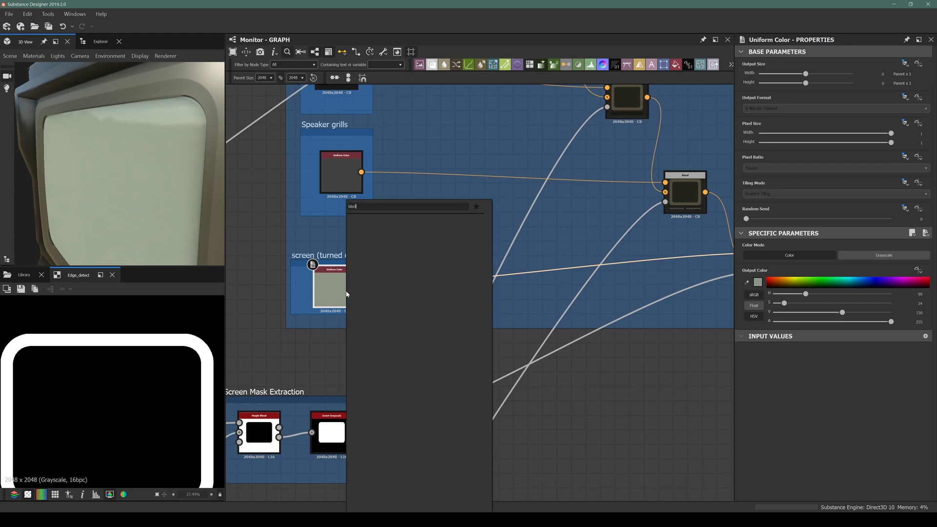
pyautogui.press('BackSpace')
pyautogui.write('nd')
pyautogui.press('Return')
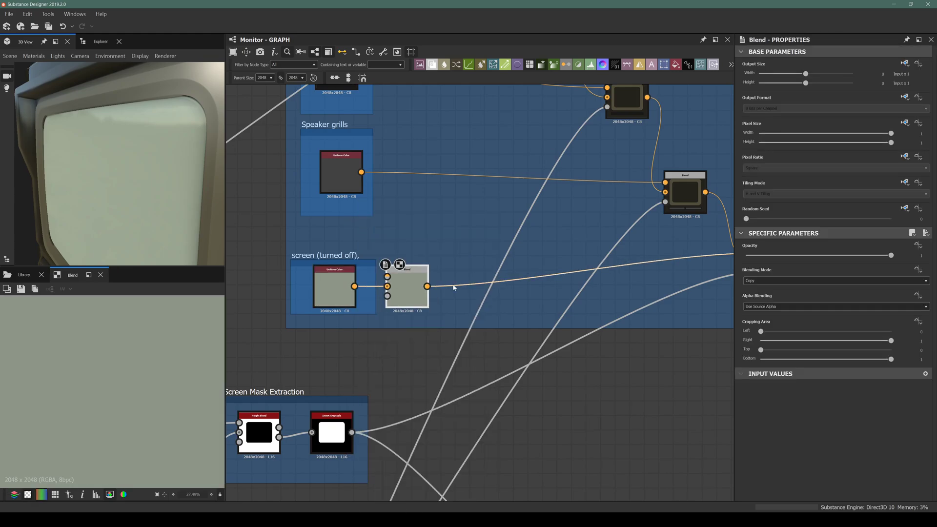
pyautogui.moveTo(399, 287); pyautogui.dragTo(436, 273)
pyautogui.scroll(-3, 436, 273)
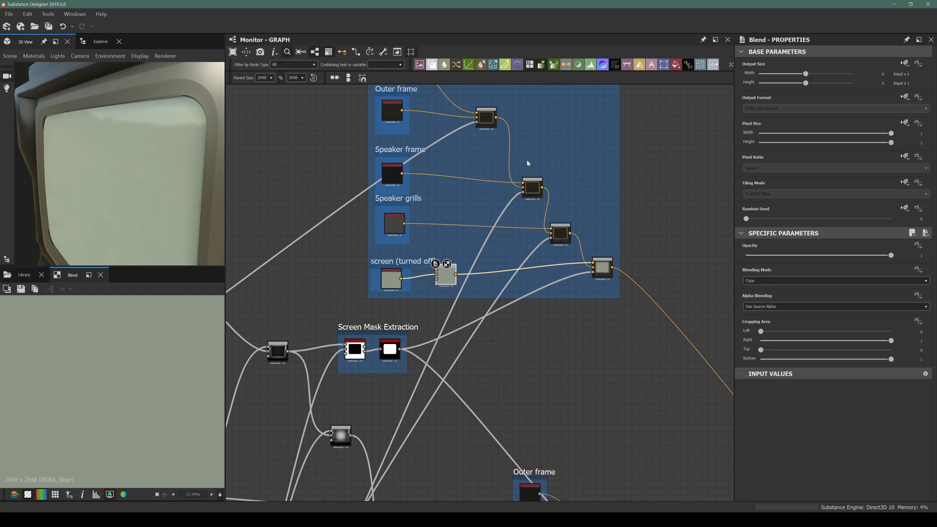
pyautogui.moveTo(264, 389); pyautogui.dragTo(486, 236, button='middle')
pyautogui.scroll(-1, 424, 271)
pyautogui.moveTo(358, 323); pyautogui.dragTo(357, 286, button='middle')
pyautogui.moveTo(620, 105); pyautogui.dragTo(527, 241, button='middle')
pyautogui.scroll(4, 540, 197)
pyautogui.click(347, 273)
pyautogui.press('space')
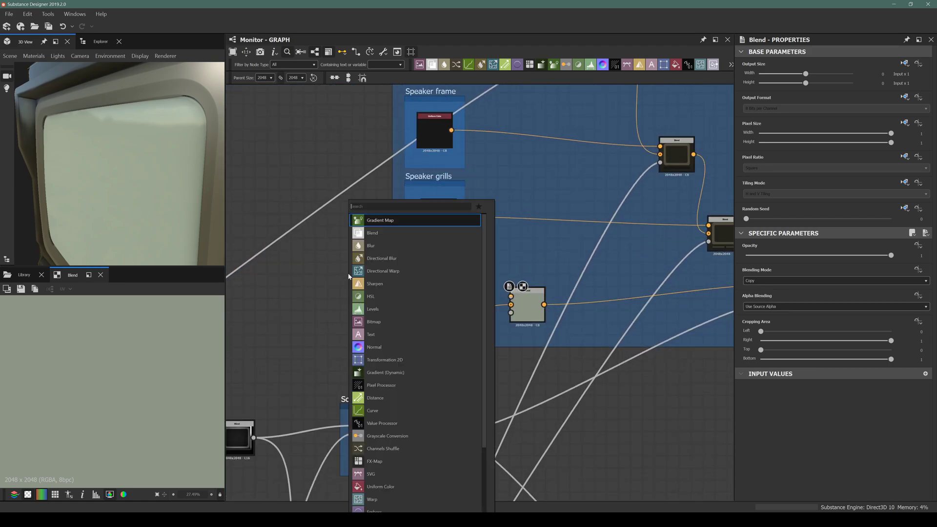
pyautogui.press('Escape')
# Duplicate the Speaker frame's Uniform Color and make room by extending the Basecolor Blendings frame downward and lowering the "screen (turned off)" frame
pyautogui.click(439, 137)
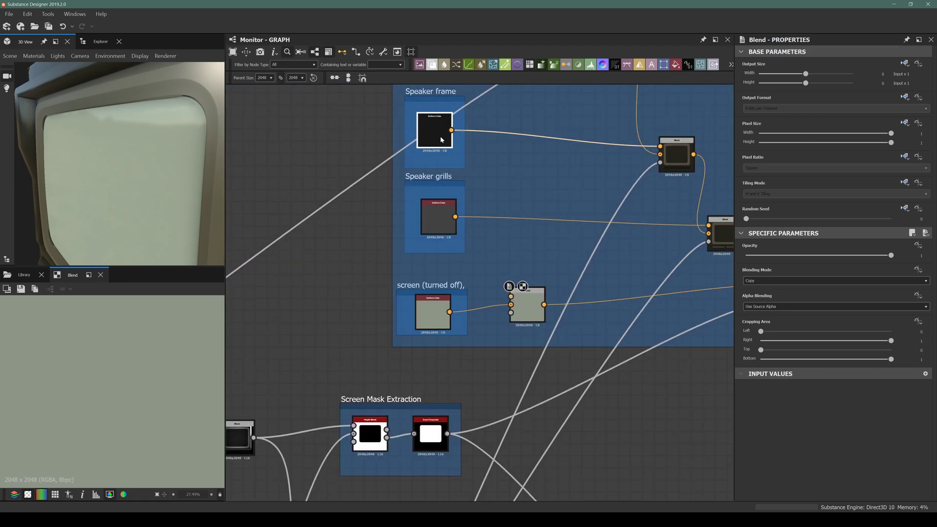
pyautogui.hotkey('ctrl', 'c')
pyautogui.hotkey('ctrl', 'v')
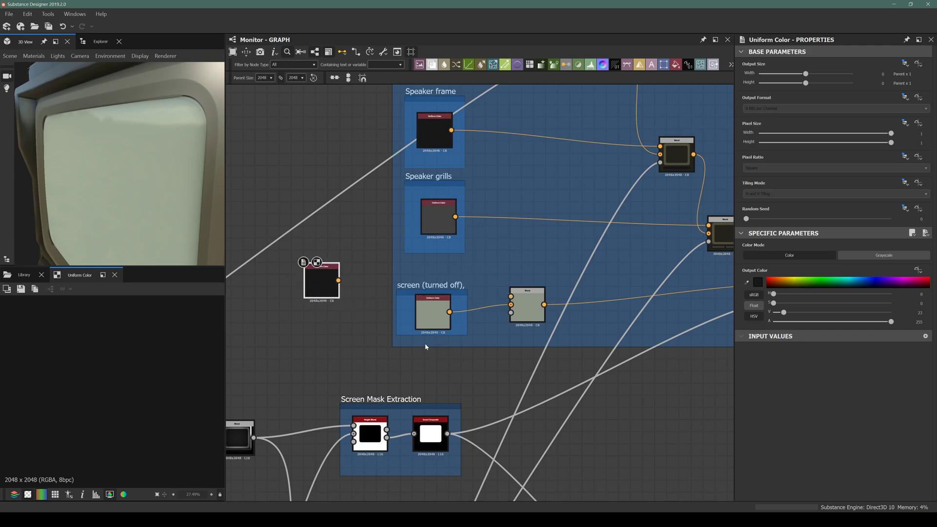
pyautogui.moveTo(417, 346); pyautogui.dragTo(417, 376)
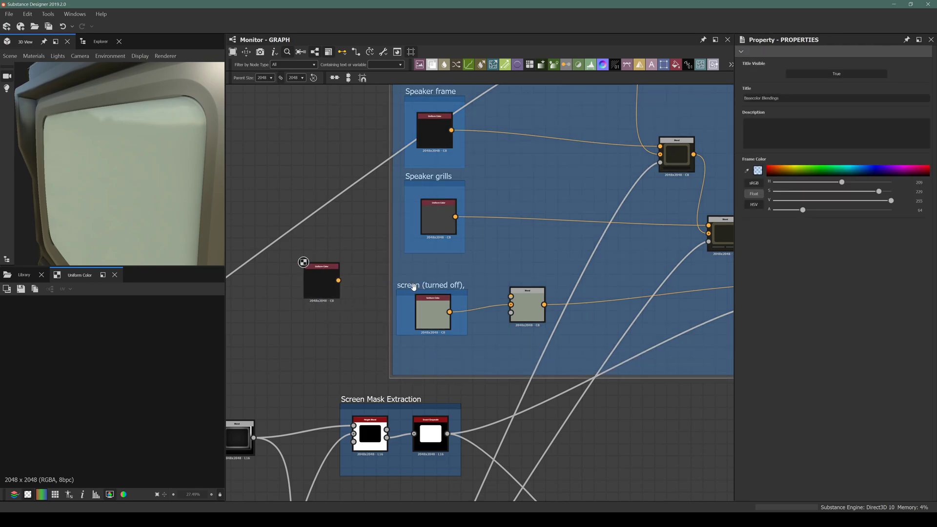
pyautogui.moveTo(413, 287); pyautogui.dragTo(418, 320)
# Place the duplicated dark Uniform Color in a frame titled "Screen black band" above the screen color and connect it to the new Blend's foreground
pyautogui.moveTo(312, 269); pyautogui.dragTo(432, 278)
pyautogui.press('space')
pyautogui.press('Return')
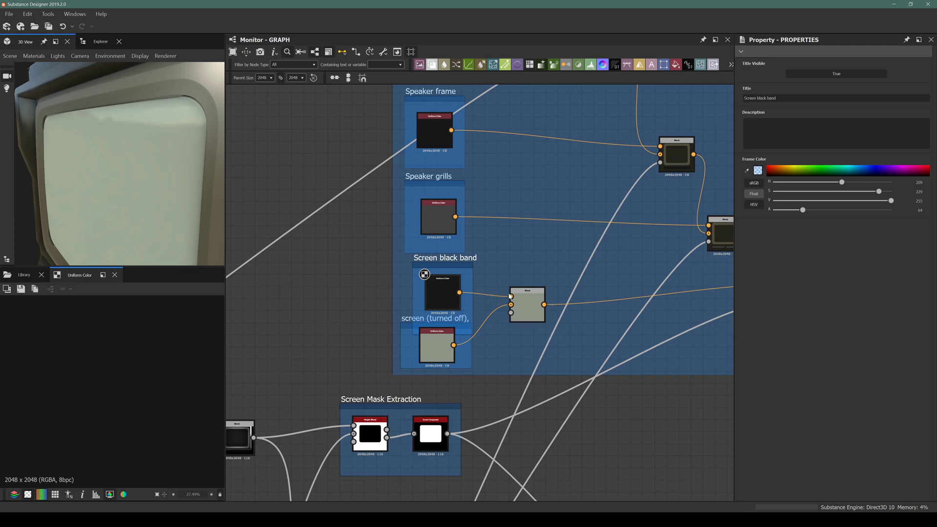
# Locate the CRT screen frame's edge-mask nodes in the graph
pyautogui.scroll(-9, 495, 310)
pyautogui.scroll(1, 347, 414)
pyautogui.moveTo(349, 421); pyautogui.dragTo(283, 327, button='middle')
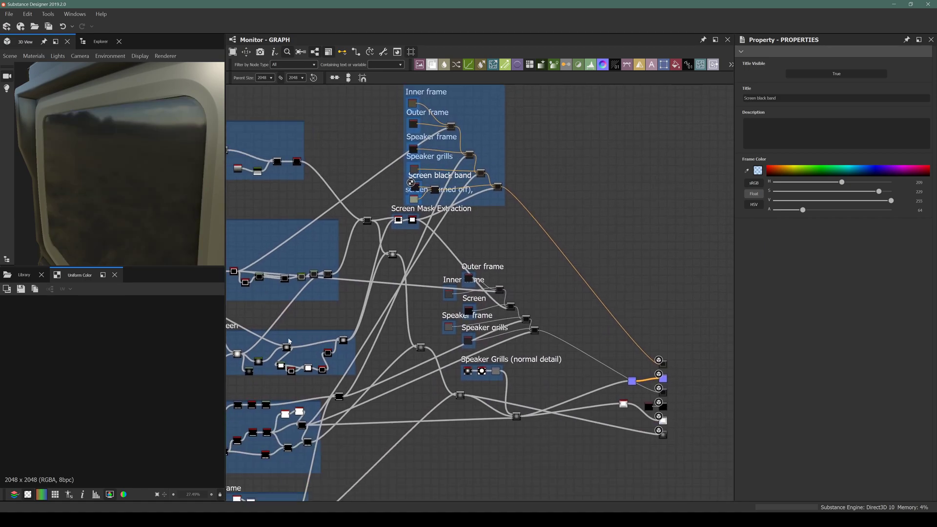
# Connect the last Edge Detect output in the CRT screen frame to the mask input of the Blend combining black band and screen colours
pyautogui.scroll(8, 323, 370)
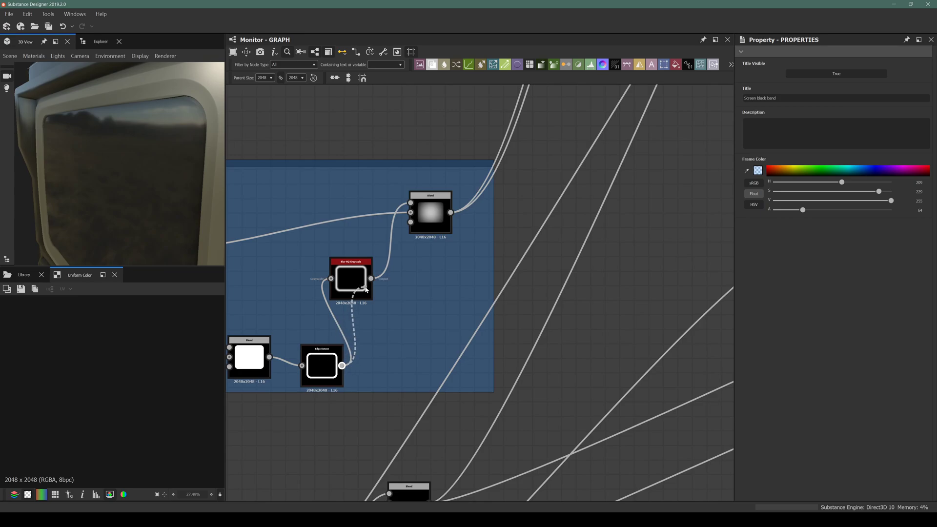
pyautogui.scroll(-8, 366, 282)
pyautogui.moveTo(465, 205); pyautogui.dragTo(372, 357, button='middle')
pyautogui.scroll(4, 409, 217)
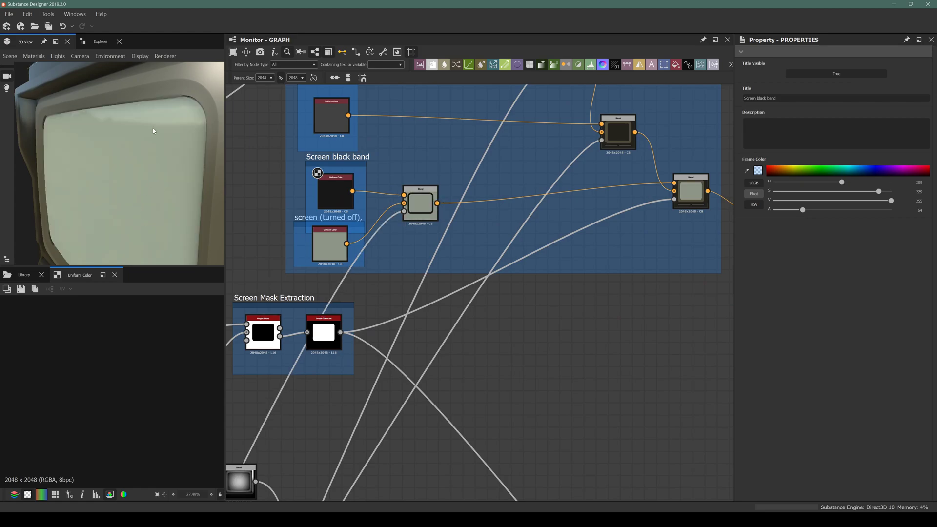
# Preview the black band and screen colour Blend, the final colour Blend, and the inverted screen mask feeding it
pyautogui.click(419, 202)
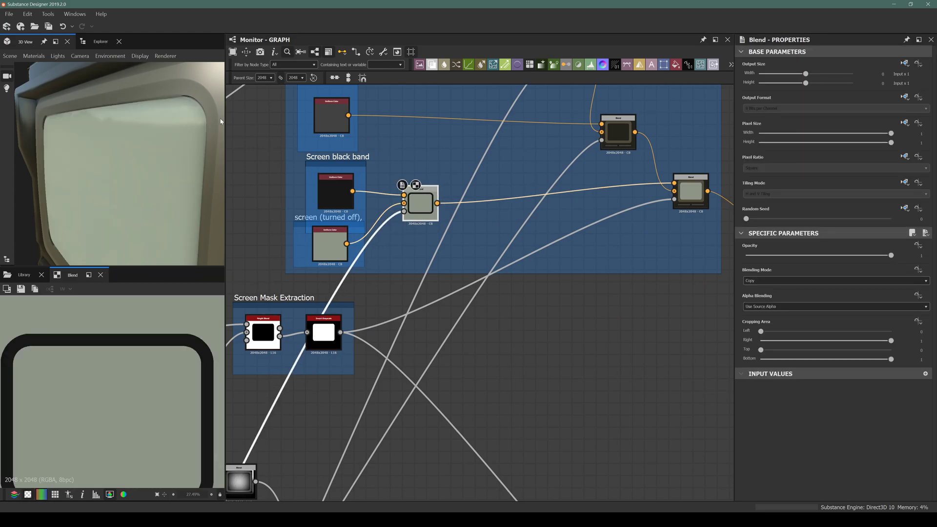
pyautogui.click(690, 193)
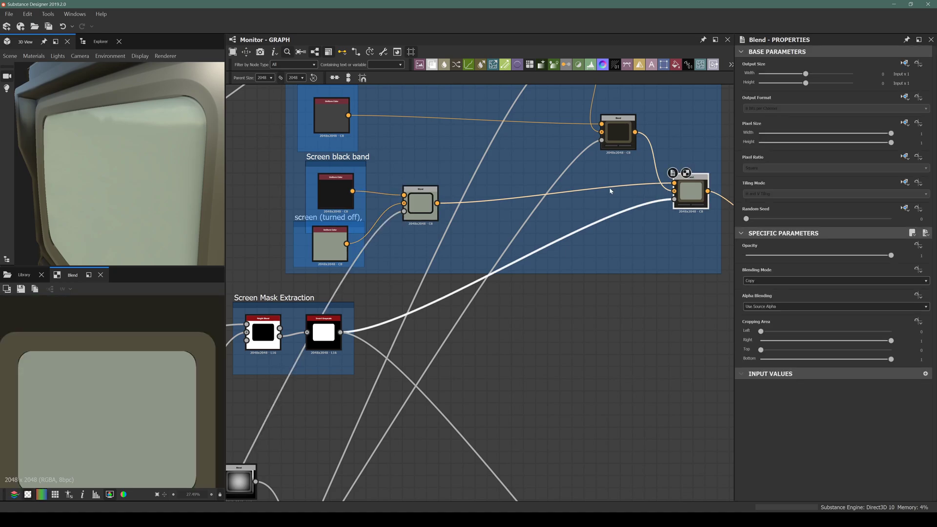
pyautogui.doubleClick(675, 199)
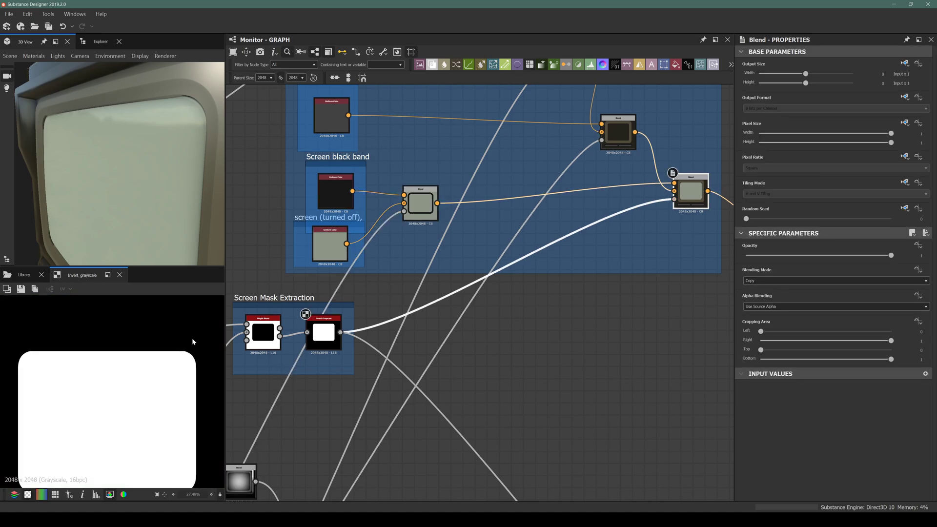
pyautogui.moveTo(396, 274); pyautogui.dragTo(423, 260, button='middle')
pyautogui.moveTo(388, 200); pyautogui.dragTo(466, 220, button='middle')
pyautogui.scroll(4, 470, 208)
pyautogui.click(559, 213)
pyautogui.doubleClick(563, 216)
# Examine the screen edge on the 3D monitor up close and from the front for the black band
pyautogui.scroll(5, 159, 116)
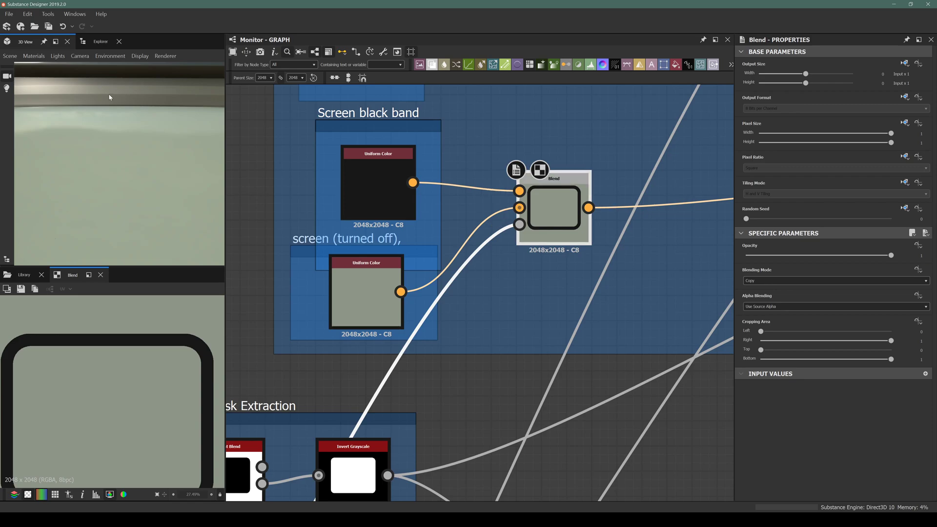
pyautogui.scroll(-4, 130, 108)
pyautogui.moveTo(119, 119)
pyautogui.mouseDown()
pyautogui.moveTo(80, 127)
pyautogui.moveTo(130, 120)
pyautogui.mouseUp()
pyautogui.scroll(-3, 135, 149)
pyautogui.moveTo(112, 174); pyautogui.dragTo(80, 123)
pyautogui.scroll(4, 107, 134)
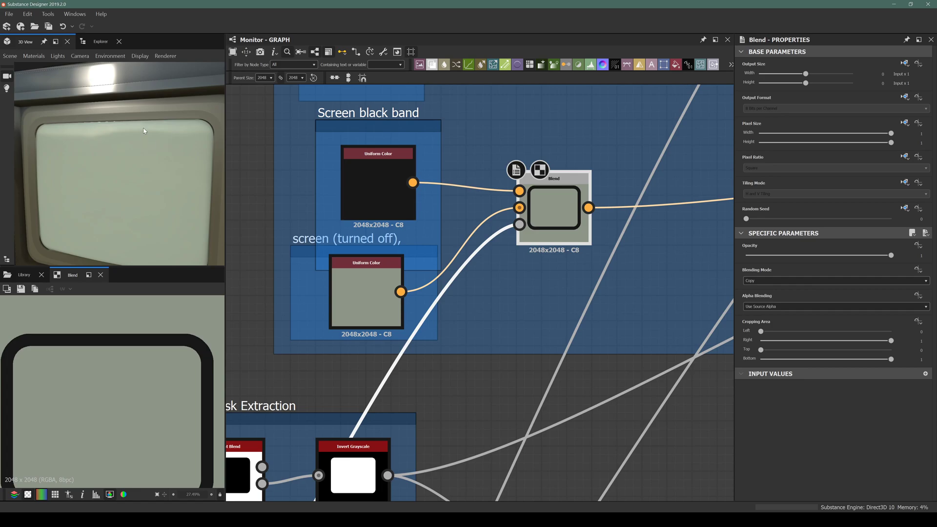
# Duplicate the last Edge Detect node of the CRT screen frame and place the copy below the original
pyautogui.scroll(-8, 492, 206)
pyautogui.moveTo(357, 308); pyautogui.dragTo(477, 184, button='middle')
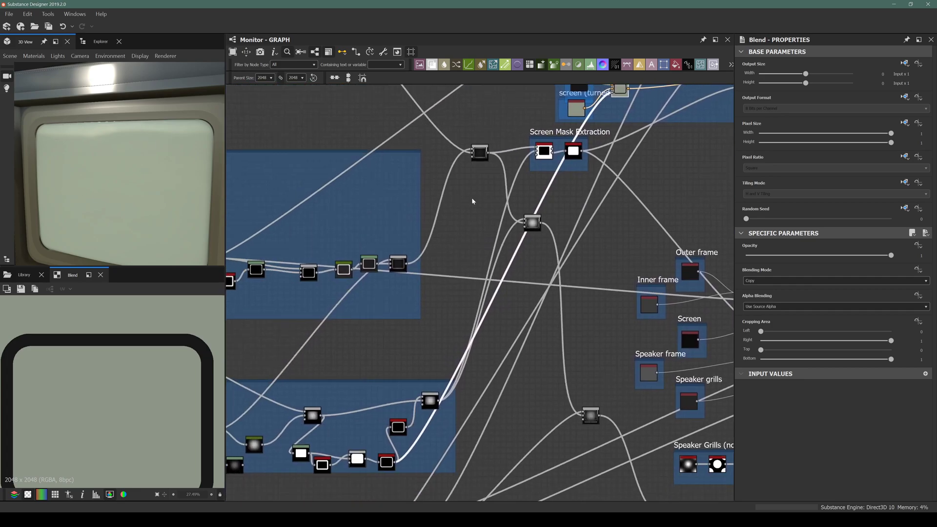
pyautogui.moveTo(456, 326); pyautogui.dragTo(471, 218, button='middle')
pyautogui.scroll(6, 388, 378)
pyautogui.moveTo(319, 426); pyautogui.dragTo(325, 361, button='middle')
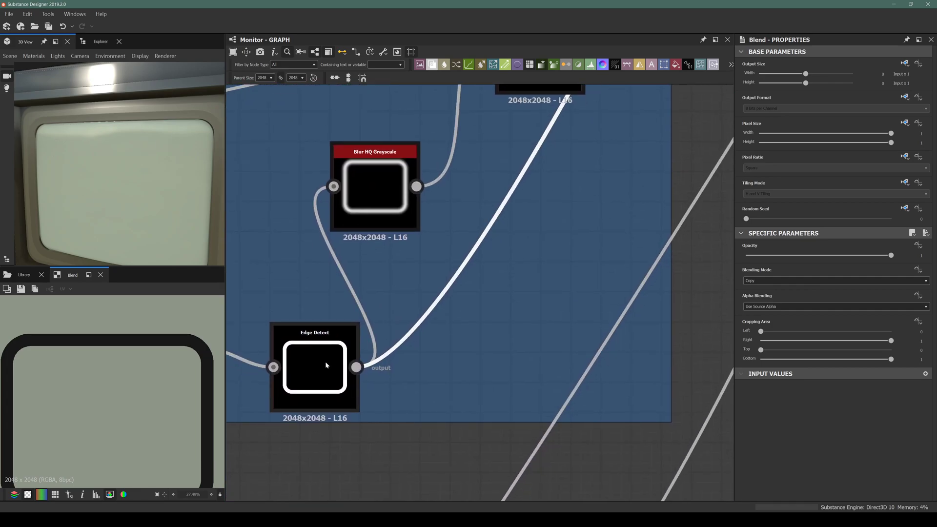
pyautogui.click(325, 361)
pyautogui.scroll(-3, 362, 405)
pyautogui.moveTo(300, 411); pyautogui.dragTo(440, 361, button='middle')
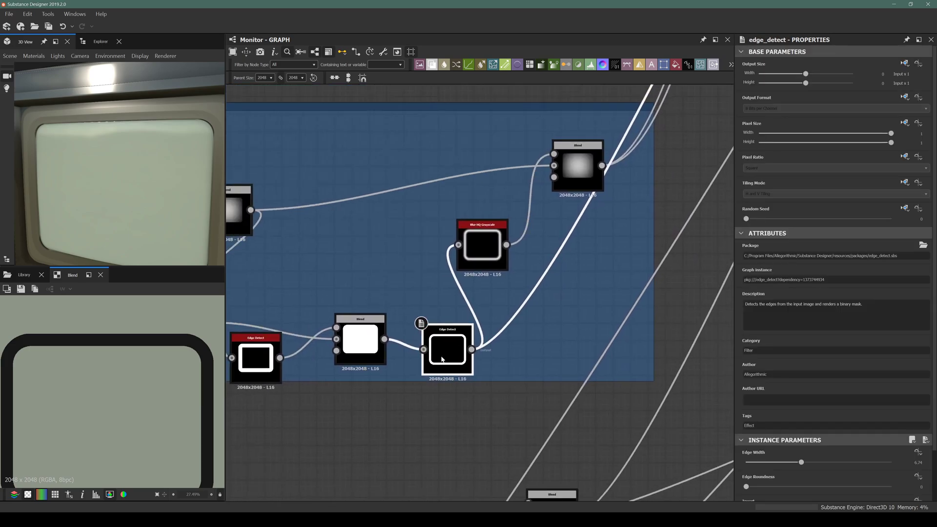
pyautogui.hotkey('ctrl', 'd')
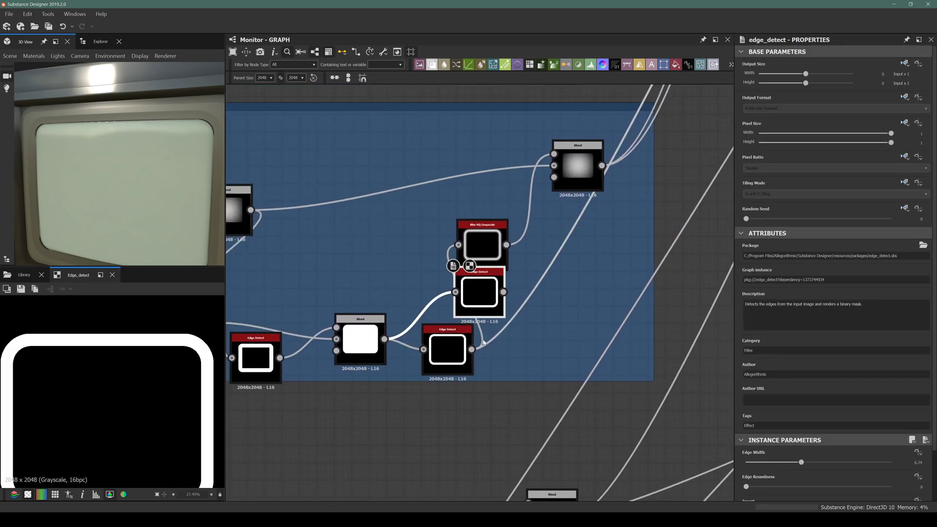
pyautogui.click(434, 419)
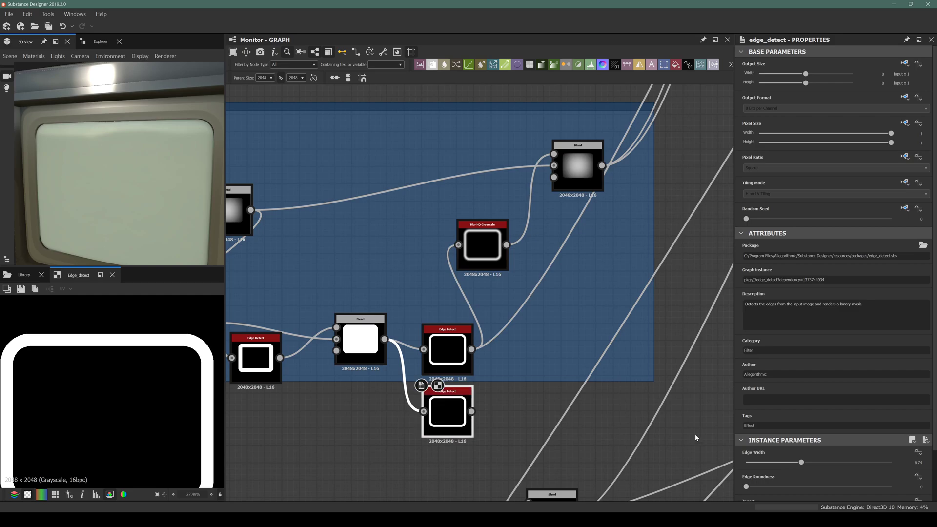
# Set the copied Edge Detect's Edge Width to 9.46 and connect its output to the black band Blend's mask input
pyautogui.moveTo(801, 464); pyautogui.dragTo(827, 463)
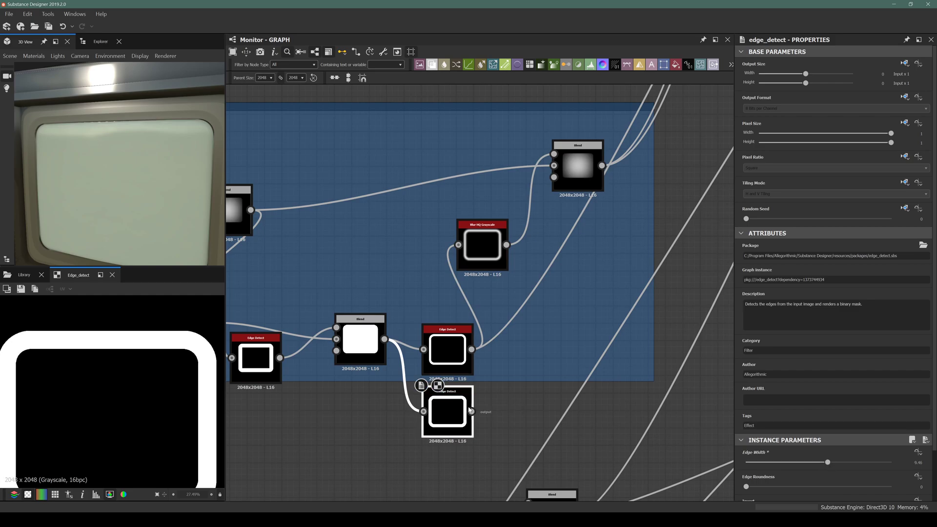
pyautogui.scroll(-5, 472, 411)
pyautogui.scroll(5, 555, 235)
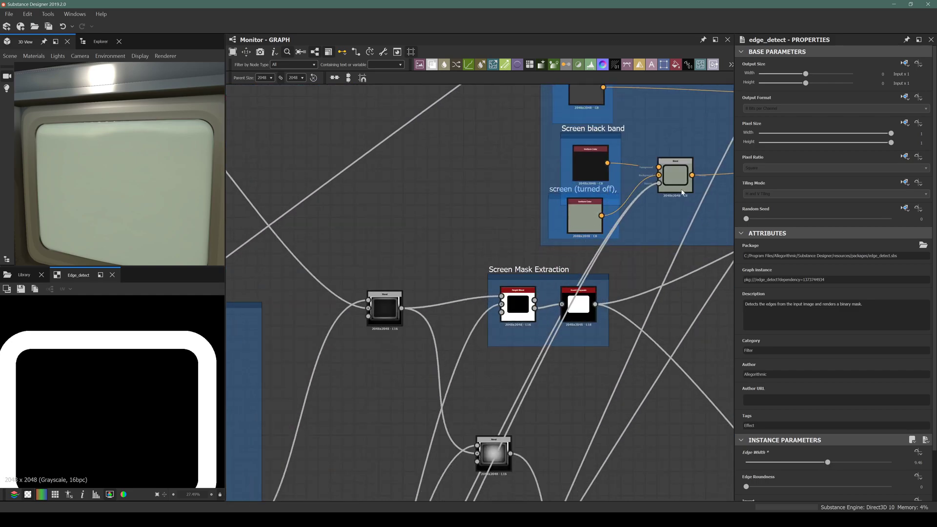
pyautogui.moveTo(629, 199); pyautogui.dragTo(490, 223, button='middle')
pyautogui.scroll(-5, 471, 228)
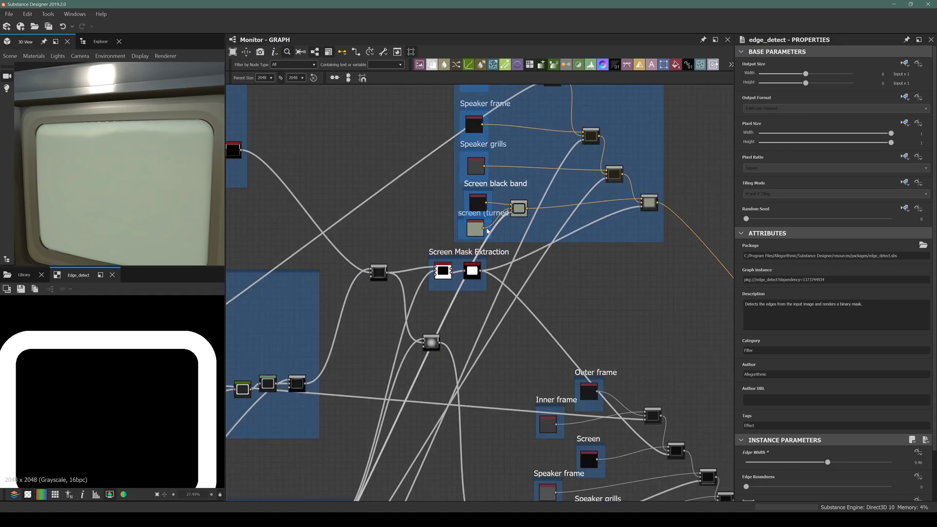
pyautogui.moveTo(390, 286); pyautogui.dragTo(425, 197, button='middle')
pyautogui.moveTo(366, 466); pyautogui.dragTo(400, 402, button='middle')
pyautogui.scroll(5, 400, 402)
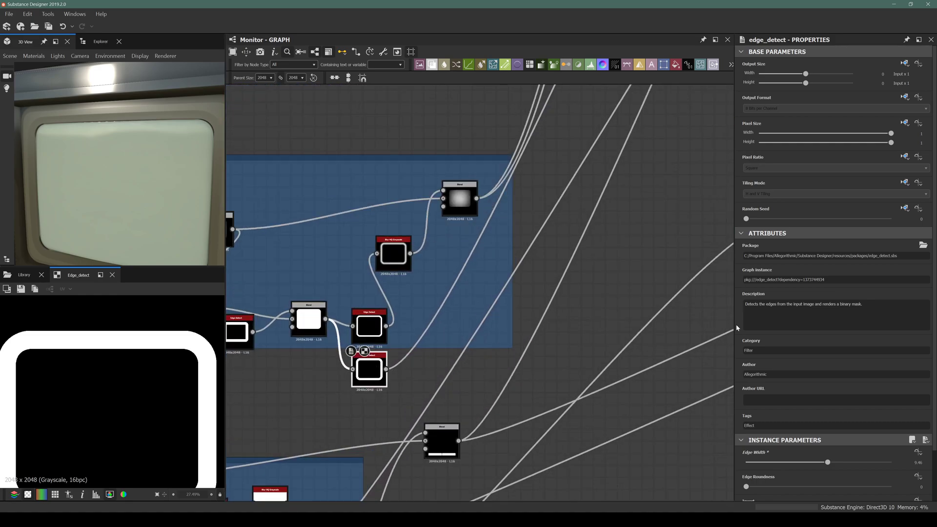
# Set the copied Edge Detect's Edge Width to 14.09 and move the node up inside the CRT screen frame
pyautogui.moveTo(816, 464); pyautogui.dragTo(874, 471)
pyautogui.moveTo(87, 156); pyautogui.dragTo(127, 139)
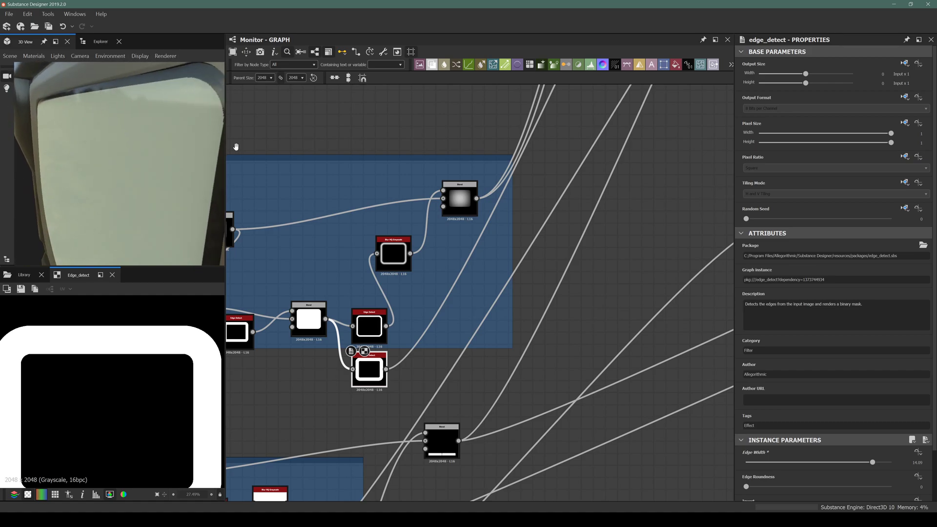
pyautogui.scroll(-2, 388, 355)
pyautogui.moveTo(379, 356); pyautogui.dragTo(354, 228)
pyautogui.moveTo(48, 141); pyautogui.dragTo(54, 165)
pyautogui.scroll(4, 442, 324)
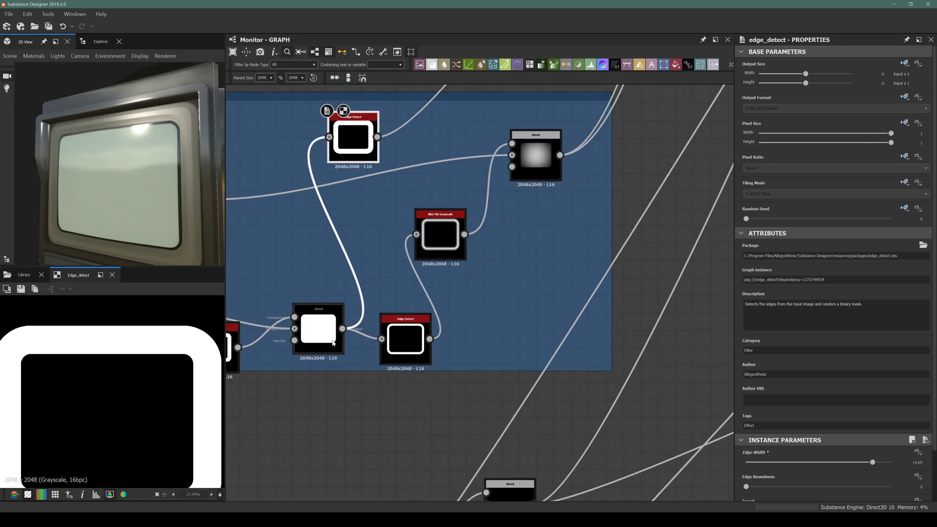
# Rearrange the Levels node and the first Edge Detect node in the CRT screen frame, shifting both up and left
pyautogui.click(388, 330)
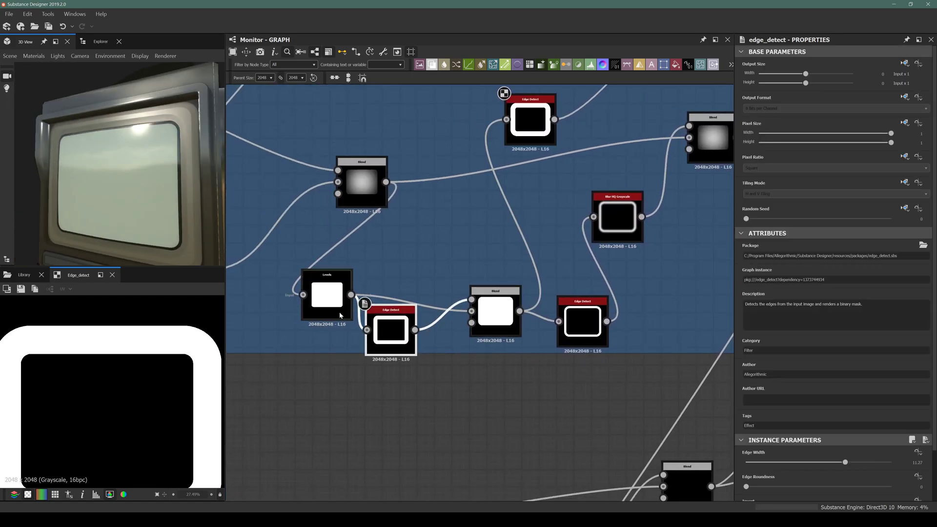
pyautogui.moveTo(327, 295); pyautogui.dragTo(304, 287)
pyautogui.moveTo(396, 335)
pyautogui.mouseDown()
pyautogui.moveTo(396, 312)
pyautogui.moveTo(389, 328)
pyautogui.mouseUp()
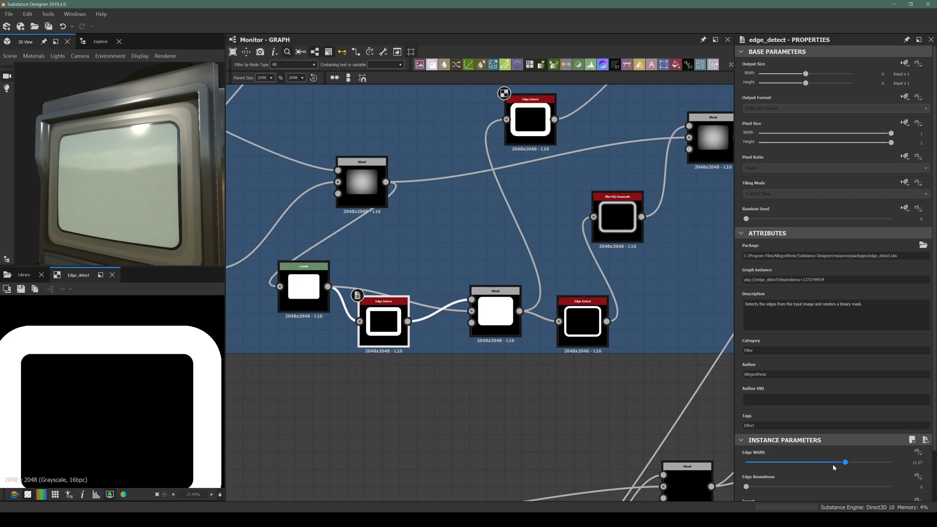
# Try an Edge Width of 10.01 on the first Edge Detect node and undo the change
pyautogui.moveTo(828, 466)
pyautogui.mouseDown()
pyautogui.moveTo(813, 467)
pyautogui.moveTo(832, 466)
pyautogui.mouseUp()
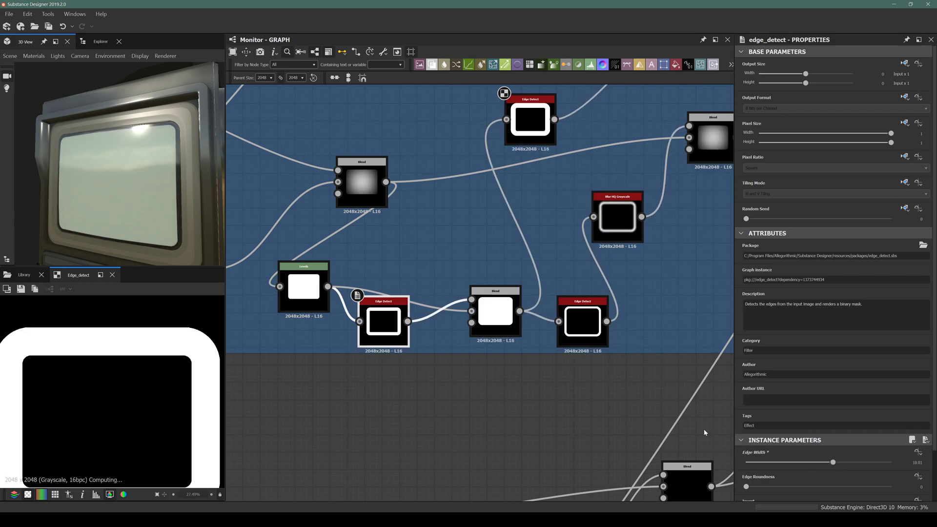
pyautogui.hotkey('ctrl', 'z')
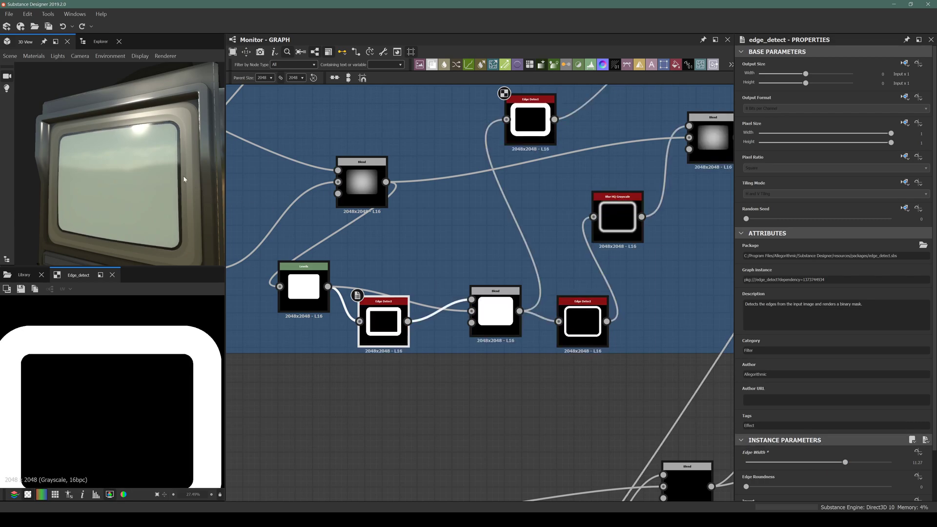
# Check the copied Edge Detect's settings and inspect the monitor's screen and black band from several angles in 3D
pyautogui.scroll(-2, 453, 288)
pyautogui.moveTo(420, 237); pyautogui.dragTo(377, 322, button='middle')
pyautogui.click(467, 262)
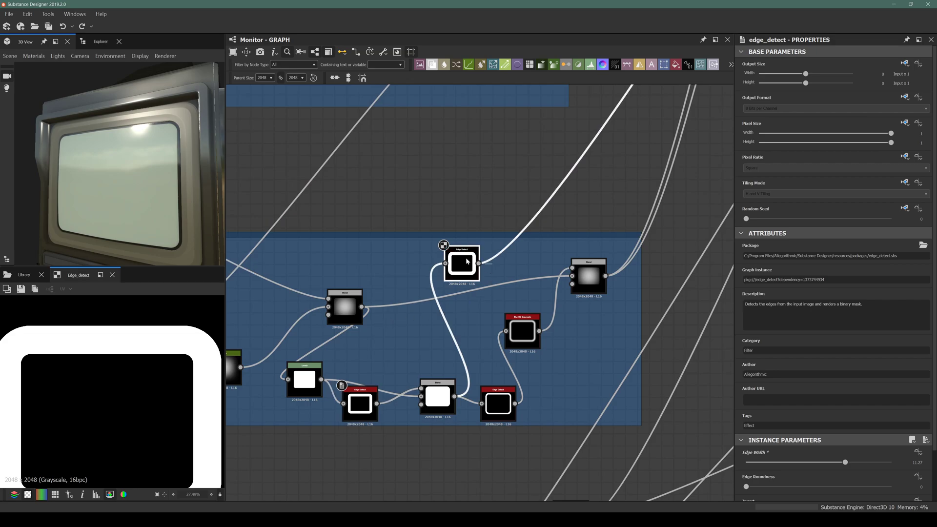
pyautogui.scroll(5, 53, 188)
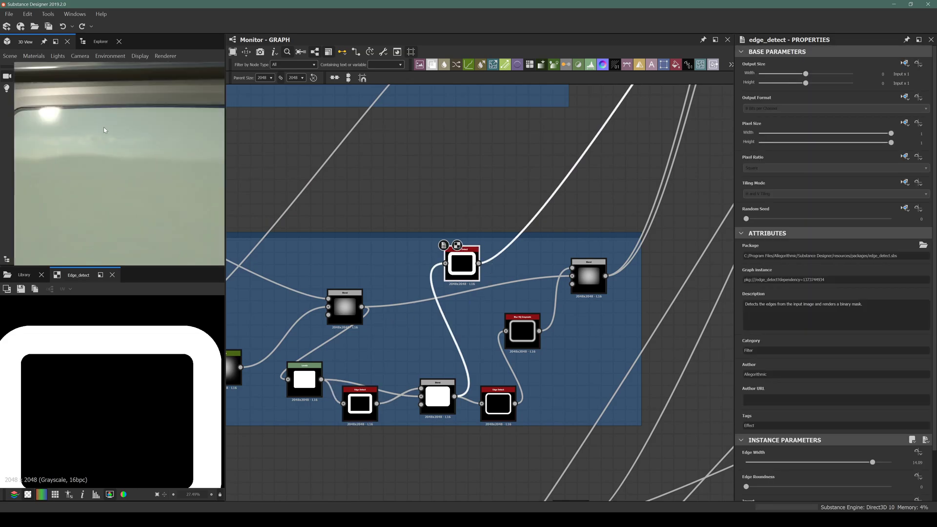
pyautogui.moveTo(106, 170); pyautogui.dragTo(153, 126)
pyautogui.moveTo(127, 198); pyautogui.dragTo(128, 156)
pyautogui.scroll(-5, 503, 227)
pyautogui.scroll(4, 481, 197)
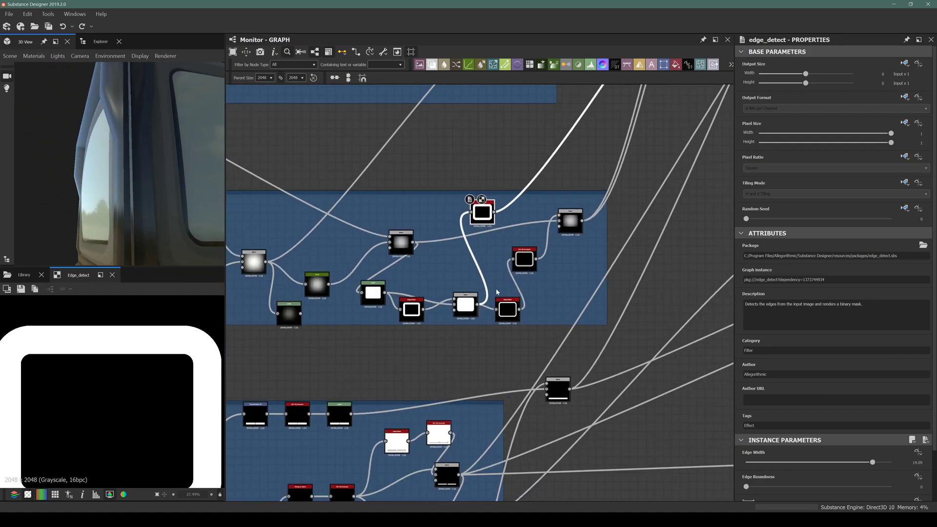
# Inspect the screen's bulge from the side and preview the Blend node that merges the frame and CRT screen heights
pyautogui.scroll(-2, 535, 250)
pyautogui.scroll(3, 507, 274)
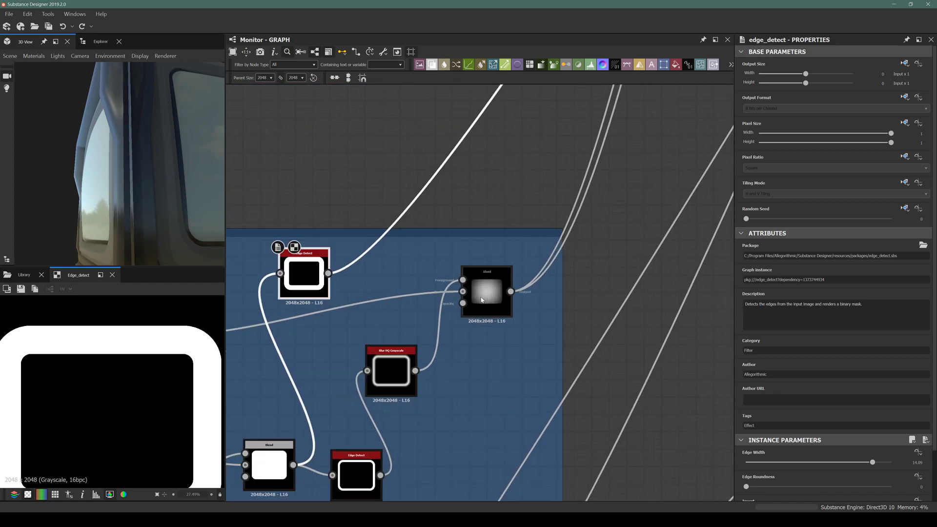
pyautogui.scroll(-5, 480, 304)
pyautogui.moveTo(61, 138); pyautogui.dragTo(64, 138)
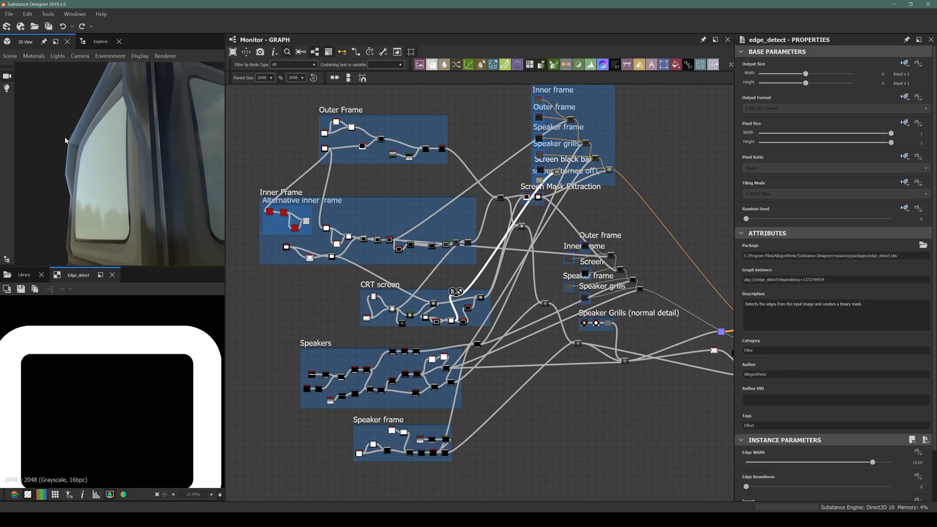
pyautogui.moveTo(87, 225); pyautogui.dragTo(95, 224)
pyautogui.scroll(7, 537, 209)
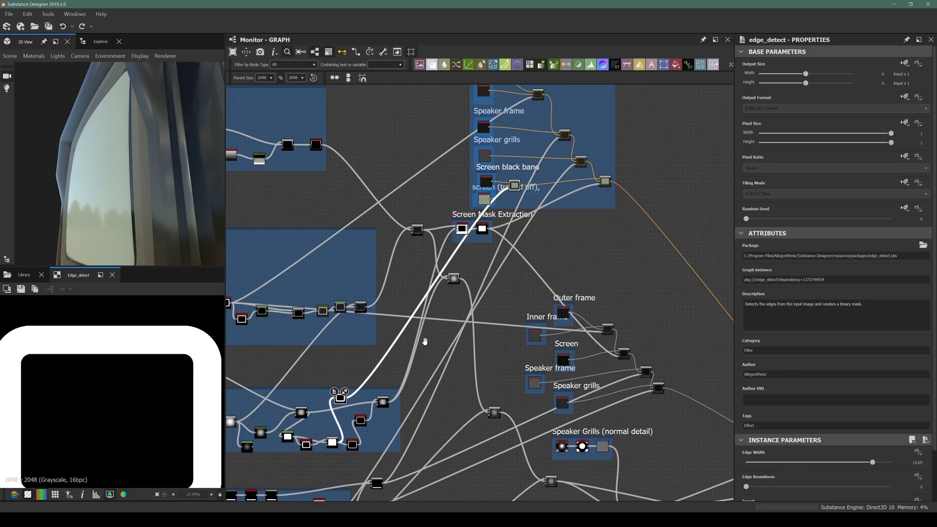
pyautogui.scroll(2, 481, 244)
pyautogui.scroll(-5, 477, 277)
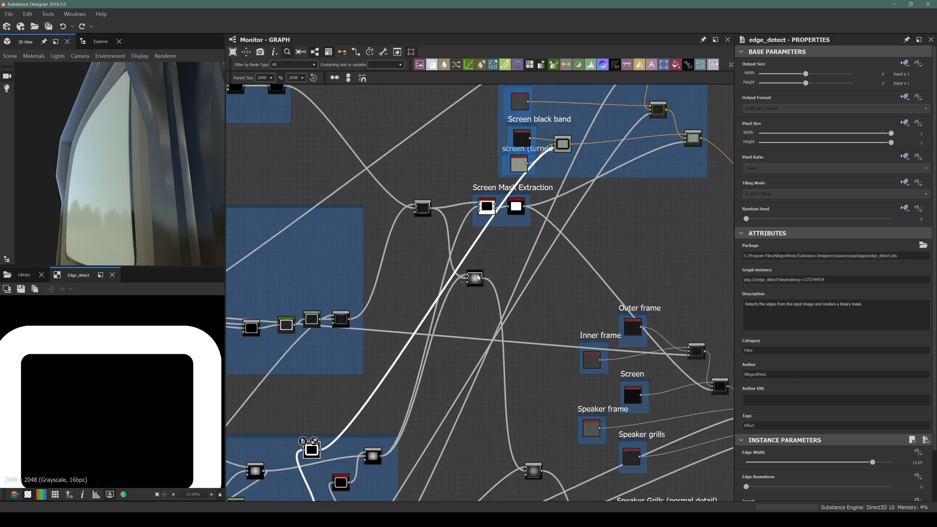
pyautogui.scroll(4, 480, 267)
pyautogui.click(475, 278)
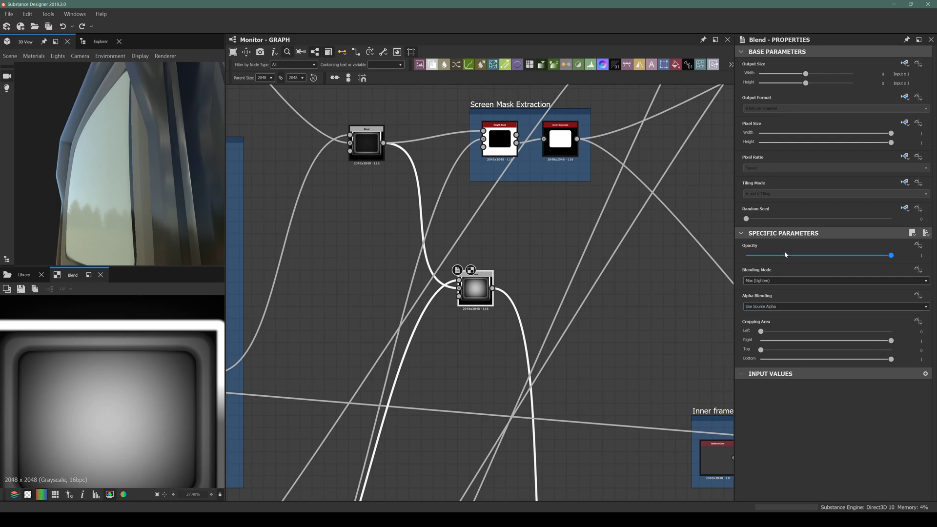
pyautogui.scroll(-3, 422, 278)
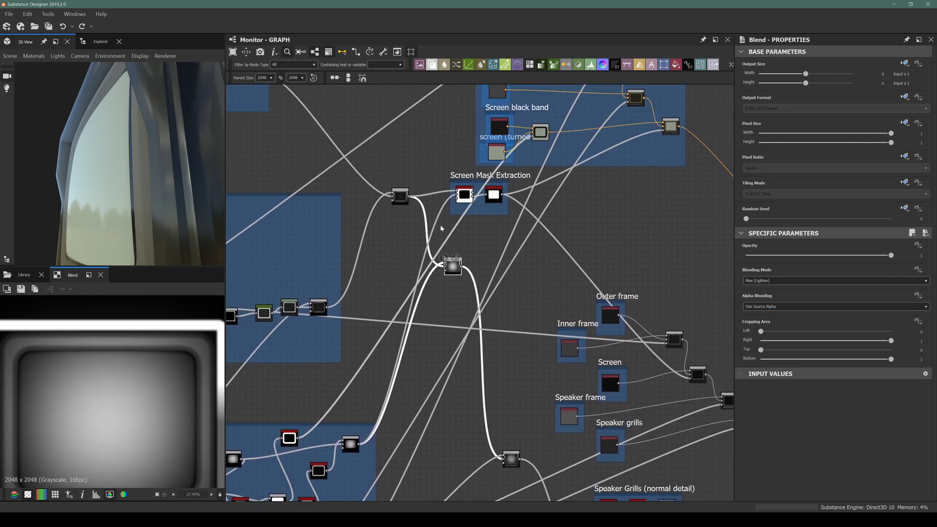
# Insert a Levels node after the final Blend of the CRT screen frame, feeding that Blend's existing output connections
pyautogui.moveTo(433, 203); pyautogui.dragTo(451, 171, button='middle')
pyautogui.moveTo(415, 368); pyautogui.dragTo(436, 242, button='middle')
pyautogui.scroll(4, 416, 307)
pyautogui.moveTo(350, 278); pyautogui.dragTo(244, 335, button='middle')
pyautogui.doubleClick(370, 314)
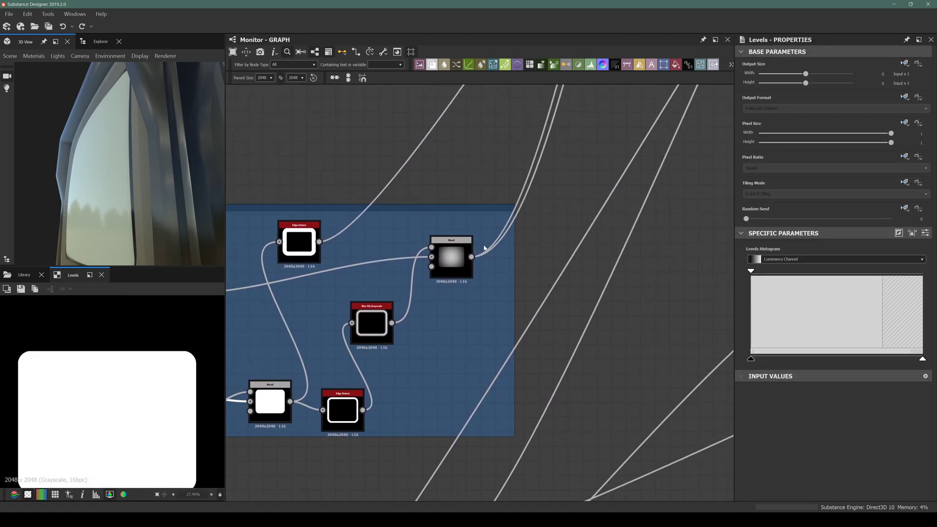
pyautogui.doubleClick(463, 260)
pyautogui.press('space')
pyautogui.write('levels')
pyautogui.press('Return')
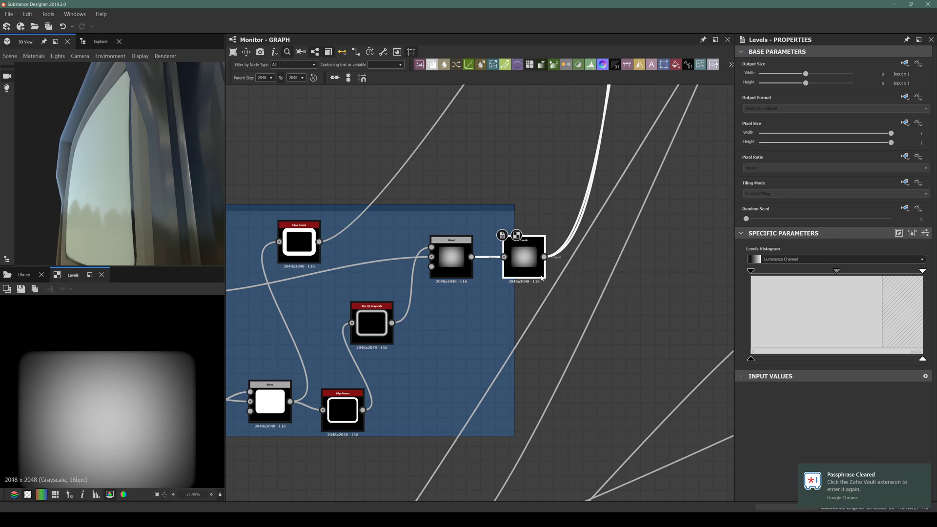
# Try raising the new Levels node's output black level and undo the change
pyautogui.moveTo(751, 360); pyautogui.dragTo(775, 363)
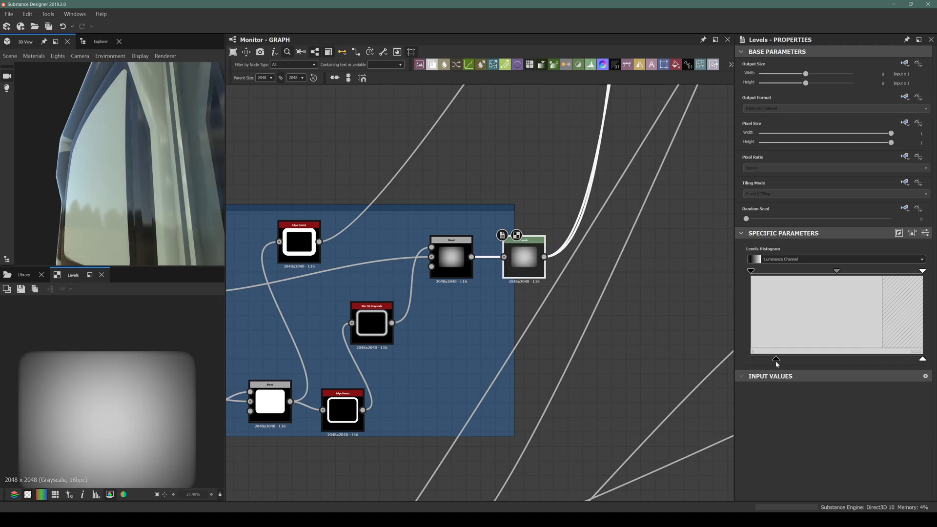
pyautogui.hotkey('ctrl', 'z')
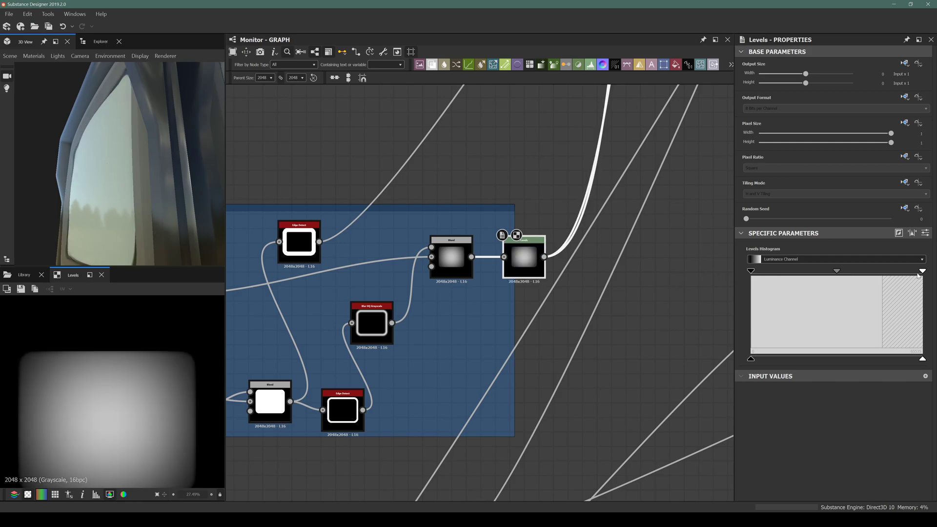
# Try lowering the input white point of the Levels node after the CRT screen's final Blend and undo it
pyautogui.moveTo(922, 271); pyautogui.dragTo(863, 278)
pyautogui.moveTo(117, 103); pyautogui.dragTo(107, 127)
pyautogui.hotkey('ctrl', 'z')
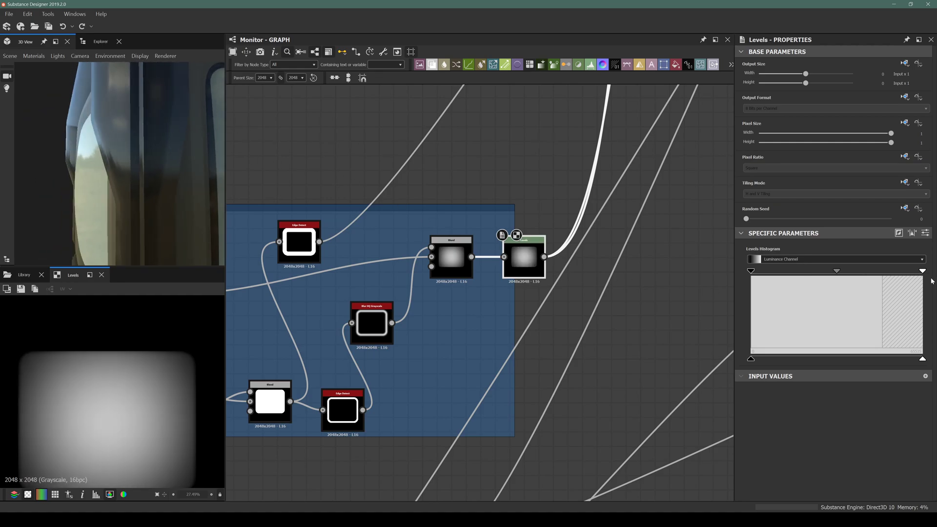
# Raise the CRT screen's height by moderately lowering the Levels node's input white point and nudging its midpoint darker
pyautogui.moveTo(923, 271); pyautogui.dragTo(897, 274)
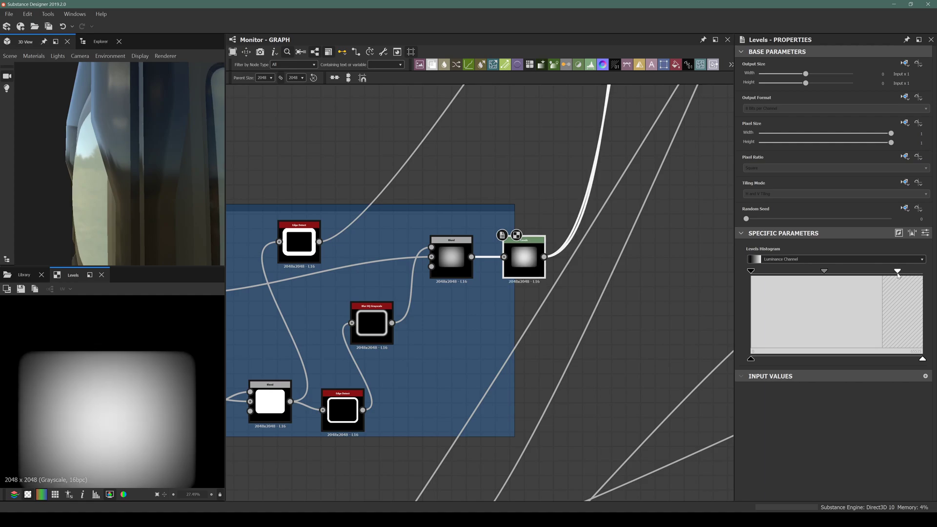
pyautogui.moveTo(822, 273)
pyautogui.mouseDown()
pyautogui.moveTo(856, 273)
pyautogui.moveTo(819, 268)
pyautogui.mouseUp()
pyautogui.moveTo(101, 166); pyautogui.dragTo(442, 231)
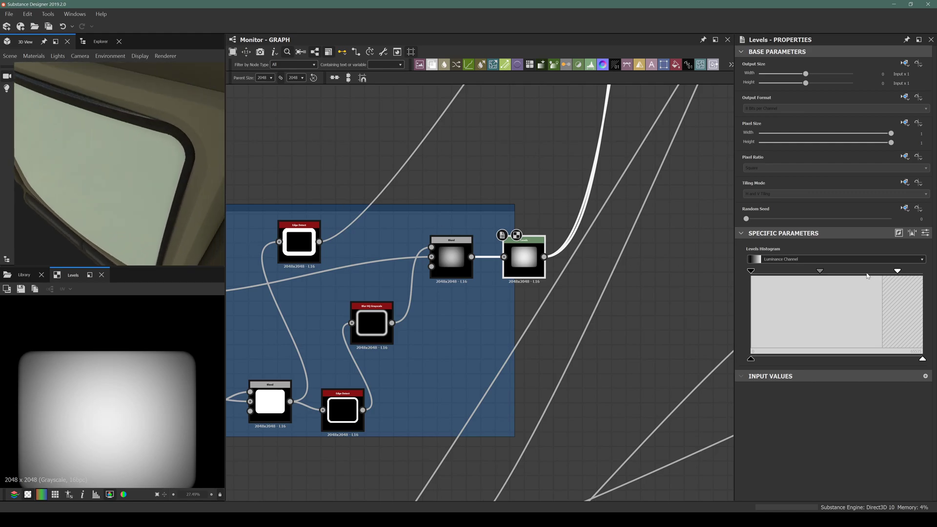
pyautogui.moveTo(819, 272)
pyautogui.mouseDown()
pyautogui.moveTo(799, 277)
pyautogui.moveTo(819, 273)
pyautogui.mouseUp()
pyautogui.moveTo(83, 205); pyautogui.dragTo(104, 145)
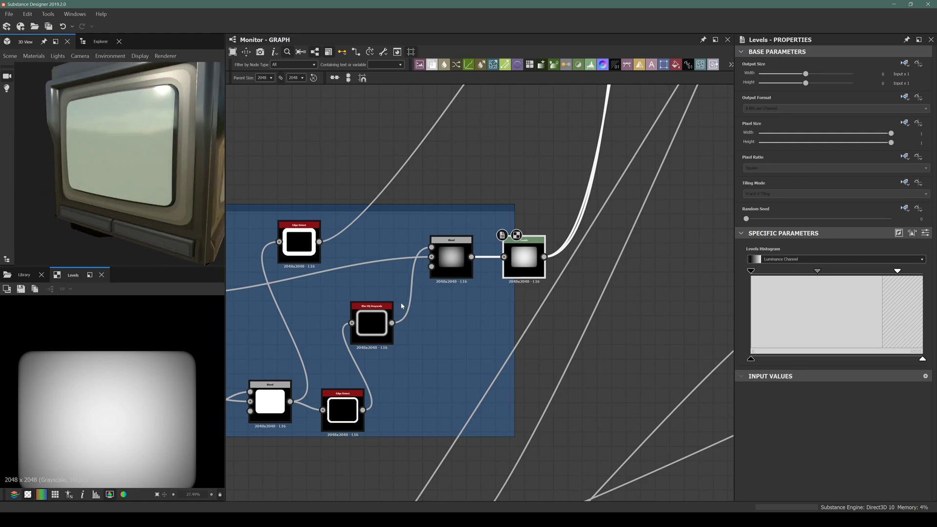
# Try Edge Width values of about 13 to 14 on the black band's Edge Detect, checking the screen corner in 3D
pyautogui.click(295, 247)
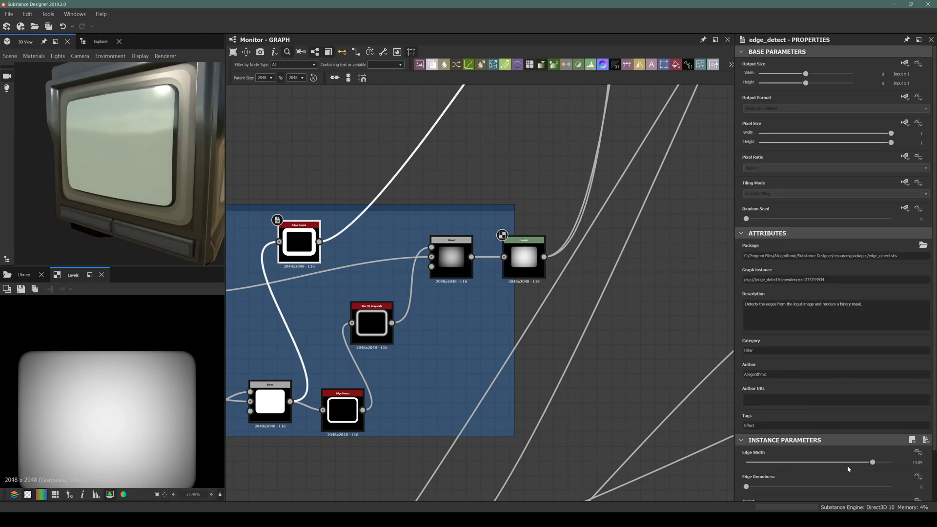
pyautogui.moveTo(839, 463); pyautogui.dragTo(831, 463)
pyautogui.moveTo(843, 463); pyautogui.dragTo(862, 462)
pyautogui.moveTo(156, 190); pyautogui.dragTo(130, 168)
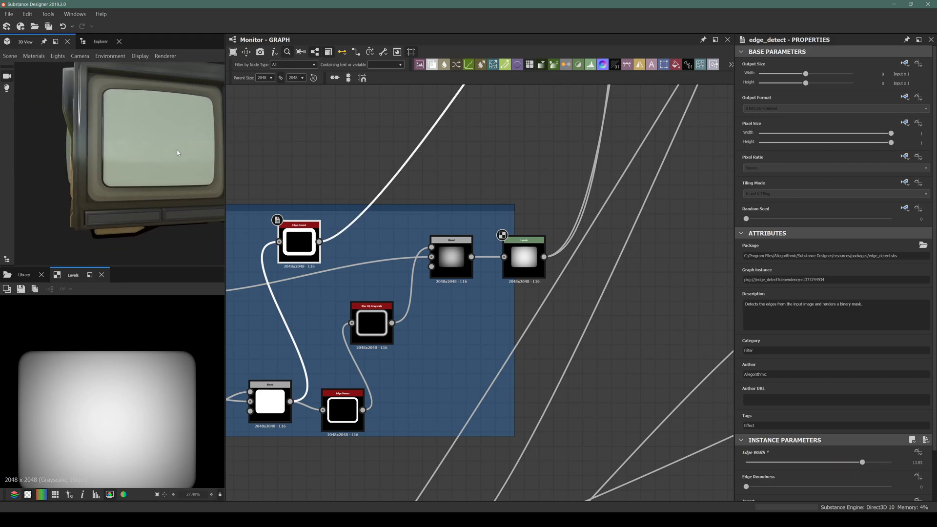
pyautogui.scroll(8, 129, 167)
pyautogui.moveTo(145, 248); pyautogui.dragTo(103, 133)
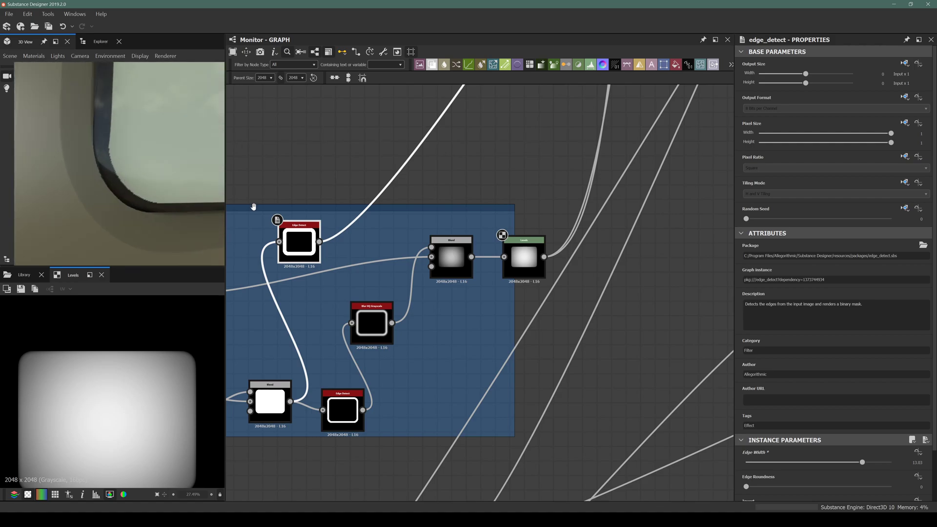
pyautogui.moveTo(861, 462); pyautogui.dragTo(871, 462)
# Feed the black band's Edge Detect directly from the screen mask's Levels output and set its Edge Width to 3.27
pyautogui.moveTo(512, 325); pyautogui.dragTo(715, 342, button='middle')
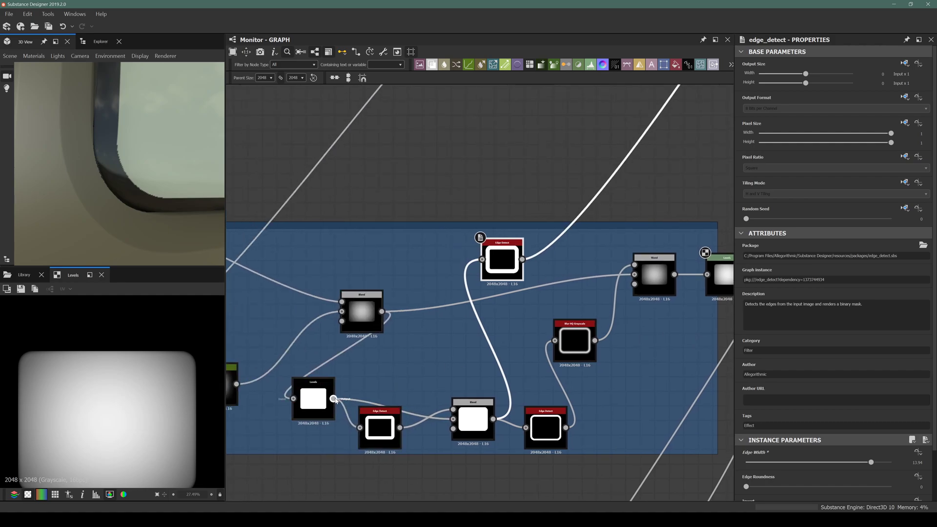
pyautogui.moveTo(333, 399); pyautogui.dragTo(500, 272)
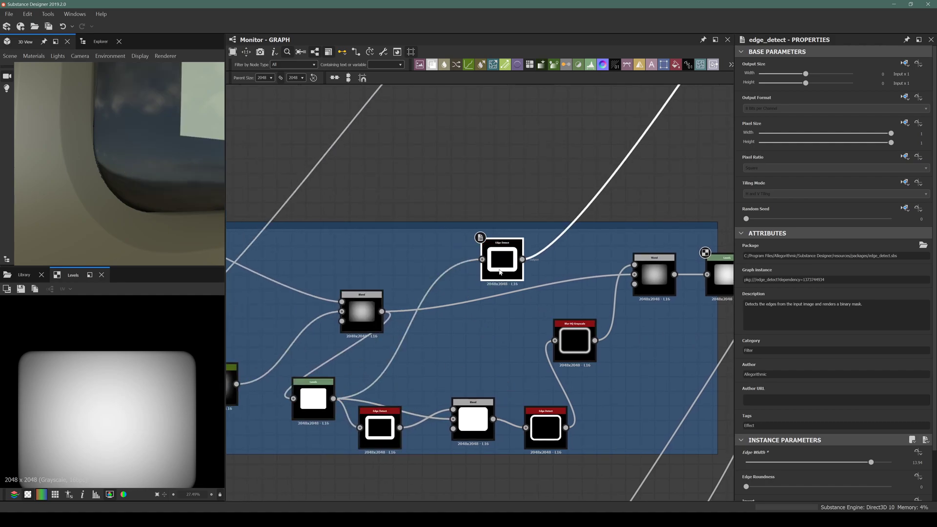
pyautogui.moveTo(871, 461); pyautogui.dragTo(769, 464)
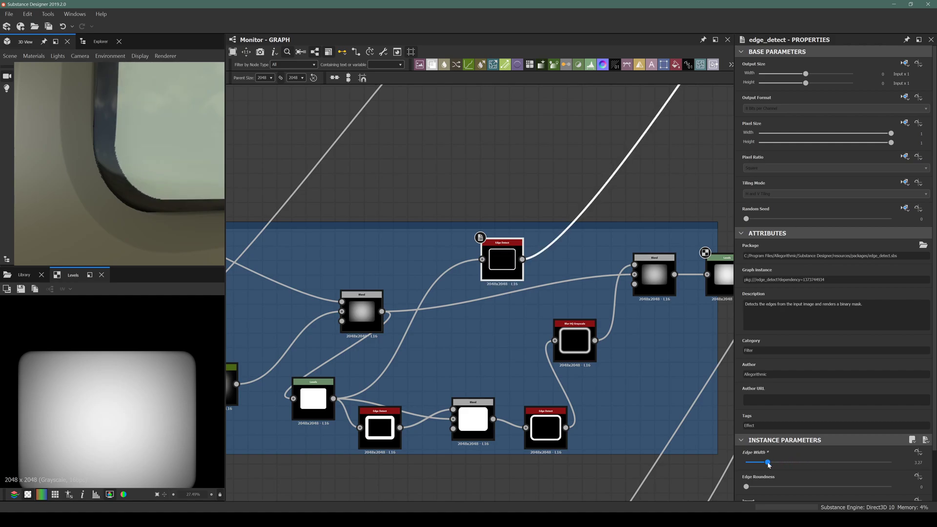
pyautogui.scroll(-3, 136, 191)
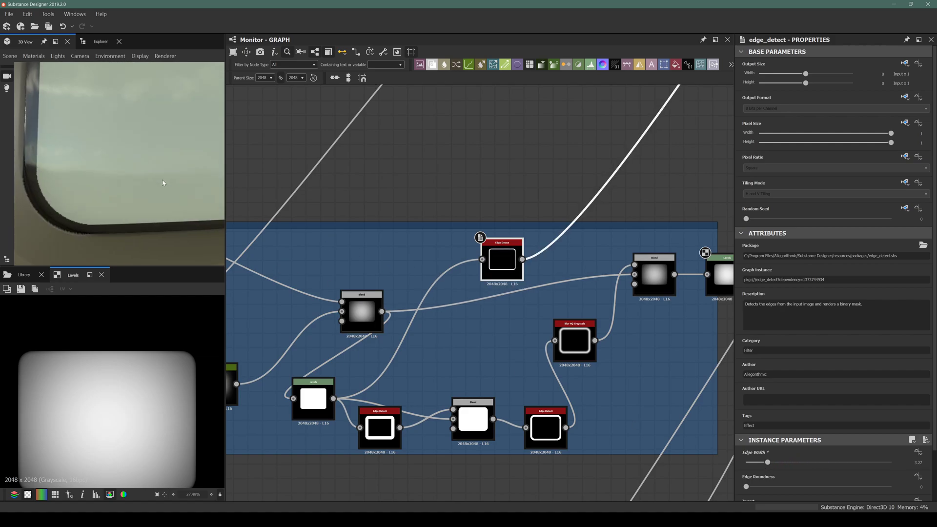
# Insert a Blur HQ Grayscale node after the black band's Edge Detect
pyautogui.moveTo(118, 210); pyautogui.dragTo(146, 146)
pyautogui.press('space')
pyautogui.write('blur hq')
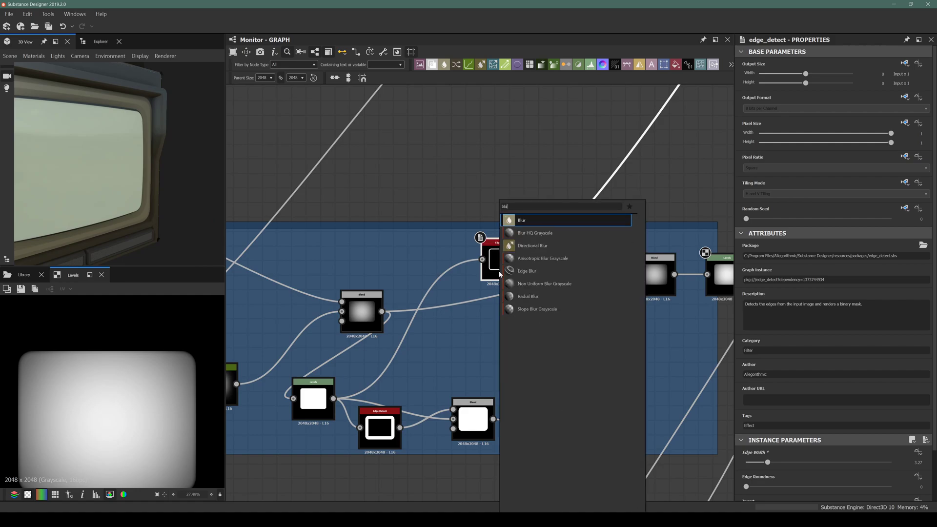
pyautogui.press('Return')
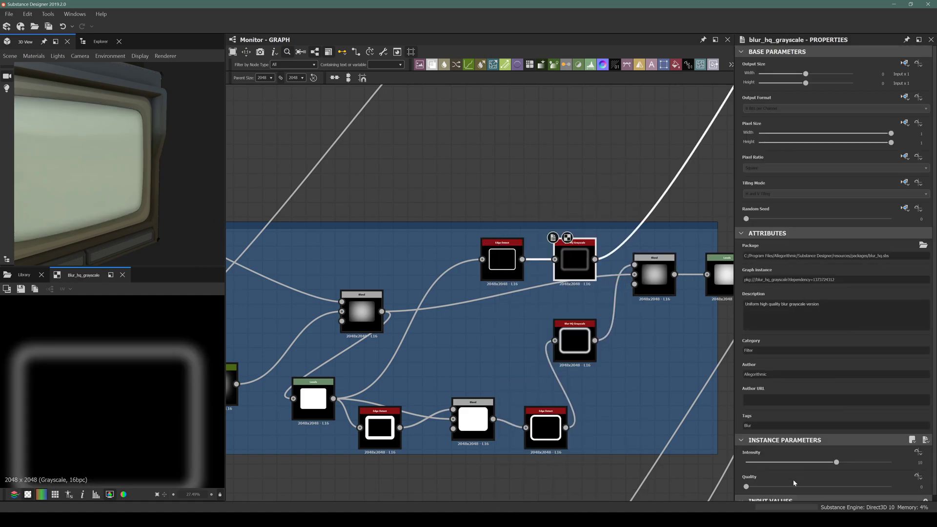
# Set the band's Blur HQ Grayscale to Quality 1 and Intensity 0.2, judging the edge softness in 3D
pyautogui.click(841, 486)
pyautogui.moveTo(836, 462); pyautogui.dragTo(757, 463)
pyautogui.moveTo(163, 178); pyautogui.dragTo(24, 199)
pyautogui.moveTo(25, 199); pyautogui.dragTo(77, 199, button='middle')
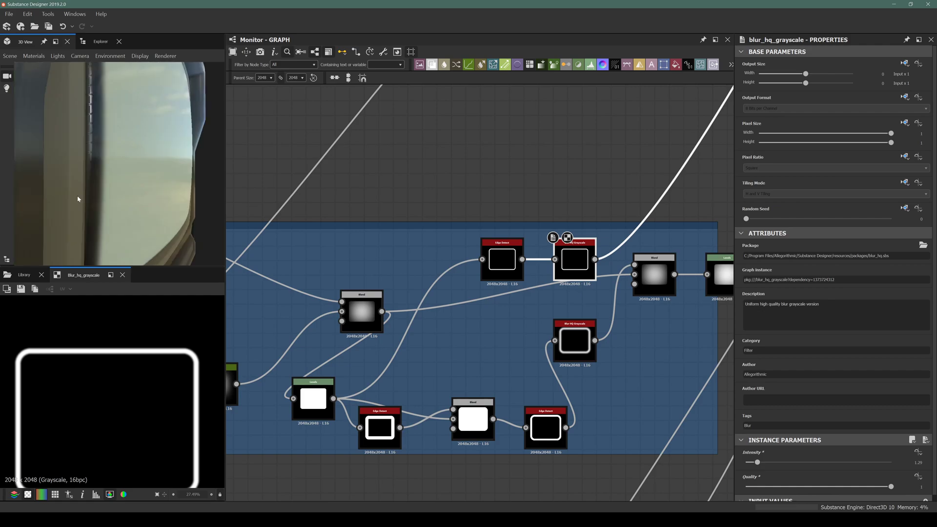
pyautogui.scroll(3, 77, 199)
pyautogui.moveTo(747, 461); pyautogui.dragTo(748, 463)
pyautogui.click(915, 463)
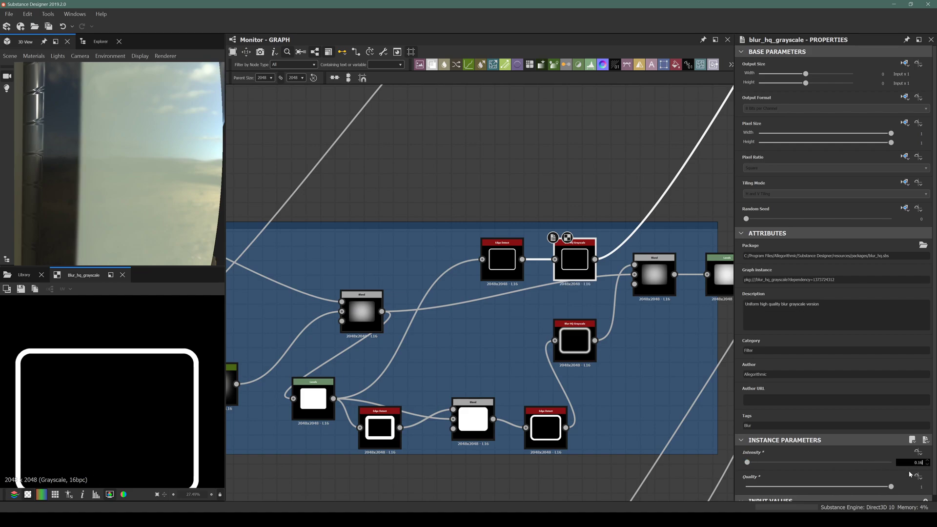
pyautogui.press('Return')
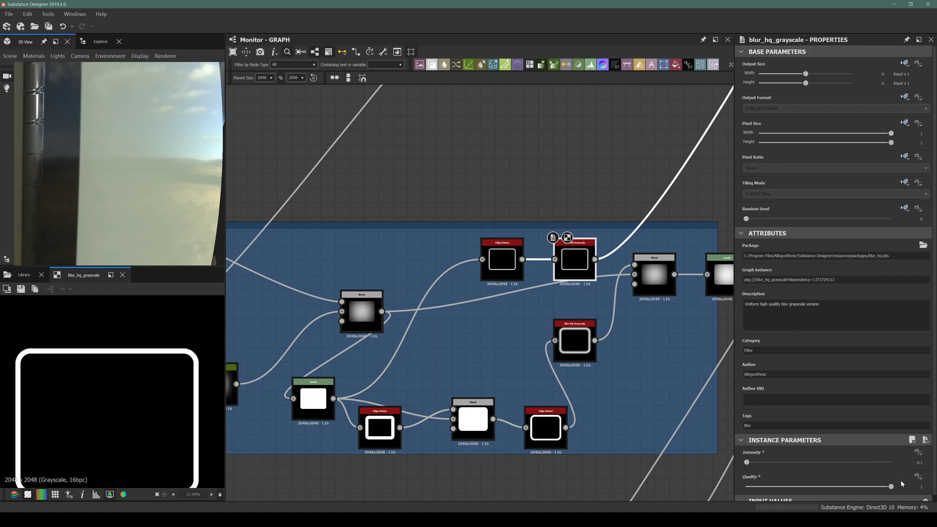
pyautogui.moveTo(112, 171); pyautogui.dragTo(86, 157)
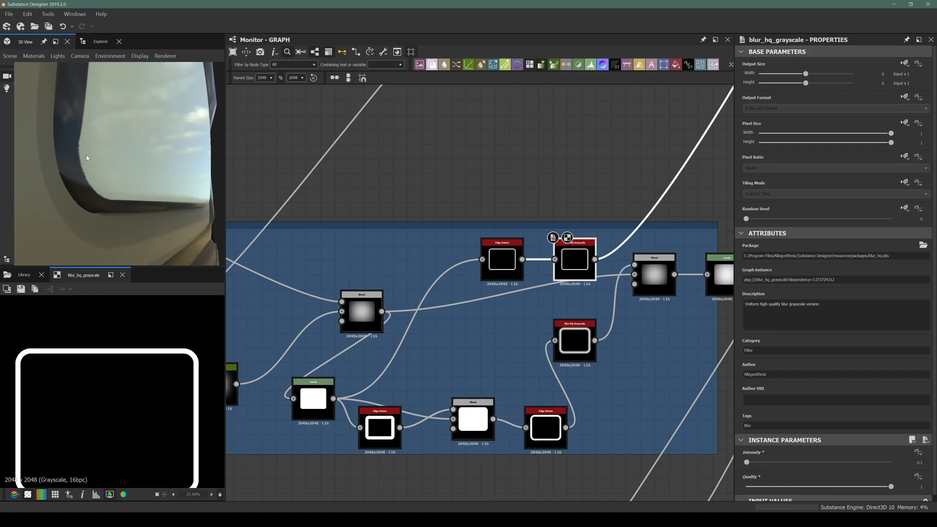
pyautogui.click(920, 462)
pyautogui.write('2')
pyautogui.press('Return')
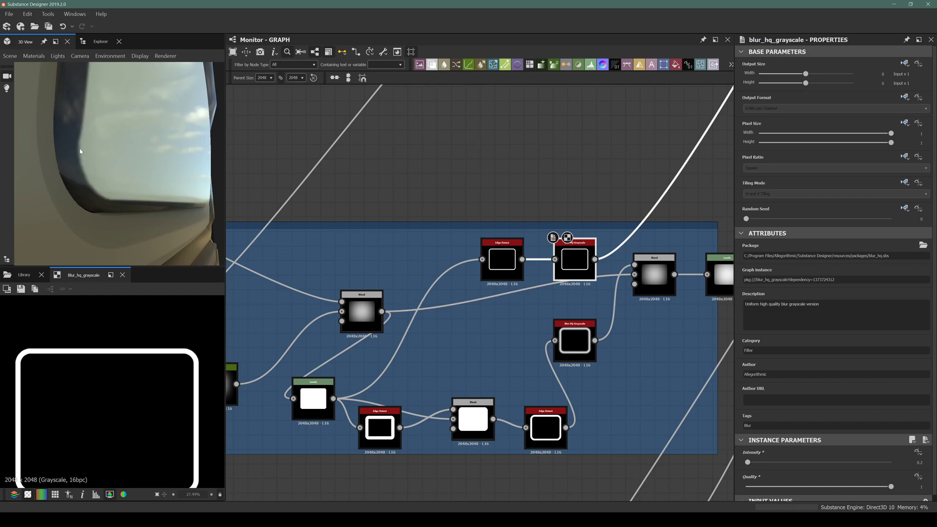
# Rearrange the band's Edge Detect and Blur HQ Grayscale nodes more compactly inside the CRT screen frame
pyautogui.moveTo(500, 267); pyautogui.dragTo(442, 262)
pyautogui.moveTo(577, 261); pyautogui.dragTo(533, 256)
pyautogui.moveTo(460, 257); pyautogui.dragTo(480, 285)
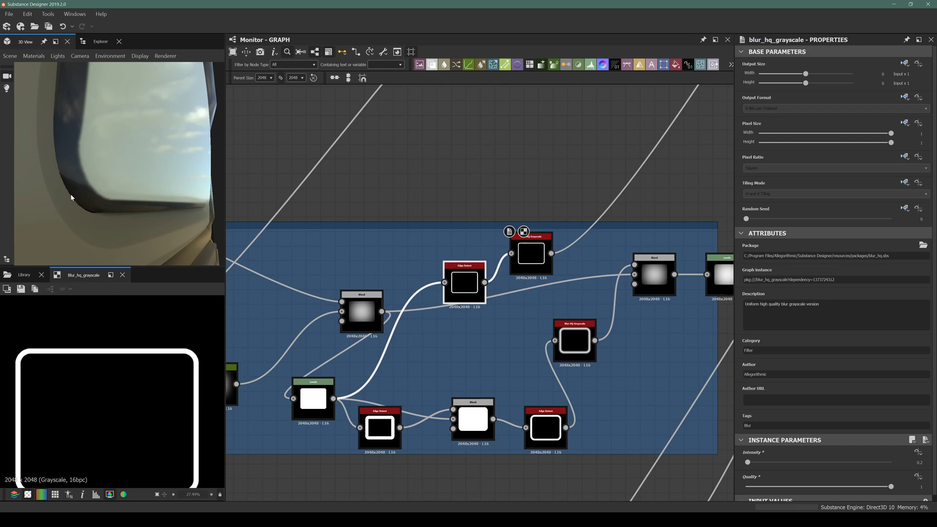
# Examine the softened black band and the screen's rounded corners in 3D, up close and from a distance
pyautogui.scroll(-3, 109, 174)
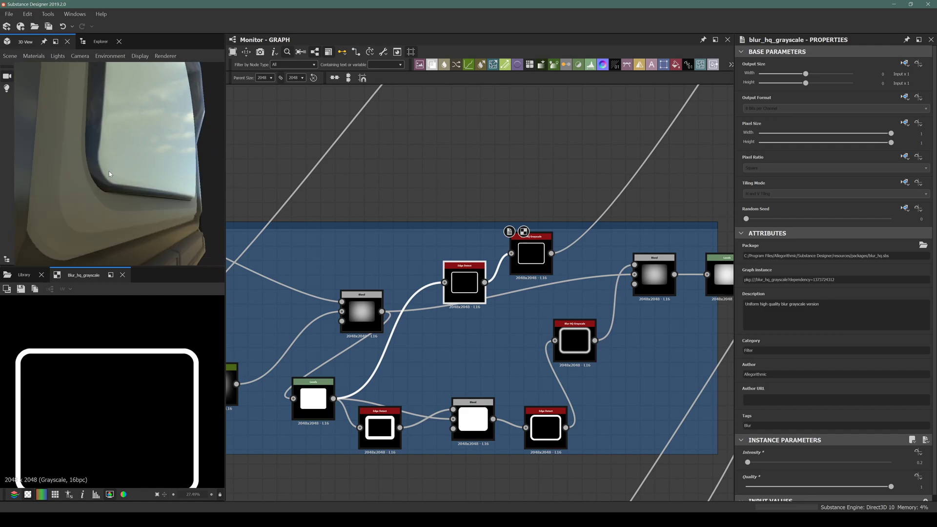
pyautogui.keyDown('alt'); pyautogui.moveTo(107, 166); pyautogui.dragTo(98, 180); pyautogui.keyUp('alt')
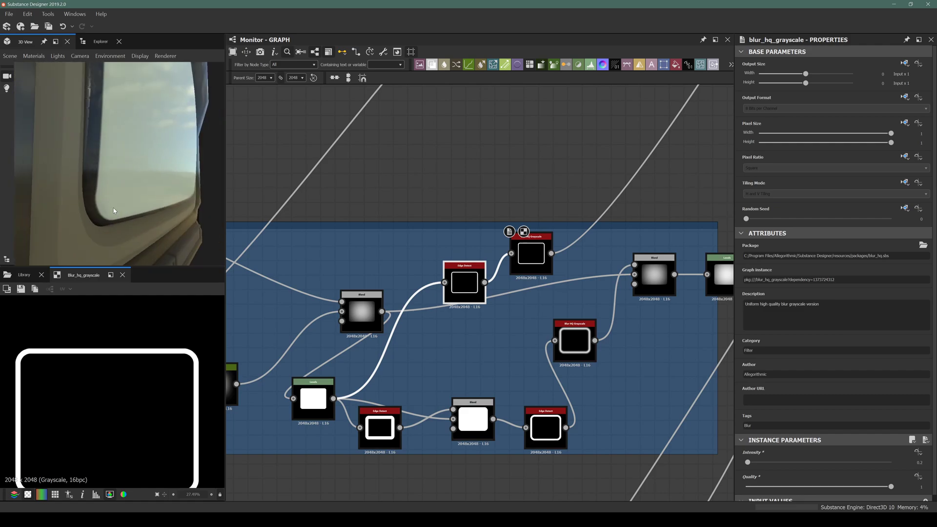
pyautogui.keyDown('alt'); pyautogui.moveTo(94, 201); pyautogui.dragTo(96, 179); pyautogui.keyUp('alt')
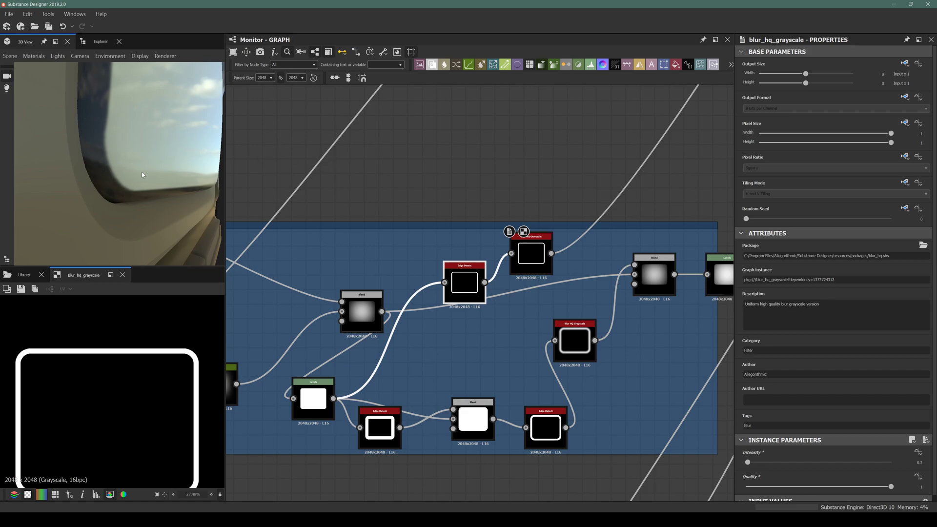
pyautogui.keyDown('alt'); pyautogui.moveTo(142, 174); pyautogui.dragTo(117, 139); pyautogui.keyUp('alt')
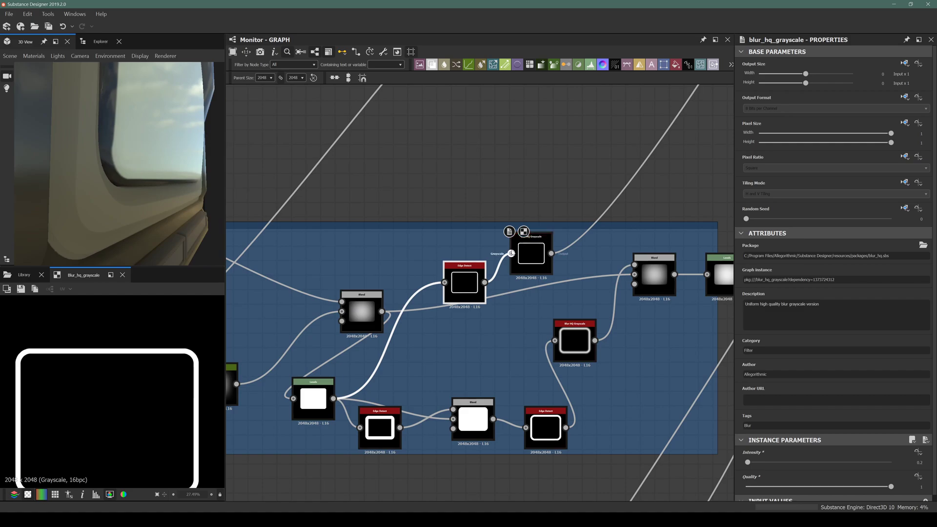
pyautogui.keyDown('alt'); pyautogui.moveTo(99, 127); pyautogui.dragTo(99, 97); pyautogui.keyUp('alt')
pyautogui.keyDown('alt'); pyautogui.moveTo(130, 171); pyautogui.dragTo(85, 174); pyautogui.keyUp('alt')
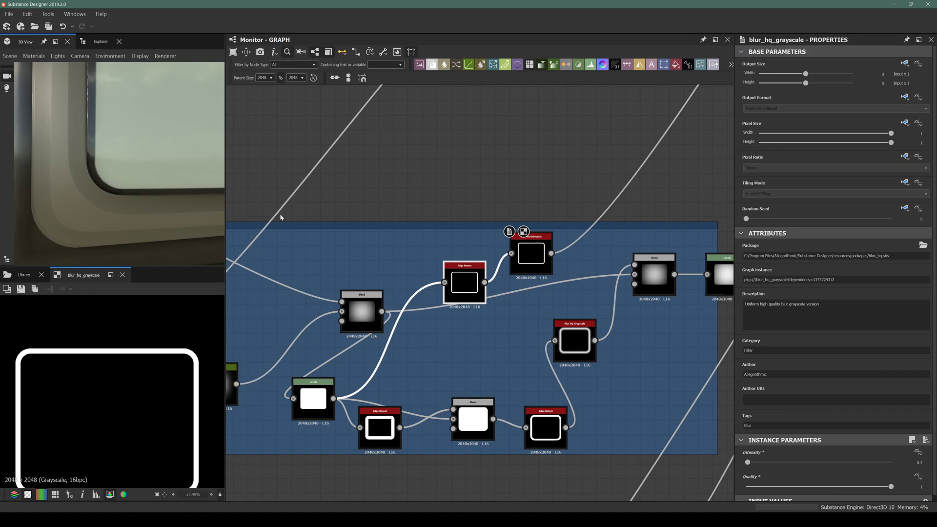
pyautogui.moveTo(143, 184); pyautogui.dragTo(60, 223)
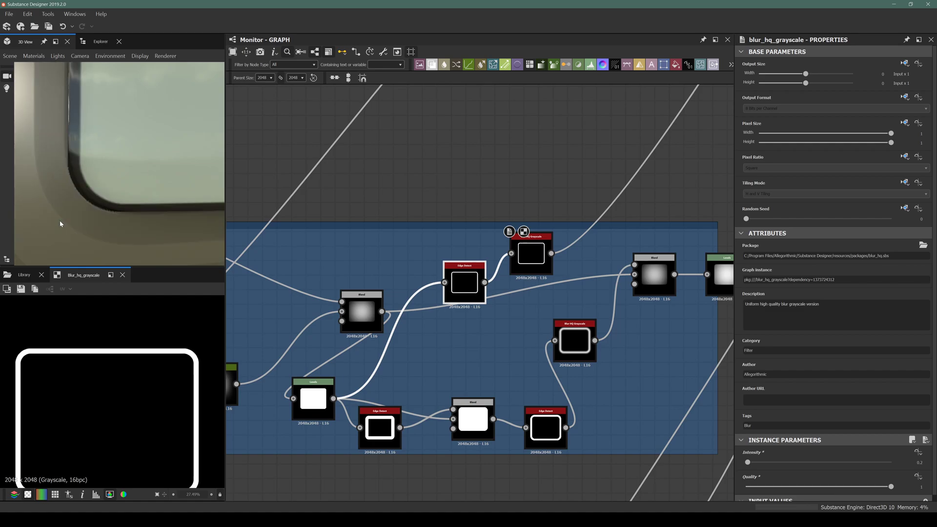
pyautogui.moveTo(54, 74); pyautogui.dragTo(75, 187)
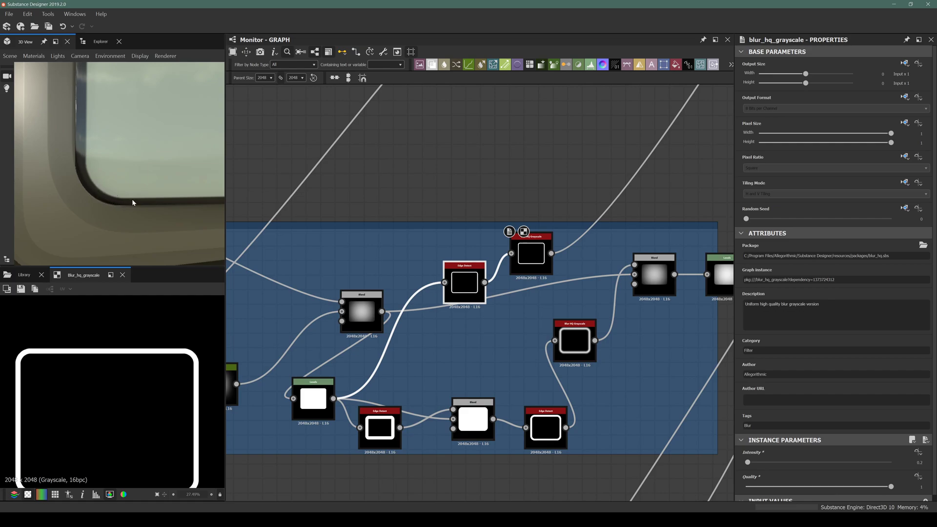
pyautogui.moveTo(53, 156); pyautogui.dragTo(84, 176)
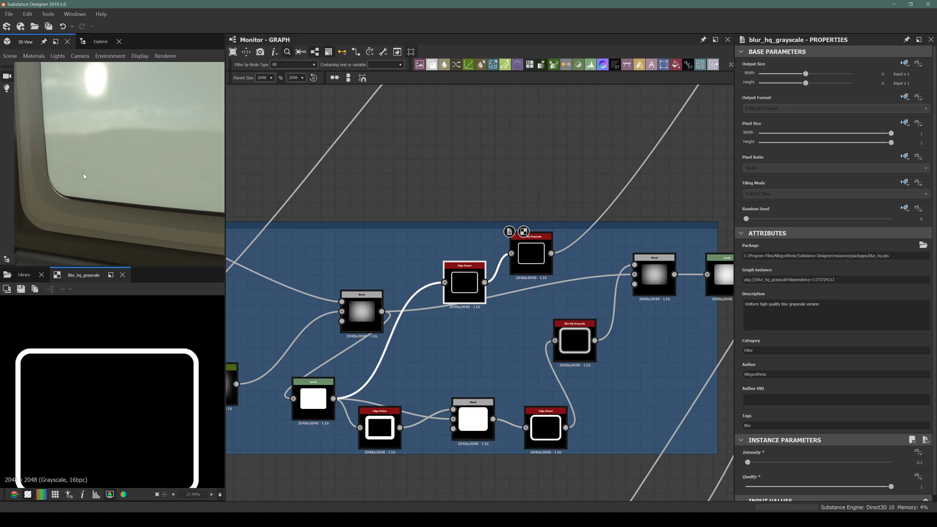
pyautogui.scroll(-6, 146, 191)
pyautogui.moveTo(148, 193); pyautogui.dragTo(180, 168)
pyautogui.scroll(8, 180, 168)
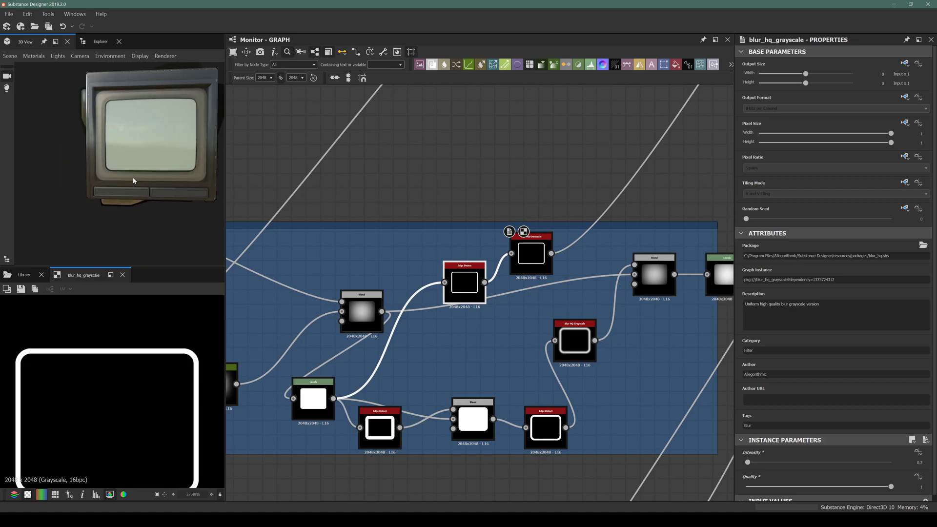
pyautogui.moveTo(96, 158); pyautogui.dragTo(127, 171)
pyautogui.scroll(-6, 34, 168)
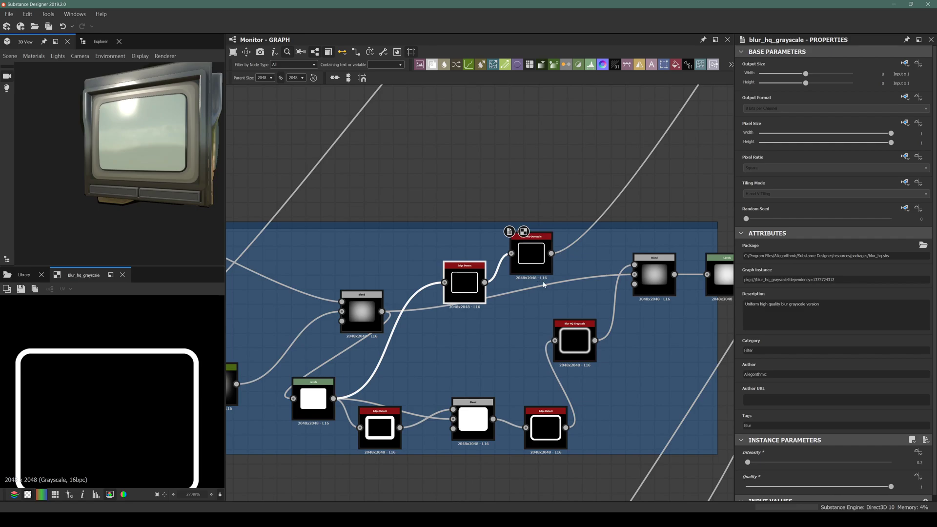
# Widen the CRT screen frame so that it encloses the added Levels node
pyautogui.scroll(-5, 361, 224)
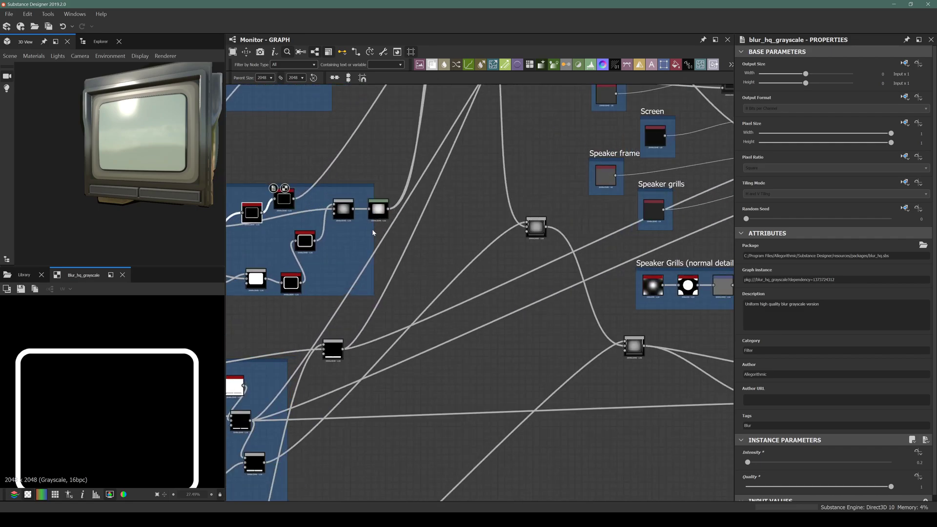
pyautogui.moveTo(373, 229); pyautogui.dragTo(401, 229)
pyautogui.scroll(-2, 110, 147)
pyautogui.moveTo(109, 148); pyautogui.dragTo(70, 156)
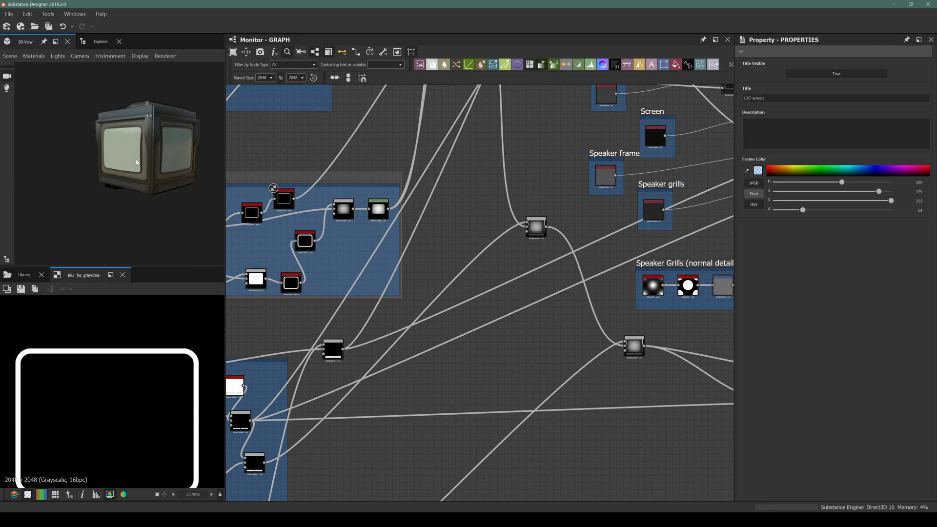
# Add a new frame around the outer frame, inner frame, screen, speaker frame and speaker grills value nodes and their Blends
pyautogui.scroll(-5, 472, 292)
pyautogui.moveTo(550, 290); pyautogui.dragTo(332, 274, button='middle')
pyautogui.scroll(5, 421, 274)
pyautogui.scroll(-4, 332, 274)
pyautogui.scroll(2, 297, 205)
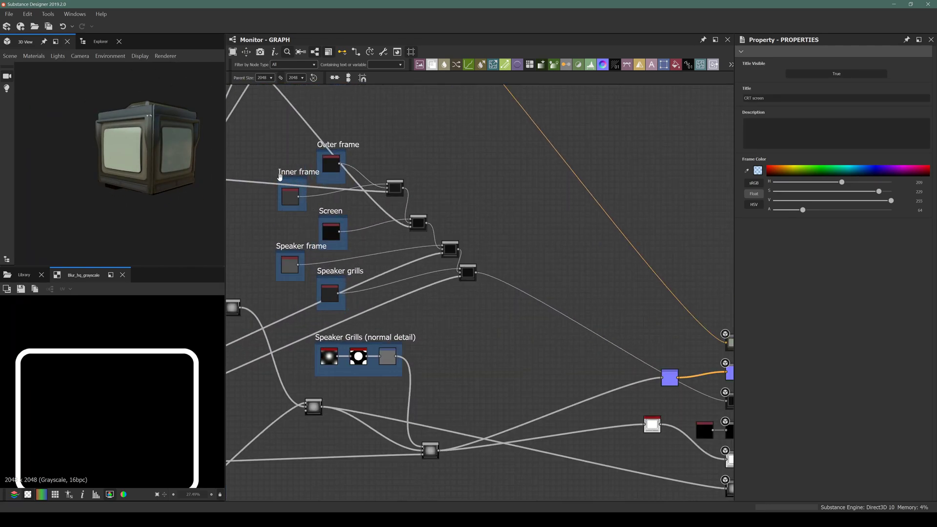
pyautogui.scroll(3, 373, 231)
pyautogui.click(489, 300)
pyautogui.scroll(-4, 489, 300)
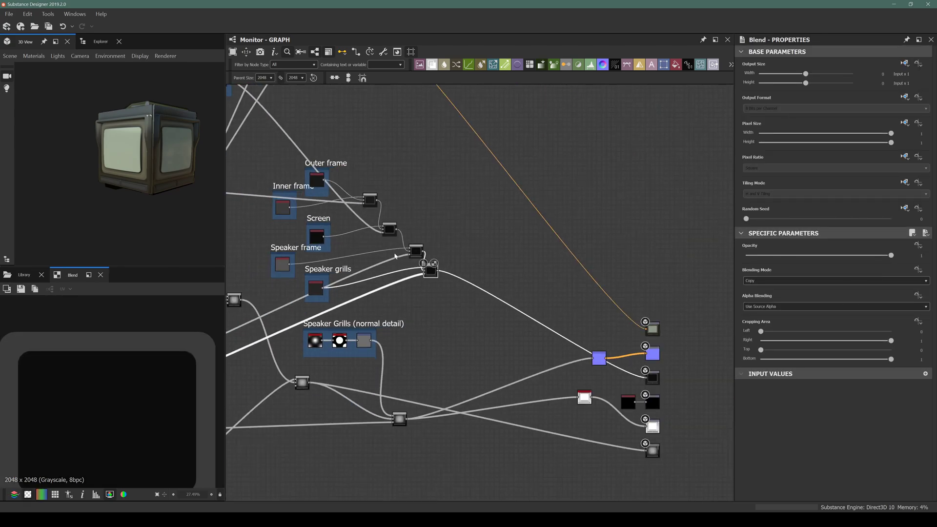
pyautogui.moveTo(341, 139); pyautogui.dragTo(532, 251)
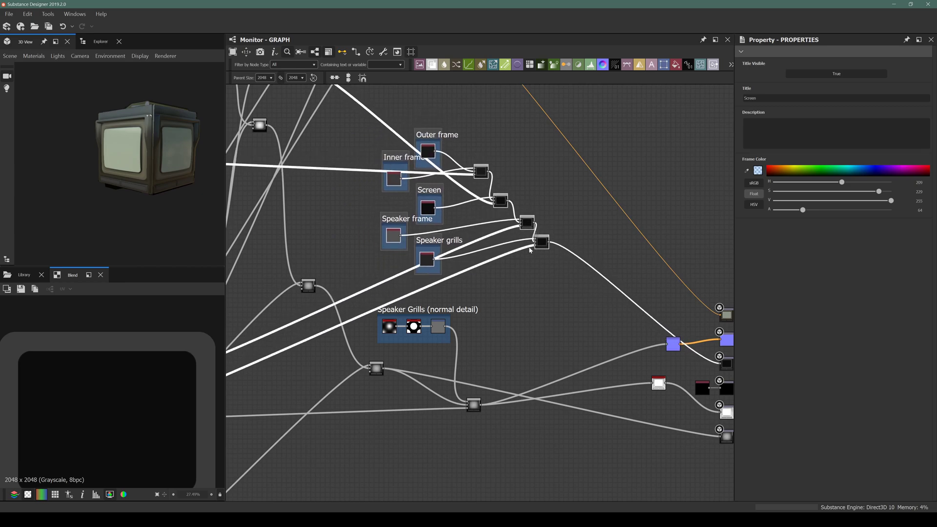
pyautogui.press('space')
pyautogui.write('frame')
pyautogui.press('Return')
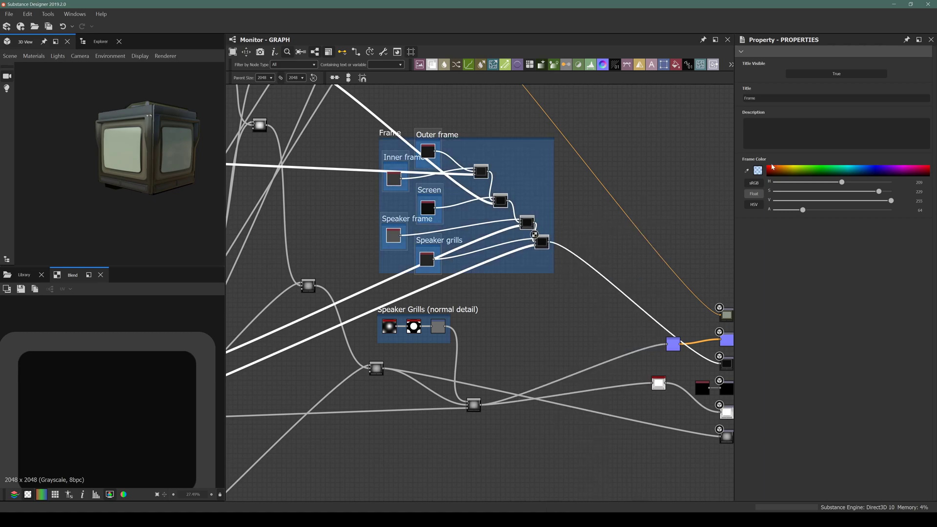
# Extend the new frame upward above the outer frame value node and title it "Roughness Blendings"
pyautogui.click(582, 127)
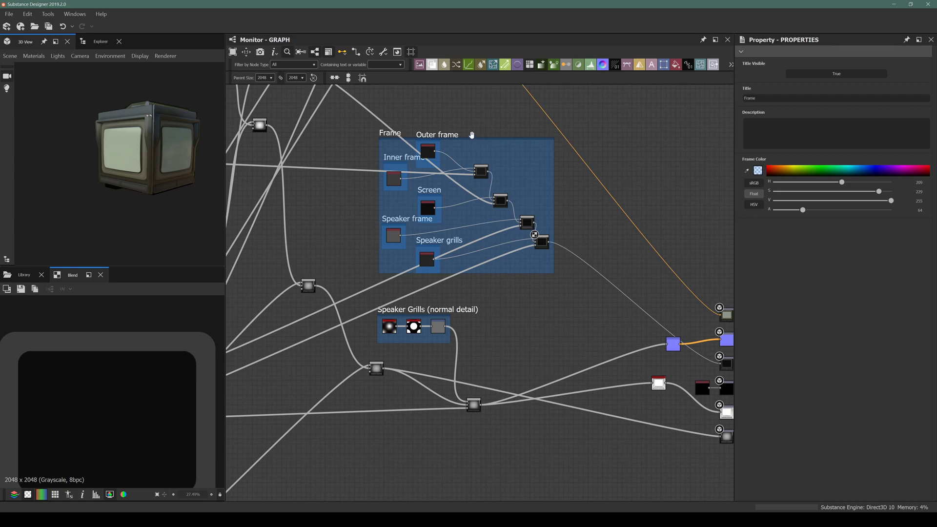
pyautogui.scroll(6, 473, 138)
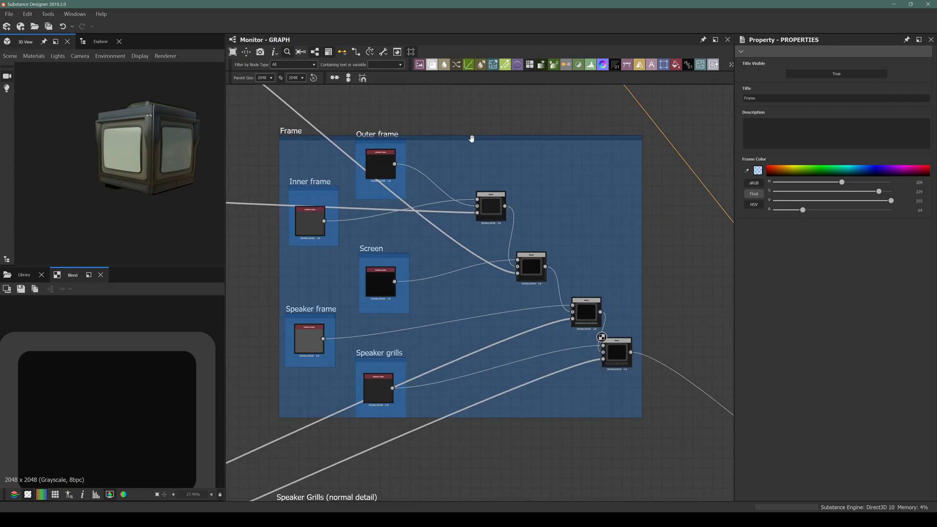
pyautogui.moveTo(429, 133); pyautogui.dragTo(428, 87)
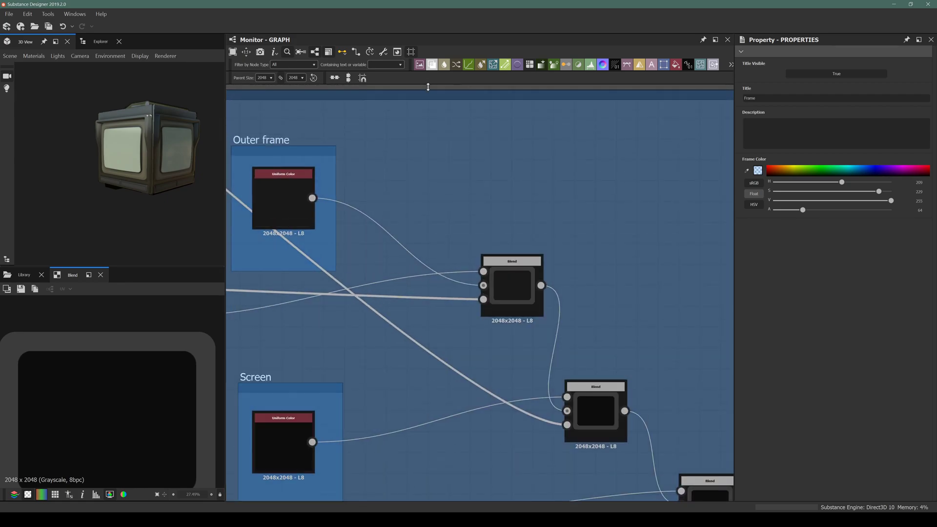
pyautogui.scroll(-5, 437, 151)
pyautogui.moveTo(433, 187); pyautogui.dragTo(471, 243, button='middle')
pyautogui.doubleClick(748, 99)
pyautogui.write('Roughness Ba')
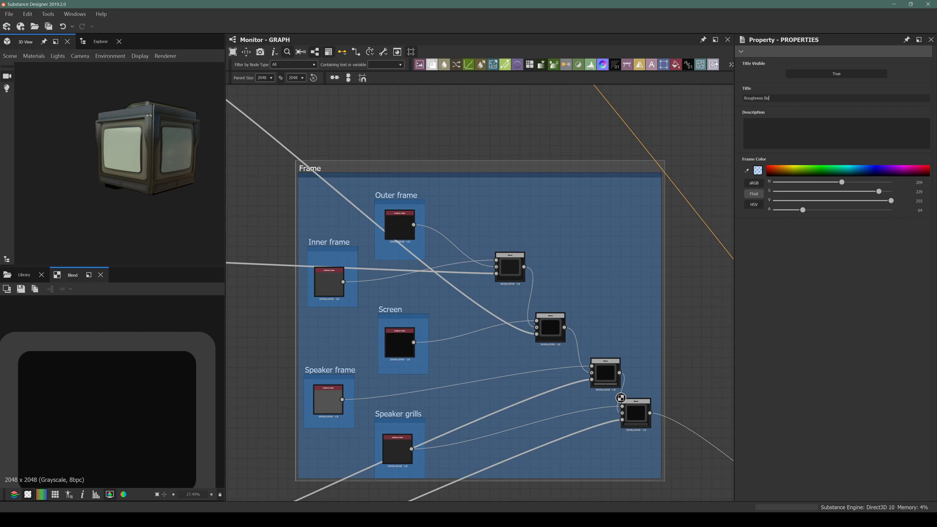
pyautogui.press('Return')
pyautogui.scroll(-6, 402, 119)
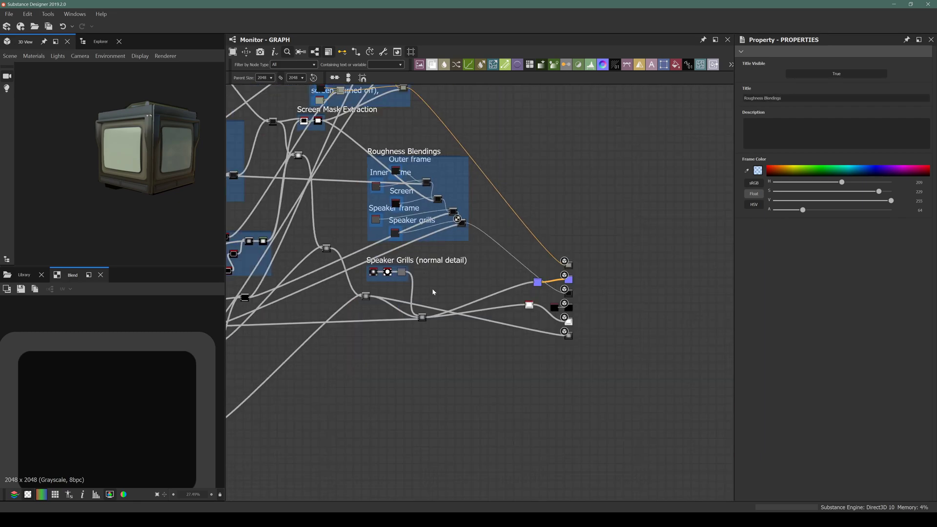
# Move the Ambient Occlusion node down so it lines up with the ambient occlusion output
pyautogui.scroll(5, 433, 291)
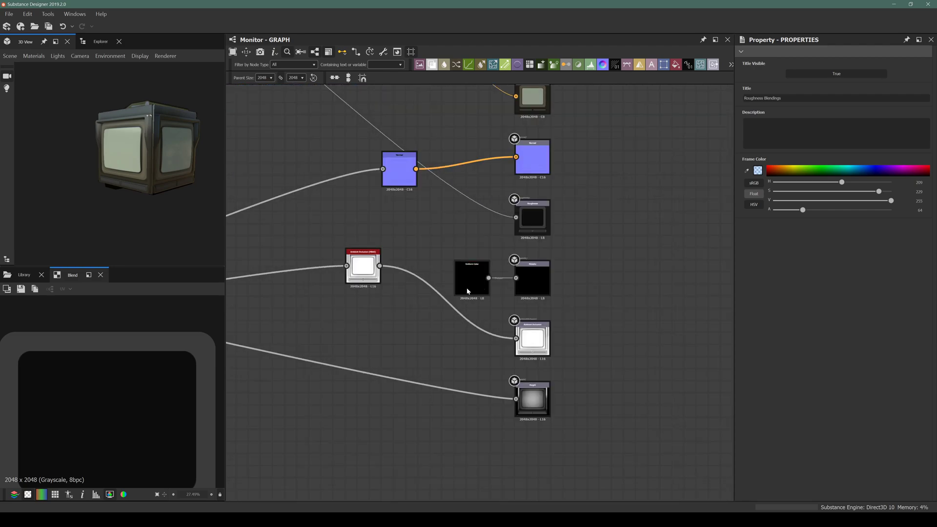
pyautogui.scroll(-4, 467, 291)
pyautogui.moveTo(463, 291); pyautogui.dragTo(456, 288, button='middle')
pyautogui.click(451, 274)
pyautogui.moveTo(452, 274); pyautogui.dragTo(457, 306)
pyautogui.moveTo(119, 156); pyautogui.dragTo(11, 98)
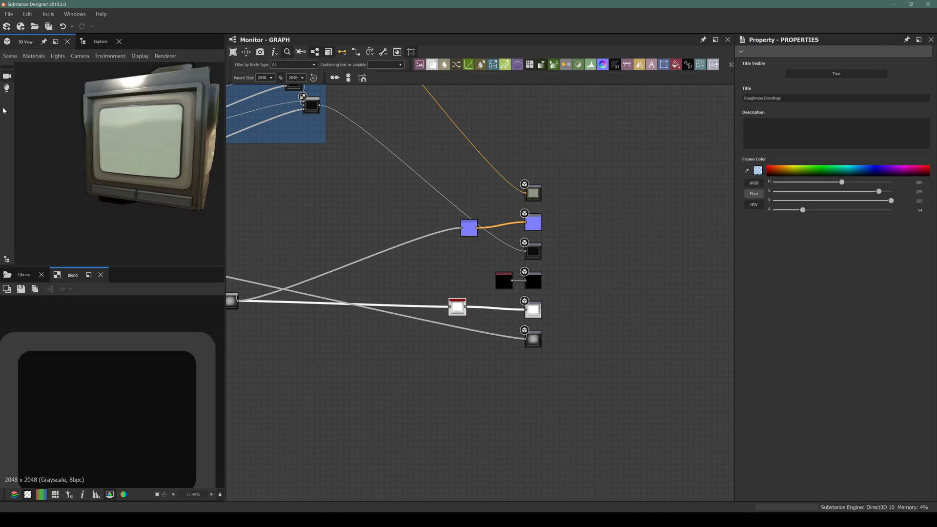
# Move the Normal node a little farther away from the normal output
pyautogui.scroll(3, 463, 268)
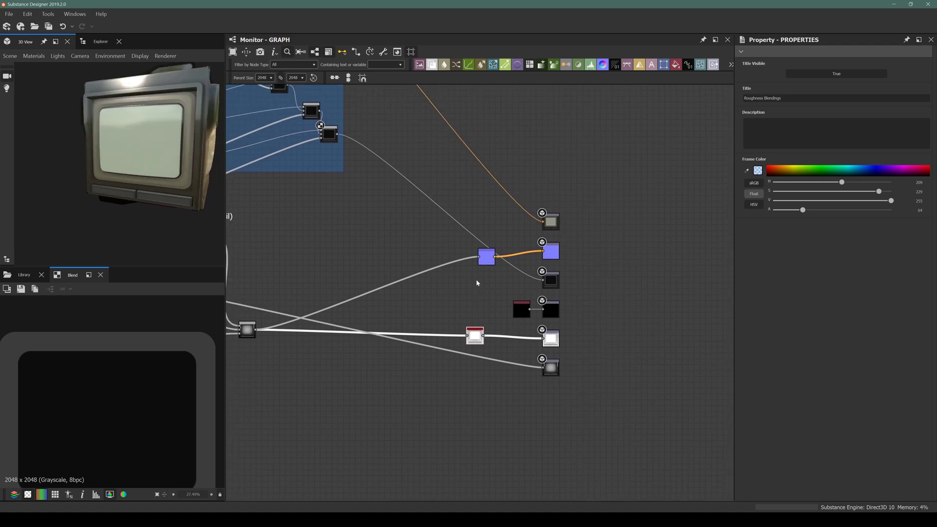
pyautogui.scroll(4, 476, 254)
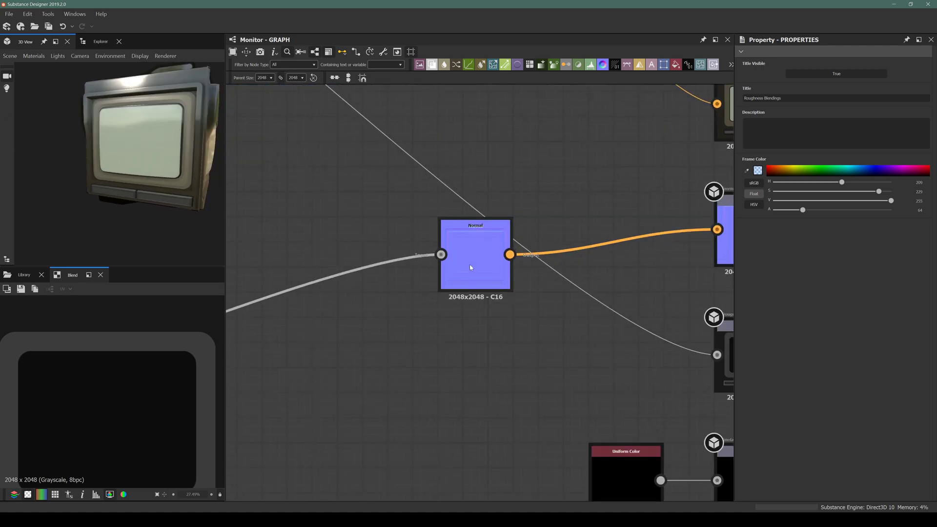
pyautogui.moveTo(67, 144); pyautogui.dragTo(46, 142)
pyautogui.moveTo(498, 251); pyautogui.dragTo(425, 275)
pyautogui.scroll(-3, 425, 275)
pyautogui.moveTo(468, 324); pyautogui.dragTo(577, 277, button='middle')
pyautogui.scroll(-3, 568, 293)
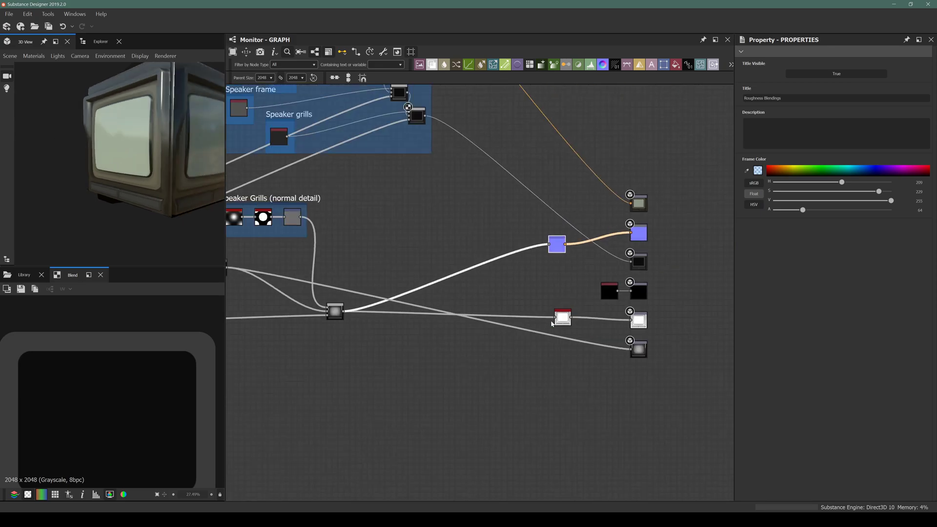
# Examine the speaker grills on the 3D monitor up close and from a distance
pyautogui.moveTo(420, 372); pyautogui.dragTo(499, 341, button='middle')
pyautogui.click(374, 364)
pyautogui.moveTo(313, 355); pyautogui.dragTo(318, 356, button='middle')
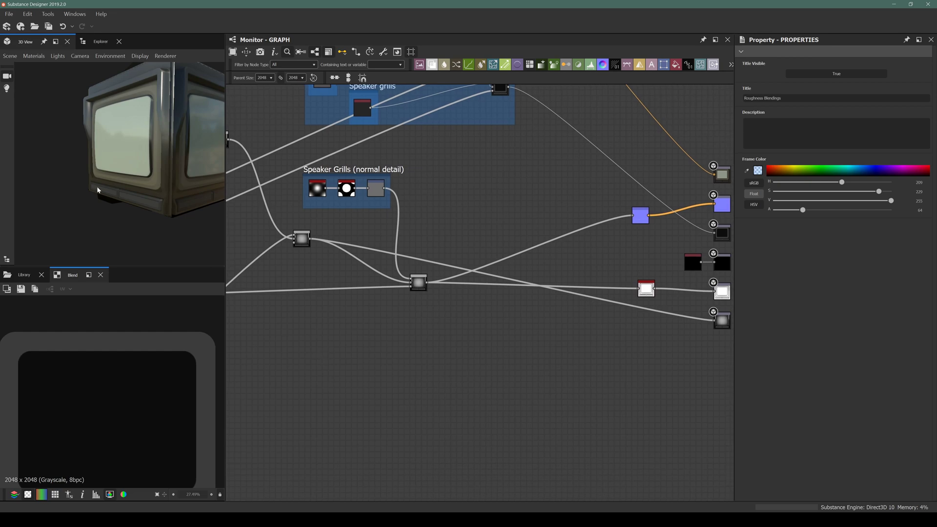
pyautogui.moveTo(96, 191); pyautogui.dragTo(141, 193)
pyautogui.scroll(10, 141, 193)
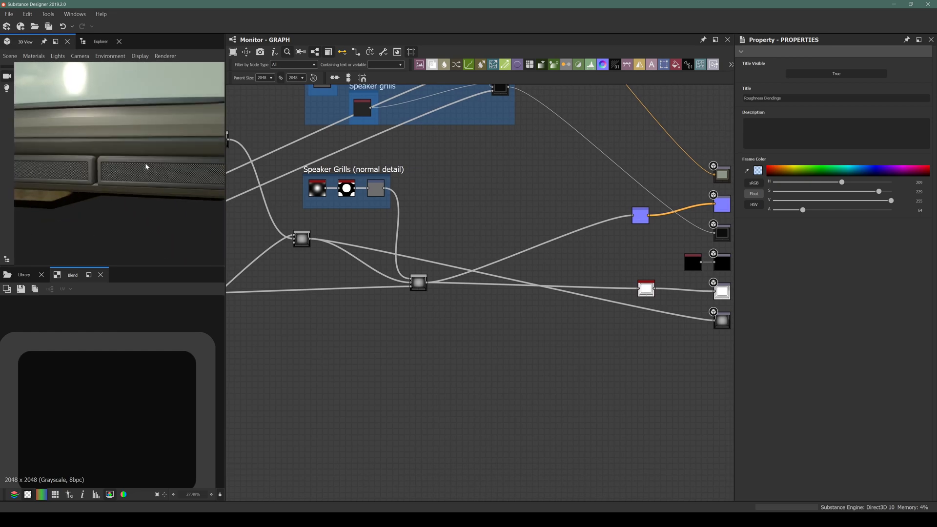
pyautogui.moveTo(143, 187); pyautogui.dragTo(147, 160)
pyautogui.scroll(-2, 136, 188)
pyautogui.scroll(-3, 101, 164)
pyautogui.moveTo(147, 159); pyautogui.dragTo(144, 215, button='middle')
pyautogui.moveTo(144, 215); pyautogui.dragTo(139, 161)
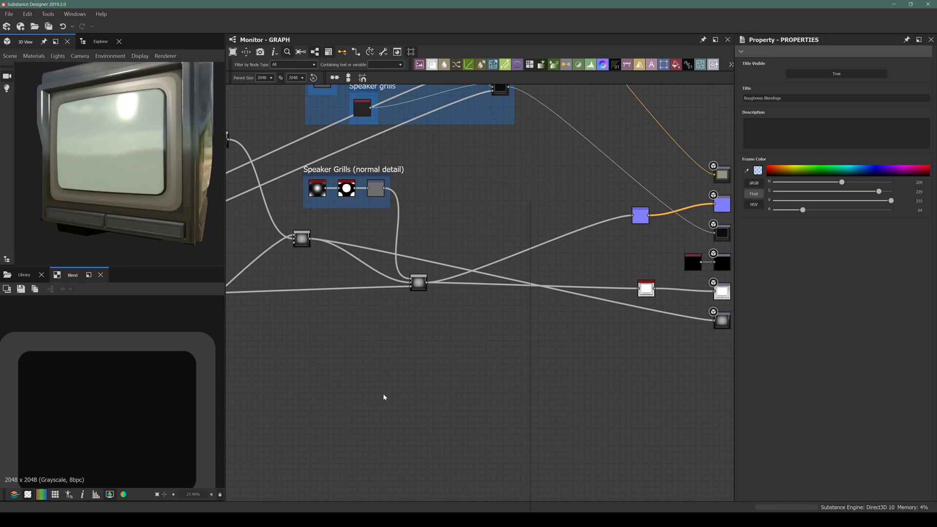
# Add a Blend node and a black grayscale Uniform Color node in the empty area below the speaker grill detail nodes
pyautogui.press('space')
pyautogui.write('blend')
pyautogui.press('Return')
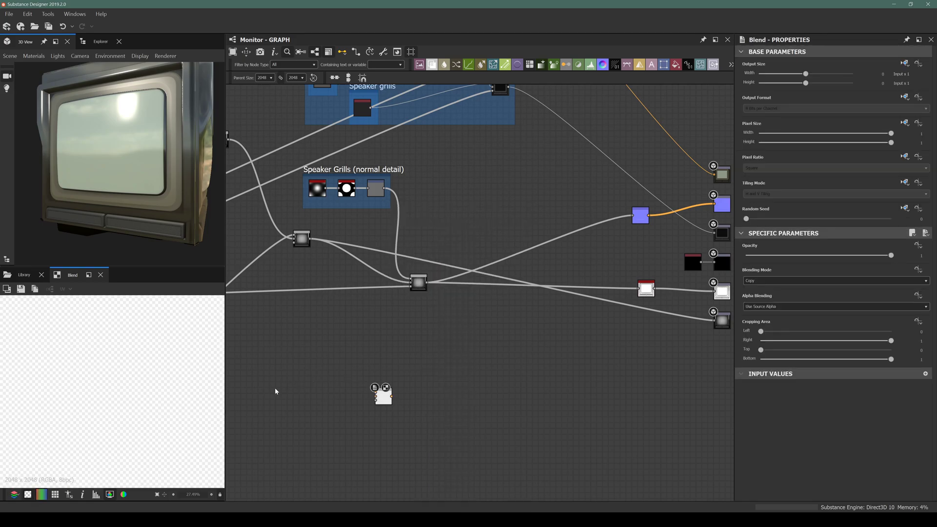
pyautogui.press('space')
pyautogui.write('un')
pyautogui.press('Return')
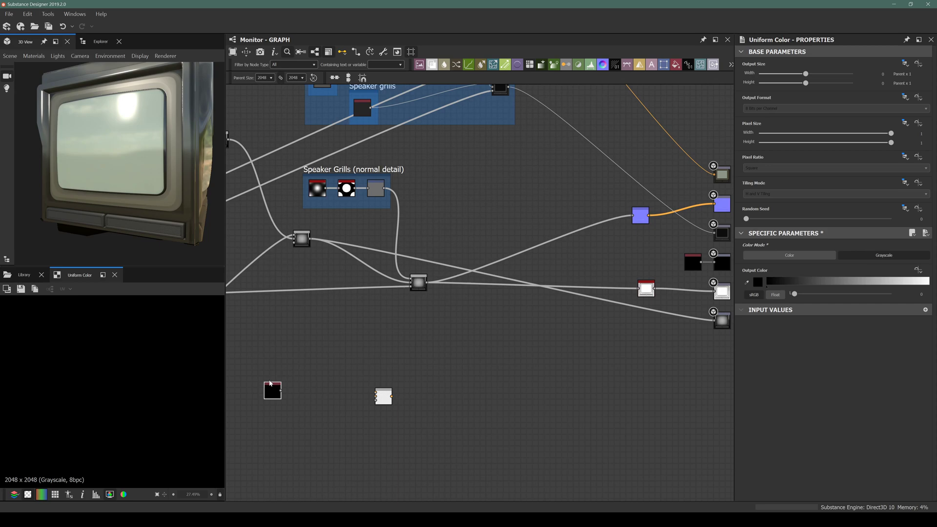
# Duplicate the black Uniform Color, set one of the pair to grayscale 111, and space both apart beside the new Blend
pyautogui.moveTo(276, 395); pyautogui.dragTo(297, 372)
pyautogui.hotkey('ctrl', 'd')
pyautogui.moveTo(477, 299); pyautogui.dragTo(297, 370)
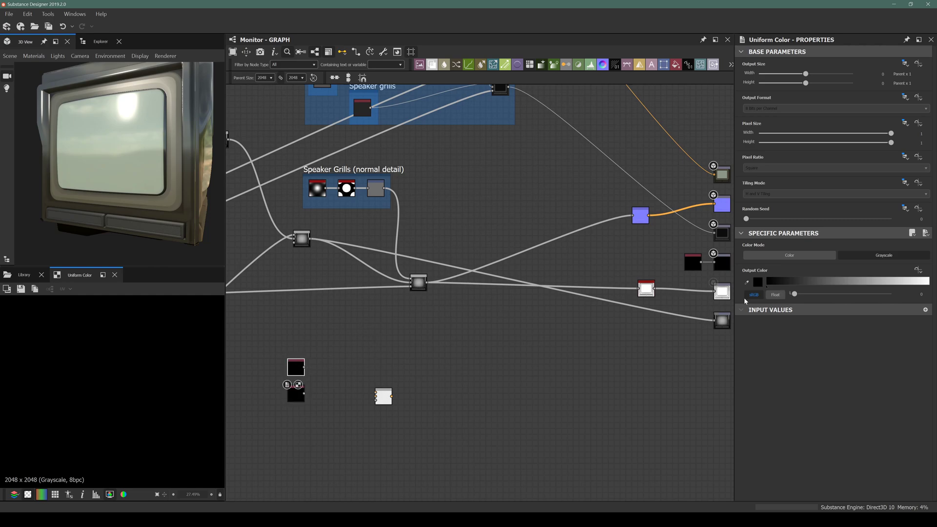
pyautogui.click(836, 294)
pyautogui.scroll(4, 308, 374)
pyautogui.moveTo(311, 406); pyautogui.dragTo(368, 345)
pyautogui.moveTo(288, 355); pyautogui.dragTo(317, 402)
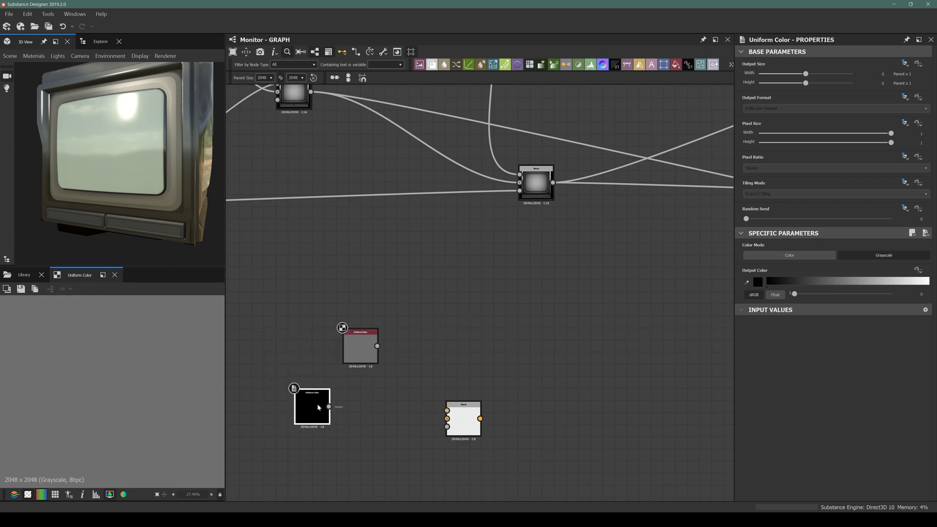
# Add a frame around the black Uniform Color node and title it "General metalness value"
pyautogui.press('space')
pyautogui.write('frame')
pyautogui.press('Return')
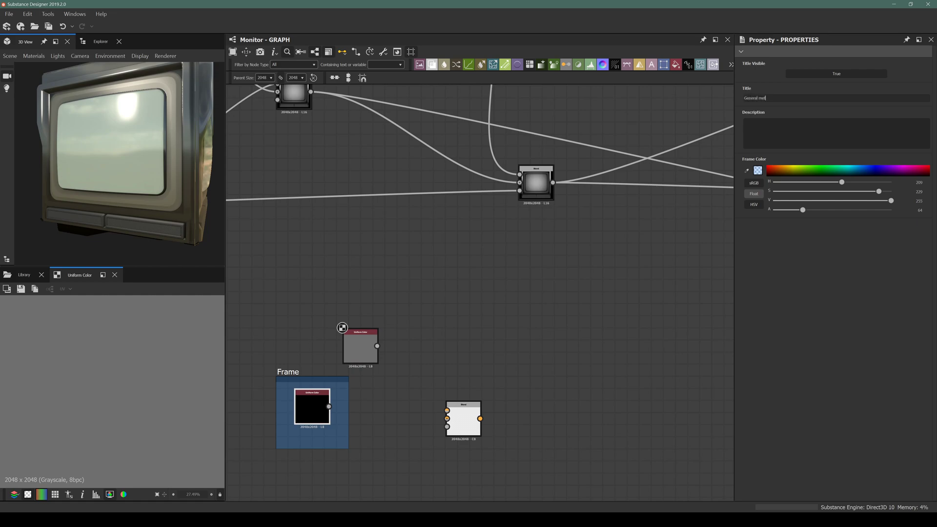
pyautogui.write('ess valu')
pyautogui.press('Return')
# Move the gray Uniform Color above the black one and frame it with the title "Speaker Grill Metalness value"
pyautogui.moveTo(352, 337); pyautogui.dragTo(297, 296)
pyautogui.press('space')
pyautogui.write('fra')
pyautogui.press('Return')
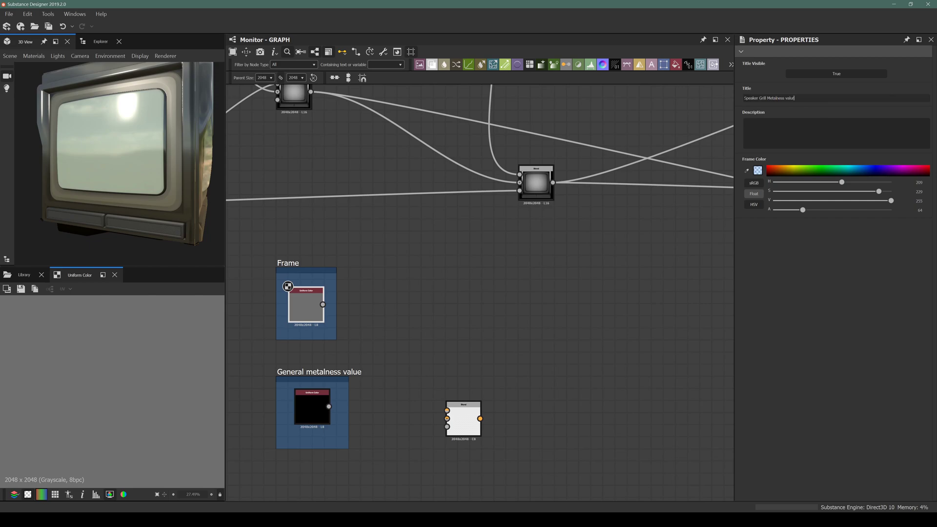
pyautogui.press('Return')
# Connect the speaker grill metalness value to the new Blend's foreground and the general metalness value to its background
pyautogui.click(352, 299)
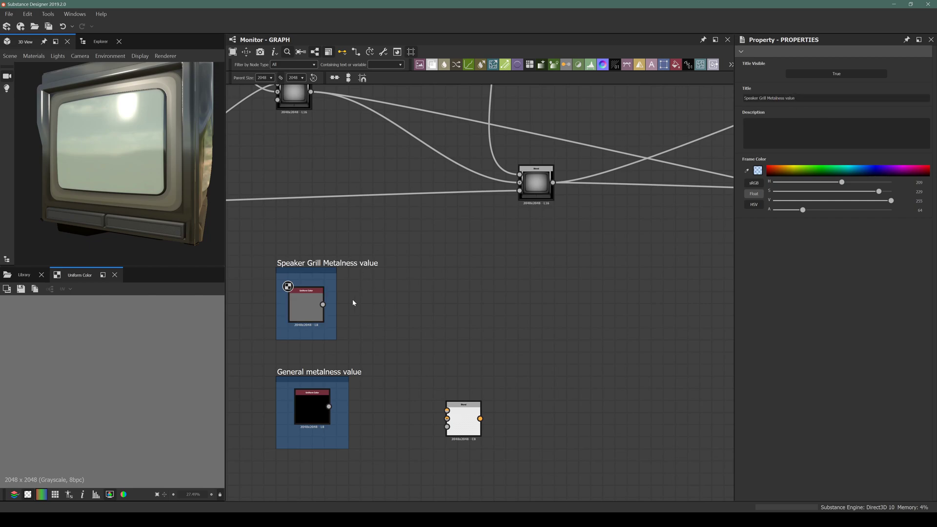
pyautogui.moveTo(323, 305); pyautogui.dragTo(446, 410)
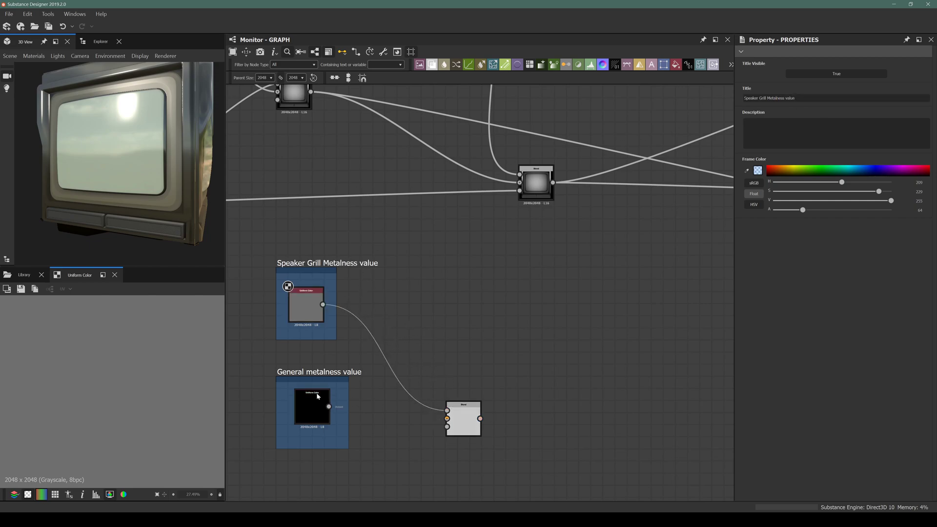
pyautogui.moveTo(329, 407); pyautogui.dragTo(447, 418)
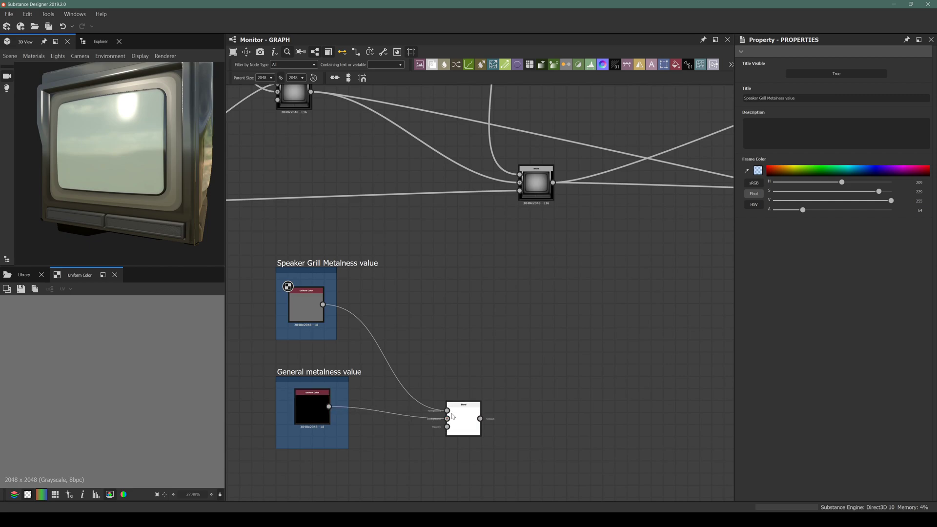
# Connect the speaker grill mask to the opacity input of the metalness Blend
pyautogui.scroll(-4, 441, 415)
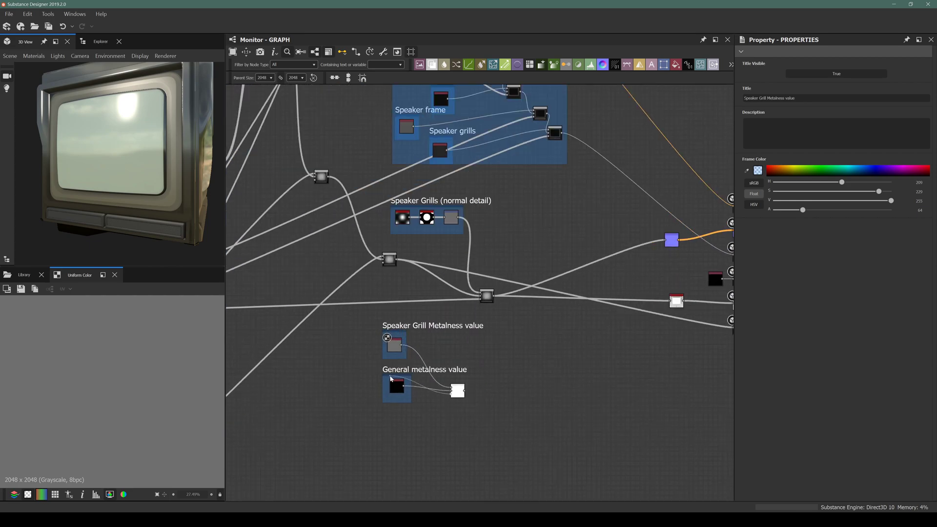
pyautogui.scroll(-5, 439, 375)
pyautogui.scroll(3, 397, 247)
pyautogui.scroll(3, 396, 248)
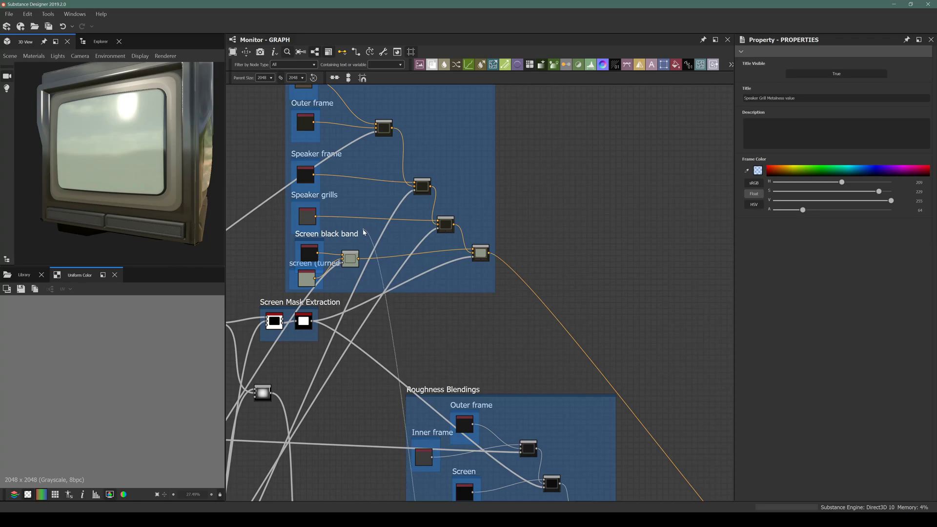
pyautogui.scroll(3, 442, 234)
pyautogui.scroll(-4, 437, 247)
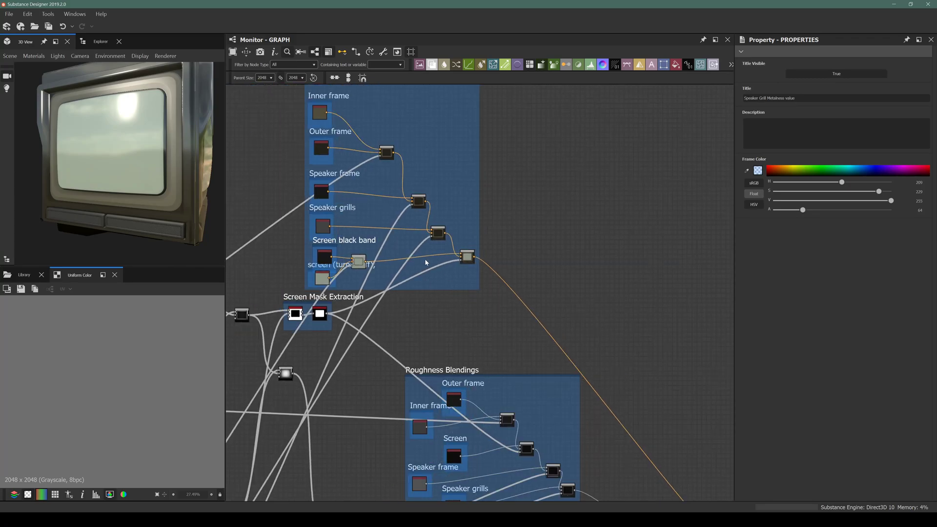
pyautogui.scroll(1, 425, 262)
pyautogui.scroll(-5, 451, 311)
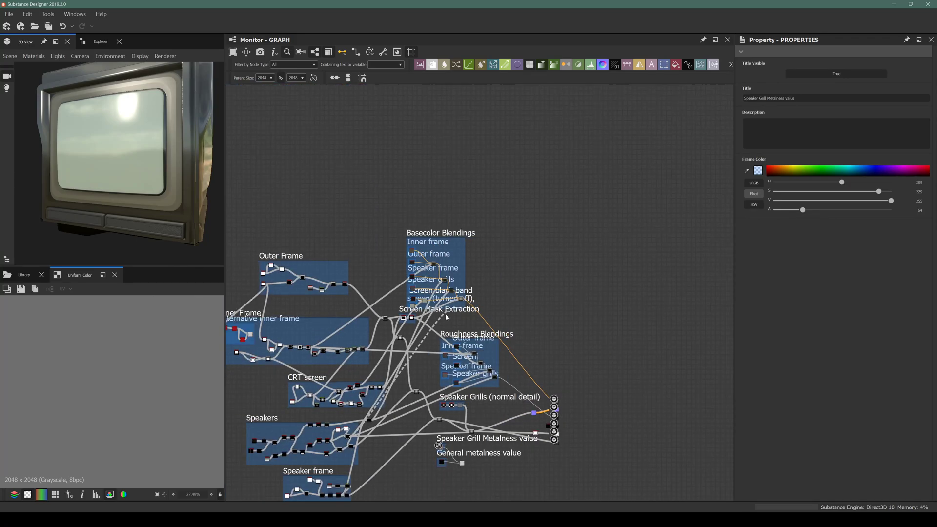
pyautogui.scroll(6, 472, 445)
pyautogui.click(497, 446)
pyautogui.moveTo(527, 404); pyautogui.dragTo(409, 278, button='middle')
pyautogui.click(444, 220)
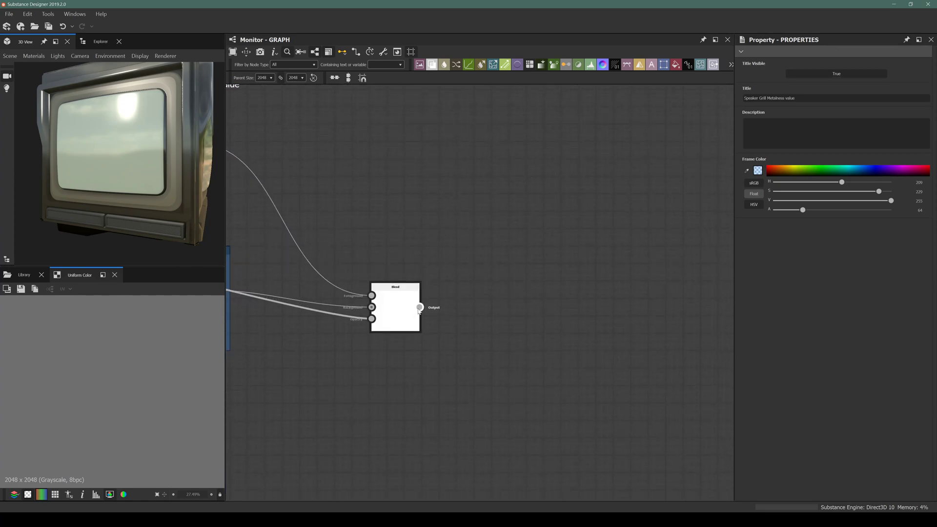
# Connect the metalness Blend to the metallic output and delete the Uniform Color node that fed it
pyautogui.click(418, 311)
pyautogui.scroll(-10, 418, 310)
pyautogui.scroll(9, 522, 275)
pyautogui.click(592, 219)
pyautogui.click(533, 215)
pyautogui.press('Delete')
pyautogui.moveTo(147, 195); pyautogui.dragTo(98, 200)
pyautogui.scroll(-2, 392, 234)
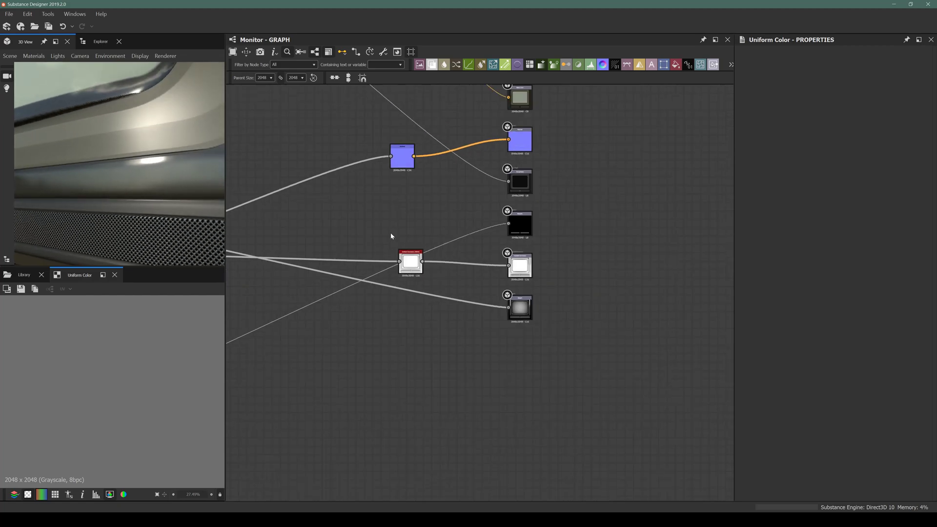
# Preview the metalness Blend, and set the speaker grill metalness Uniform Color to grayscale 149
pyautogui.scroll(-2, 391, 235)
pyautogui.moveTo(328, 280); pyautogui.dragTo(454, 248, button='middle')
pyautogui.scroll(6, 431, 303)
pyautogui.click(432, 302)
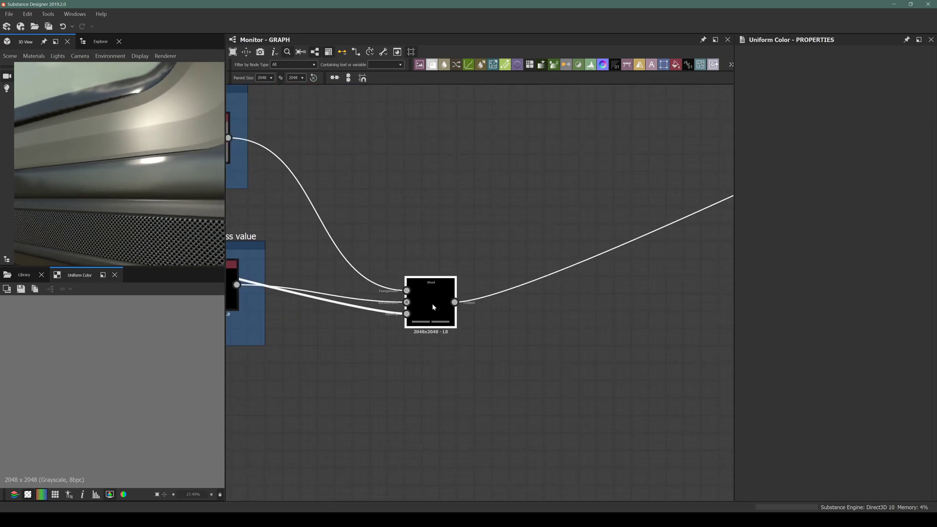
pyautogui.doubleClick(432, 303)
pyautogui.scroll(-5, 432, 303)
pyautogui.click(358, 300)
pyautogui.click(434, 306)
pyautogui.doubleClick(356, 248)
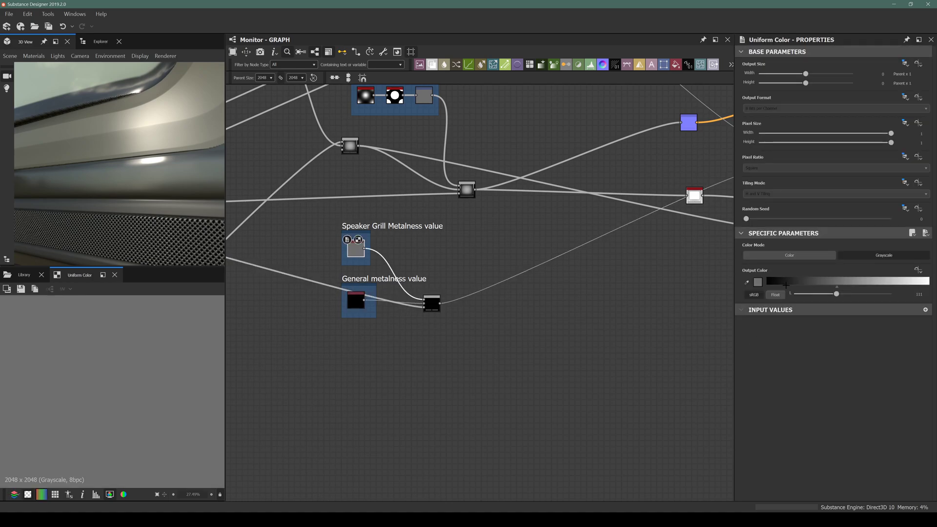
pyautogui.moveTo(837, 294)
pyautogui.mouseDown()
pyautogui.moveTo(892, 294)
pyautogui.moveTo(850, 294)
pyautogui.mouseUp()
# Examine the more metallic speaker grills in 3D from several angles, up close and from a distance
pyautogui.moveTo(194, 245); pyautogui.dragTo(116, 191)
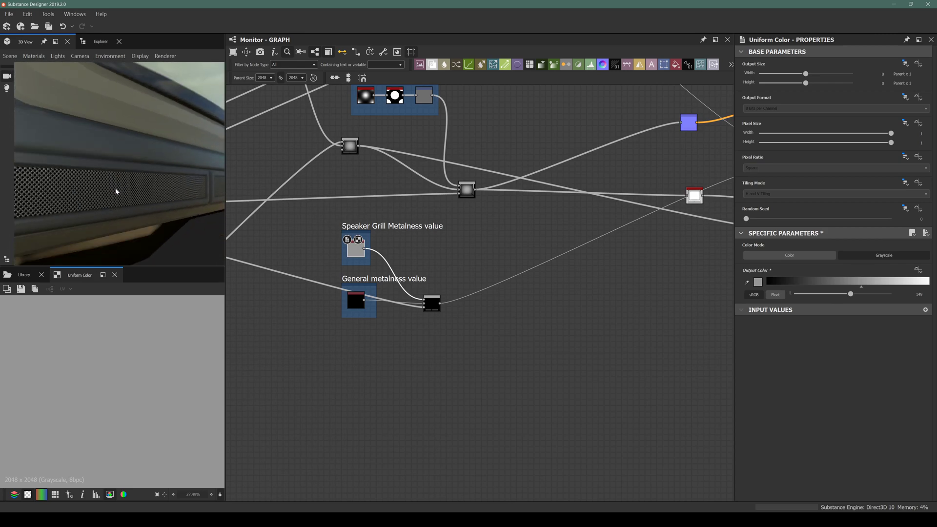
pyautogui.scroll(-3, 55, 207)
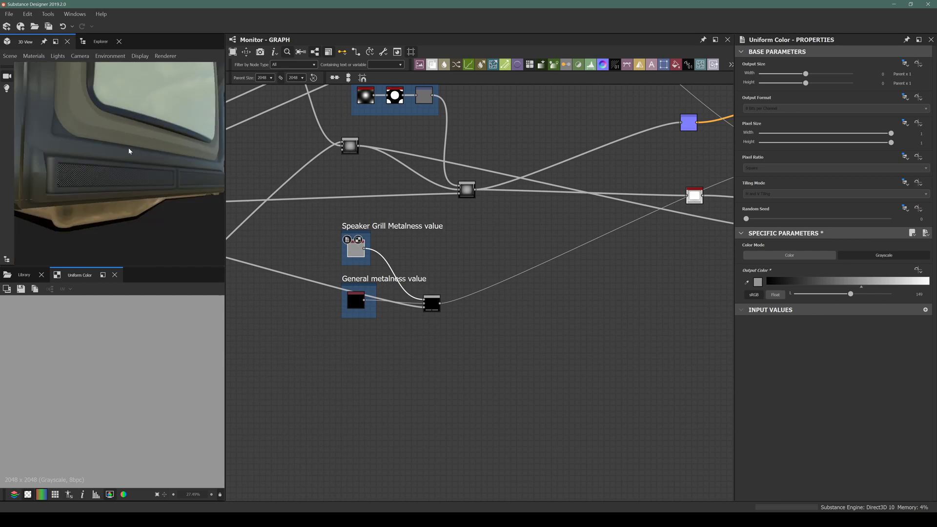
pyautogui.moveTo(116, 173); pyautogui.dragTo(47, 186)
pyautogui.scroll(3, 109, 177)
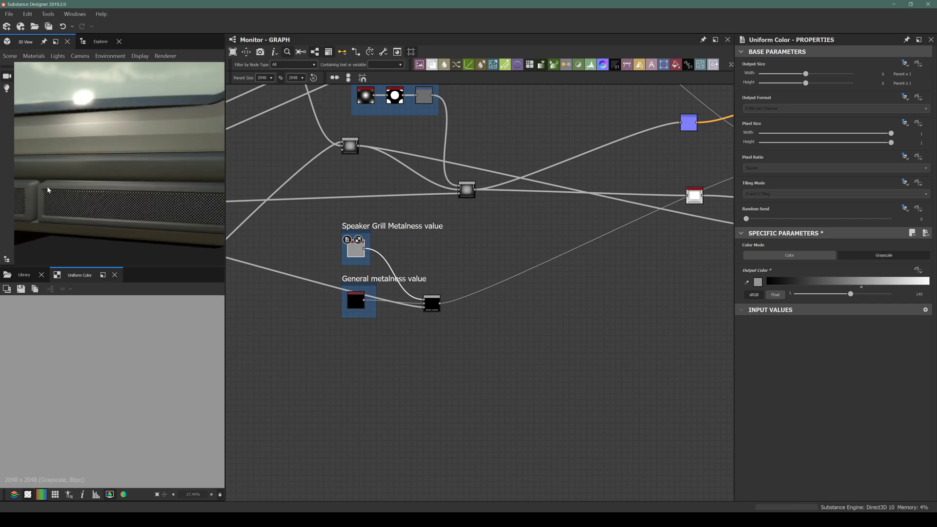
pyautogui.moveTo(166, 210); pyautogui.dragTo(100, 200)
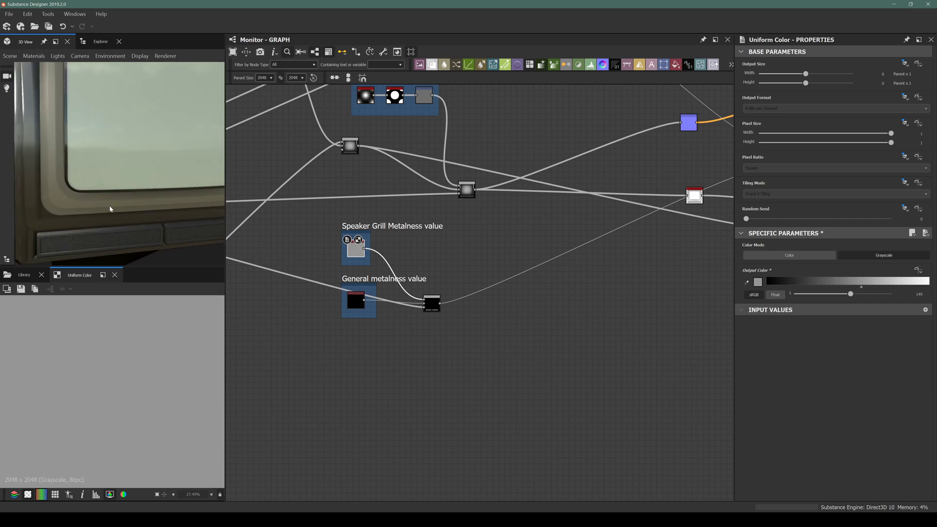
pyautogui.scroll(-6, 110, 209)
pyautogui.moveTo(110, 209); pyautogui.dragTo(279, 223)
# Enclose both metalness value frames and their Blend in one new frame, and extend its upper edge above the inner titles
pyautogui.scroll(-4, 478, 279)
pyautogui.scroll(4, 414, 252)
pyautogui.moveTo(417, 259); pyautogui.dragTo(526, 402)
pyautogui.rightClick(527, 403)
pyautogui.write('frame')
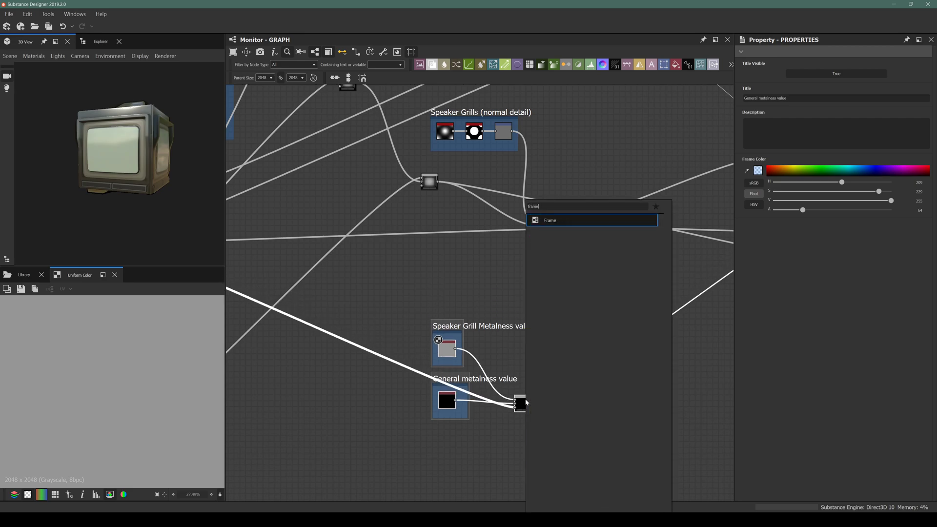
pyautogui.press('Return')
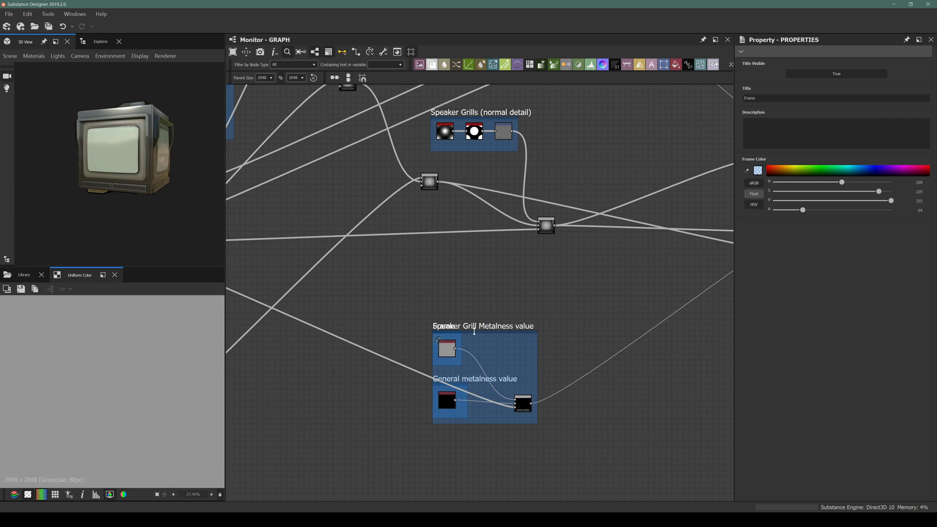
pyautogui.moveTo(478, 331); pyautogui.dragTo(474, 299)
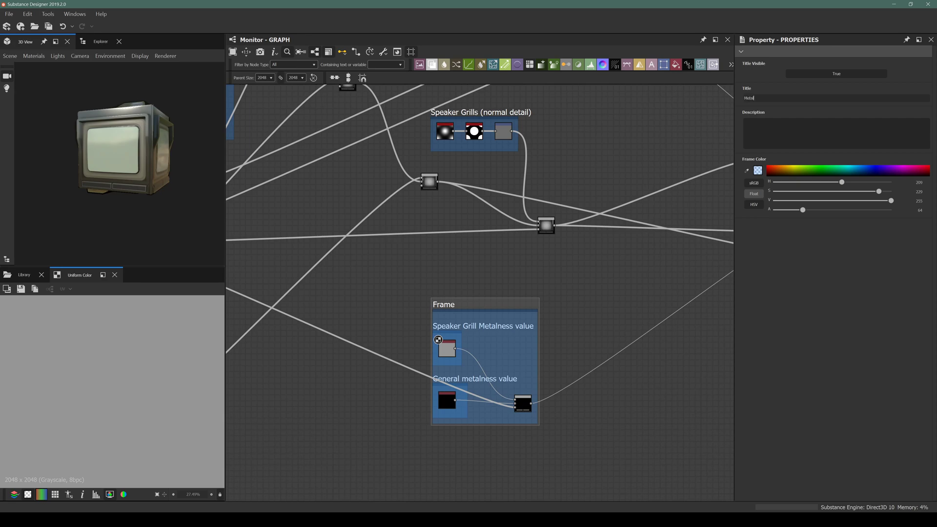
# Title the enclosing frame "Metallic Blendings" and move it slightly left in the graph
pyautogui.write('ings')
pyautogui.press('Return')
pyautogui.scroll(-5, 451, 271)
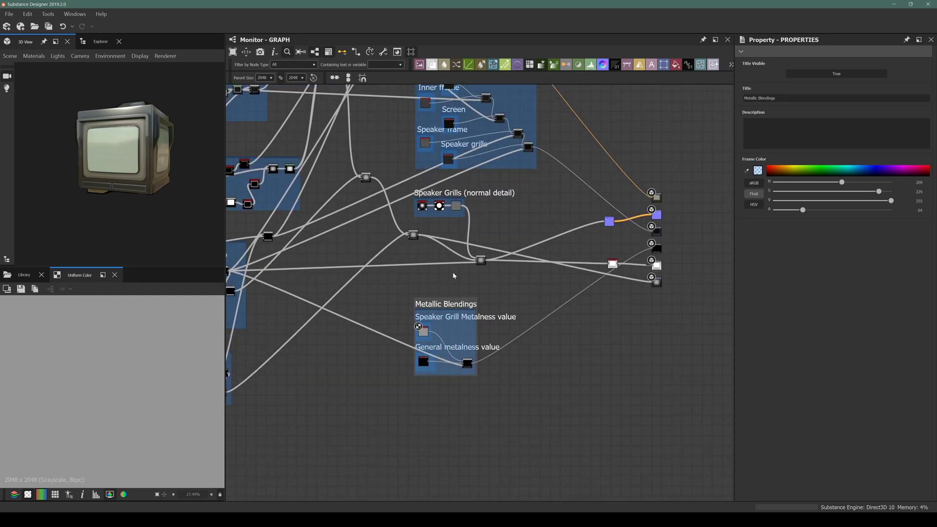
pyautogui.moveTo(431, 306); pyautogui.dragTo(387, 313)
# Examine the monitor's screen edges, frames and speaker grills in 3D from several angles, up close and from a distance
pyautogui.scroll(5, 549, 252)
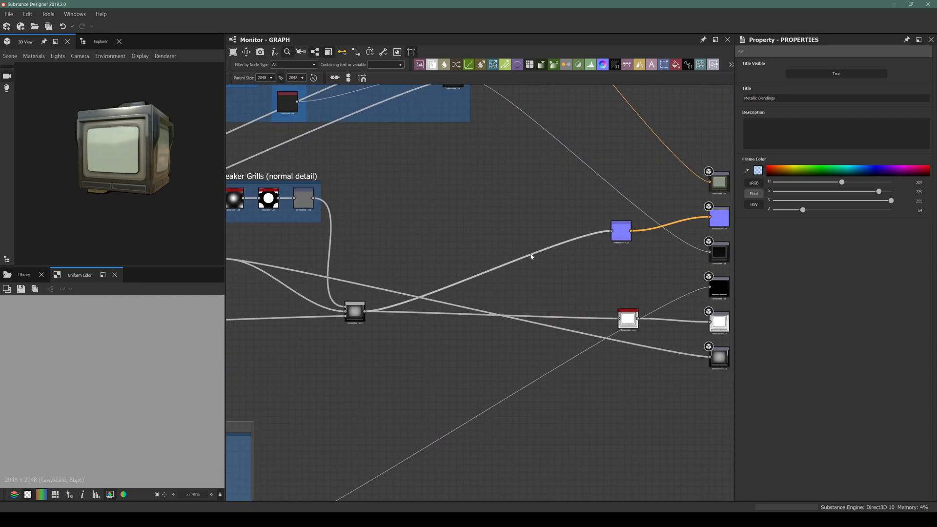
pyautogui.scroll(4, 140, 153)
pyautogui.moveTo(140, 153); pyautogui.dragTo(152, 182)
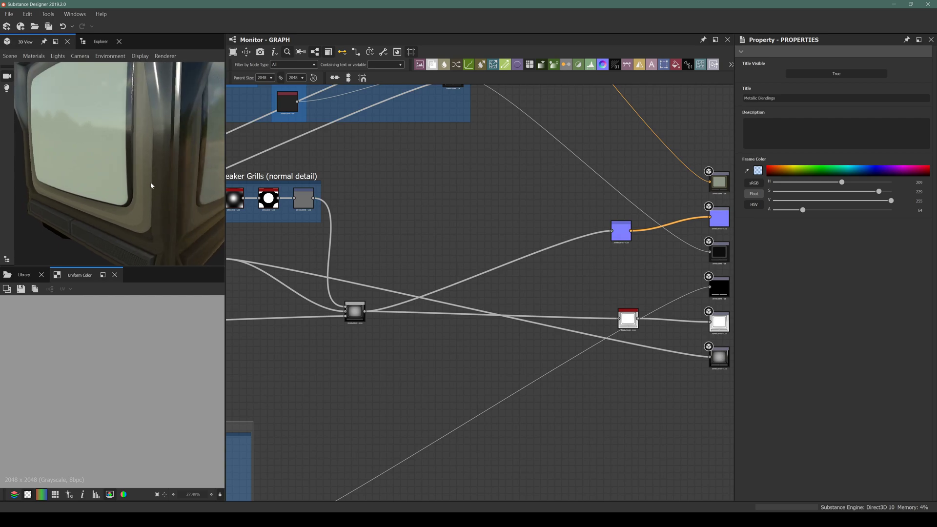
pyautogui.scroll(3, 151, 182)
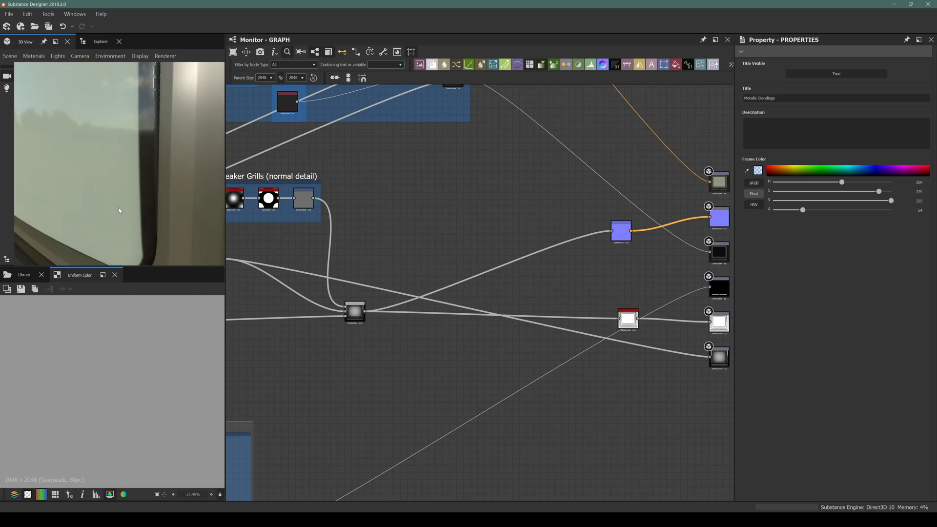
pyautogui.moveTo(119, 210); pyautogui.dragTo(128, 170)
pyautogui.scroll(-4, 153, 168)
pyautogui.scroll(4, 126, 172)
pyautogui.moveTo(101, 200); pyautogui.dragTo(169, 166)
pyautogui.scroll(-4, 164, 194)
pyautogui.moveTo(57, 160)
pyautogui.mouseDown()
pyautogui.moveTo(91, 187)
pyautogui.moveTo(58, 187)
pyautogui.moveTo(96, 166)
pyautogui.moveTo(100, 185)
pyautogui.moveTo(86, 159)
pyautogui.moveTo(73, 160)
pyautogui.mouseUp()
pyautogui.scroll(-4, 96, 166)
pyautogui.moveTo(424, 228); pyautogui.dragTo(432, 318, button='middle')
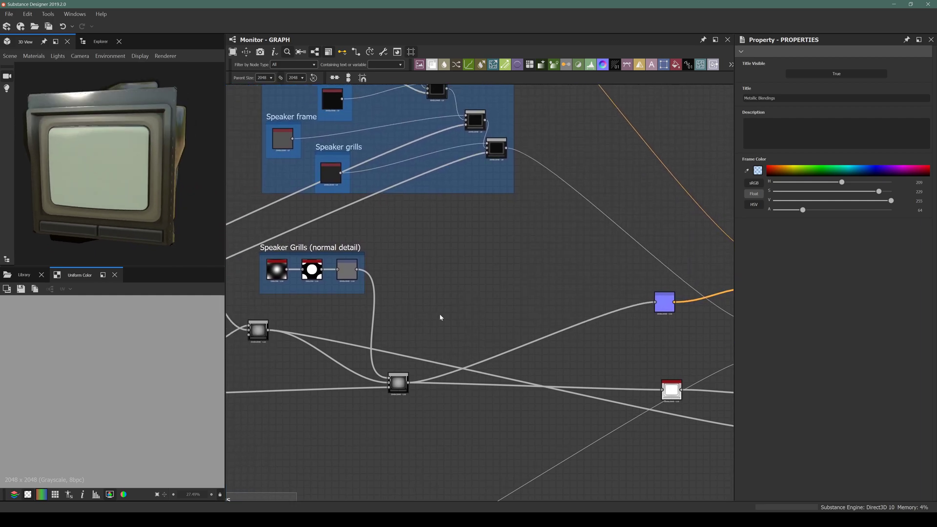
pyautogui.scroll(5, 441, 300)
pyautogui.moveTo(96, 180); pyautogui.dragTo(189, 209)
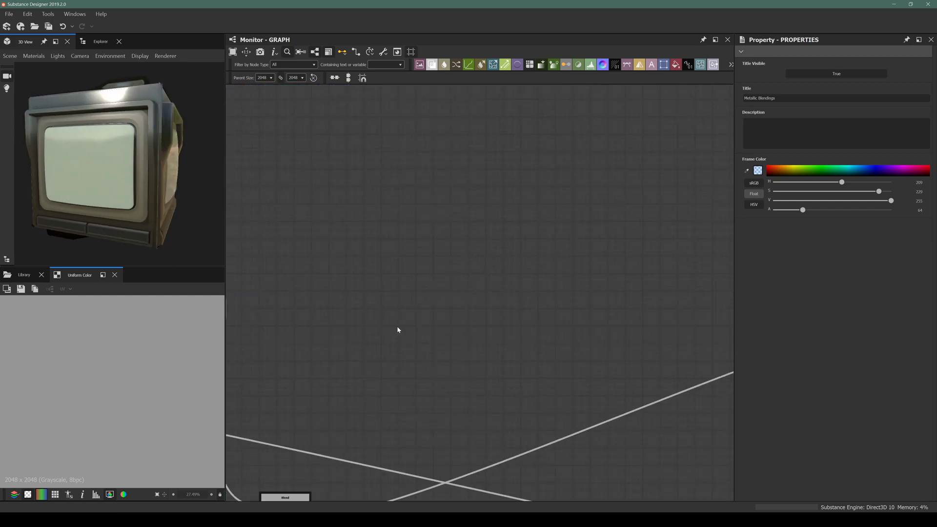
pyautogui.scroll(-5, 397, 326)
pyautogui.scroll(3, 101, 173)
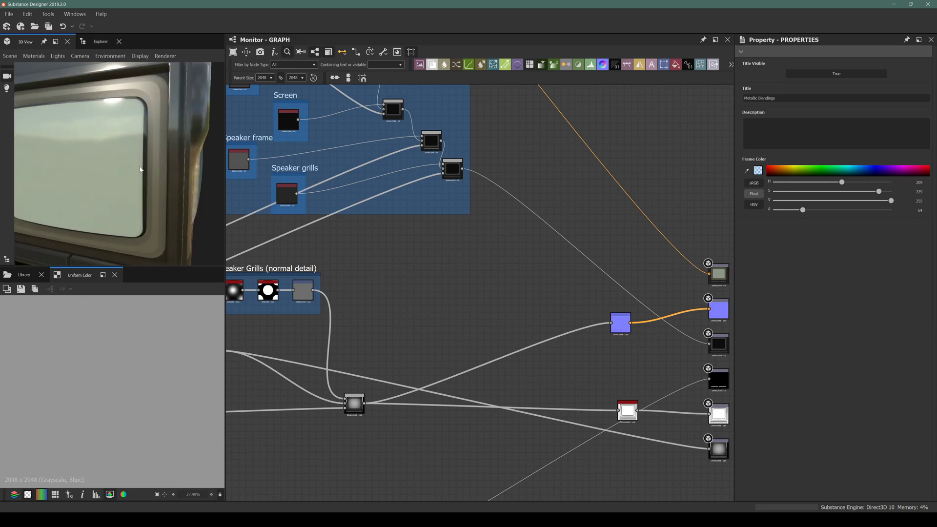
# Add a White Noise Fast node in the empty area beside the Speaker Grills (normal detail) frame
pyautogui.moveTo(435, 303); pyautogui.dragTo(462, 288, button='middle')
pyautogui.scroll(4, 400, 391)
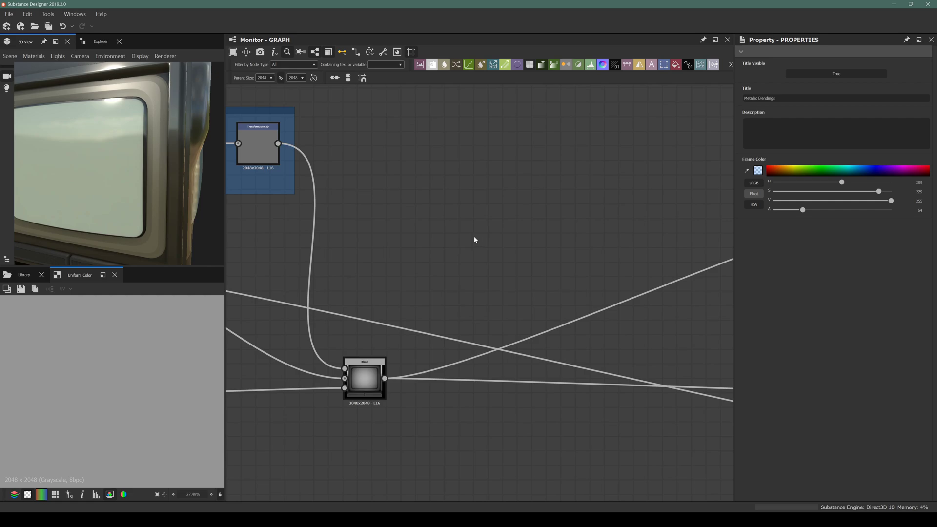
pyautogui.moveTo(474, 237); pyautogui.dragTo(401, 278, button='middle')
pyautogui.scroll(-1, 381, 266)
pyautogui.press('space')
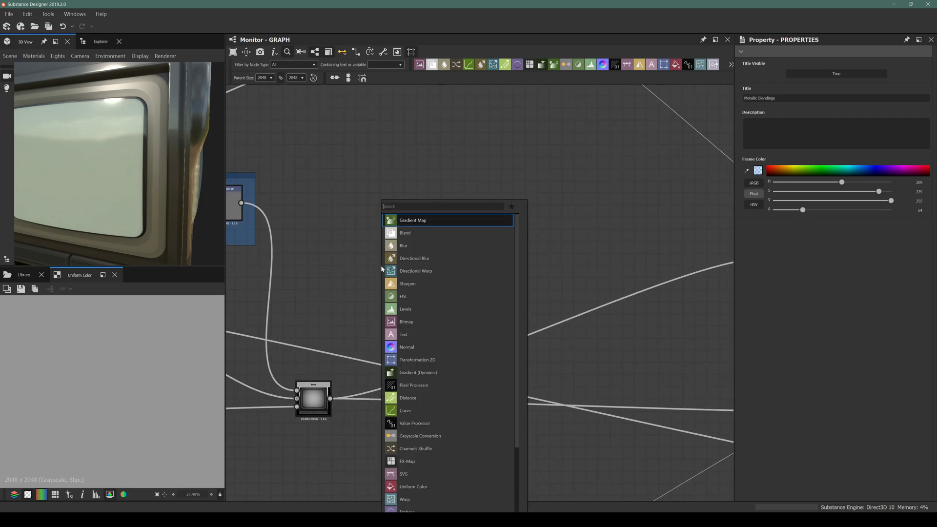
pyautogui.write('whtie')
pyautogui.press('BackSpace')
pyautogui.press('BackSpace')
pyautogui.press('BackSpace')
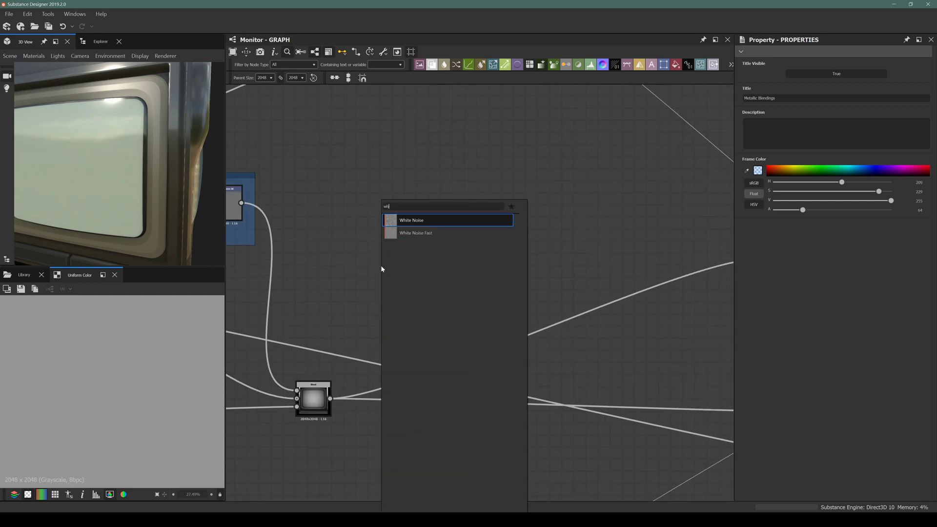
pyautogui.click(399, 220)
pyautogui.scroll(5, 381, 271)
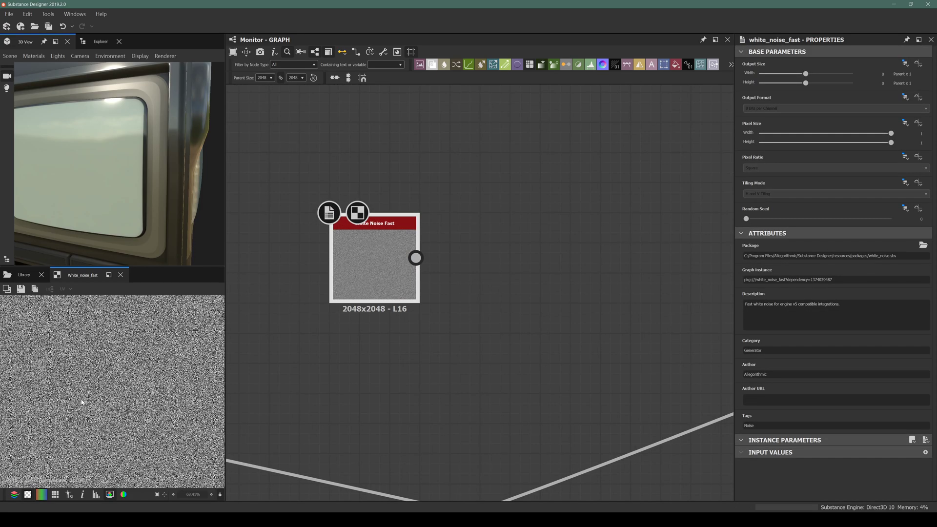
pyautogui.scroll(-2, 81, 405)
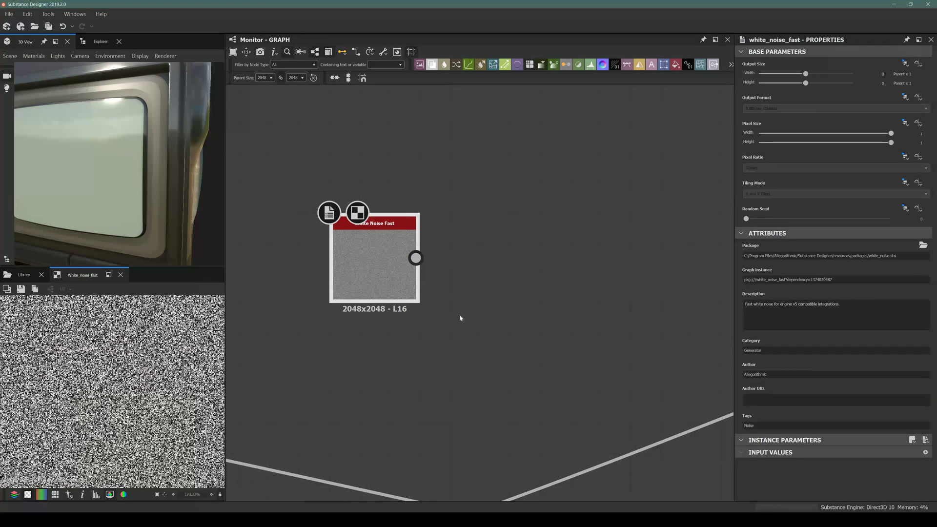
# Add a Blend with the combined height Blend as its background and White Noise Fast as its foreground
pyautogui.scroll(-3, 458, 318)
pyautogui.moveTo(403, 363); pyautogui.dragTo(390, 304, button='middle')
pyautogui.scroll(-5, 354, 344)
pyautogui.scroll(4, 503, 332)
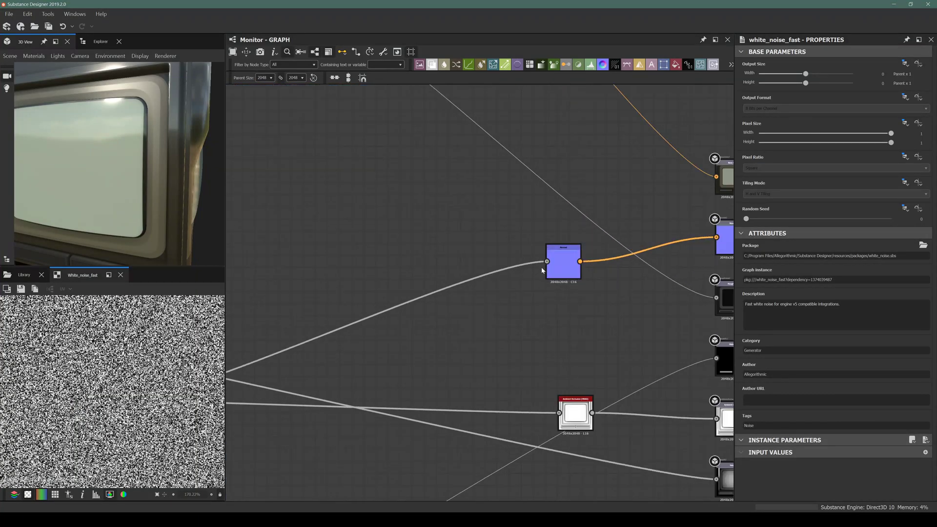
pyautogui.scroll(-5, 560, 263)
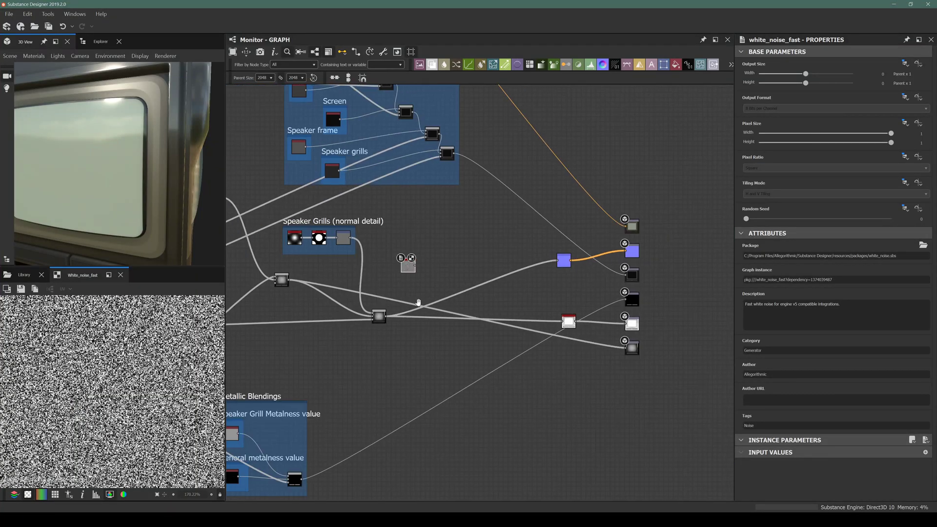
pyautogui.scroll(3, 407, 293)
pyautogui.click(500, 304)
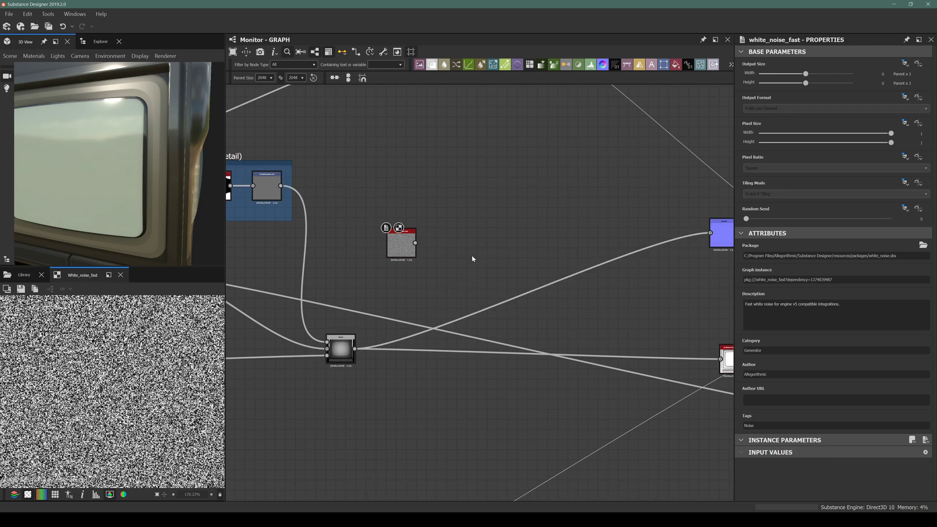
pyautogui.moveTo(463, 266); pyautogui.dragTo(448, 282, button='middle')
pyautogui.press('space')
pyautogui.write('blend')
pyautogui.press('Return')
pyautogui.moveTo(340, 365); pyautogui.dragTo(467, 274)
pyautogui.scroll(4, 389, 260)
pyautogui.moveTo(390, 261); pyautogui.dragTo(521, 275)
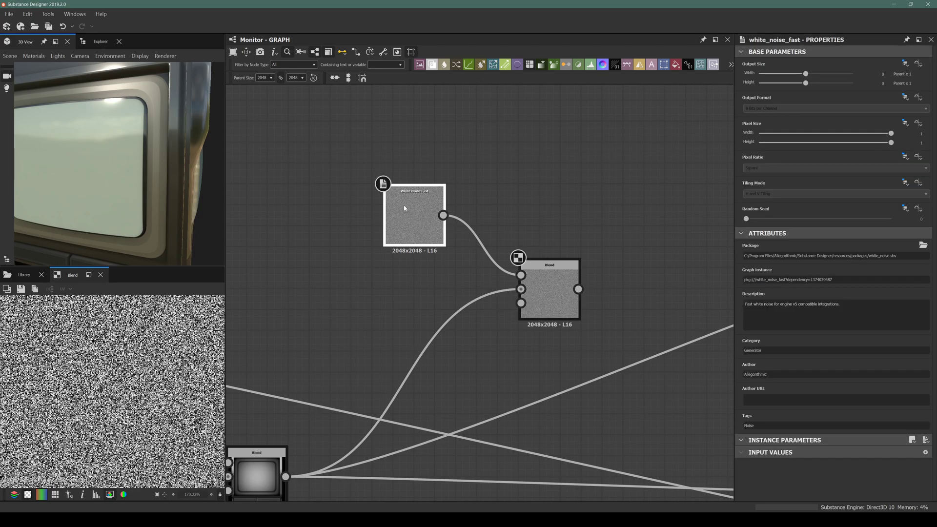
# Connect the noise Blend to the Normal node's input and check the effect on the 3D monitor
pyautogui.scroll(-5, 524, 284)
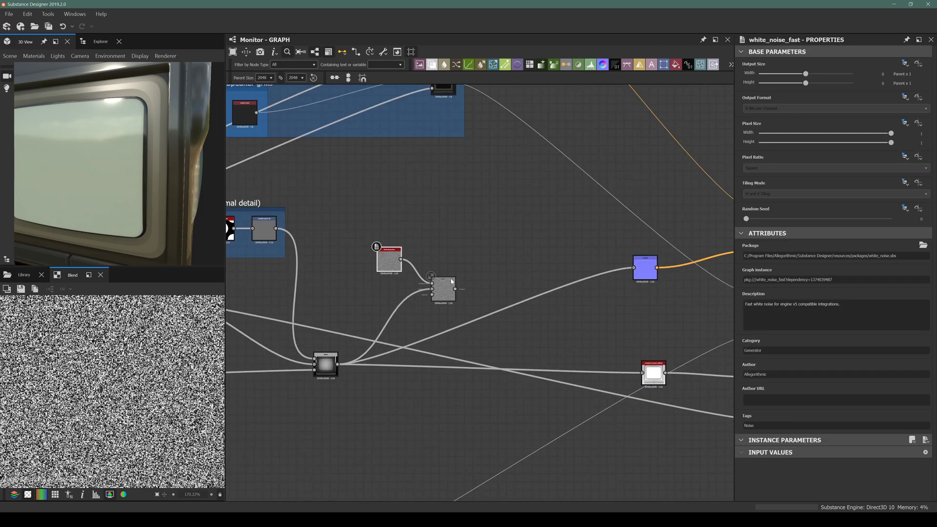
pyautogui.moveTo(455, 289); pyautogui.dragTo(633, 267)
pyautogui.scroll(3, 446, 305)
pyautogui.scroll(3, 446, 304)
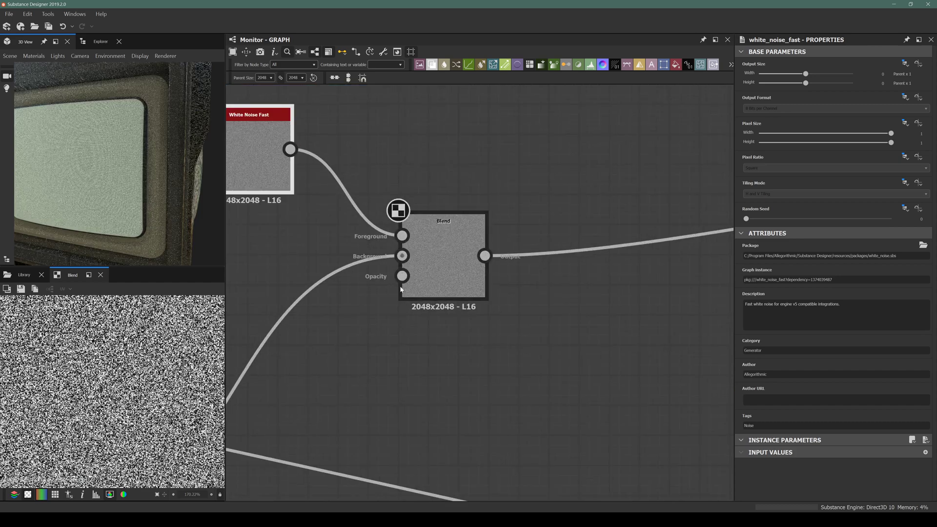
pyautogui.moveTo(401, 286); pyautogui.dragTo(472, 321, button='middle')
pyautogui.scroll(-9, 472, 321)
pyautogui.moveTo(418, 303); pyautogui.dragTo(483, 342, button='middle')
pyautogui.moveTo(407, 234); pyautogui.dragTo(412, 361, button='middle')
pyautogui.moveTo(469, 418); pyautogui.dragTo(404, 306, button='middle')
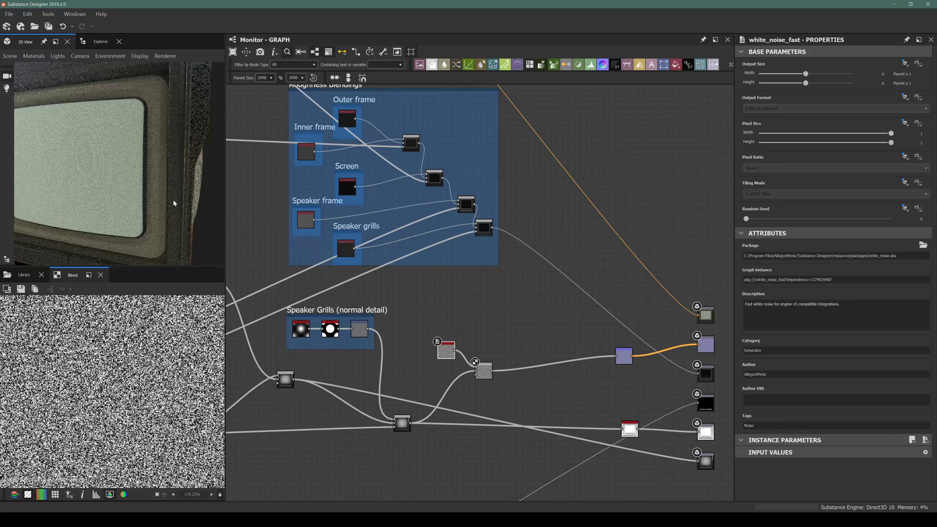
pyautogui.scroll(-5, 175, 201)
# Add another Blend node between the Roughness Blendings frame and the White Noise Fast node
pyautogui.moveTo(346, 206); pyautogui.dragTo(384, 266, button='middle')
pyautogui.scroll(3, 384, 212)
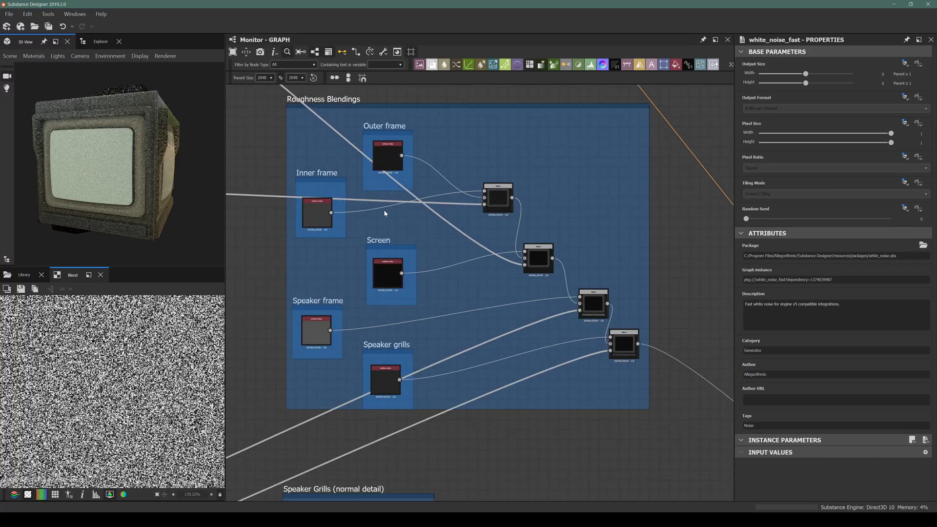
pyautogui.moveTo(385, 213); pyautogui.dragTo(323, 176, button='middle')
pyautogui.scroll(-3, 415, 181)
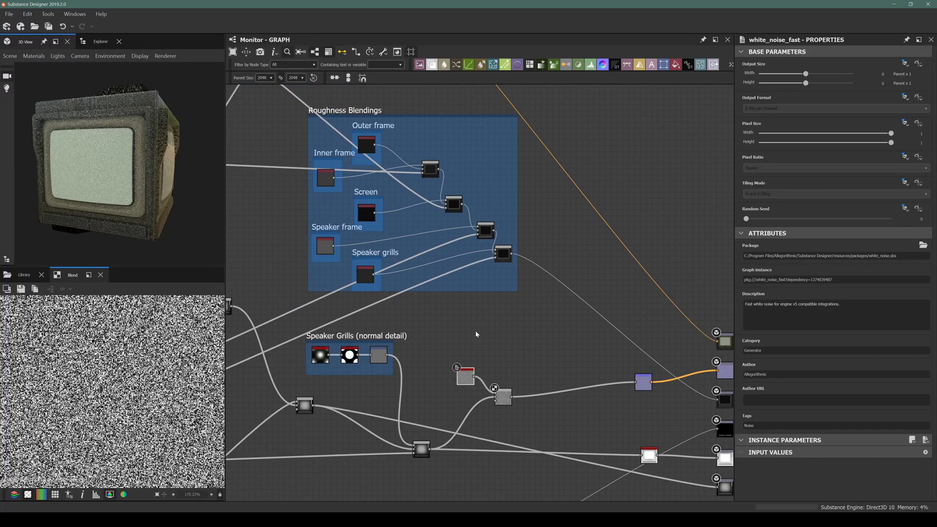
pyautogui.press('space')
pyautogui.write('blend')
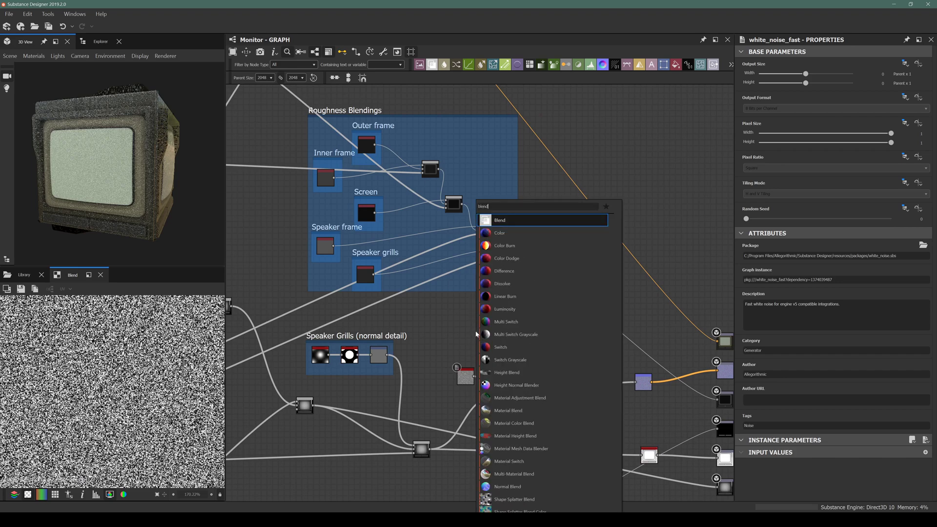
pyautogui.press('Return')
pyautogui.doubleClick(477, 334)
# Connect the inner frame mask to the opacity input of the new Blend
pyautogui.scroll(4, 452, 314)
pyautogui.moveTo(334, 254); pyautogui.dragTo(432, 345, button='middle')
pyautogui.scroll(-3, 416, 330)
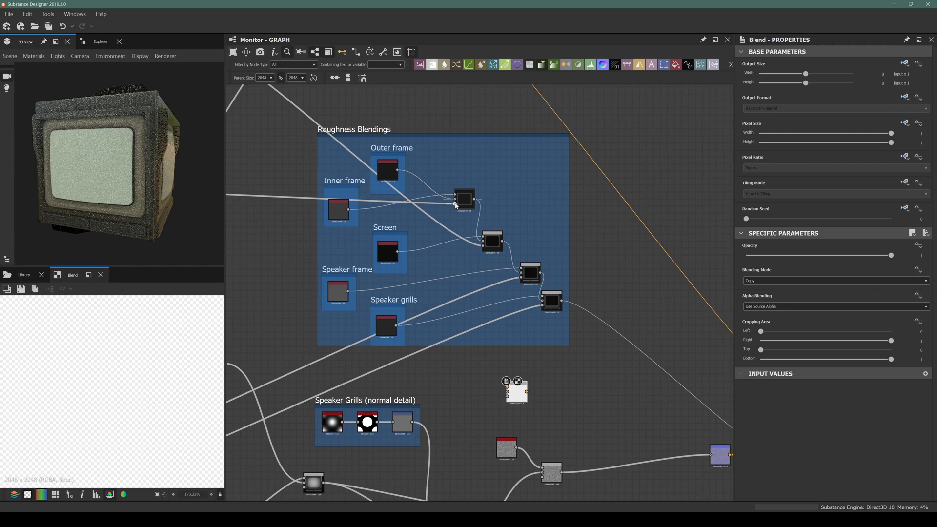
pyautogui.press('f')
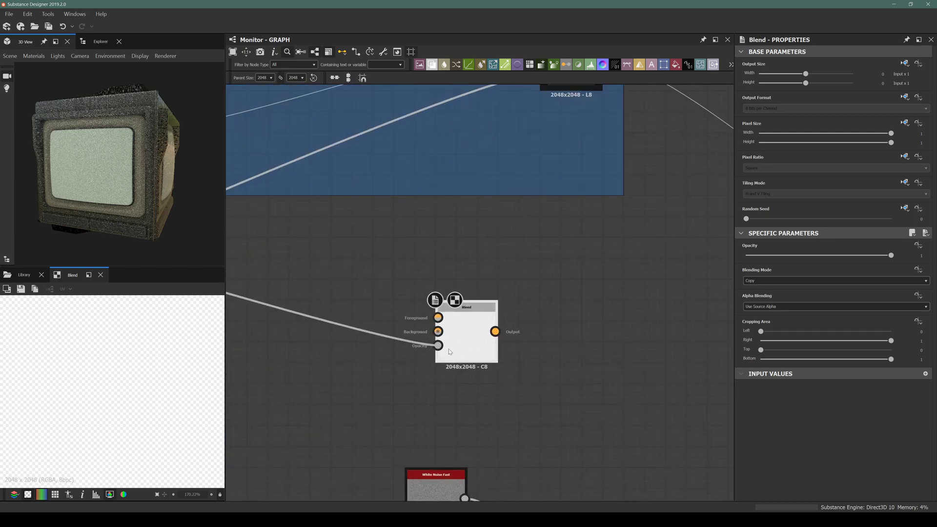
pyautogui.moveTo(438, 345)
pyautogui.mouseDown()
pyautogui.moveTo(376, 351)
pyautogui.moveTo(438, 345)
pyautogui.mouseUp()
pyautogui.scroll(-4, 418, 359)
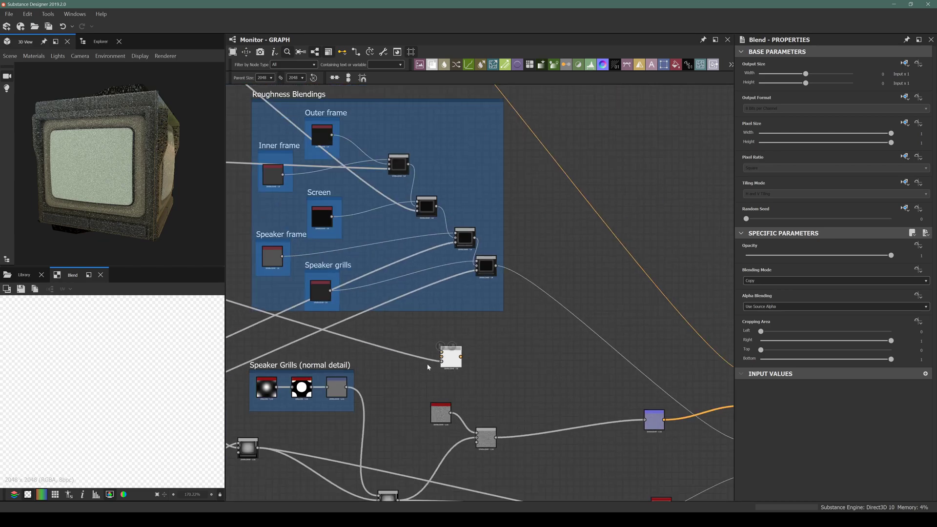
# Connect the outer frame mask to the new Blend's foreground and the inner frame mask to its background
pyautogui.scroll(3, 418, 363)
pyautogui.scroll(-8, 419, 363)
pyautogui.moveTo(418, 363); pyautogui.dragTo(573, 398, button='middle')
pyautogui.scroll(4, 333, 312)
pyautogui.moveTo(476, 221); pyautogui.dragTo(375, 276, button='middle')
pyautogui.scroll(3, 353, 237)
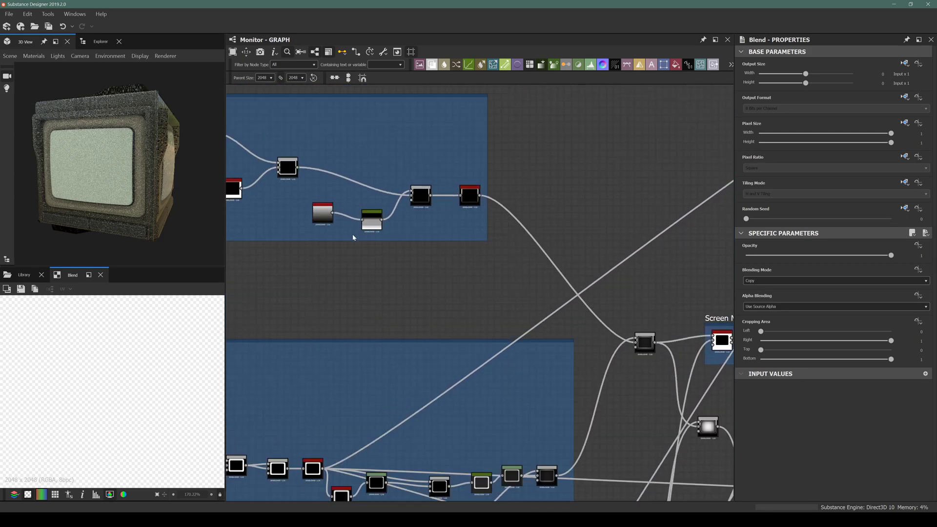
pyautogui.moveTo(467, 259); pyautogui.dragTo(649, 286, button='middle')
pyautogui.scroll(3, 479, 200)
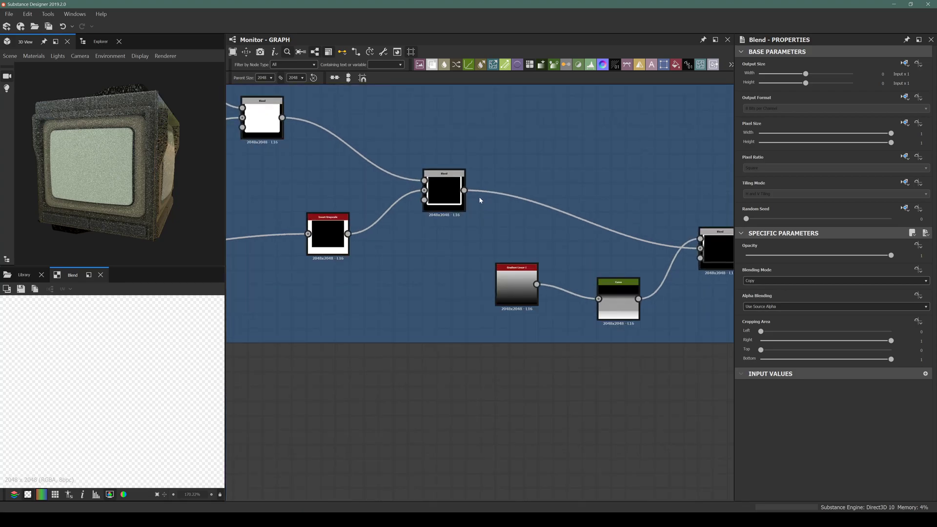
pyautogui.scroll(-6, 465, 193)
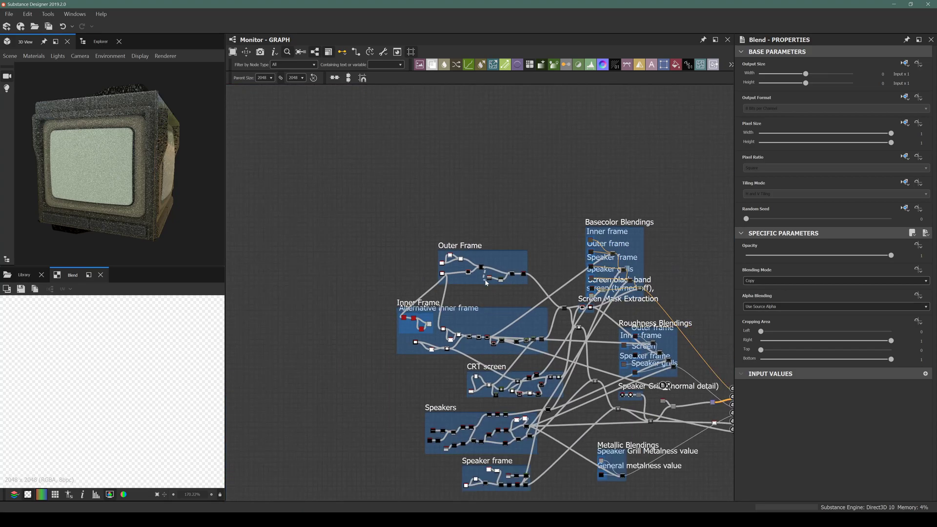
pyautogui.scroll(5, 565, 370)
pyautogui.scroll(8, 582, 333)
pyautogui.moveTo(576, 329); pyautogui.dragTo(563, 315)
pyautogui.scroll(4, 578, 344)
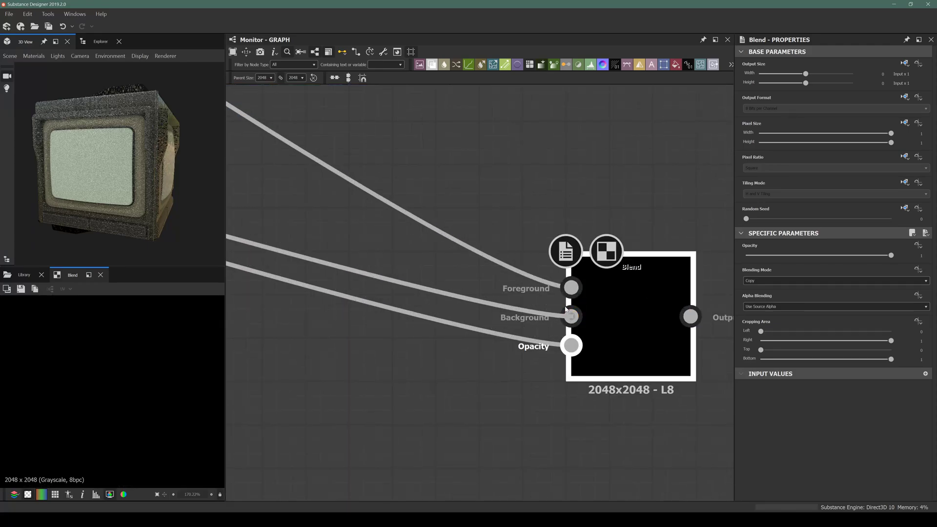
# Remove the connection into the mask Blend's opacity input
pyautogui.scroll(-2, 560, 311)
pyautogui.scroll(-5, 561, 312)
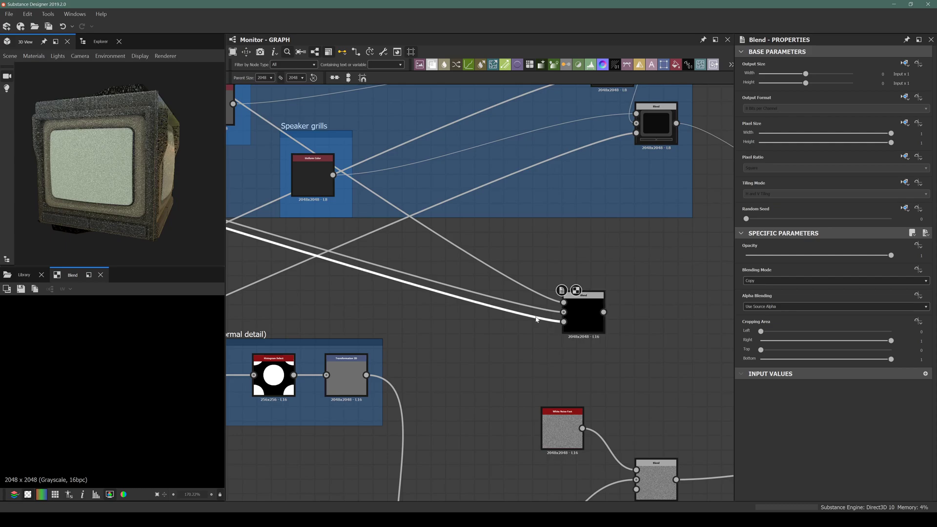
pyautogui.scroll(-6, 567, 332)
pyautogui.scroll(1, 261, 175)
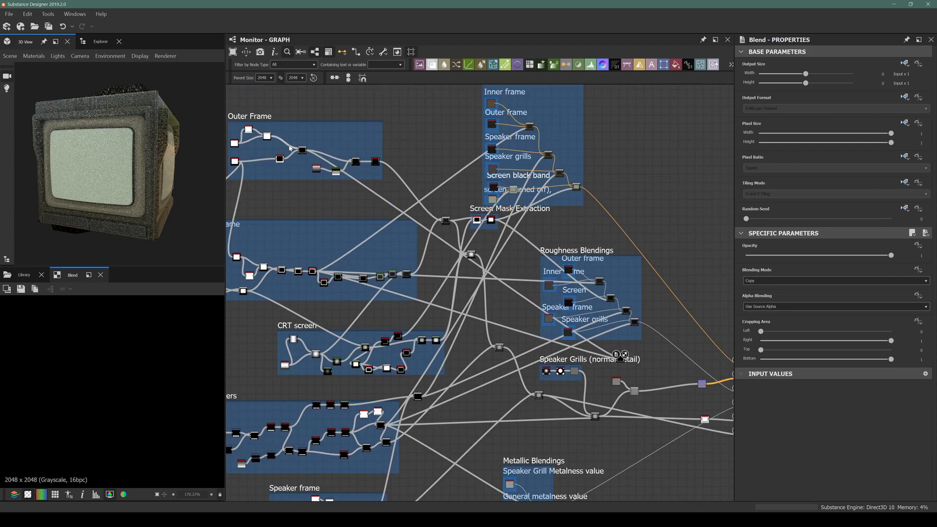
pyautogui.scroll(6, 459, 333)
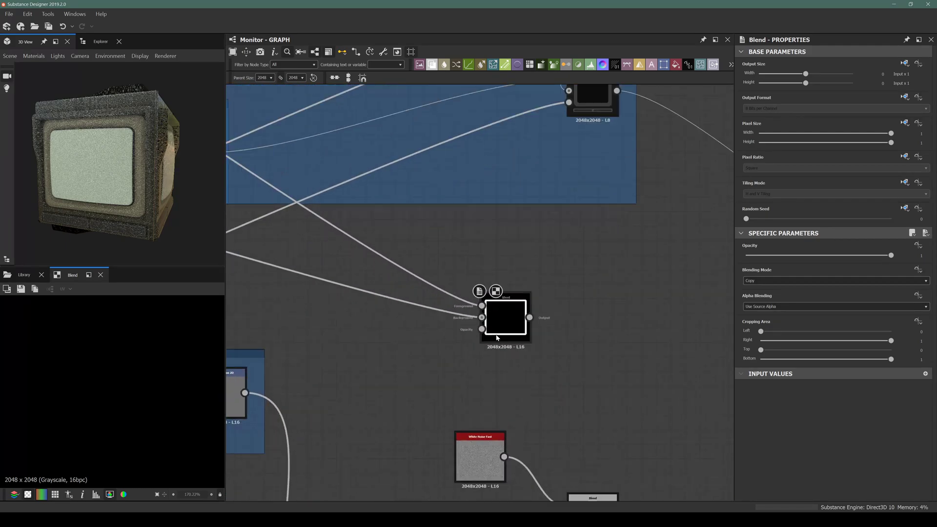
# Set the blending mode of the Blend combining the inner and outer frame masks to Max (Lighten)
pyautogui.scroll(4, 496, 338)
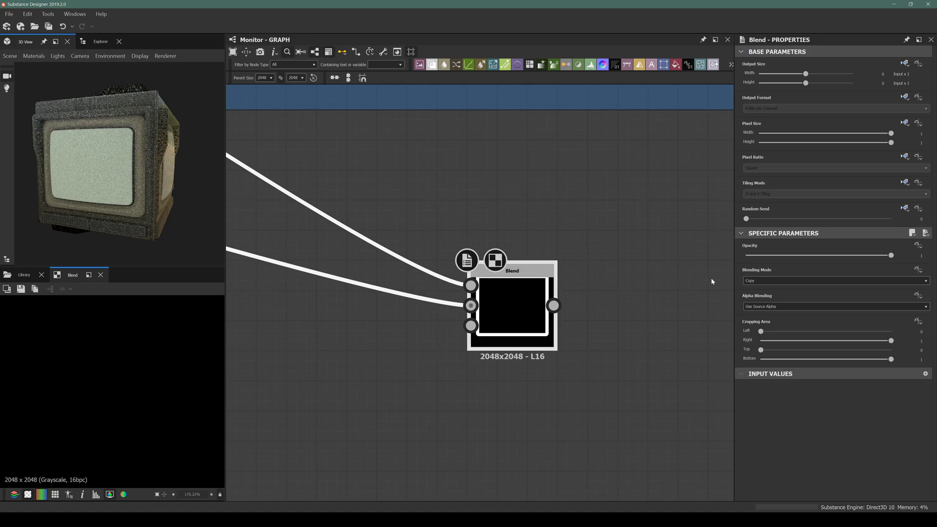
pyautogui.click(786, 280)
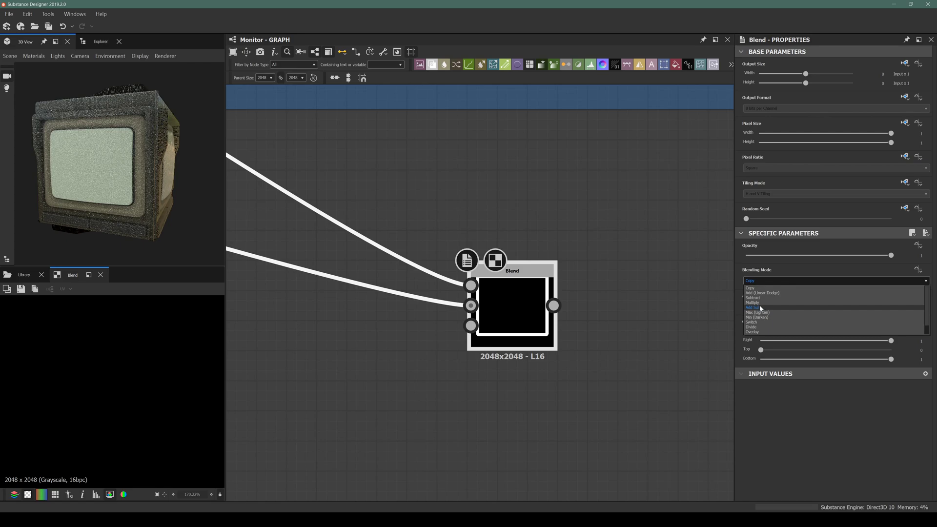
pyautogui.click(758, 315)
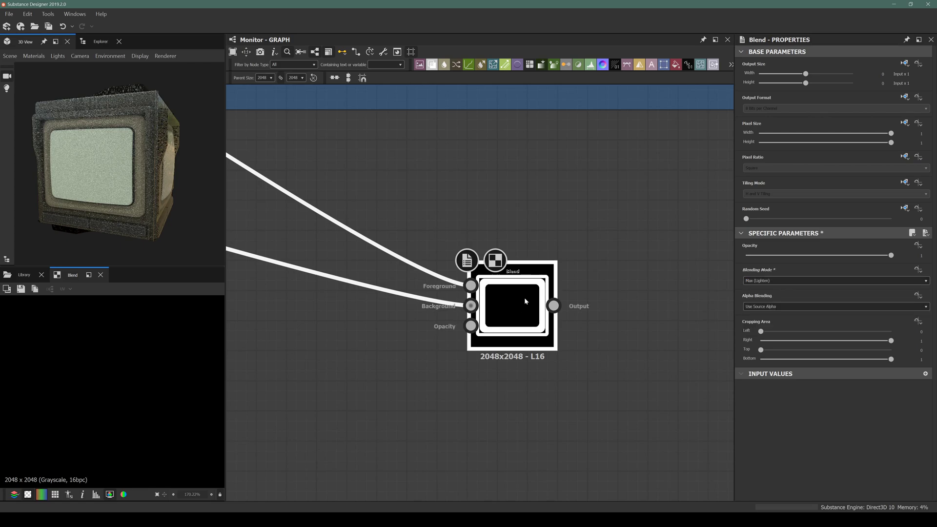
# Connect the mask Blend's output to the opacity input of the noise Blend and inspect the frames in the 3D view
pyautogui.scroll(-3, 524, 298)
pyautogui.scroll(-3, 500, 339)
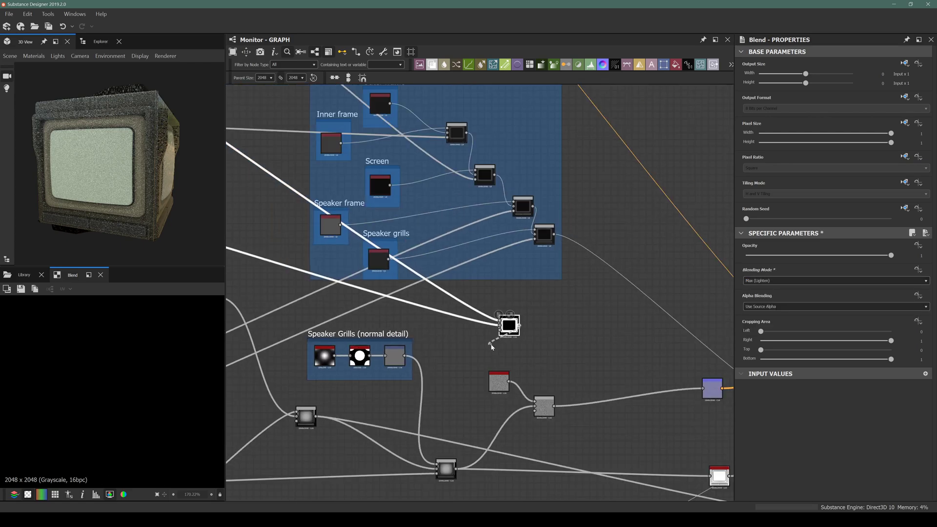
pyautogui.scroll(5, 496, 344)
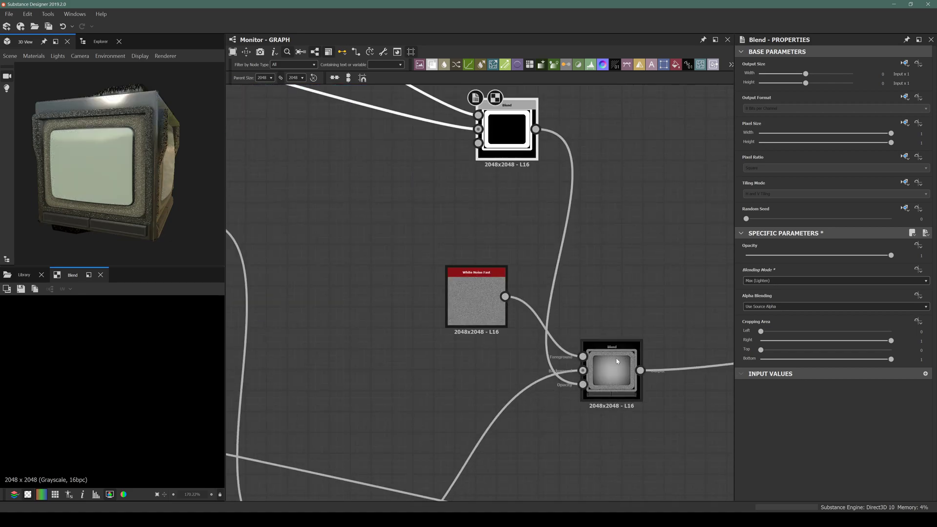
pyautogui.scroll(5, 105, 161)
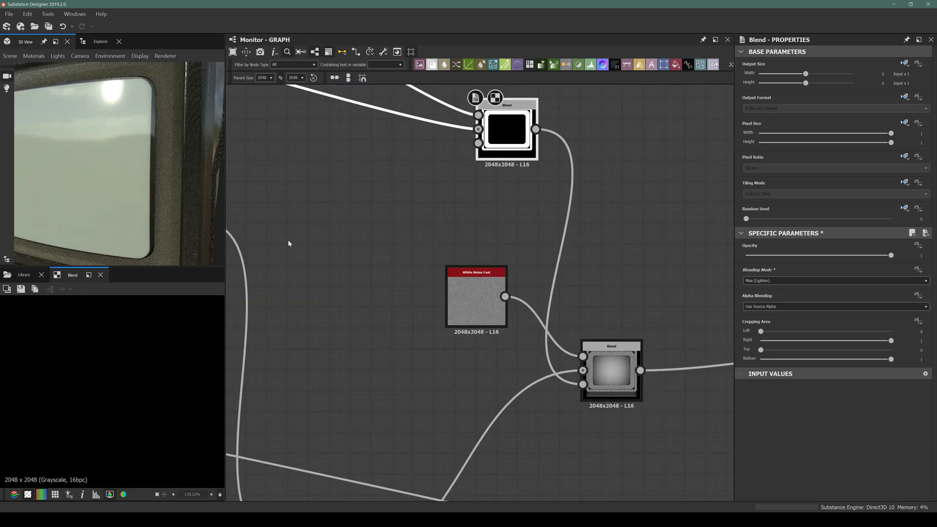
pyautogui.scroll(5, 136, 172)
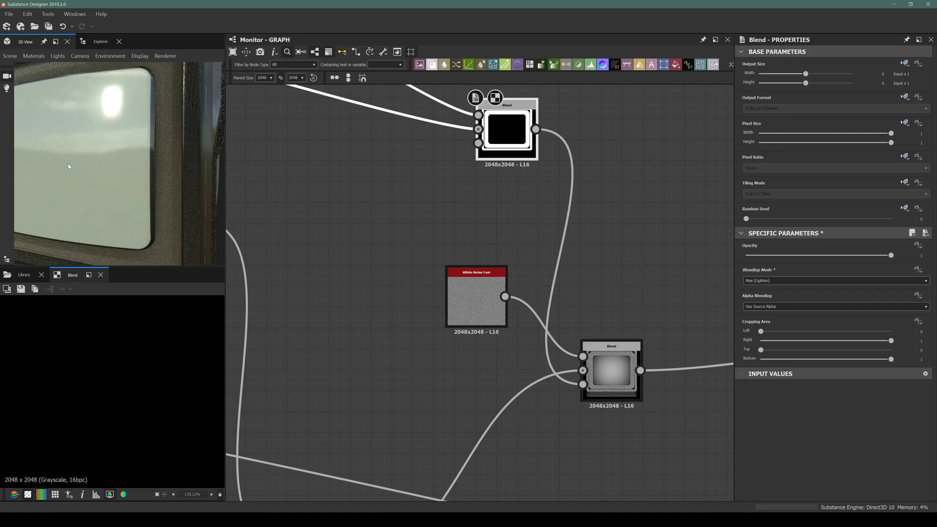
pyautogui.moveTo(156, 163)
pyautogui.mouseDown()
pyautogui.moveTo(132, 166)
pyautogui.moveTo(140, 166)
pyautogui.mouseUp()
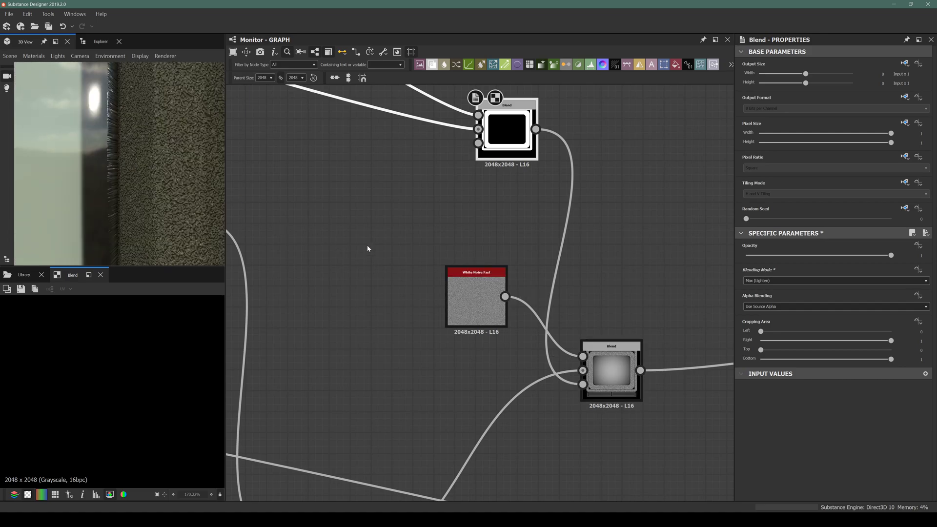
pyautogui.moveTo(807, 256); pyautogui.dragTo(753, 262)
pyautogui.doubleClick(610, 371)
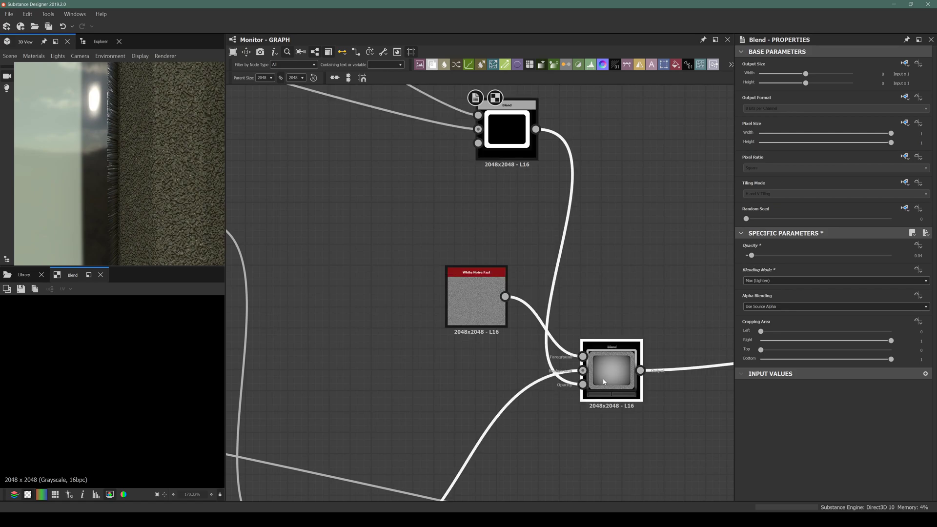
pyautogui.scroll(-3, 128, 394)
pyautogui.scroll(-6, 128, 394)
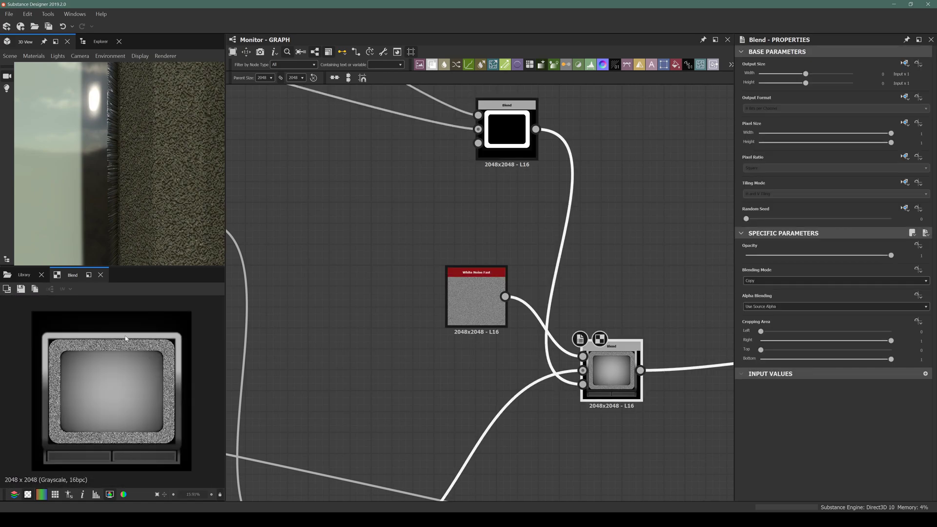
pyautogui.scroll(7, 127, 338)
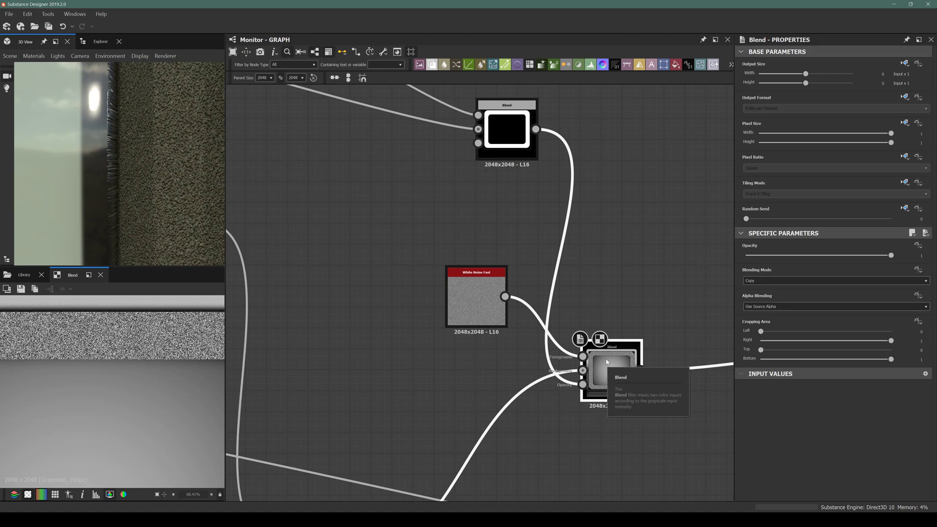
pyautogui.hotkey('ctrl', 'z')
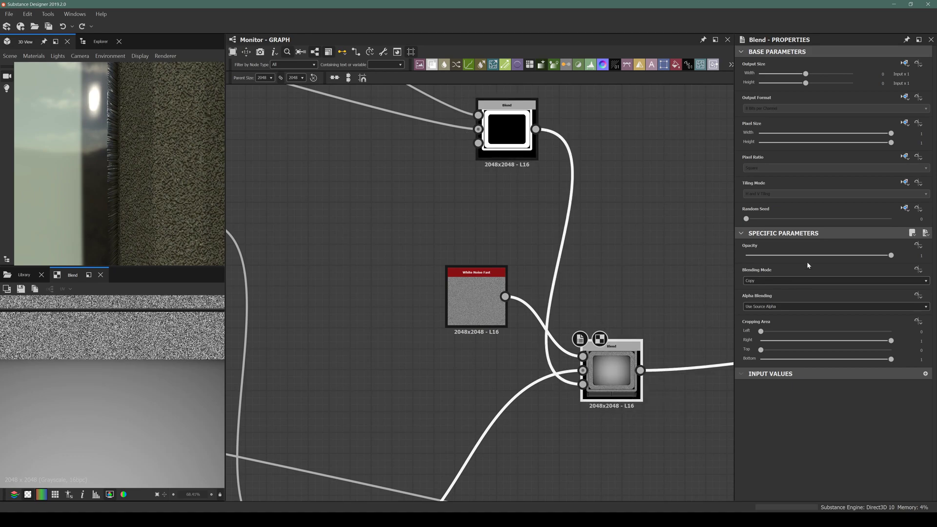
# Reduce the noise Blend's opacity to 0.01, checking the frame surface up close in the 3D view
pyautogui.moveTo(773, 257); pyautogui.dragTo(748, 259)
pyautogui.scroll(-5, 147, 144)
pyautogui.moveTo(141, 157); pyautogui.dragTo(164, 168)
pyautogui.scroll(4, 142, 158)
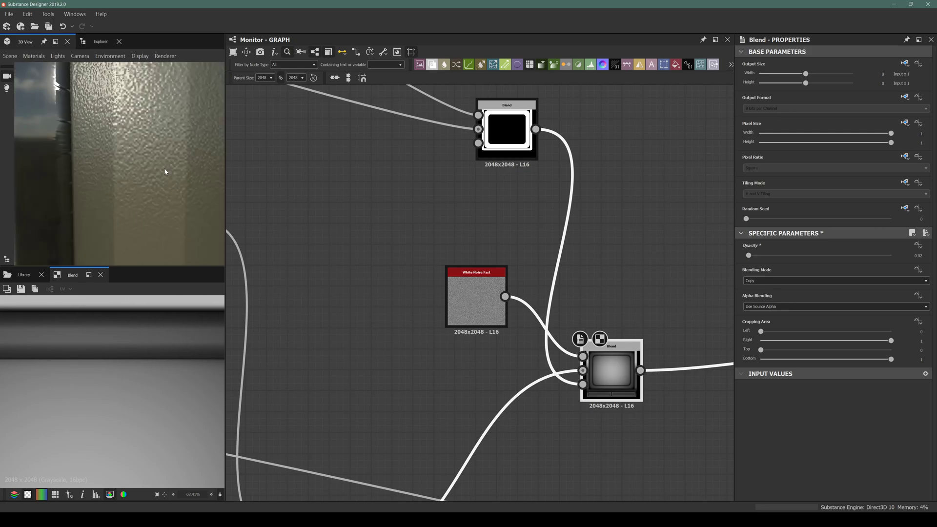
pyautogui.click(917, 255)
pyautogui.press('BackSpace')
pyautogui.write('1')
pyautogui.press('Return')
# Insert a Blur HQ Grayscale node between White Noise Fast and the noise Blend, and space the nodes apart
pyautogui.moveTo(573, 261); pyautogui.dragTo(610, 278, button='middle')
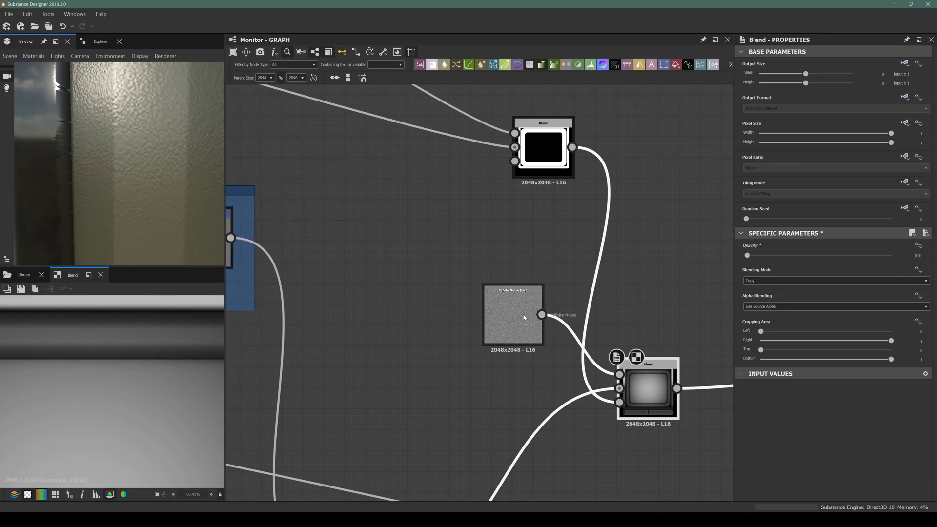
pyautogui.press('space')
pyautogui.write('blur')
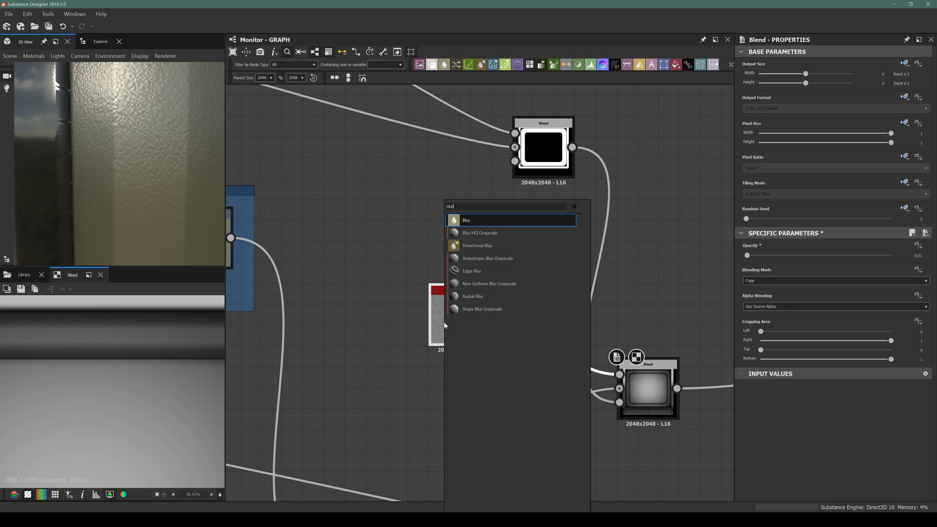
pyautogui.press('Down')
pyautogui.press('Down')
pyautogui.press('Up')
pyautogui.press('Return')
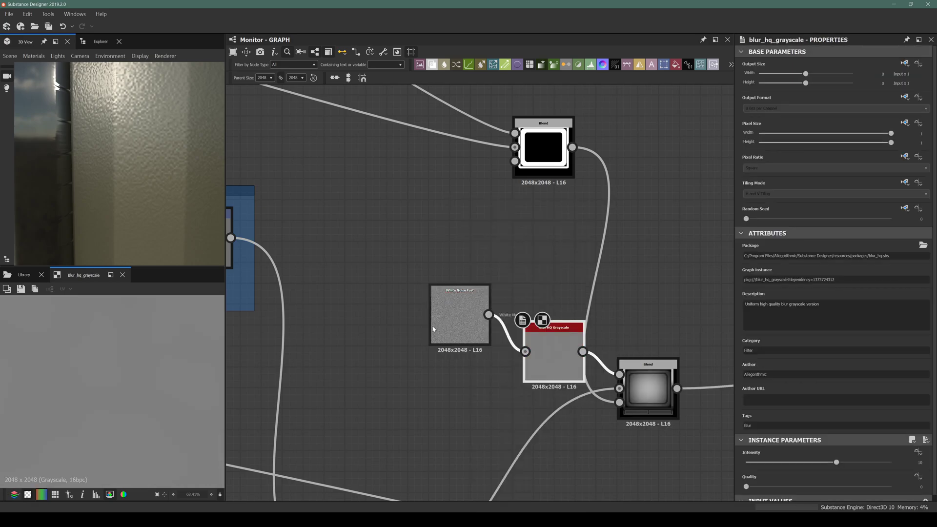
pyautogui.moveTo(445, 325); pyautogui.dragTo(361, 275)
pyautogui.moveTo(537, 340); pyautogui.dragTo(443, 326)
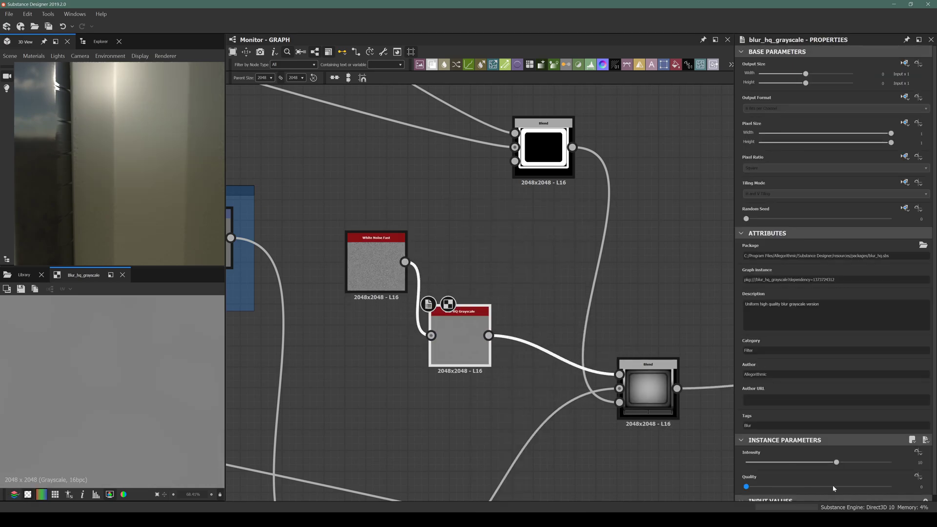
# Set the Blur HQ Grayscale's quality to 1 and intensity to 0.2, trying a stronger noise Blend opacity in between
pyautogui.moveTo(815, 461); pyautogui.dragTo(749, 461)
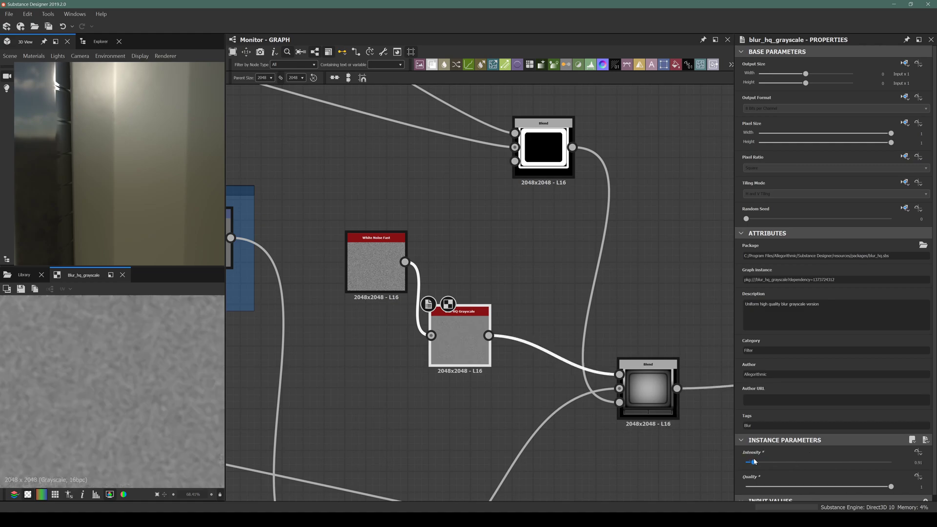
pyautogui.click(631, 377)
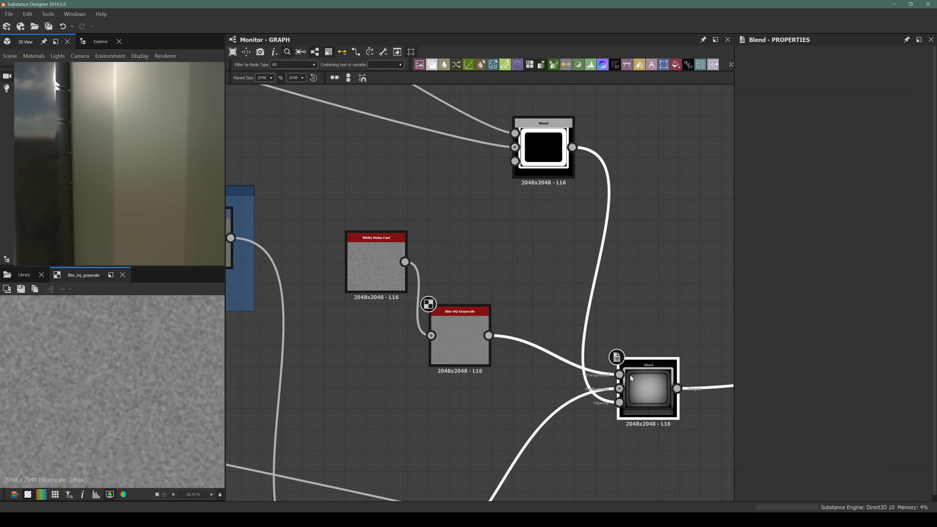
pyautogui.click(631, 377)
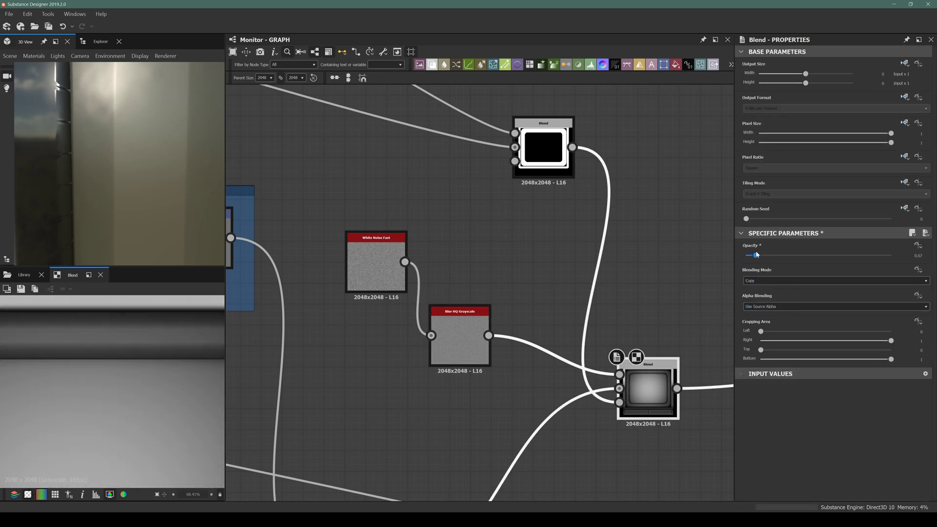
pyautogui.click(441, 329)
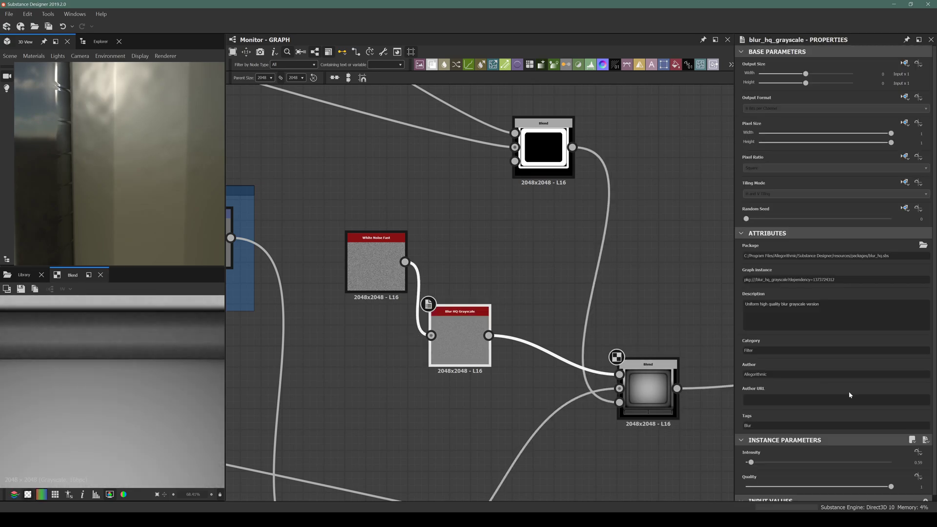
pyautogui.press('BackSpace')
pyautogui.press('Return')
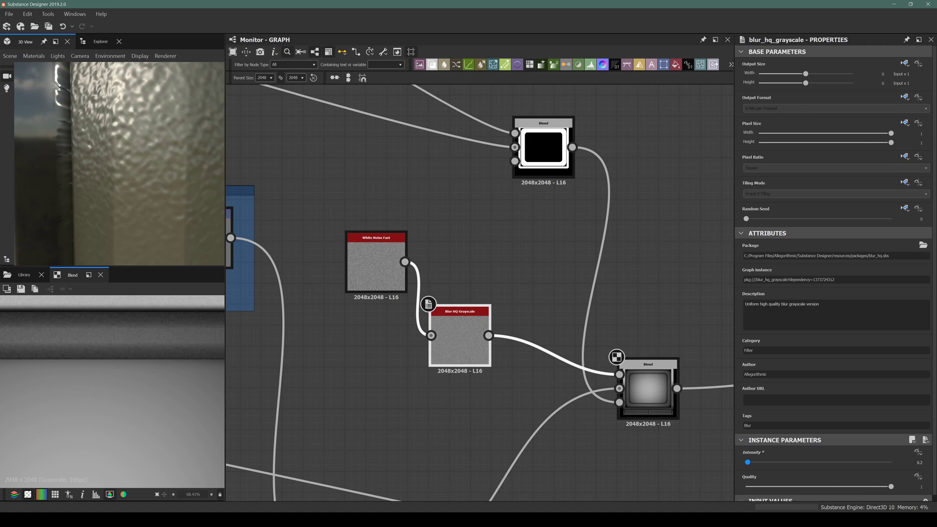
pyautogui.write('.1')
pyautogui.press('Return')
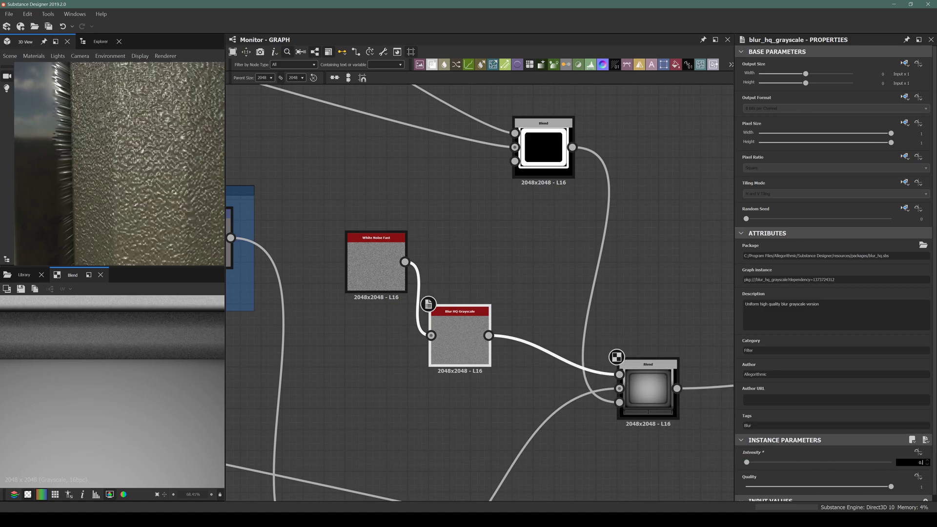
pyautogui.press('Return')
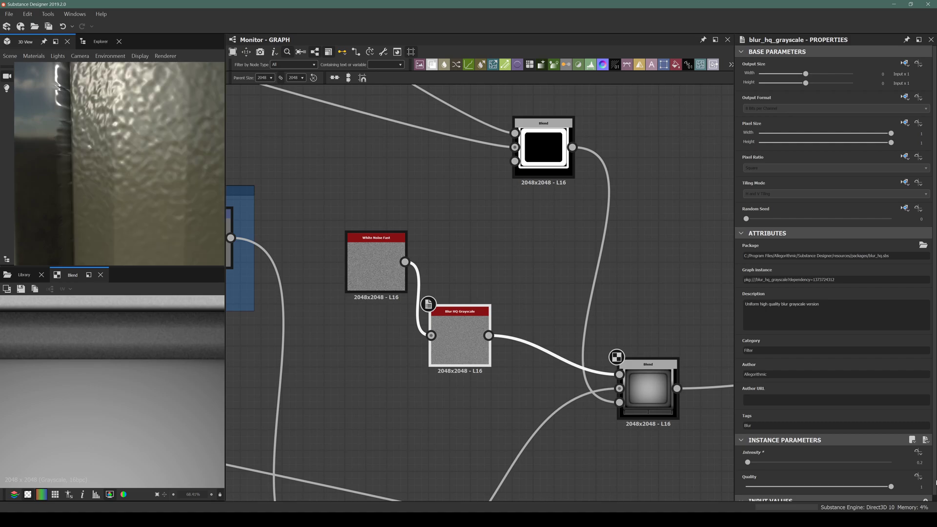
# Tune the noise Blend's opacity to 0.02 while checking the frame texture in the 3D view
pyautogui.click(649, 390)
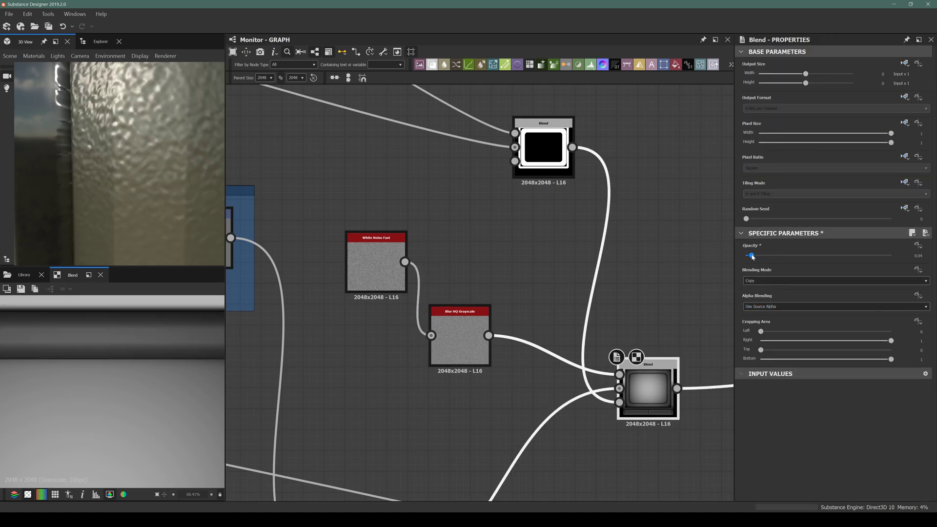
pyautogui.moveTo(752, 256); pyautogui.dragTo(761, 256)
pyautogui.scroll(-6, 130, 201)
pyautogui.moveTo(129, 201); pyautogui.dragTo(136, 210)
pyautogui.scroll(5, 113, 110)
pyautogui.moveTo(112, 110); pyautogui.dragTo(139, 132)
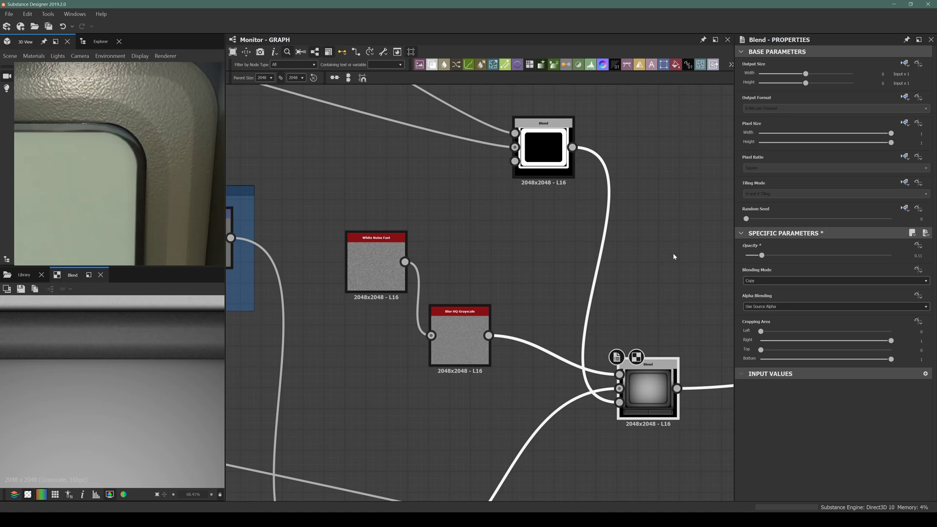
pyautogui.moveTo(755, 255); pyautogui.dragTo(751, 257)
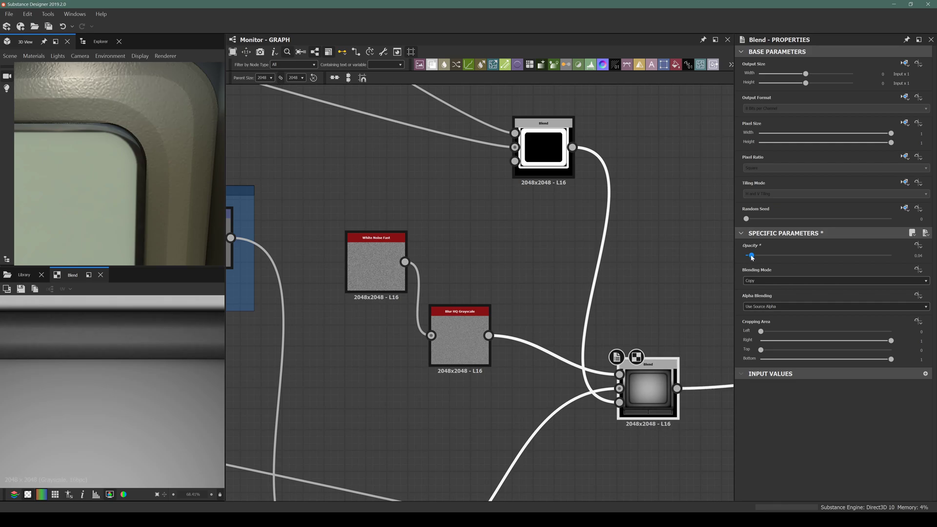
pyautogui.moveTo(141, 162); pyautogui.dragTo(146, 123)
# Set the Outer frame Uniform Color in the Roughness Blendings frame to a grayscale value of about 96
pyautogui.scroll(-8, 439, 224)
pyautogui.moveTo(427, 231); pyautogui.dragTo(526, 408, button='middle')
pyautogui.moveTo(429, 251); pyautogui.dragTo(440, 326, button='middle')
pyautogui.moveTo(371, 124); pyautogui.dragTo(380, 217, button='middle')
pyautogui.scroll(5, 425, 245)
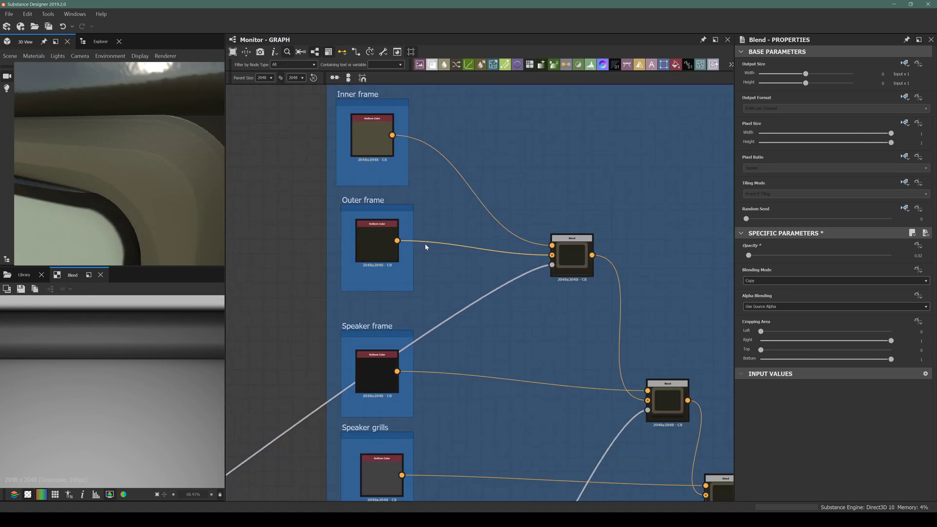
pyautogui.scroll(-3, 368, 241)
pyautogui.scroll(-6, 362, 244)
pyautogui.moveTo(434, 409); pyautogui.dragTo(412, 276, button='middle')
pyautogui.scroll(10, 415, 274)
pyautogui.moveTo(367, 295); pyautogui.dragTo(363, 238, button='middle')
pyautogui.click(407, 195)
pyautogui.moveTo(811, 296); pyautogui.dragTo(833, 294)
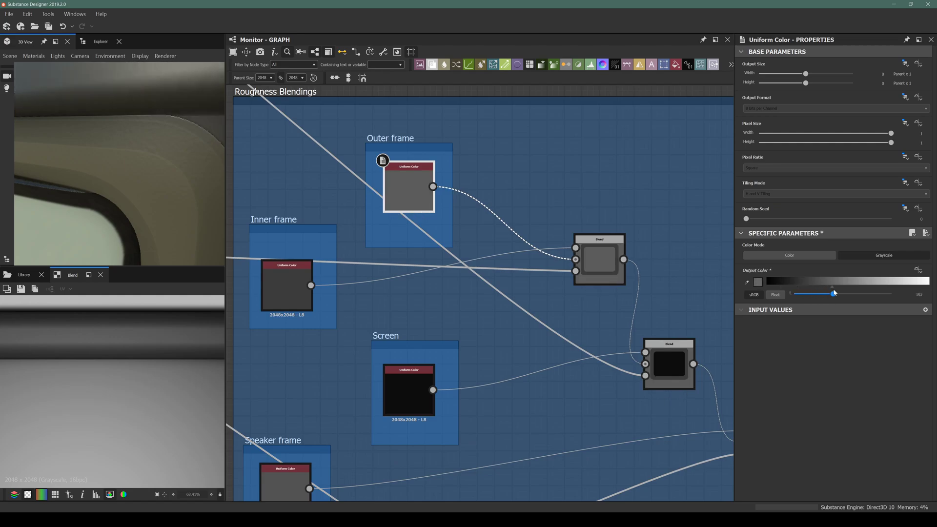
pyautogui.moveTo(168, 168); pyautogui.dragTo(172, 189)
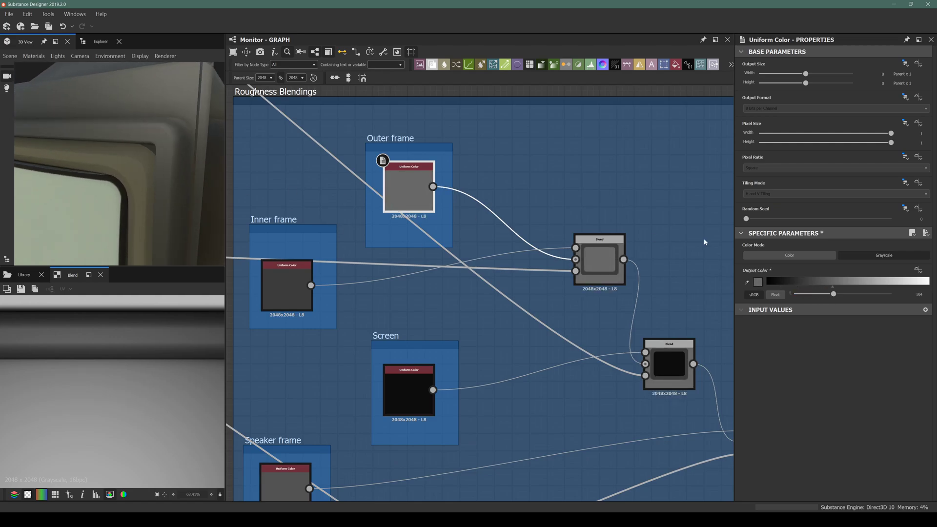
pyautogui.moveTo(821, 294); pyautogui.dragTo(818, 295)
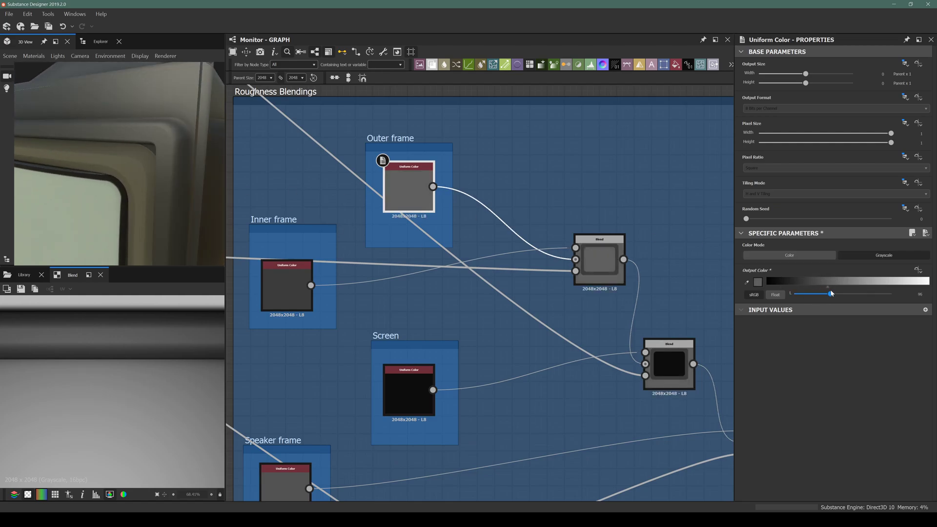
pyautogui.scroll(-6, 412, 187)
pyautogui.scroll(-5, 121, 159)
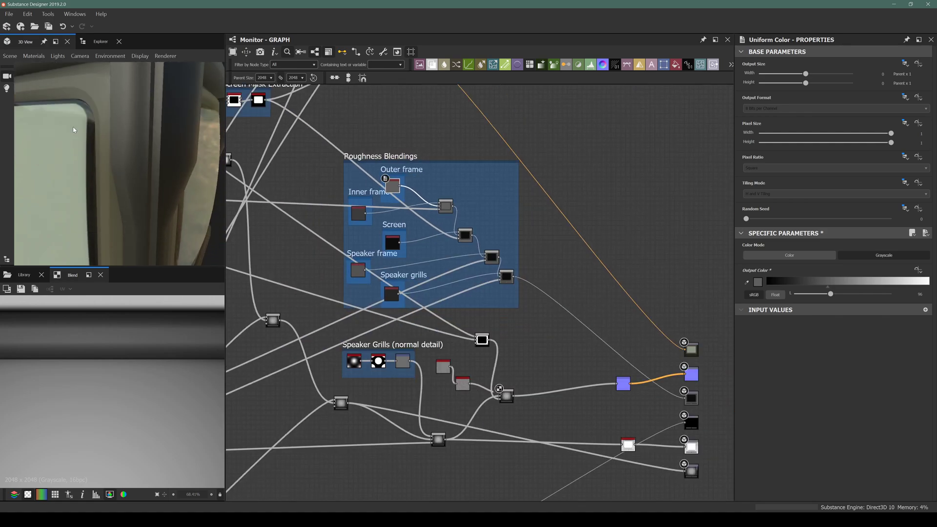
pyautogui.moveTo(375, 204); pyautogui.dragTo(459, 316, button='middle')
pyautogui.scroll(-2, 454, 308)
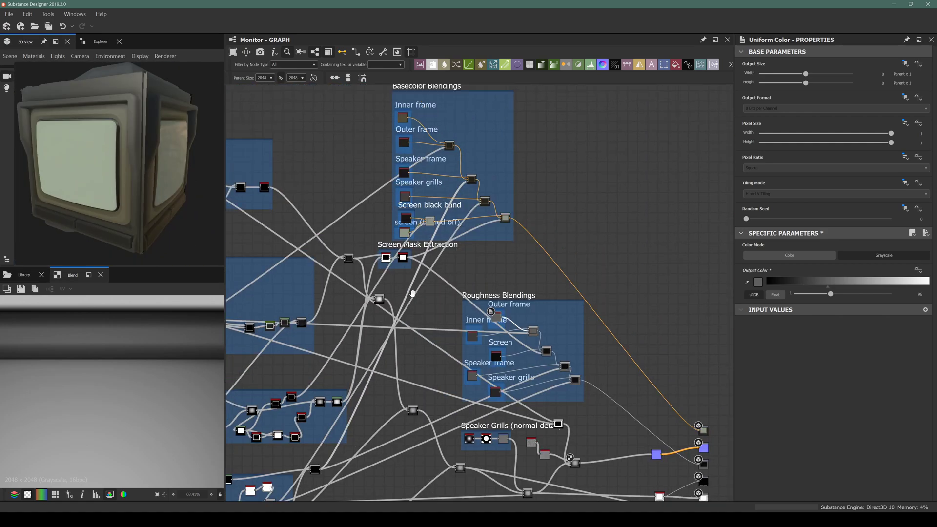
pyautogui.scroll(3, 386, 127)
pyautogui.moveTo(393, 100); pyautogui.dragTo(381, 143, button='middle')
pyautogui.scroll(5, 407, 198)
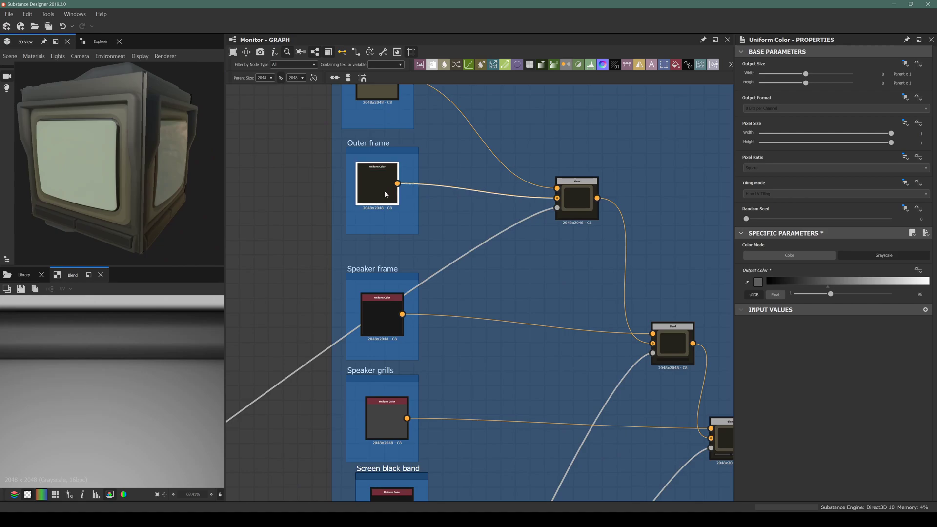
pyautogui.moveTo(818, 297); pyautogui.dragTo(808, 297)
pyautogui.hotkey('ctrl', 'z')
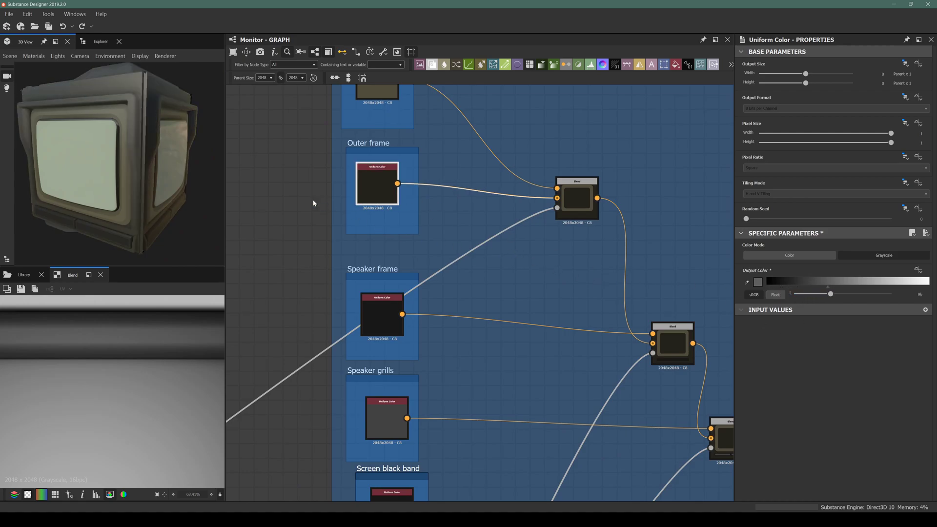
# Undo the last change and set the V value of the Outer frame base colour to 28, checking the frame in the 3D view
pyautogui.hotkey('ctrl', 'z')
pyautogui.moveTo(787, 316)
pyautogui.mouseDown()
pyautogui.moveTo(764, 325)
pyautogui.moveTo(786, 316)
pyautogui.mouseUp()
pyautogui.scroll(-9, 427, 241)
pyautogui.moveTo(446, 312); pyautogui.dragTo(426, 123, button='middle')
pyautogui.scroll(5, 445, 422)
pyautogui.scroll(5, 120, 138)
pyautogui.moveTo(120, 138); pyautogui.dragTo(154, 113)
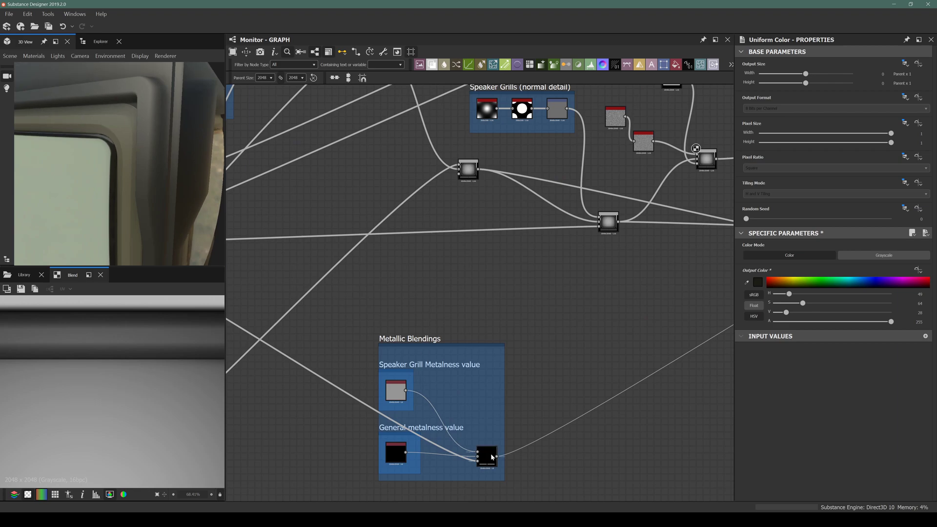
# Insert a second Blend node after the existing Blend in Metallic Blendings and widen the frame to enclose it
pyautogui.moveTo(490, 455); pyautogui.dragTo(468, 449)
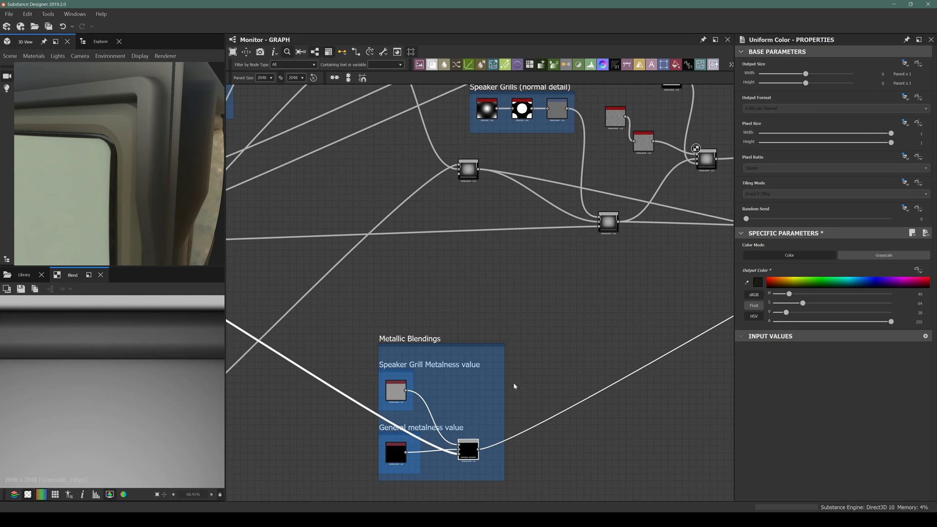
pyautogui.moveTo(465, 455)
pyautogui.mouseDown()
pyautogui.moveTo(456, 456)
pyautogui.moveTo(457, 435)
pyautogui.moveTo(477, 442)
pyautogui.mouseUp()
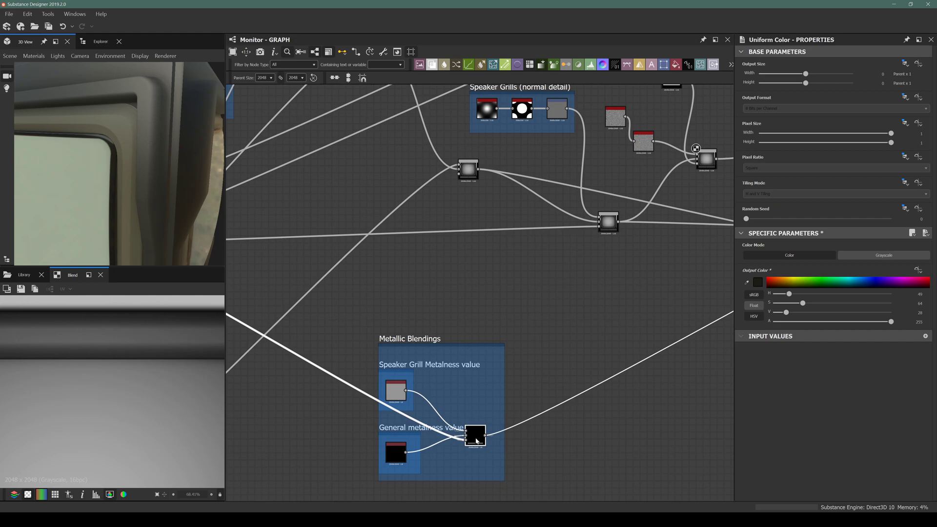
pyautogui.press('space')
pyautogui.write('blend')
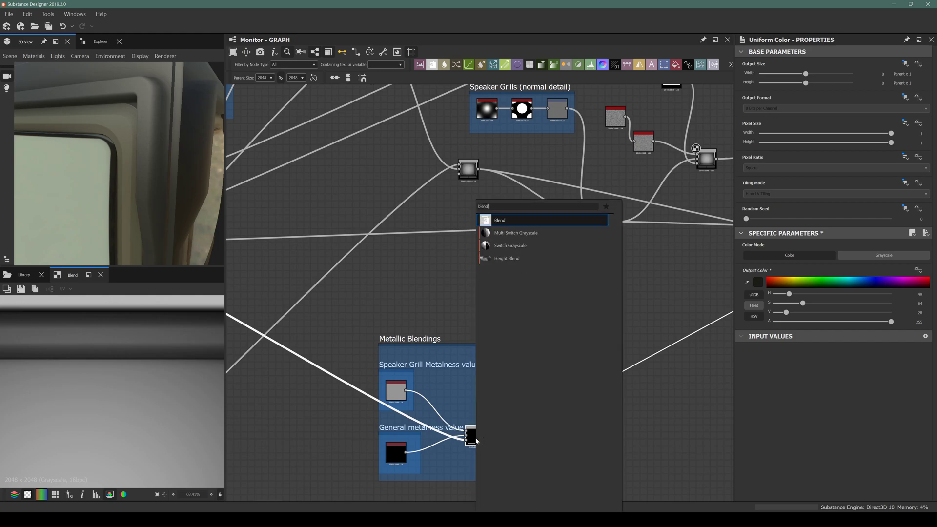
pyautogui.press('Return')
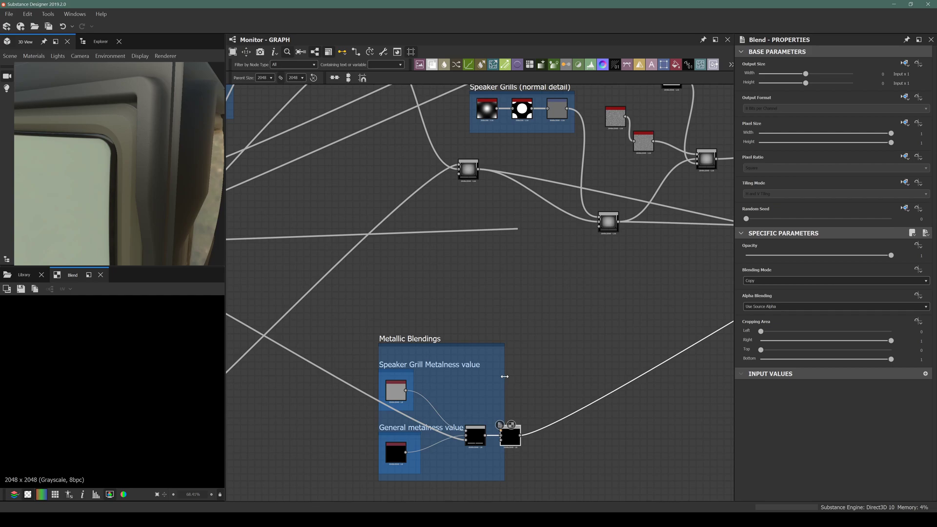
pyautogui.moveTo(502, 383); pyautogui.dragTo(581, 383)
# Add a Uniform Color in Metallic Blendings, make it grayscale with a value of about 115, and connect it to the new Blend
pyautogui.press('space')
pyautogui.write('uni')
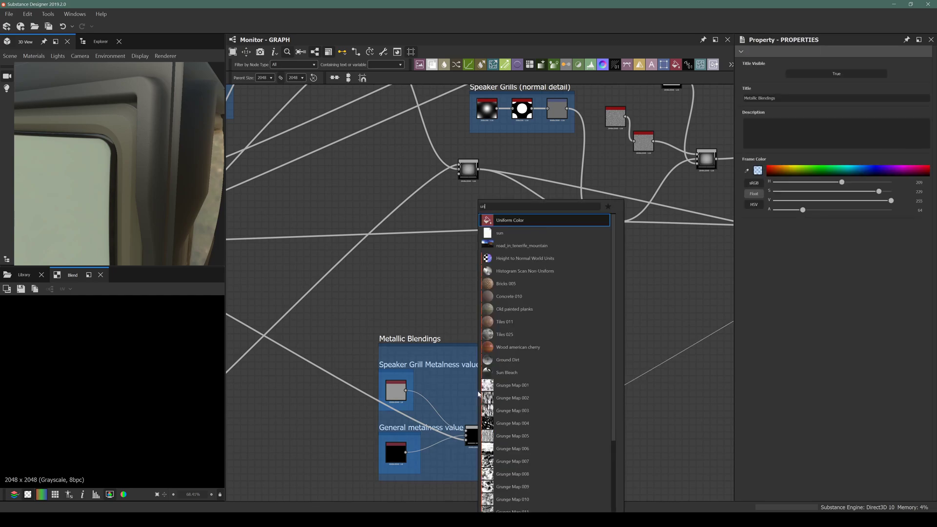
pyautogui.press('Return')
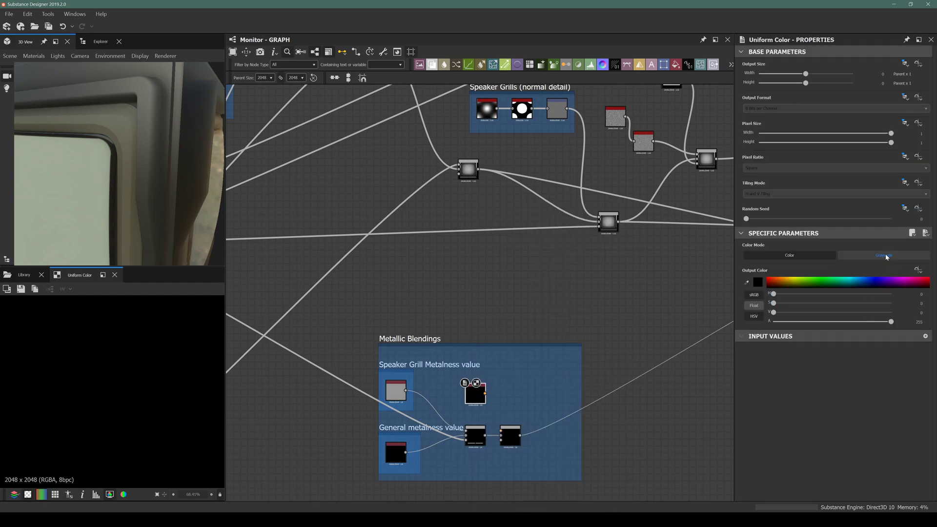
pyautogui.click(884, 255)
pyautogui.moveTo(794, 294); pyautogui.dragTo(837, 293)
pyautogui.moveTo(472, 405); pyautogui.dragTo(487, 392)
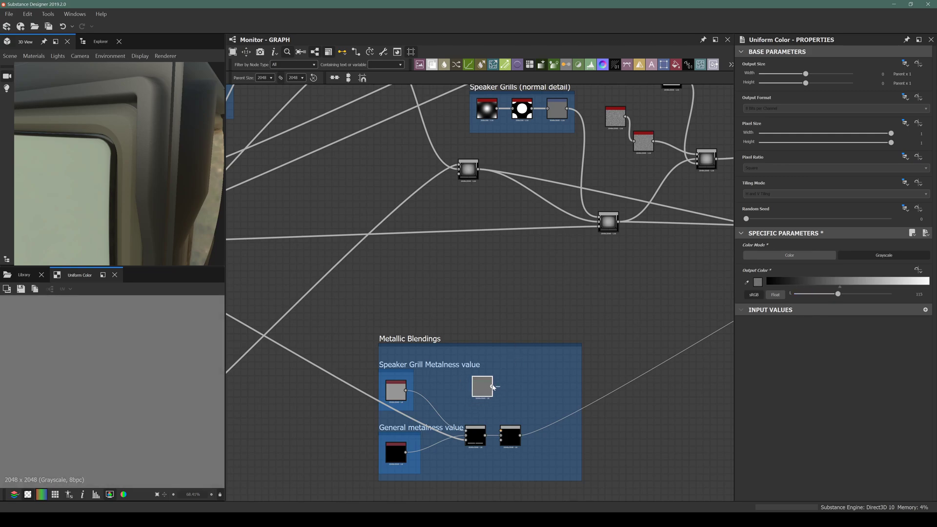
# Connect the Outer Frame mask Blend's output to the opacity input of the new metallic Blend
pyautogui.scroll(-5, 517, 429)
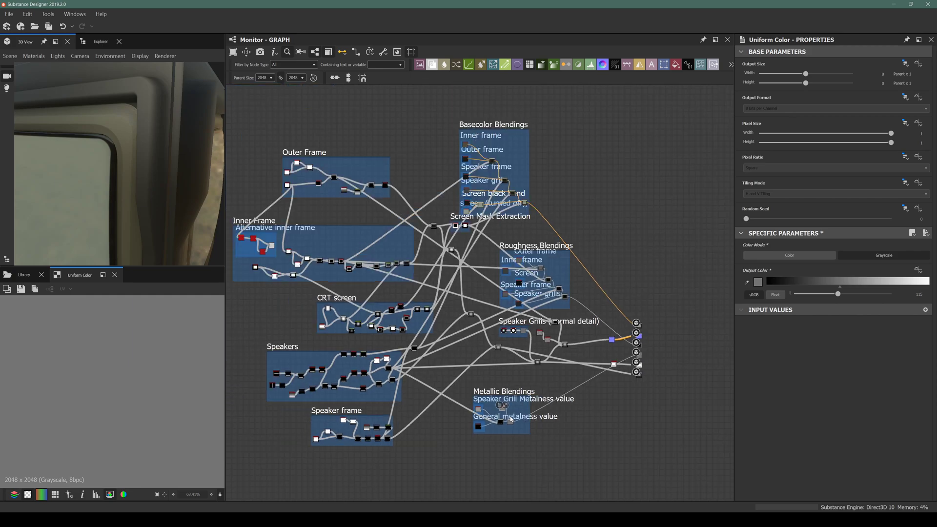
pyautogui.scroll(5, 450, 295)
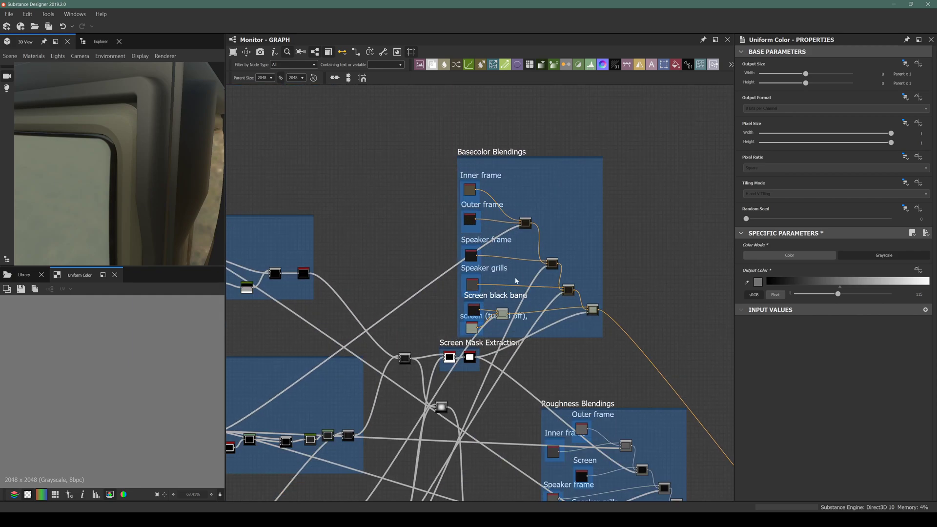
pyautogui.moveTo(411, 285); pyautogui.dragTo(309, 131, button='middle')
pyautogui.scroll(6, 505, 377)
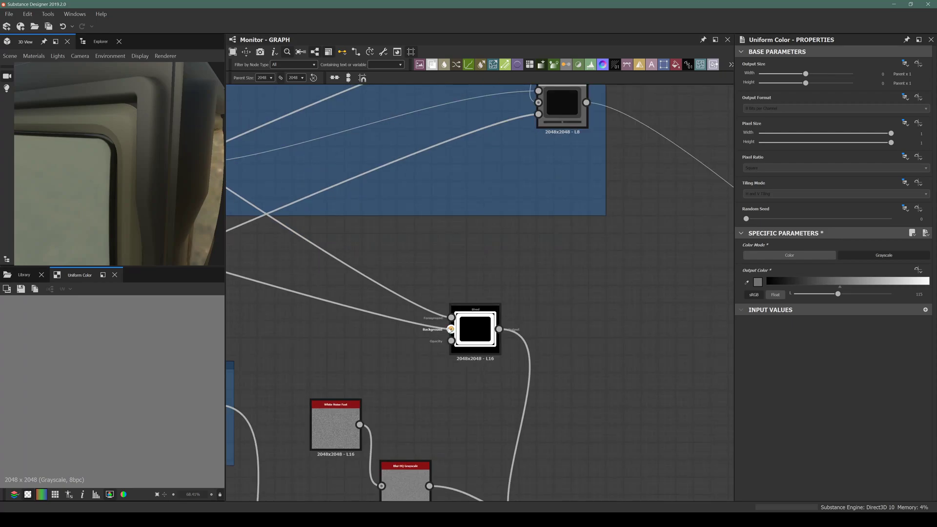
pyautogui.click(449, 329)
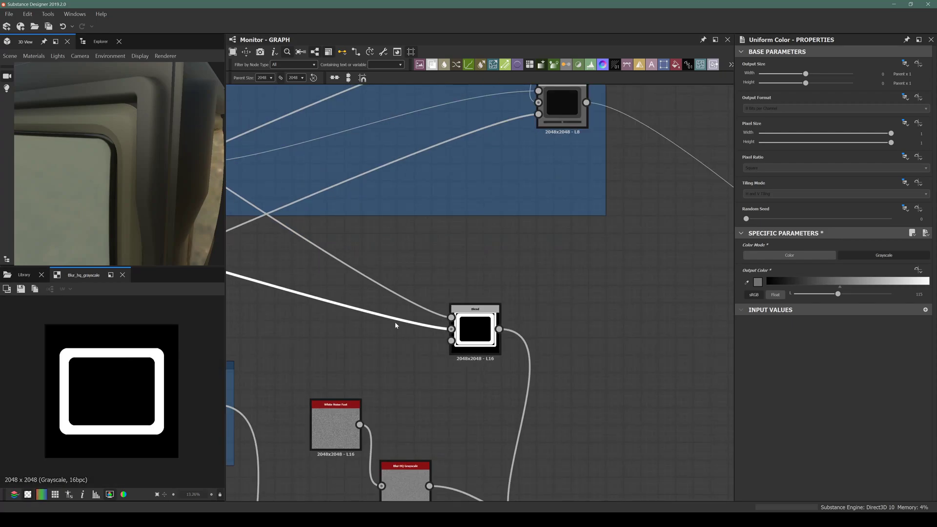
pyautogui.doubleClick(461, 322)
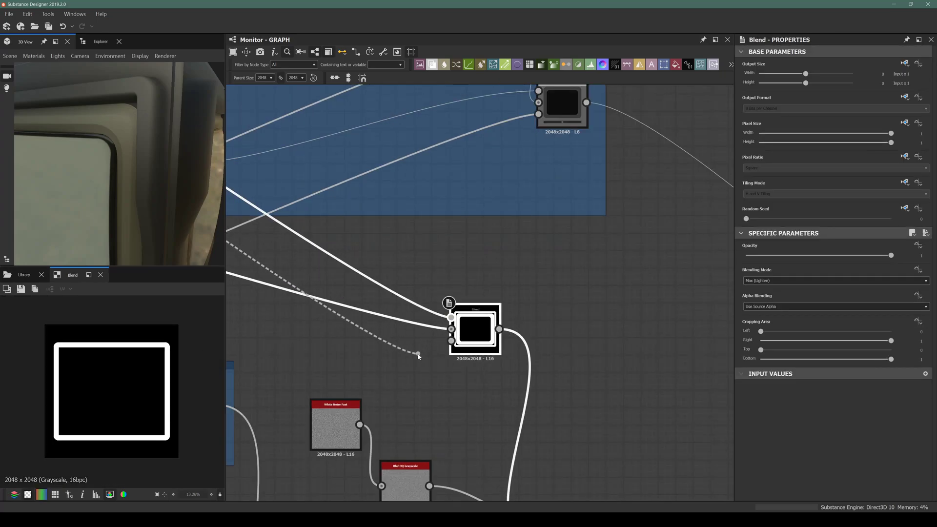
pyautogui.scroll(-5, 424, 359)
pyautogui.scroll(8, 369, 497)
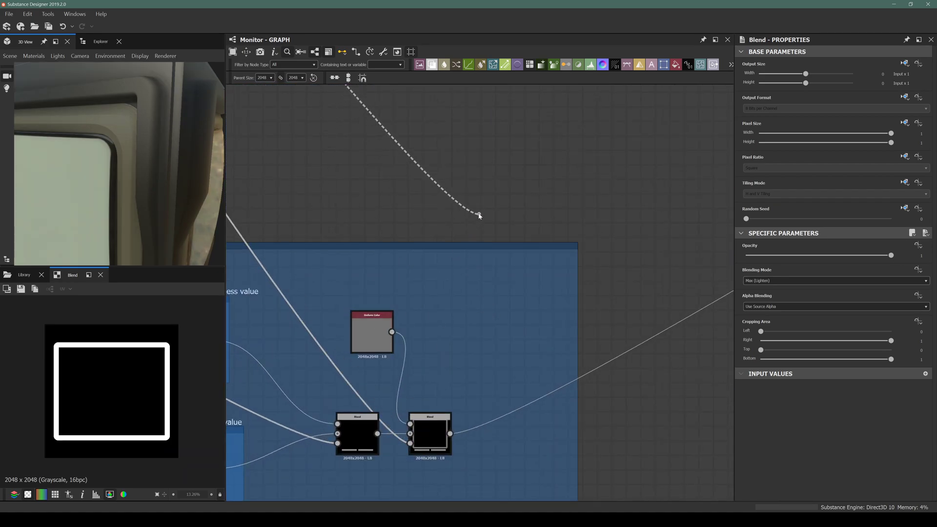
pyautogui.click(443, 438)
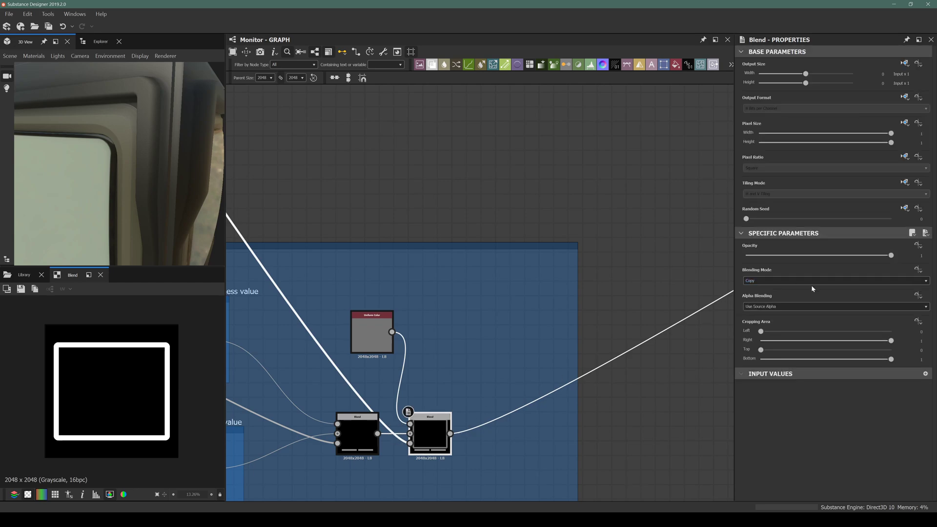
# Tune the new metallic Uniform Color to a grayscale value of about 138, judging the outer frame in the 3D view
pyautogui.click(375, 335)
pyautogui.moveTo(812, 293); pyautogui.dragTo(848, 303)
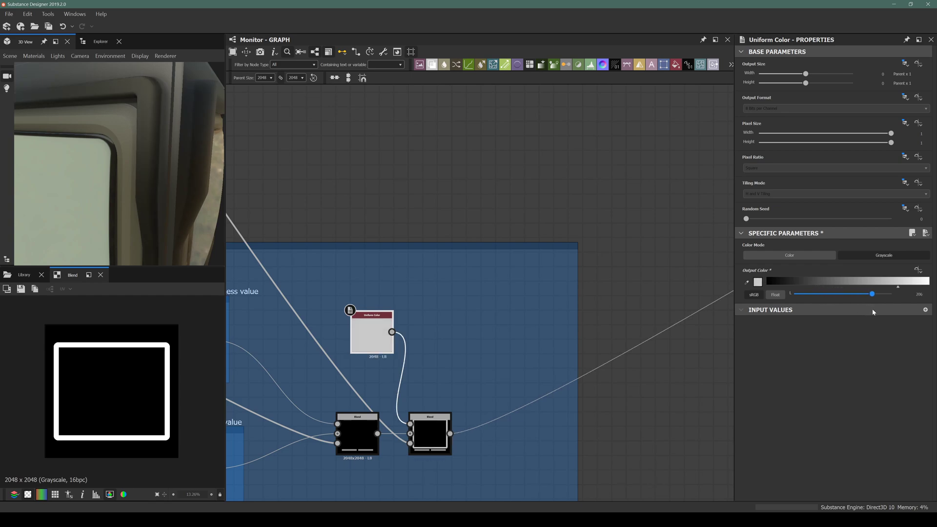
pyautogui.scroll(-5, 203, 185)
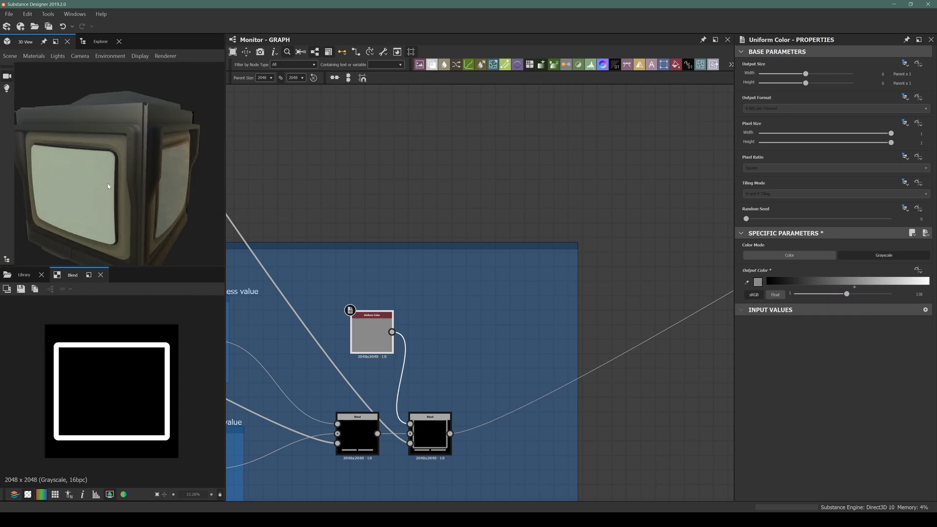
pyautogui.scroll(5, 171, 162)
pyautogui.moveTo(153, 171); pyautogui.dragTo(112, 142)
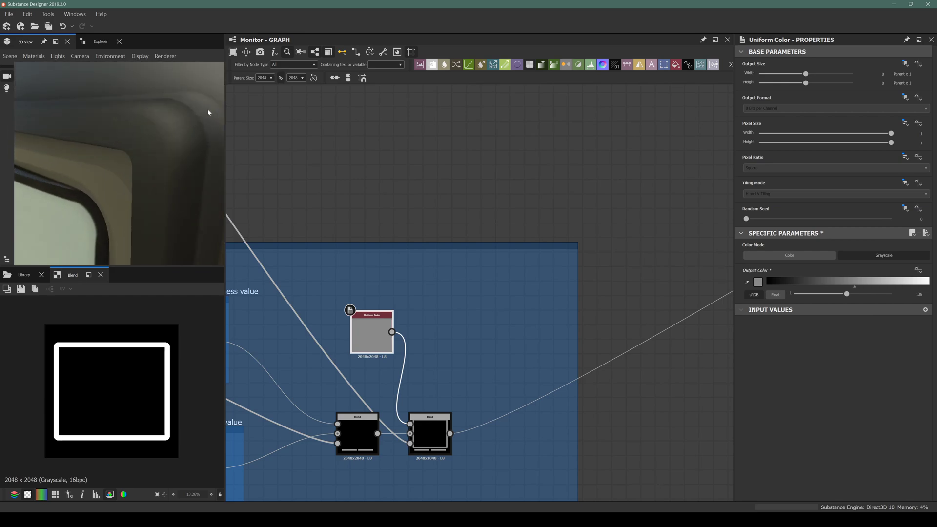
pyautogui.moveTo(208, 135); pyautogui.dragTo(152, 119)
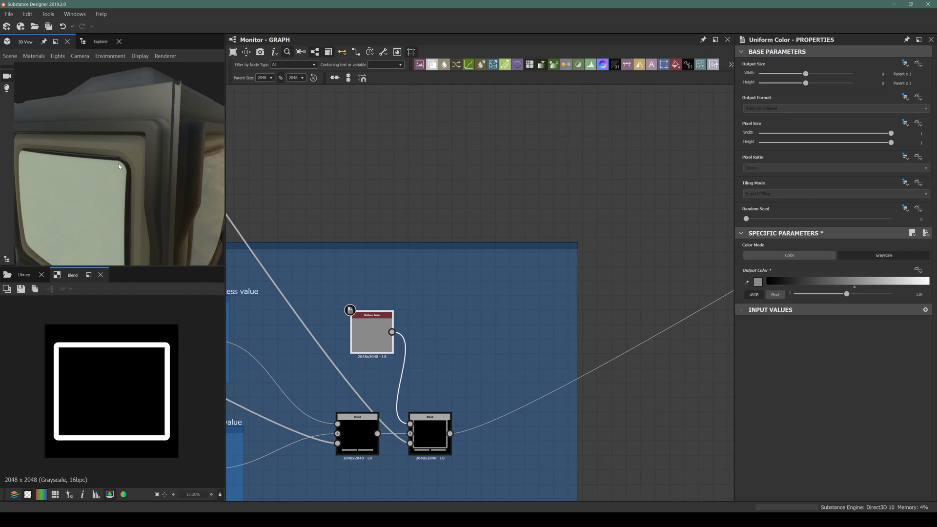
pyautogui.scroll(5, 177, 151)
pyautogui.moveTo(169, 149); pyautogui.dragTo(148, 164)
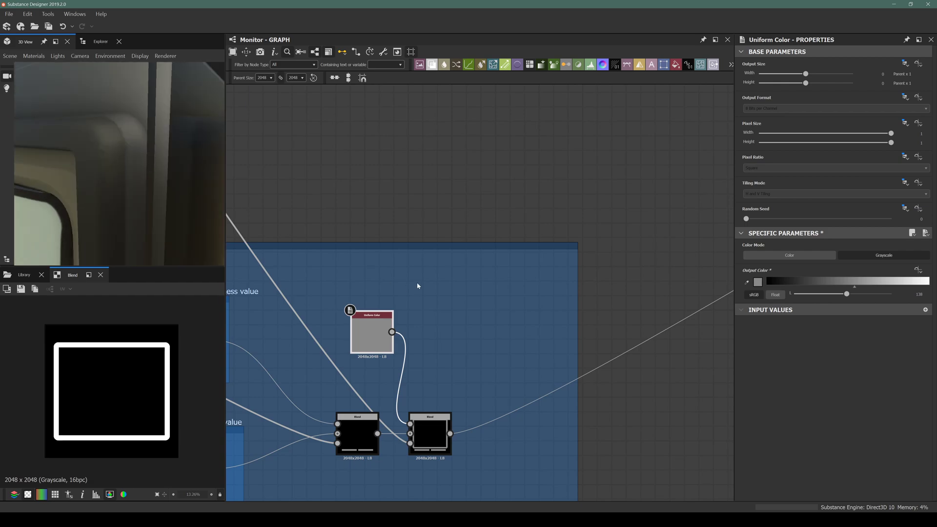
# Try a grayscale value of about 72 for the Outer frame Uniform Color in Roughness Blendings
pyautogui.scroll(-5, 419, 290)
pyautogui.moveTo(418, 290); pyautogui.dragTo(469, 434, button='middle')
pyautogui.scroll(2, 450, 162)
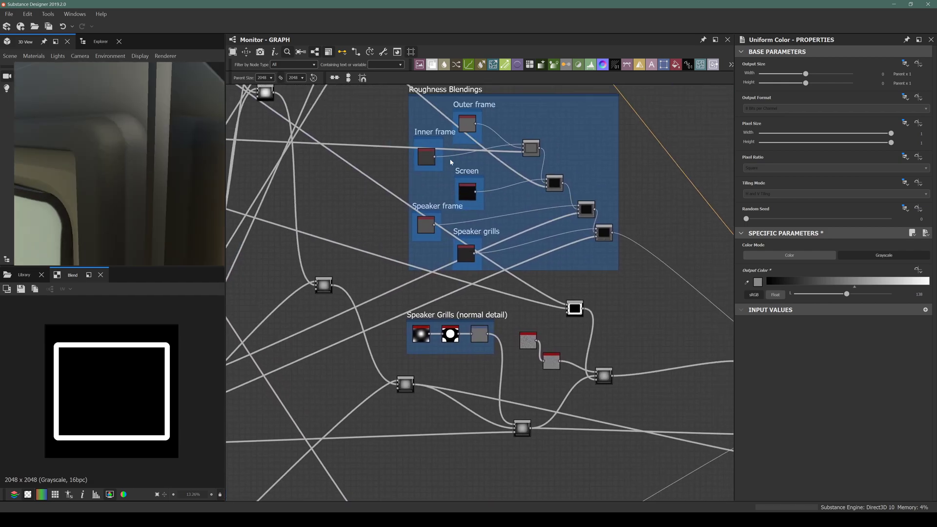
pyautogui.moveTo(449, 163); pyautogui.dragTo(401, 223, button='middle')
pyautogui.moveTo(428, 397); pyautogui.dragTo(412, 282, button='middle')
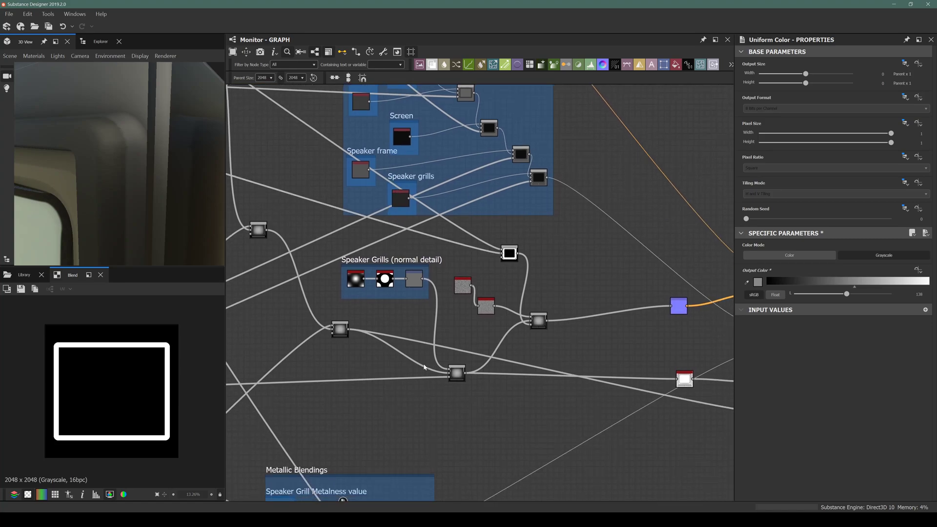
pyautogui.moveTo(424, 367); pyautogui.dragTo(486, 458, button='middle')
pyautogui.scroll(3, 473, 196)
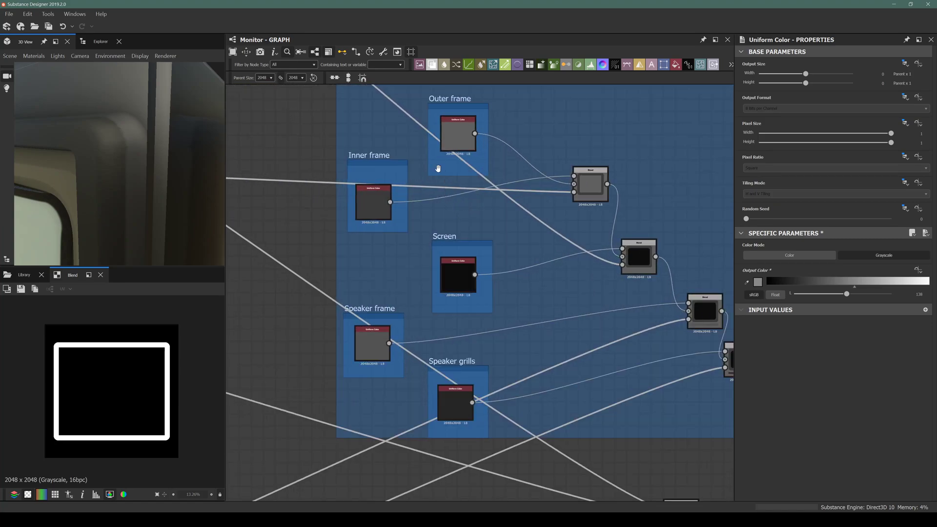
pyautogui.moveTo(441, 167); pyautogui.dragTo(415, 194, button='middle')
pyautogui.moveTo(425, 167); pyautogui.dragTo(425, 163)
pyautogui.moveTo(821, 294); pyautogui.dragTo(822, 295)
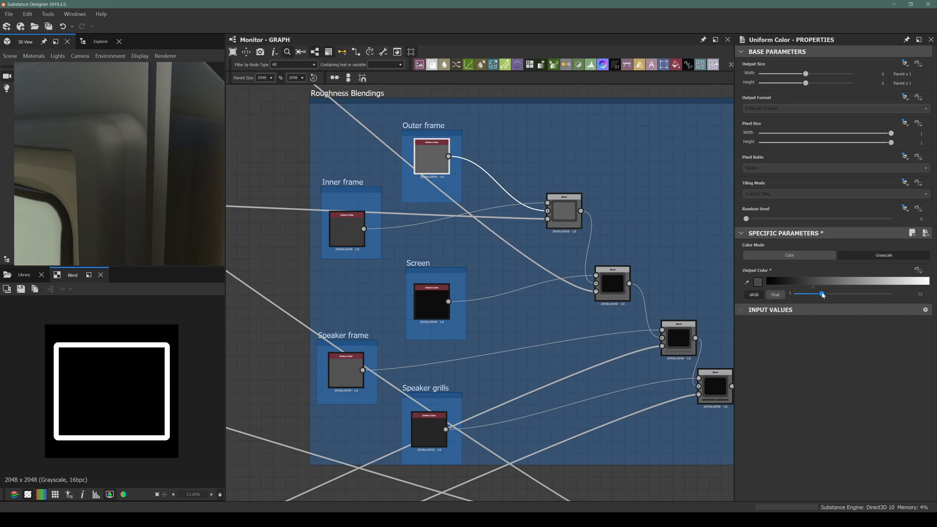
pyautogui.moveTo(161, 147); pyautogui.dragTo(184, 146)
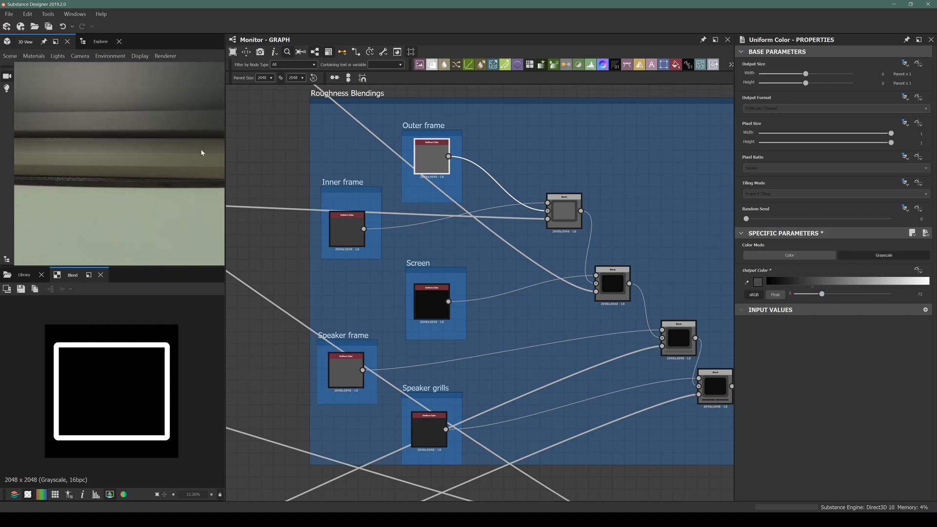
# Try black and lighter gray values for the Outer frame roughness, and undo the recent roughness changes
pyautogui.click(794, 294)
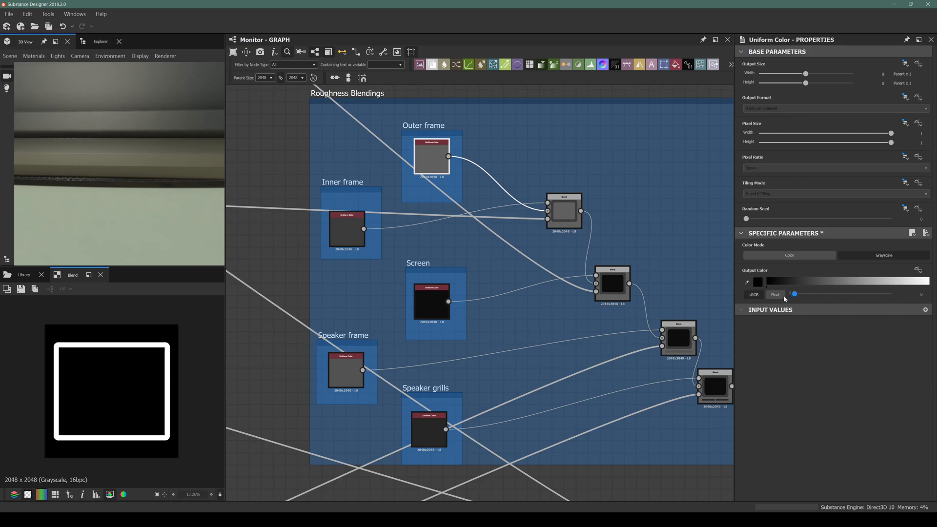
pyautogui.moveTo(794, 294)
pyautogui.mouseDown()
pyautogui.moveTo(809, 294)
pyautogui.moveTo(768, 299)
pyautogui.moveTo(857, 295)
pyautogui.moveTo(846, 297)
pyautogui.mouseUp()
pyautogui.hotkey('ctrl', 'z')
pyautogui.hotkey('ctrl', 'z')
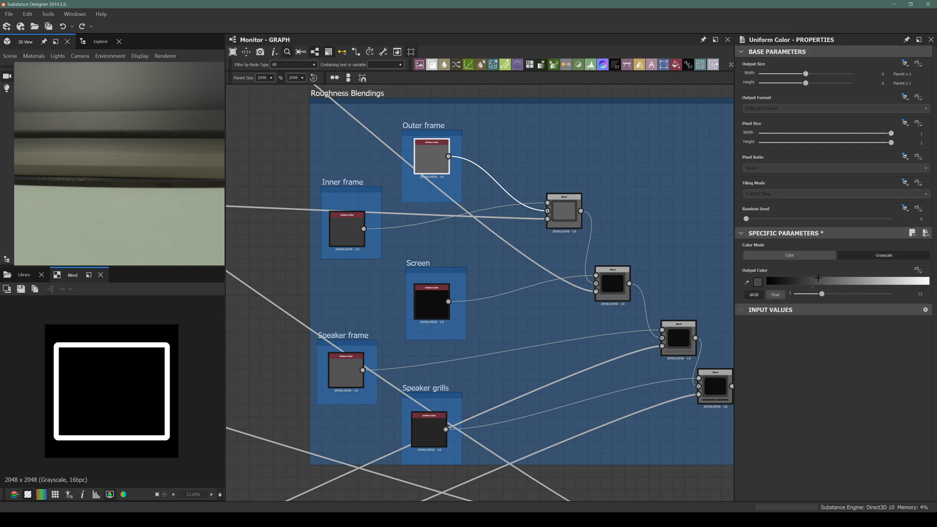
pyautogui.hotkey('ctrl', 'z')
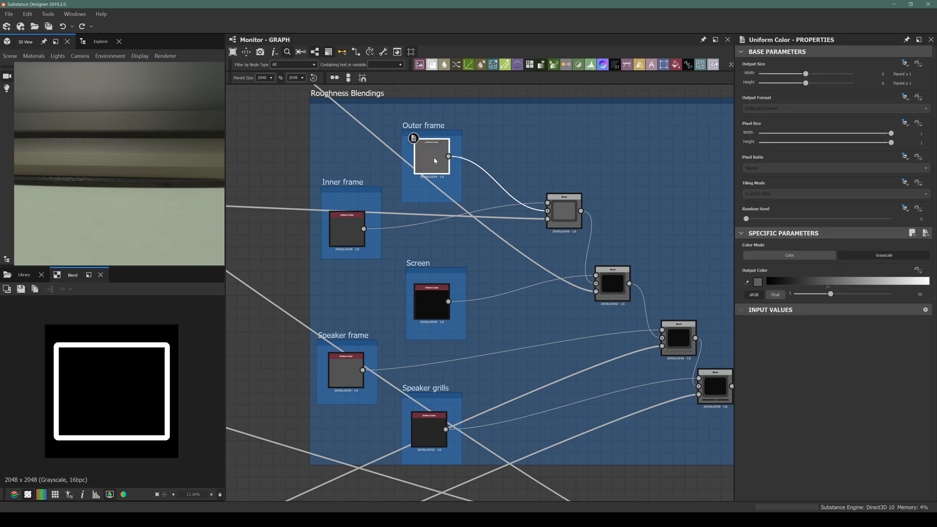
# Set the Outer frame roughness Uniform Color to a grayscale value of about 62, trying darker values in the 3D view
pyautogui.click(815, 295)
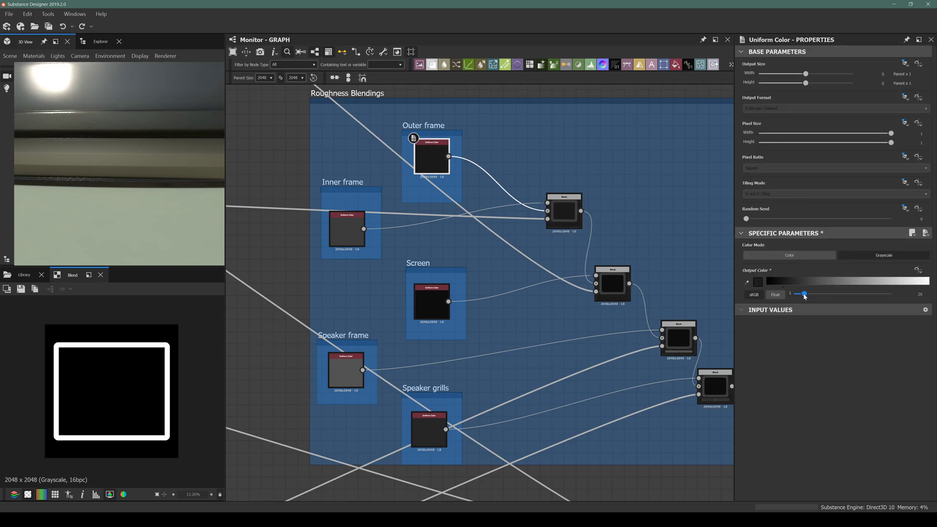
pyautogui.moveTo(816, 295); pyautogui.dragTo(810, 295)
pyautogui.moveTo(118, 109); pyautogui.dragTo(179, 173)
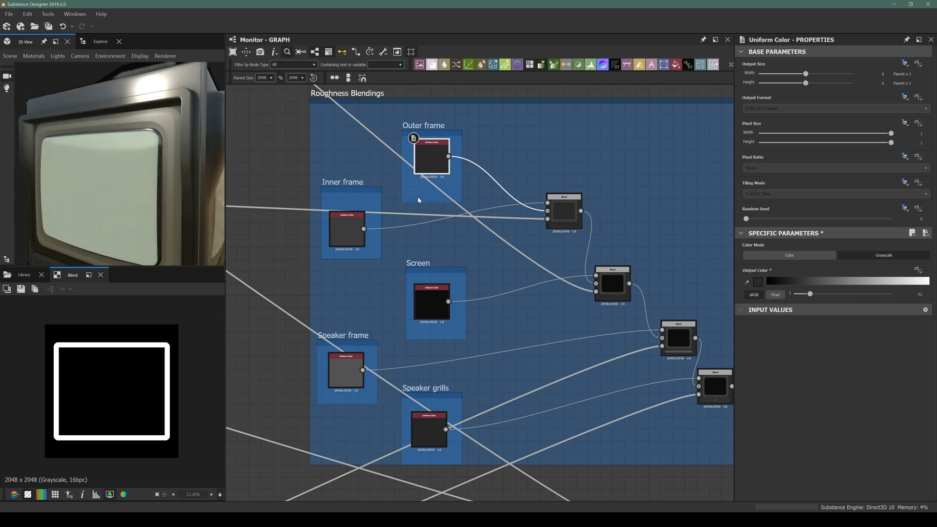
pyautogui.moveTo(810, 294); pyautogui.dragTo(818, 297)
# Darken the Outer frame Uniform Color in Basecolor Blendings to a V value of about 16
pyautogui.scroll(-5, 496, 306)
pyautogui.moveTo(423, 297); pyautogui.dragTo(469, 422, button='middle')
pyautogui.moveTo(372, 188); pyautogui.dragTo(371, 205, button='middle')
pyautogui.scroll(4, 385, 202)
pyautogui.click(392, 202)
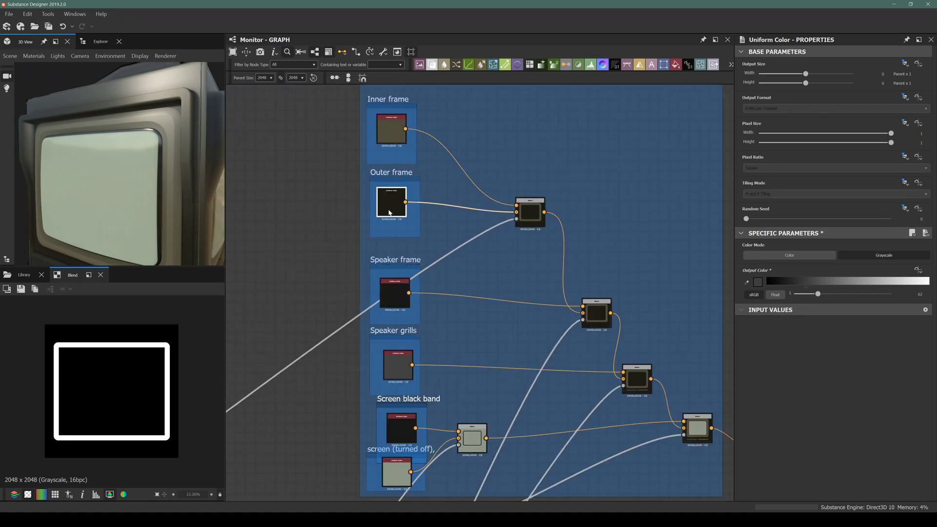
pyautogui.moveTo(786, 312); pyautogui.dragTo(781, 312)
pyautogui.moveTo(71, 150); pyautogui.dragTo(138, 140)
# Examine the outer frame's edge in the 3D view and preview the Blur HQ Grayscale output of the Outer Frame group
pyautogui.scroll(-6, 491, 180)
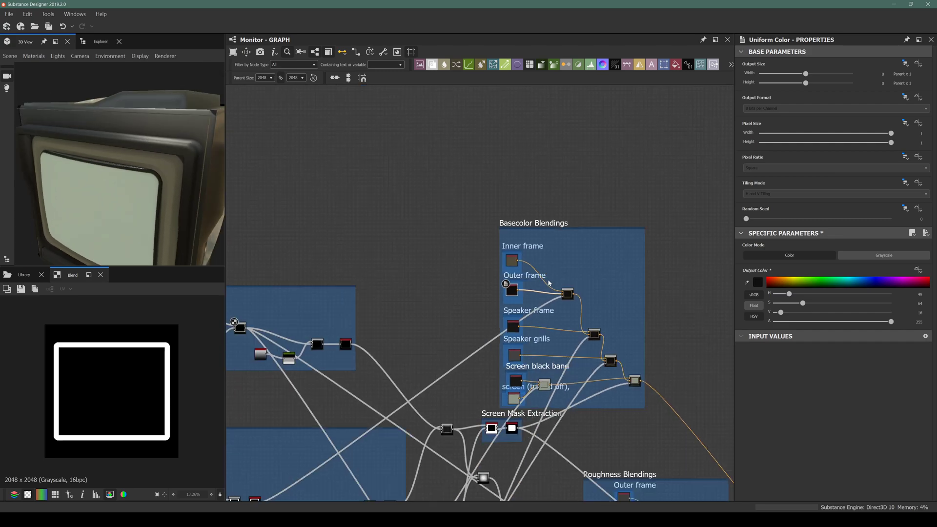
pyautogui.moveTo(259, 330); pyautogui.dragTo(413, 289, button='middle')
pyautogui.scroll(3, 414, 289)
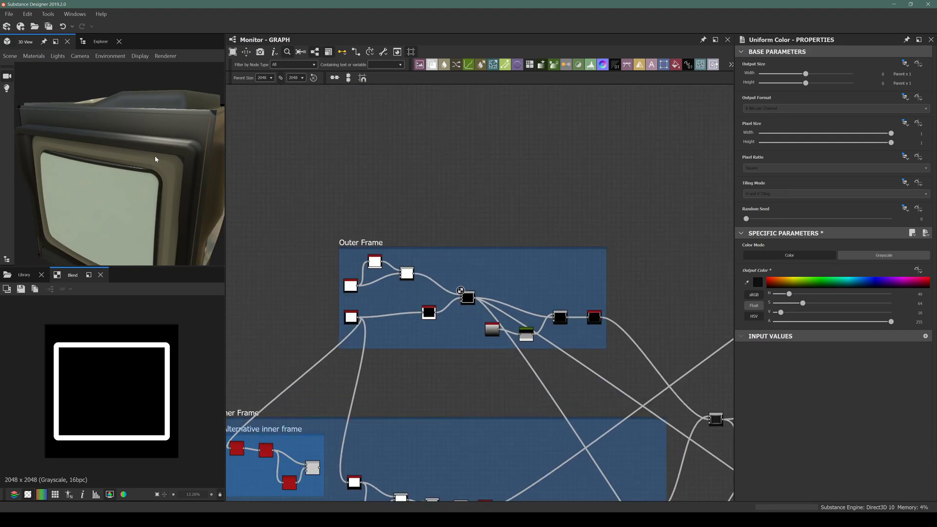
pyautogui.scroll(5, 172, 161)
pyautogui.moveTo(172, 161); pyautogui.dragTo(133, 171)
pyautogui.scroll(4, 566, 329)
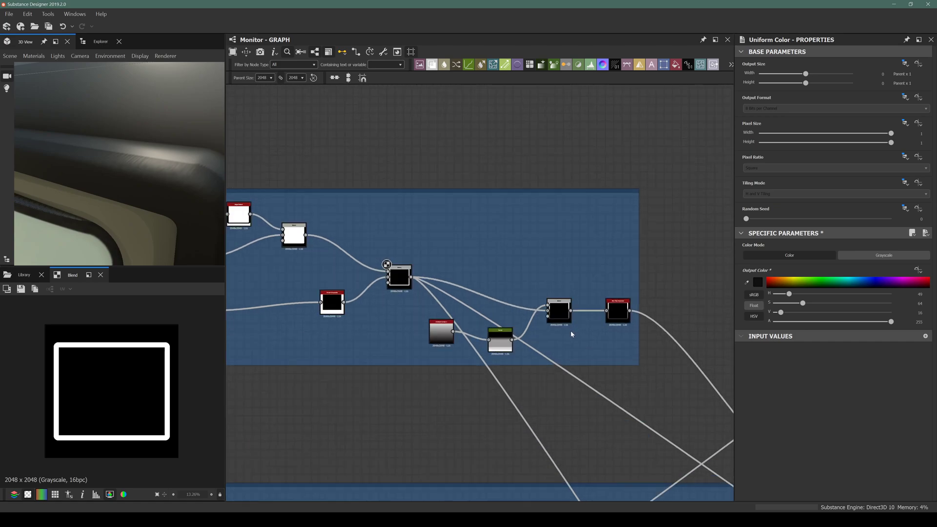
pyautogui.scroll(3, 488, 337)
pyautogui.moveTo(507, 341); pyautogui.dragTo(371, 312, button='middle')
pyautogui.click(597, 264)
pyautogui.scroll(-4, 600, 266)
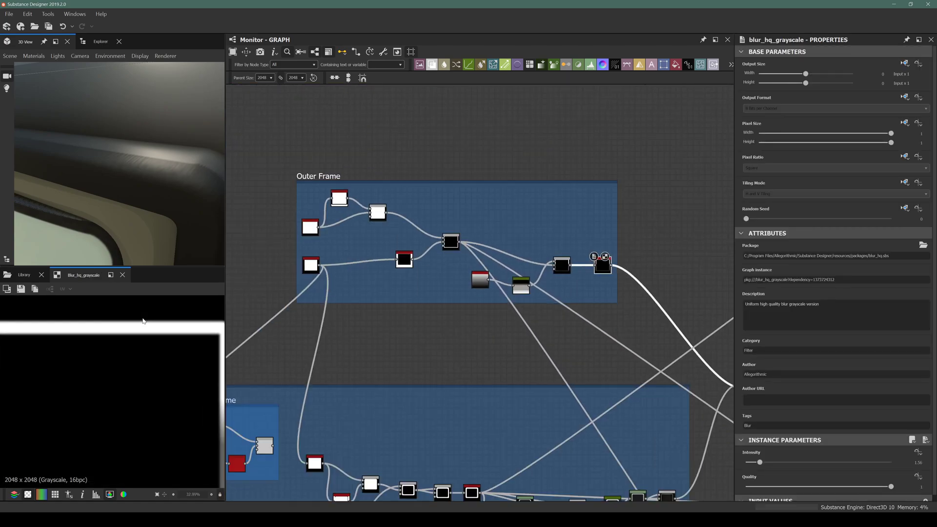
# Move the Blur HQ Grayscale node in the Outer Frame group closer to the Blend node that feeds it
pyautogui.moveTo(510, 268); pyautogui.dragTo(446, 282, button='middle')
pyautogui.scroll(3, 446, 281)
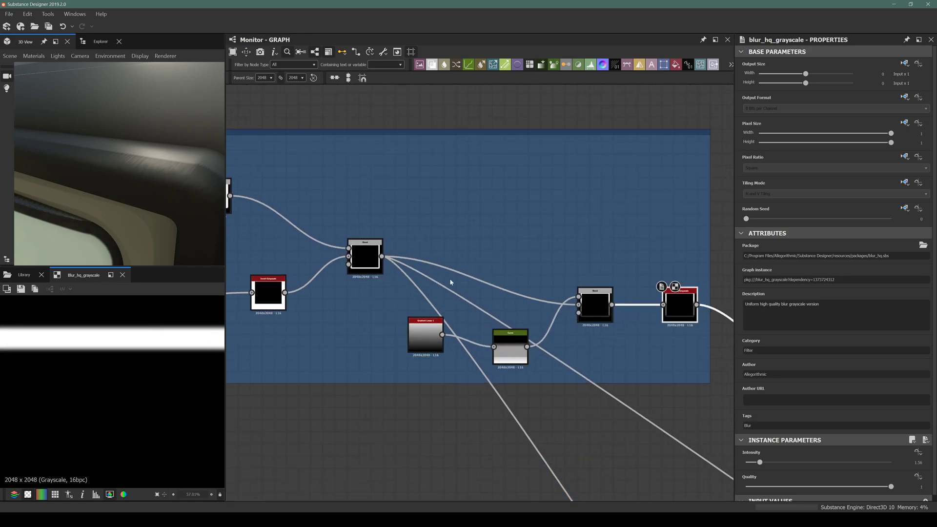
pyautogui.moveTo(543, 320); pyautogui.dragTo(425, 315, button='middle')
pyautogui.scroll(5, 532, 269)
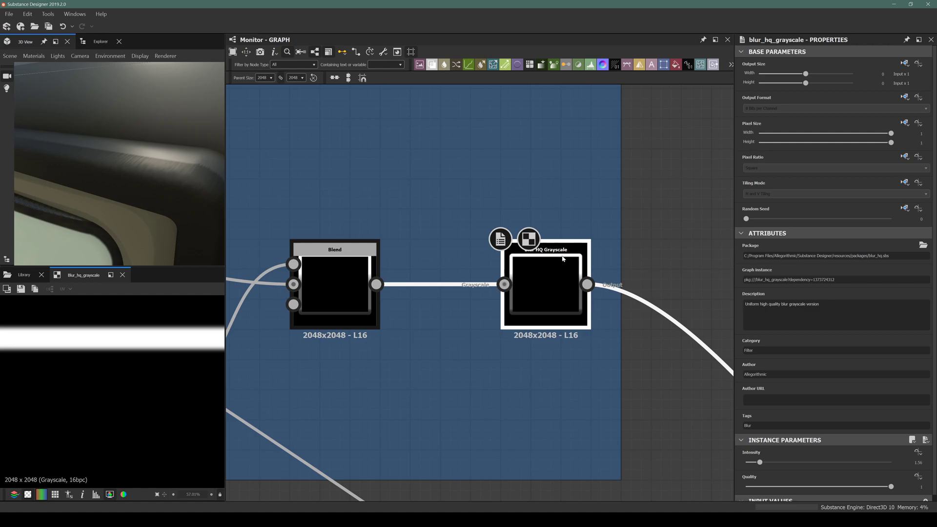
pyautogui.scroll(-3, 146, 355)
pyautogui.scroll(-3, 546, 318)
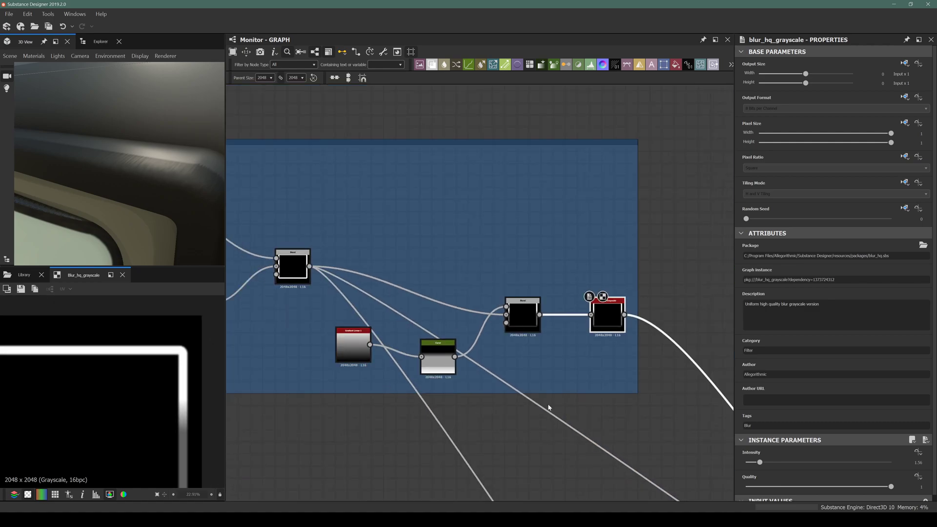
pyautogui.scroll(3, 593, 337)
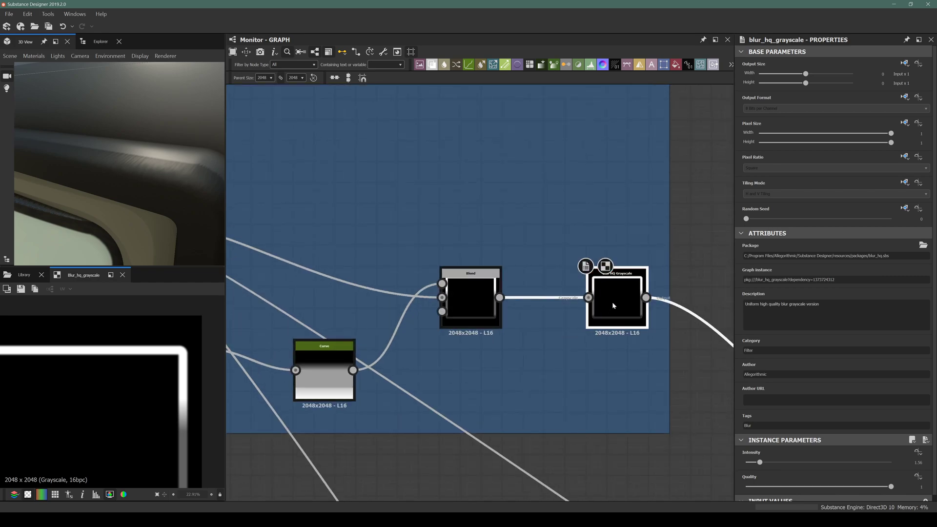
pyautogui.moveTo(611, 302); pyautogui.dragTo(564, 307)
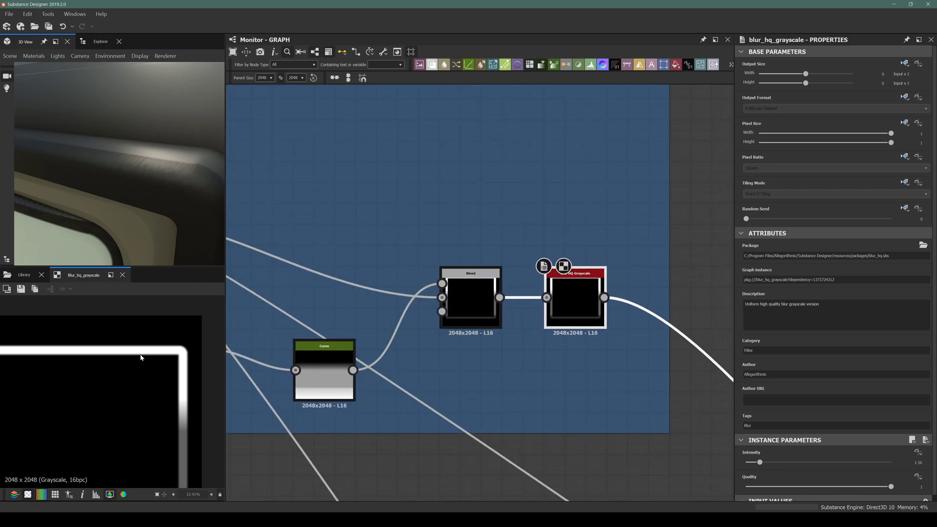
# Examine the Outer Frame's blurred mask output alongside the nodes that feed it
pyautogui.scroll(-1, 357, 318)
pyautogui.moveTo(305, 205); pyautogui.dragTo(313, 213, button='middle')
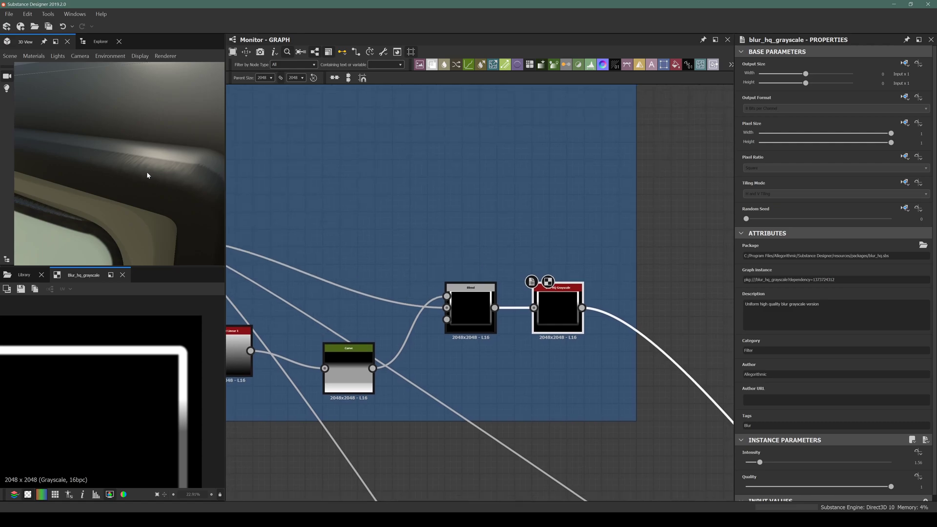
pyautogui.moveTo(483, 273); pyautogui.dragTo(613, 279, button='middle')
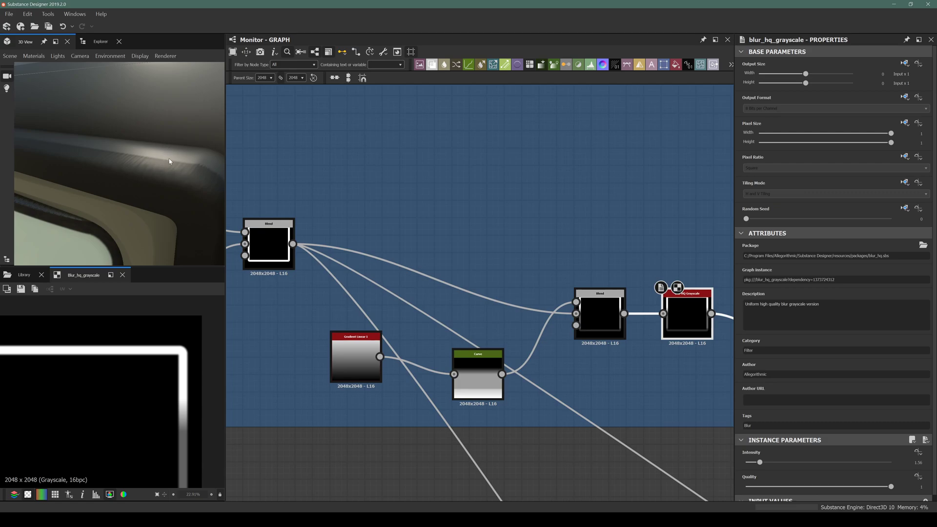
pyautogui.scroll(-4, 466, 261)
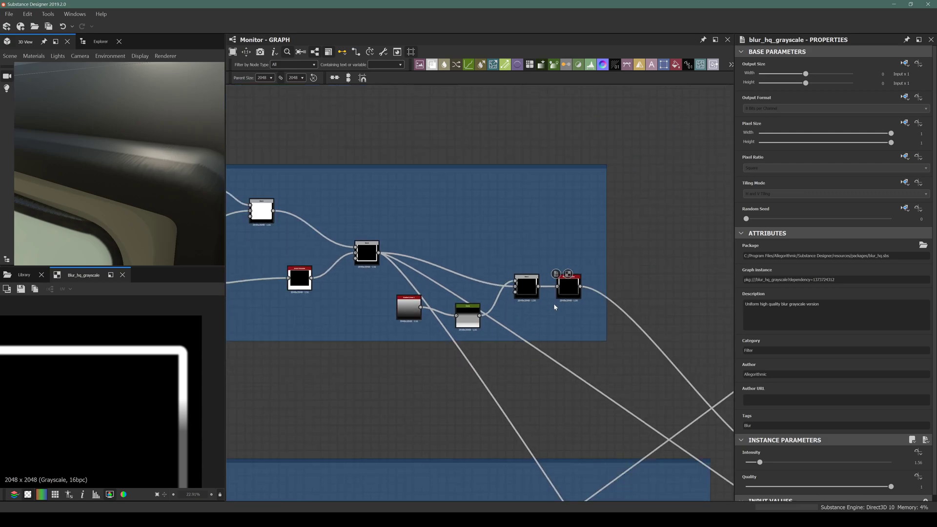
pyautogui.scroll(2, 568, 295)
pyautogui.scroll(1, 569, 296)
pyautogui.click(569, 296)
pyautogui.scroll(-3, 208, 342)
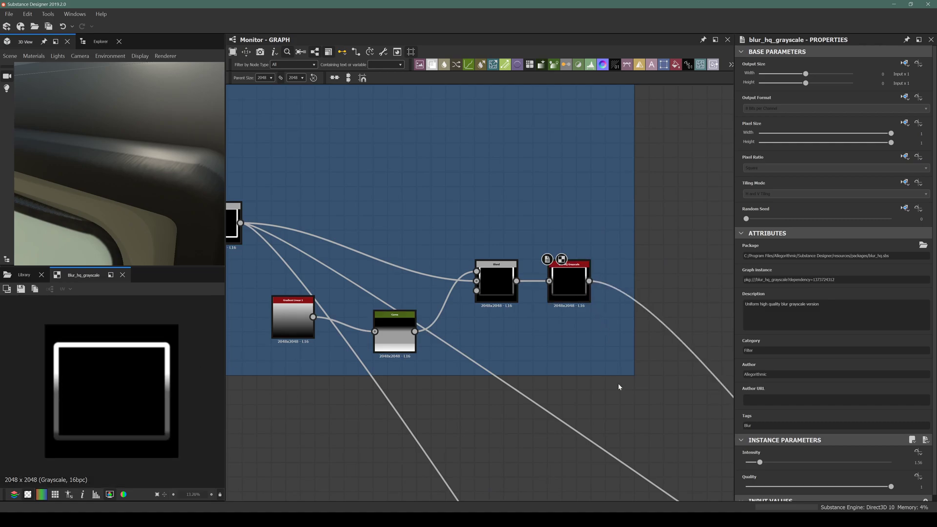
# Add a Levels node fed by the Outer Frame's Blur HQ Grayscale output
pyautogui.press('space')
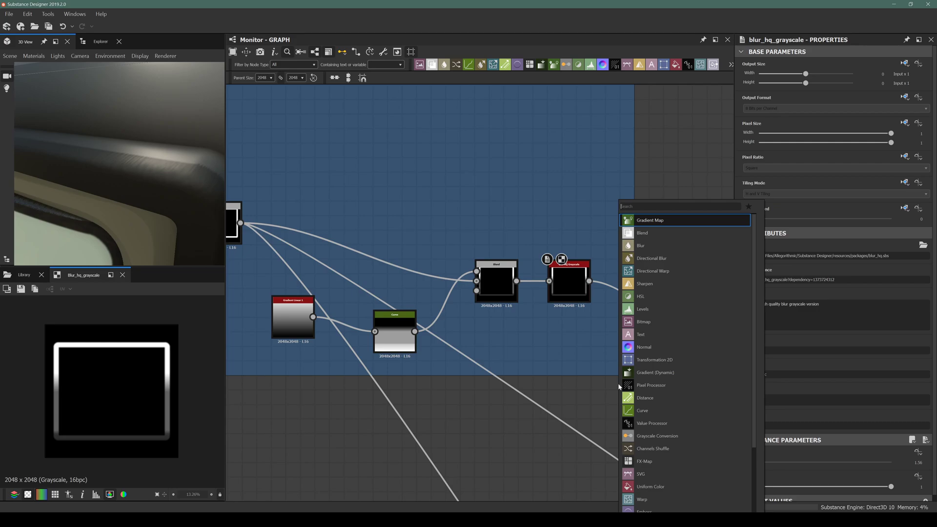
pyautogui.write('levels')
pyautogui.press('Return')
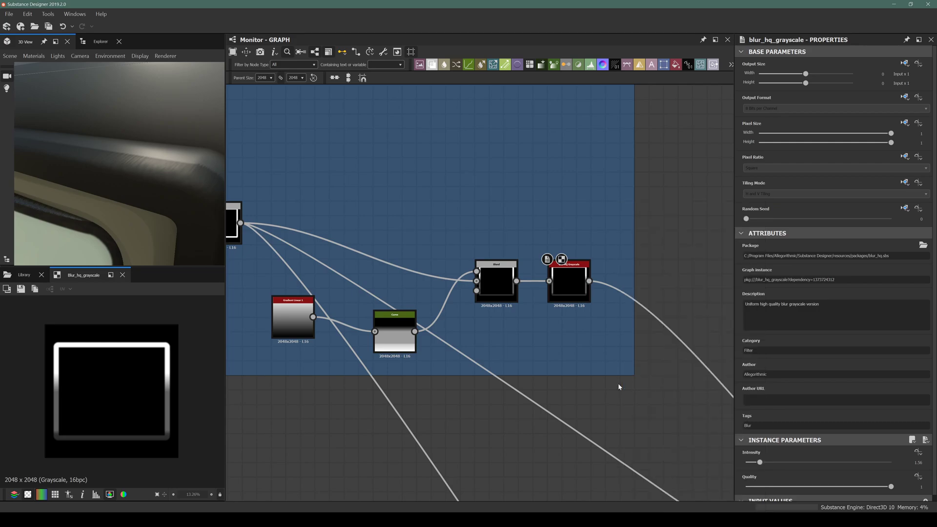
pyautogui.moveTo(589, 281); pyautogui.dragTo(593, 382)
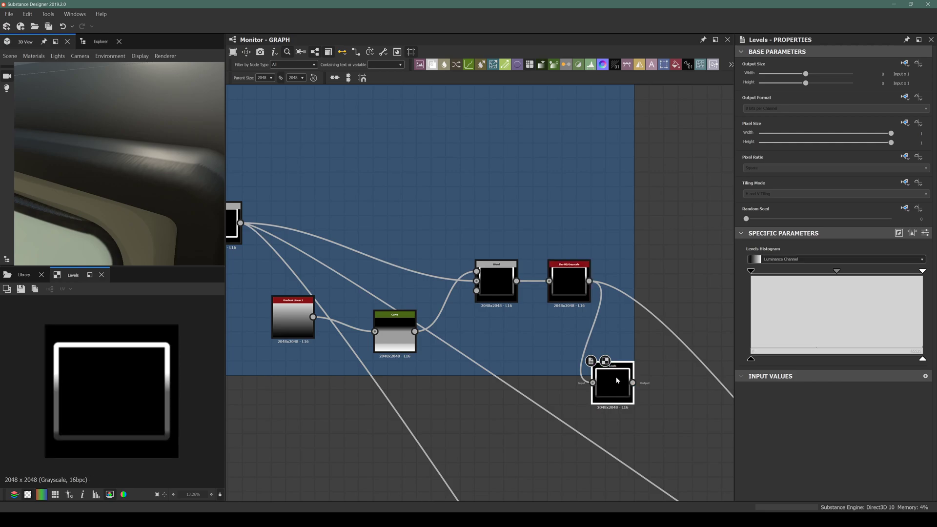
# Pull the Levels input white point fully down to the black end, making the blurred frame a solid white mask
pyautogui.moveTo(922, 270); pyautogui.dragTo(722, 273)
pyautogui.scroll(5, 111, 345)
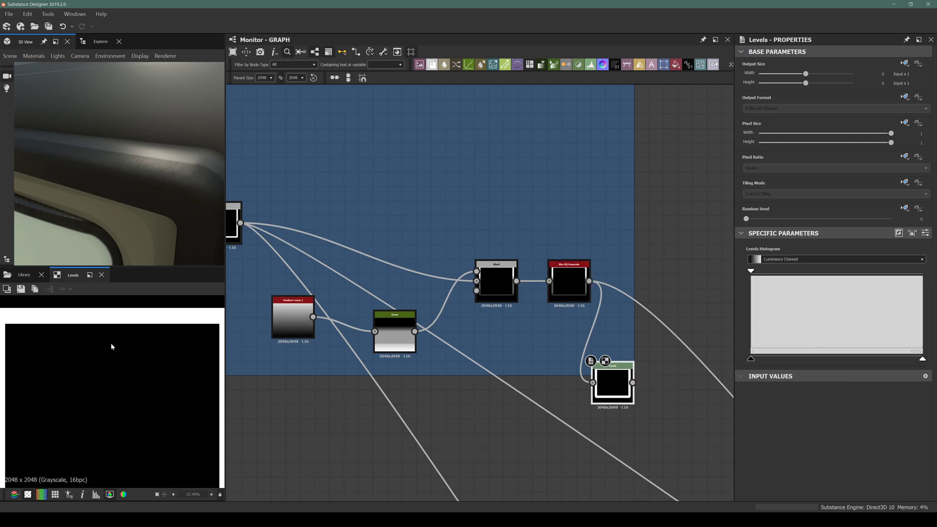
pyautogui.moveTo(147, 335); pyautogui.dragTo(88, 370, button='middle')
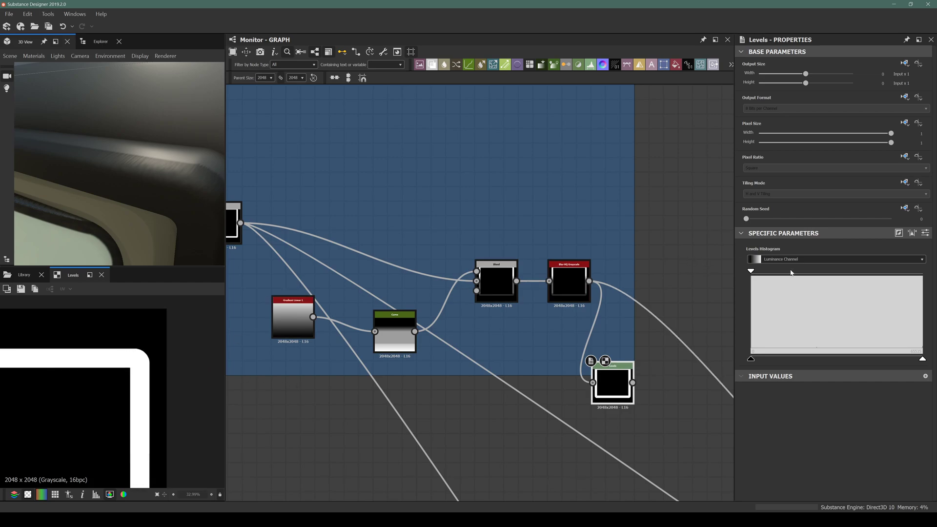
pyautogui.moveTo(751, 271)
pyautogui.mouseDown()
pyautogui.moveTo(848, 271)
pyautogui.moveTo(686, 263)
pyautogui.moveTo(861, 267)
pyautogui.moveTo(728, 269)
pyautogui.mouseUp()
# Examine the monitor's frame corner and front in the 3D view
pyautogui.moveTo(150, 215); pyautogui.dragTo(148, 191)
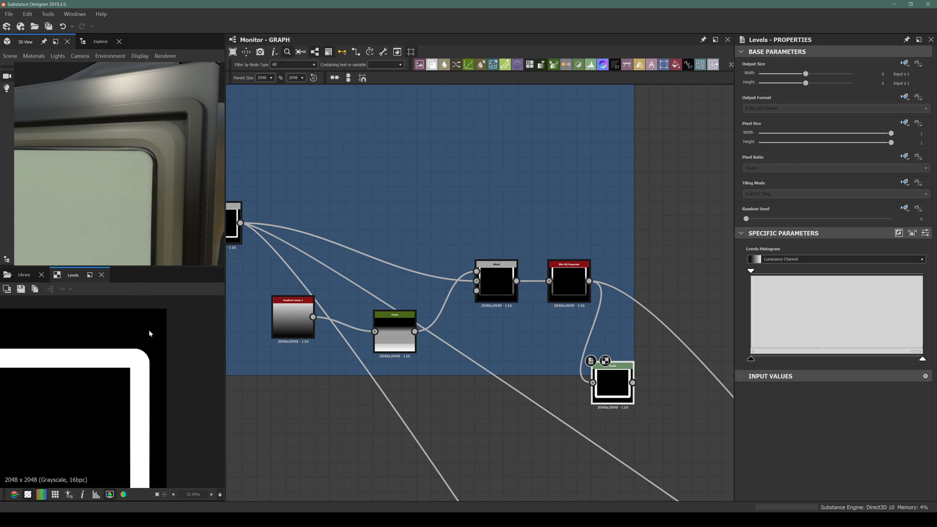
pyautogui.moveTo(176, 126); pyautogui.dragTo(152, 132)
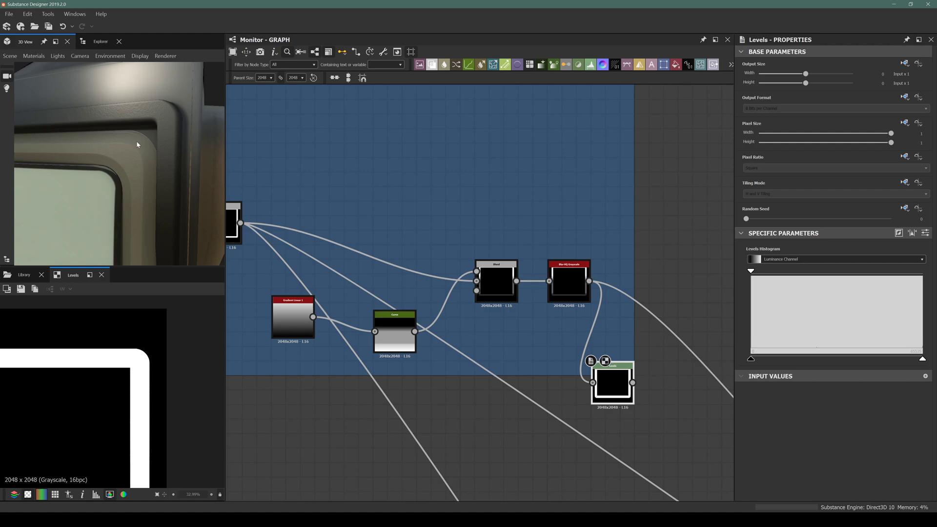
pyautogui.moveTo(123, 148); pyautogui.dragTo(106, 175, button='right')
pyautogui.moveTo(106, 175); pyautogui.dragTo(115, 255)
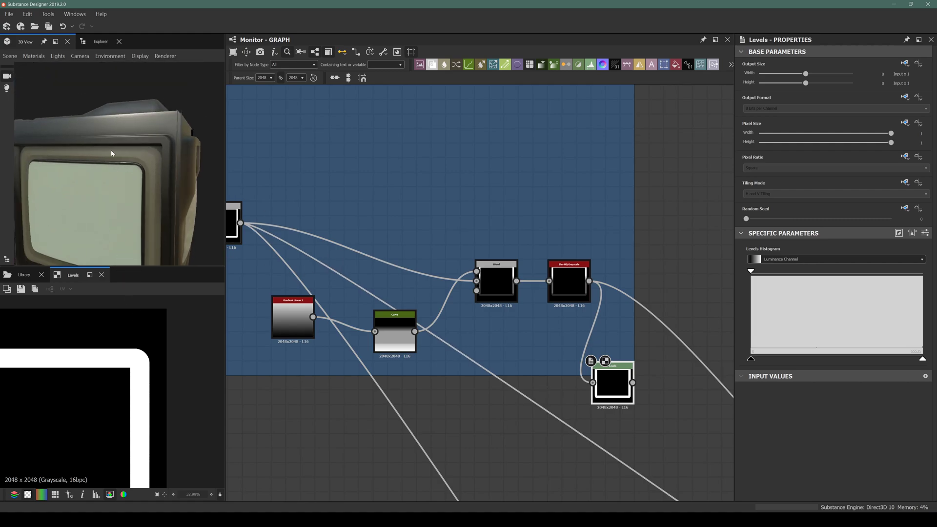
# Inspect the Inner Frame group, previewing its source mask and its final Multiply Blend output
pyautogui.moveTo(516, 226); pyautogui.dragTo(574, 195, button='middle')
pyautogui.scroll(-9, 574, 195)
pyautogui.scroll(5, 552, 365)
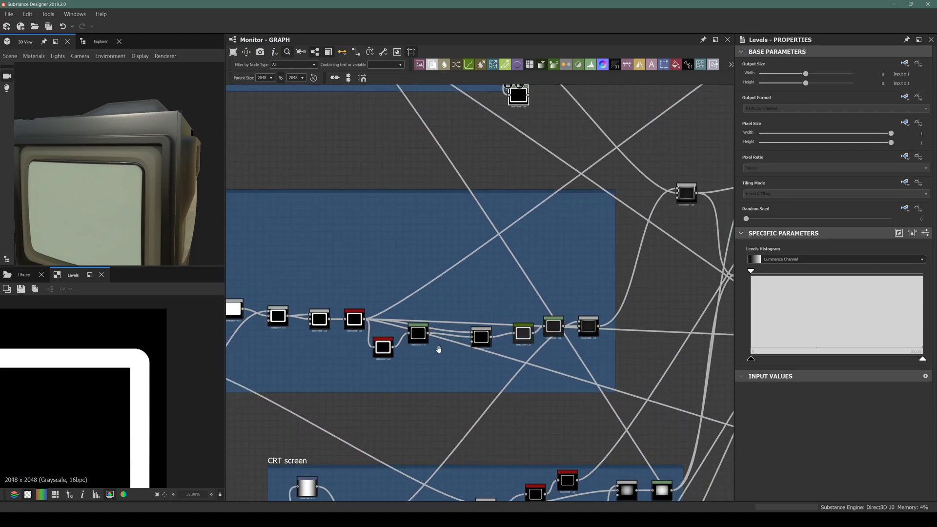
pyautogui.moveTo(439, 349); pyautogui.dragTo(449, 318, button='middle')
pyautogui.moveTo(361, 302)
pyautogui.mouseDown(button='middle')
pyautogui.moveTo(552, 318)
pyautogui.moveTo(366, 318)
pyautogui.moveTo(500, 335)
pyautogui.mouseUp(button='middle')
pyautogui.scroll(5, 405, 318)
pyautogui.scroll(-4, 400, 325)
pyautogui.click(357, 323)
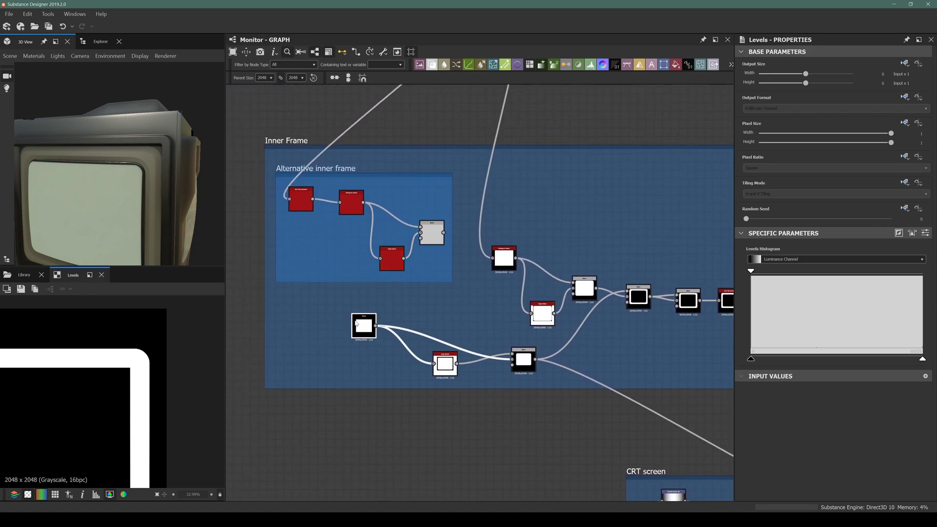
pyautogui.doubleClick(357, 323)
pyautogui.scroll(-3, 134, 362)
pyautogui.moveTo(425, 323); pyautogui.dragTo(156, 278, button='middle')
pyautogui.moveTo(635, 293); pyautogui.dragTo(361, 297, button='middle')
pyautogui.scroll(5, 456, 267)
pyautogui.doubleClick(455, 271)
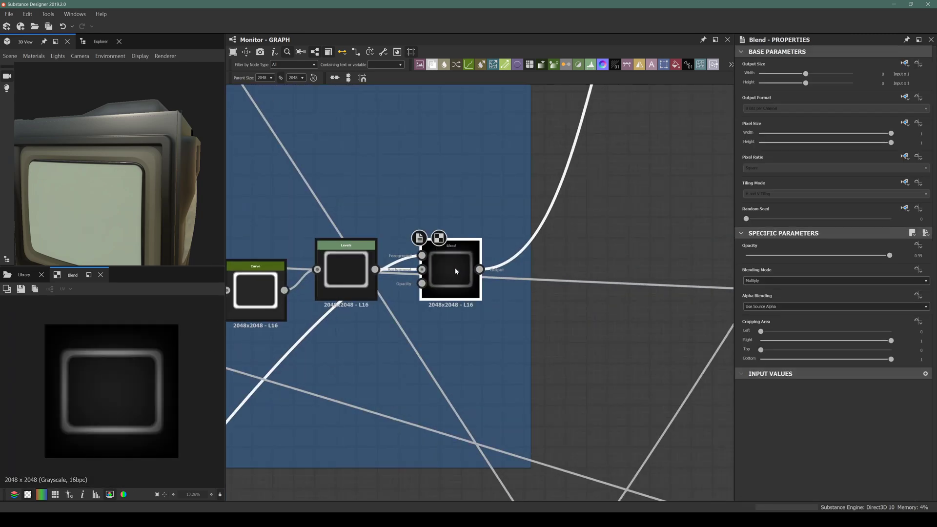
pyautogui.scroll(5, 170, 357)
pyautogui.scroll(-5, 510, 296)
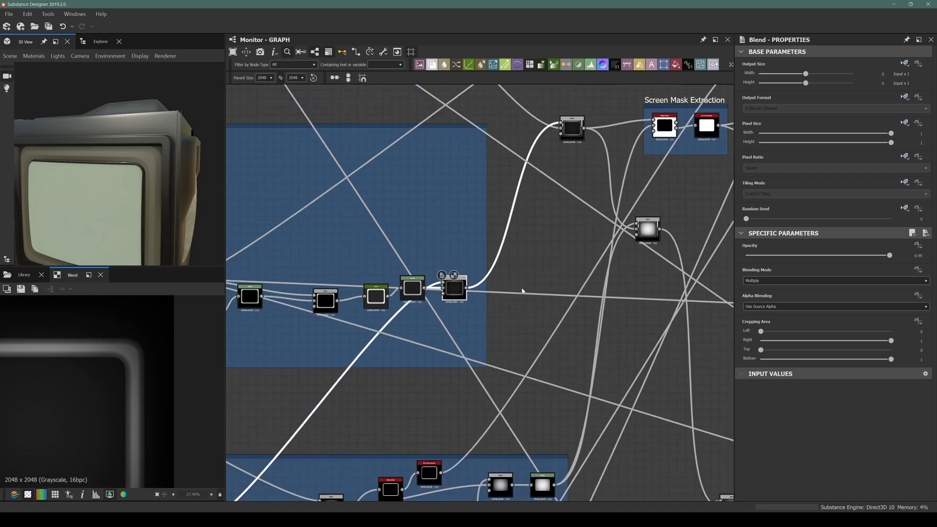
# Preview the Max (Lighten) Blend that combines the outer and inner frames, checking the gradient around the corner
pyautogui.moveTo(511, 295); pyautogui.dragTo(464, 306, button='middle')
pyautogui.scroll(4, 497, 213)
pyautogui.doubleClick(450, 192)
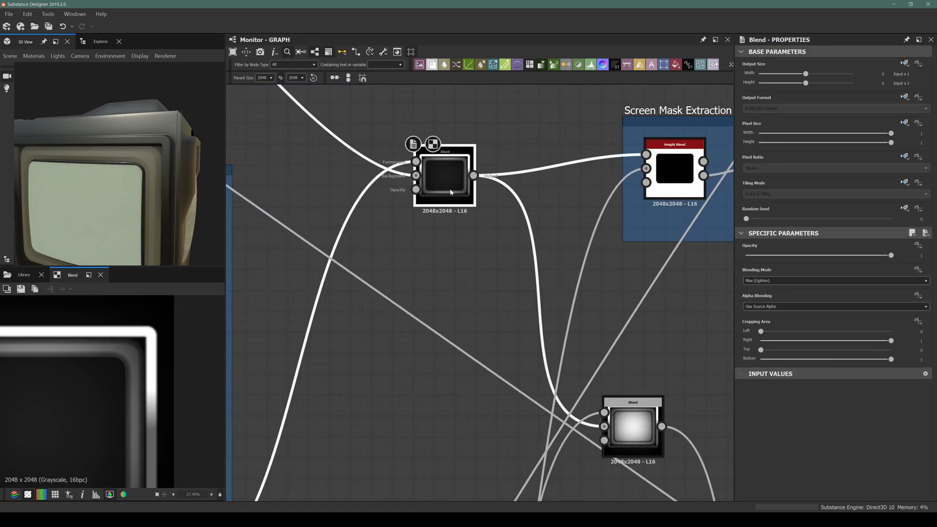
pyautogui.scroll(10, 76, 367)
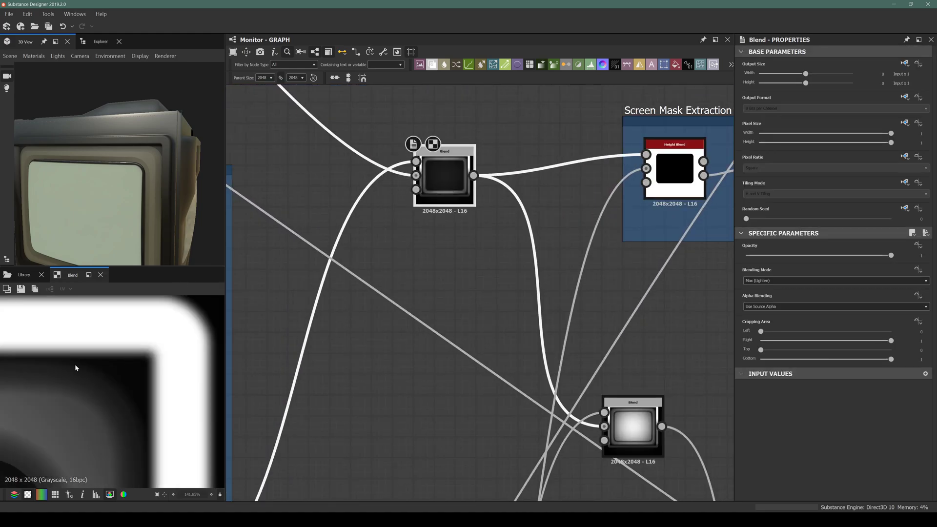
pyautogui.scroll(-1, 119, 386)
pyautogui.scroll(-4, 458, 192)
# Preview the Outer Frame's Levels mask and add a Blend node with that mask as its background
pyautogui.moveTo(430, 210); pyautogui.dragTo(424, 349, button='middle')
pyautogui.scroll(-5, 423, 319)
pyautogui.moveTo(326, 249); pyautogui.dragTo(463, 298, button='middle')
pyautogui.scroll(5, 462, 296)
pyautogui.moveTo(390, 273); pyautogui.dragTo(622, 292, button='middle')
pyautogui.scroll(-2, 359, 275)
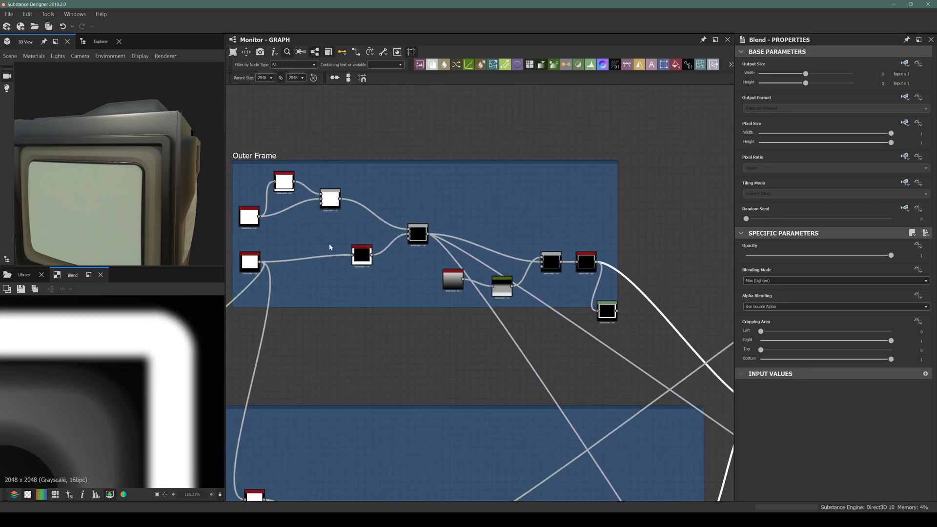
pyautogui.doubleClick(606, 310)
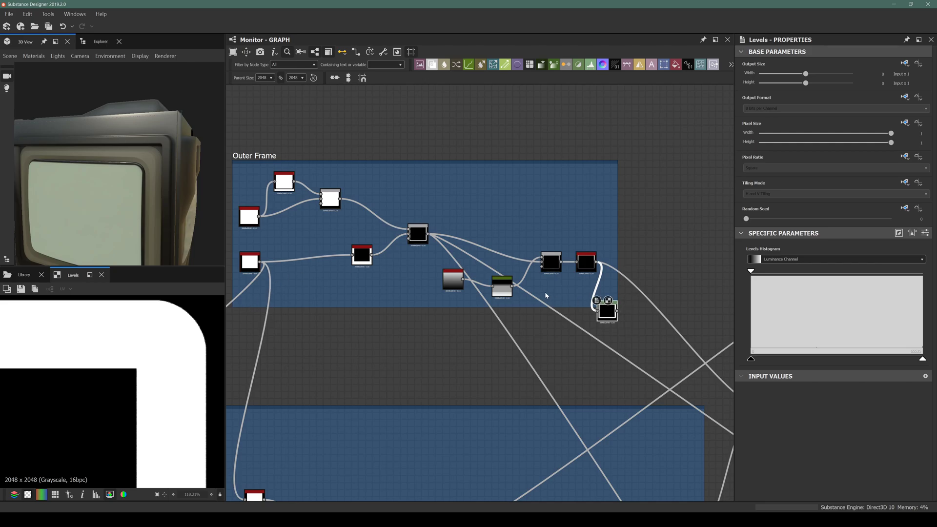
pyautogui.press('f')
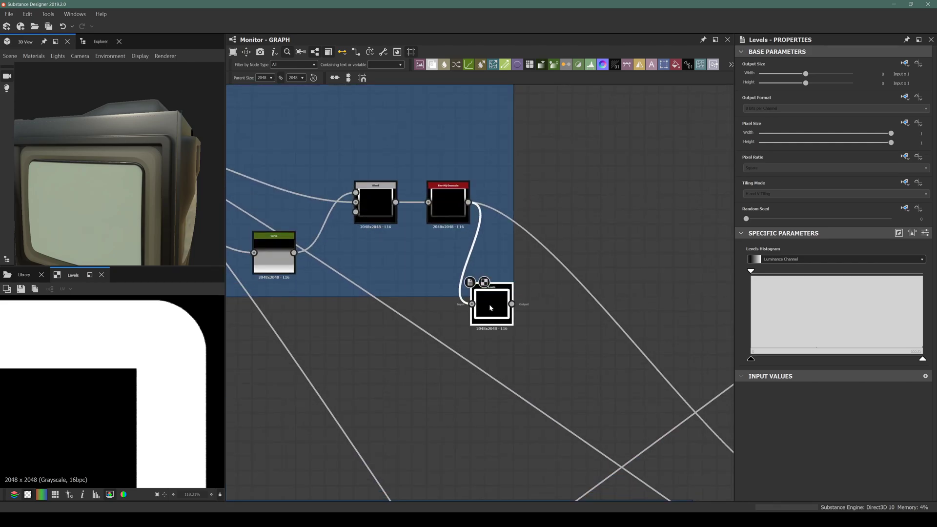
pyautogui.press('space')
pyautogui.write('blend')
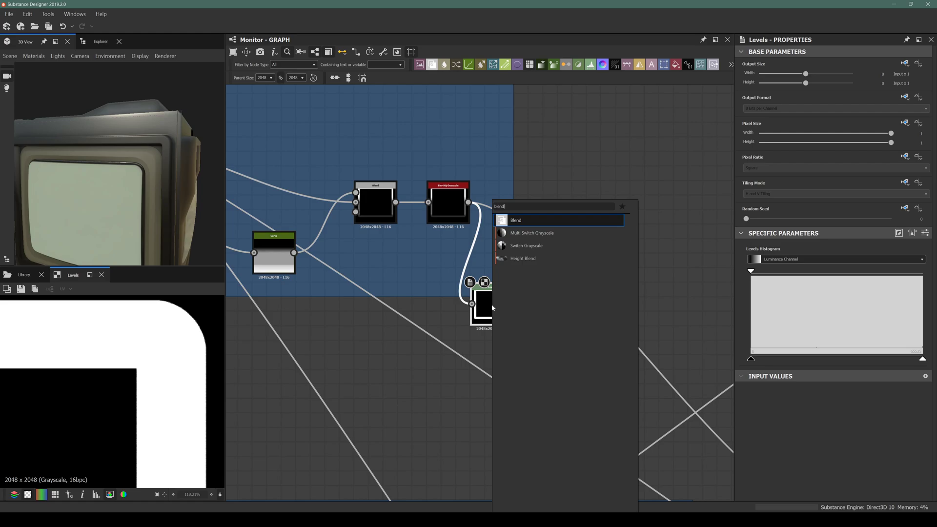
pyautogui.press('Return')
pyautogui.moveTo(565, 307); pyautogui.dragTo(580, 349)
# Connect a filled mask from the Outer Frame group to the foreground of the new Blend node
pyautogui.click(486, 293)
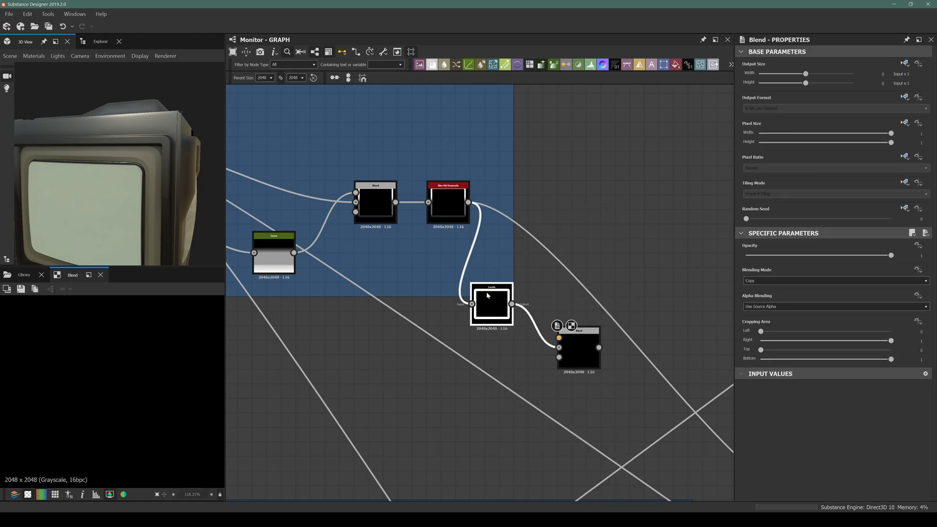
pyautogui.moveTo(526, 236); pyautogui.dragTo(650, 219, button='middle')
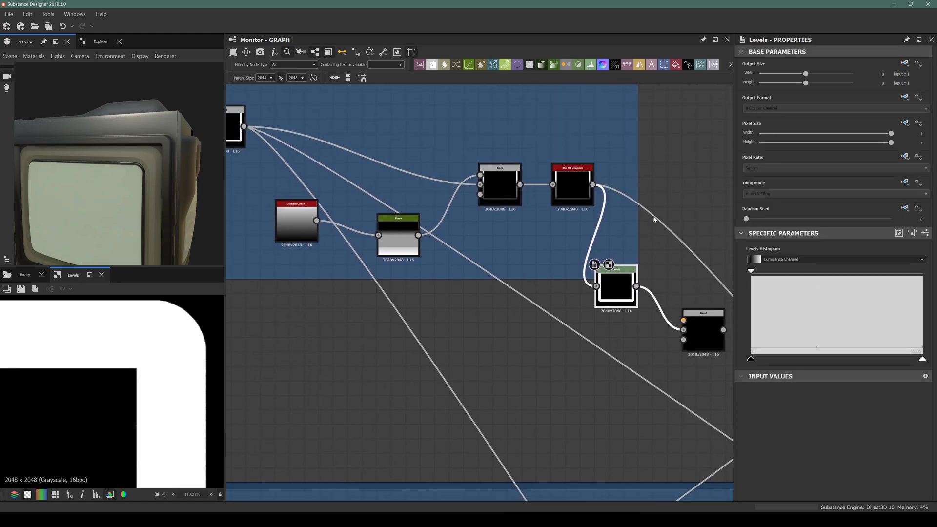
pyautogui.scroll(-3, 583, 274)
pyautogui.moveTo(350, 213); pyautogui.dragTo(453, 243, button='middle')
pyautogui.scroll(-1, 404, 228)
pyautogui.moveTo(340, 165); pyautogui.dragTo(382, 234)
pyautogui.scroll(-5, 382, 234)
pyautogui.scroll(5, 585, 283)
# Set the new Blend node's blending mode to Max (Lighten) and preview the combined mask
pyautogui.click(454, 255)
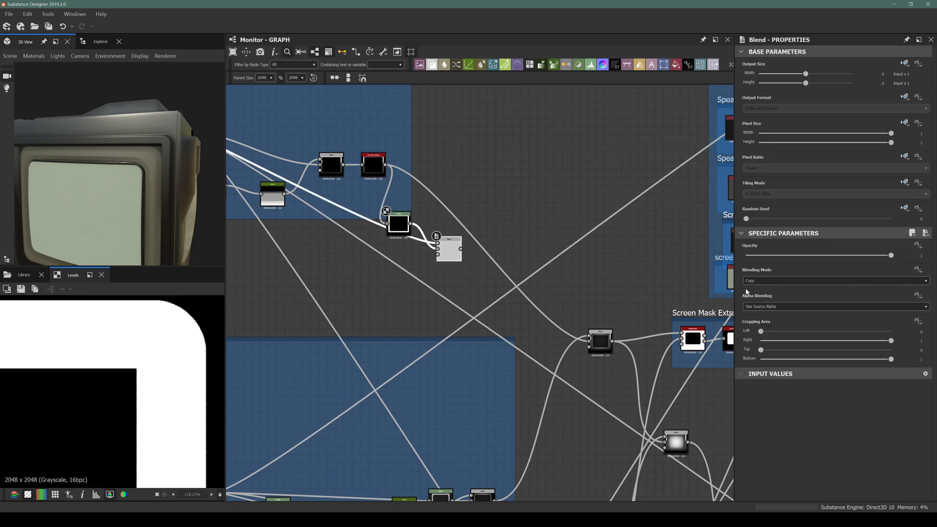
pyautogui.click(750, 281)
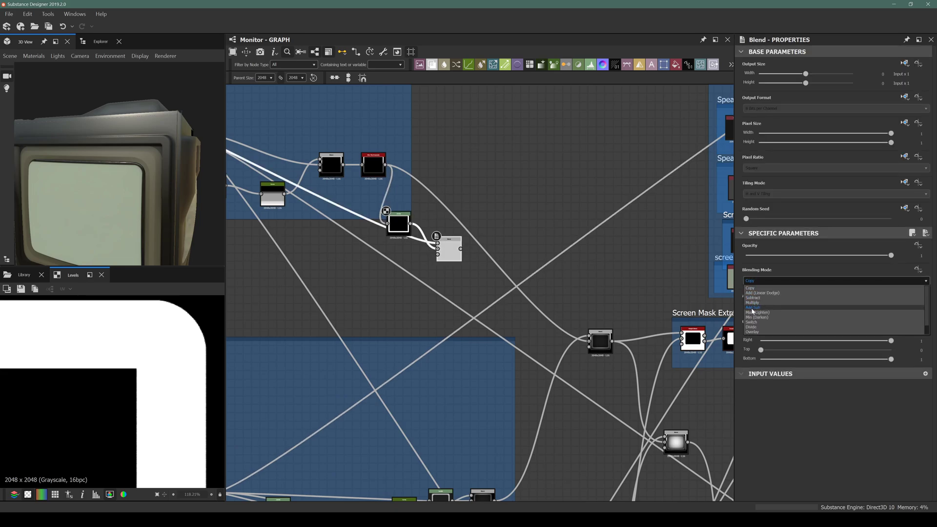
pyautogui.click(755, 312)
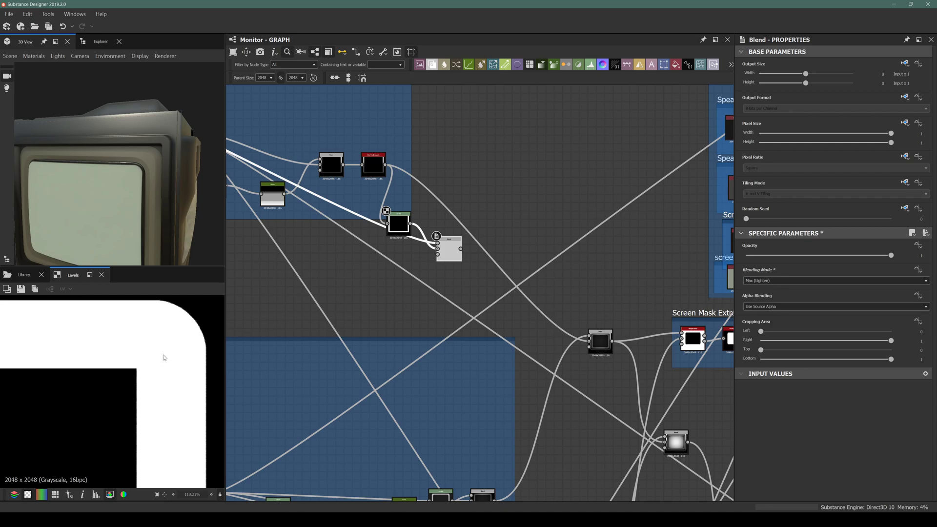
pyautogui.doubleClick(449, 250)
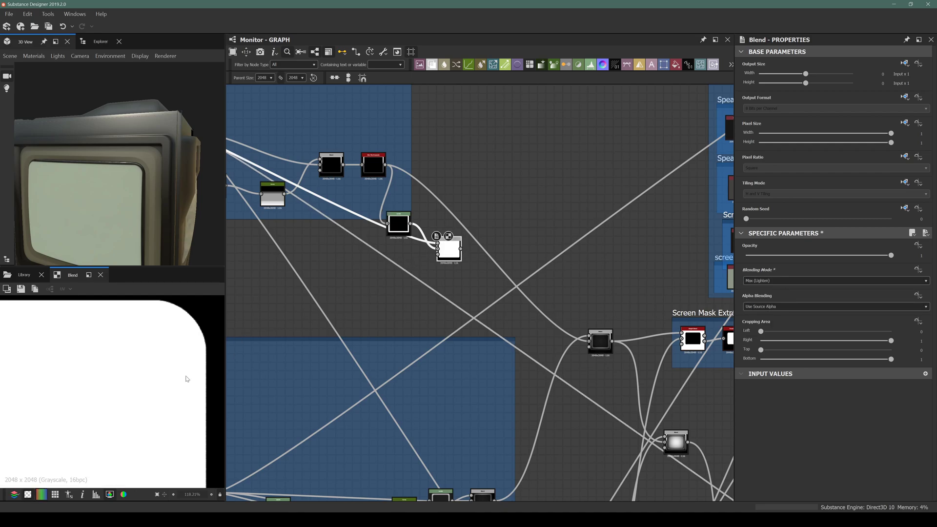
pyautogui.scroll(-3, 188, 379)
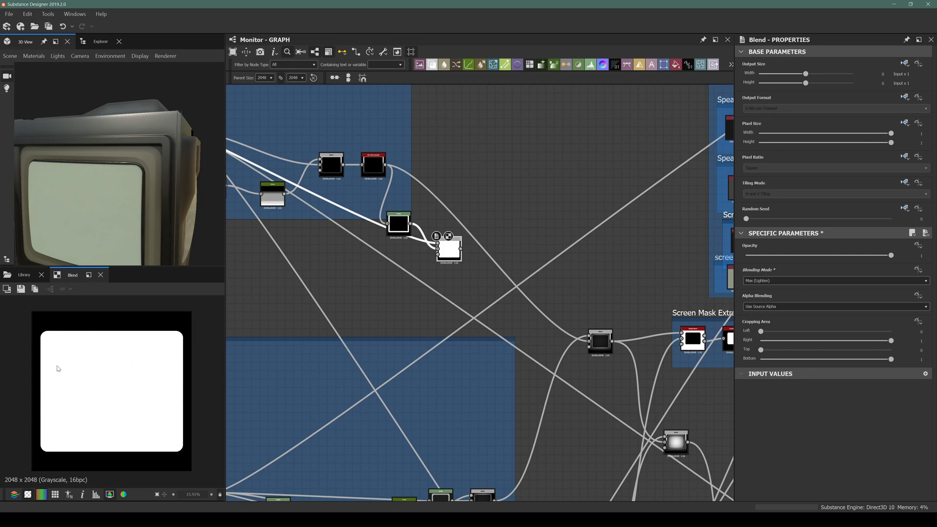
# Add a second Blend node fed by the combined outer frame mask
pyautogui.moveTo(484, 273); pyautogui.dragTo(490, 230, button='middle')
pyautogui.moveTo(462, 215); pyautogui.dragTo(454, 227)
pyautogui.press('space')
pyautogui.write('blend')
pyautogui.press('Return')
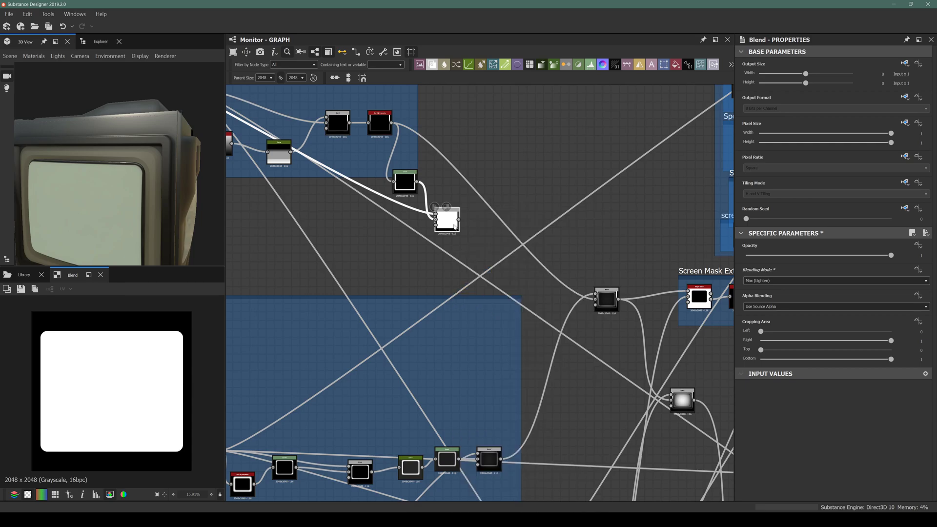
# Examine the Inner Frame group's node chain and the inner frame corner on the 3D model to find a usable mask
pyautogui.scroll(-3, 457, 226)
pyautogui.scroll(2, 409, 335)
pyautogui.moveTo(409, 335); pyautogui.dragTo(418, 266, button='middle')
pyautogui.scroll(4, 311, 320)
pyautogui.moveTo(309, 322); pyautogui.dragTo(227, 333, button='middle')
pyautogui.scroll(3, 627, 310)
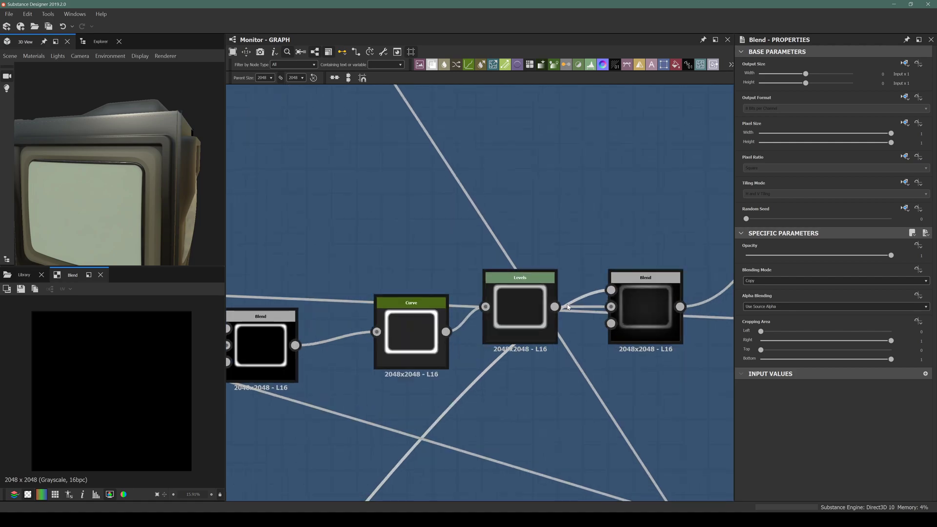
pyautogui.scroll(-5, 542, 291)
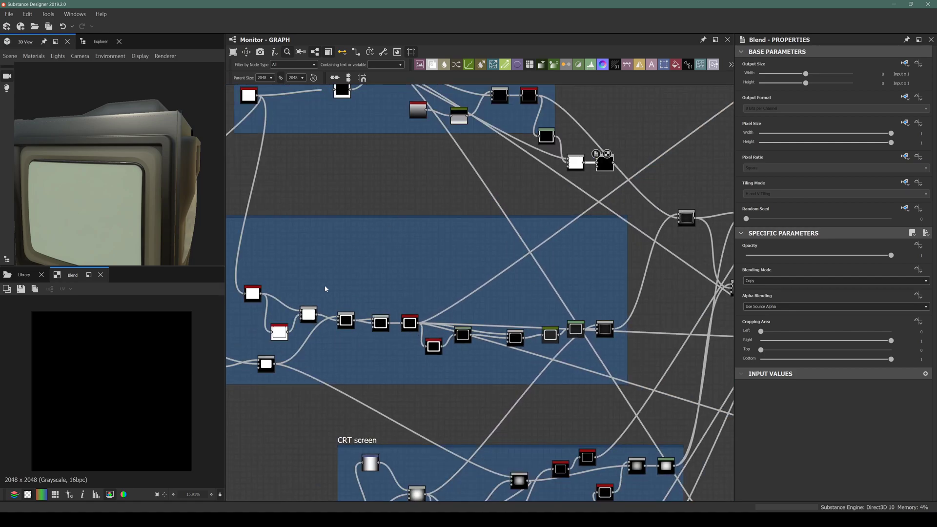
pyautogui.scroll(3, 177, 130)
pyautogui.moveTo(136, 178); pyautogui.dragTo(163, 141)
pyautogui.scroll(-3, 178, 130)
pyautogui.scroll(4, 120, 209)
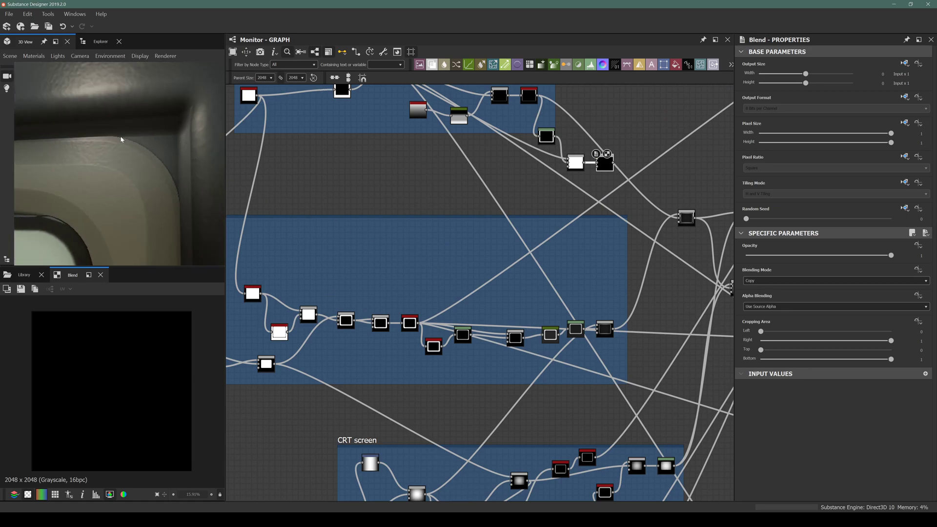
pyautogui.scroll(-3, 481, 295)
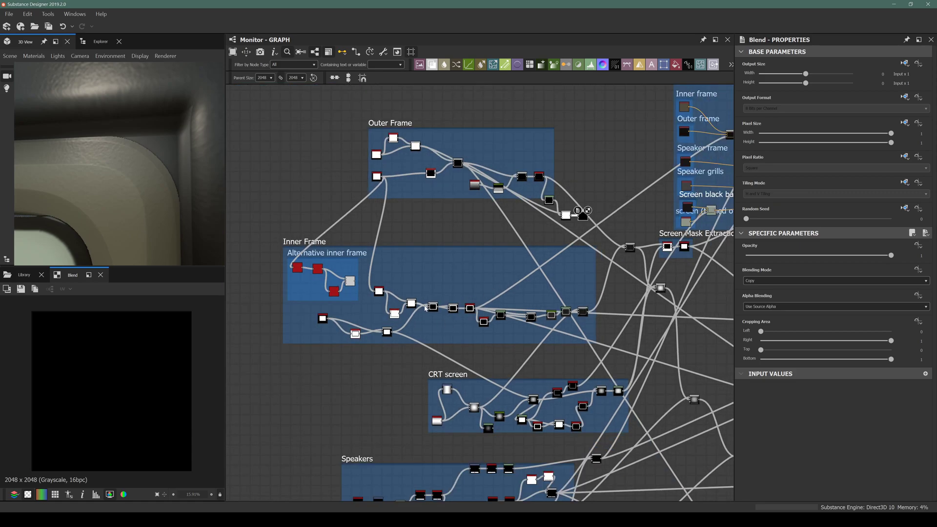
pyautogui.scroll(4, 425, 308)
pyautogui.moveTo(295, 338); pyautogui.dragTo(243, 300, button='middle')
pyautogui.scroll(-2, 379, 306)
pyautogui.moveTo(316, 317); pyautogui.dragTo(329, 326, button='middle')
pyautogui.scroll(2, 614, 299)
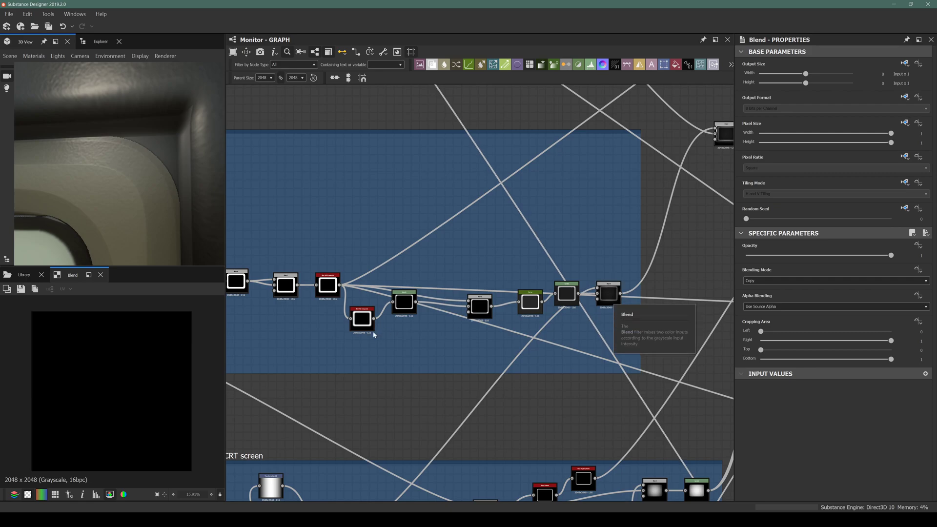
pyautogui.moveTo(344, 313); pyautogui.dragTo(506, 317, button='middle')
pyautogui.moveTo(573, 317); pyautogui.dragTo(523, 223, button='middle')
pyautogui.moveTo(518, 273); pyautogui.dragTo(337, 340, button='middle')
pyautogui.scroll(-4, 441, 311)
pyautogui.moveTo(579, 275); pyautogui.dragTo(524, 304, button='middle')
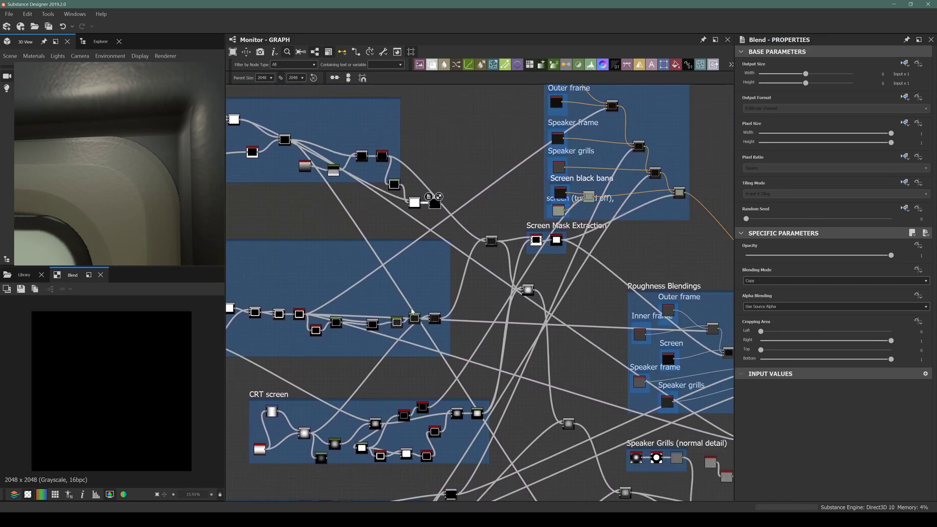
# Add a Blend node in the Inner Frame group and connect the Blur HQ Grayscale frame mask to its foreground
pyautogui.scroll(8, 405, 309)
pyautogui.moveTo(337, 322); pyautogui.dragTo(829, 354, button='middle')
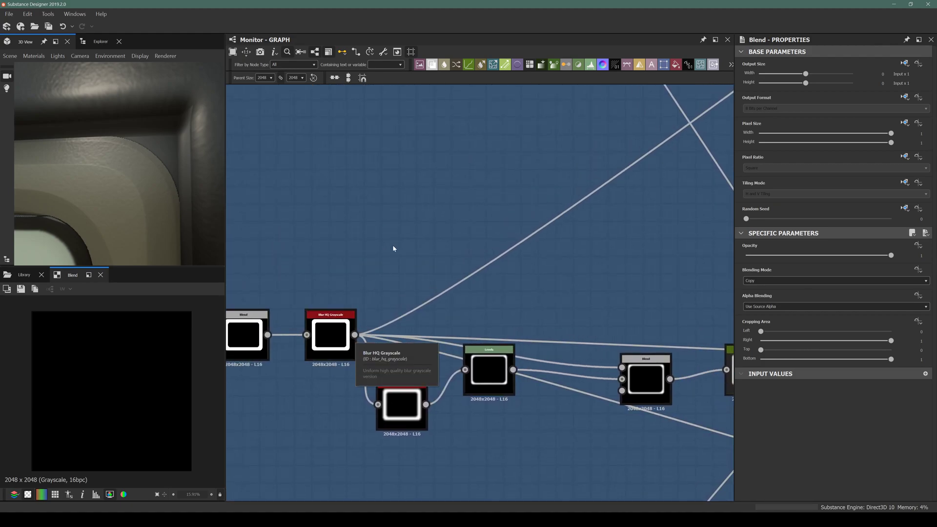
pyautogui.press('space')
pyautogui.write('ble')
pyautogui.press('Return')
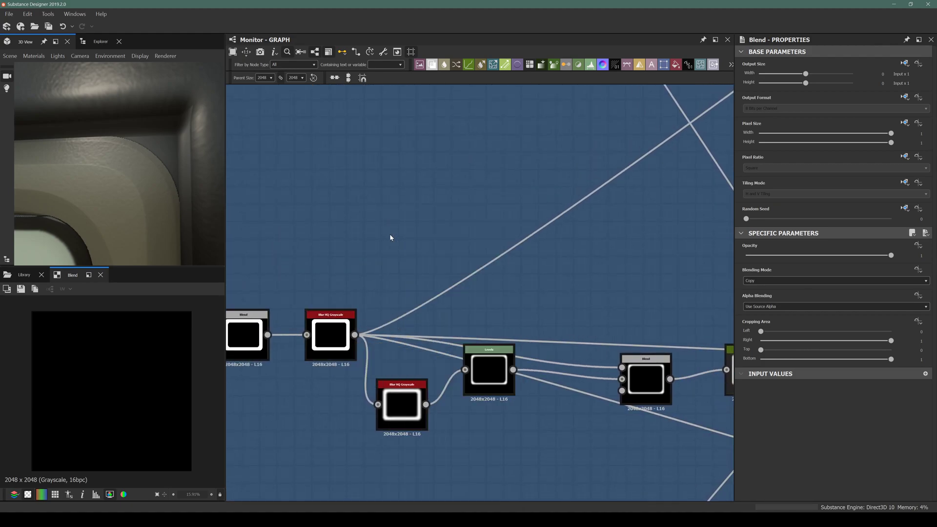
pyautogui.moveTo(354, 338); pyautogui.dragTo(366, 220)
# Connect the filled inner frame mask to the new Blend's background and set the blending mode to Max (Lighten)
pyautogui.moveTo(396, 270); pyautogui.dragTo(609, 232, button='middle')
pyautogui.scroll(-3, 529, 253)
pyautogui.scroll(3, 399, 259)
pyautogui.moveTo(365, 265); pyautogui.dragTo(653, 195)
pyautogui.scroll(-2, 572, 217)
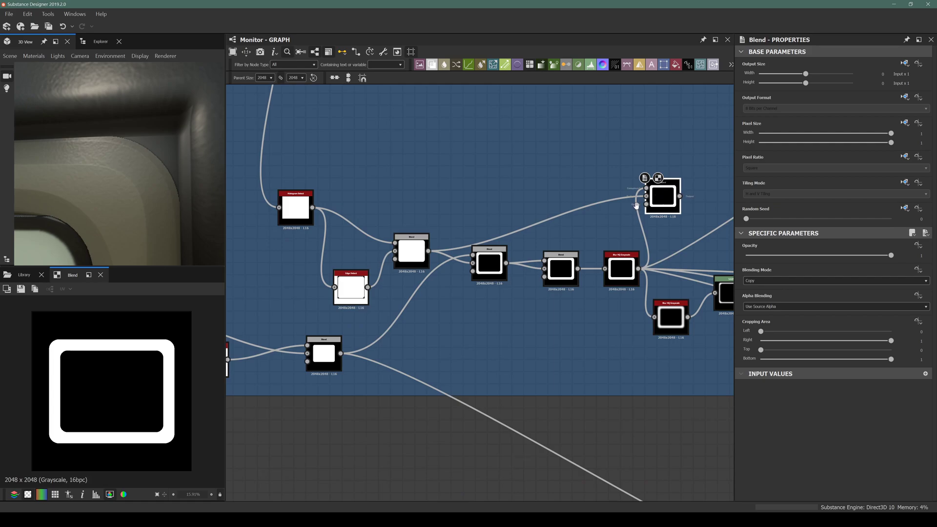
pyautogui.moveTo(653, 194); pyautogui.dragTo(537, 207, button='middle')
pyautogui.click(787, 279)
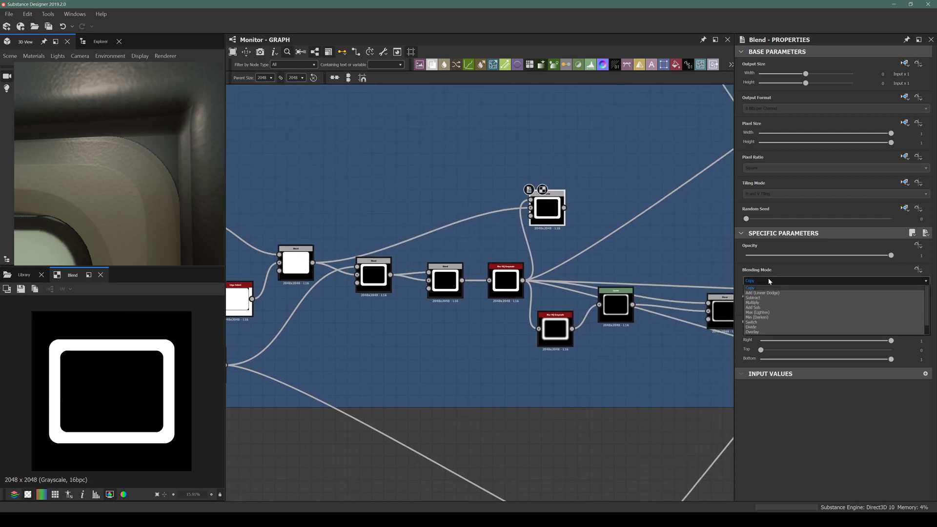
pyautogui.click(765, 313)
# Connect the solid inner frame mask to the foreground of the last Blend node beside the Outer Frame group
pyautogui.moveTo(497, 241); pyautogui.dragTo(318, 321, button='middle')
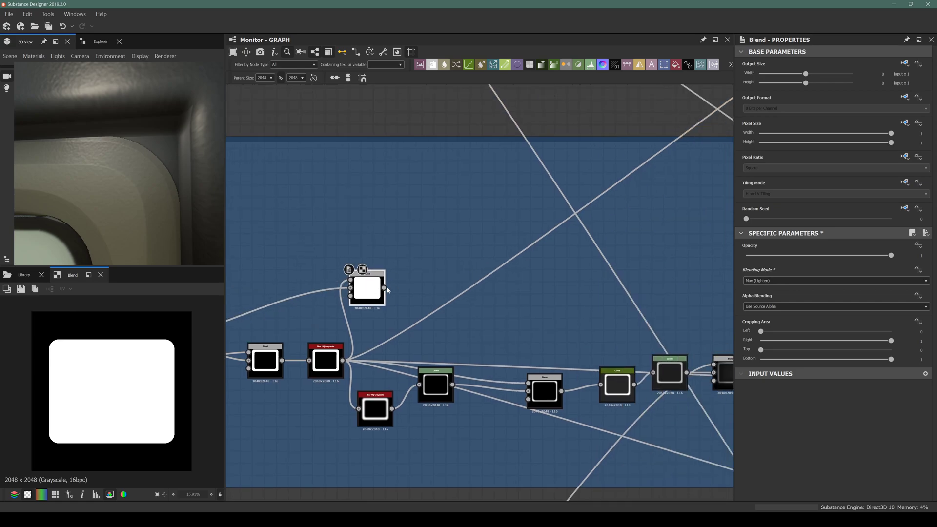
pyautogui.scroll(-5, 384, 288)
pyautogui.scroll(4, 528, 181)
pyautogui.moveTo(384, 288); pyautogui.dragTo(515, 179)
pyautogui.click(521, 186)
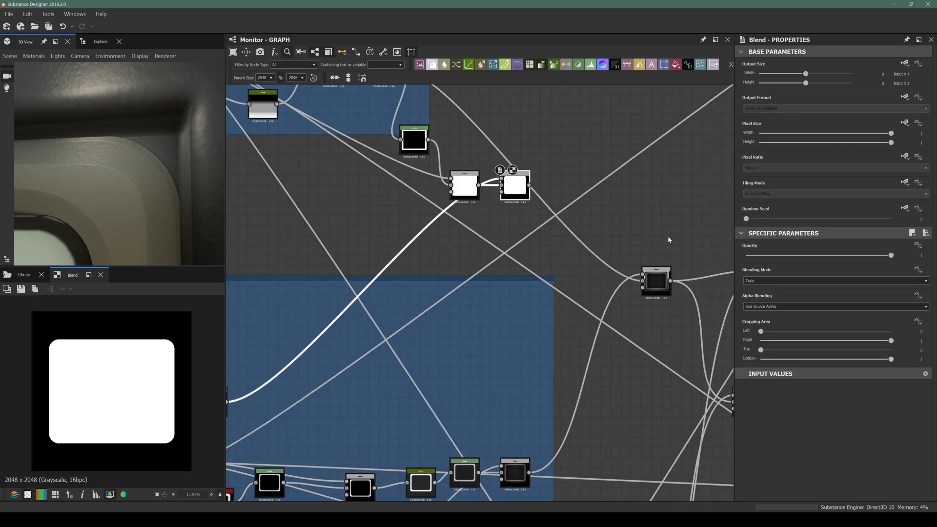
# Set that Blend's blending mode to Subtract and inspect the frame mask's corner in the 2D preview
pyautogui.click(763, 280)
pyautogui.click(753, 297)
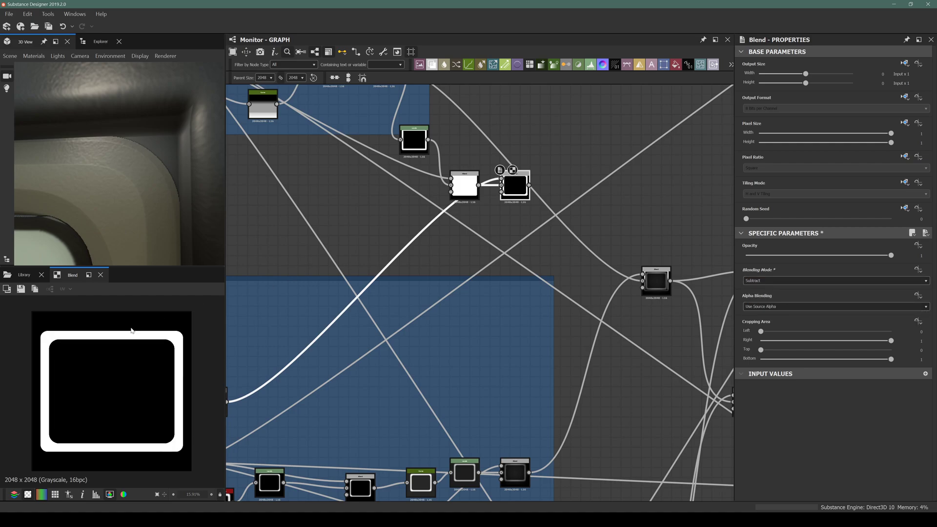
pyautogui.scroll(2, 189, 337)
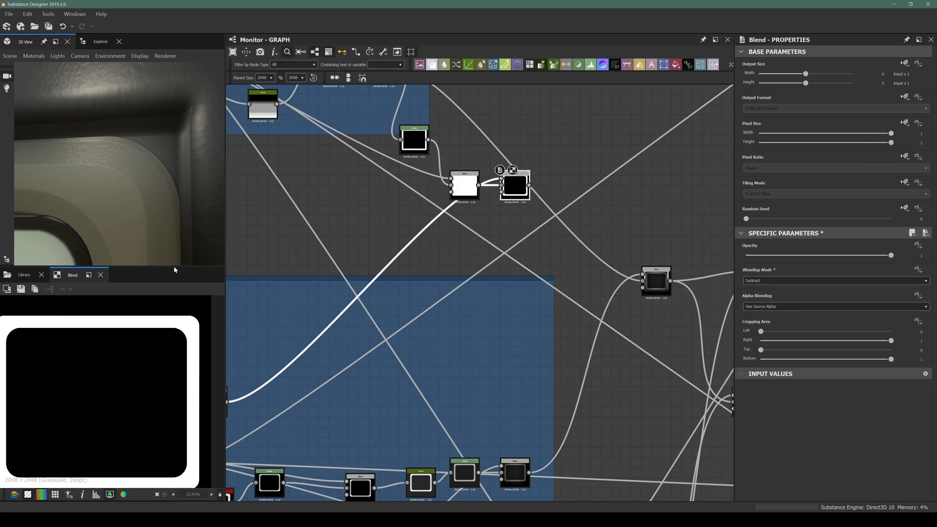
pyautogui.scroll(5, 165, 331)
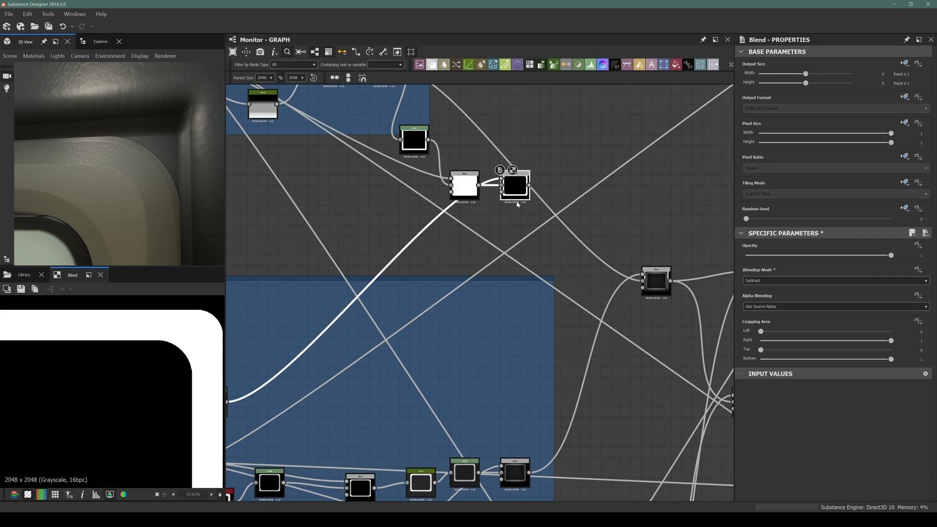
# Connect the subtracted outer frame mask to the foreground of the Blend that masks the noise detail, and check the 3D model
pyautogui.scroll(-4, 522, 189)
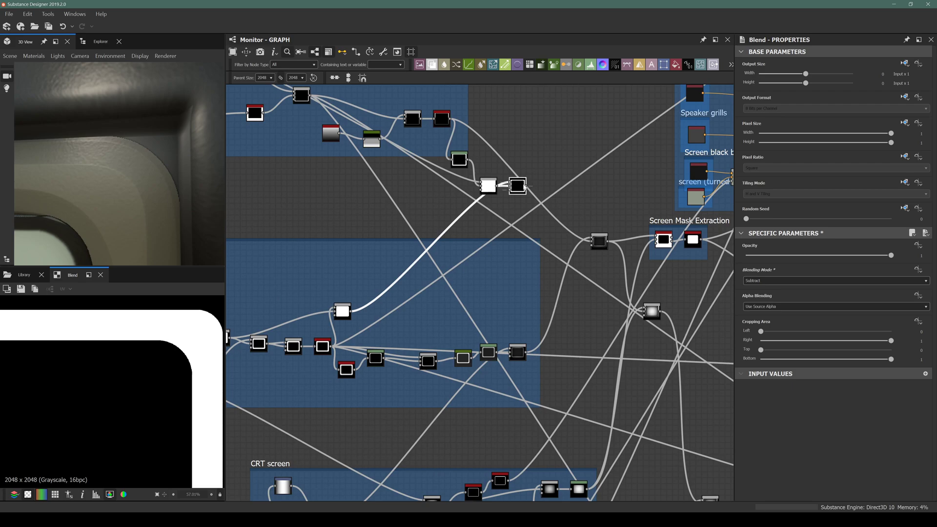
pyautogui.scroll(4, 536, 195)
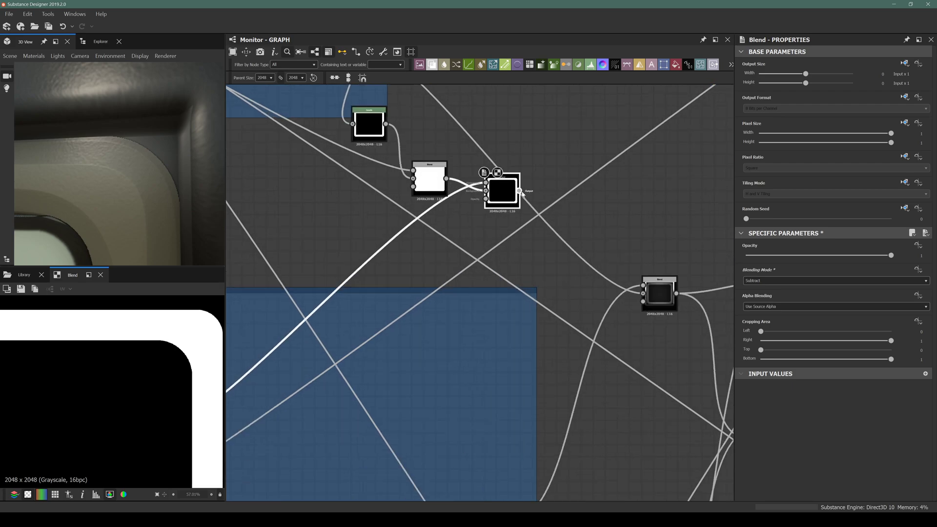
pyautogui.scroll(-4, 517, 199)
pyautogui.scroll(-6, 517, 198)
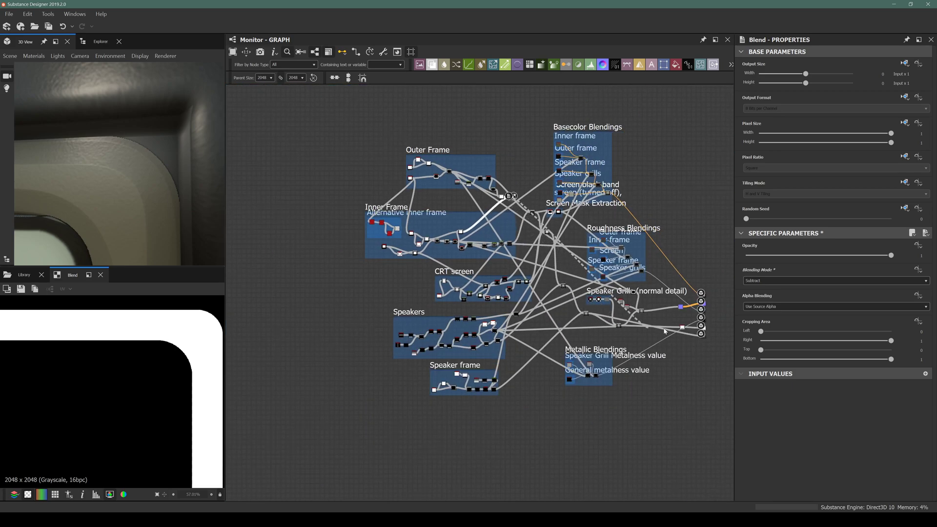
pyautogui.scroll(3, 613, 308)
pyautogui.scroll(1, 614, 309)
pyautogui.scroll(2, 419, 292)
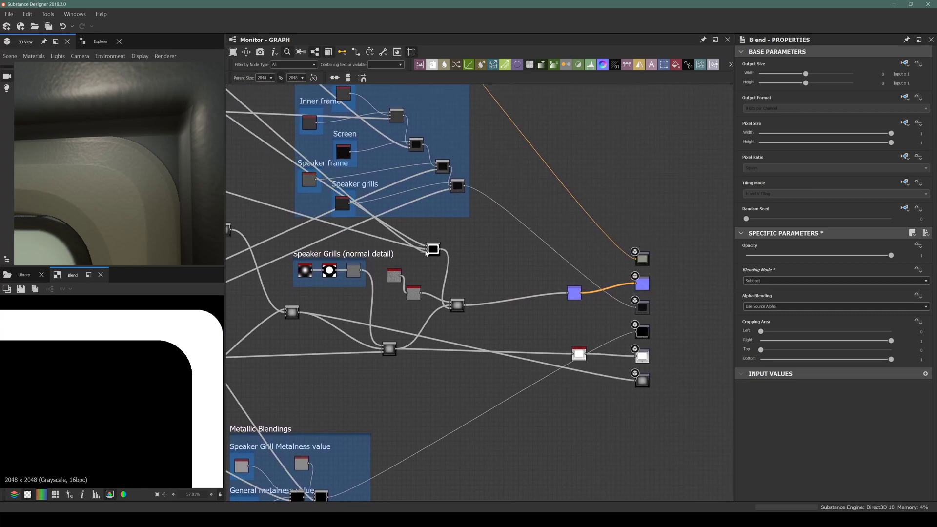
pyautogui.scroll(5, 429, 252)
pyautogui.scroll(1, 430, 252)
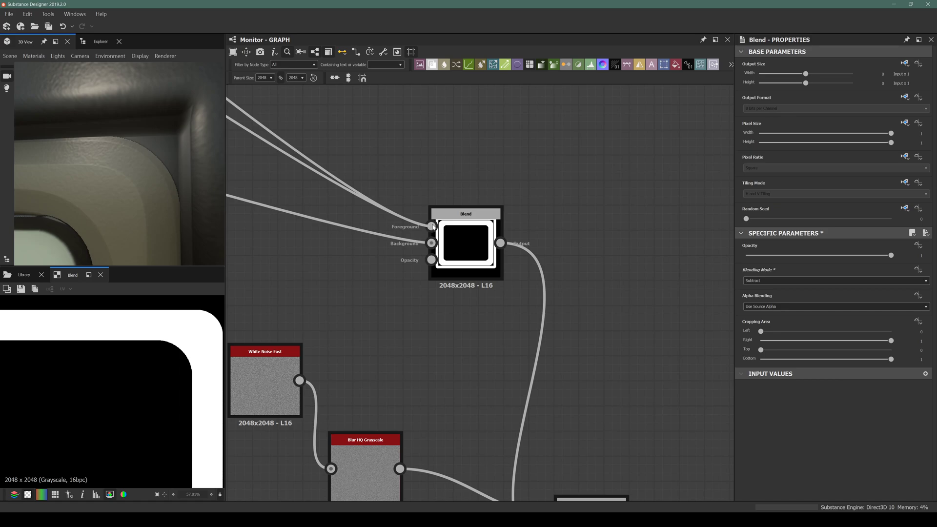
pyautogui.scroll(2, 432, 227)
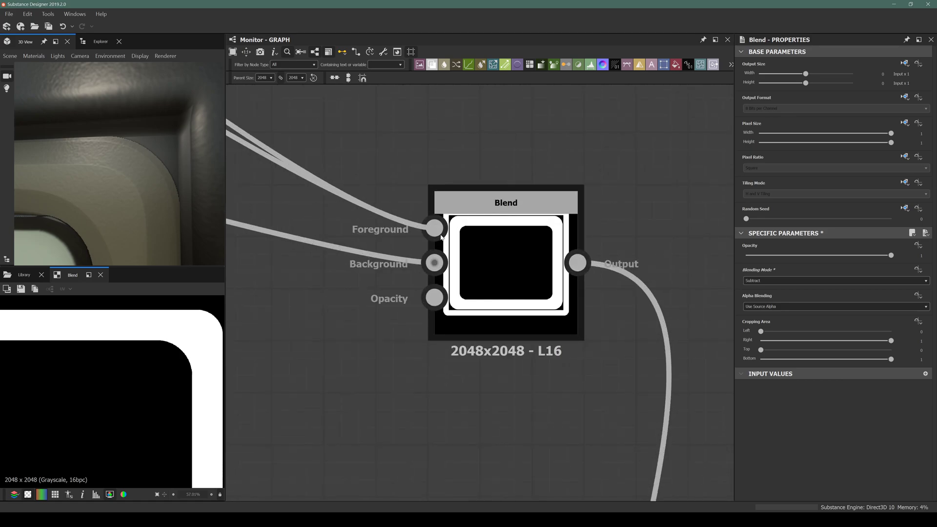
pyautogui.click(440, 235)
pyautogui.scroll(-5, 559, 225)
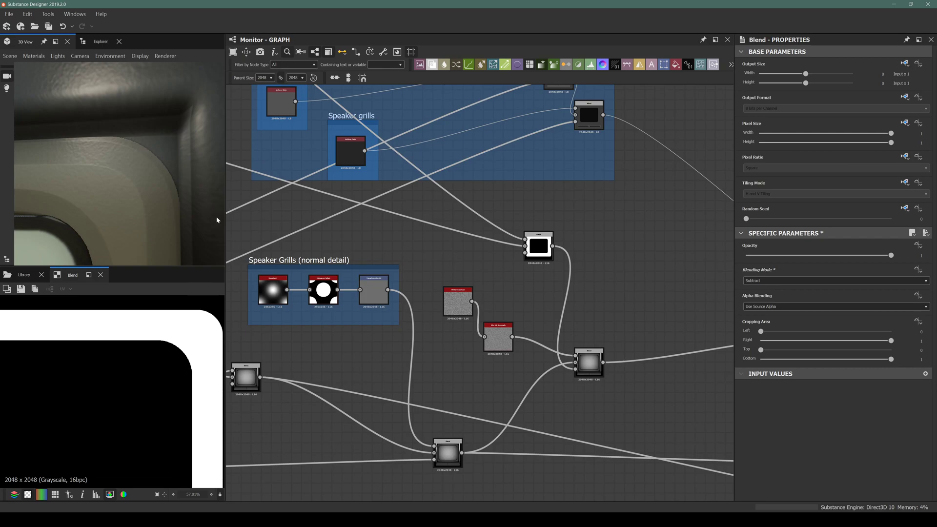
pyautogui.moveTo(113, 199); pyautogui.dragTo(134, 167)
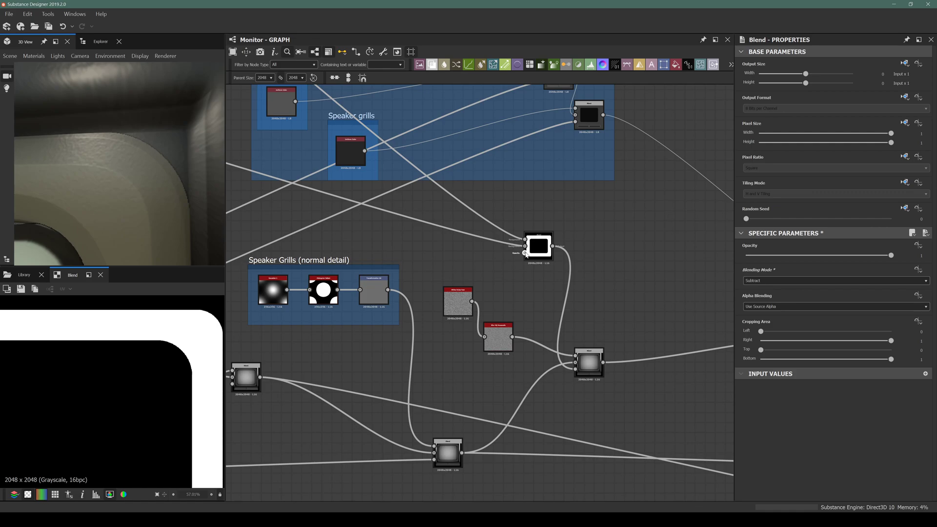
# Link the subtracted outer frame mask to the opacity input of the last Blend in the Metallic Blendings group
pyautogui.keyDown('ctrl'); pyautogui.moveTo(524, 240); pyautogui.dragTo(463, 401); pyautogui.keyUp('ctrl')
pyautogui.scroll(-9, 474, 262)
pyautogui.scroll(5, 433, 329)
pyautogui.scroll(8, 456, 401)
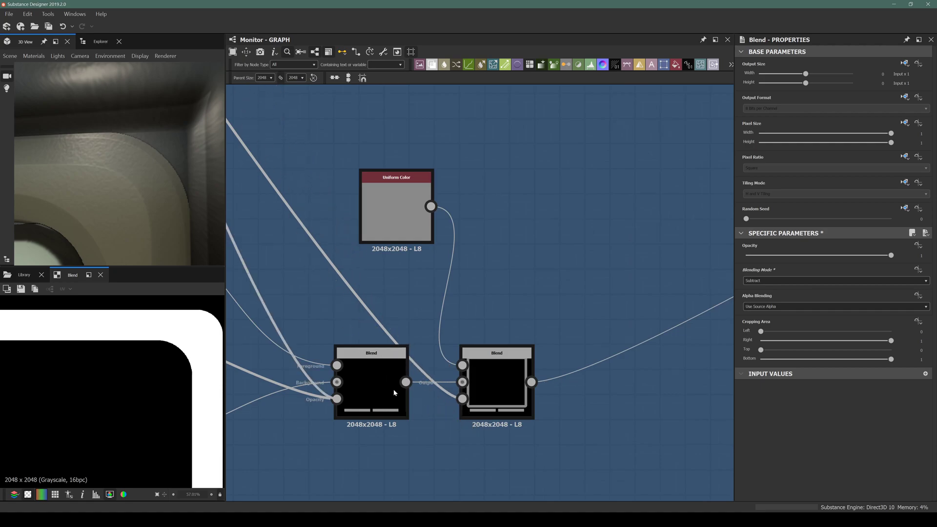
pyautogui.keyDown('ctrl'); pyautogui.click(471, 403); pyautogui.keyUp('ctrl')
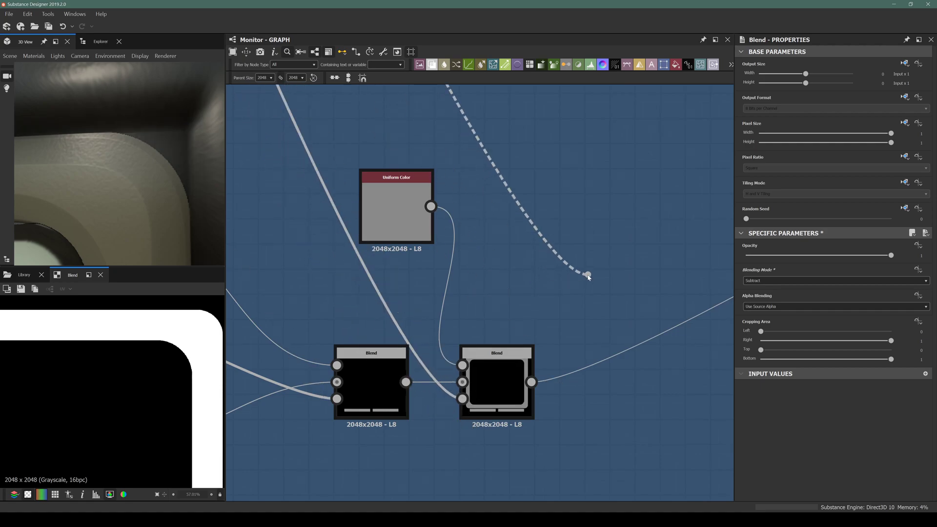
pyautogui.click(507, 376)
# Inspect the outer frame's metallic shading on the 3D model and preview the last metallic Blend
pyautogui.moveTo(130, 208); pyautogui.dragTo(152, 160)
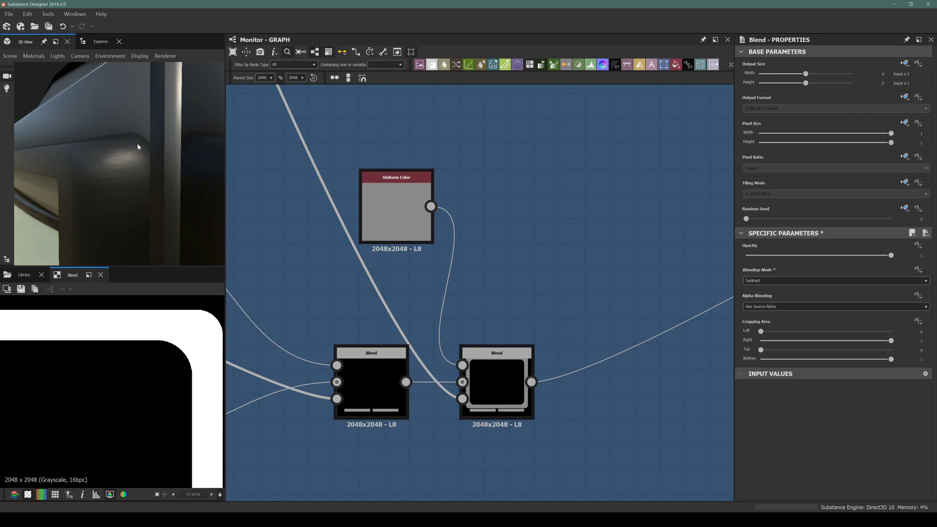
pyautogui.moveTo(76, 161); pyautogui.dragTo(195, 161)
pyautogui.doubleClick(517, 373)
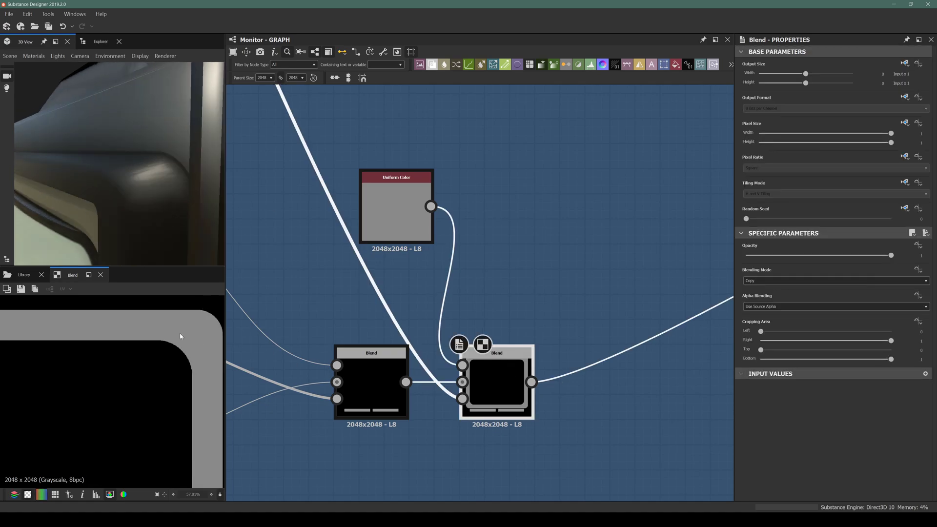
# Preview the Blend that mixes the outer and inner frame values in the Roughness Blendings group
pyautogui.scroll(-5, 410, 380)
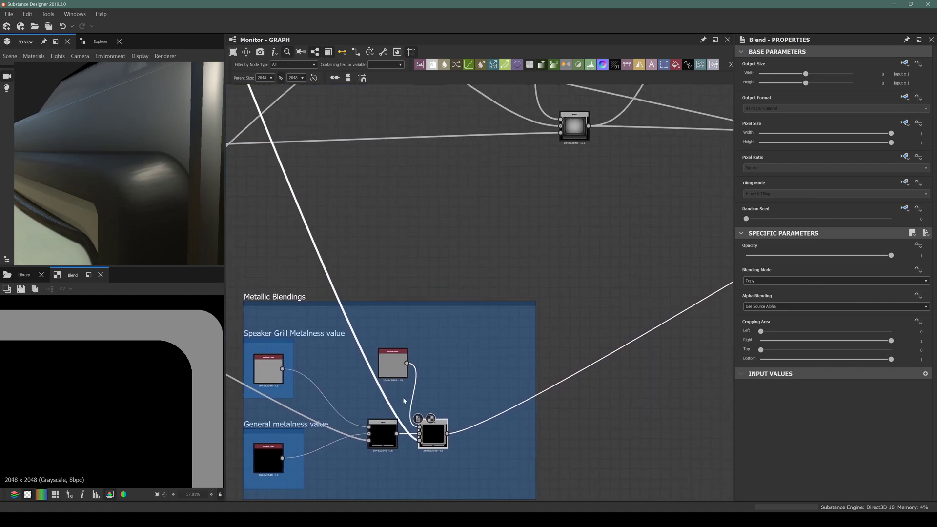
pyautogui.scroll(-5, 403, 401)
pyautogui.moveTo(433, 226); pyautogui.dragTo(401, 306, button='middle')
pyautogui.scroll(3, 384, 164)
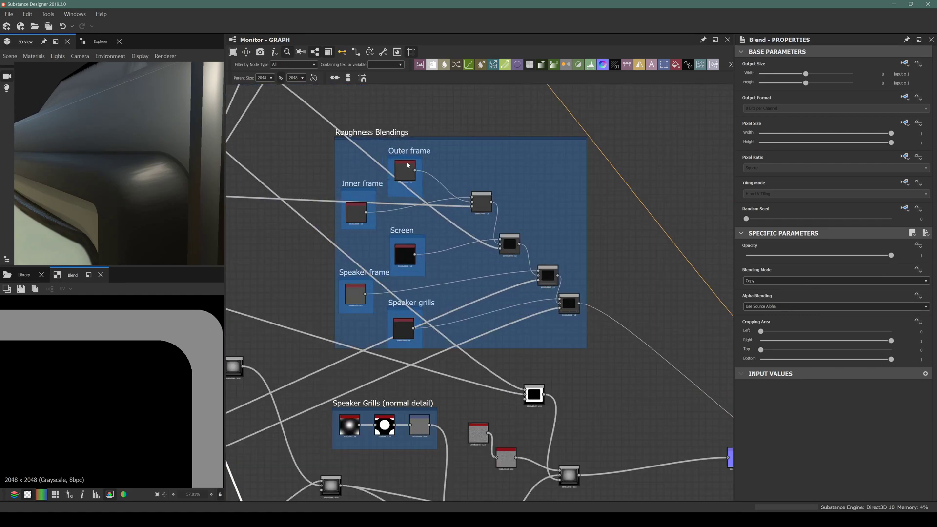
pyautogui.scroll(3, 480, 199)
pyautogui.doubleClick(480, 199)
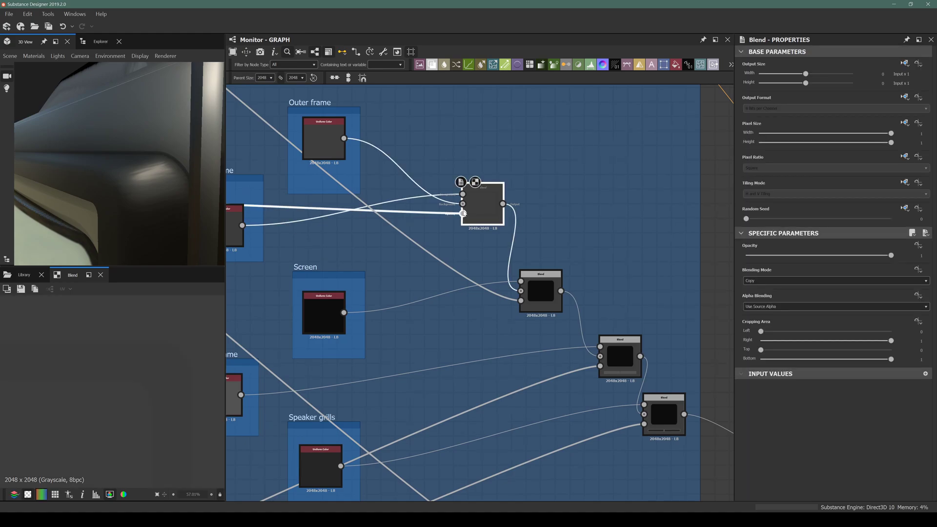
# Inspect the transition between the outer and inner frames on the 3D monitor from close up and from a distance
pyautogui.scroll(-5, 395, 183)
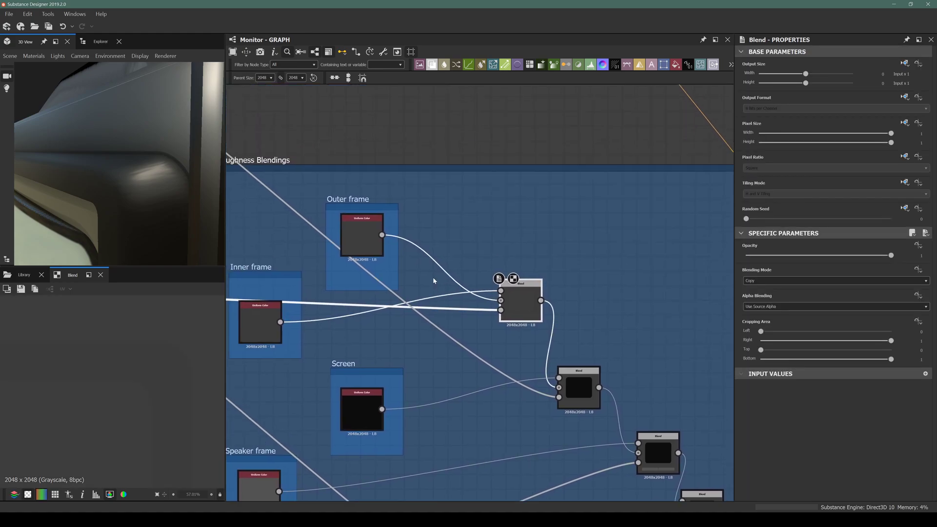
pyautogui.scroll(-4, 135, 173)
pyautogui.moveTo(124, 177)
pyautogui.mouseDown()
pyautogui.moveTo(180, 161)
pyautogui.moveTo(180, 170)
pyautogui.moveTo(125, 169)
pyautogui.mouseUp()
pyautogui.scroll(4, 166, 173)
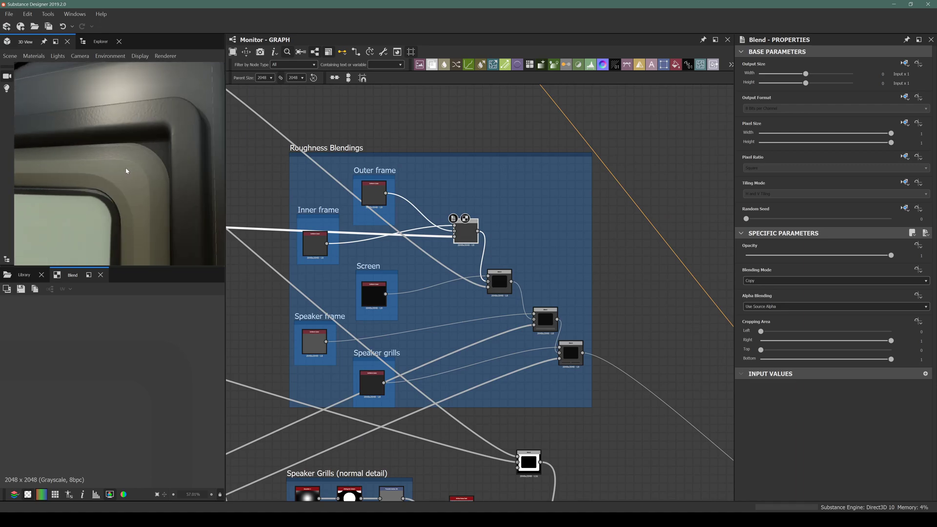
pyautogui.scroll(3, 129, 167)
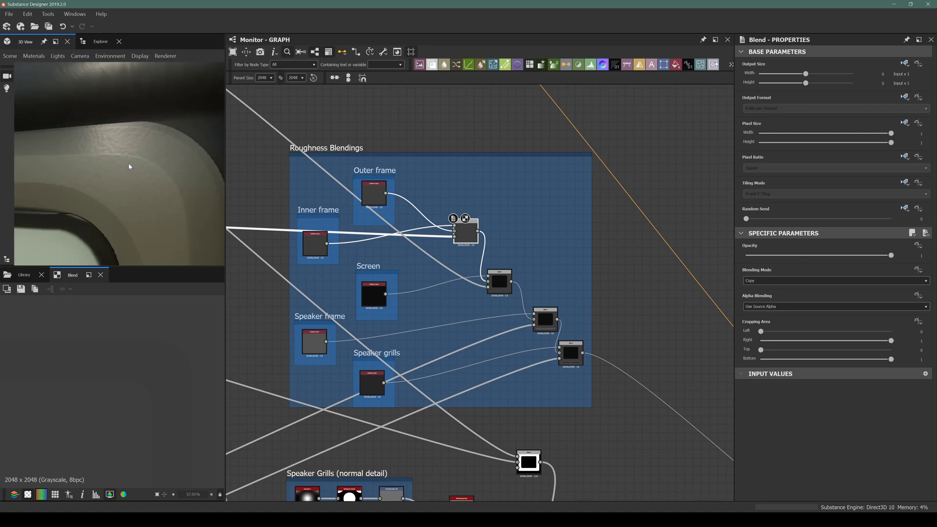
pyautogui.moveTo(129, 167); pyautogui.dragTo(153, 164)
pyautogui.scroll(-3, 132, 171)
pyautogui.scroll(-3, 131, 188)
pyautogui.scroll(3, 104, 189)
pyautogui.moveTo(104, 188); pyautogui.dragTo(93, 210)
pyautogui.scroll(-5, 93, 205)
pyautogui.moveTo(94, 178); pyautogui.dragTo(65, 167)
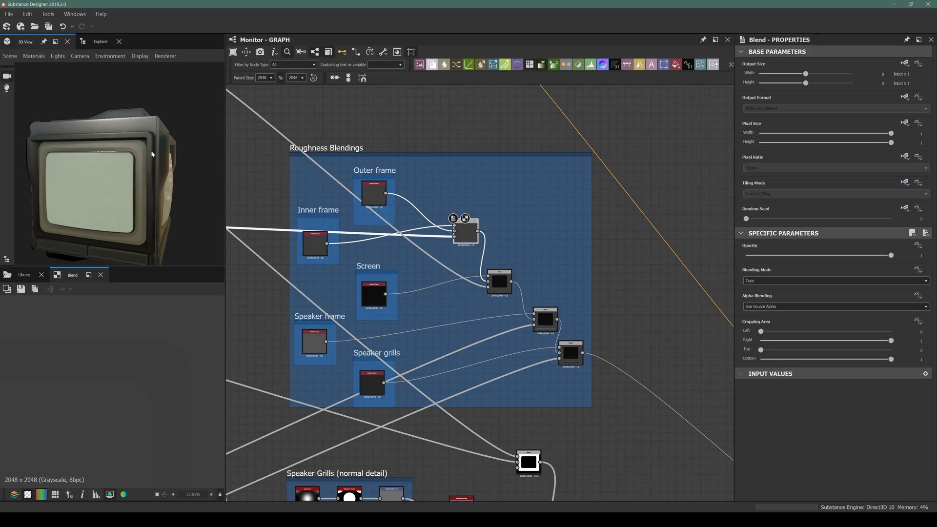
# Move the output nodes, together with the normal node and the node feeding the white output, farther from the blending groups
pyautogui.moveTo(132, 144); pyautogui.dragTo(177, 125)
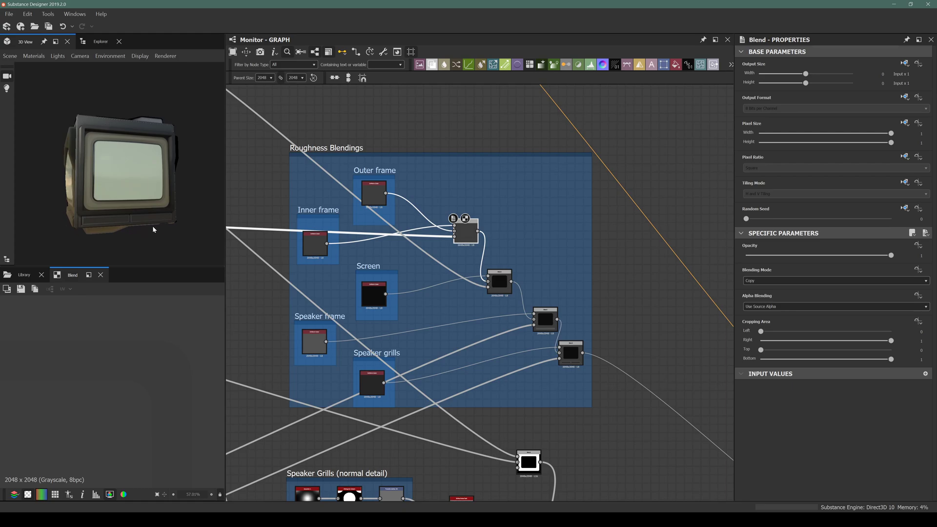
pyautogui.scroll(-5, 461, 341)
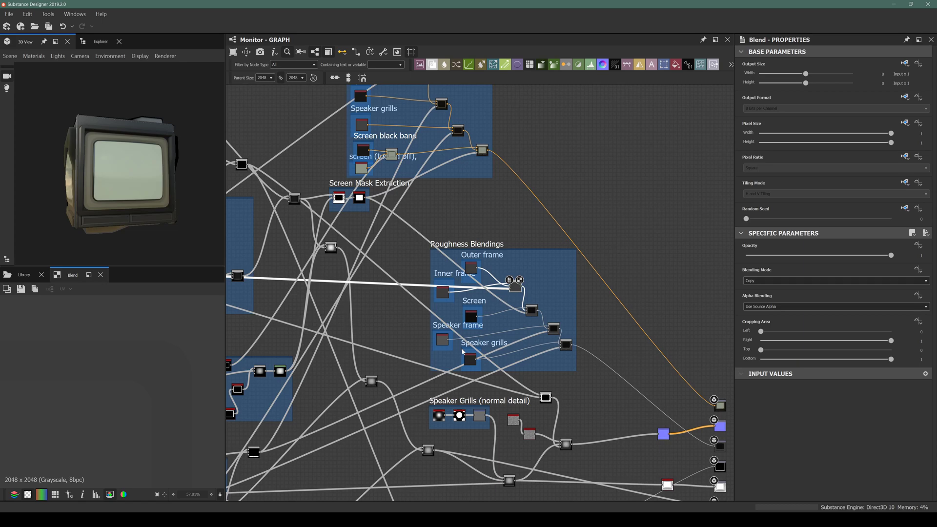
pyautogui.scroll(-3, 469, 343)
pyautogui.moveTo(432, 339); pyautogui.dragTo(345, 229, button='middle')
pyautogui.moveTo(508, 220); pyautogui.dragTo(552, 320)
pyautogui.scroll(4, 553, 317)
pyautogui.moveTo(462, 128); pyautogui.dragTo(587, 385)
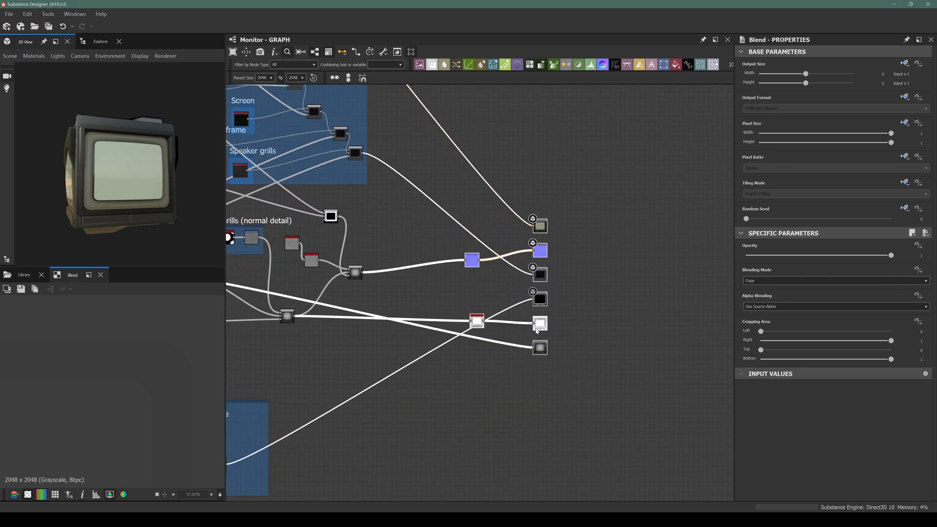
pyautogui.moveTo(537, 327); pyautogui.dragTo(659, 332)
# Inspect the upper corner of the monitor's outer and inner frames on the 3D model
pyautogui.moveTo(114, 195); pyautogui.dragTo(70, 198)
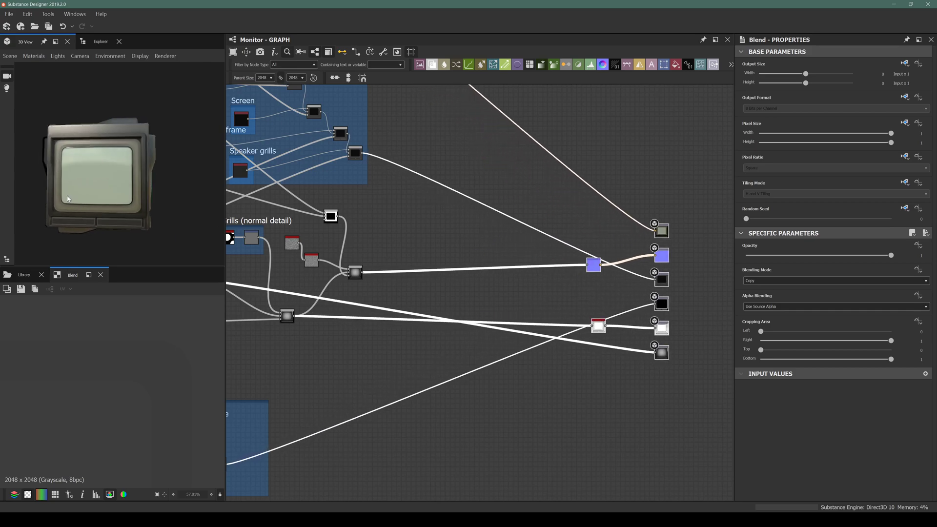
pyautogui.scroll(6, 163, 141)
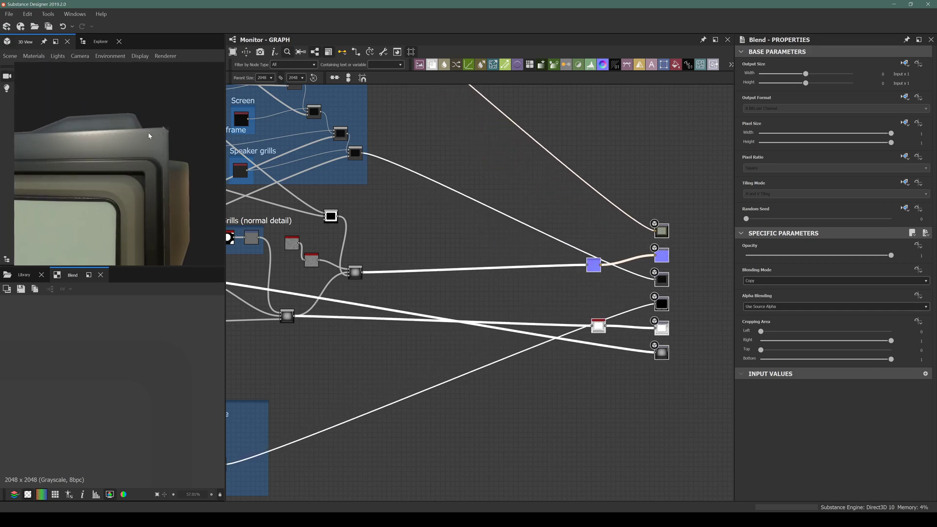
pyautogui.moveTo(89, 152); pyautogui.dragTo(170, 160)
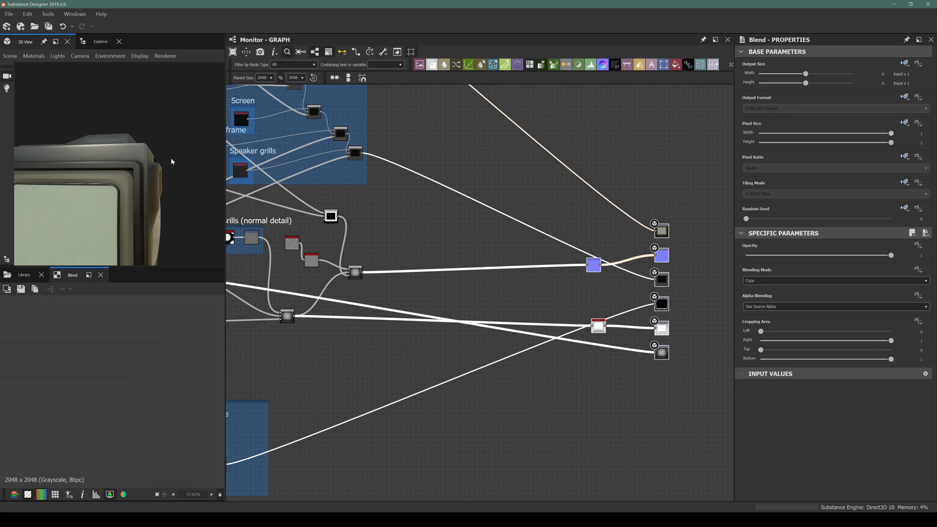
pyautogui.scroll(-5, 52, 230)
# Add a new Blend node in the empty area beside the Basecolor Blendings group
pyautogui.scroll(-3, 359, 318)
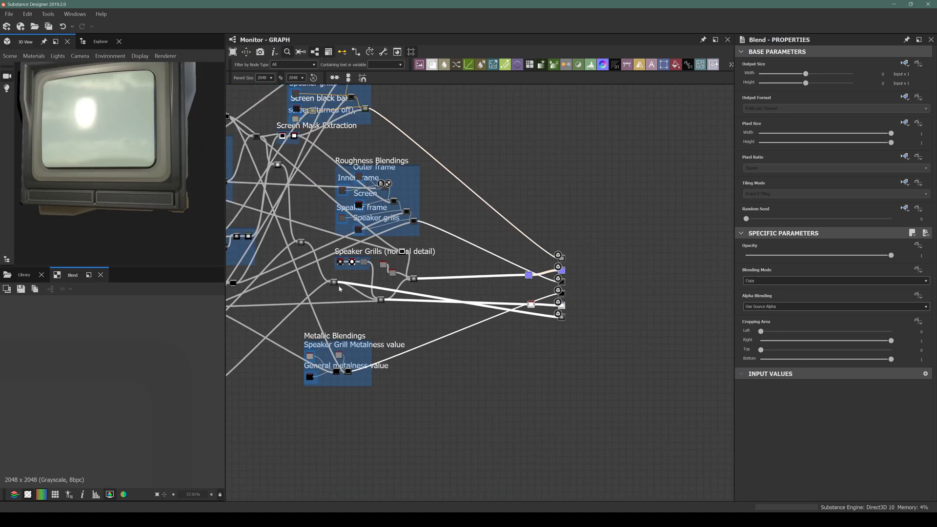
pyautogui.moveTo(500, 408); pyautogui.dragTo(521, 449, button='middle')
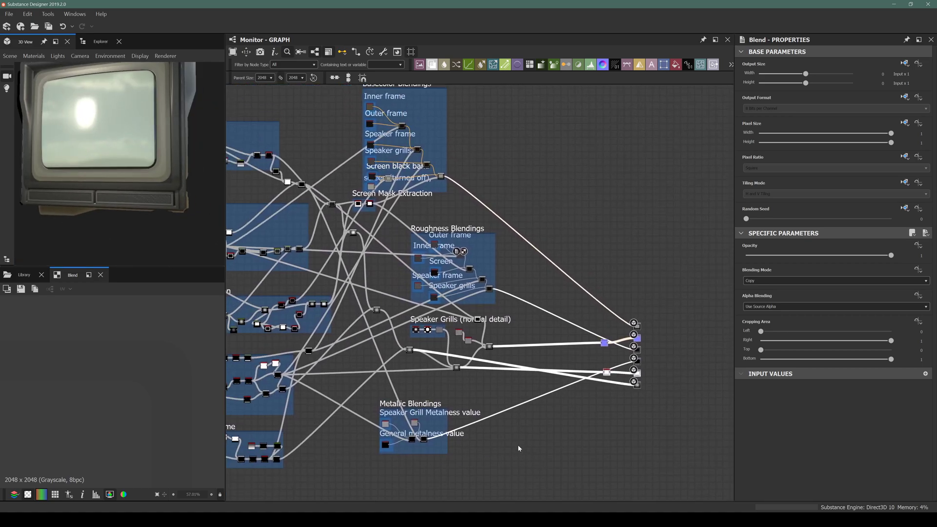
pyautogui.moveTo(418, 194); pyautogui.dragTo(434, 281, button='middle')
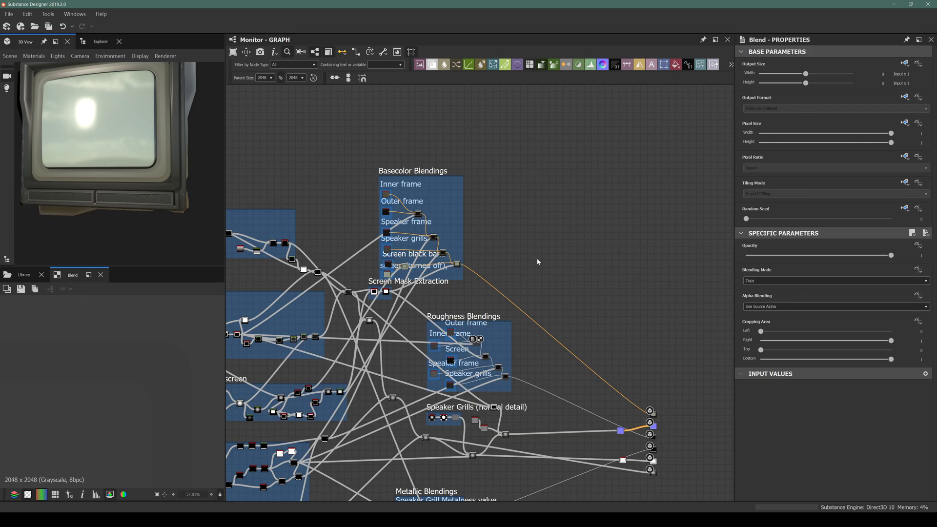
pyautogui.press('space')
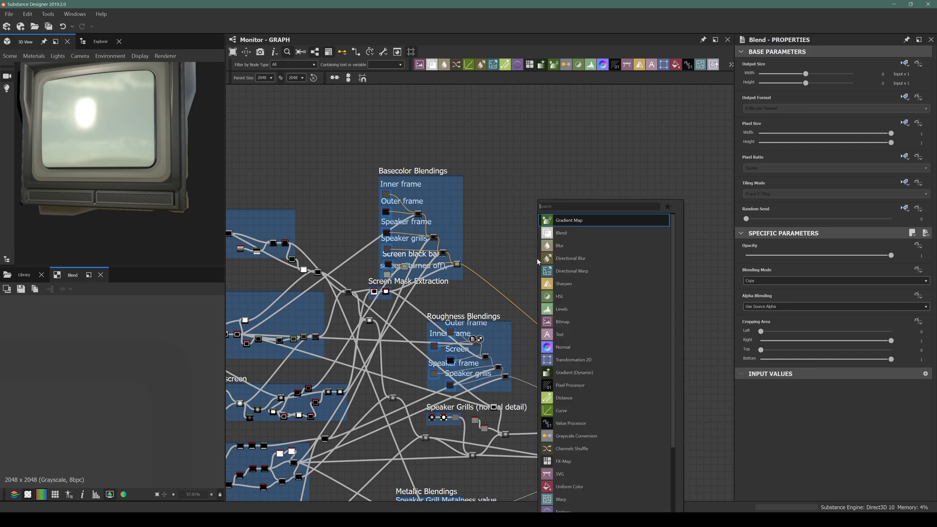
pyautogui.press('Escape')
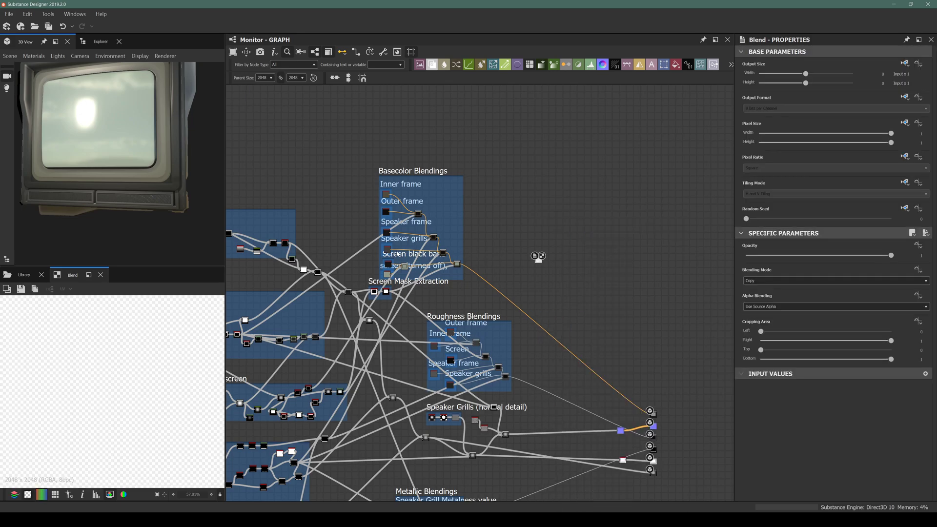
# Move the new Blend below the Roughness Blendings group and link the existing hollow frame mask to its background input
pyautogui.scroll(4, 396, 254)
pyautogui.moveTo(416, 278); pyautogui.dragTo(344, 246, button='middle')
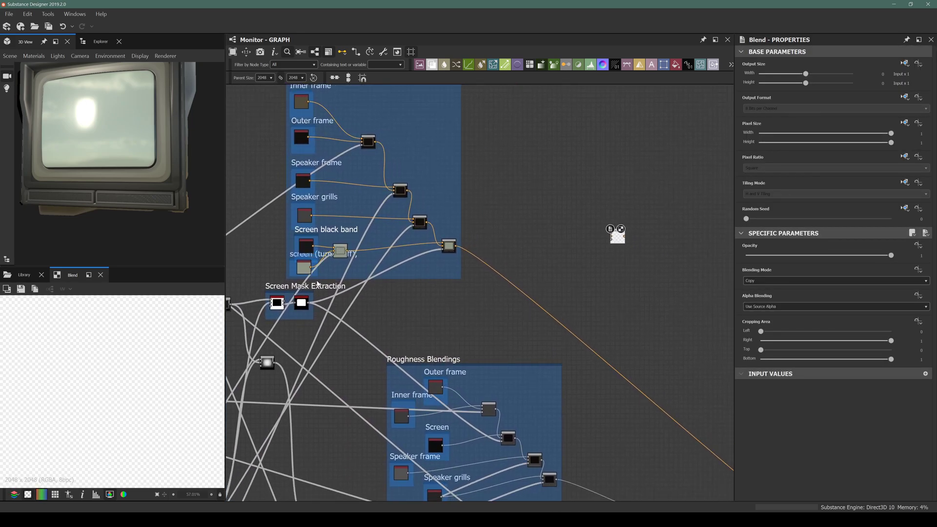
pyautogui.scroll(-3, 429, 293)
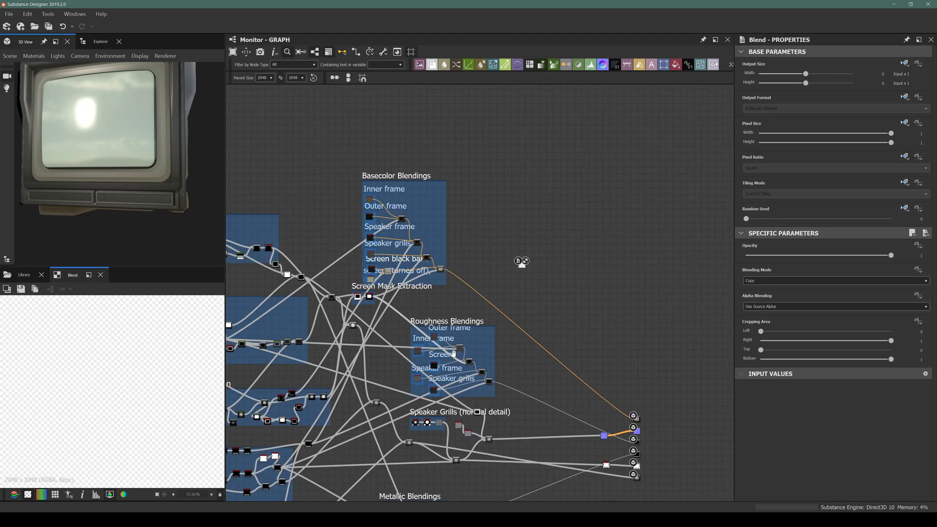
pyautogui.moveTo(475, 415); pyautogui.dragTo(442, 352, button='middle')
pyautogui.scroll(8, 442, 353)
pyautogui.scroll(-8, 413, 318)
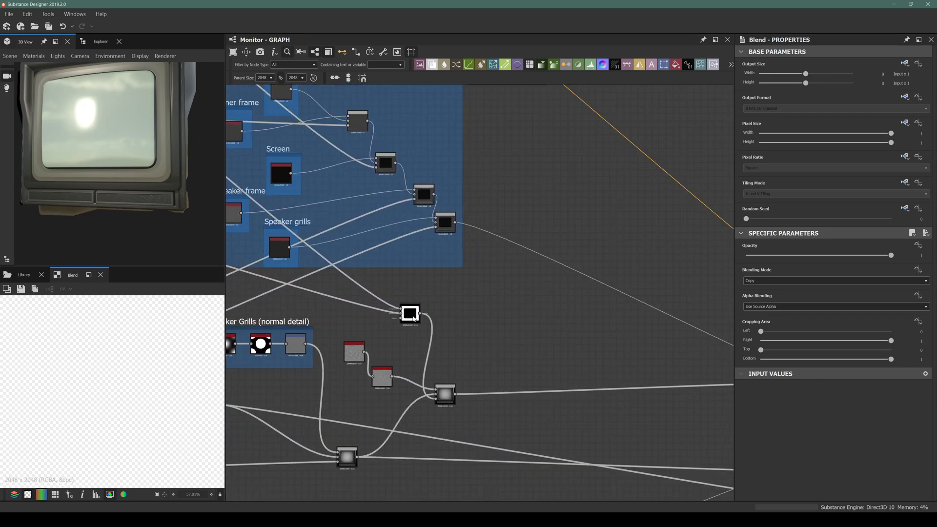
pyautogui.moveTo(475, 210); pyautogui.dragTo(474, 270, button='middle')
pyautogui.moveTo(473, 168); pyautogui.dragTo(446, 375)
pyautogui.scroll(5, 409, 376)
pyautogui.moveTo(406, 368); pyautogui.dragTo(371, 329, button='middle')
pyautogui.moveTo(402, 333); pyautogui.dragTo(522, 304)
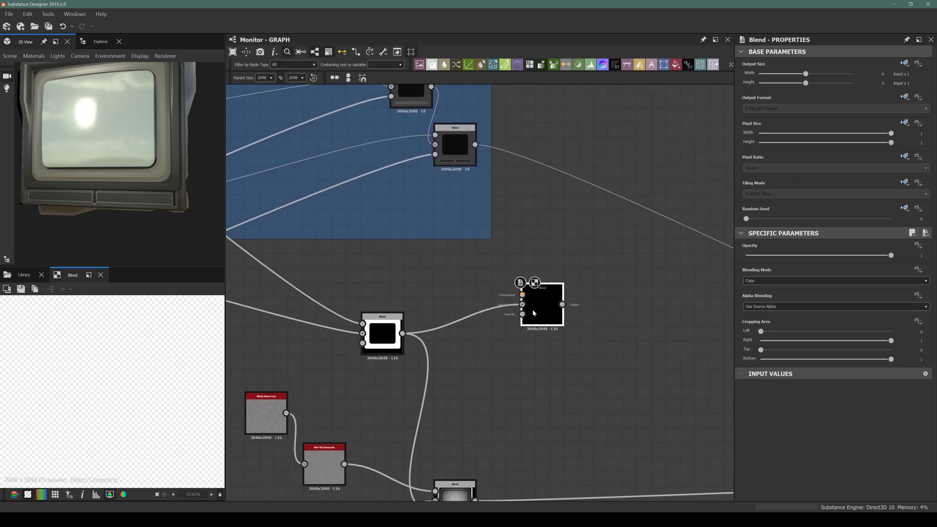
# Link the Screen Mask Extraction output to the foreground input of the new Blend
pyautogui.scroll(4, 553, 321)
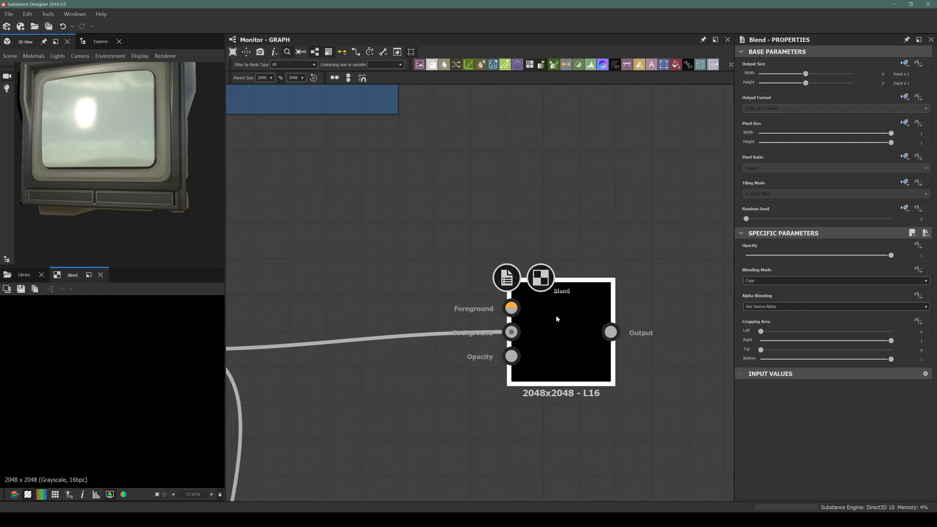
pyautogui.scroll(-6, 556, 318)
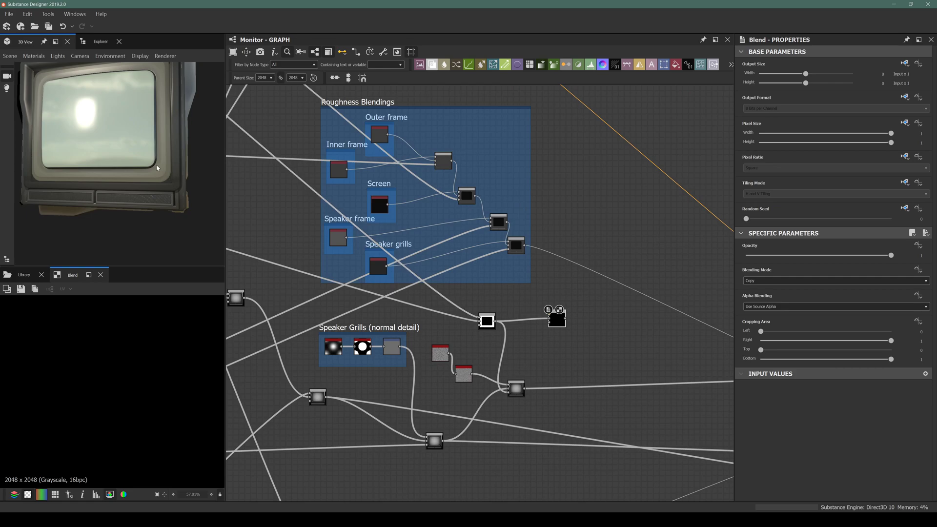
pyautogui.moveTo(345, 241); pyautogui.dragTo(437, 231, button='middle')
pyautogui.scroll(-3, 414, 236)
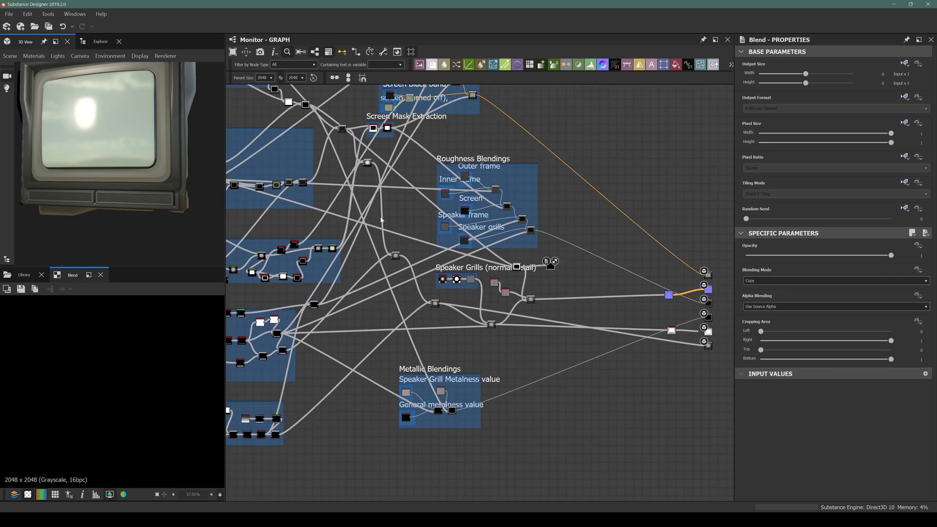
pyautogui.moveTo(368, 269); pyautogui.dragTo(339, 337, button='middle')
pyautogui.scroll(4, 376, 184)
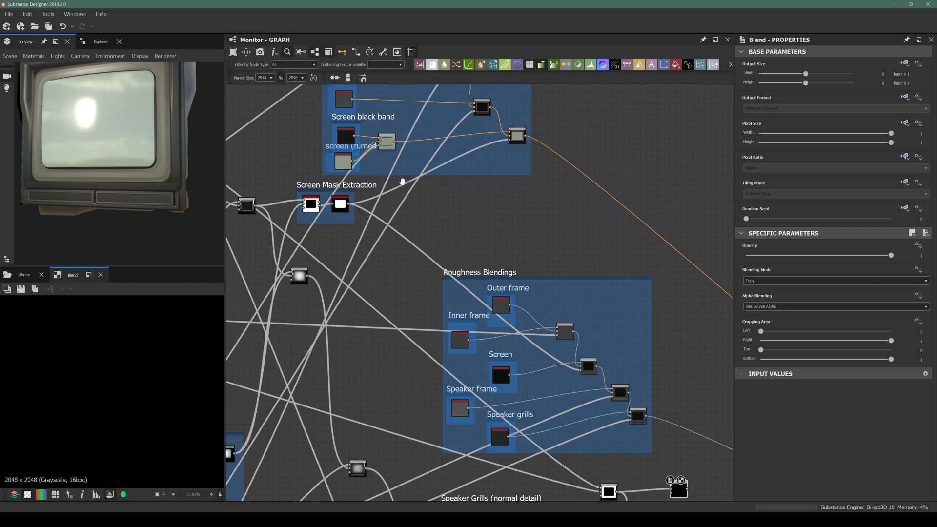
pyautogui.moveTo(401, 171); pyautogui.dragTo(379, 236, button='middle')
pyautogui.scroll(2, 373, 170)
pyautogui.scroll(3, 538, 206)
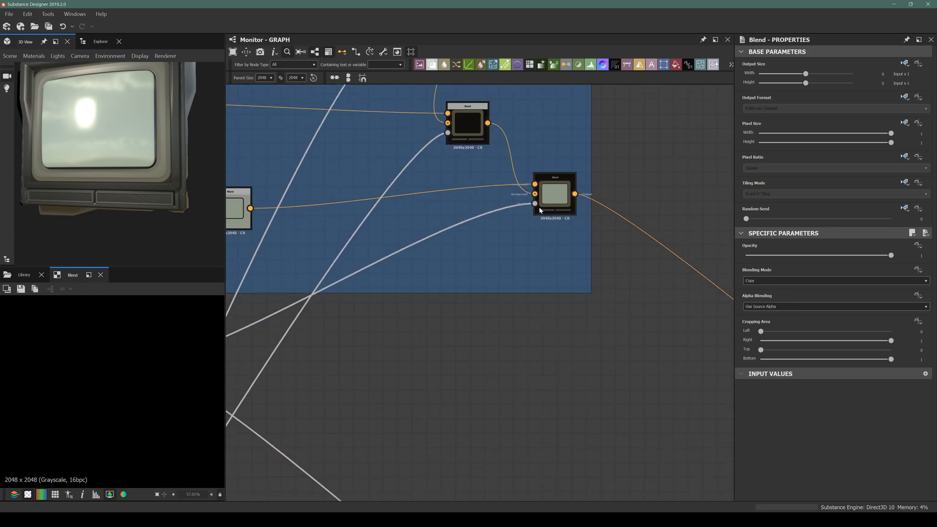
pyautogui.scroll(-5, 536, 206)
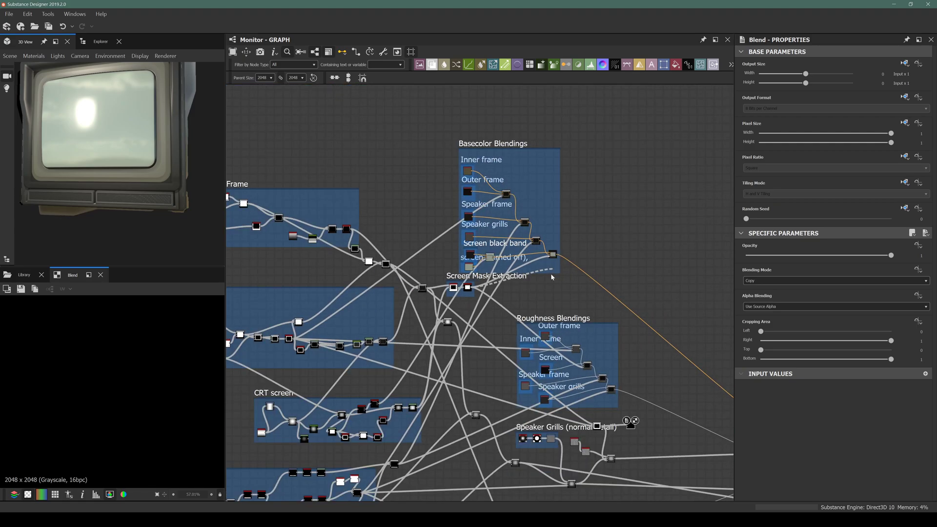
pyautogui.moveTo(633, 406); pyautogui.dragTo(640, 450)
pyautogui.scroll(4, 634, 414)
pyautogui.moveTo(595, 380)
pyautogui.mouseDown()
pyautogui.moveTo(591, 345)
pyautogui.moveTo(594, 366)
pyautogui.mouseUp()
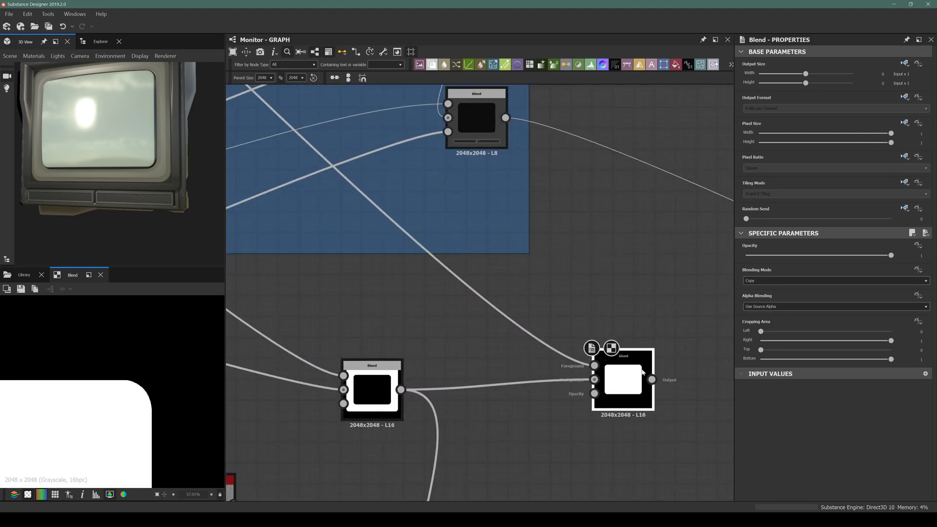
# Set the new Blend's blending mode to Max (Lighten) and check the combined mask's corners in the 2D preview
pyautogui.click(757, 281)
pyautogui.click(758, 312)
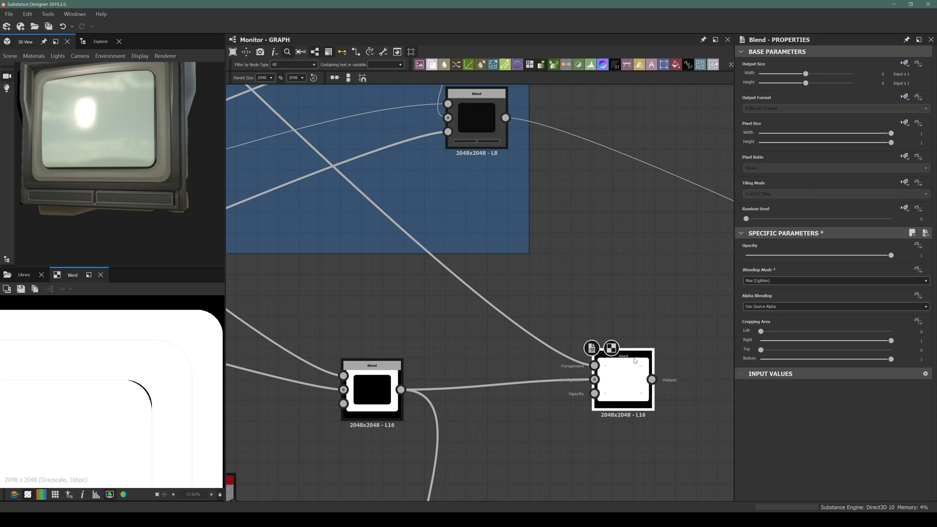
pyautogui.scroll(-3, 125, 387)
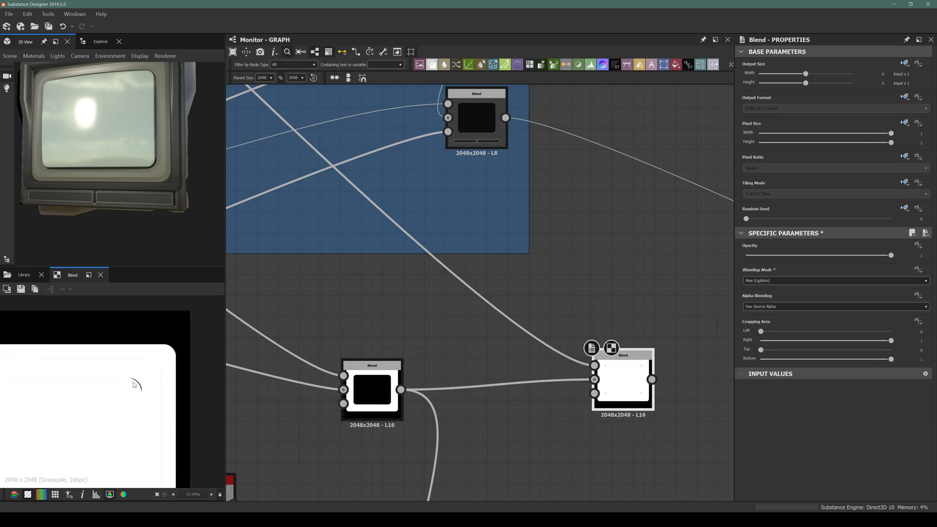
pyautogui.scroll(5, 134, 385)
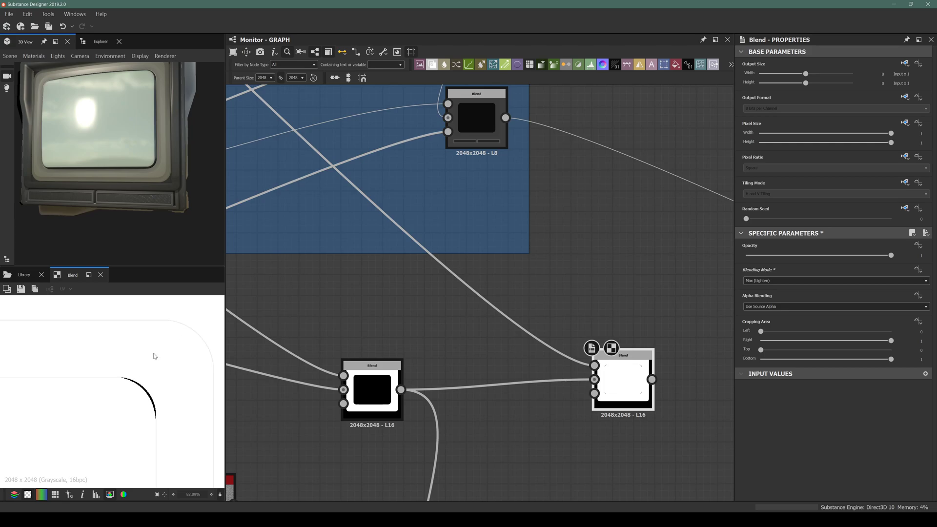
pyautogui.scroll(-6, 155, 356)
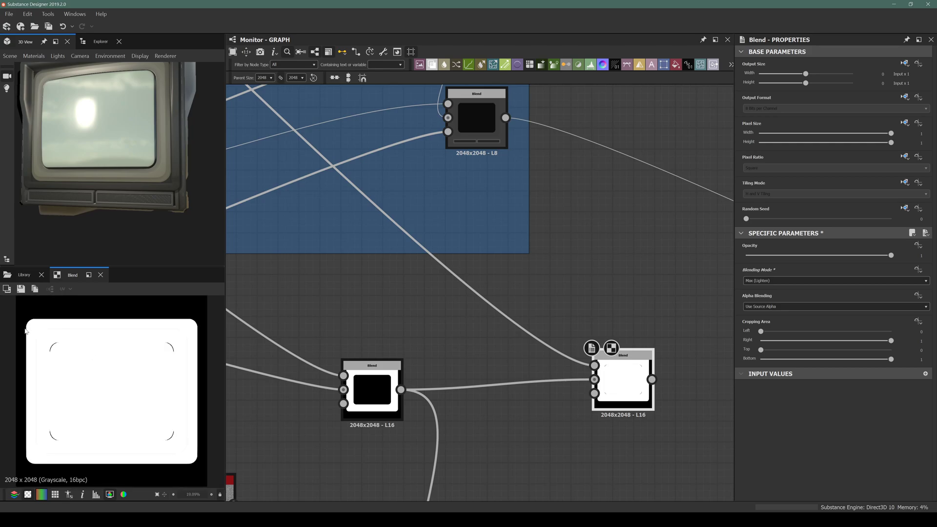
pyautogui.scroll(-4, 488, 346)
pyautogui.scroll(-2, 517, 333)
pyautogui.scroll(2, 493, 335)
pyautogui.scroll(2, 626, 351)
# Link the solid outer frame mask to the Max (Lighten) Blend's background input and reposition the node
pyautogui.moveTo(614, 366); pyautogui.dragTo(645, 375)
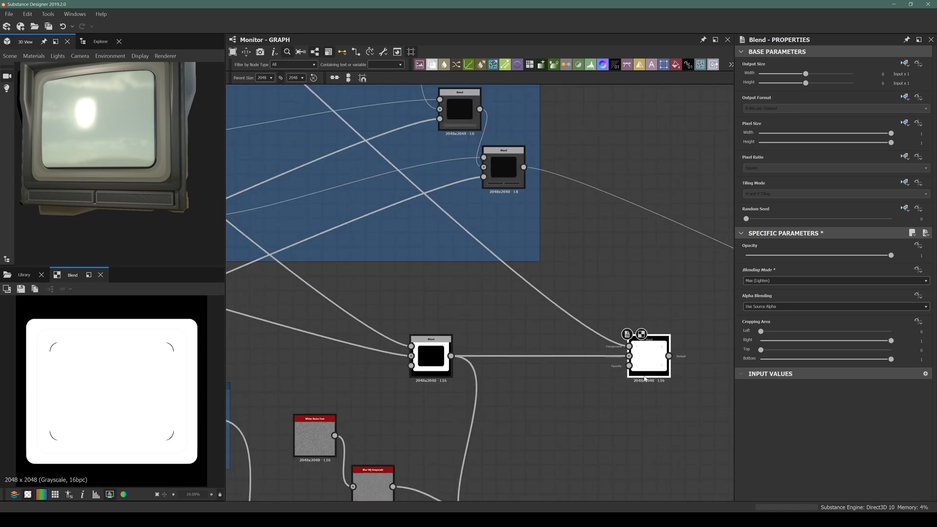
pyautogui.scroll(-4, 461, 351)
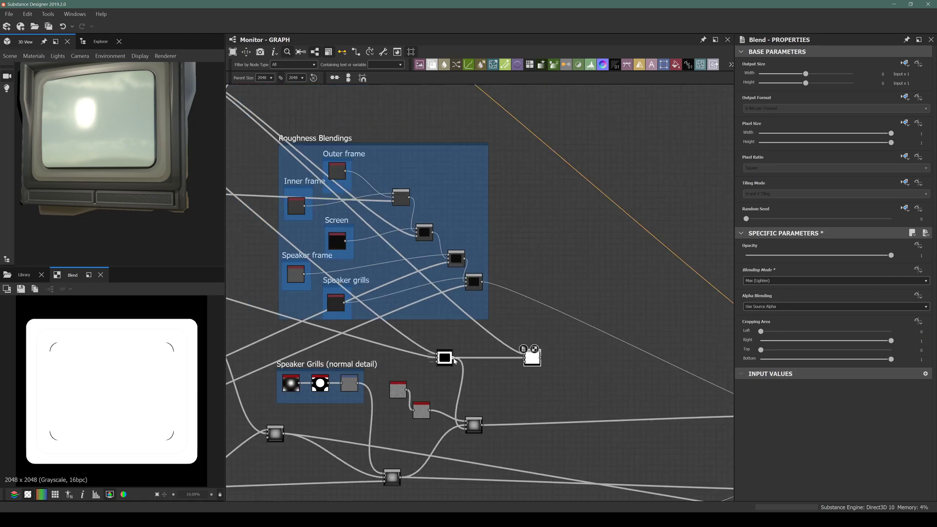
pyautogui.scroll(3, 377, 273)
pyautogui.scroll(3, 390, 276)
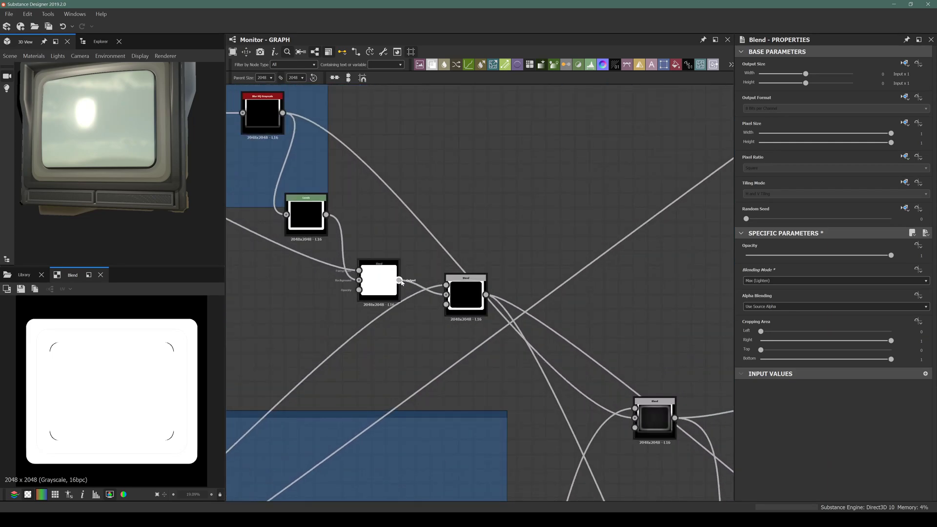
pyautogui.moveTo(400, 281); pyautogui.dragTo(555, 329)
pyautogui.scroll(-5, 436, 324)
pyautogui.scroll(5, 672, 459)
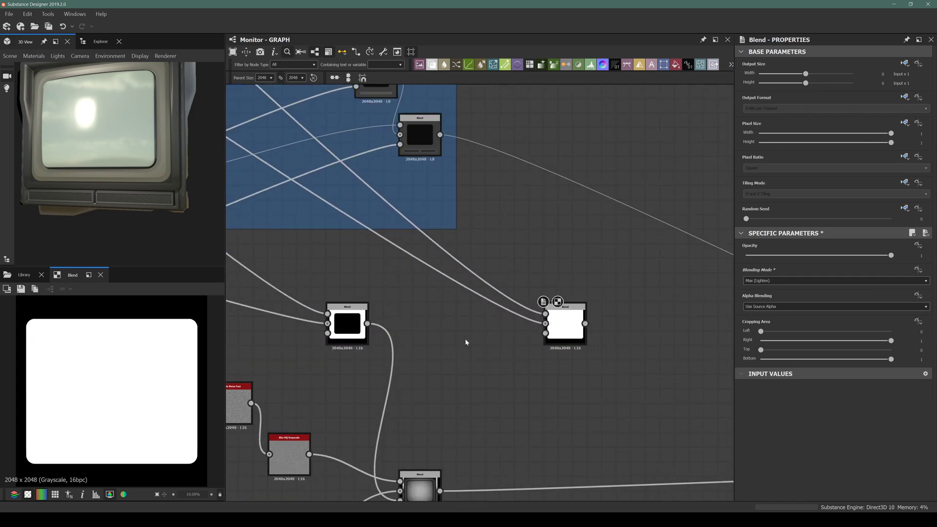
pyautogui.moveTo(563, 329); pyautogui.dragTo(589, 355)
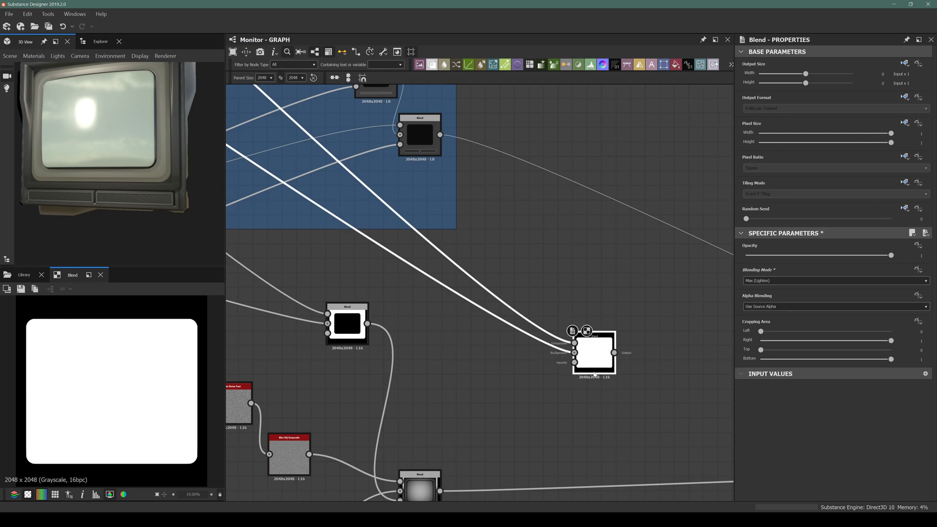
# Link the speaker frame mask to the foreground input of the Max (Lighten) Blend in place of the screen mask
pyautogui.scroll(-4, 570, 341)
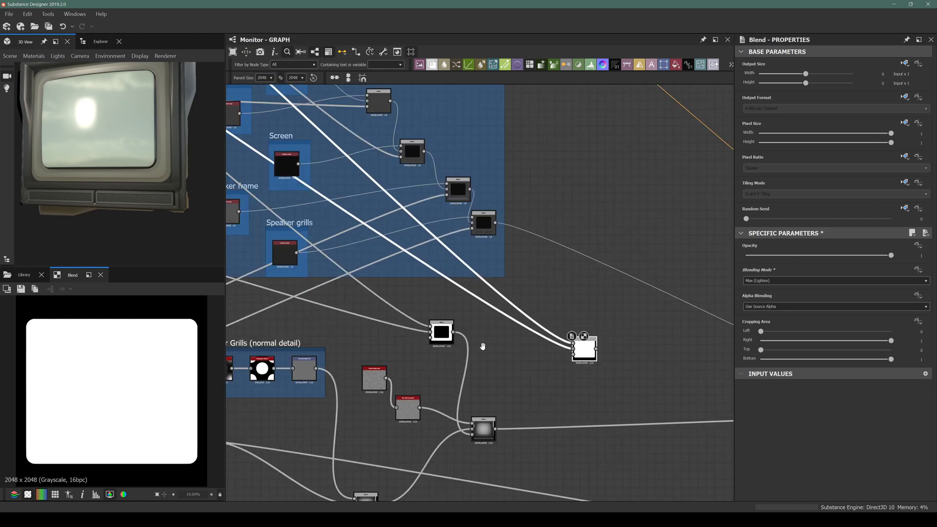
pyautogui.moveTo(440, 317); pyautogui.dragTo(441, 231, button='middle')
pyautogui.scroll(-3, 391, 355)
pyautogui.scroll(3, 453, 292)
pyautogui.moveTo(284, 187); pyautogui.dragTo(309, 229, button='middle')
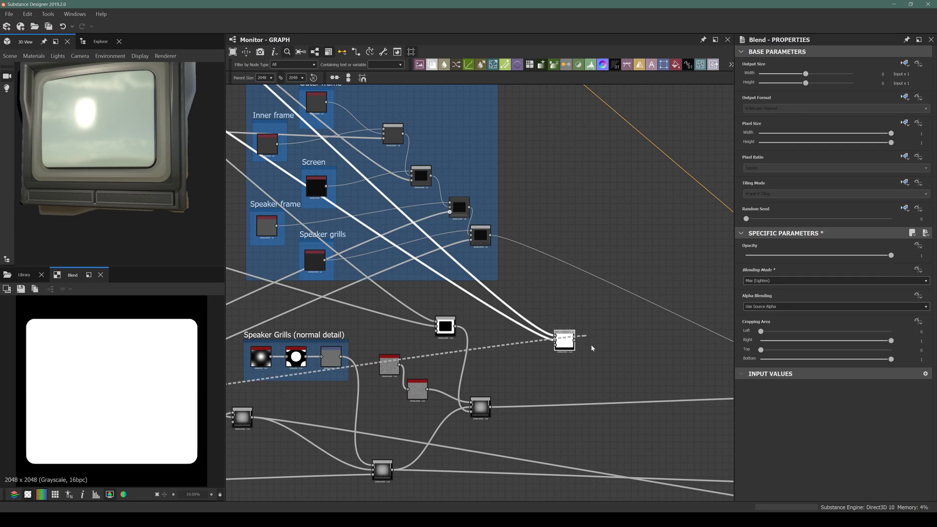
pyautogui.scroll(3, 564, 345)
pyautogui.scroll(5, 540, 344)
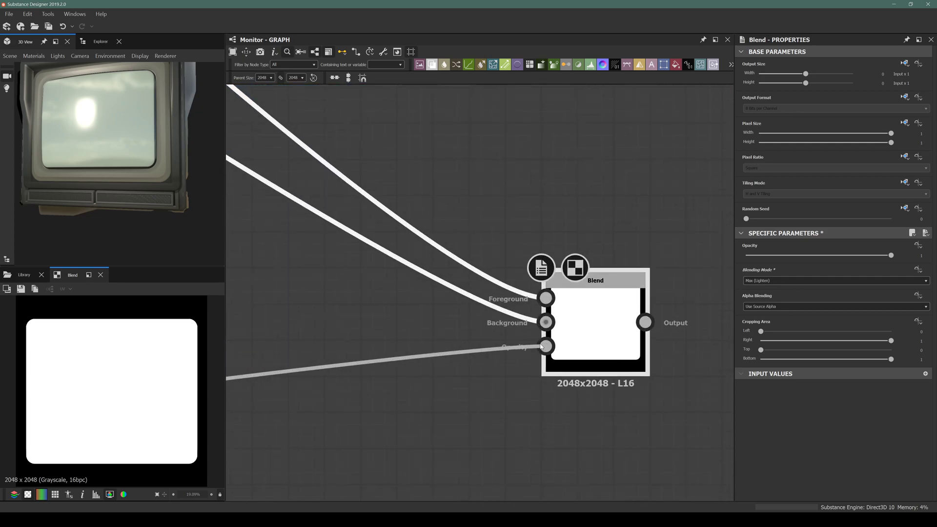
pyautogui.click(546, 298)
pyautogui.click(478, 388)
pyautogui.scroll(2, 595, 341)
pyautogui.scroll(-6, 605, 356)
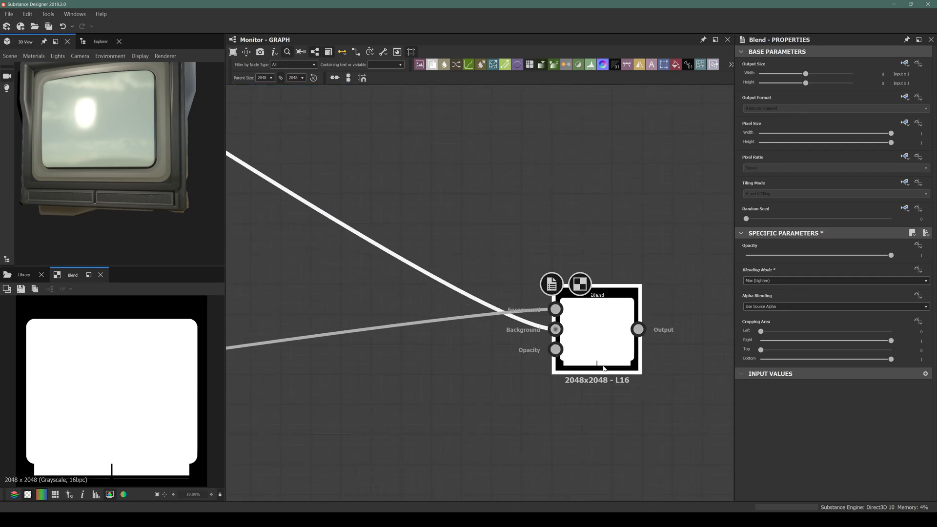
# Look over the metallic, speaker frame, roughness and colour blending groups to see where the speaker masks are used
pyautogui.moveTo(483, 341); pyautogui.dragTo(570, 231, button='middle')
pyautogui.scroll(-5, 536, 263)
pyautogui.moveTo(366, 329); pyautogui.dragTo(364, 197, button='middle')
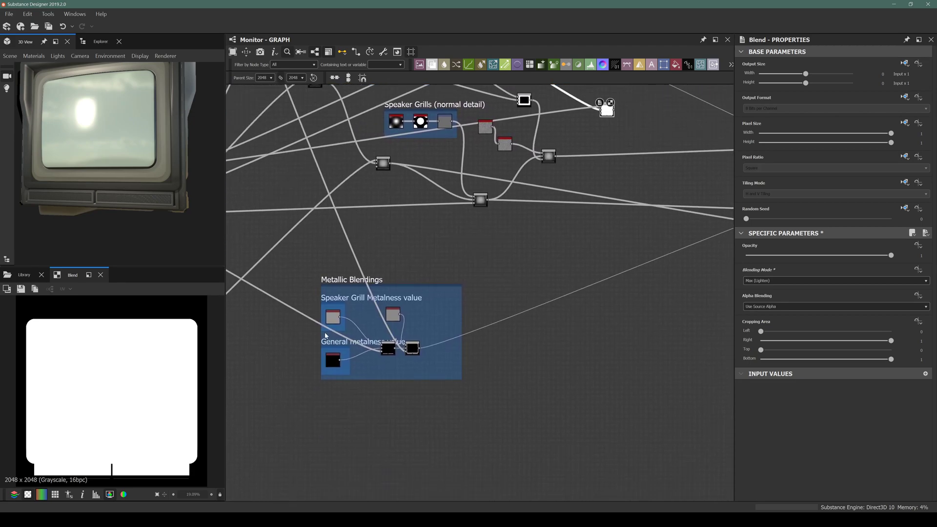
pyautogui.moveTo(334, 330); pyautogui.dragTo(546, 364, button='middle')
pyautogui.scroll(-4, 544, 364)
pyautogui.scroll(5, 415, 380)
pyautogui.moveTo(318, 380); pyautogui.dragTo(331, 355, button='middle')
pyautogui.scroll(2, 443, 386)
pyautogui.moveTo(375, 400); pyautogui.dragTo(374, 361, button='middle')
pyautogui.scroll(5, 478, 352)
pyautogui.scroll(-5, 477, 352)
pyautogui.scroll(-3, 478, 352)
pyautogui.scroll(6, 474, 354)
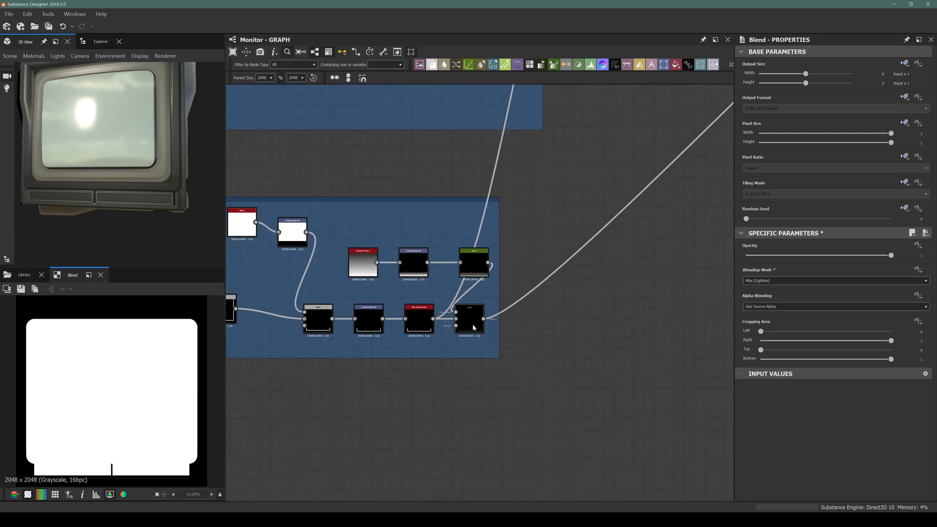
pyautogui.scroll(-9, 473, 326)
pyautogui.moveTo(524, 269); pyautogui.dragTo(459, 345, button='middle')
pyautogui.scroll(7, 500, 172)
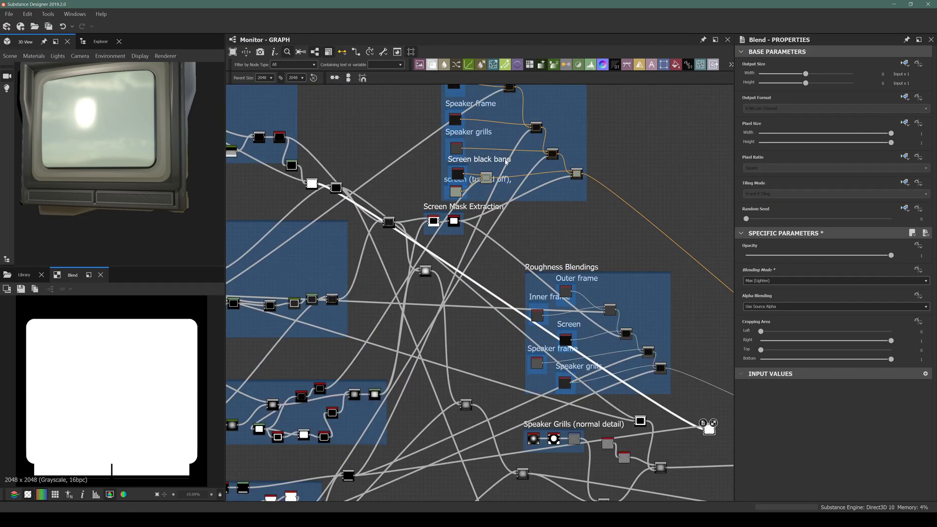
pyautogui.moveTo(423, 169); pyautogui.dragTo(379, 244, button='middle')
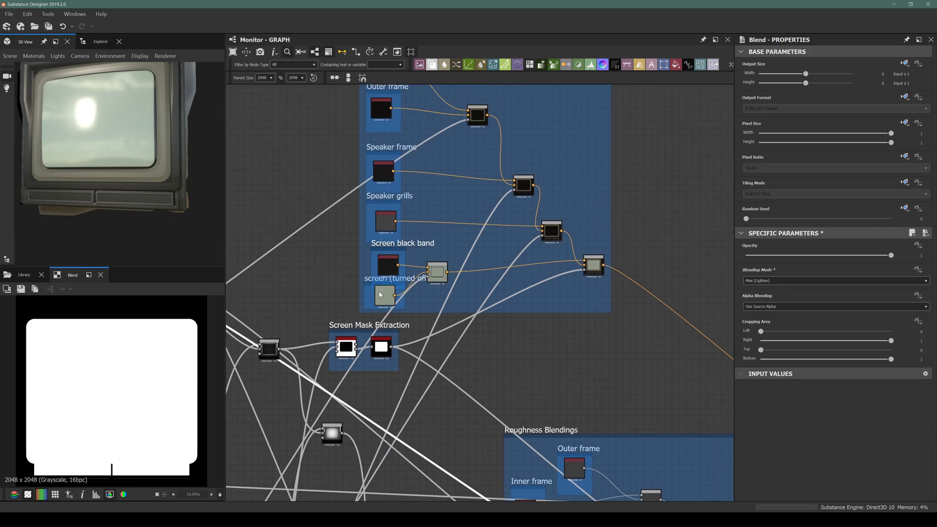
pyautogui.moveTo(377, 293); pyautogui.dragTo(325, 247, button='middle')
pyautogui.moveTo(337, 136); pyautogui.dragTo(389, 244, button='middle')
pyautogui.scroll(4, 390, 244)
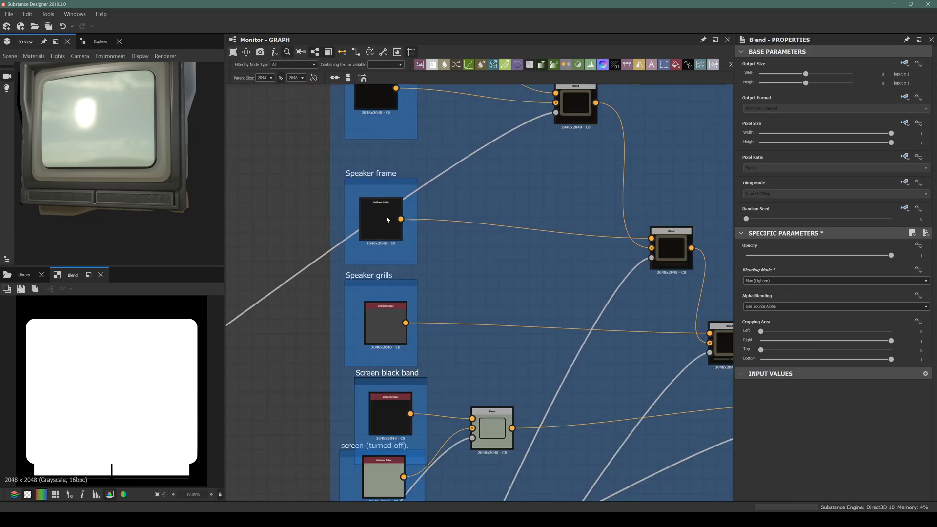
# Preview the Speaker frame colour Blend and the mask feeding its opacity in the 2D view
pyautogui.click(670, 246)
pyautogui.scroll(-5, 555, 250)
pyautogui.scroll(5, 571, 266)
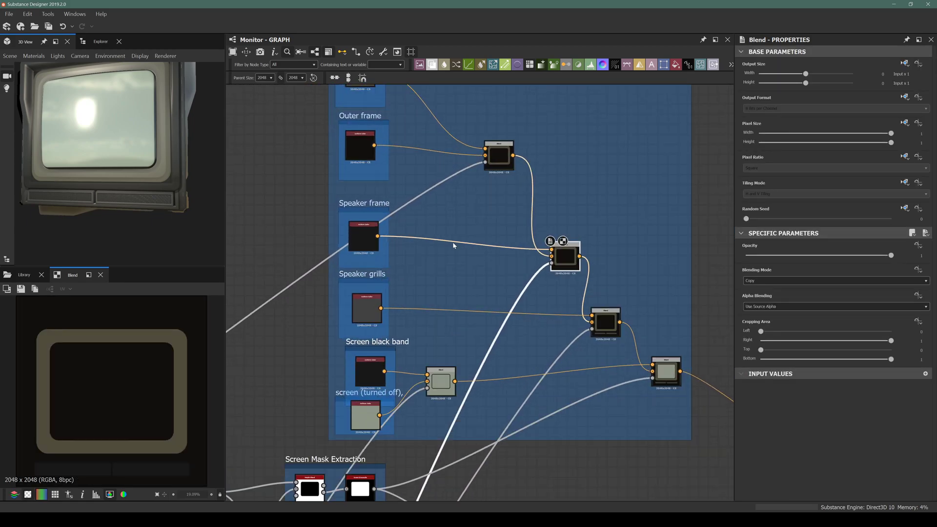
pyautogui.doubleClick(570, 270)
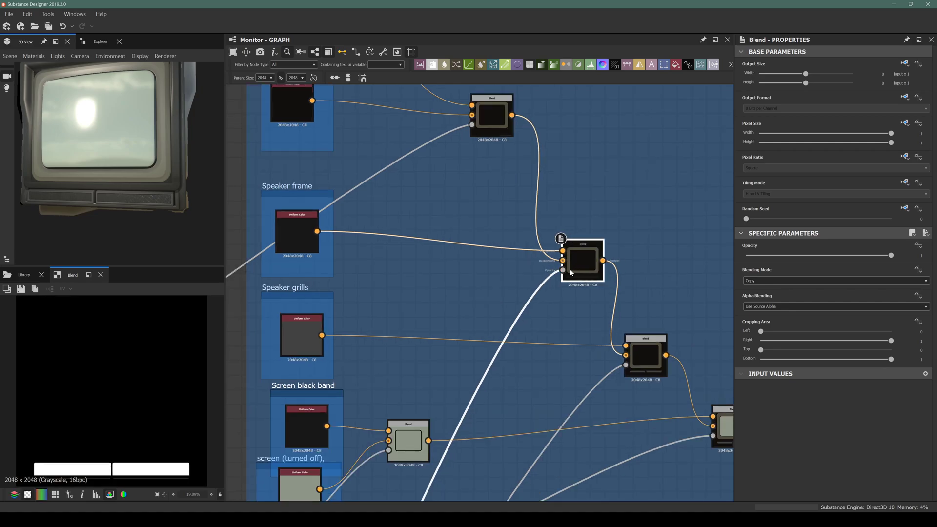
pyautogui.doubleClick(581, 269)
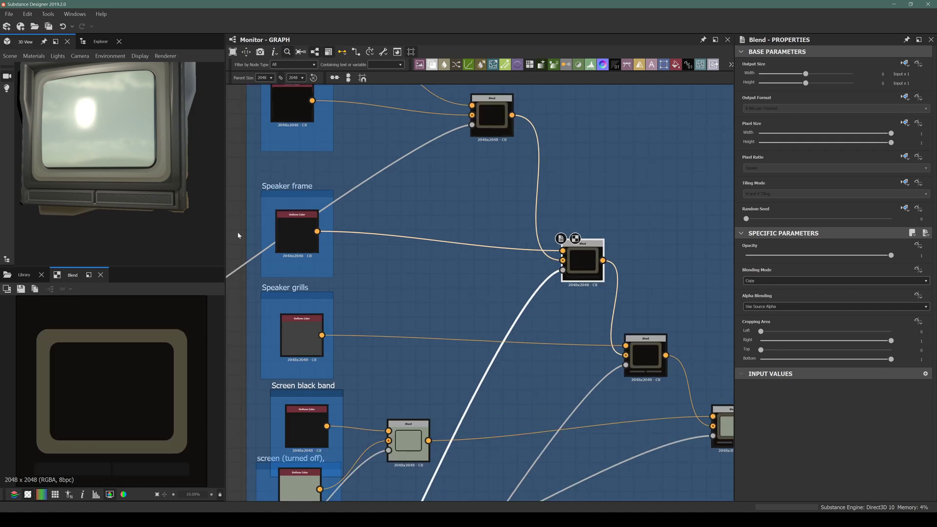
# Retitle the Speaker frame group in the colour blending area to Speaker shape
pyautogui.click(287, 187)
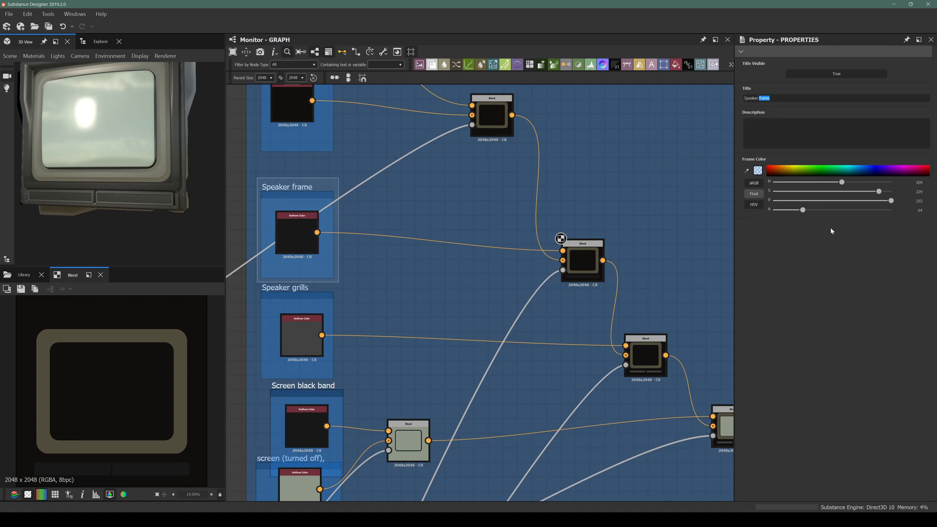
pyautogui.press('BackSpace')
pyautogui.write('shape')
# Find the Speaker frame shape group and preview its Blur HQ Grayscale mask
pyautogui.scroll(-4, 464, 294)
pyautogui.moveTo(464, 295); pyautogui.dragTo(527, 225, button='middle')
pyautogui.scroll(4, 151, 208)
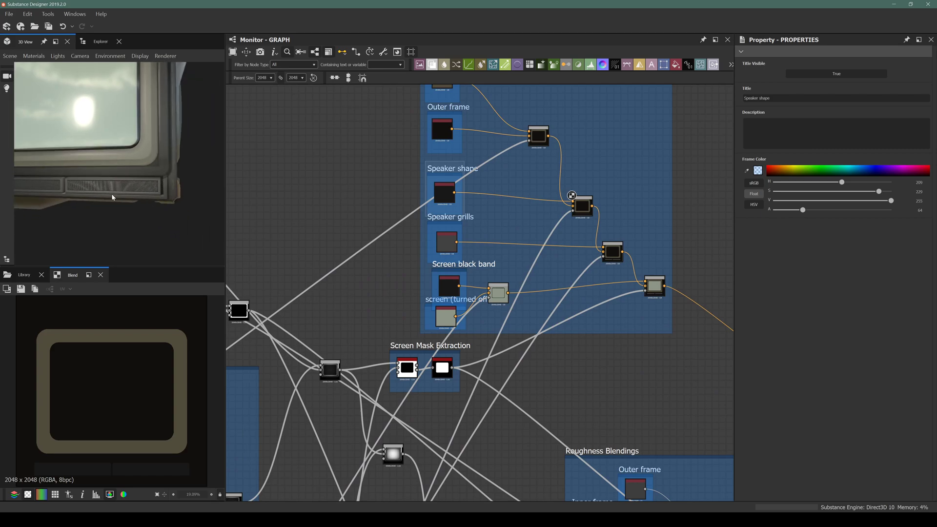
pyautogui.scroll(-8, 450, 235)
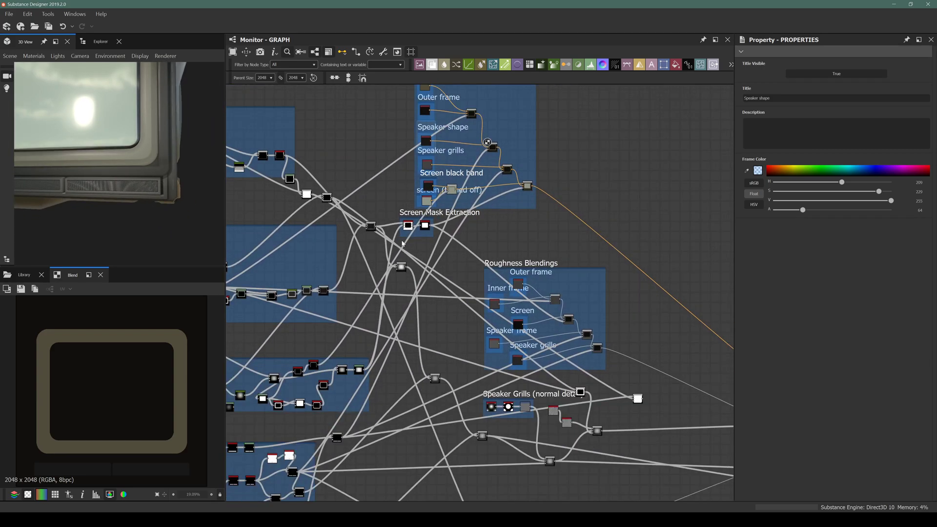
pyautogui.scroll(1, 351, 385)
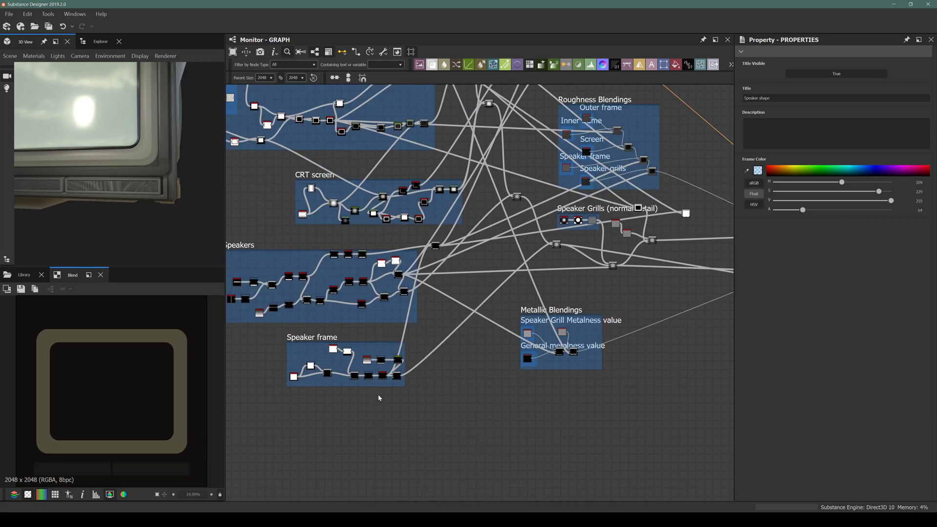
pyautogui.scroll(4, 378, 394)
pyautogui.scroll(3, 396, 364)
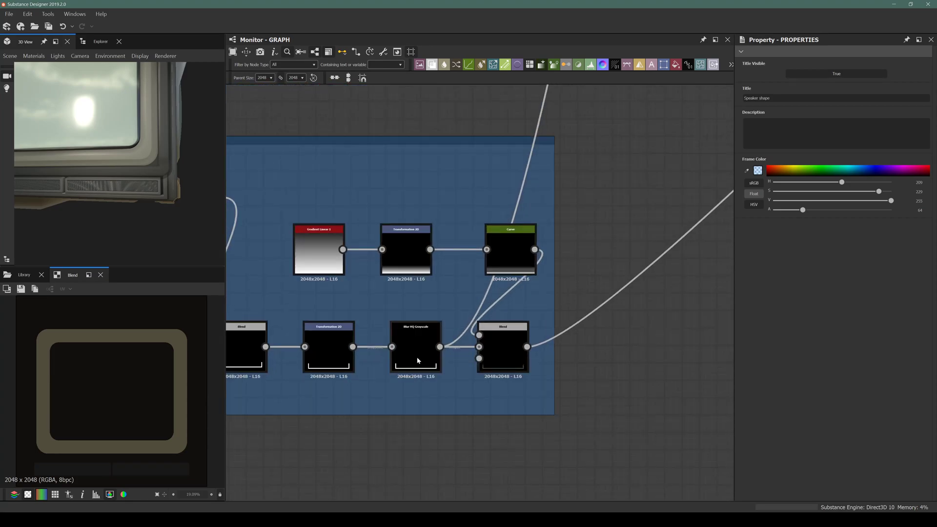
pyautogui.click(425, 358)
pyautogui.scroll(4, 429, 354)
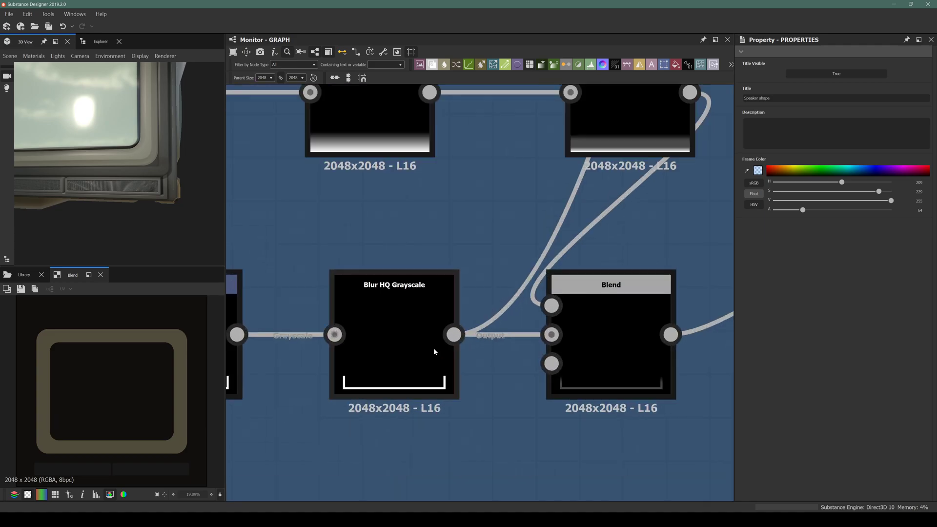
pyautogui.scroll(-6, 352, 374)
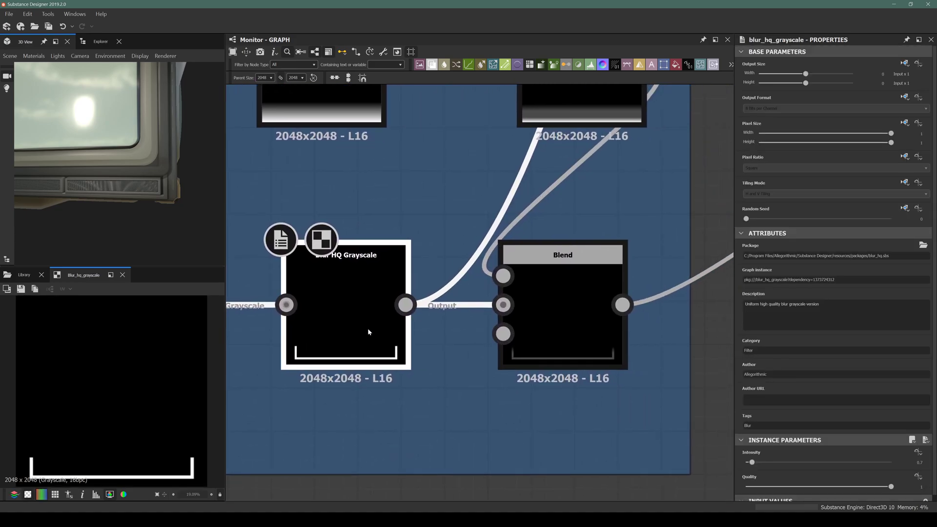
pyautogui.moveTo(461, 308); pyautogui.dragTo(328, 411, button='middle')
pyautogui.press('space')
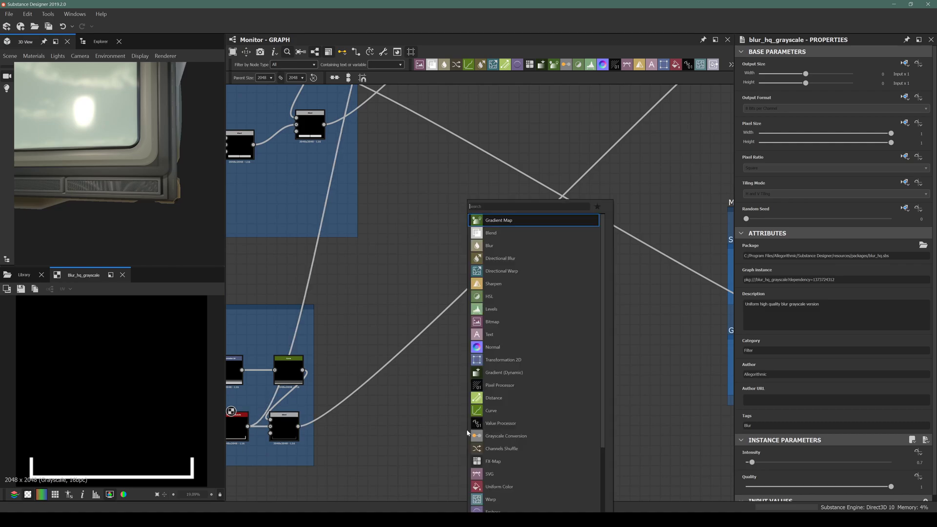
pyautogui.press('Escape')
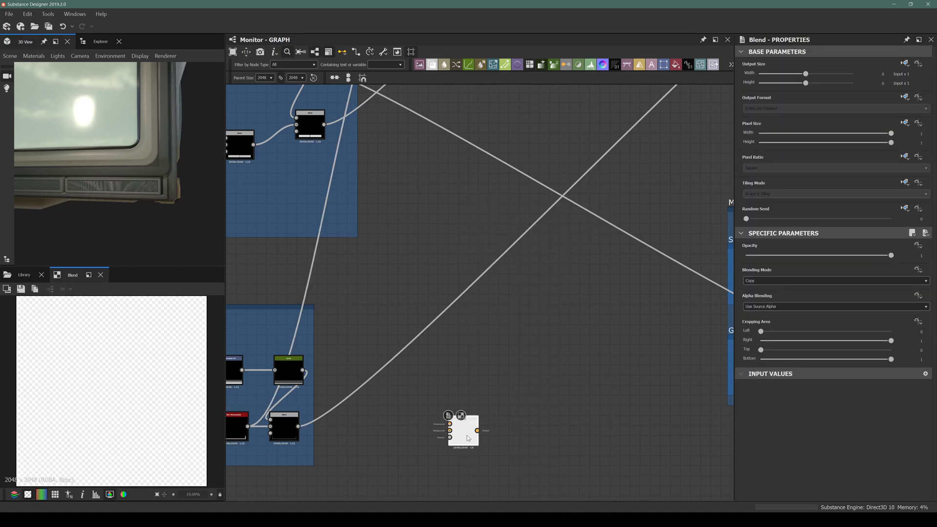
pyautogui.press('Delete')
# Add a Levels node fed by the Speaker frame group's final Blend and lower its white input level to the minimum
pyautogui.press('space')
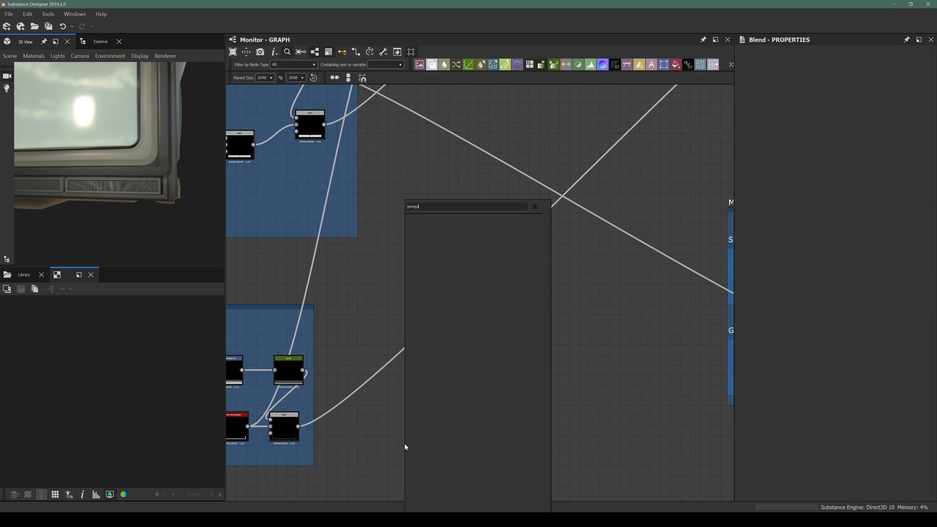
pyautogui.press('BackSpace')
pyautogui.press('BackSpace')
pyautogui.press('BackSpace')
pyautogui.press('BackSpace')
pyautogui.press('BackSpace')
pyautogui.press('BackSpace')
pyautogui.write('levels')
pyautogui.press('Return')
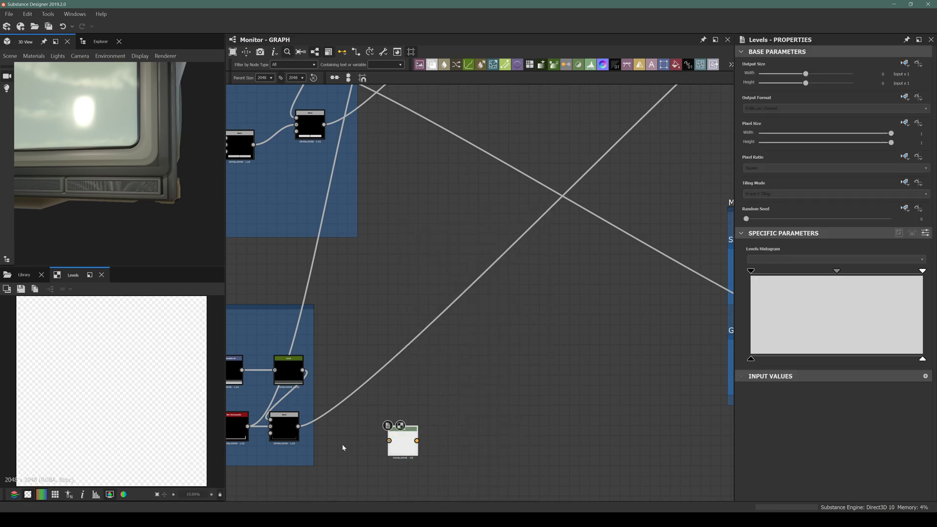
pyautogui.moveTo(298, 427); pyautogui.dragTo(389, 441)
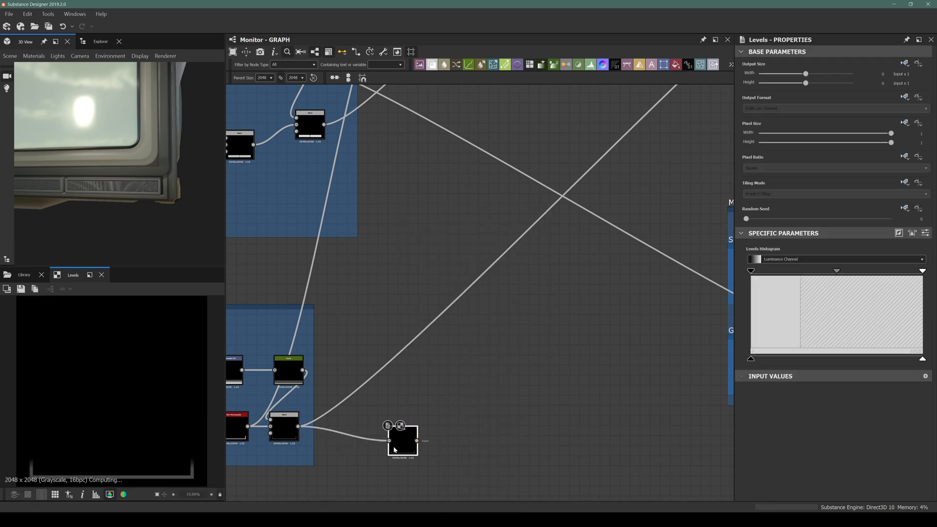
pyautogui.moveTo(922, 272); pyautogui.dragTo(752, 271)
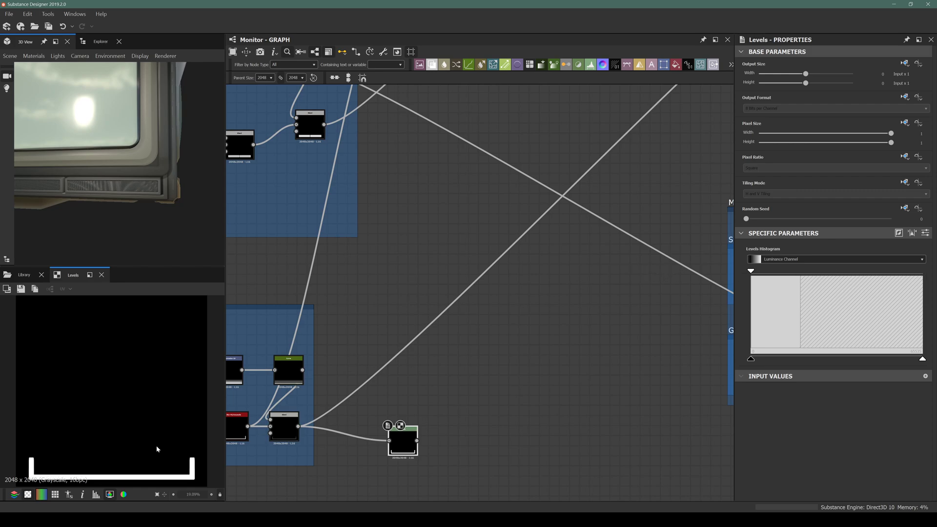
# Duplicate the Transformation 2D that follows the Speaker frame's Subtract Blend and place the copy below the group
pyautogui.scroll(-3, 390, 442)
pyautogui.moveTo(350, 449); pyautogui.dragTo(533, 357, button='middle')
pyautogui.moveTo(584, 244); pyautogui.dragTo(529, 223, button='middle')
pyautogui.scroll(4, 292, 325)
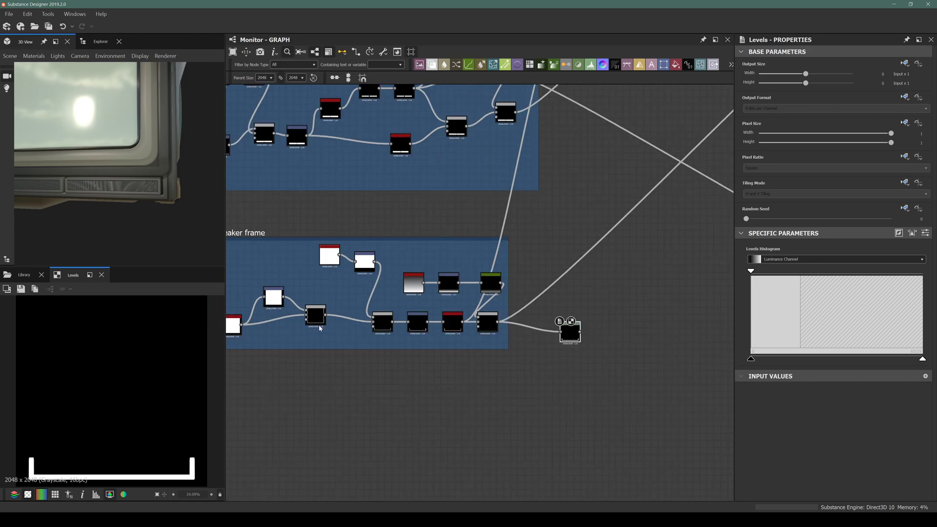
pyautogui.moveTo(292, 333); pyautogui.dragTo(418, 316, button='middle')
pyautogui.moveTo(521, 330)
pyautogui.mouseDown(button='middle')
pyautogui.moveTo(454, 322)
pyautogui.moveTo(440, 309)
pyautogui.moveTo(504, 323)
pyautogui.mouseUp(button='middle')
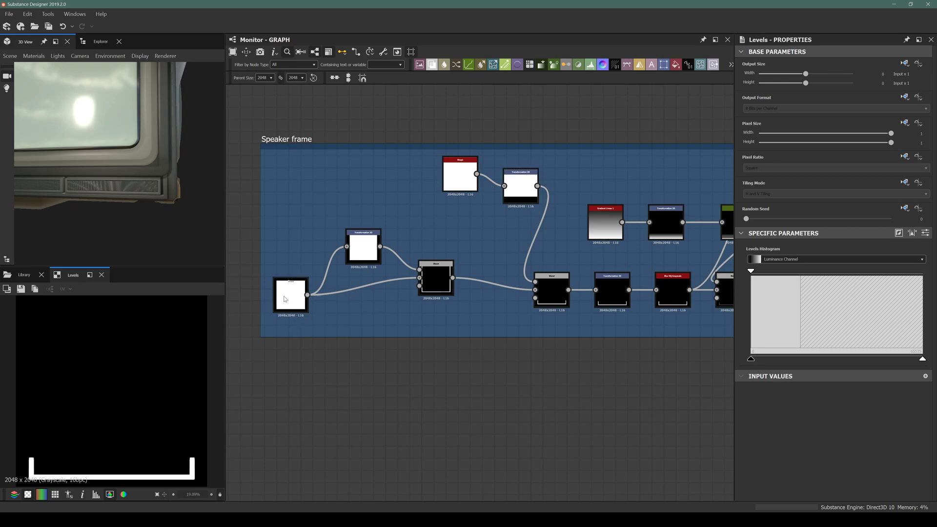
pyautogui.moveTo(535, 294); pyautogui.dragTo(479, 244, button='middle')
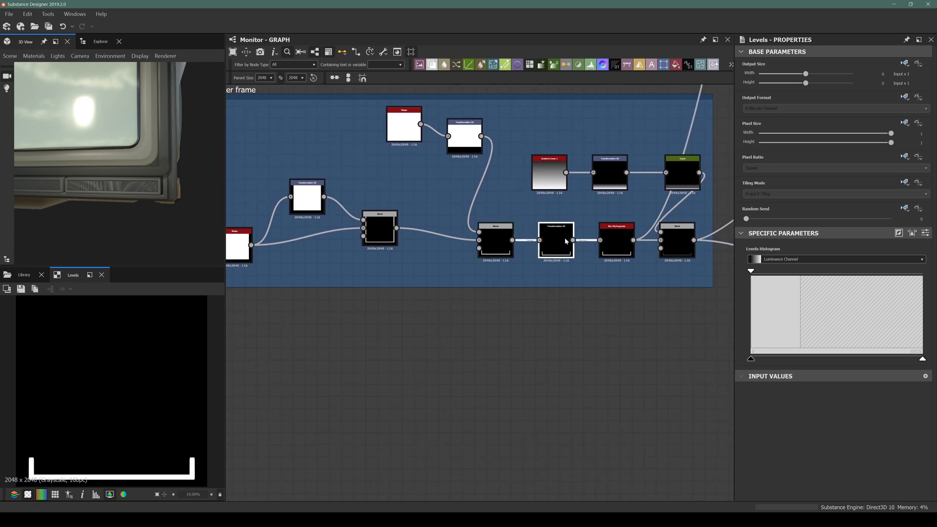
pyautogui.click(565, 241)
pyautogui.hotkey('ctrl', 'v')
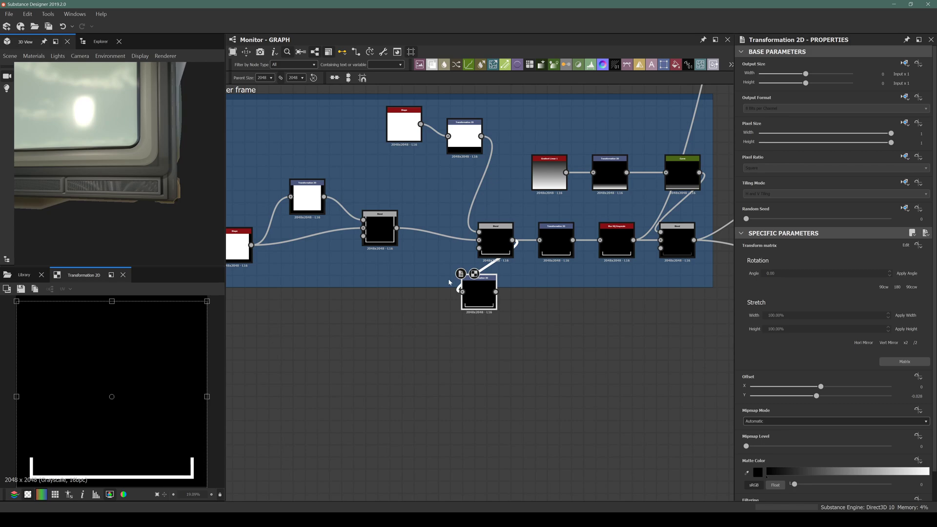
pyautogui.moveTo(497, 308); pyautogui.dragTo(547, 377)
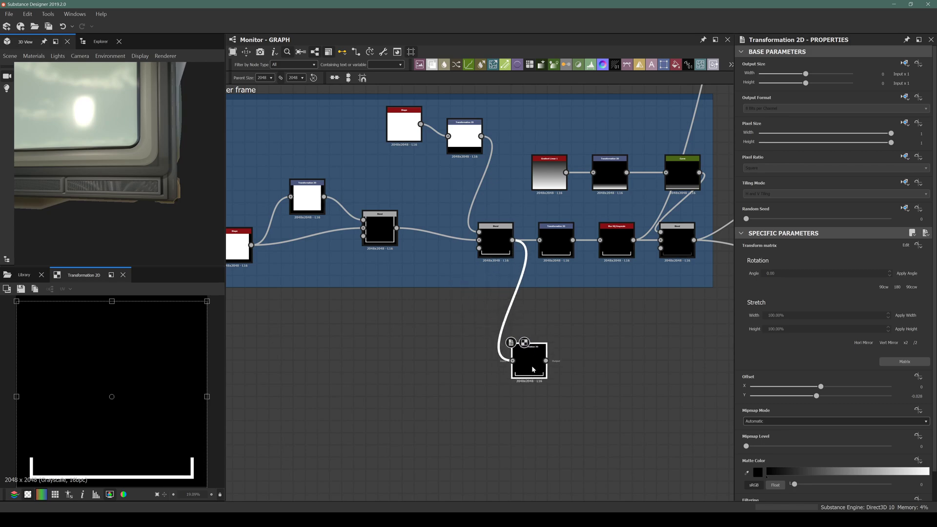
# Compare the Speaker frame's Subtract Blend with the original and duplicated Transformation 2D nodes
pyautogui.click(500, 253)
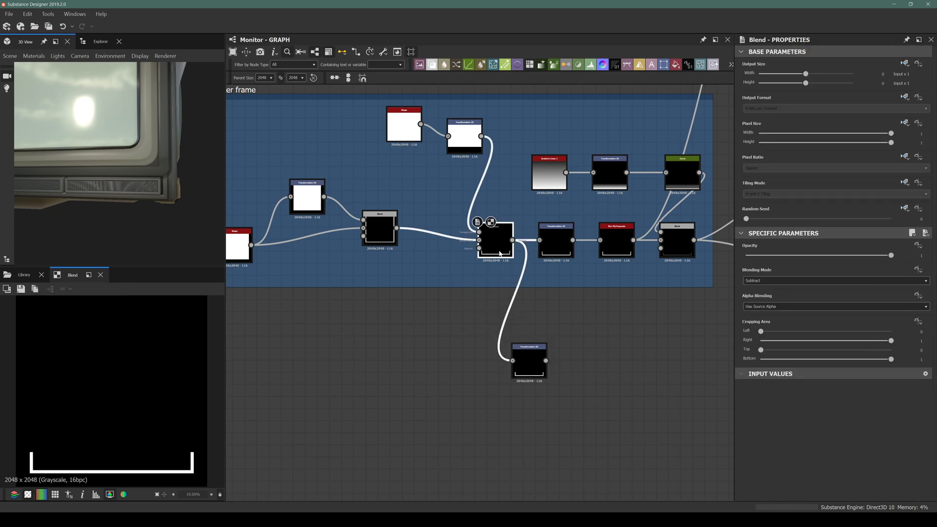
pyautogui.click(556, 240)
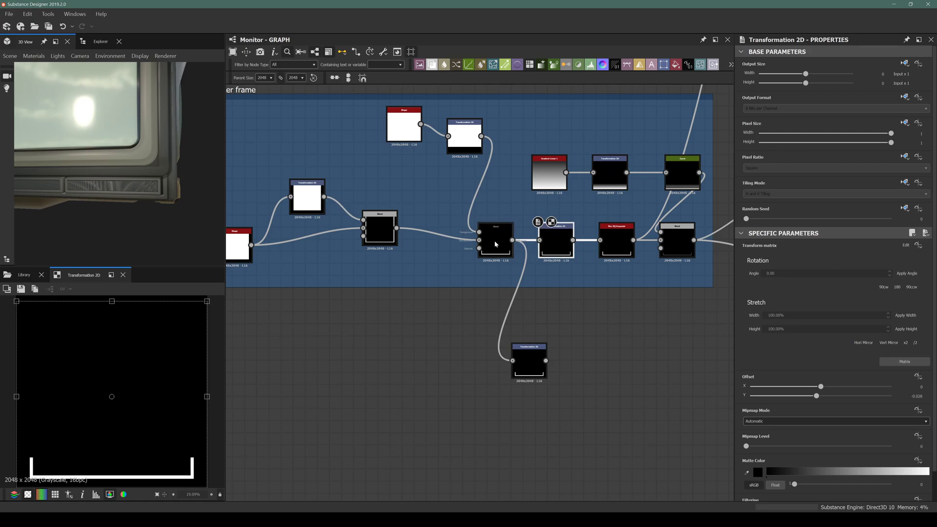
pyautogui.click(534, 360)
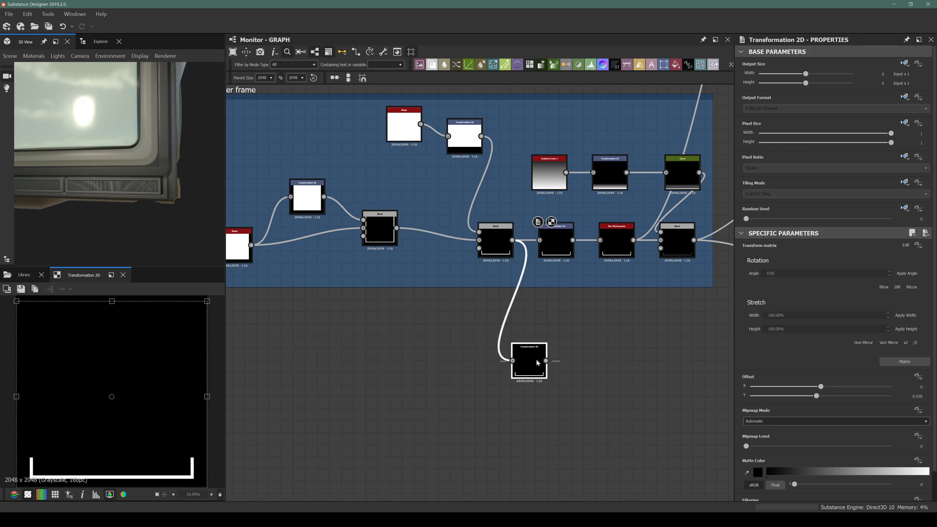
# Add a Blend below the Speaker frame group set to Subtract, with the upper Transformation 2D as foreground and the first Shape as background
pyautogui.moveTo(250, 244); pyautogui.dragTo(342, 364)
pyautogui.write('ble')
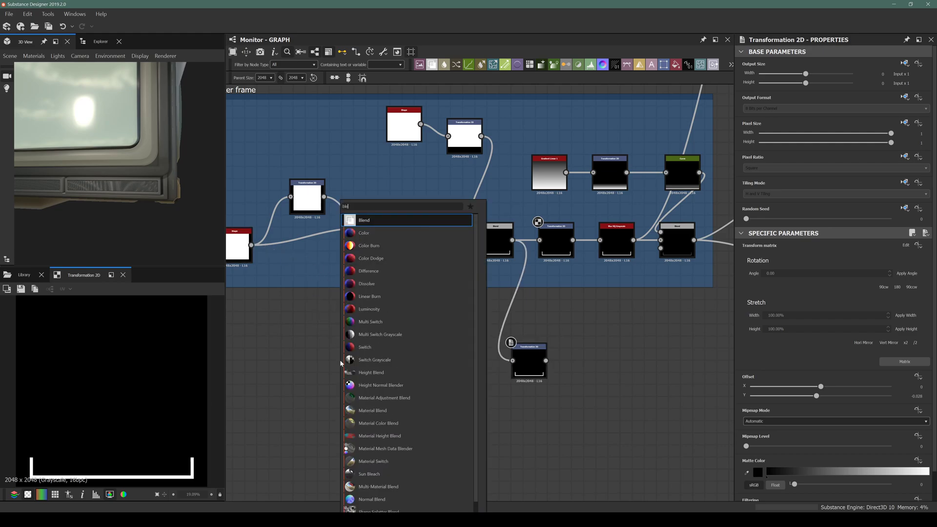
pyautogui.press('Return')
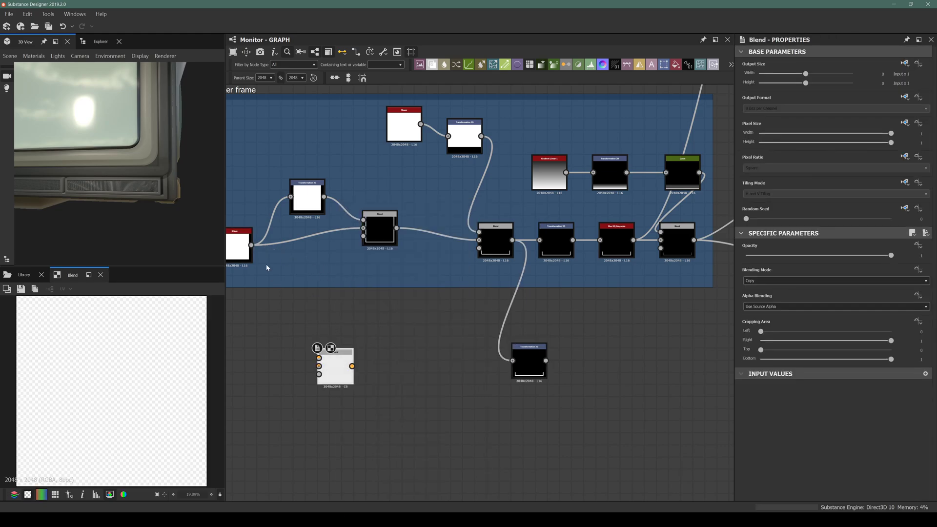
pyautogui.moveTo(251, 244); pyautogui.dragTo(319, 357)
pyautogui.moveTo(481, 136); pyautogui.dragTo(318, 366)
pyautogui.click(779, 280)
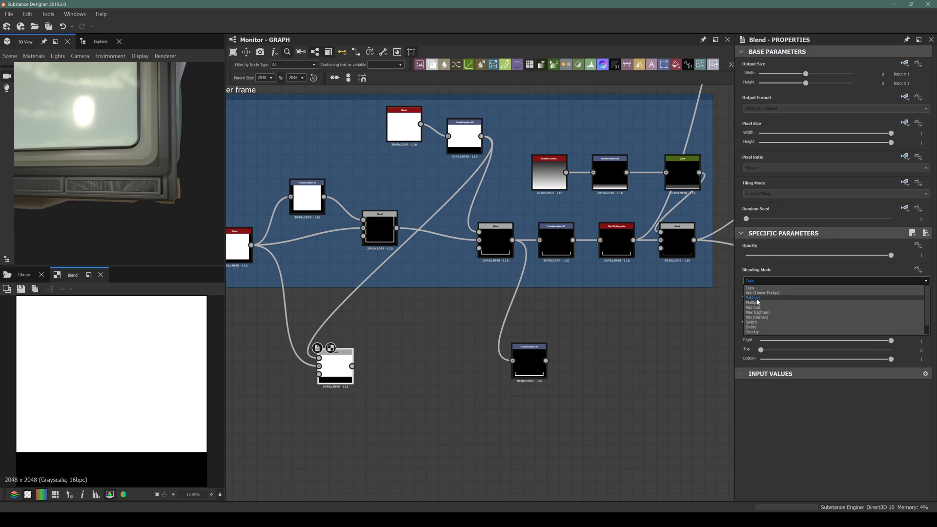
pyautogui.click(753, 298)
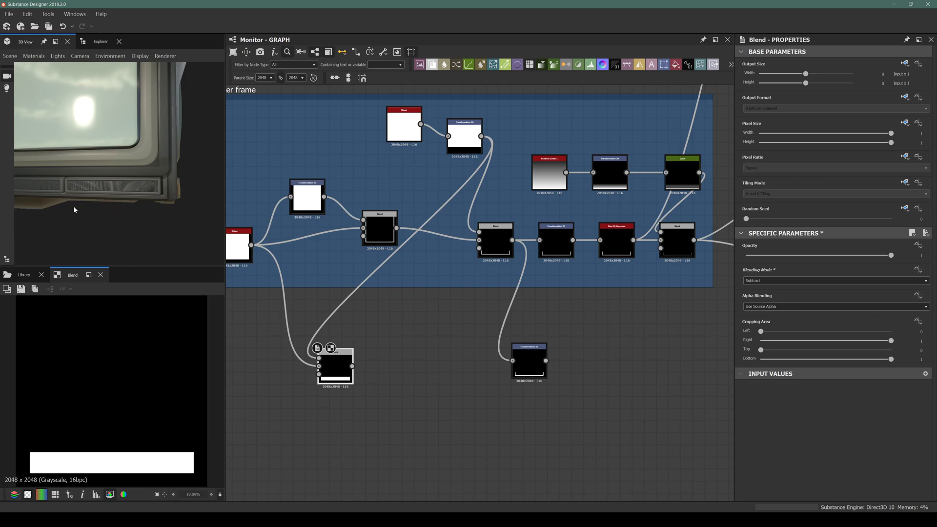
# Link the new Subtract Blend to the duplicated Transformation 2D and move that node closer to it
pyautogui.moveTo(352, 366); pyautogui.dragTo(439, 382)
pyautogui.click(527, 376)
pyautogui.moveTo(448, 373); pyautogui.dragTo(391, 377, button='middle')
# Duplicate the Speaker frame's Blur HQ Grayscale node and feed it from the duplicated Transformation 2D
pyautogui.click(560, 246)
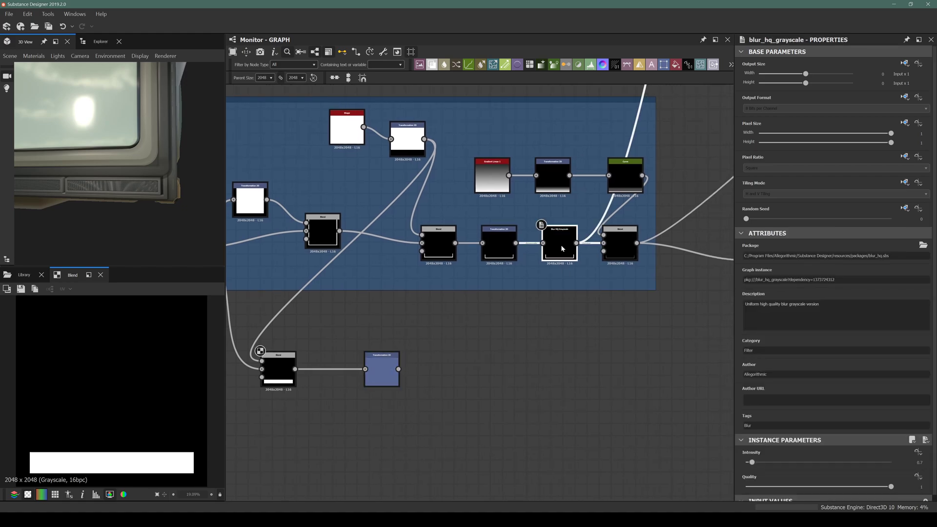
pyautogui.hotkey('ctrl', 'd')
pyautogui.moveTo(491, 285); pyautogui.dragTo(459, 399)
pyautogui.moveTo(398, 369); pyautogui.dragTo(442, 393)
# Add a Levels node after the duplicated Blur HQ Grayscale and move its white input point close to black
pyautogui.press('space')
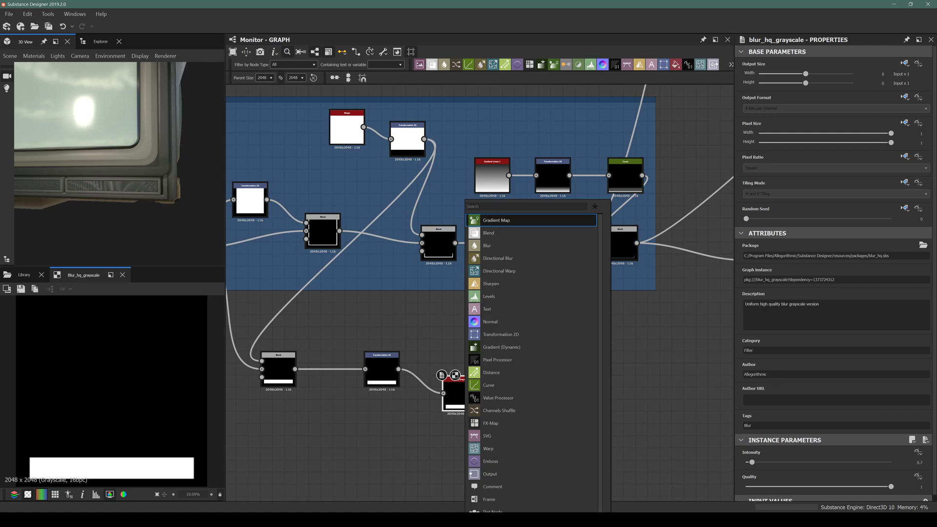
pyautogui.write('levels')
pyautogui.press('Return')
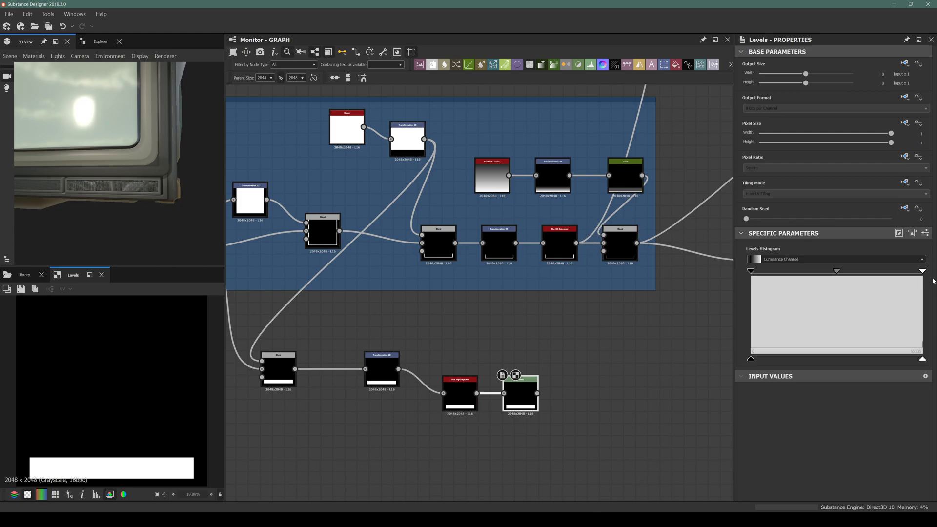
pyautogui.scroll(4, 146, 439)
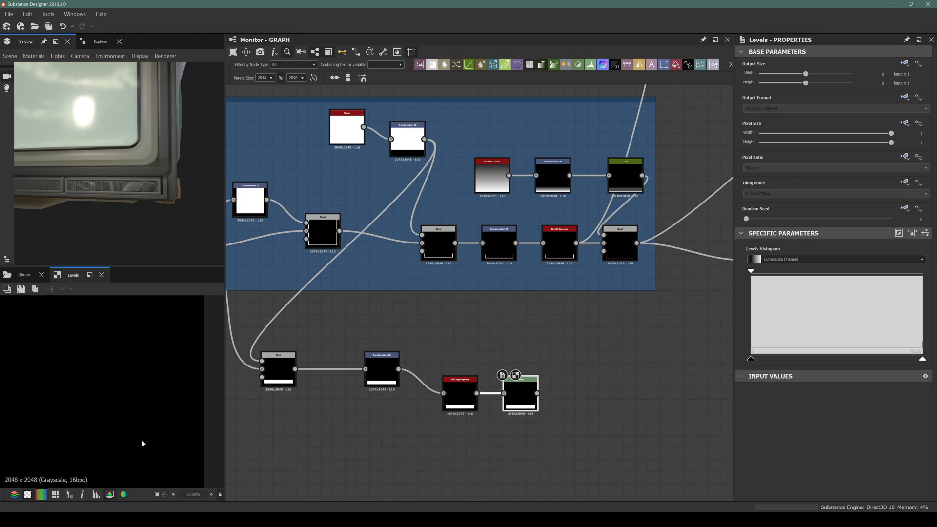
pyautogui.scroll(8, 127, 454)
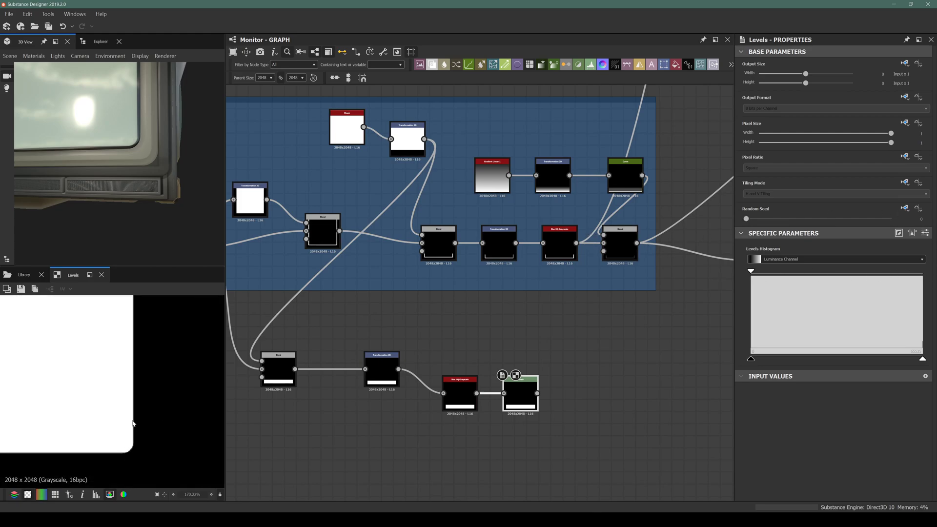
pyautogui.scroll(-4, 525, 414)
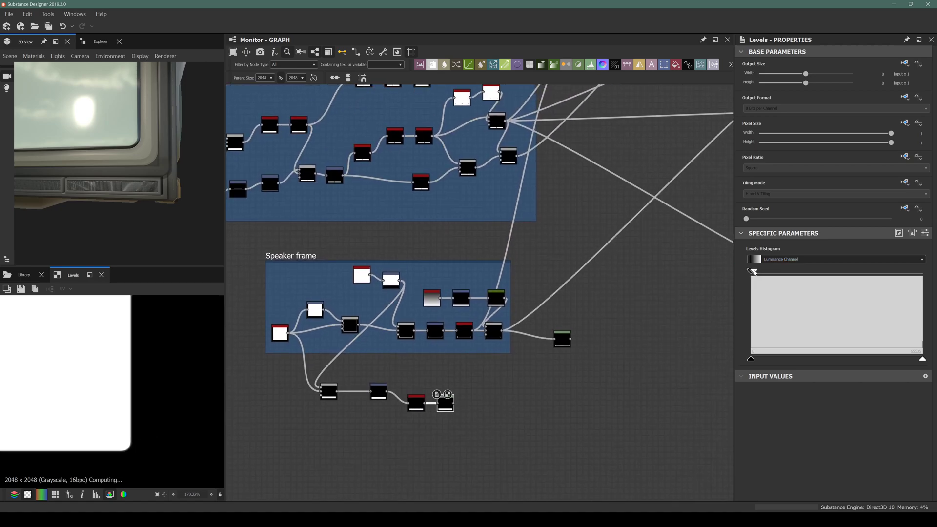
pyautogui.scroll(3, 117, 442)
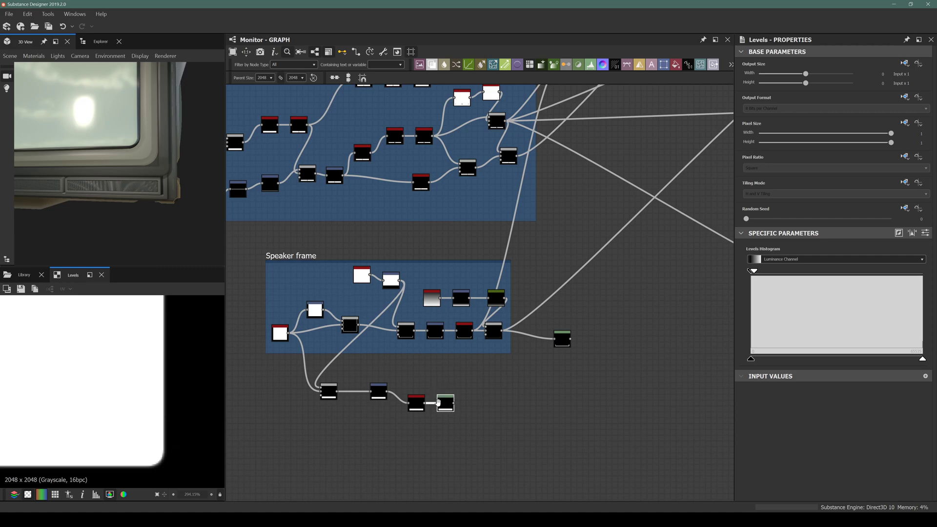
# Delete the leftover Levels node fed by the Speaker frame group's last Blend
pyautogui.moveTo(431, 406); pyautogui.dragTo(379, 429, button='middle')
pyautogui.click(516, 366)
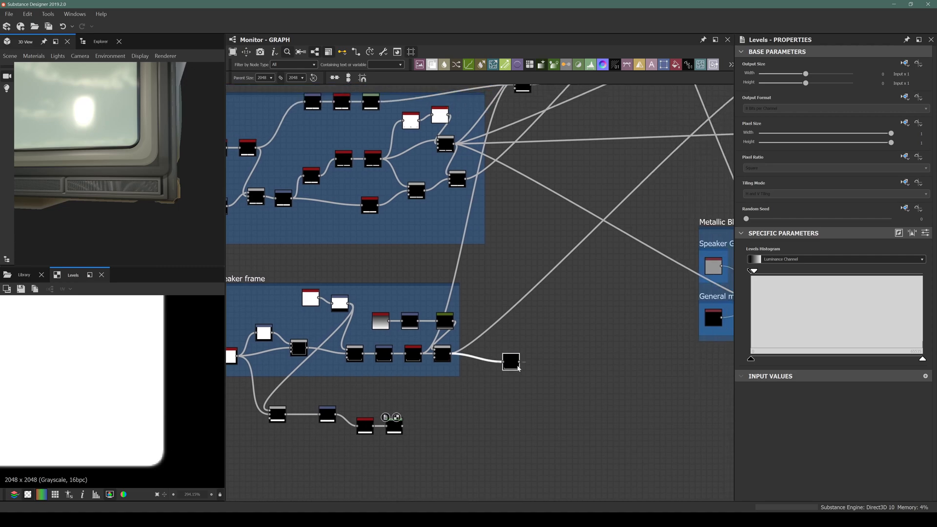
pyautogui.press('Delete')
# Add a Blend with the new speaker Levels as foreground and place it beside the outer frame mask Blend
pyautogui.scroll(-4, 402, 429)
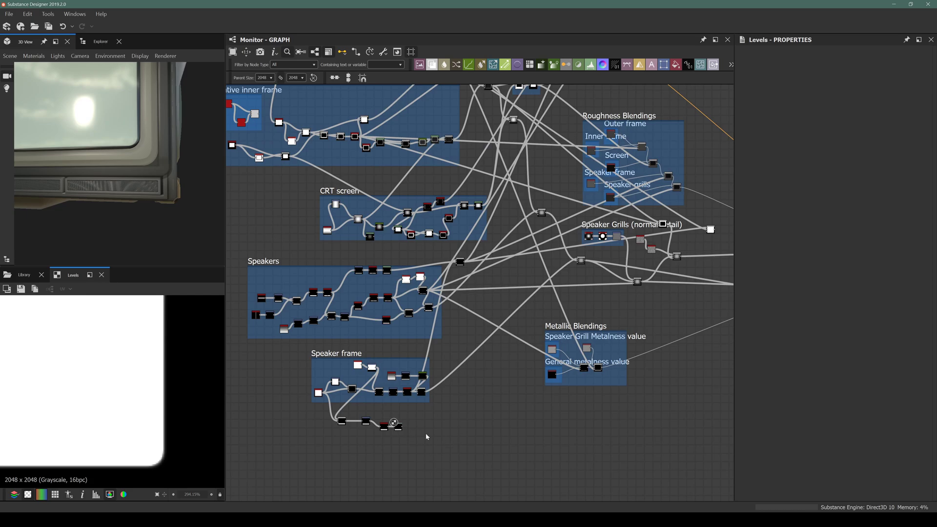
pyautogui.press('space')
pyautogui.write('bledn')
pyautogui.press('BackSpace')
pyautogui.press('BackSpace')
pyautogui.press('BackSpace')
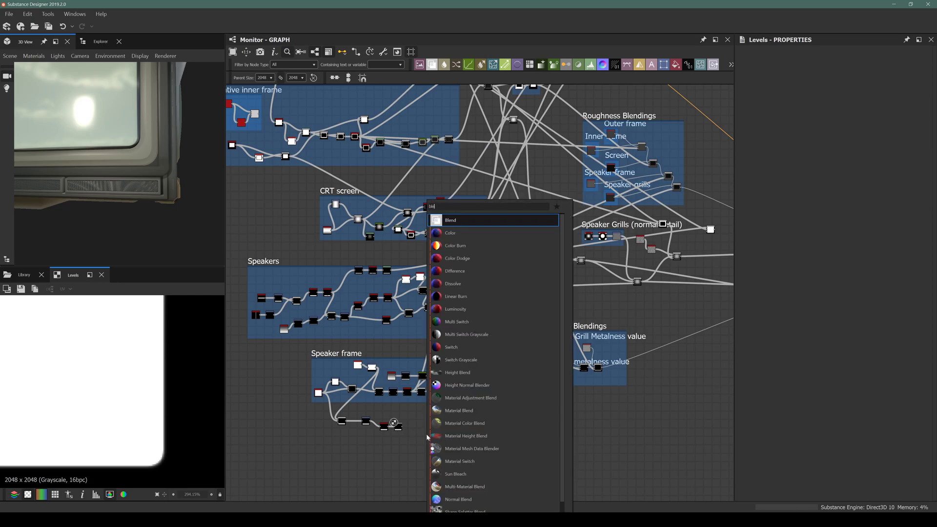
pyautogui.write('end')
pyautogui.press('Return')
pyautogui.scroll(4, 426, 438)
pyautogui.moveTo(399, 405); pyautogui.dragTo(697, 253)
pyautogui.scroll(-5, 444, 422)
pyautogui.scroll(4, 697, 251)
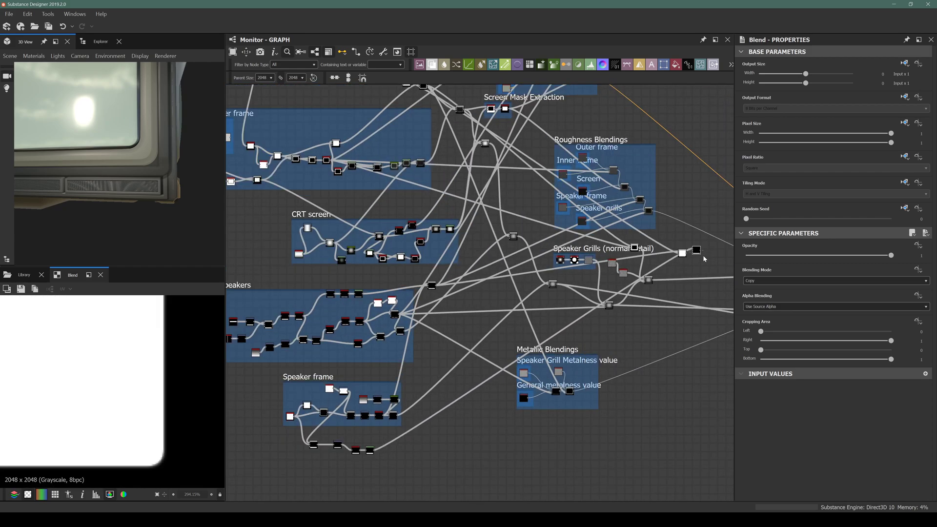
# Link the outer frame mask Blend to the new Blend's background and set its blending mode to Max (Lighten)
pyautogui.moveTo(673, 264); pyautogui.dragTo(594, 299, button='middle')
pyautogui.scroll(3, 648, 195)
pyautogui.moveTo(649, 195); pyautogui.dragTo(529, 302, button='middle')
pyautogui.scroll(4, 502, 361)
pyautogui.moveTo(496, 372); pyautogui.dragTo(461, 164, button='middle')
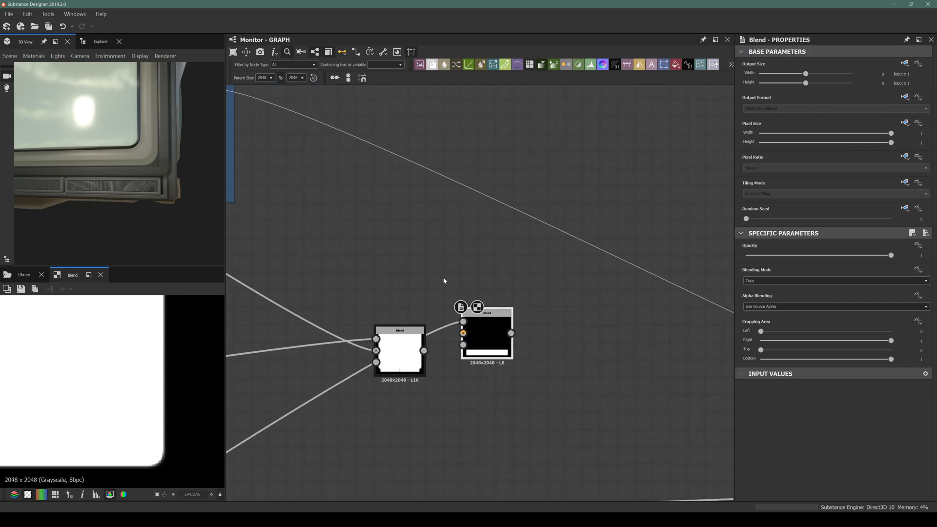
pyautogui.scroll(4, 441, 351)
pyautogui.moveTo(519, 330); pyautogui.dragTo(555, 365)
pyautogui.moveTo(405, 351); pyautogui.dragTo(523, 351)
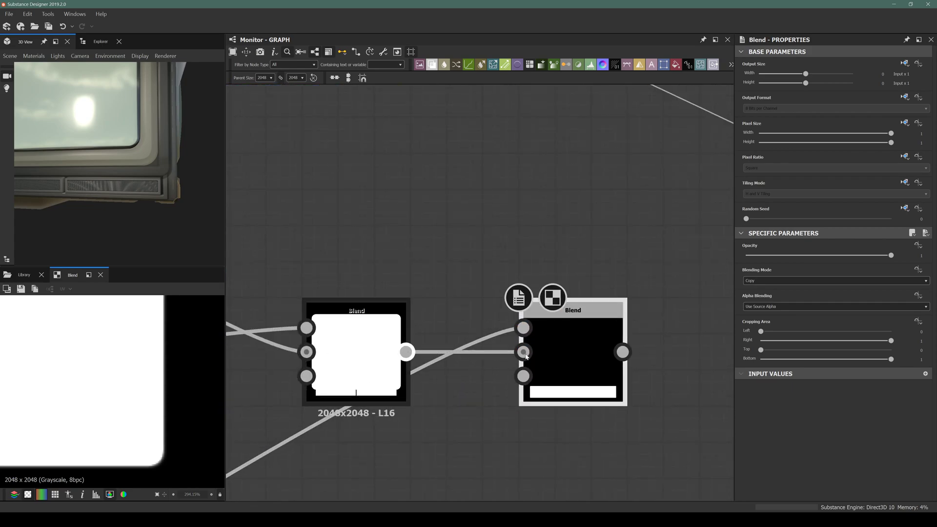
pyautogui.click(770, 281)
pyautogui.click(751, 311)
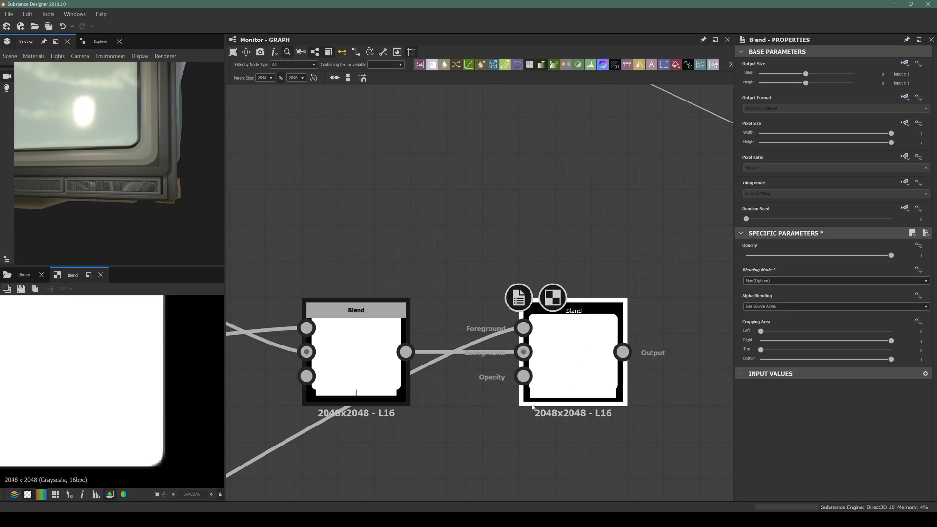
pyautogui.scroll(-2, 142, 397)
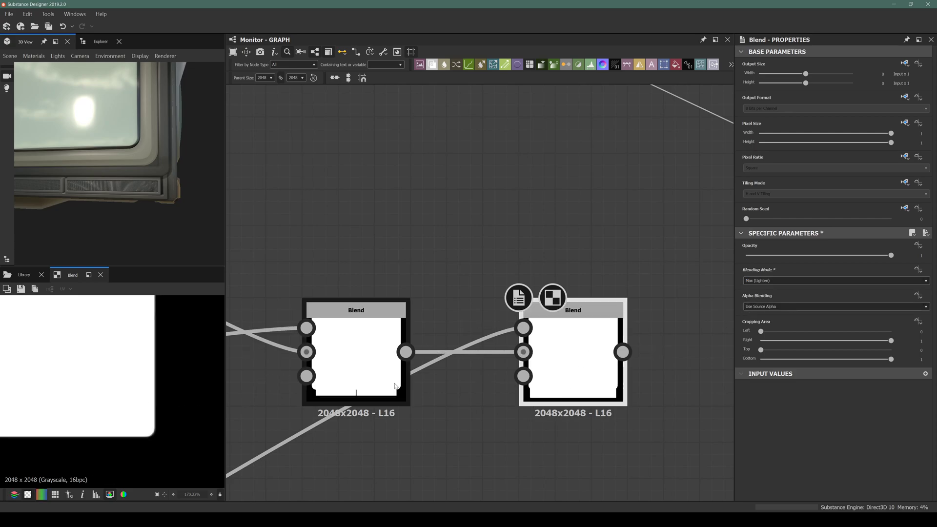
pyautogui.scroll(-9, 130, 394)
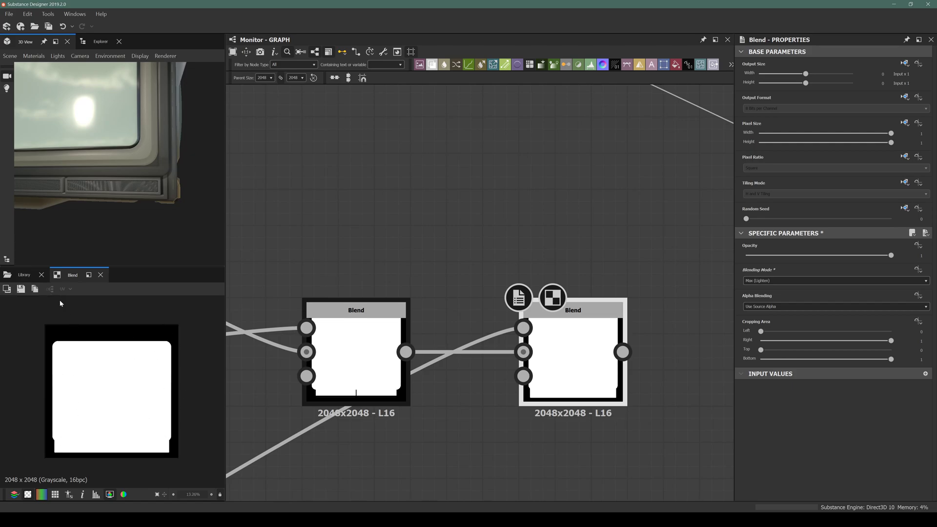
# Insert a Blend on the link into the base color output and move it near the combined mask
pyautogui.scroll(-3, 533, 304)
pyautogui.scroll(-2, 420, 340)
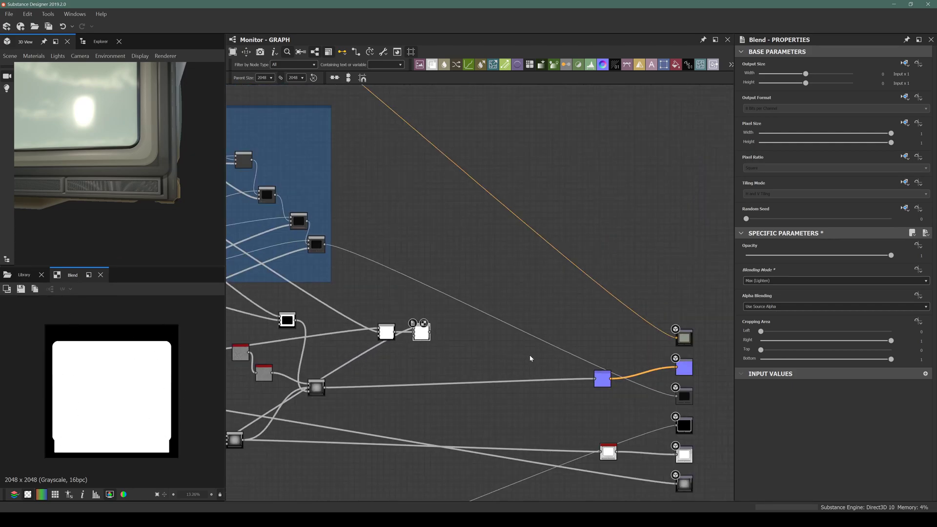
pyautogui.moveTo(600, 268); pyautogui.dragTo(545, 262)
pyautogui.write('bledn')
pyautogui.press('BackSpace')
pyautogui.press('BackSpace')
pyautogui.press('Return')
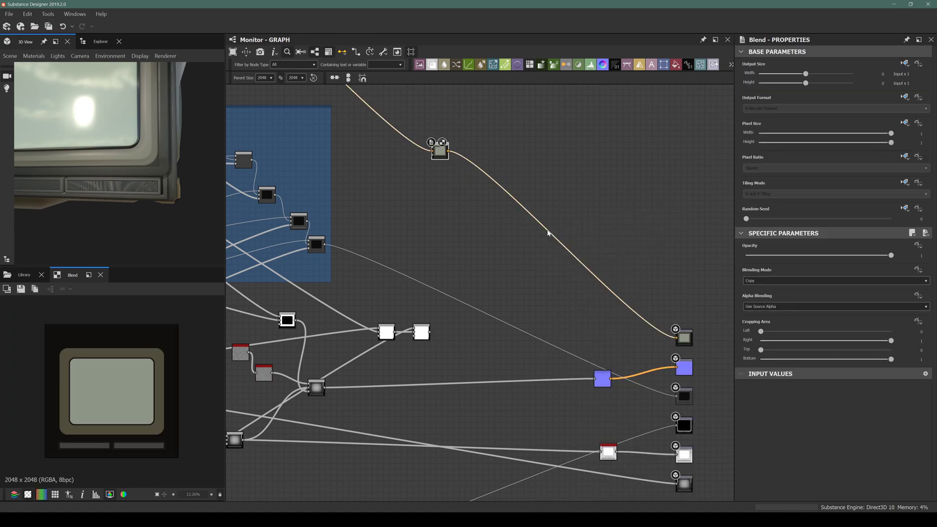
pyautogui.moveTo(433, 155); pyautogui.dragTo(526, 278)
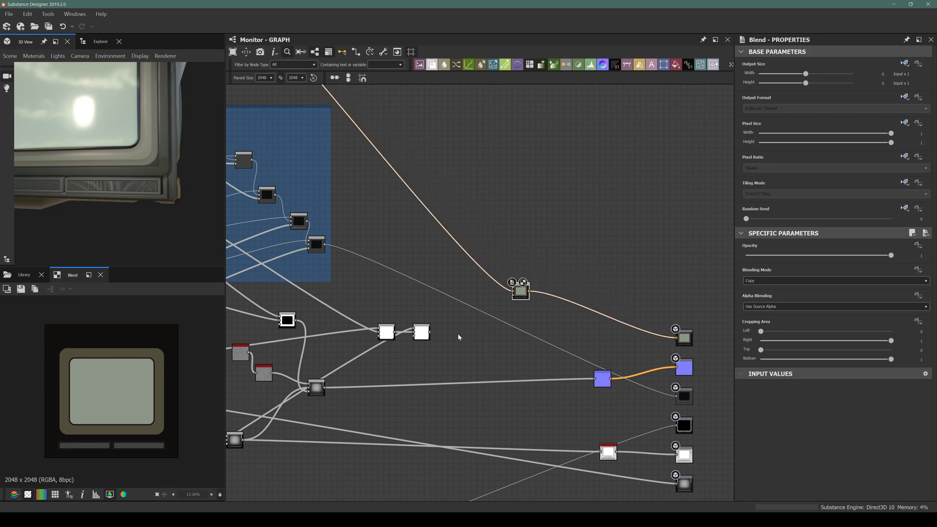
# Connect the combined mask to the base color Blend's opacity and insert an Invert Grayscale node on that link
pyautogui.scroll(3, 463, 333)
pyautogui.moveTo(402, 330); pyautogui.dragTo(574, 254)
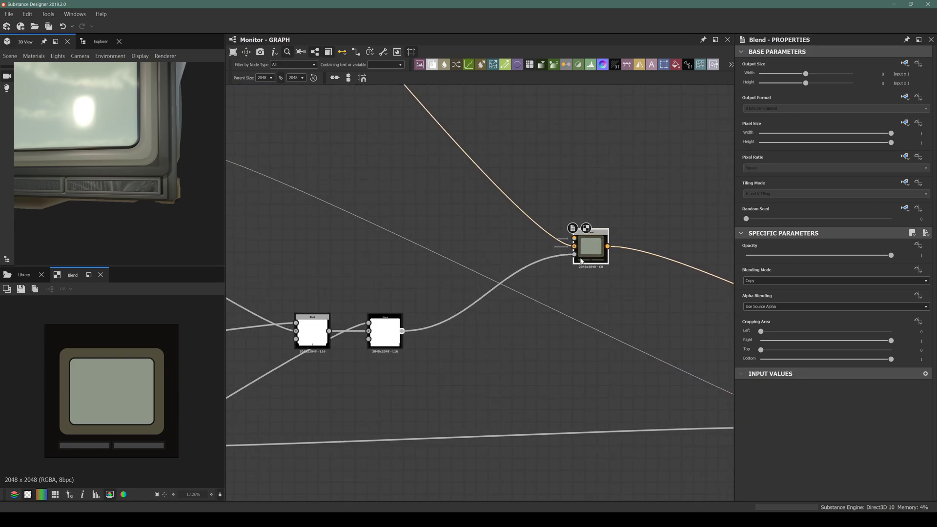
pyautogui.click(456, 313)
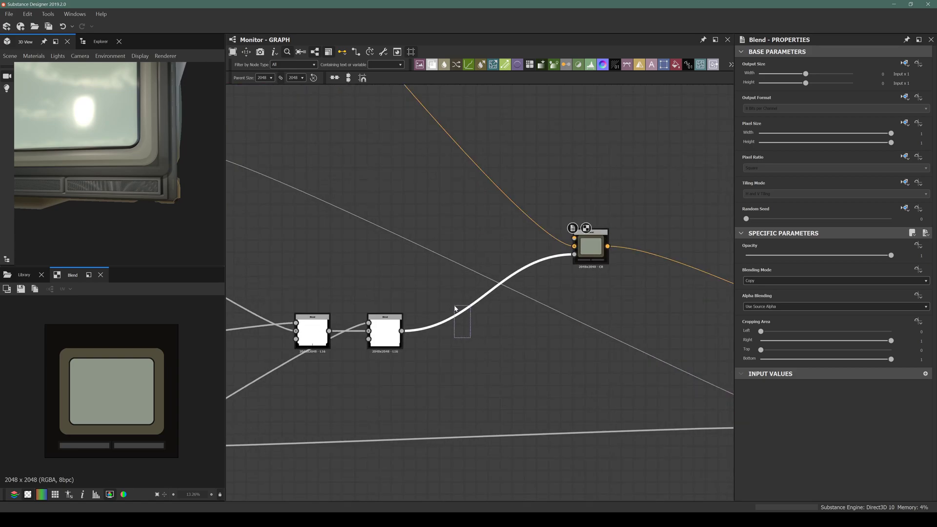
pyautogui.press('space')
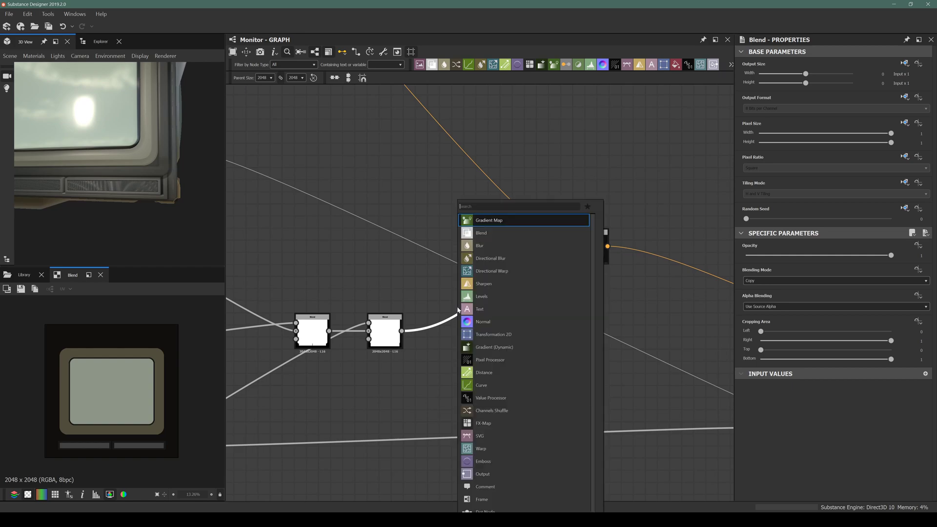
pyautogui.write('invert')
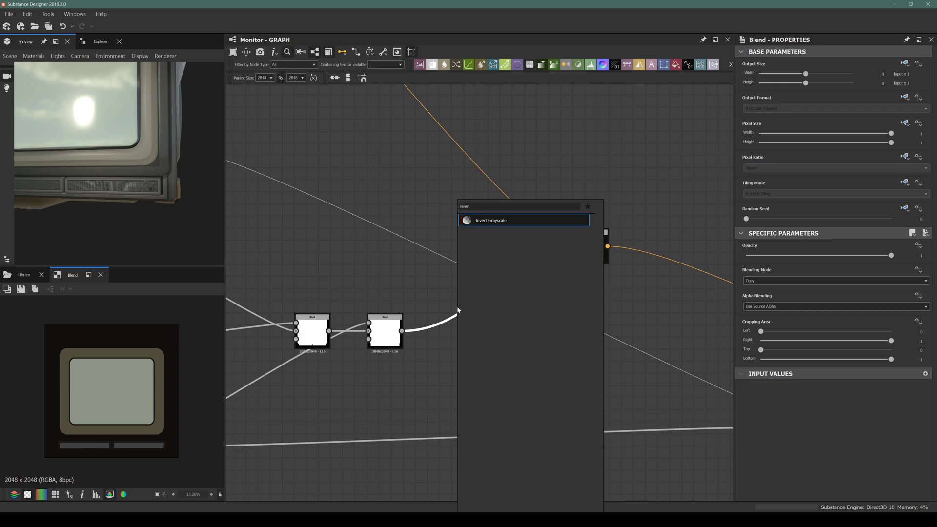
pyautogui.press('Return')
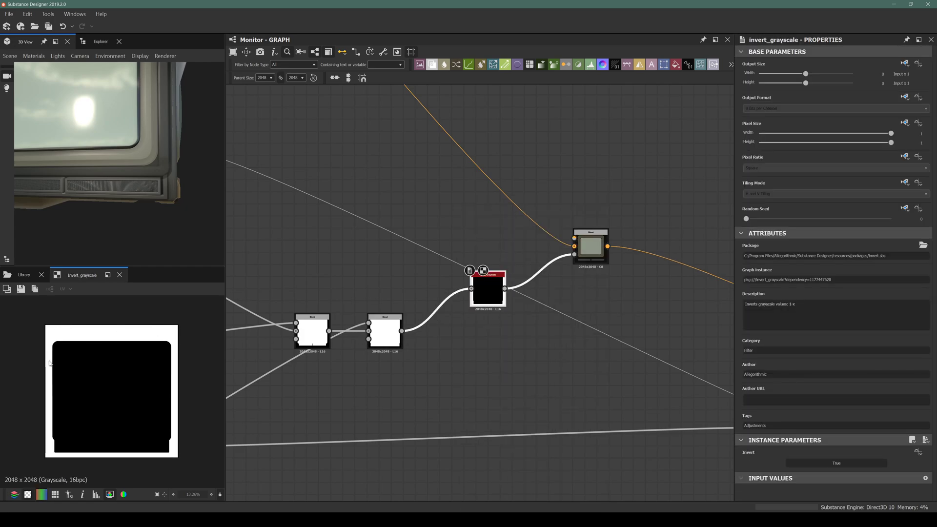
# Add a Uniform Color node set to white and connect it to the base color Blend's foreground
pyautogui.moveTo(121, 146); pyautogui.dragTo(166, 190)
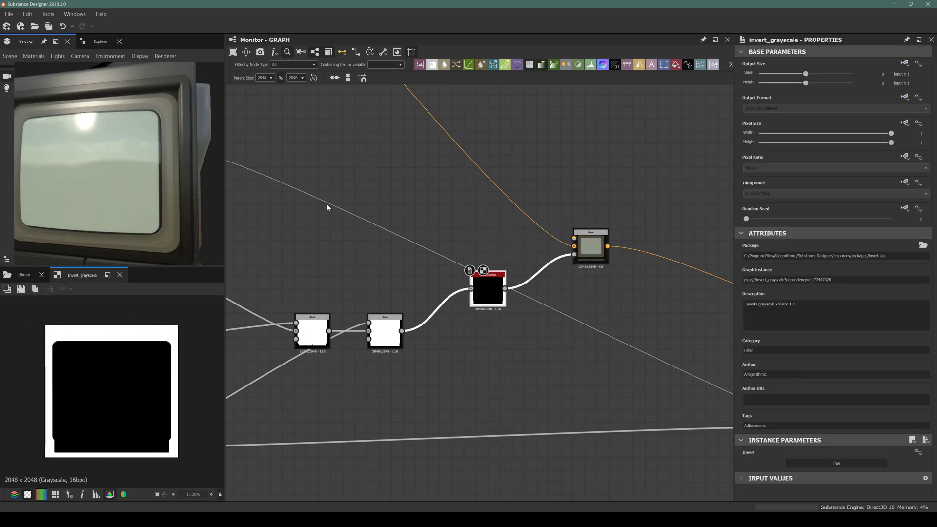
pyautogui.click(498, 241)
pyautogui.press('space')
pyautogui.write('uniform')
pyautogui.press('Return')
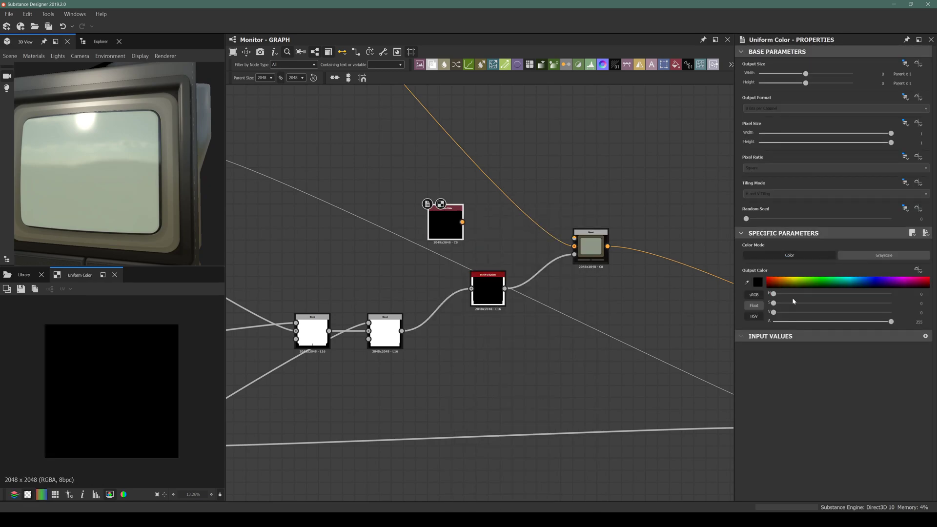
pyautogui.moveTo(773, 312); pyautogui.dragTo(934, 326)
pyautogui.moveTo(462, 222); pyautogui.dragTo(573, 238)
# Examine the base color Blend and the 3D monitor from several angles to see which surfaces the inverted mask covers
pyautogui.doubleClick(590, 247)
pyautogui.moveTo(161, 127); pyautogui.dragTo(36, 208)
pyautogui.scroll(4, 122, 115)
pyautogui.scroll(3, 139, 128)
pyautogui.scroll(-4, 140, 129)
pyautogui.moveTo(63, 157); pyautogui.dragTo(127, 167)
pyautogui.scroll(-3, 86, 173)
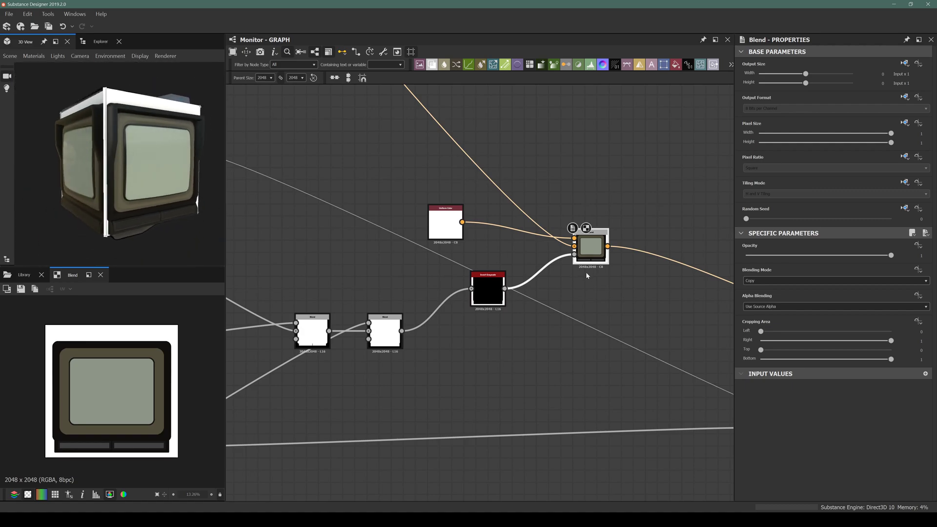
pyautogui.moveTo(475, 239); pyautogui.dragTo(425, 195, button='middle')
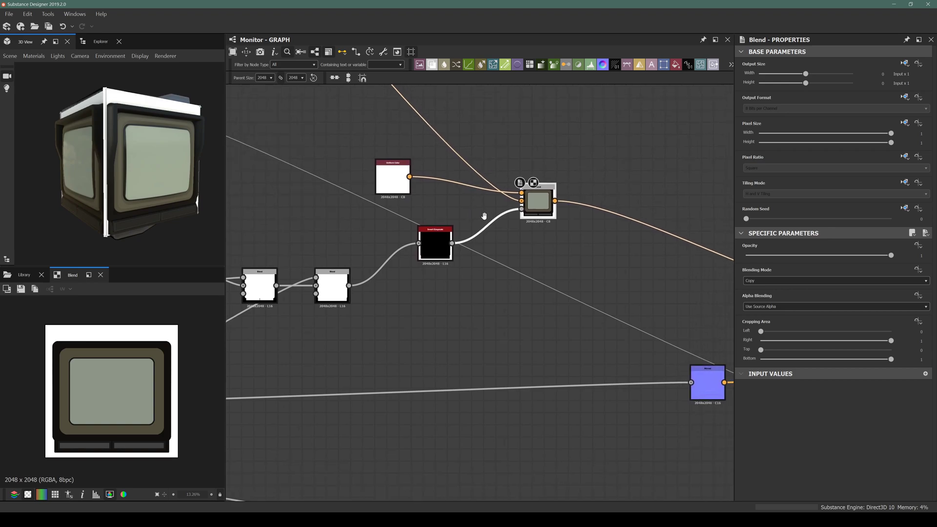
pyautogui.click(430, 248)
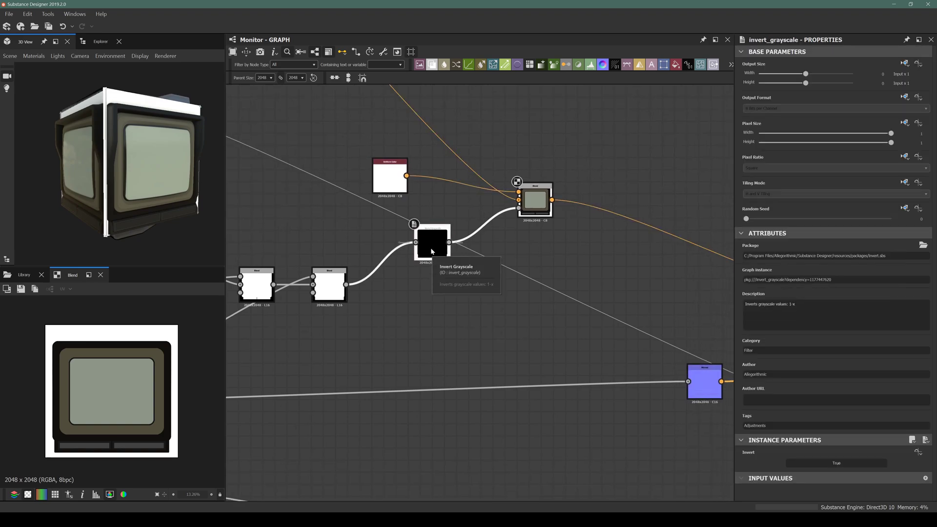
pyautogui.moveTo(176, 185); pyautogui.dragTo(119, 165)
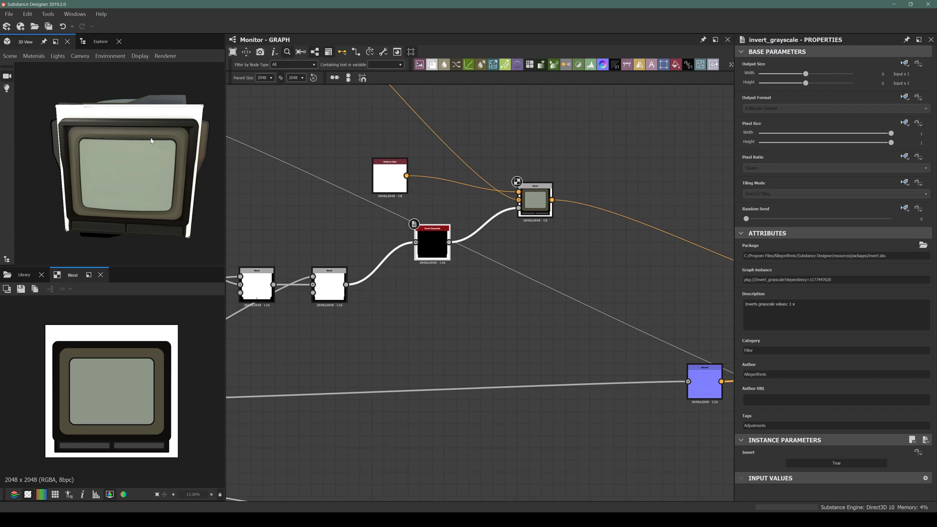
pyautogui.scroll(-3, 435, 267)
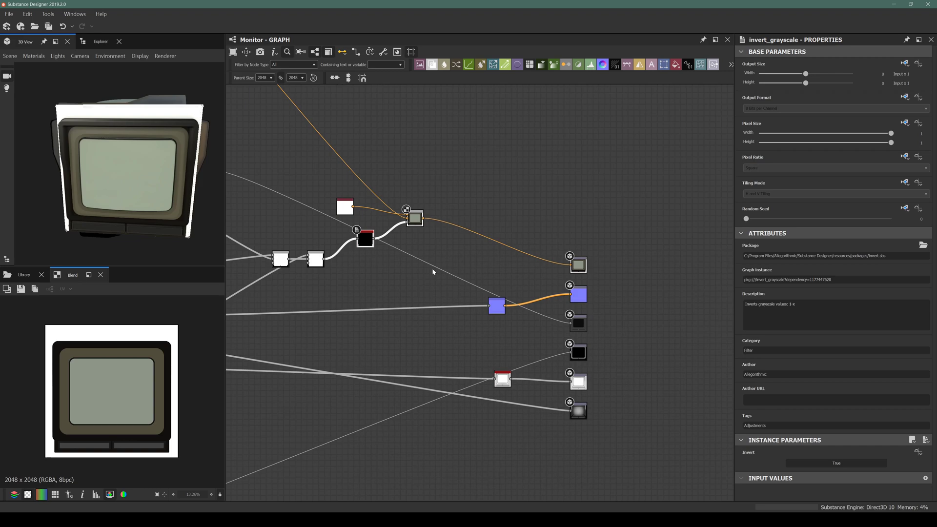
pyautogui.moveTo(400, 244); pyautogui.dragTo(451, 220, button='middle')
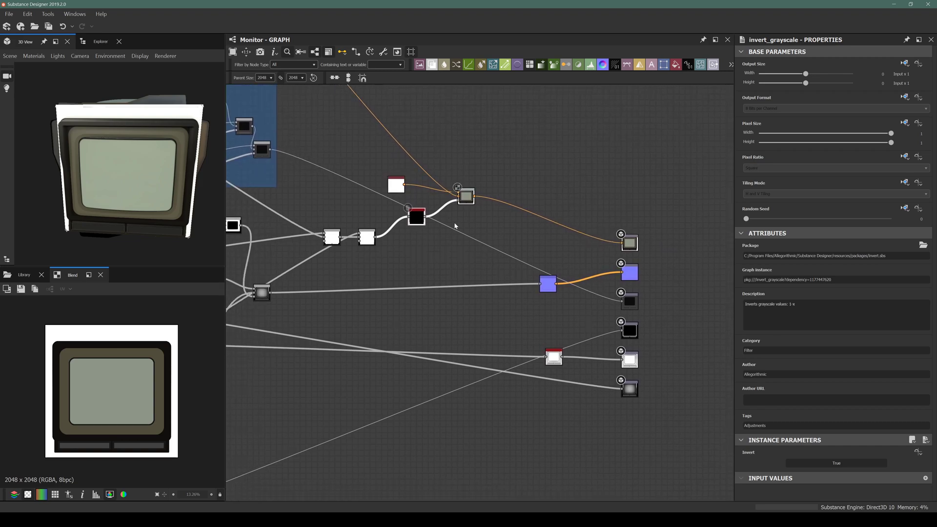
pyautogui.moveTo(412, 268); pyautogui.dragTo(375, 148, button='middle')
pyautogui.moveTo(61, 171)
pyautogui.mouseDown()
pyautogui.moveTo(46, 136)
pyautogui.moveTo(0, 136)
pyautogui.moveTo(80, 133)
pyautogui.moveTo(142, 165)
pyautogui.moveTo(212, 172)
pyautogui.moveTo(320, 161)
pyautogui.moveTo(64, 159)
pyautogui.moveTo(152, 178)
pyautogui.moveTo(63, 155)
pyautogui.mouseUp()
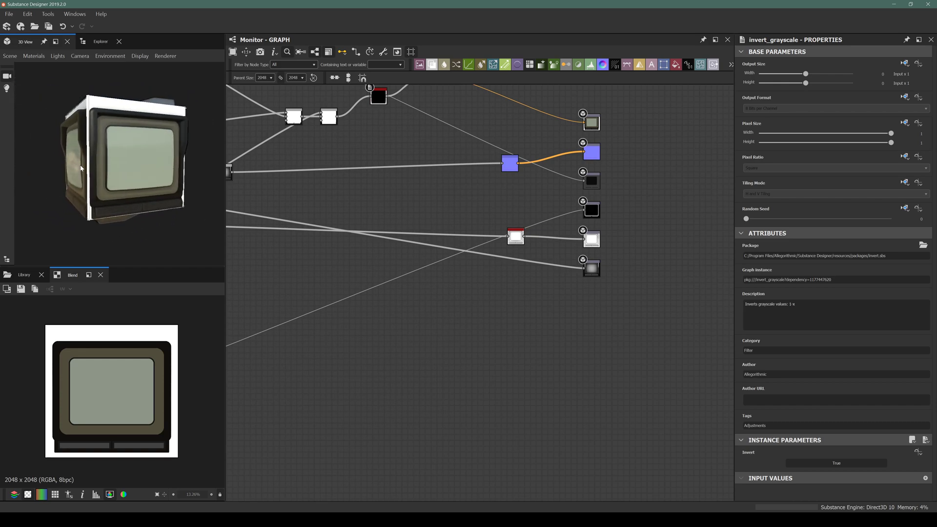